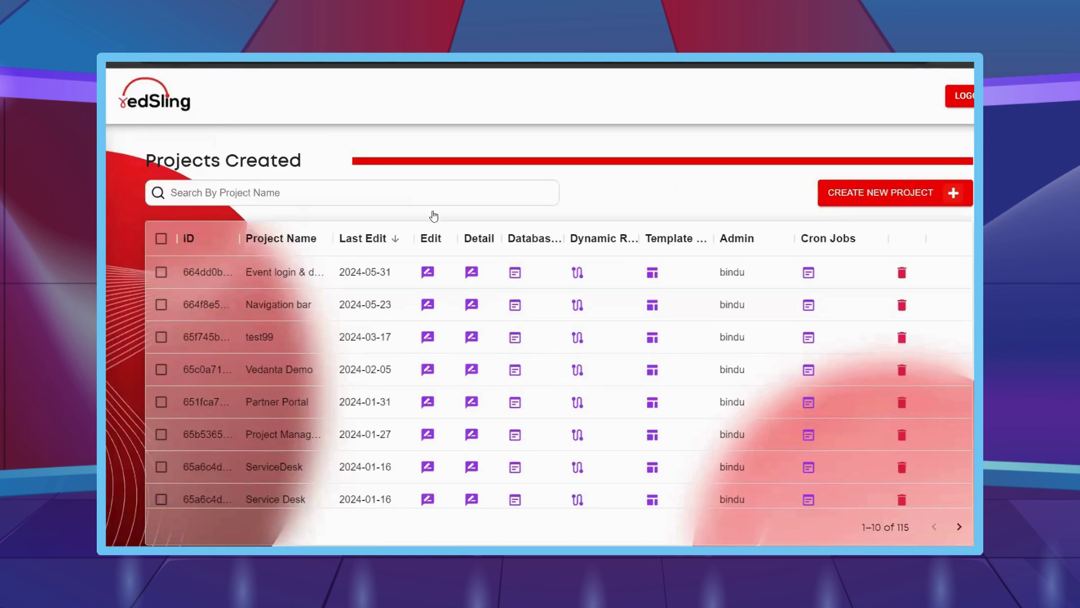
- Open the first project's fragments and load the LiveTF fragment into the editor
left_click(652, 274)
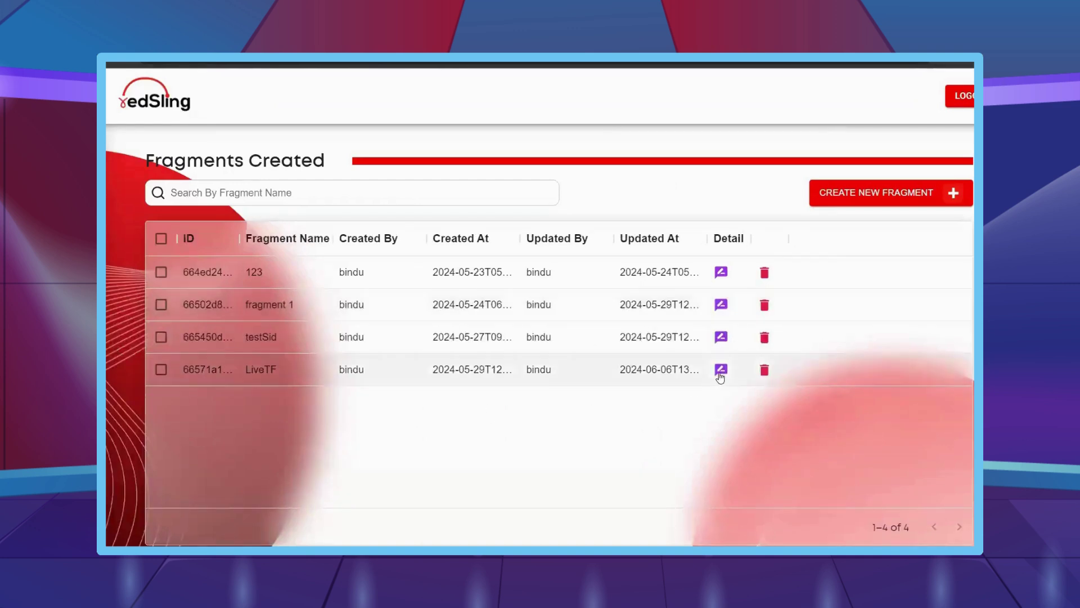
left_click(720, 371)
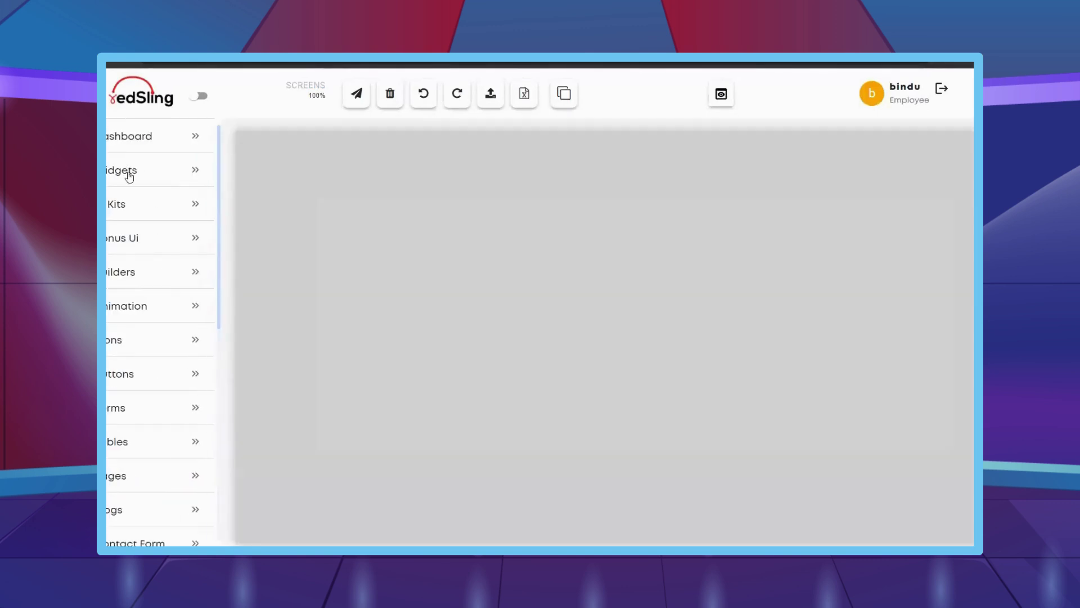
- Drag a Column 1 block from Design/Layouts onto the top of the LiveTF canvas
left_click(130, 172)
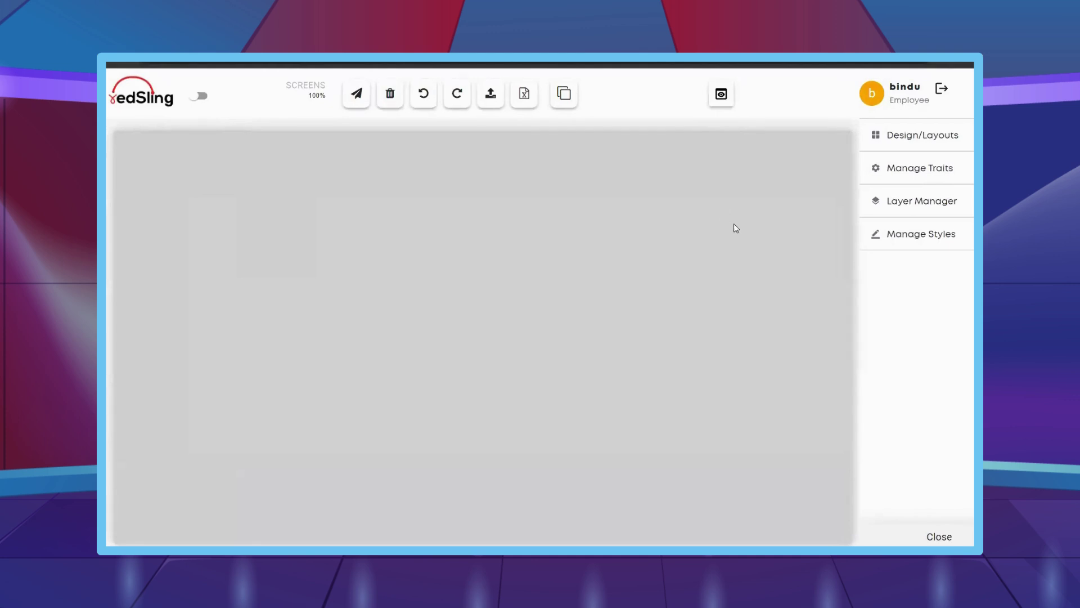
left_click(919, 235)
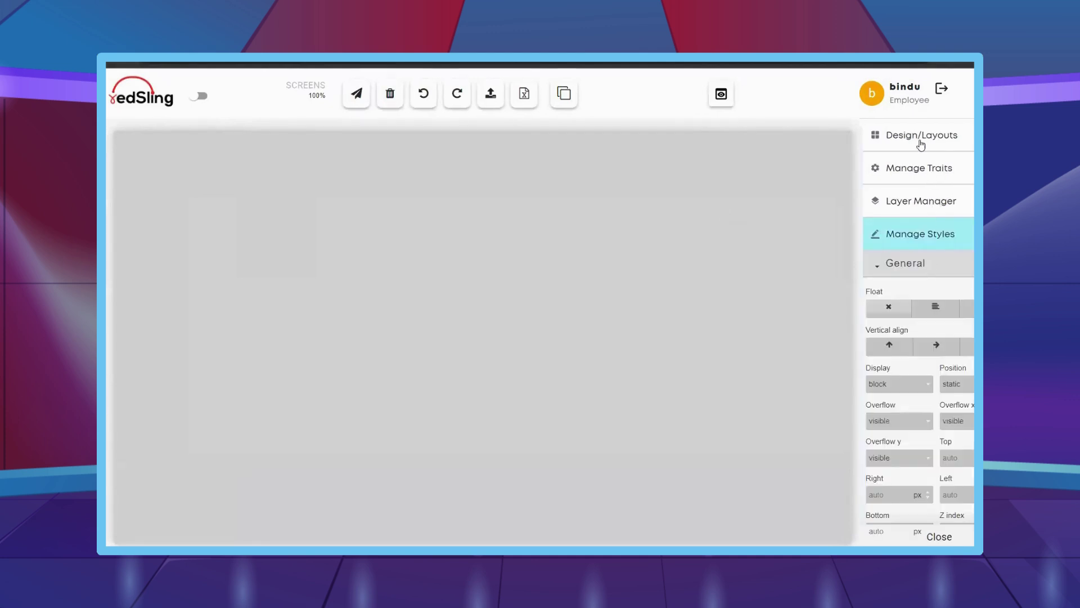
left_click(921, 141)
left_click_drag(902, 228, 585, 184)
scroll(903, 337, "down", 5)
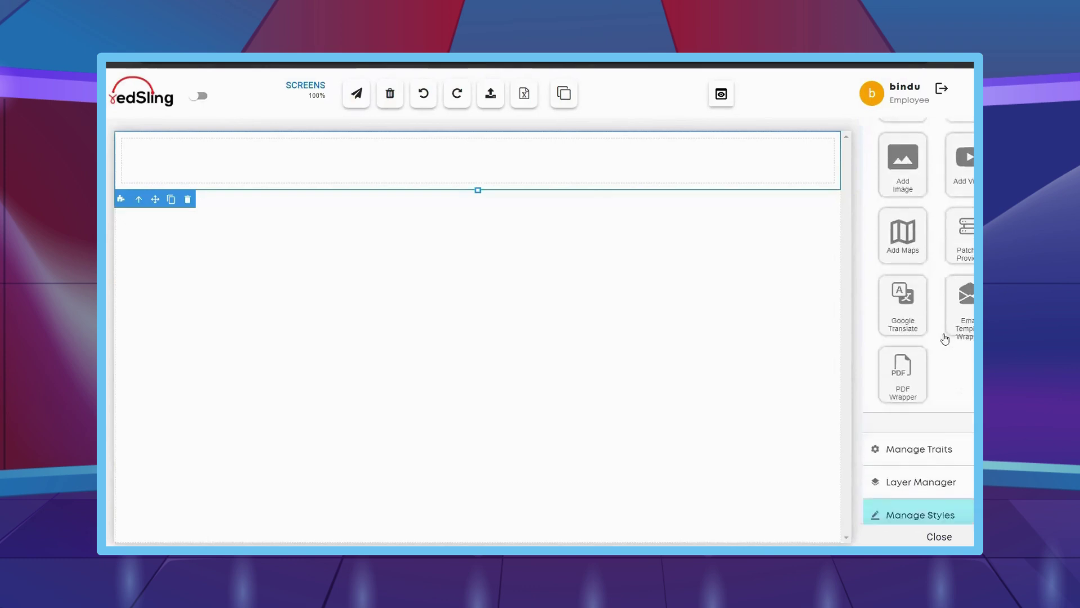
scroll(934, 478, "down", 1)
scroll(933, 480, "up", 1)
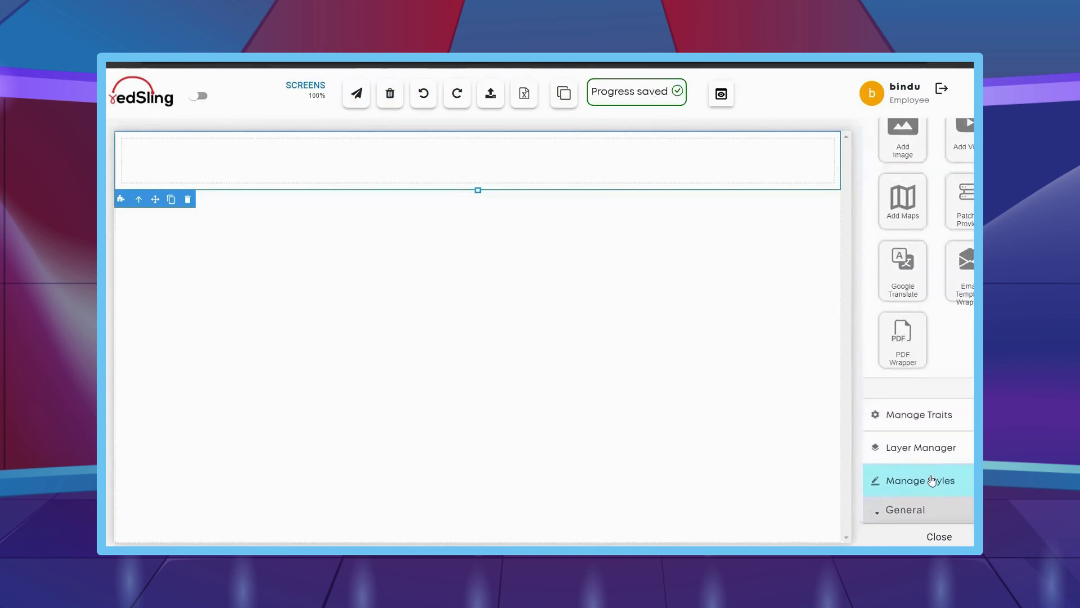
scroll(932, 480, "down", 2)
scroll(932, 480, "down", 5)
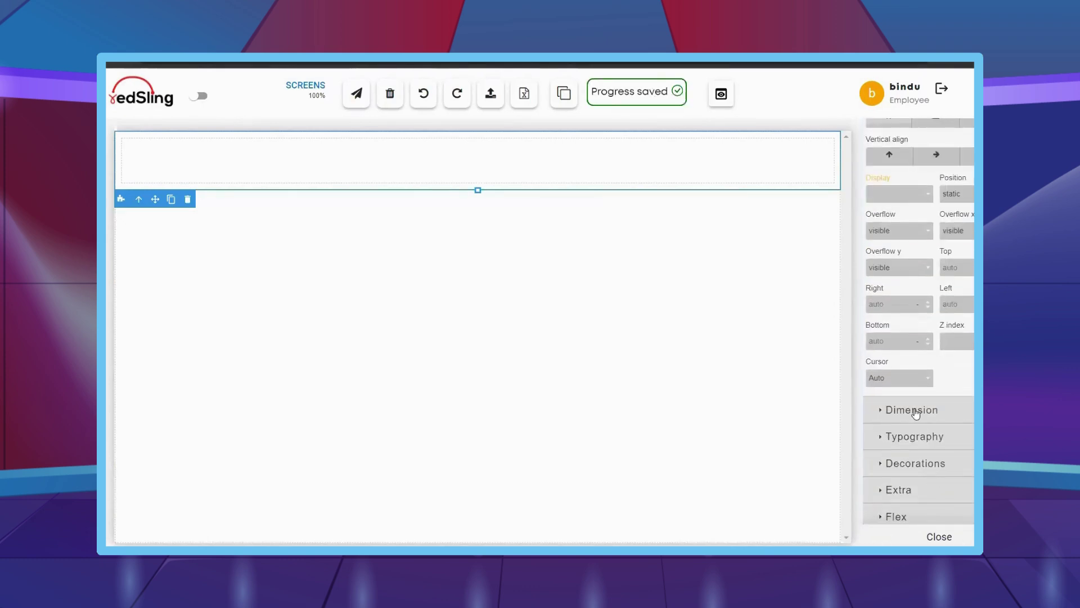
- Set the row height to 180 and its right and left padding to 0
left_click(916, 414)
left_click(956, 454)
type("180")
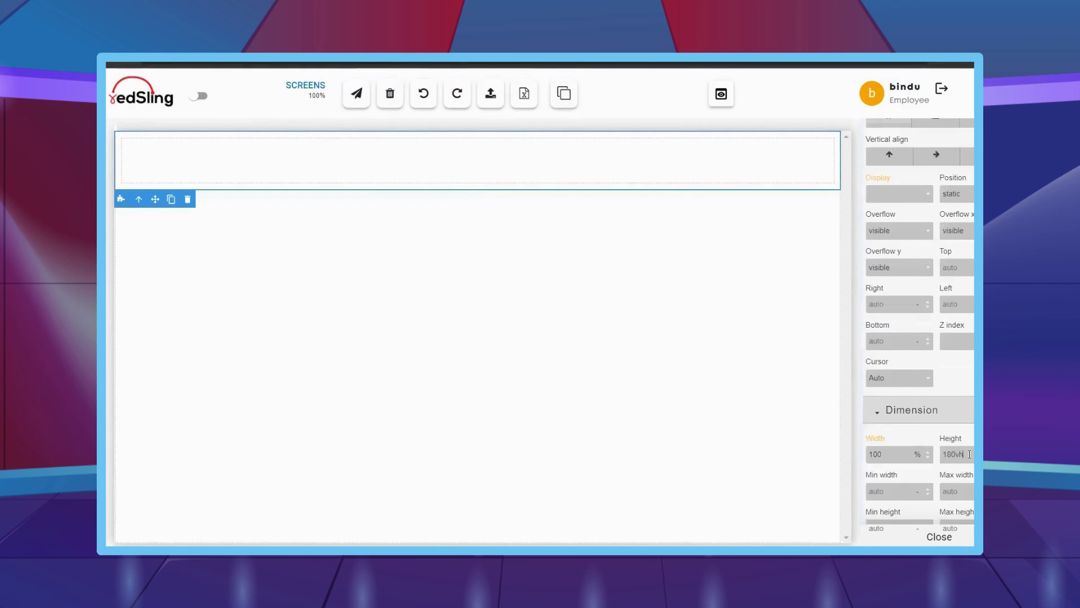
scroll(967, 450, "down", 5)
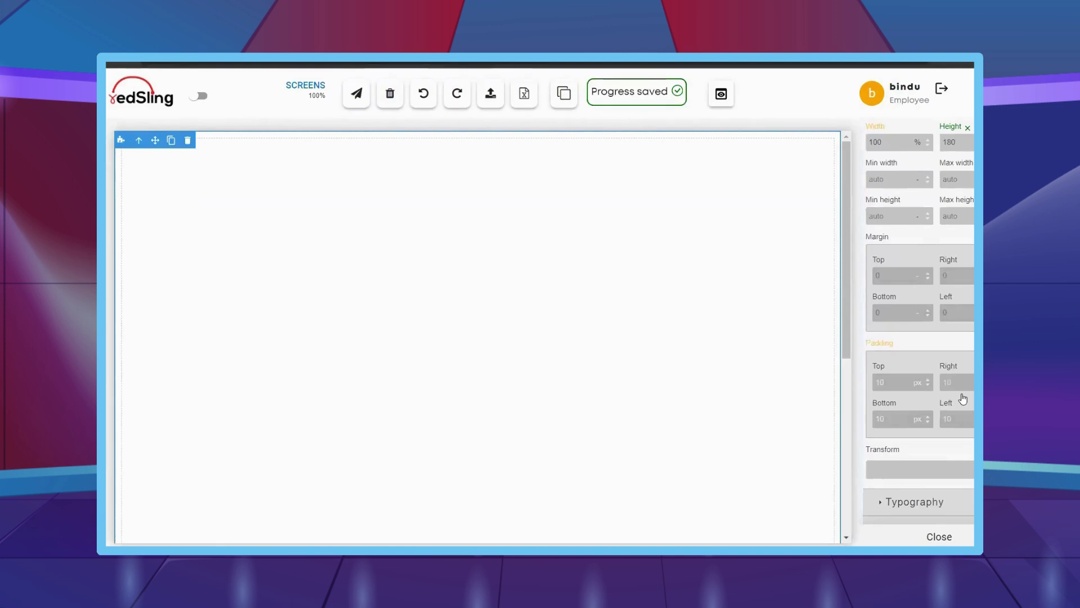
double_click(962, 380)
type("0")
key("Tab")
type("0")
scroll(939, 371, "up", 2)
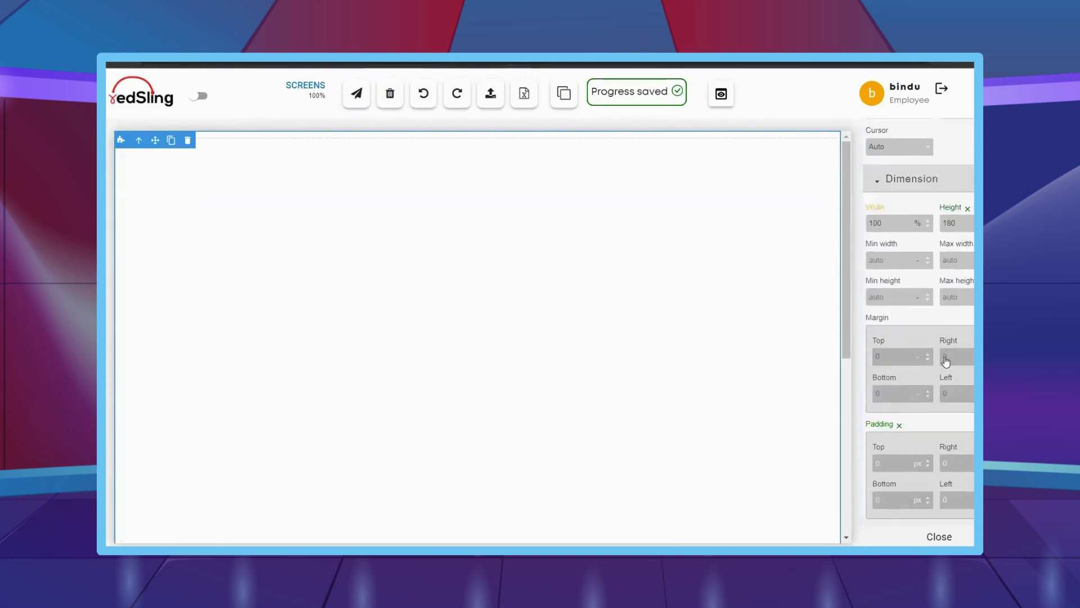
scroll(943, 366, "down", 4)
- Paste #116cbf as the row's background colour
left_click(896, 460)
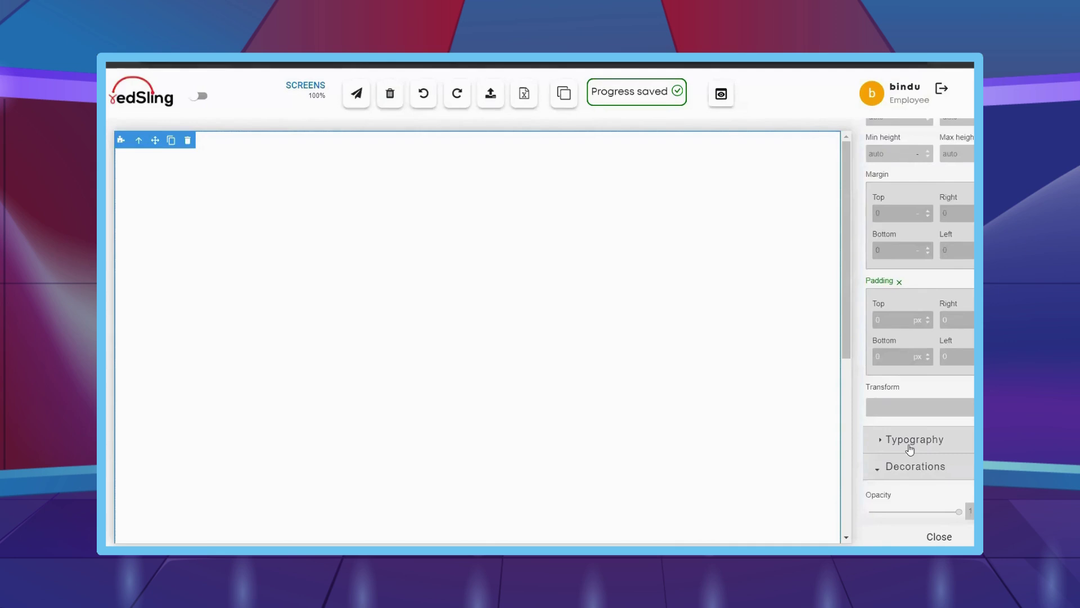
scroll(909, 450, "down", 3)
scroll(911, 448, "up", 1)
scroll(911, 448, "down", 10)
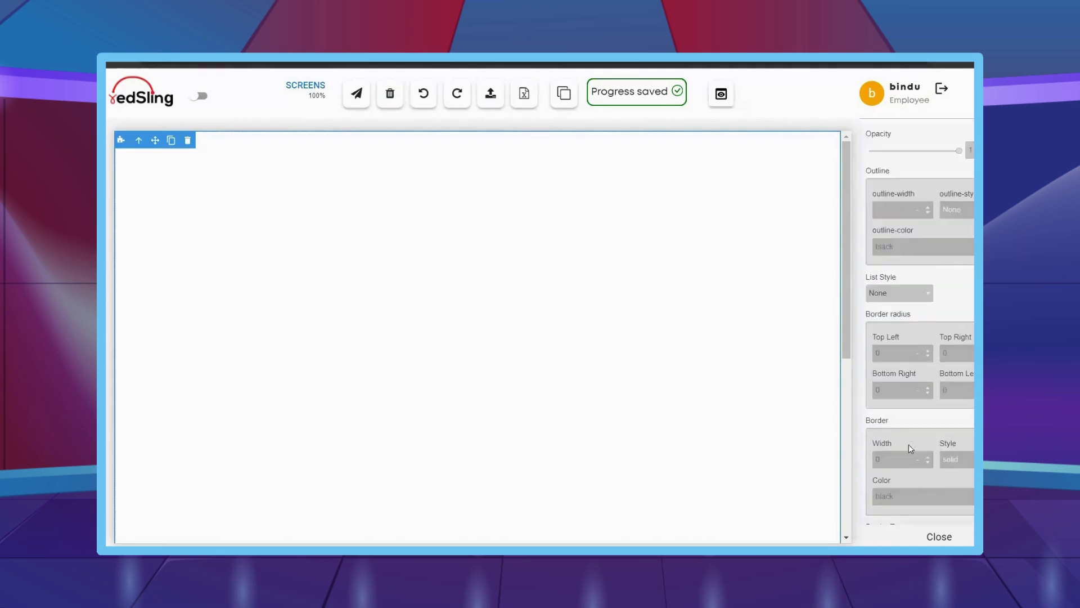
scroll(910, 450, "down", 4)
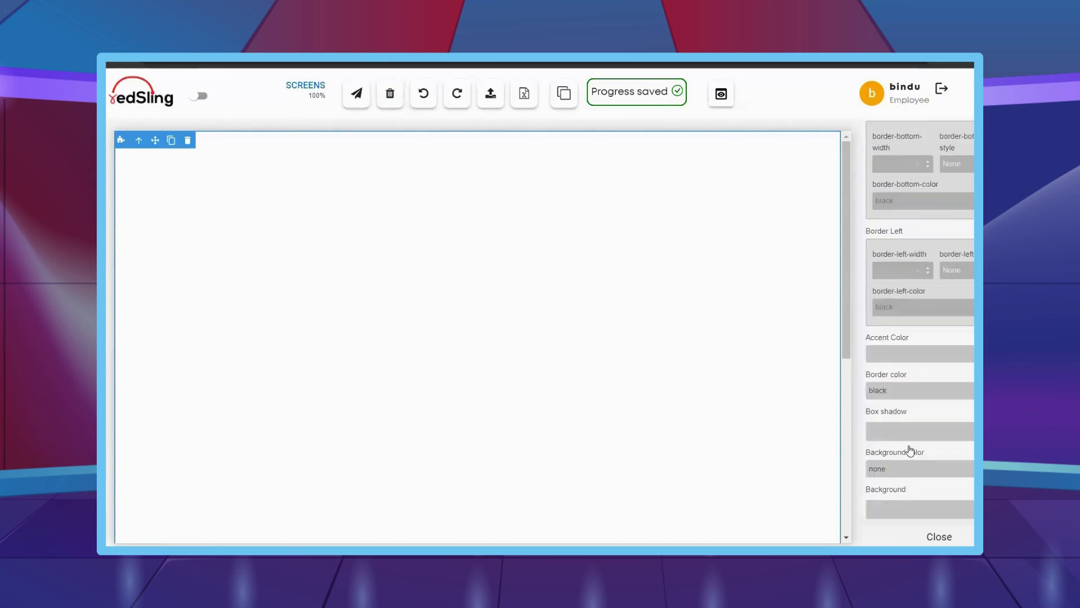
key("ctrl+v")
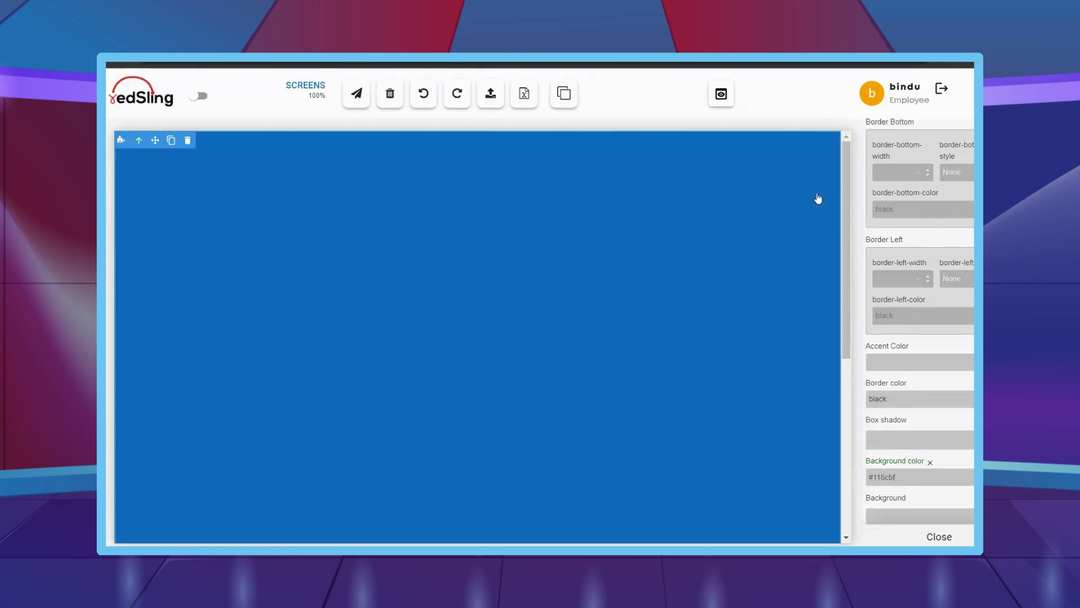
scroll(953, 257, "up", 6)
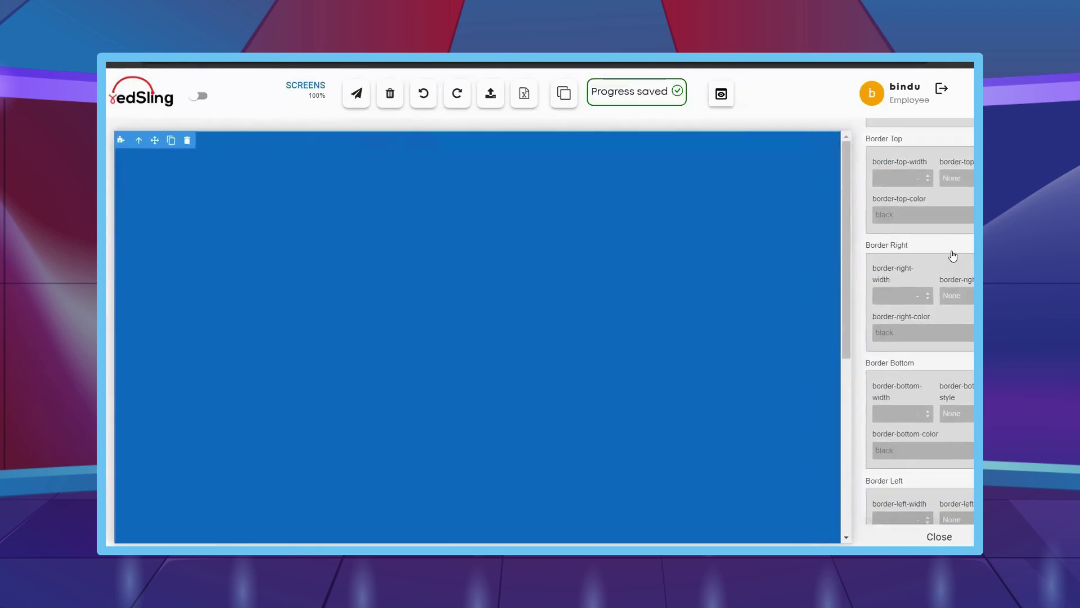
scroll(951, 256, "up", 10)
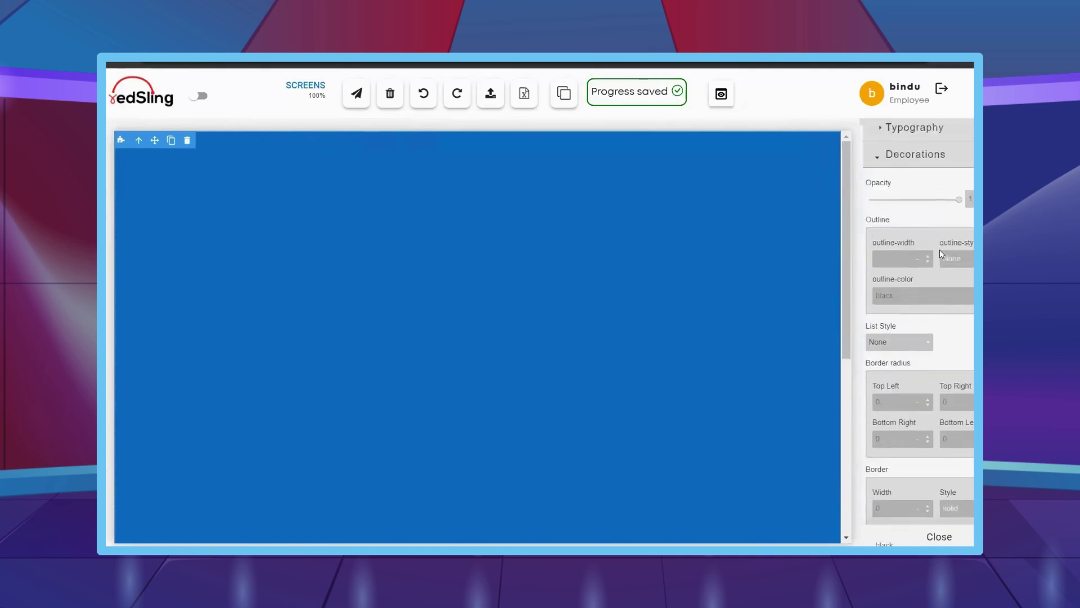
scroll(941, 254, "up", 10)
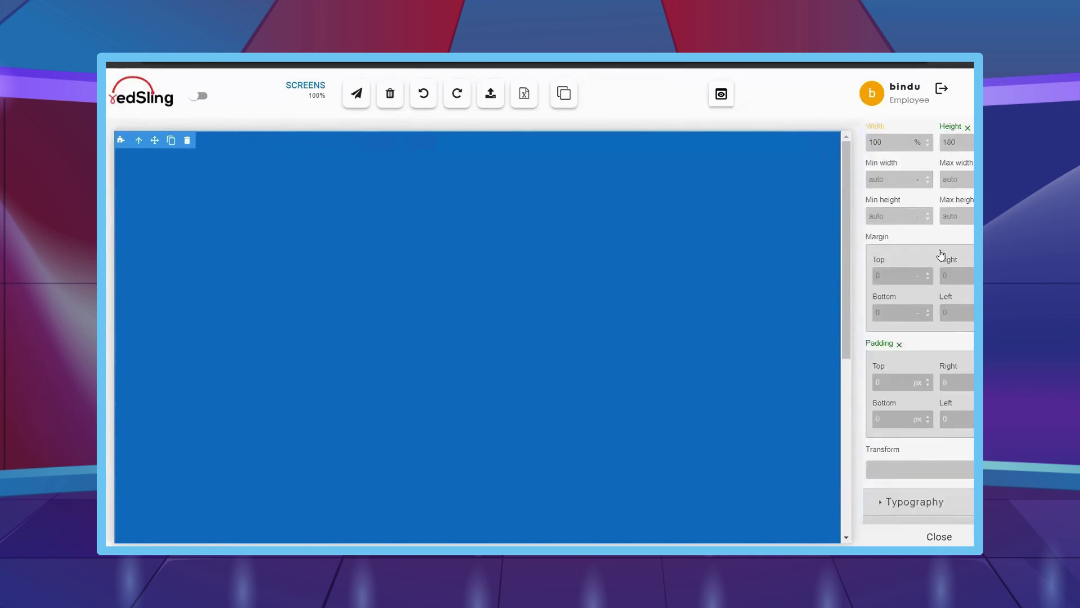
scroll(941, 254, "up", 10)
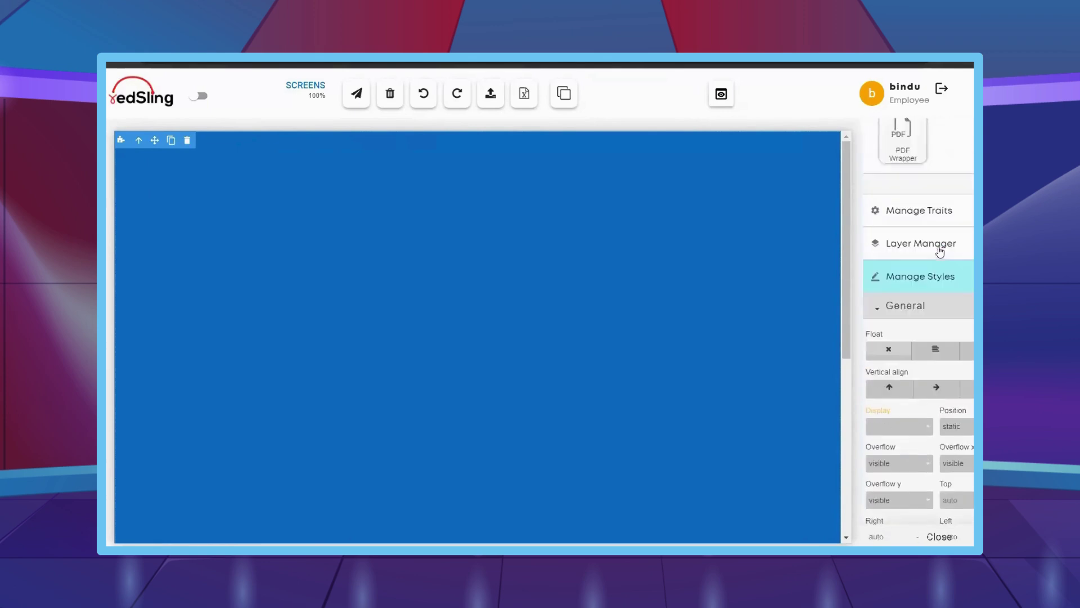
scroll(939, 252, "up", 5)
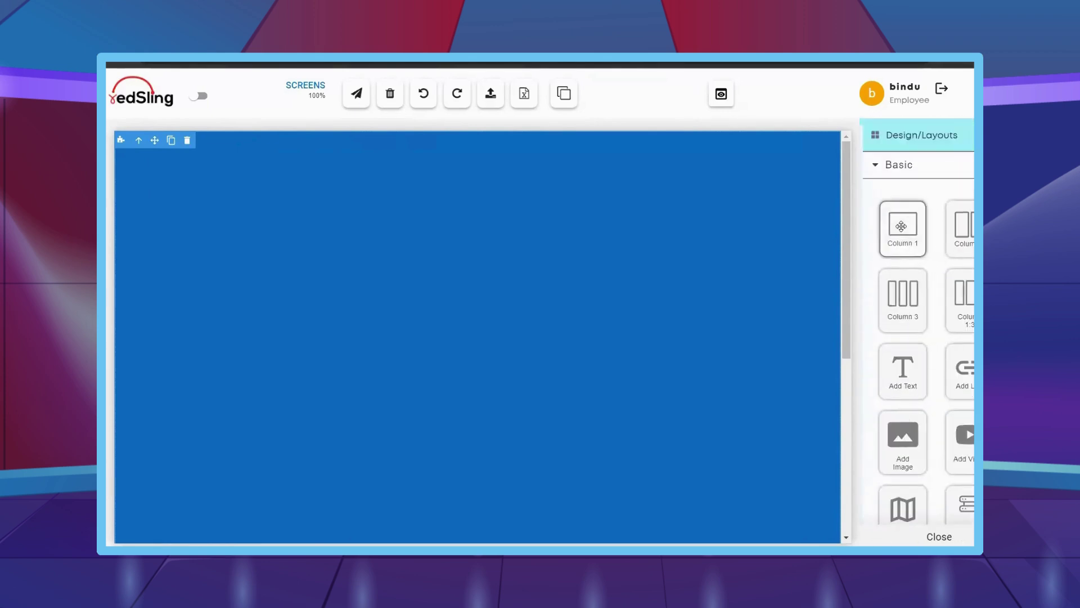
- Add a new Column 1 row at the top and insert the edSling logo image into it
left_click_drag(902, 228, 647, 197)
left_click_drag(903, 442, 398, 188)
scroll(326, 444, "down", 2)
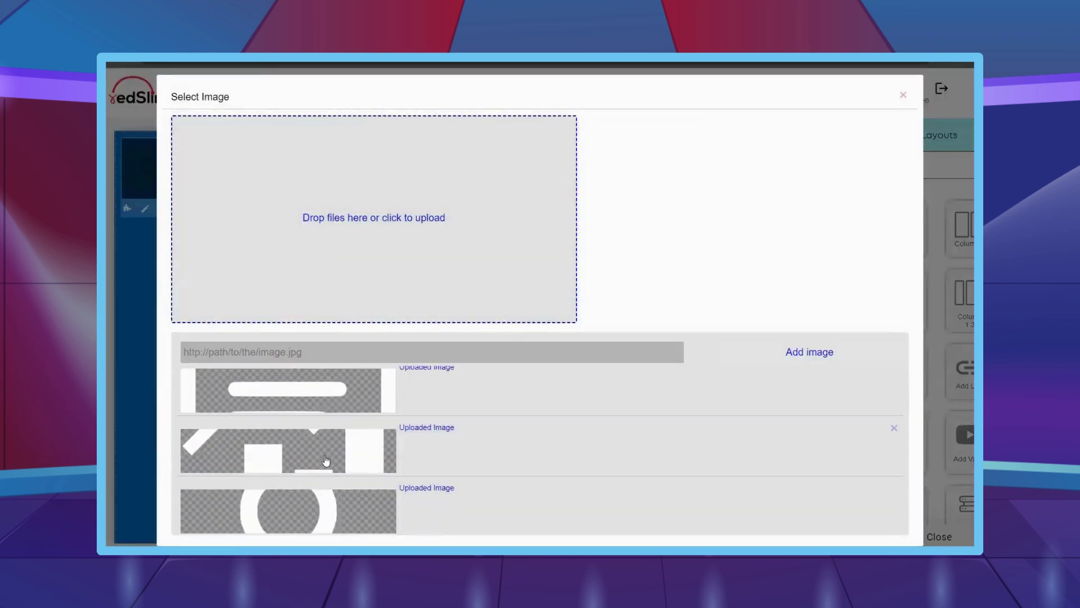
left_click(328, 507)
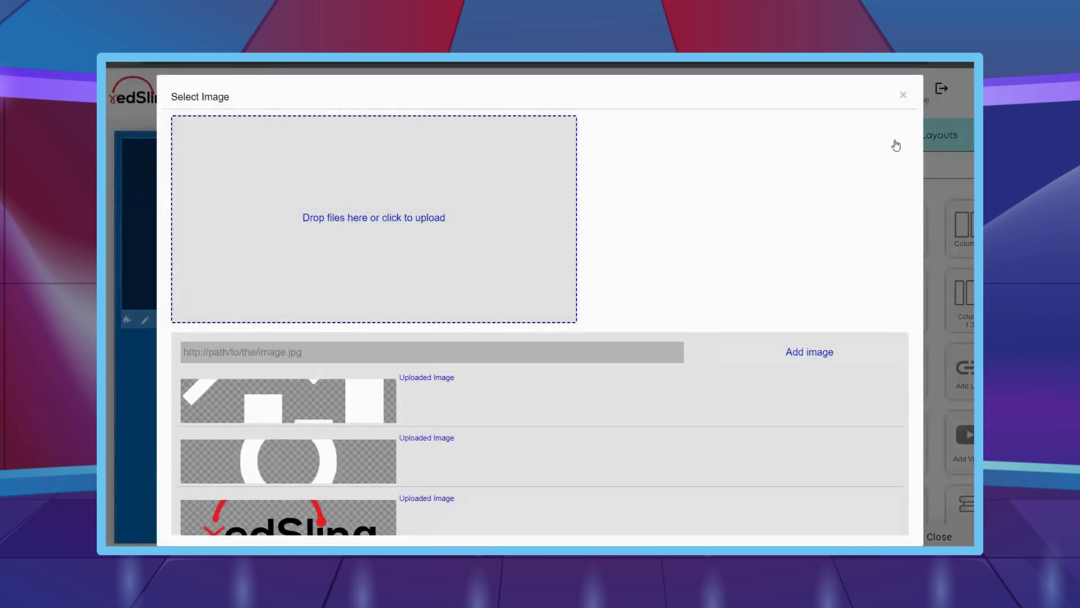
left_click(902, 96)
scroll(940, 345, "down", 5)
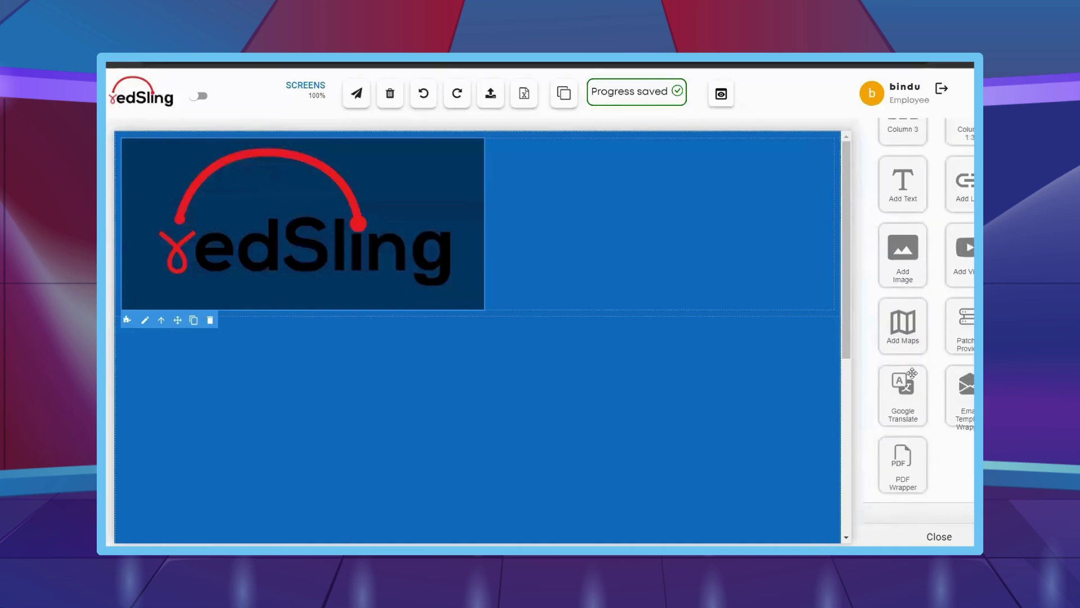
scroll(909, 391, "down", 1)
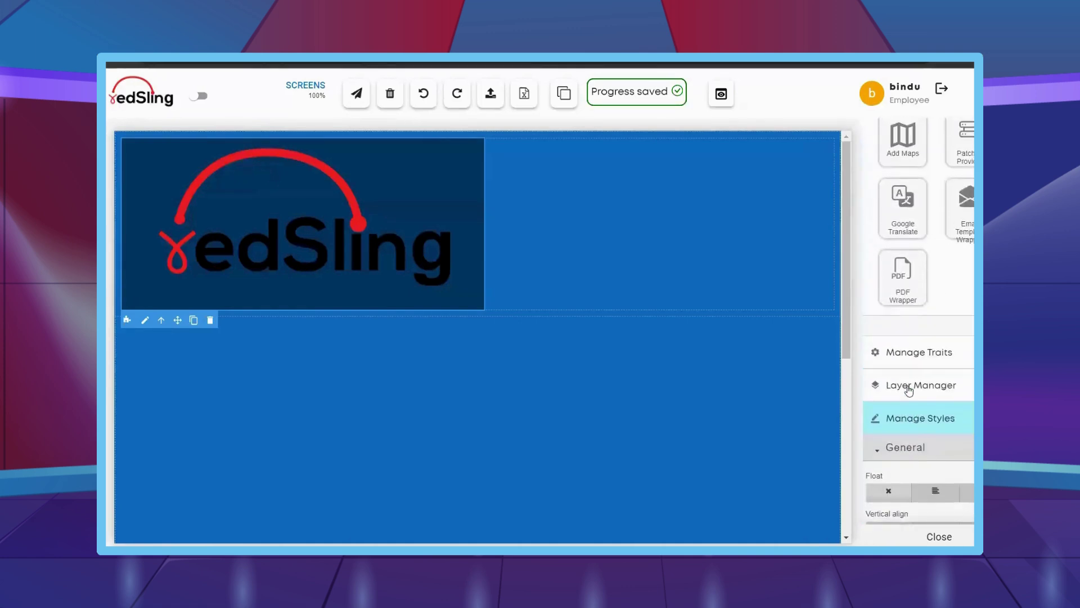
scroll(909, 391, "down", 4)
scroll(524, 398, "down", 2)
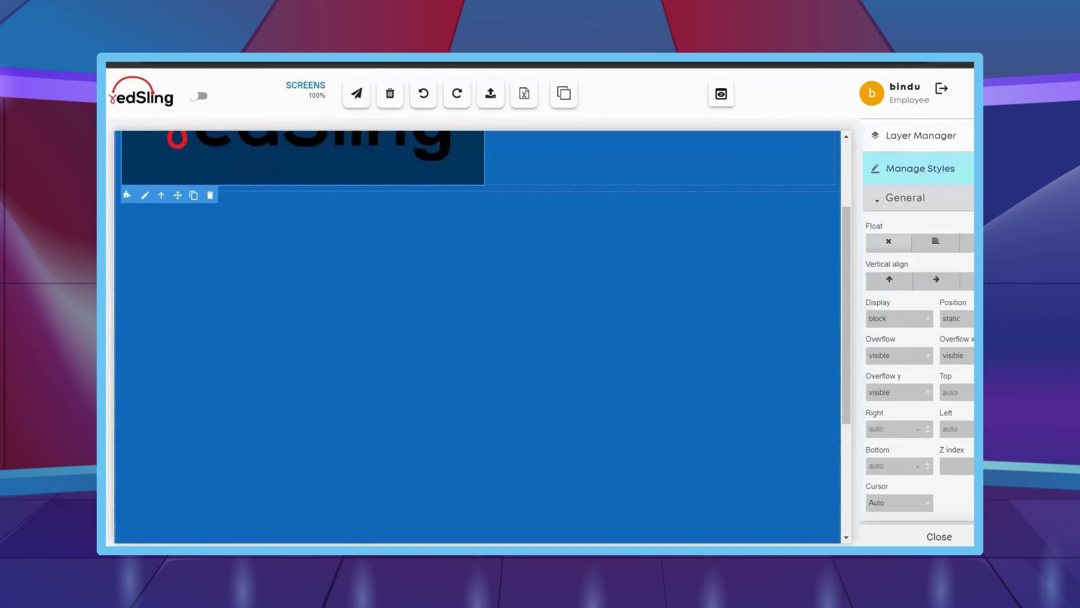
scroll(949, 372, "down", 8)
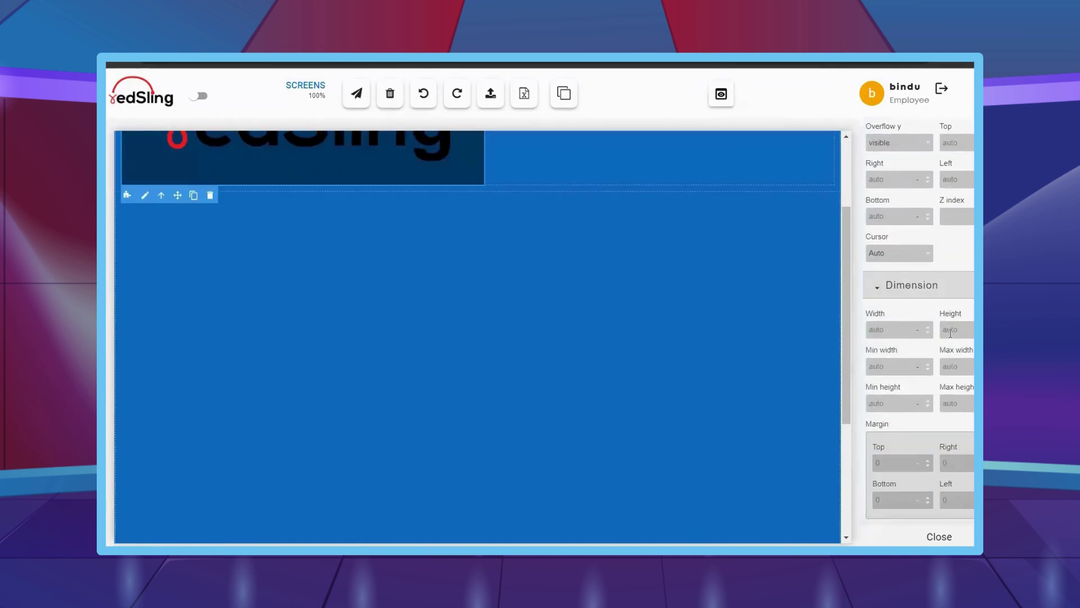
- Set the logo height to 60 and its left and right margins to auto
left_click(950, 333)
type("60")
scroll(923, 363, "down", 5)
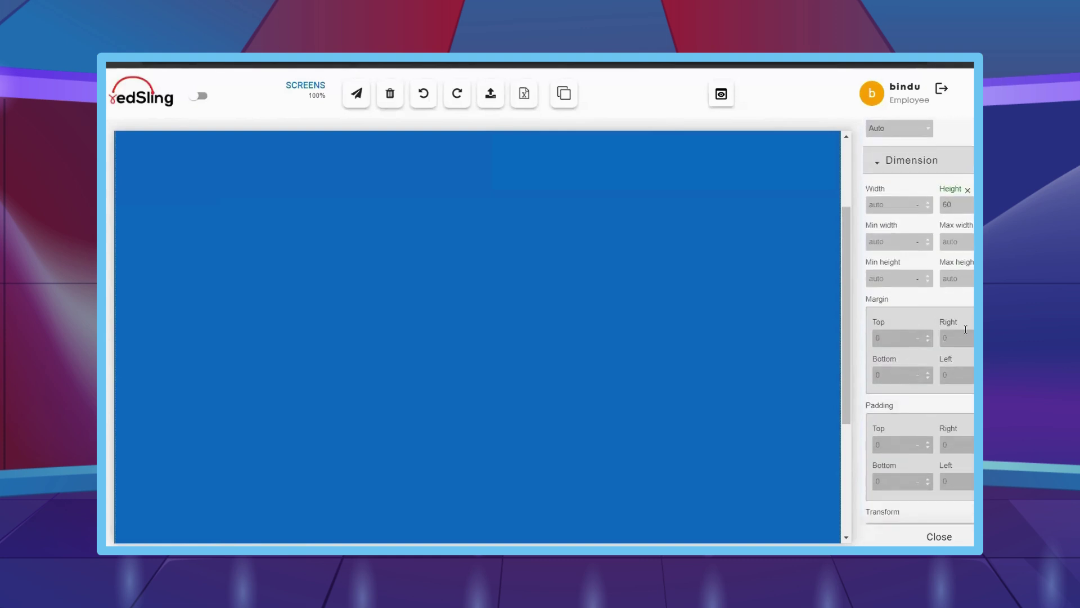
type("auto")
left_click(957, 378)
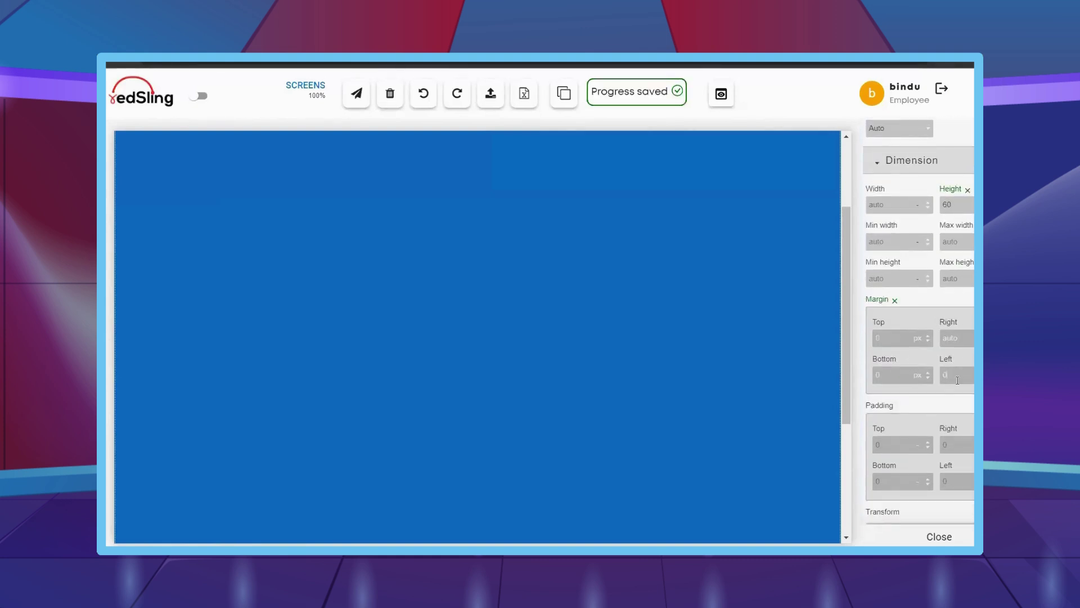
type("auto")
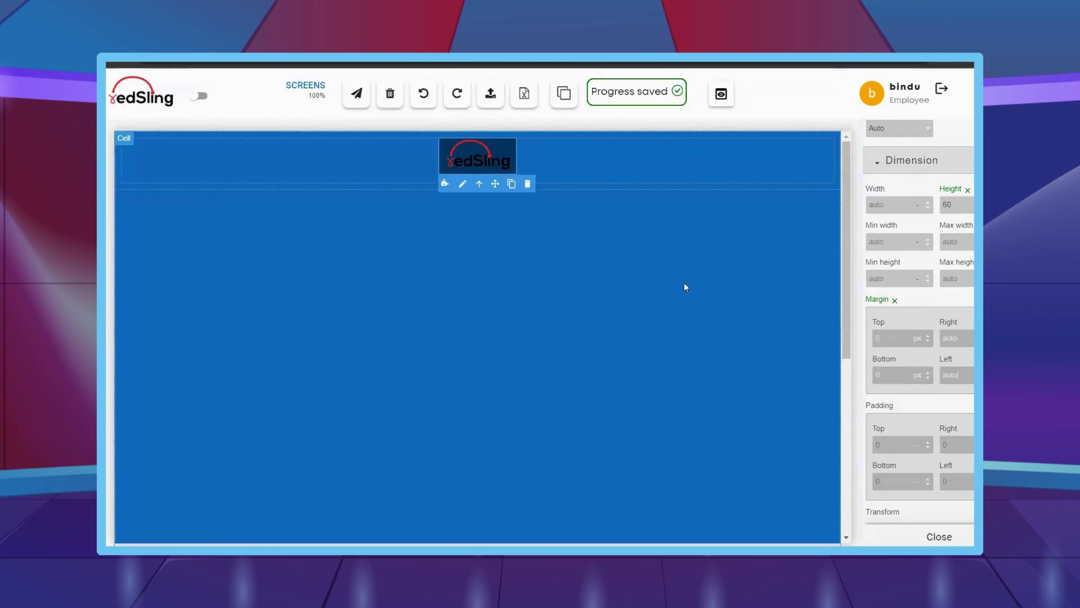
- Duplicate the logo row and clear the copy's fixed height
left_click(613, 194)
left_click(170, 201)
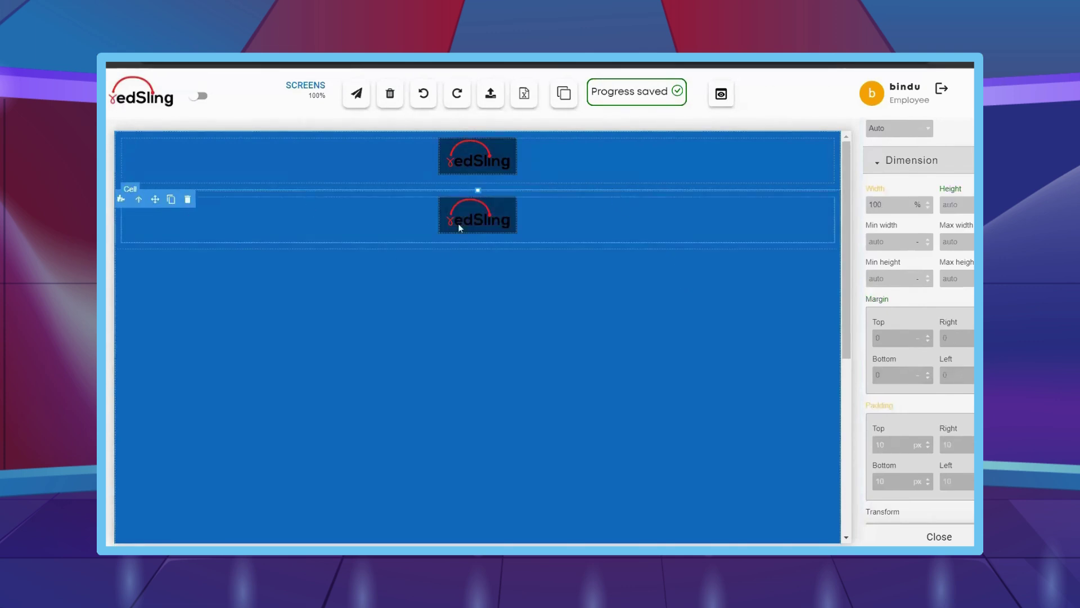
left_click(527, 188)
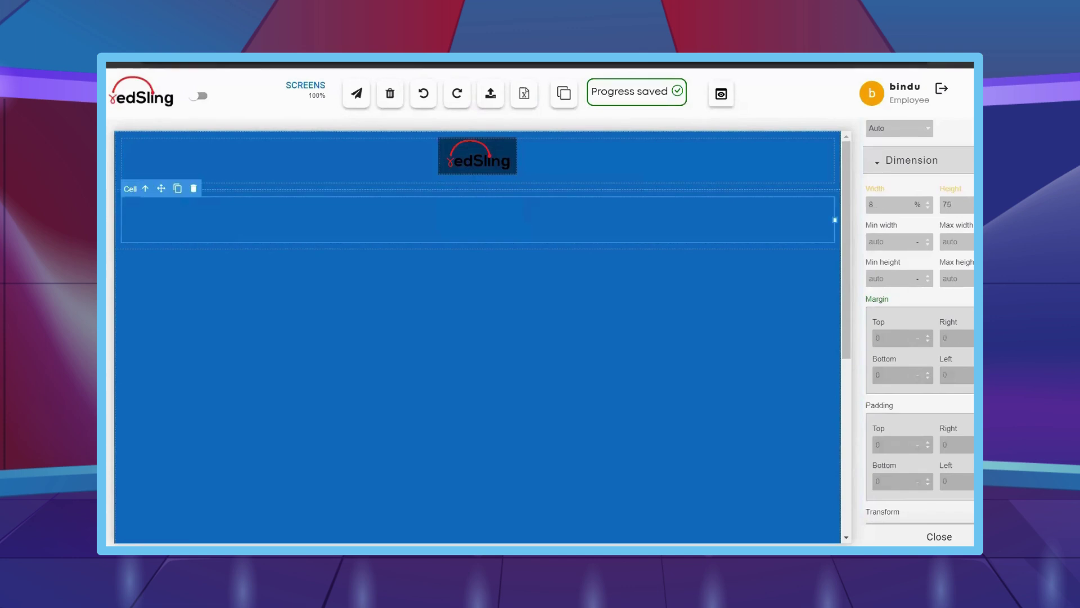
left_click(967, 205)
key("BackSpace")
key("BackSpace")
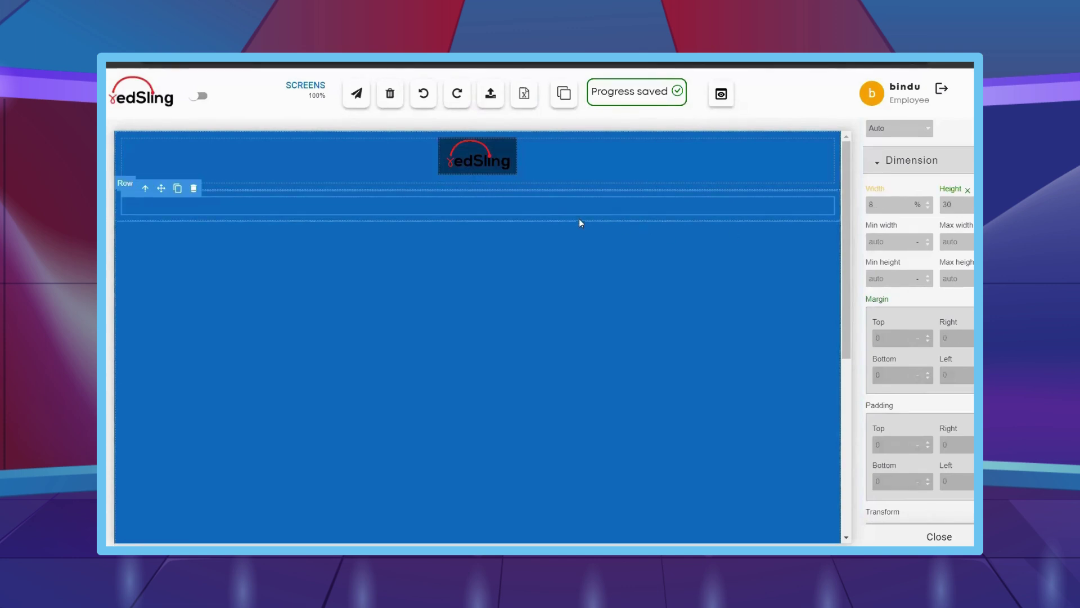
- Add a second cell below the row's cell and select the new lower cell
left_click(197, 193)
left_click(171, 181)
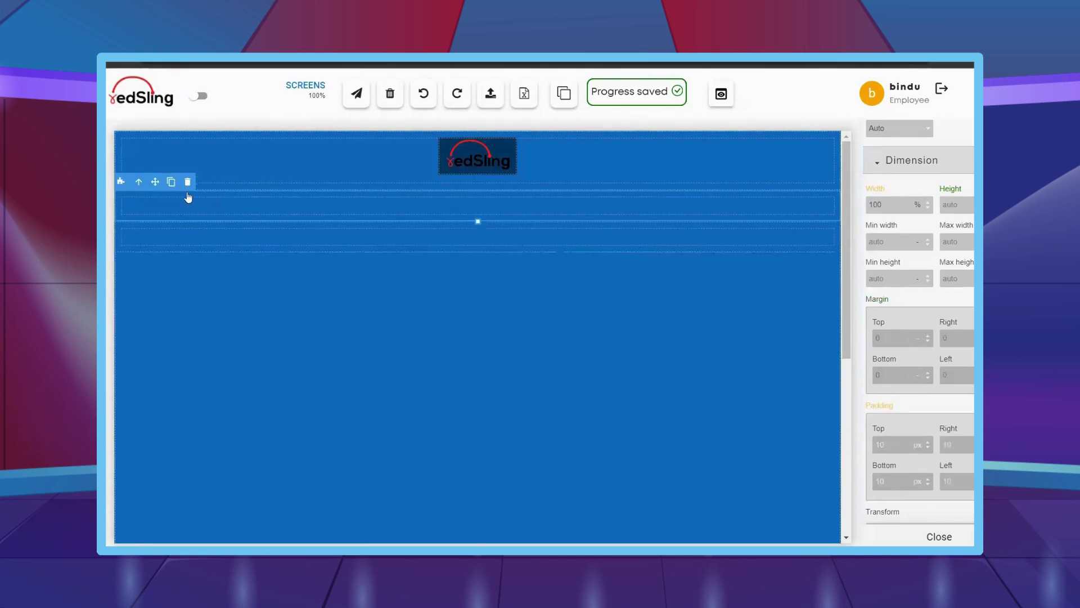
left_click(542, 241)
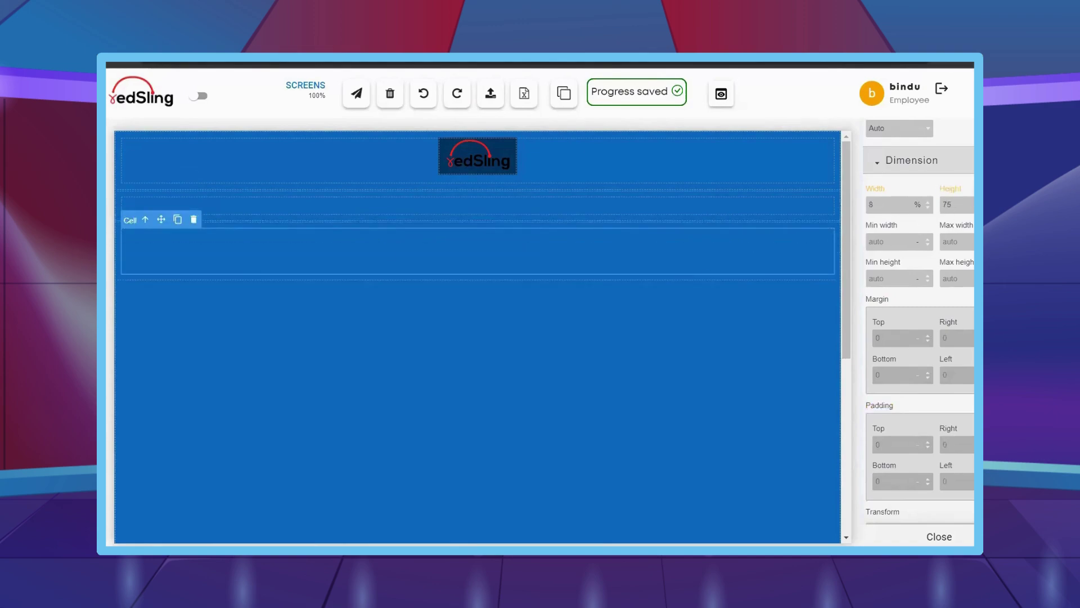
mouse_move(125, 436)
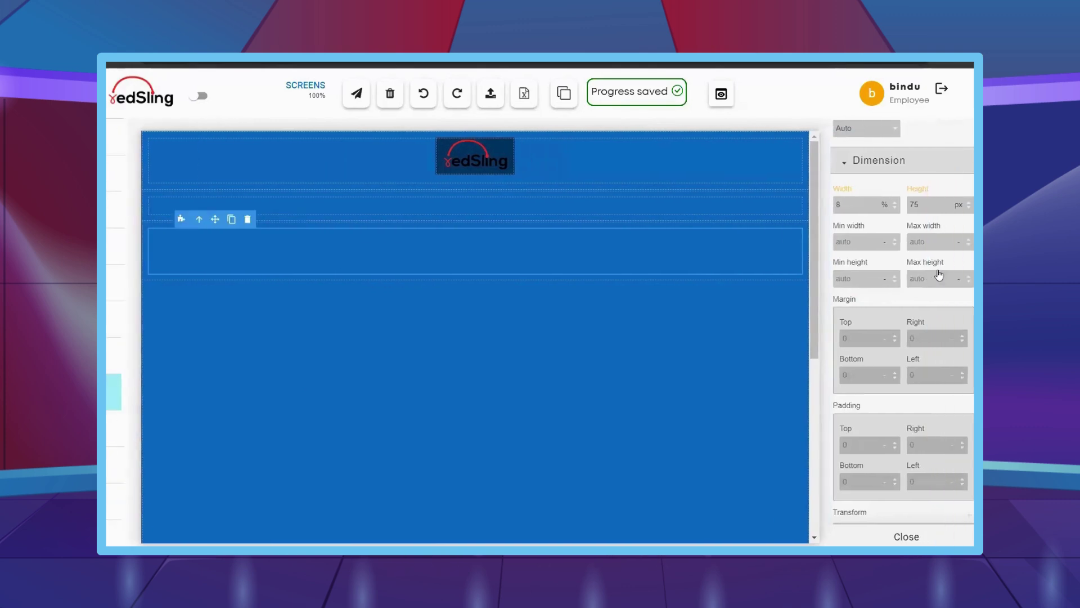
scroll(929, 291, "up", 2)
scroll(929, 291, "up", 10)
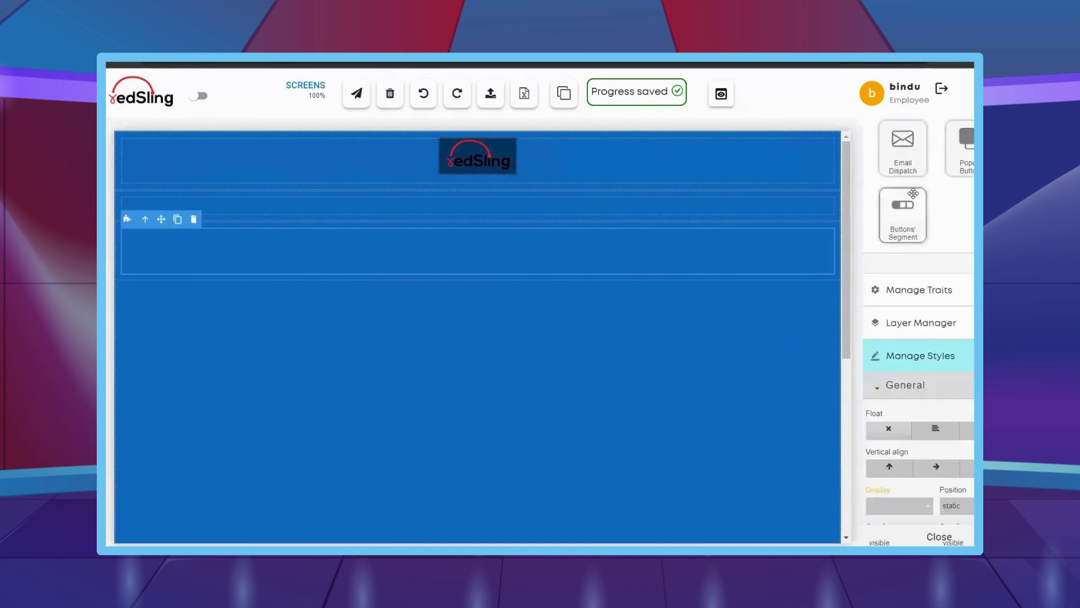
- Drop the Email Dispatch widget into the lower cell and set its width to 70 px
left_click_drag(911, 213, 538, 248)
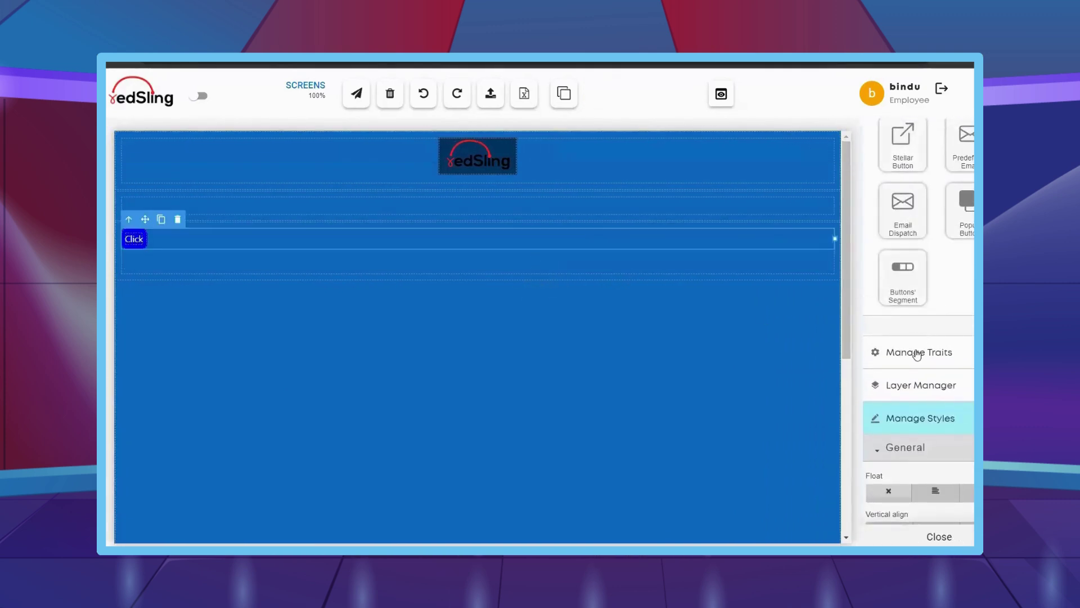
scroll(917, 355, "down", 1)
scroll(917, 355, "down", 9)
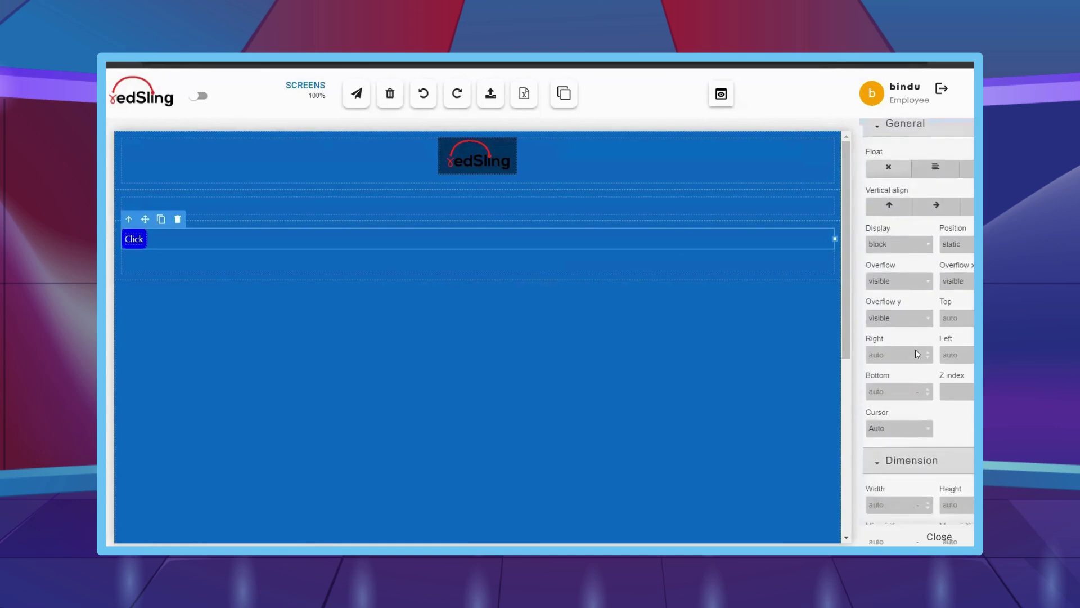
scroll(918, 354, "down", 3)
scroll(918, 354, "up", 2)
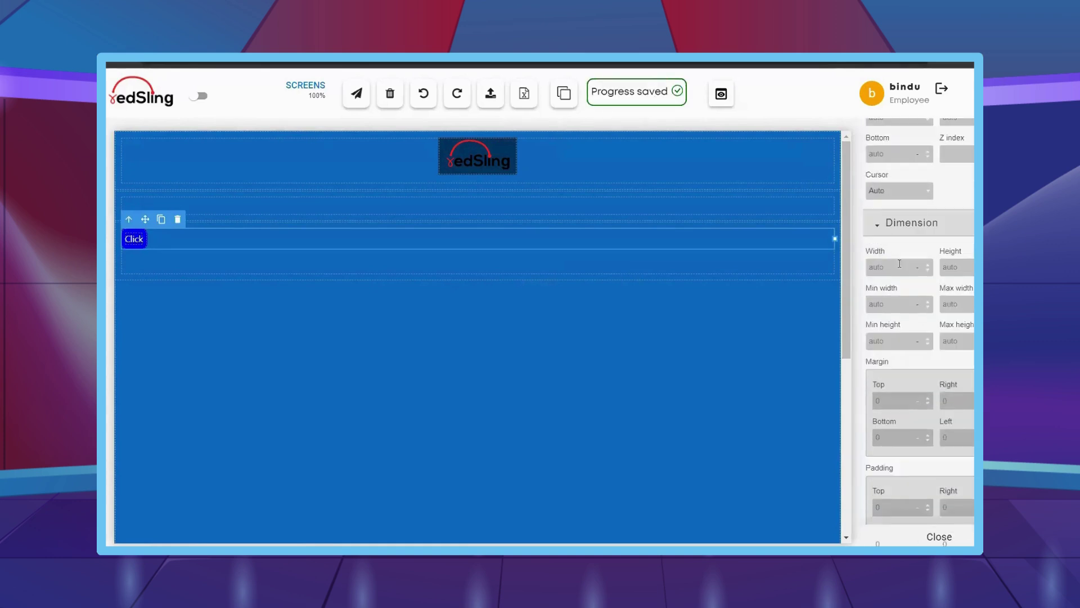
left_click(899, 263)
type("70")
key("Return")
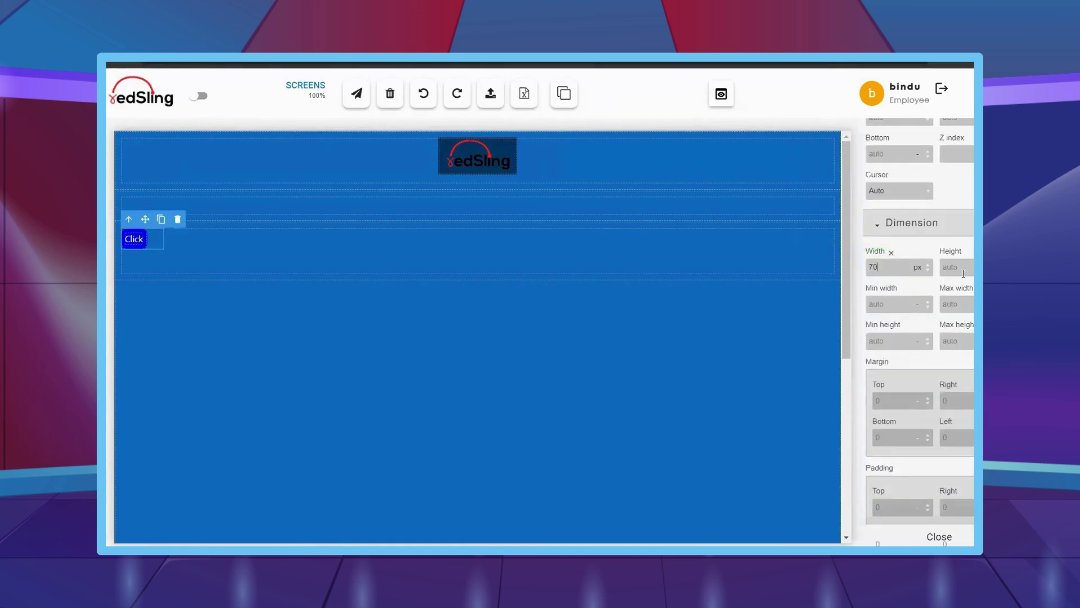
- Set the button's right and left margins to auto to centre it
left_click(955, 399)
type("auto")
key("Return")
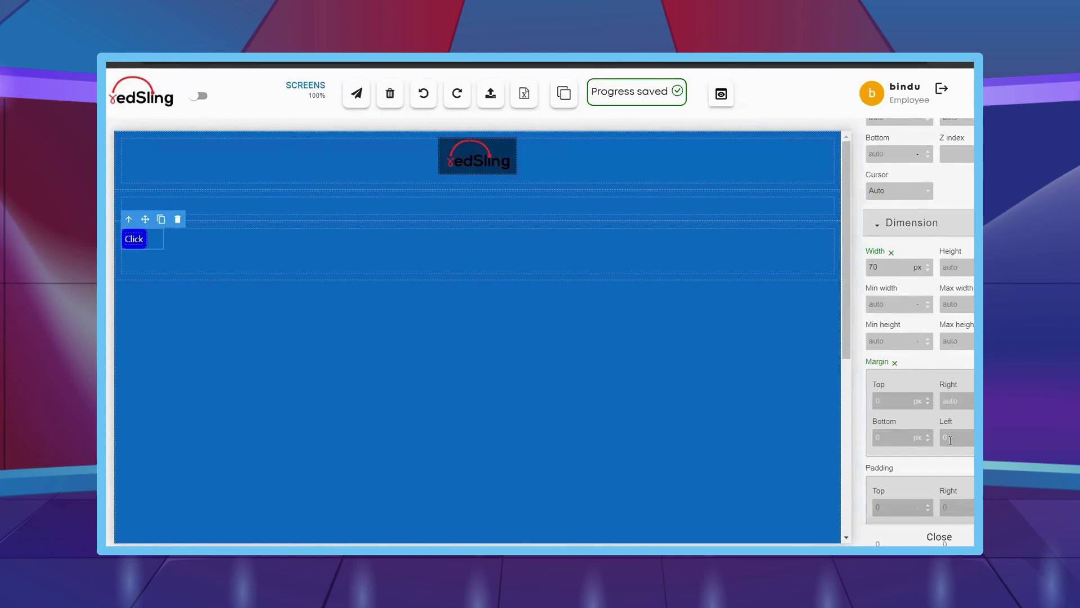
type("auto")
key("Return")
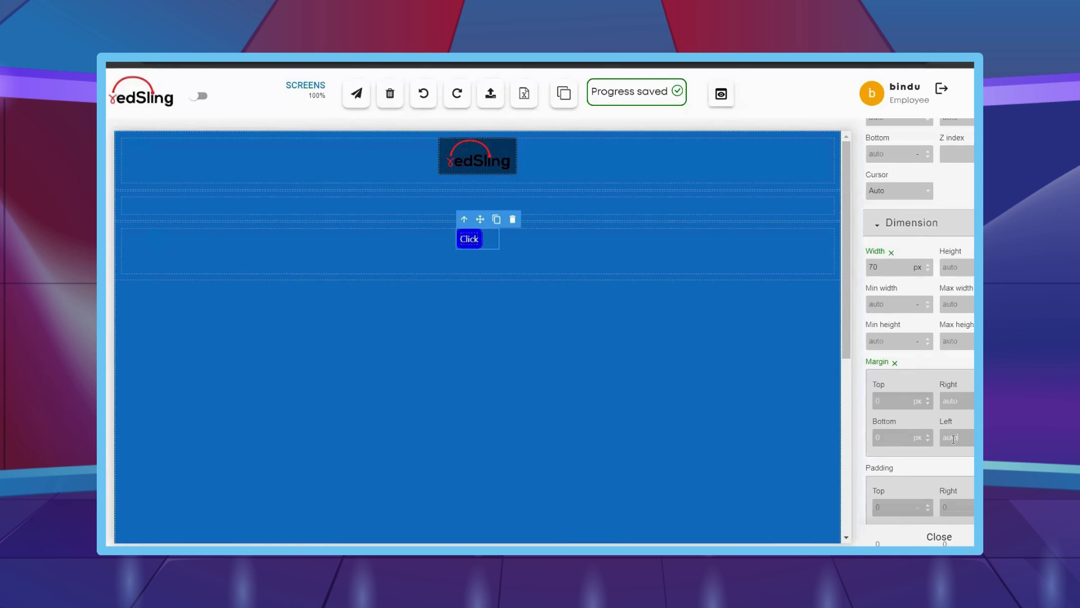
- Change the Click button's width to 100
left_click(473, 252)
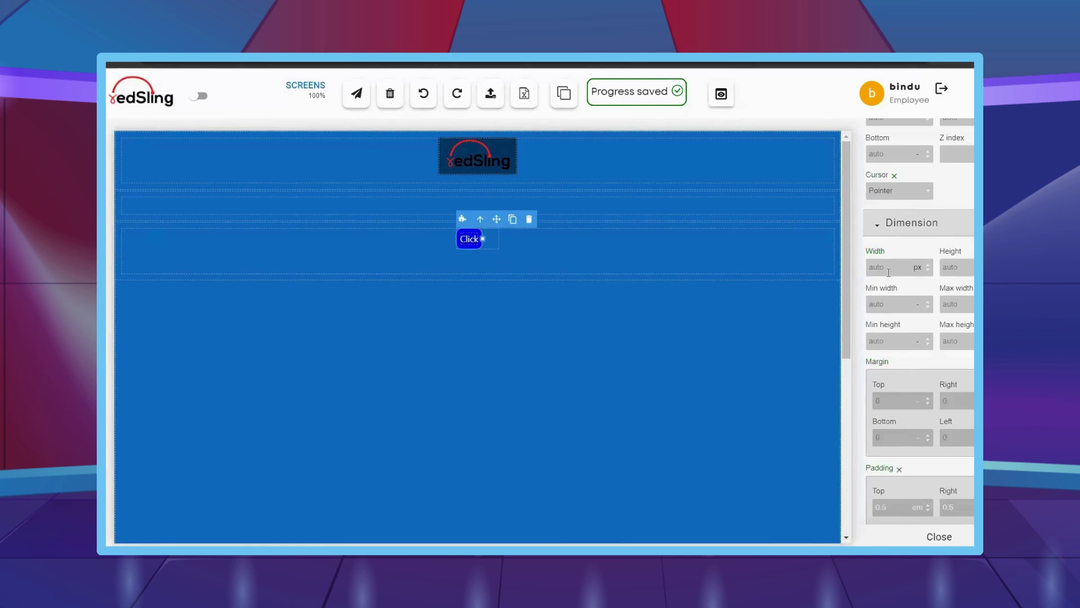
left_click(889, 269)
type("100")
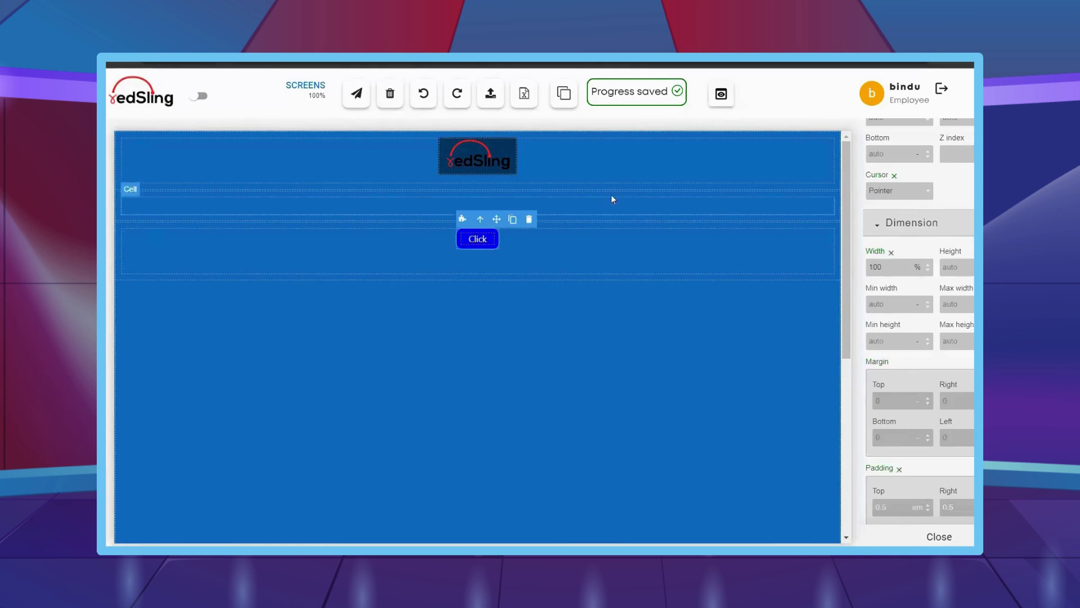
left_click(489, 241)
scroll(871, 334, "down", 3)
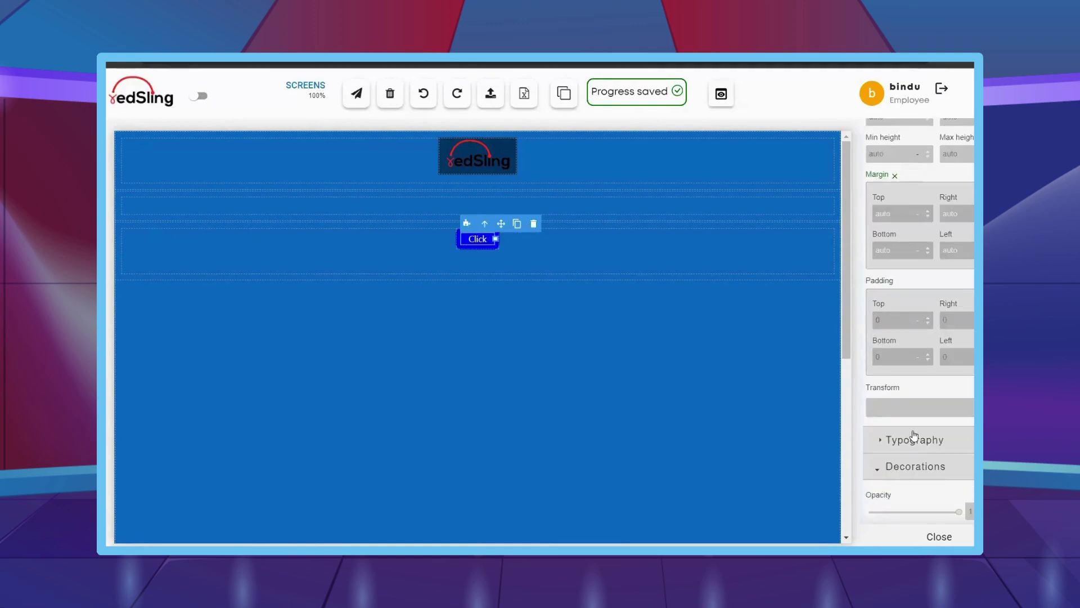
- Give the button text a font size of 15 and Semi-Bold weight
left_click(909, 439)
scroll(900, 439, "down", 1)
left_click(900, 459)
type("15")
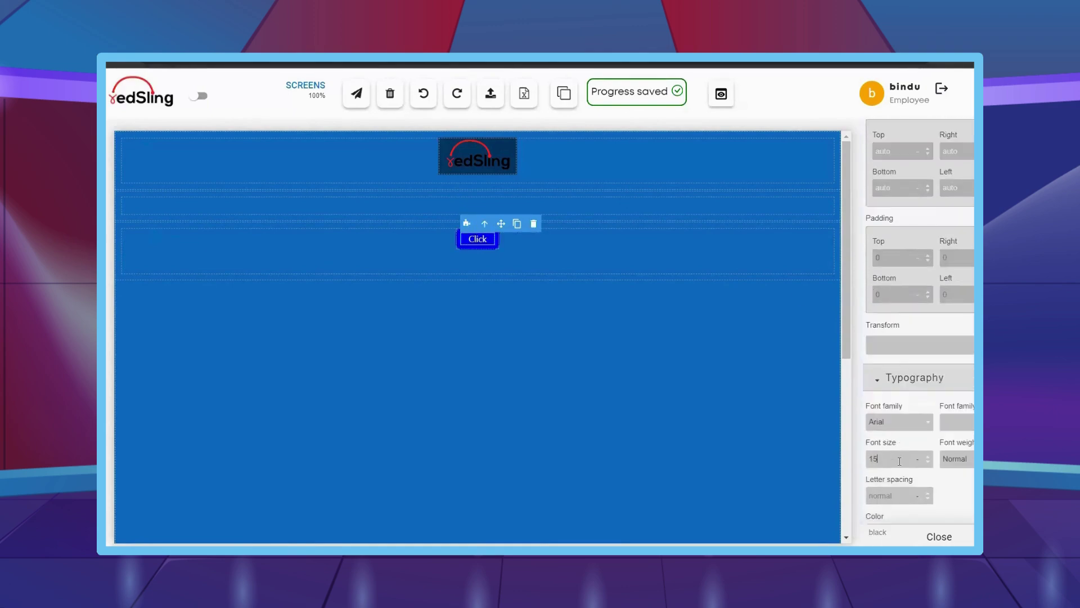
left_click(963, 461)
left_click(959, 416)
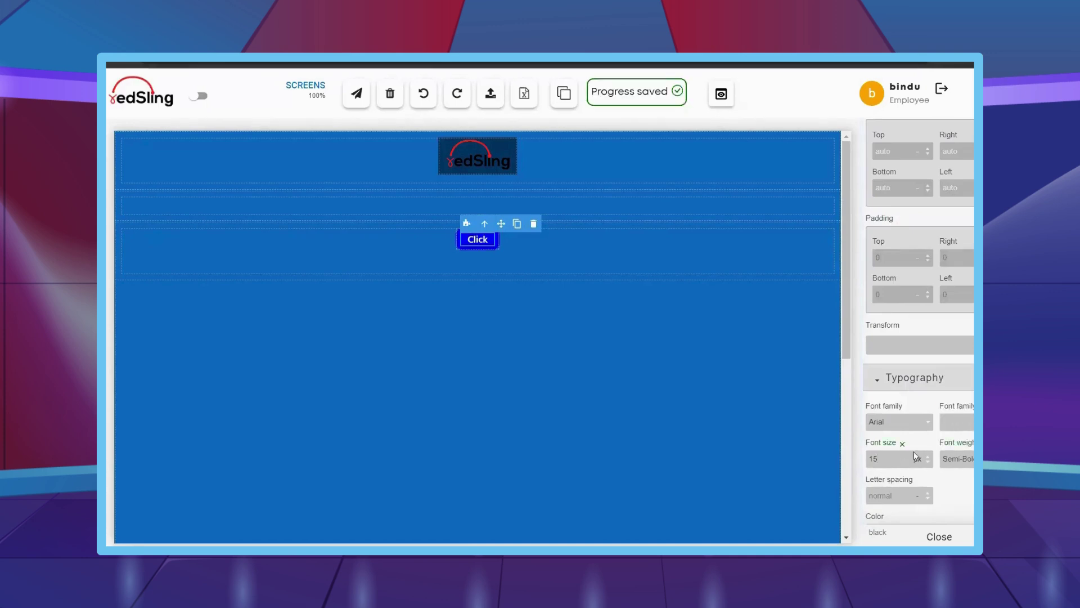
scroll(908, 439, "down", 2)
scroll(907, 439, "down", 1)
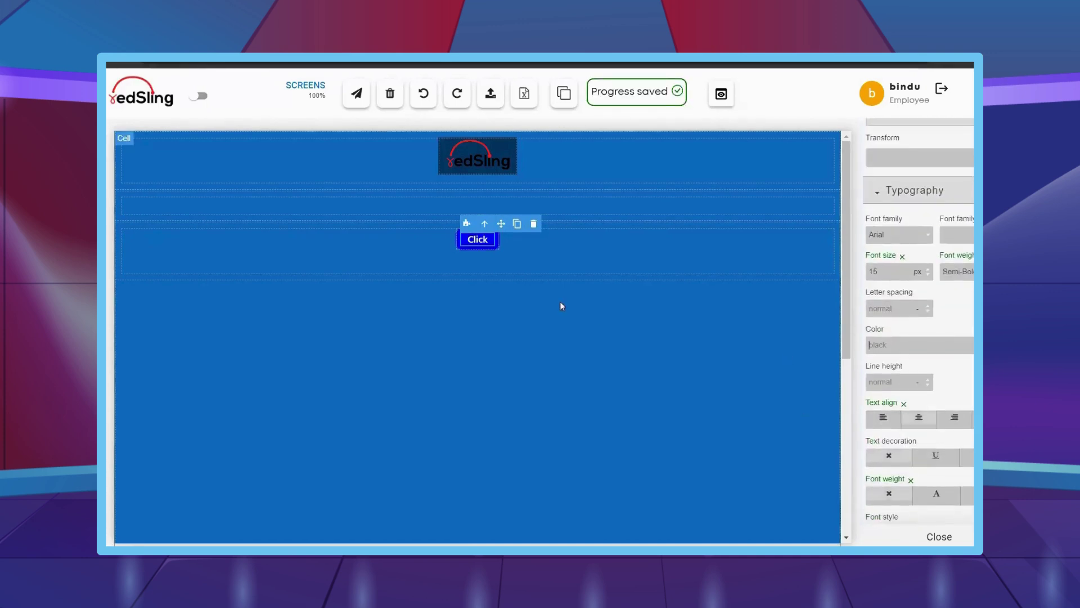
- Relabel the button 'Capture' and give it the #116cbf background
double_click(478, 241)
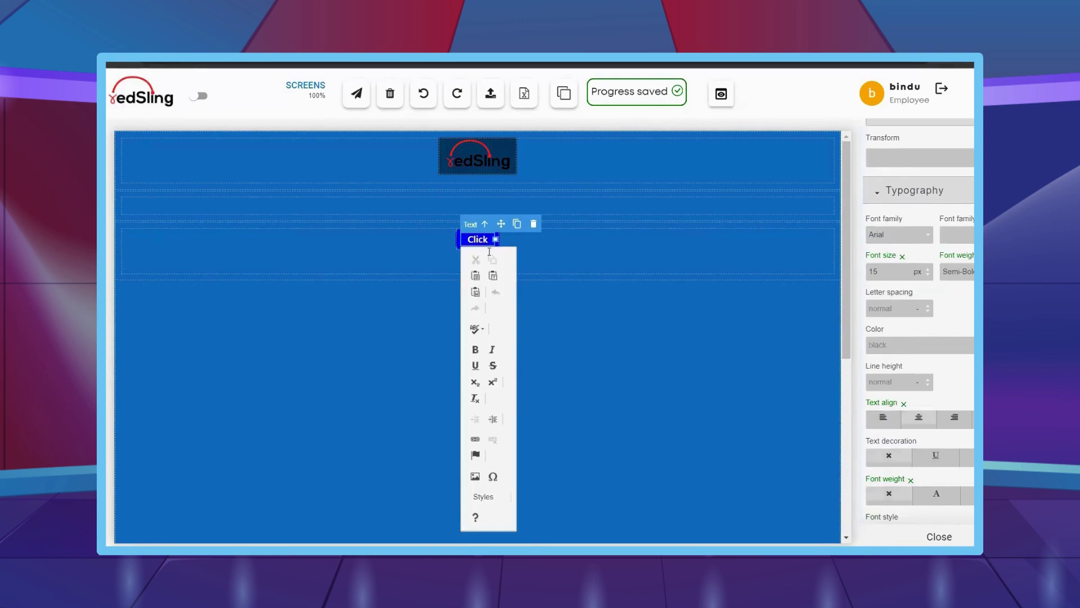
type("Capture")
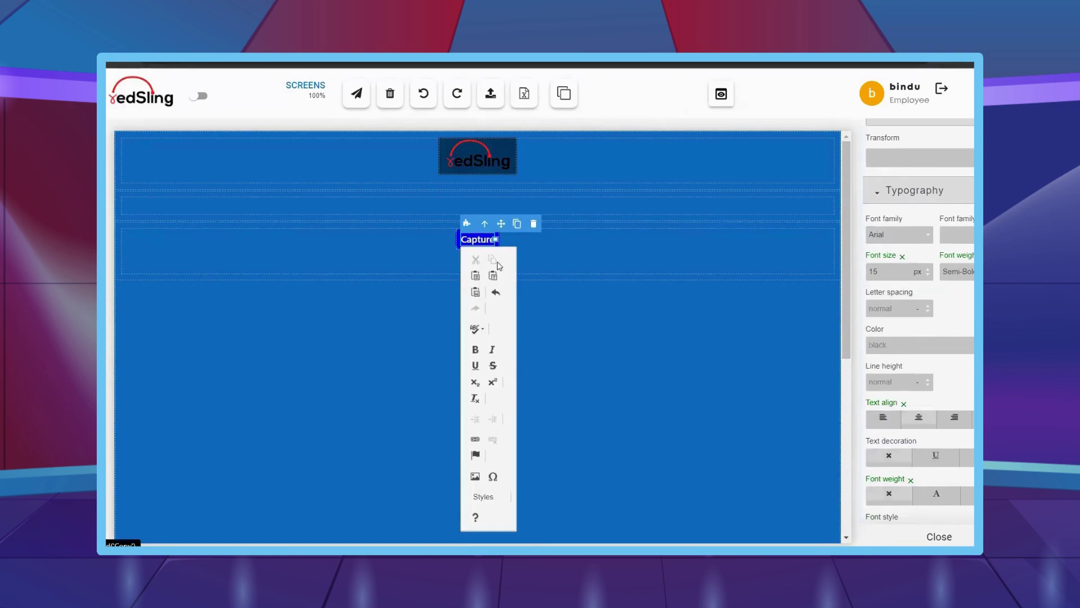
left_click(699, 380)
left_click(479, 253)
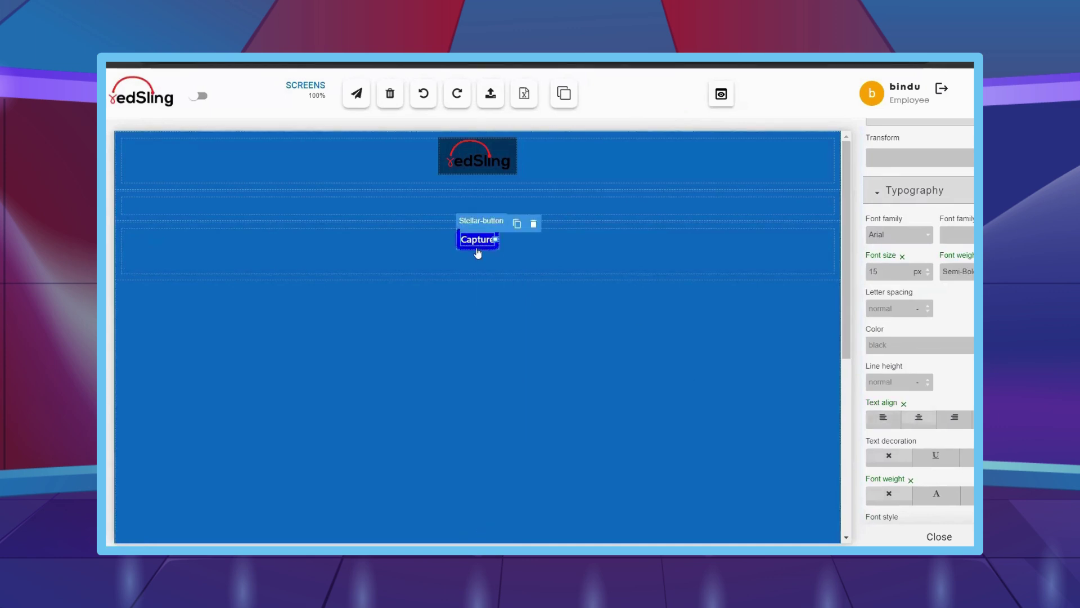
scroll(938, 354, "down", 3)
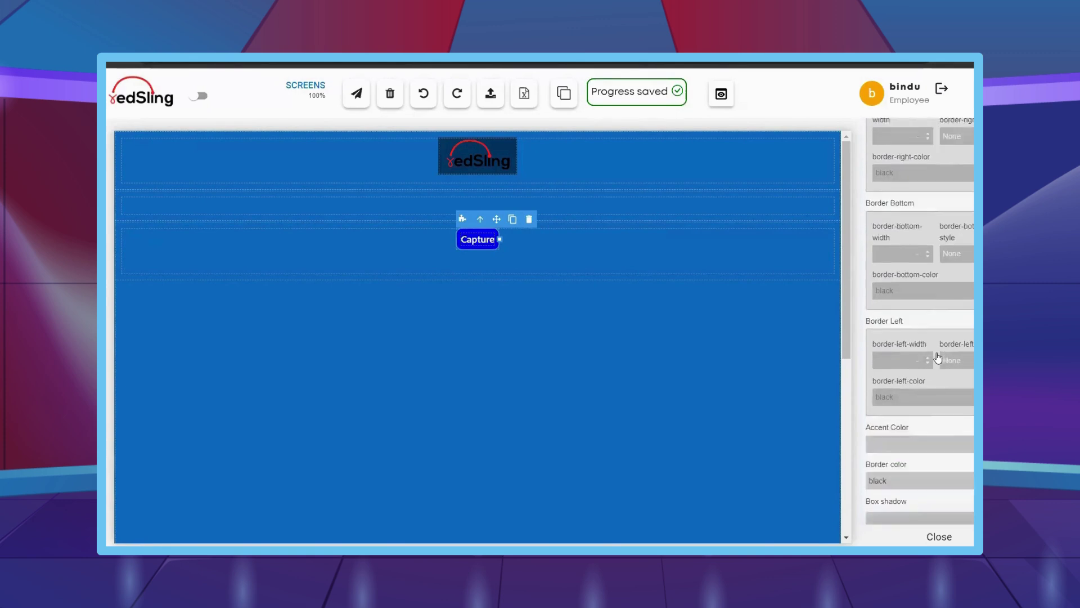
scroll(912, 405, "down", 2)
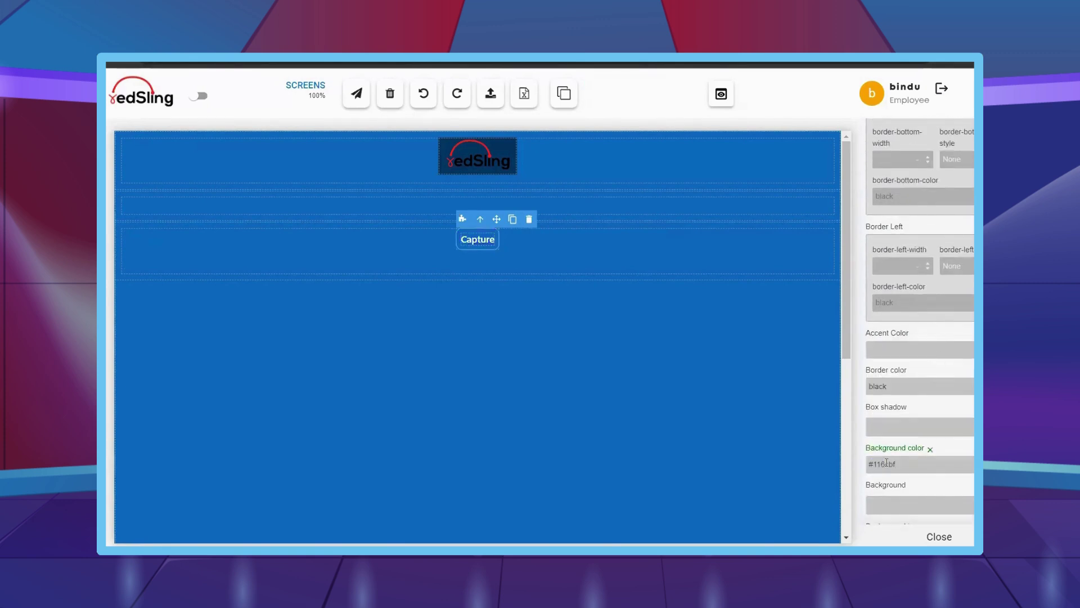
mouse_move(122, 208)
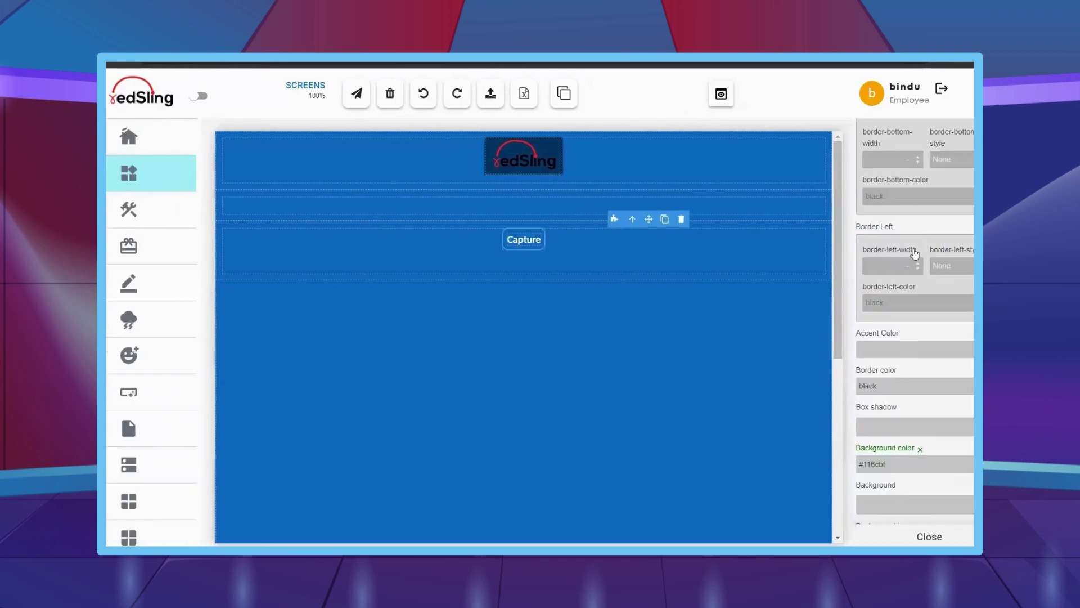
scroll(912, 253, "up", 10)
scroll(914, 253, "up", 10)
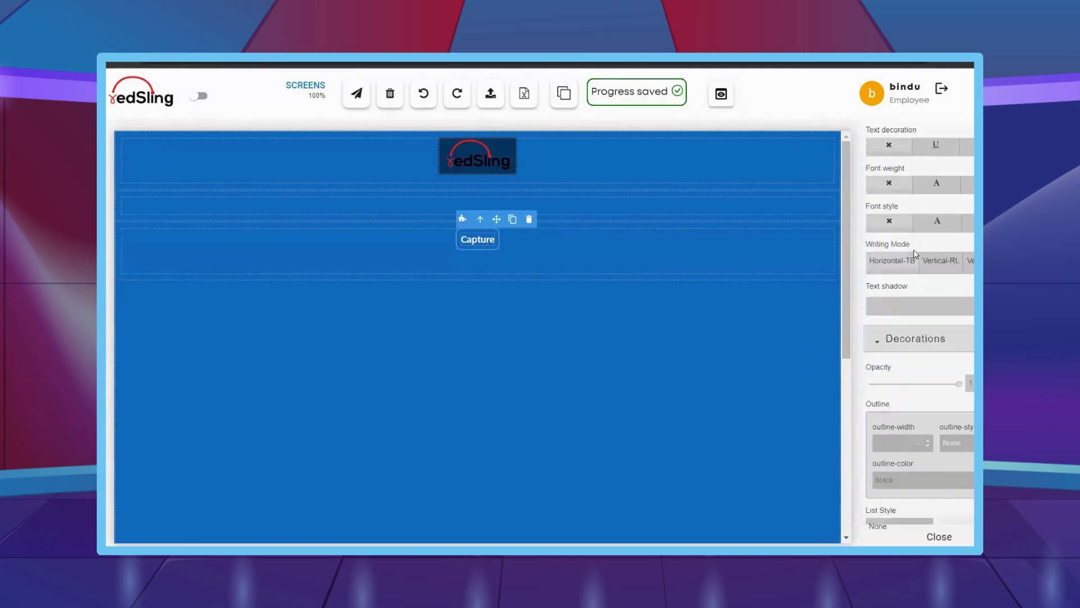
scroll(915, 255, "up", 10)
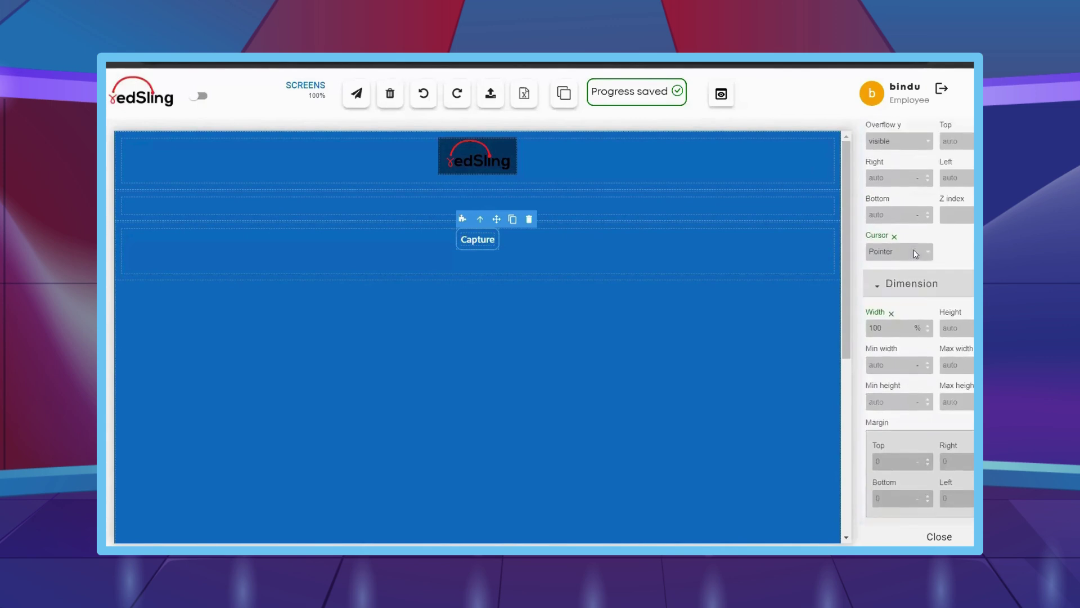
scroll(915, 254, "up", 5)
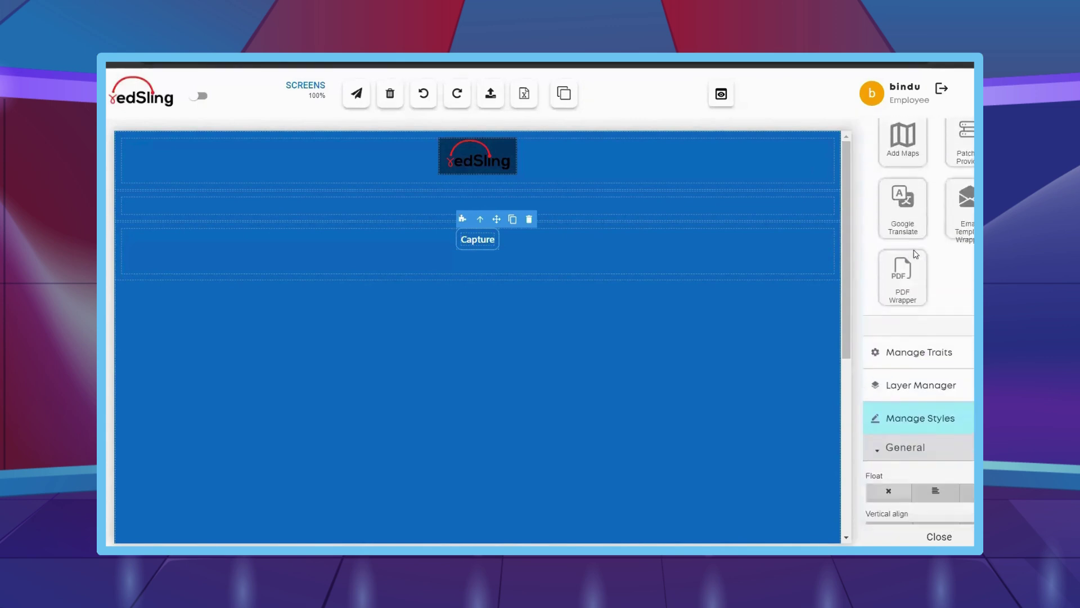
- Add an icon image above Capture and duplicate the Capture row three times
left_click_drag(903, 192, 473, 240)
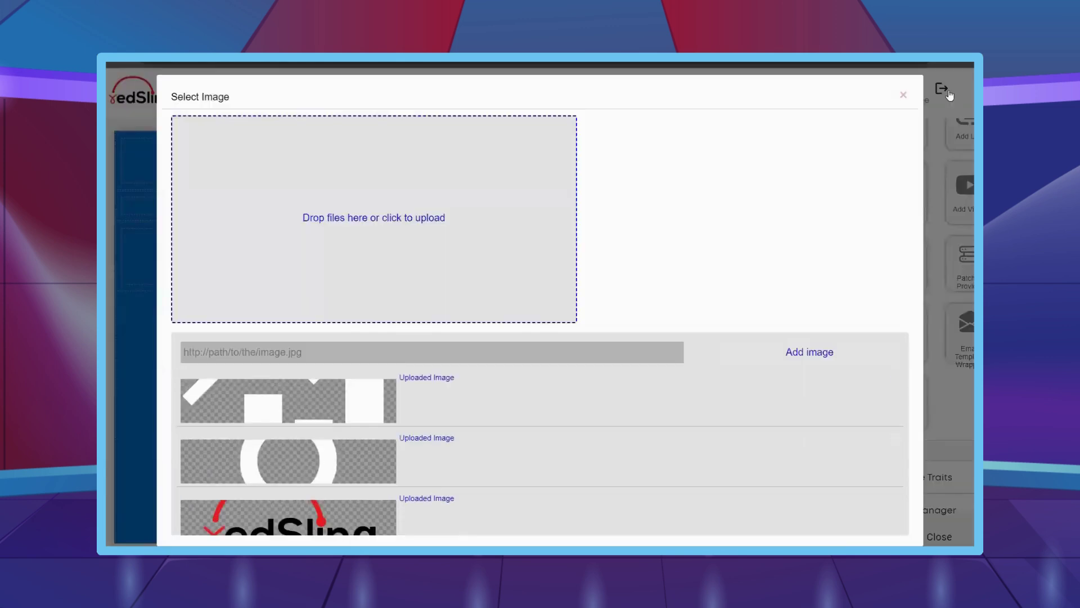
left_click(904, 96)
left_click(496, 288)
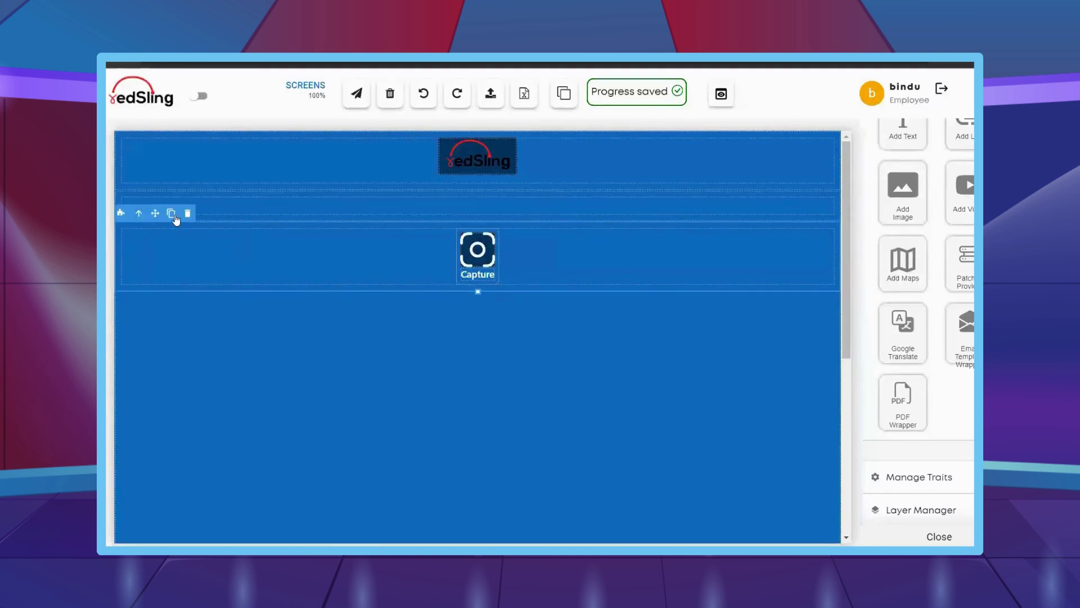
left_click(172, 213)
left_click(171, 213)
left_click(172, 213)
- Pick a different icon image for each of the three Capture copies
double_click(483, 332)
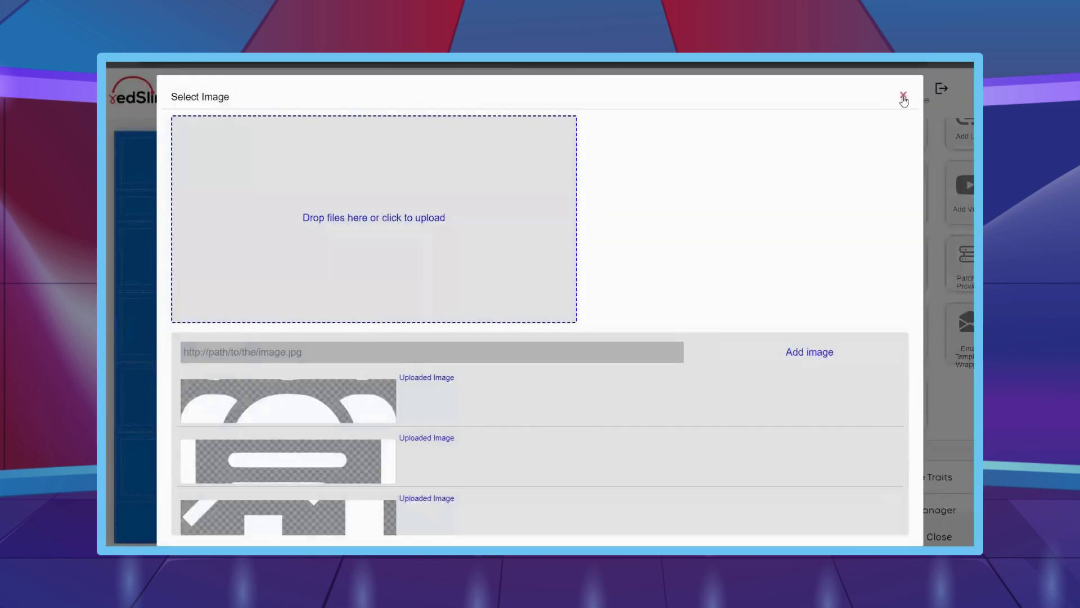
left_click(903, 97)
double_click(478, 387)
left_click(902, 96)
double_click(477, 461)
left_click(905, 96)
- Rename the copied labels to Engage, Reports and Clients
double_click(478, 344)
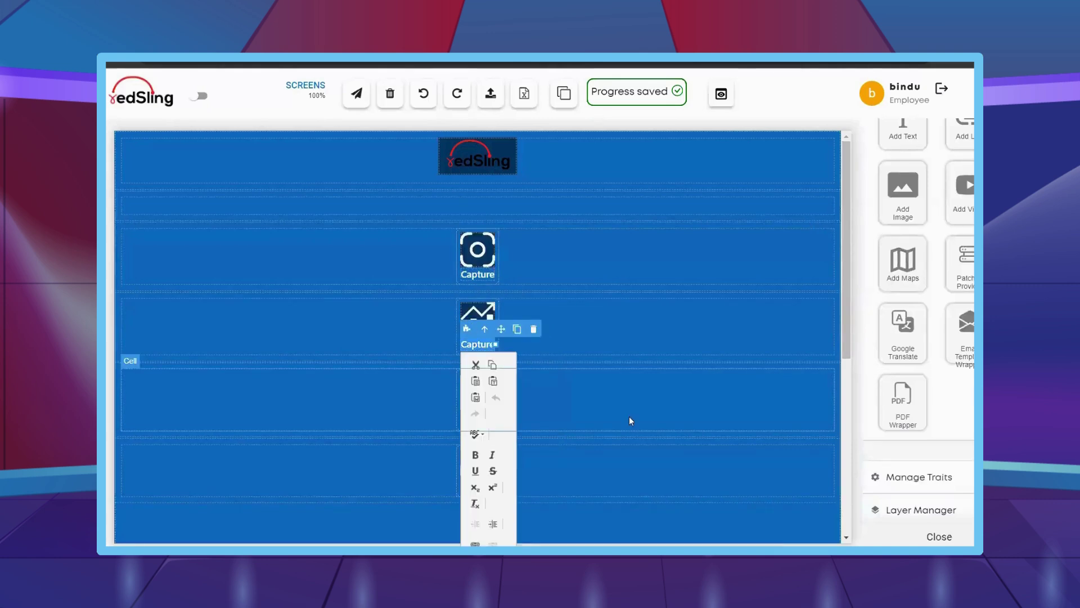
type("Engage")
left_click(609, 398)
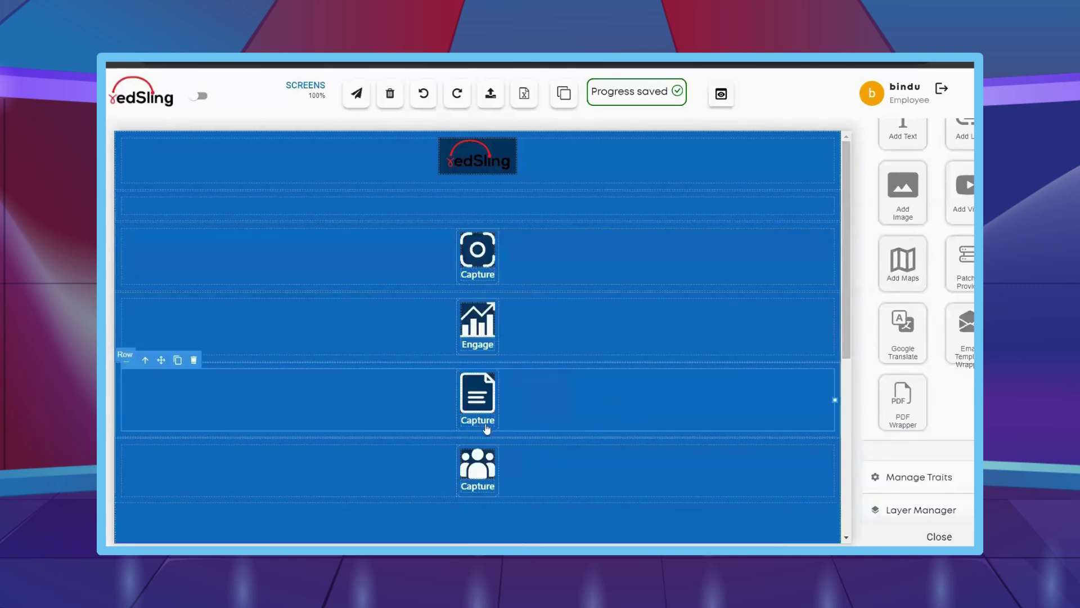
left_click(480, 421)
double_click(480, 420)
type("Repor")
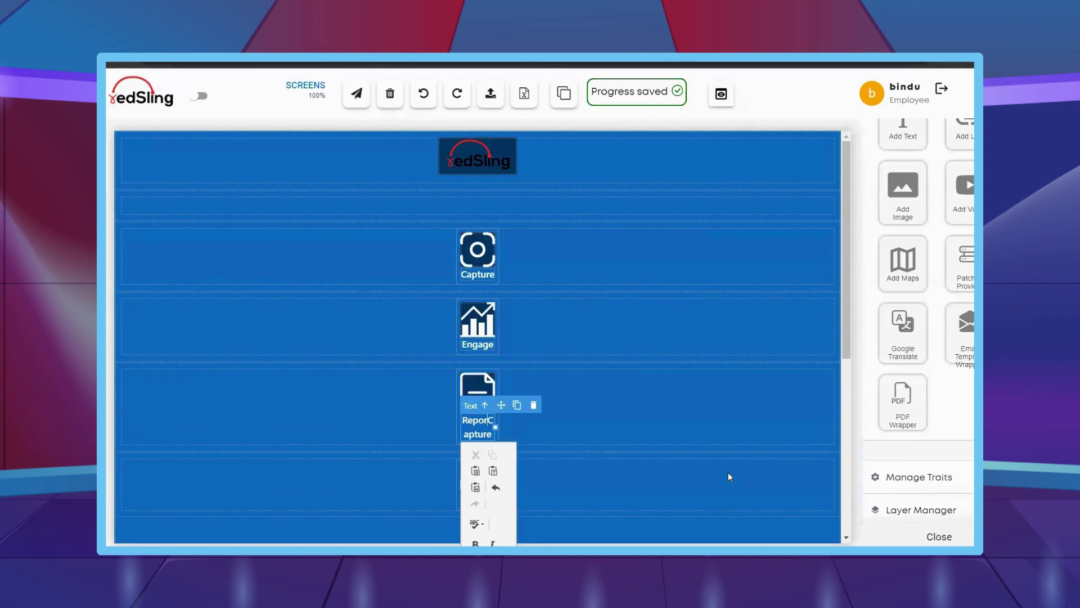
key("ctrl+a")
type("Rep")
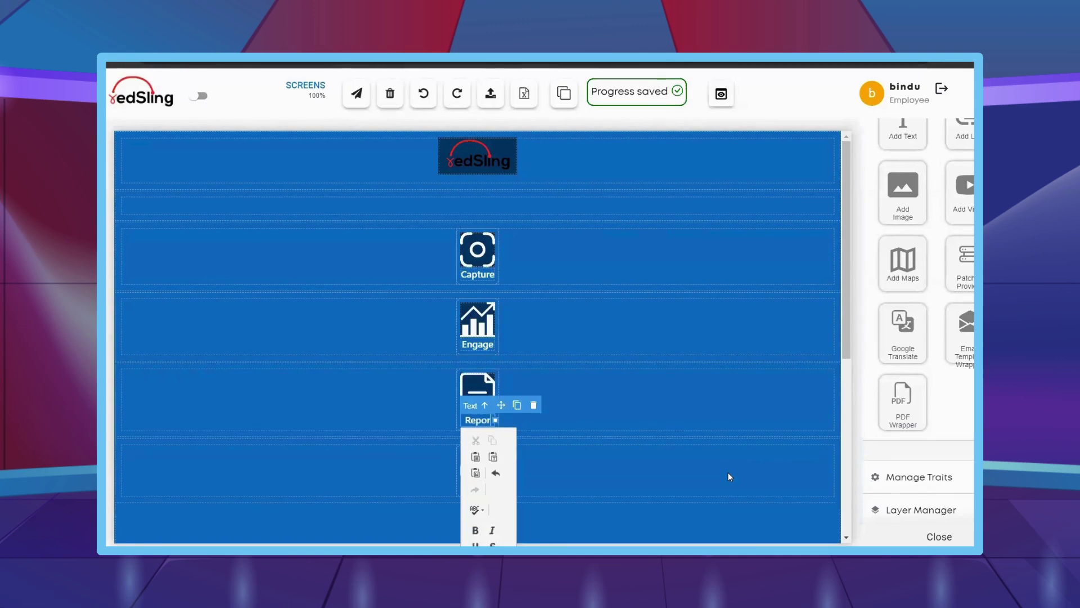
type("ts")
left_click(728, 471)
left_click(478, 486)
double_click(479, 485)
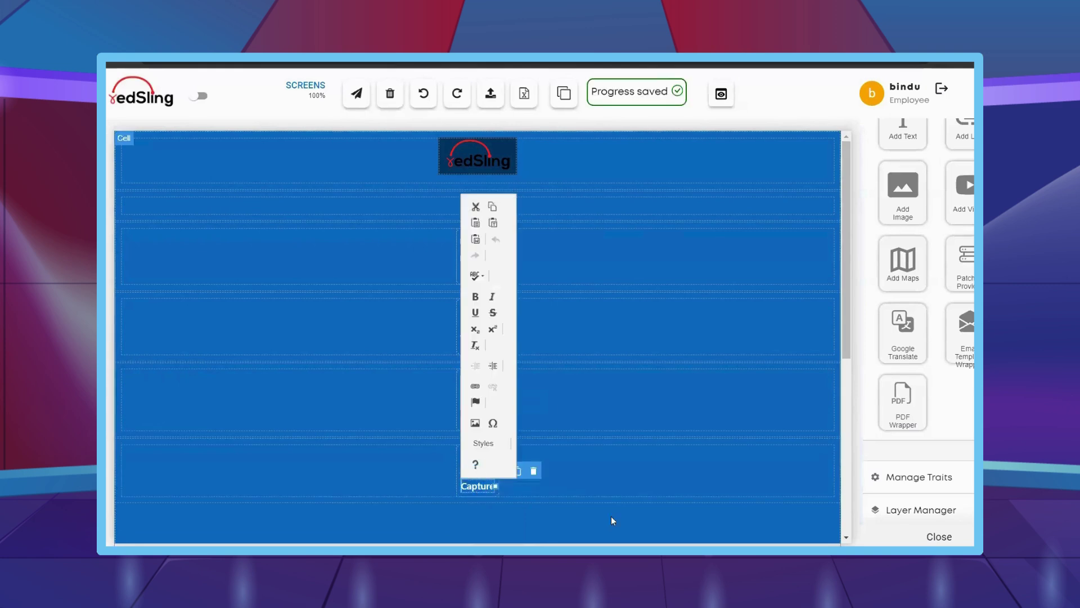
type("Cli")
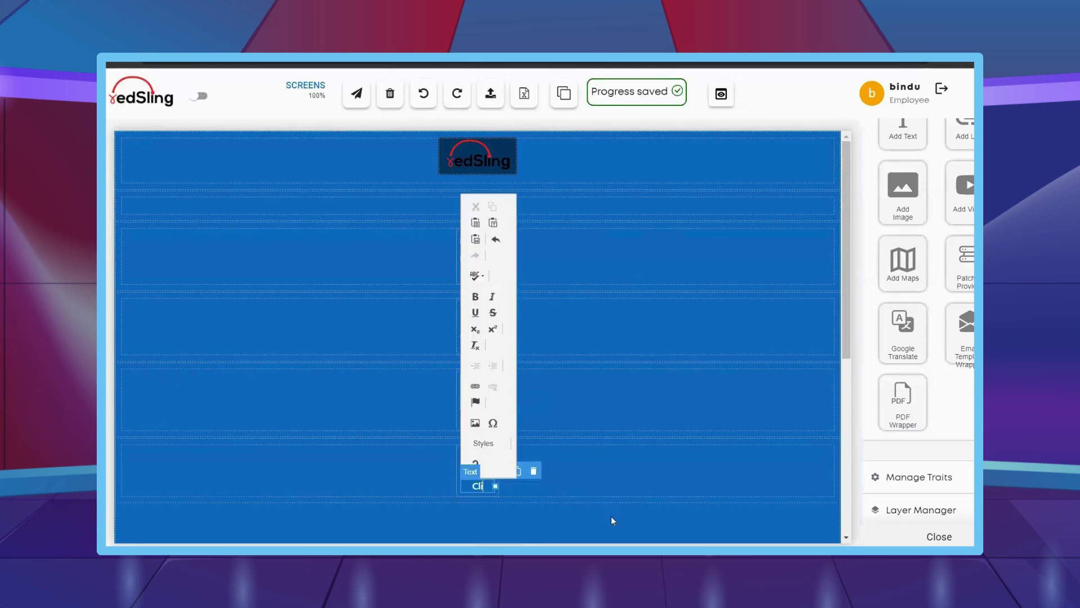
type("ents")
left_click(611, 516)
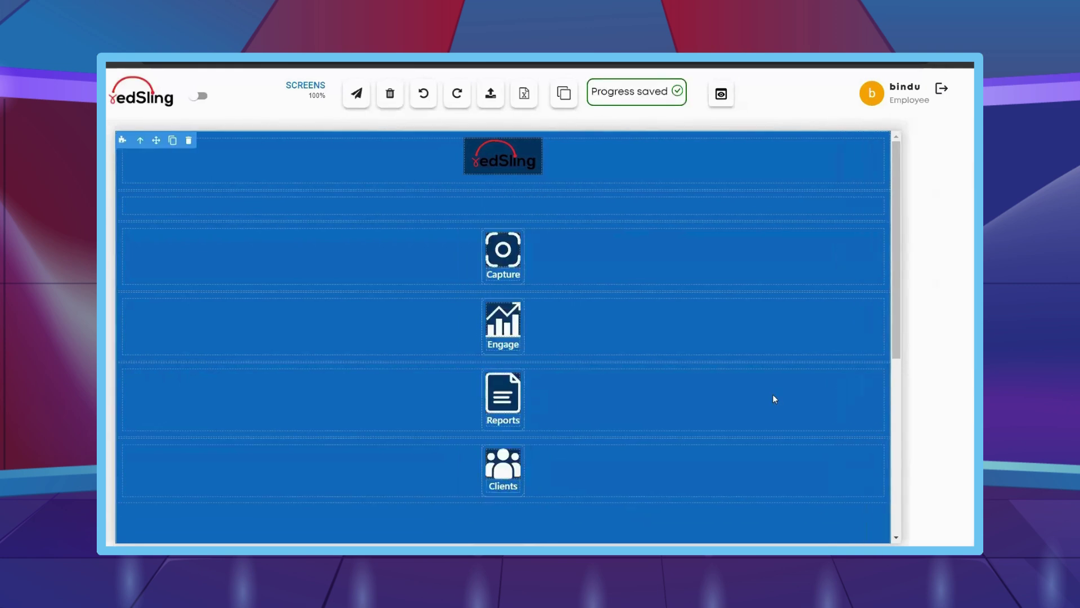
- Hide the component outlines and open the Event login & dashboard project's page list
left_click(564, 93)
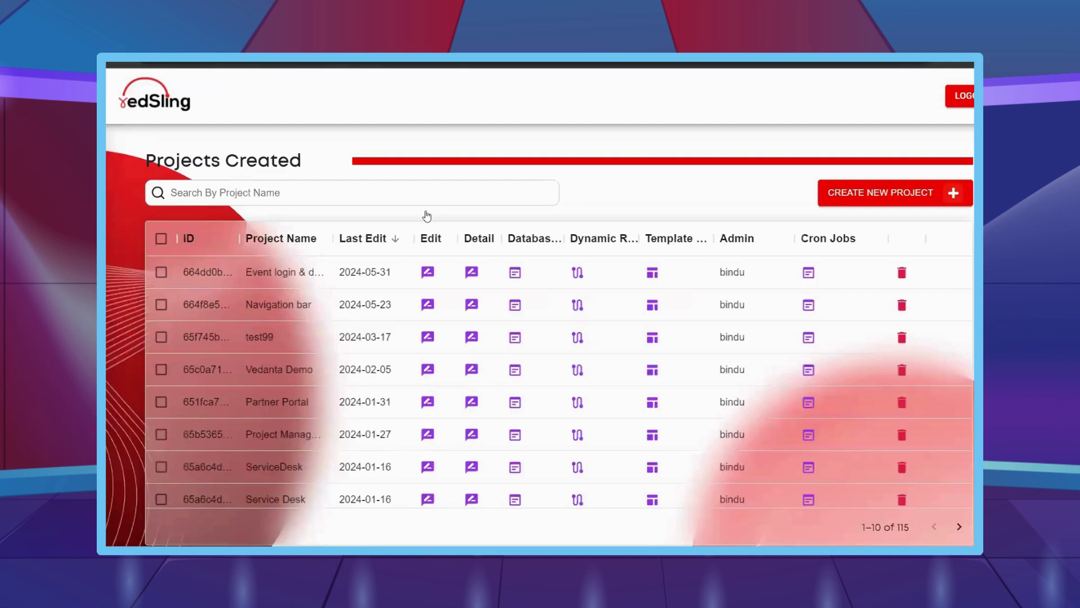
left_click(433, 274)
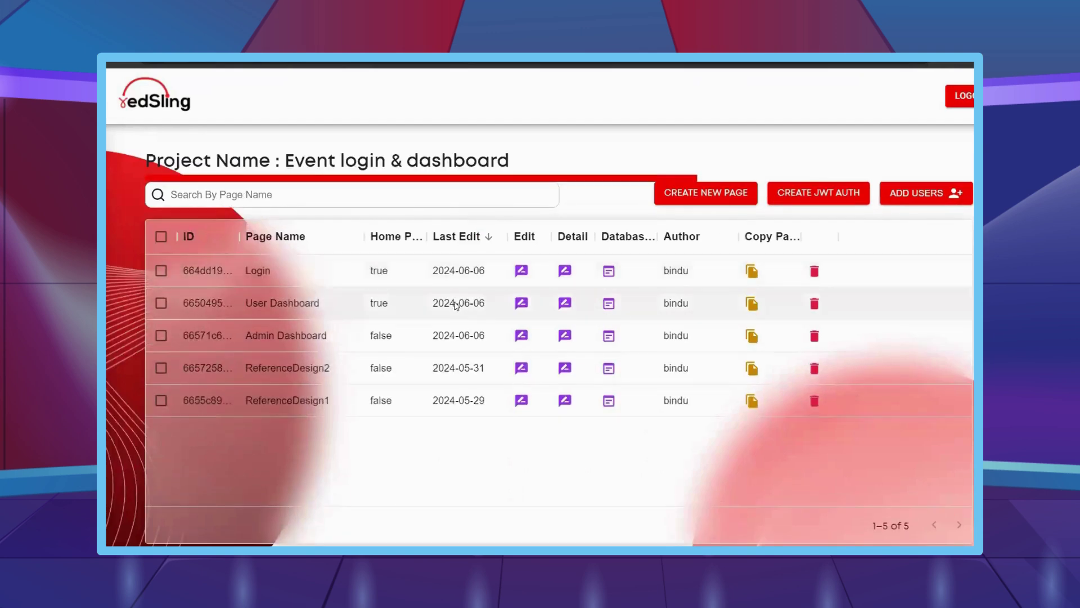
left_click(455, 305)
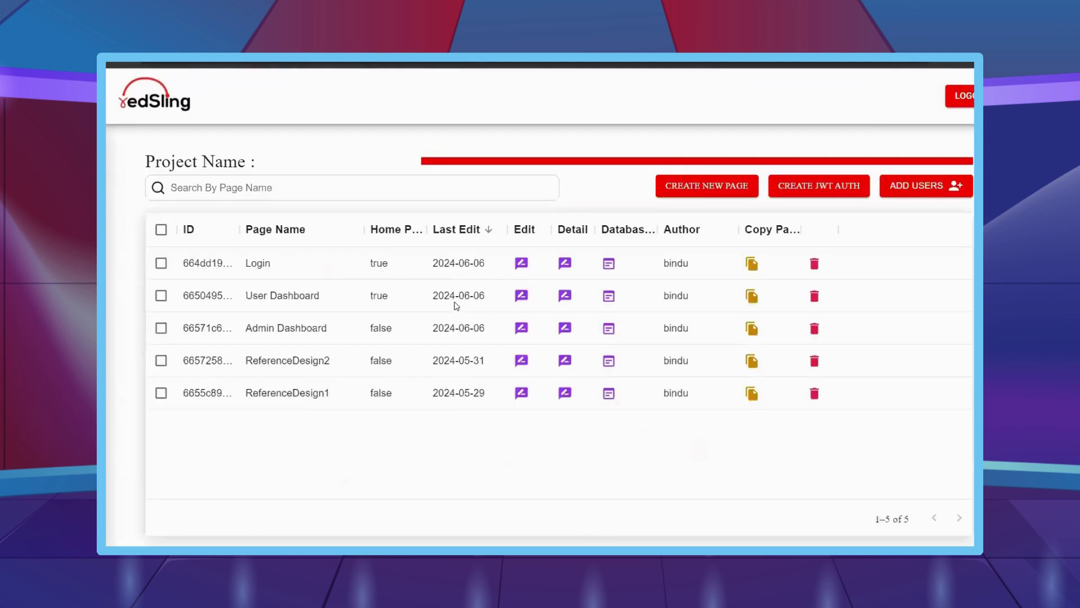
- Open the Admin Dashboard page and drag a Template Fragment block into its left column
left_click(522, 336)
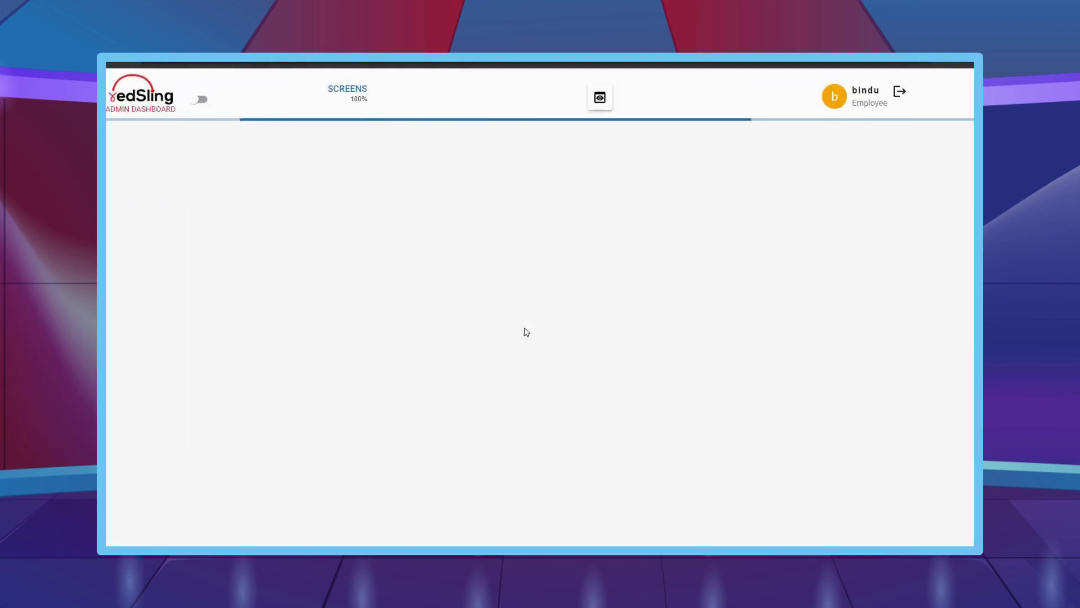
left_click(125, 170)
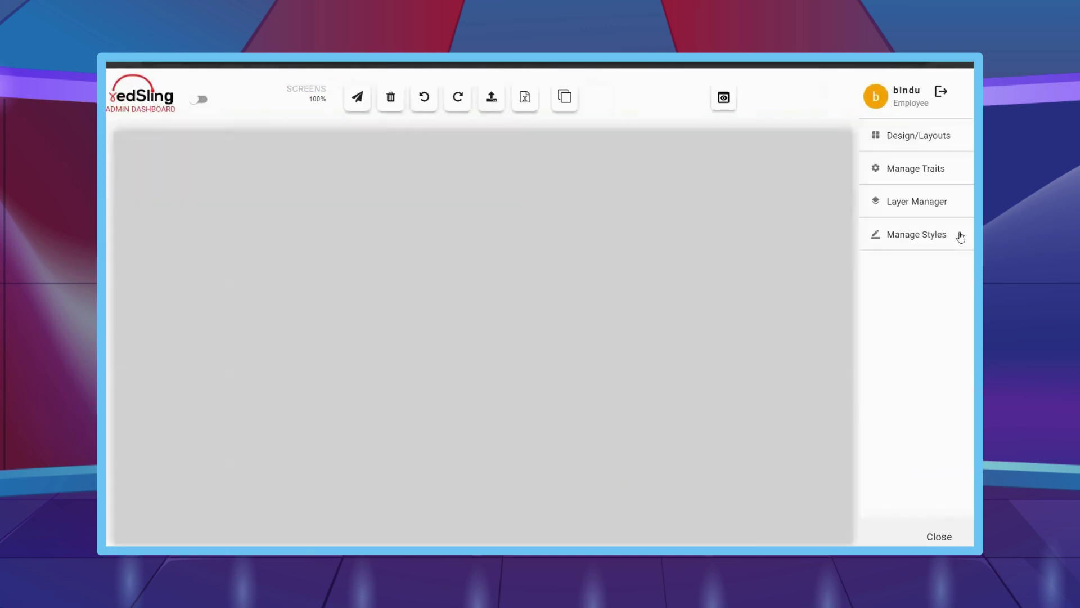
left_click(961, 237)
left_click(940, 145)
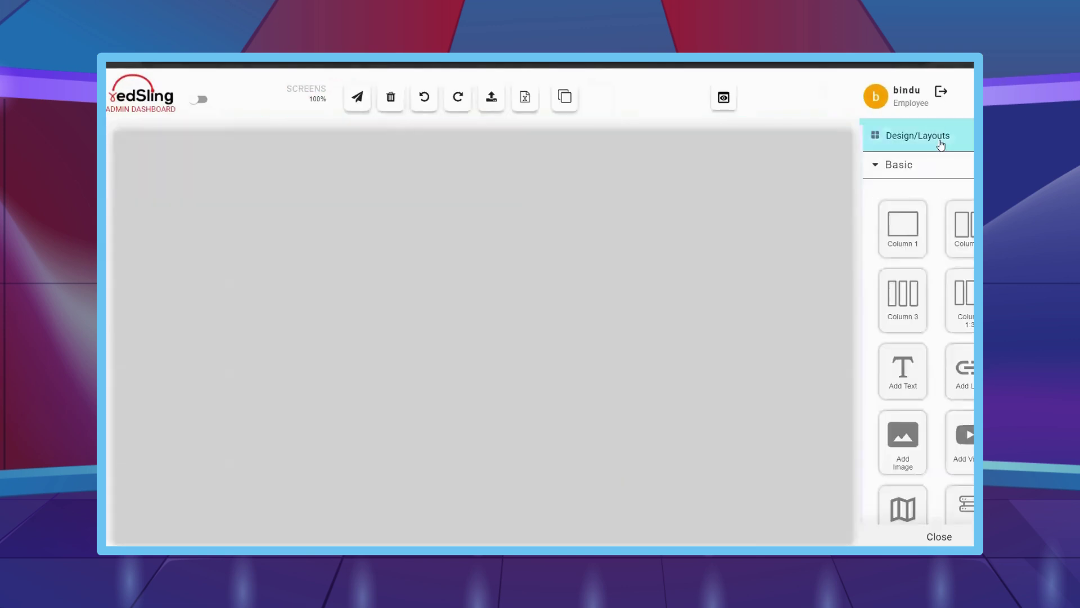
scroll(932, 343, "down", 3)
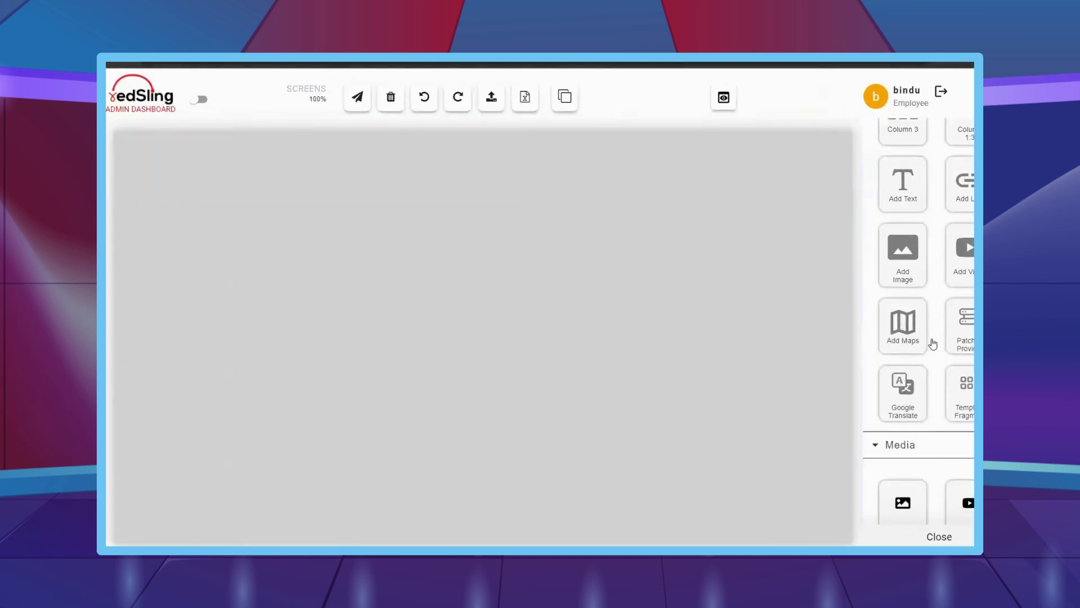
scroll(932, 344, "down", 1)
scroll(920, 405, "down", 3)
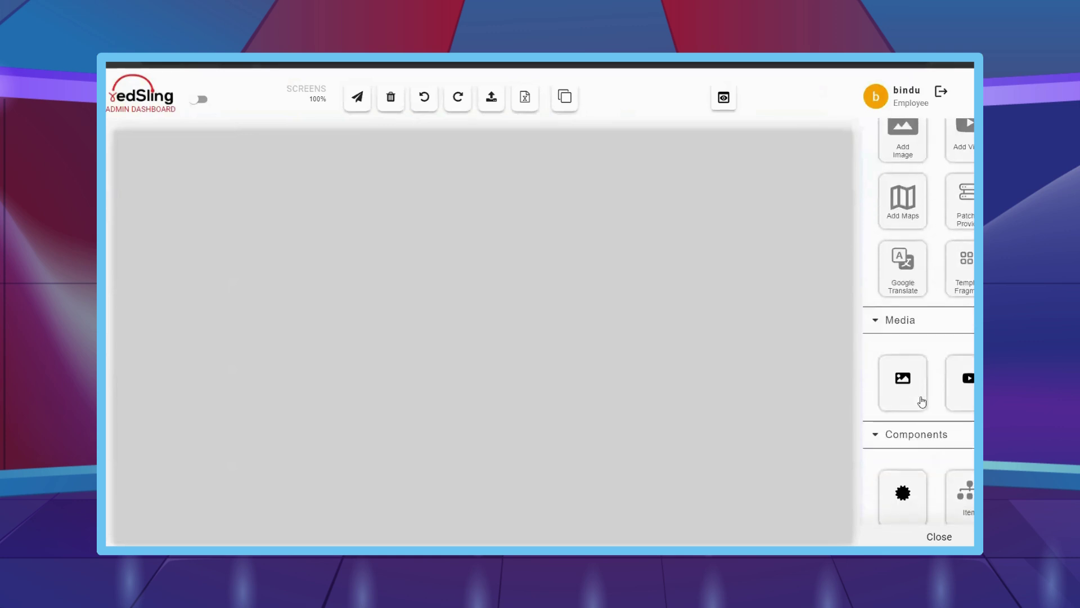
scroll(918, 422, "up", 3)
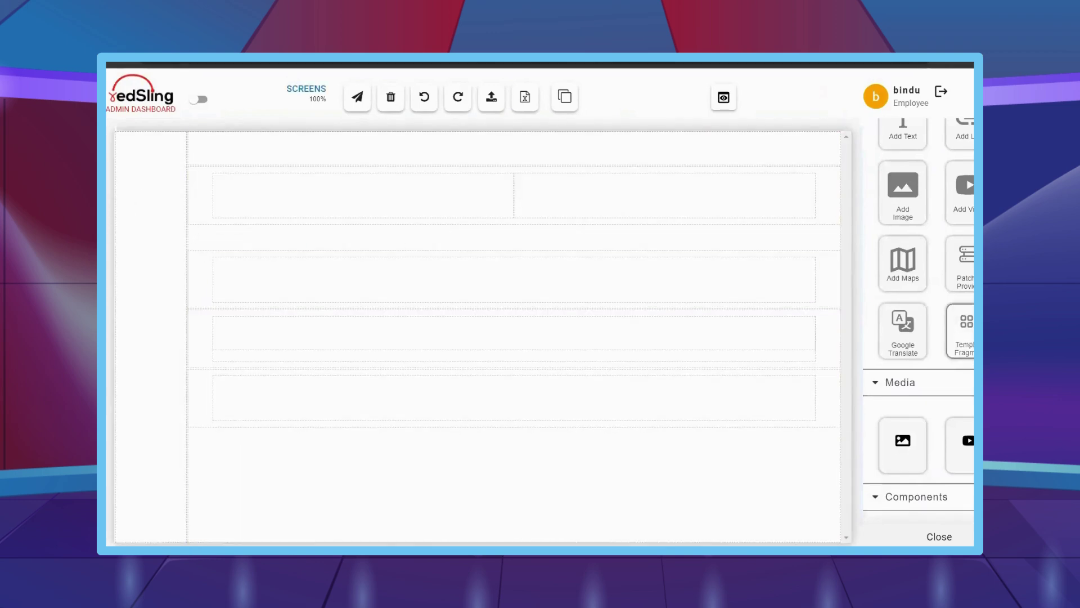
left_click_drag(967, 329, 141, 174)
- Load the saved sidebar fragment and edit the greeting text in the top row
left_click(412, 329)
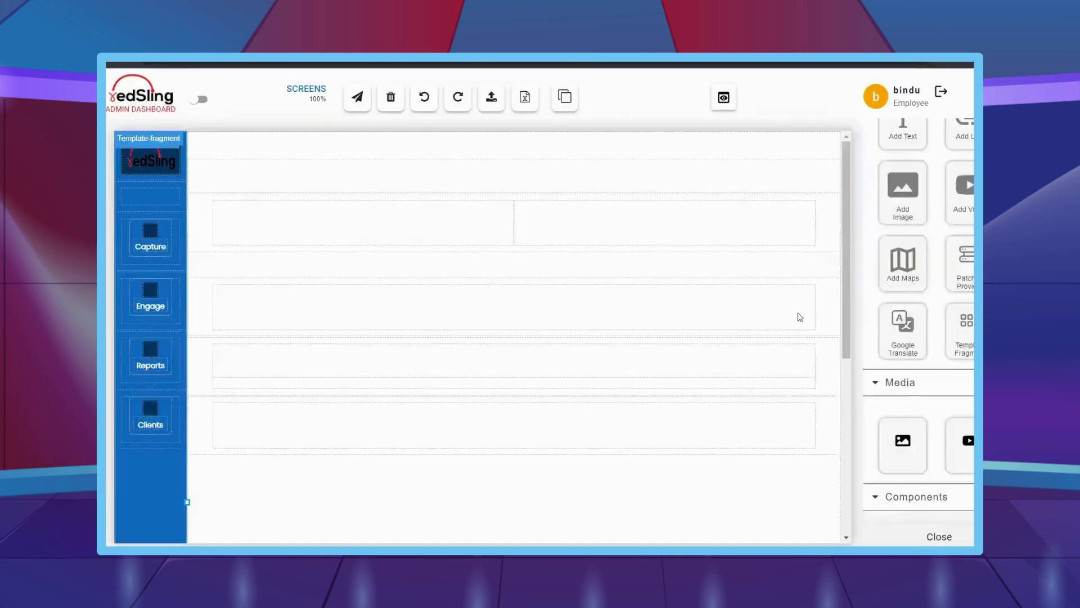
left_click(299, 176)
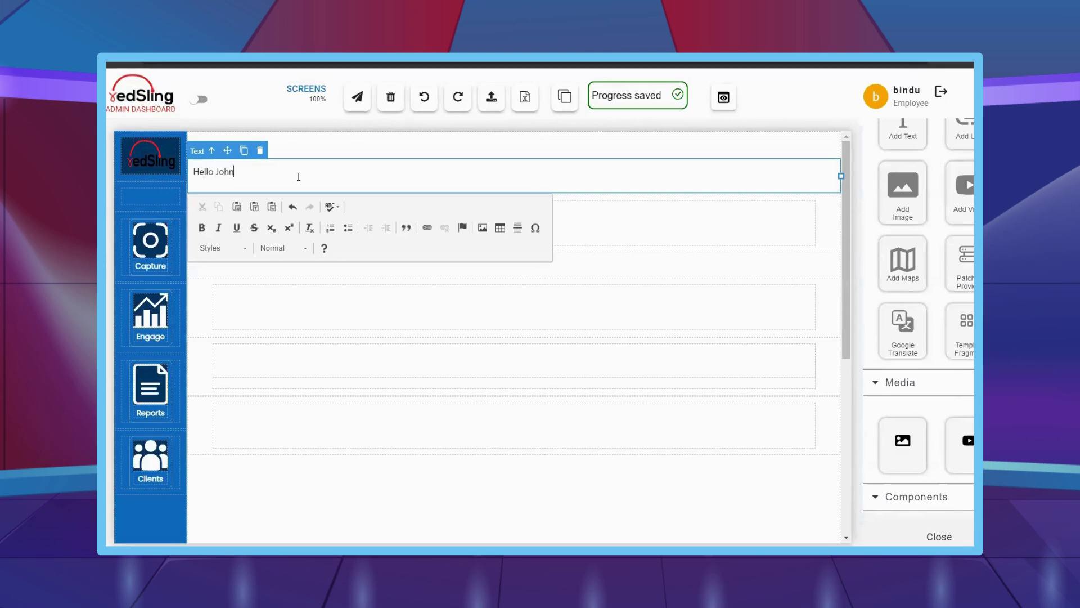
left_click(381, 226)
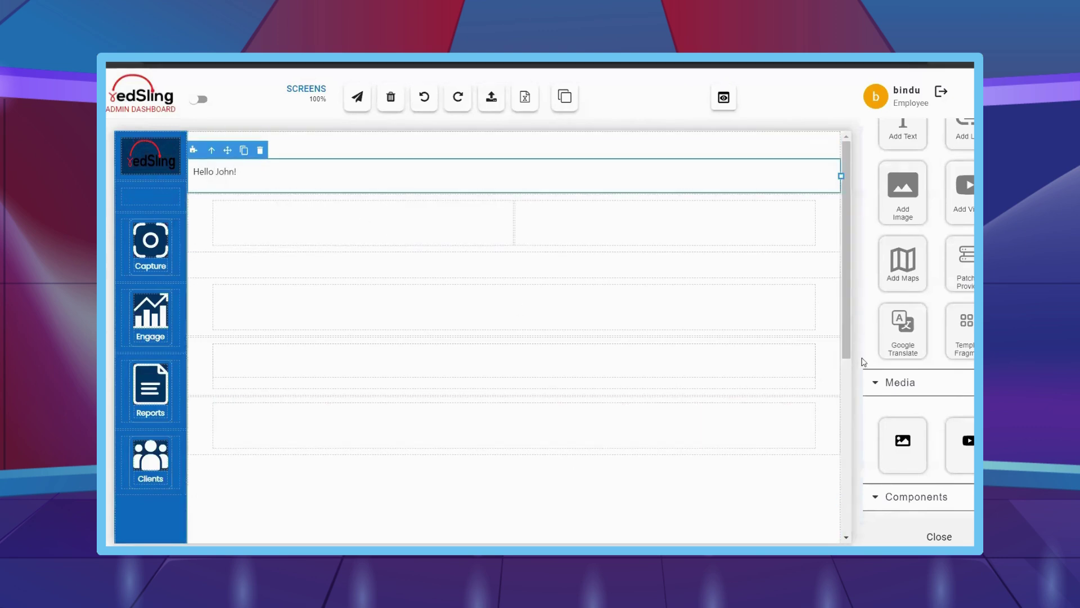
- Close the block panel to widen the canvas and expand the General widget blocks
scroll(917, 371, "down", 12)
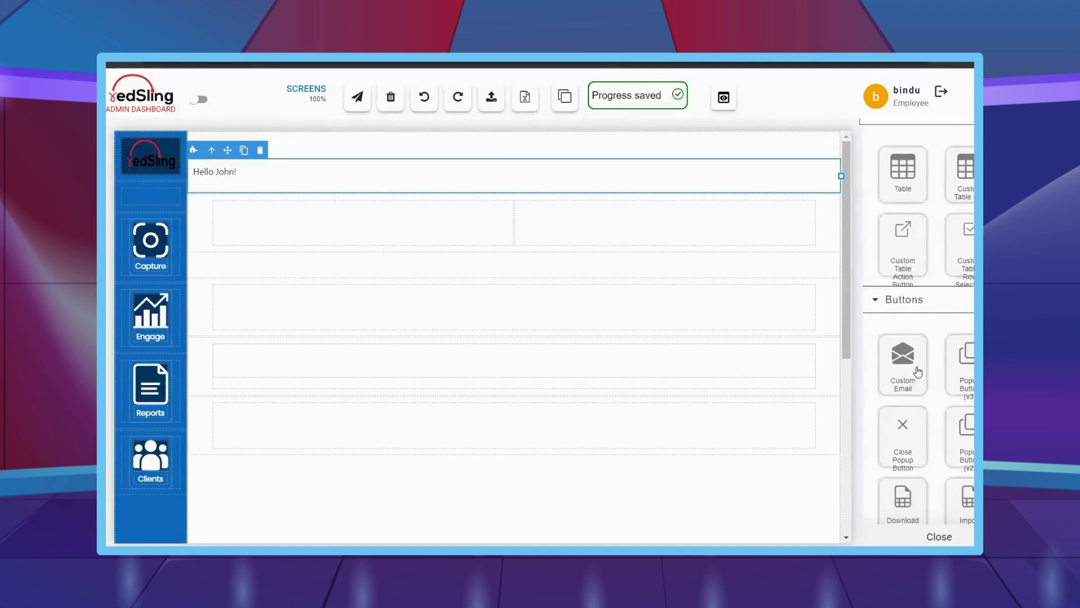
scroll(917, 371, "up", 2)
scroll(917, 370, "down", 4)
mouse_move(120, 207)
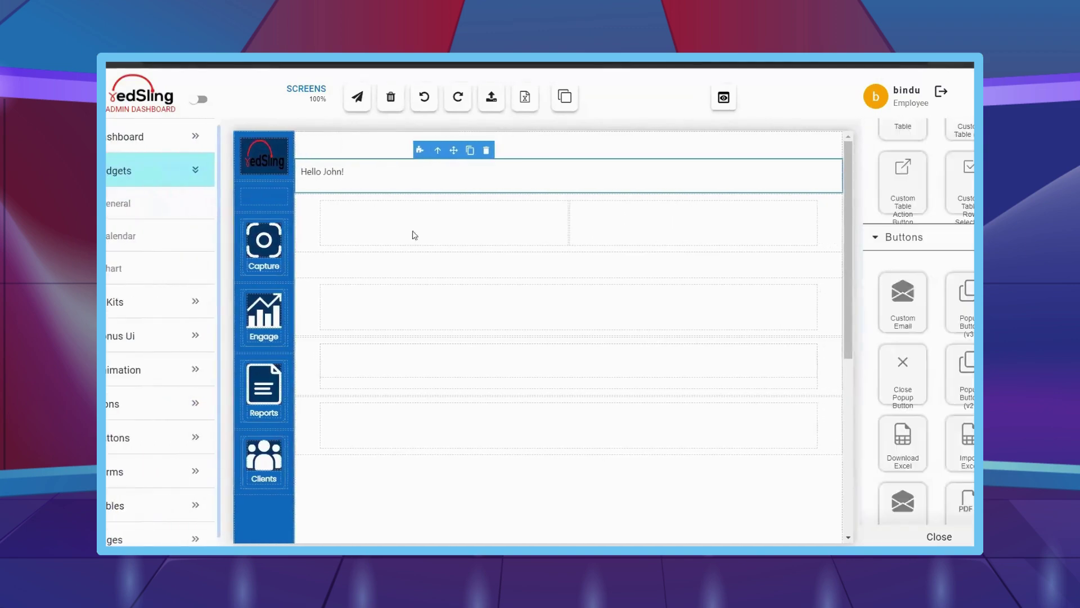
scroll(933, 436, "down", 5)
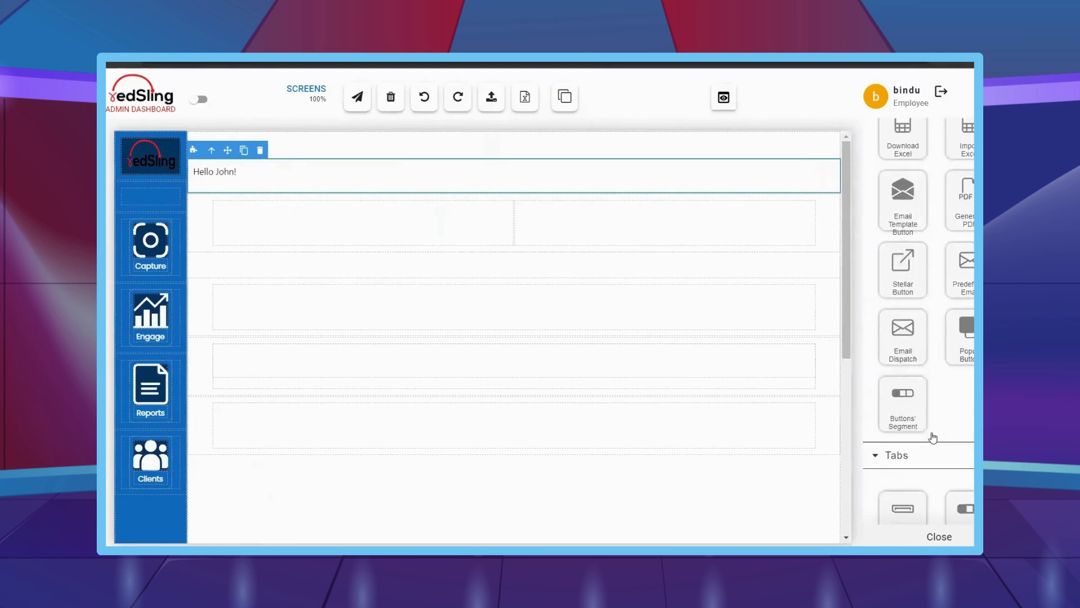
scroll(933, 437, "down", 12)
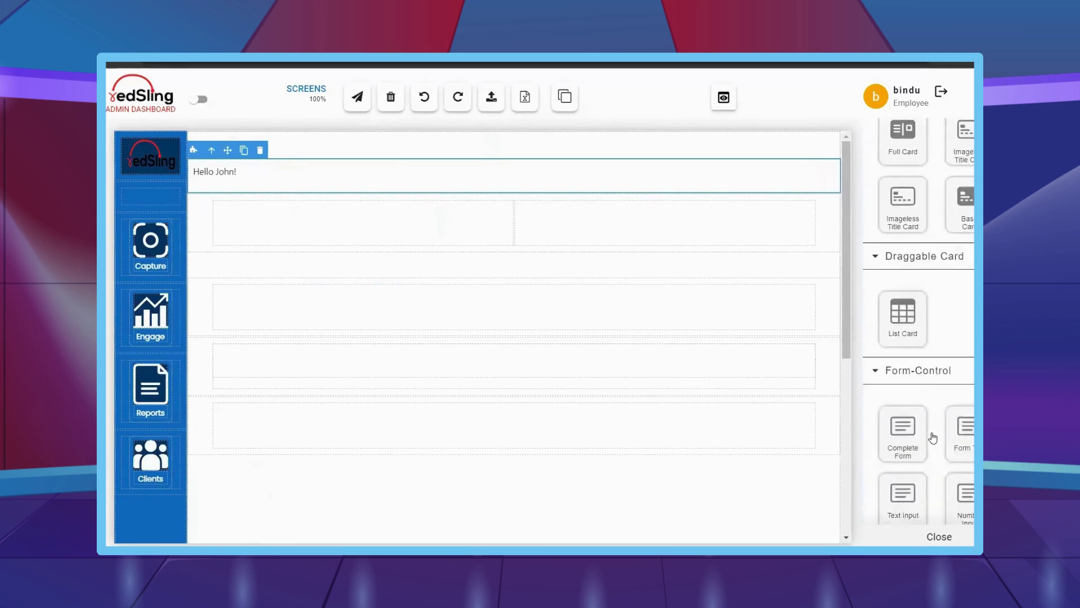
scroll(933, 437, "down", 3)
left_click(939, 536)
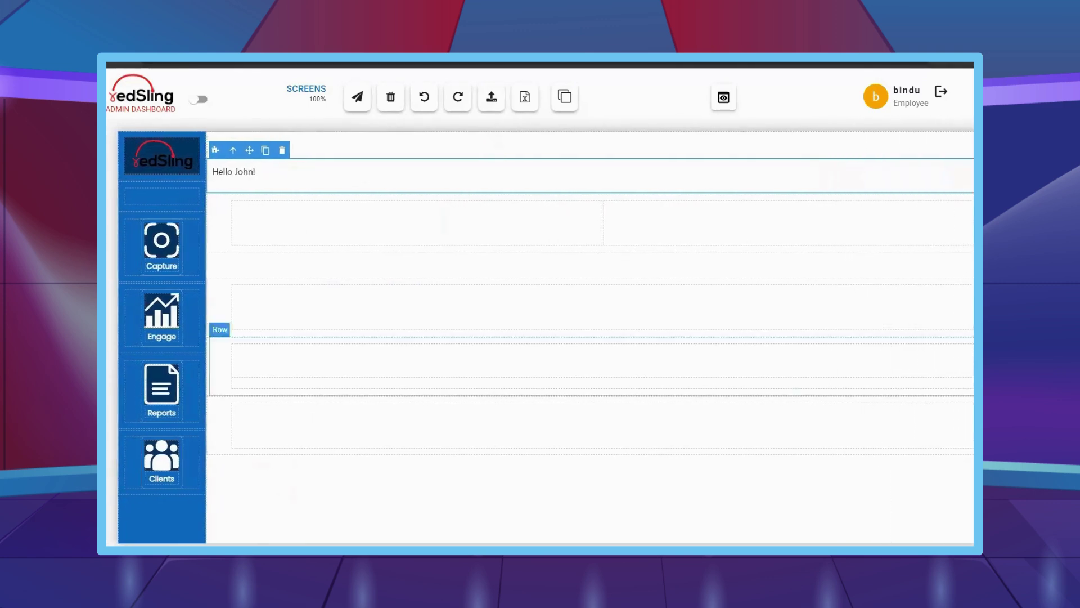
left_click(123, 207)
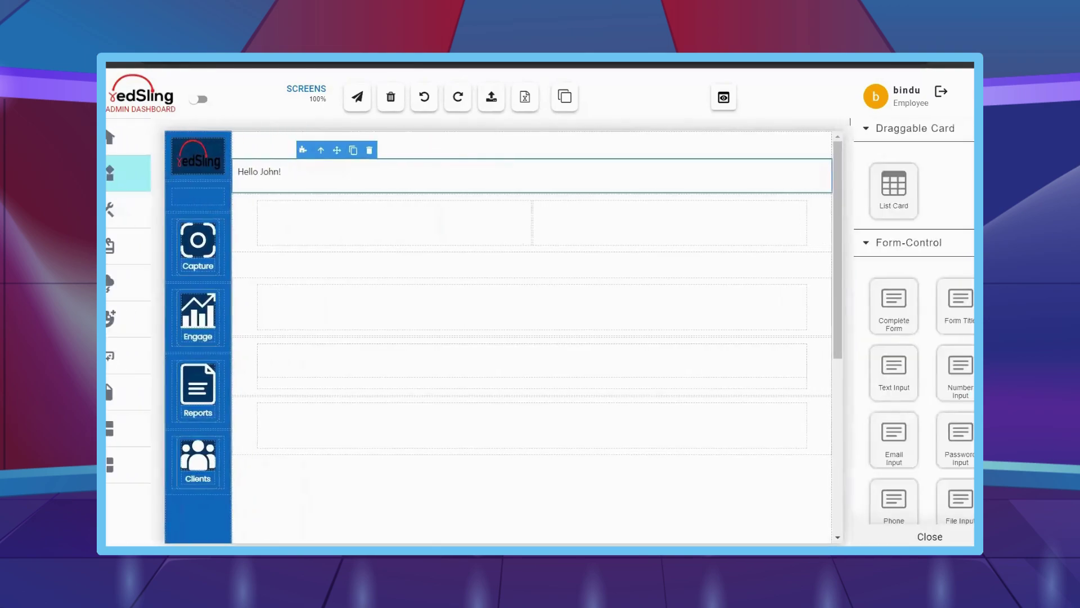
scroll(965, 232, "up", 5)
scroll(965, 229, "up", 10)
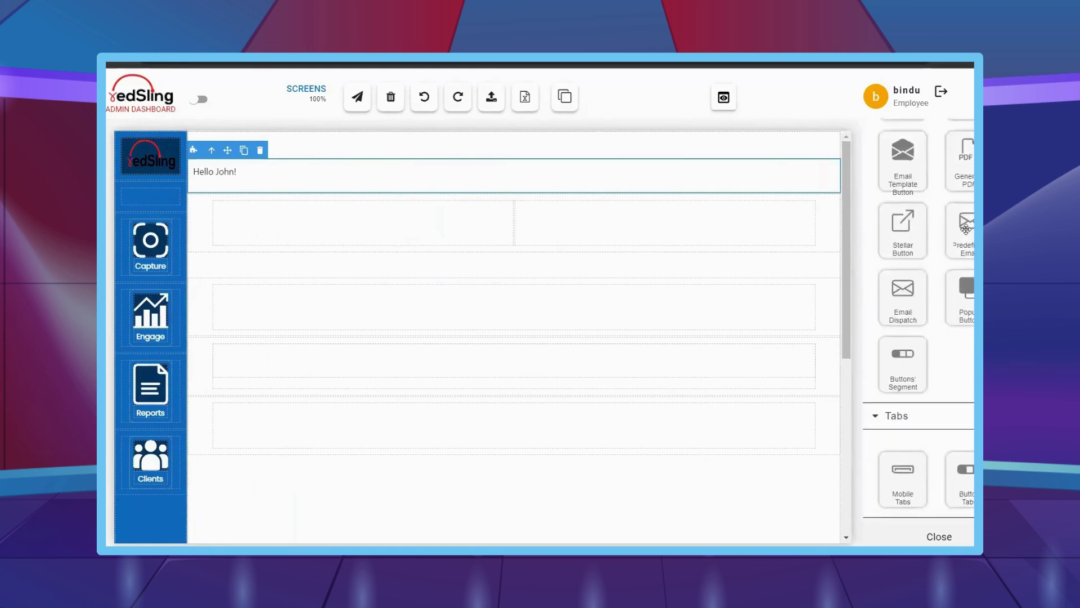
scroll(965, 229, "up", 10)
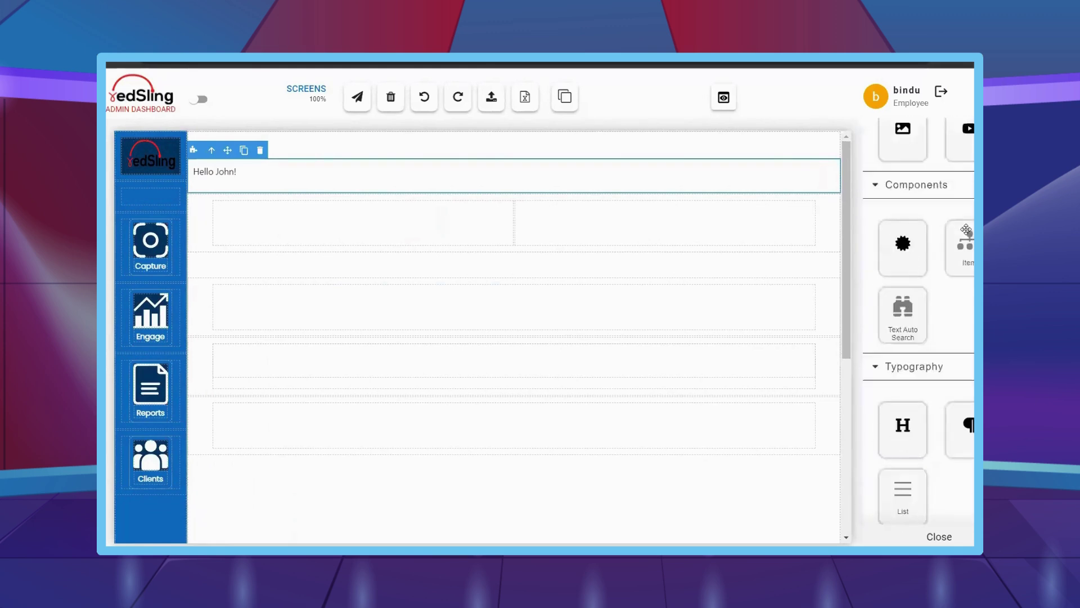
scroll(965, 230, "up", 2)
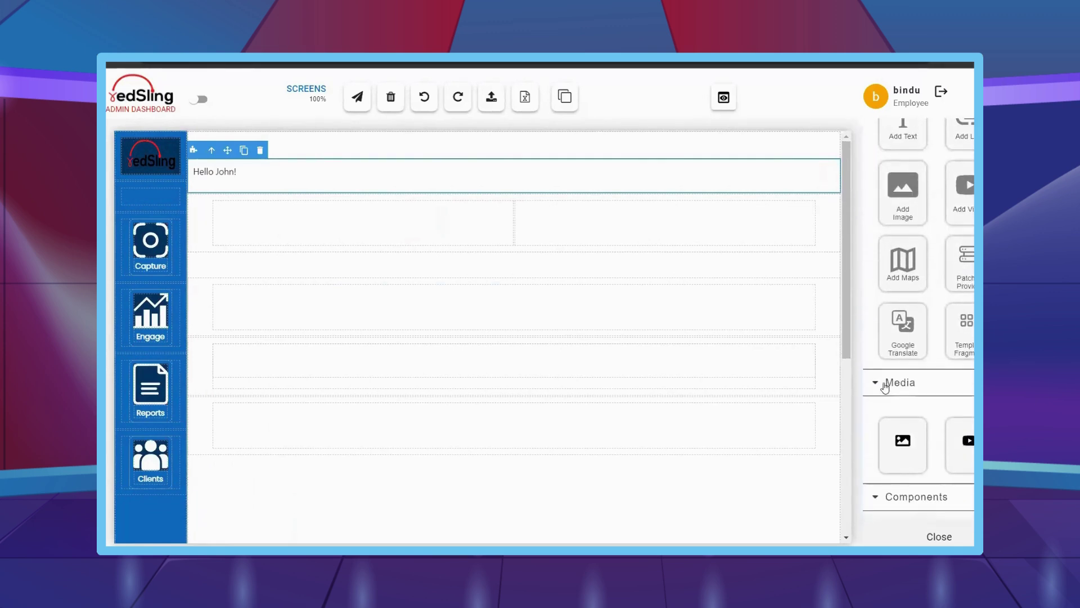
- Collapse the Media, Components, Buttons, Data-Table, Business and Tabs block groups
left_click(885, 386)
left_click(878, 417)
scroll(878, 416, "down", 5)
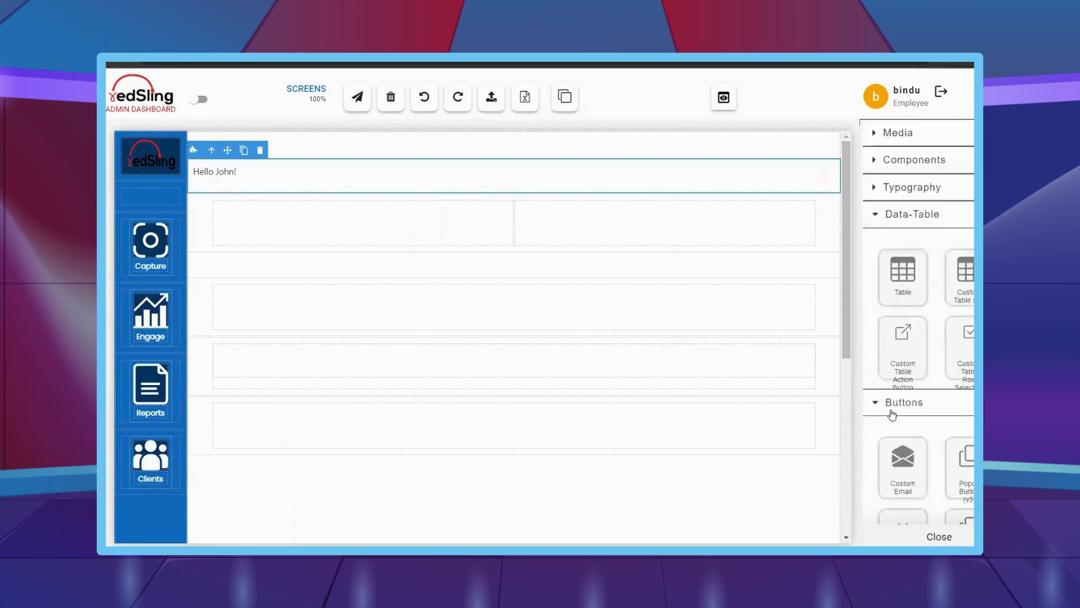
left_click(877, 400)
left_click(878, 222)
left_click(881, 383)
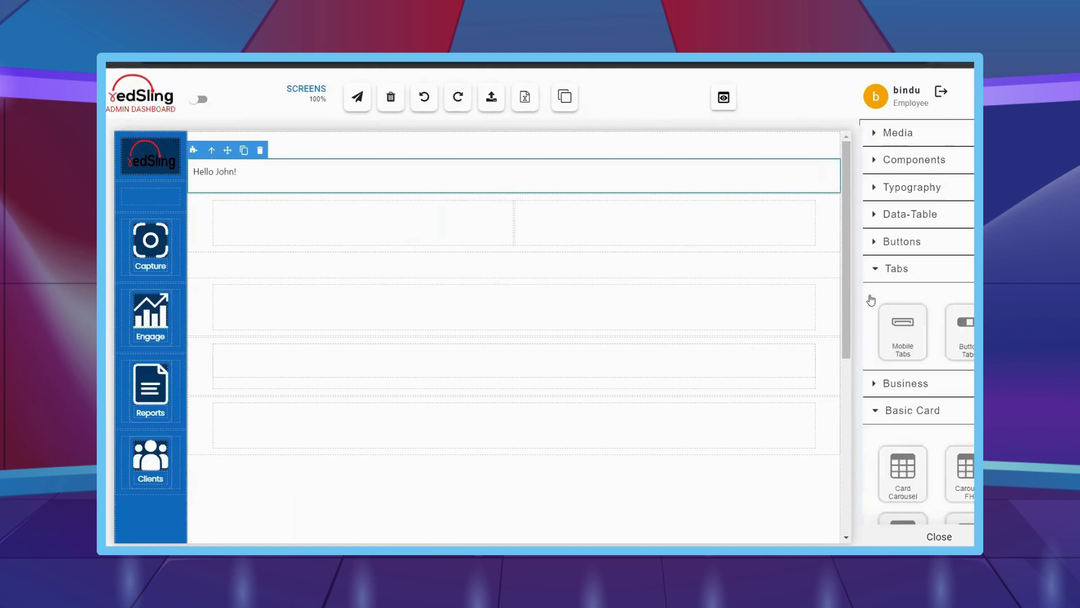
left_click(875, 273)
- Collapse the Basic Card, Form-Control, Draggable Card, Extra, Menus, Dropdown and Alert groups
left_click(876, 324)
scroll(877, 326, "down", 5)
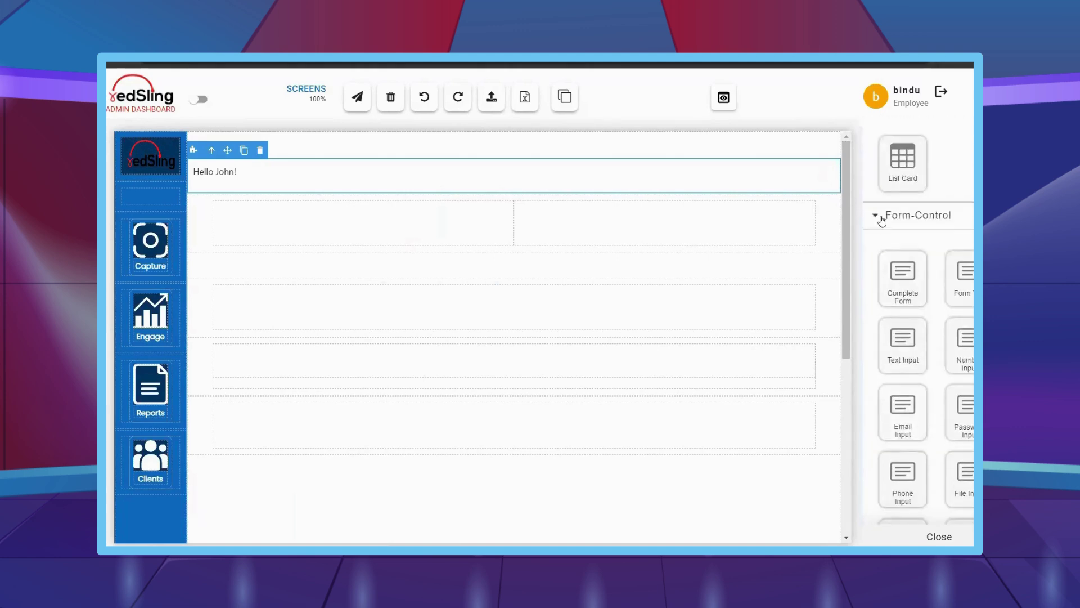
left_click(875, 215)
scroll(880, 247, "up", 3)
left_click(877, 287)
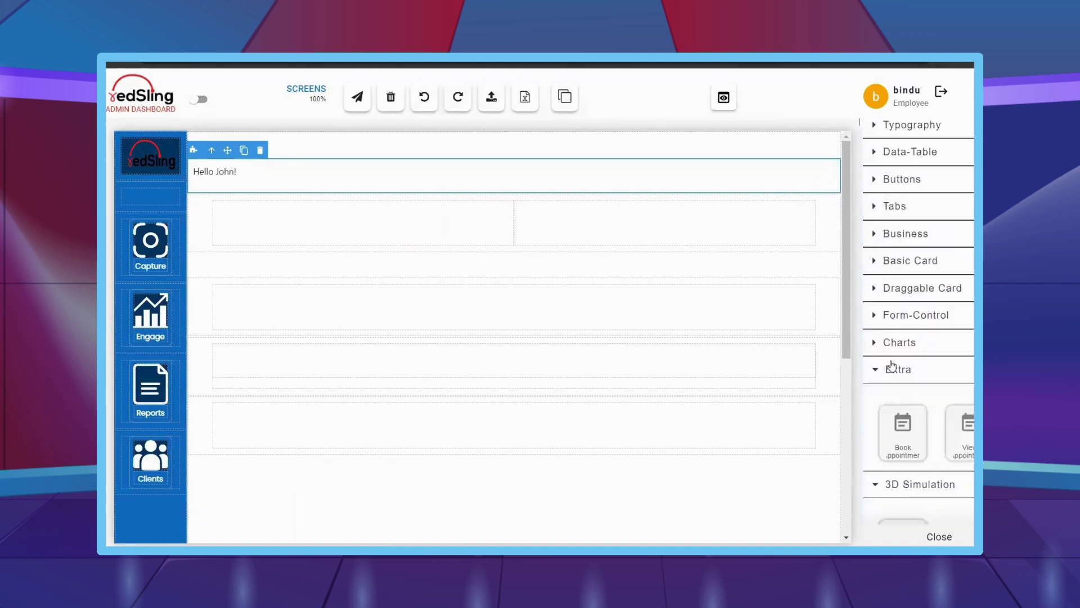
scroll(877, 242, "down", 2)
left_click(878, 242)
scroll(878, 365, "down", 5)
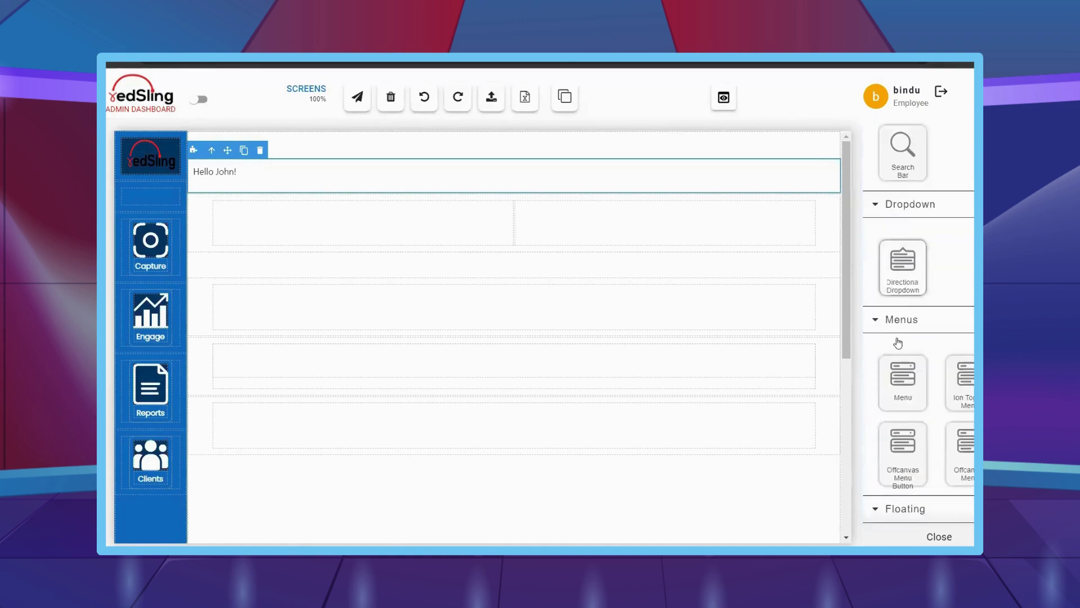
left_click(897, 318)
left_click(897, 217)
scroll(884, 322, "down", 1)
left_click(883, 320)
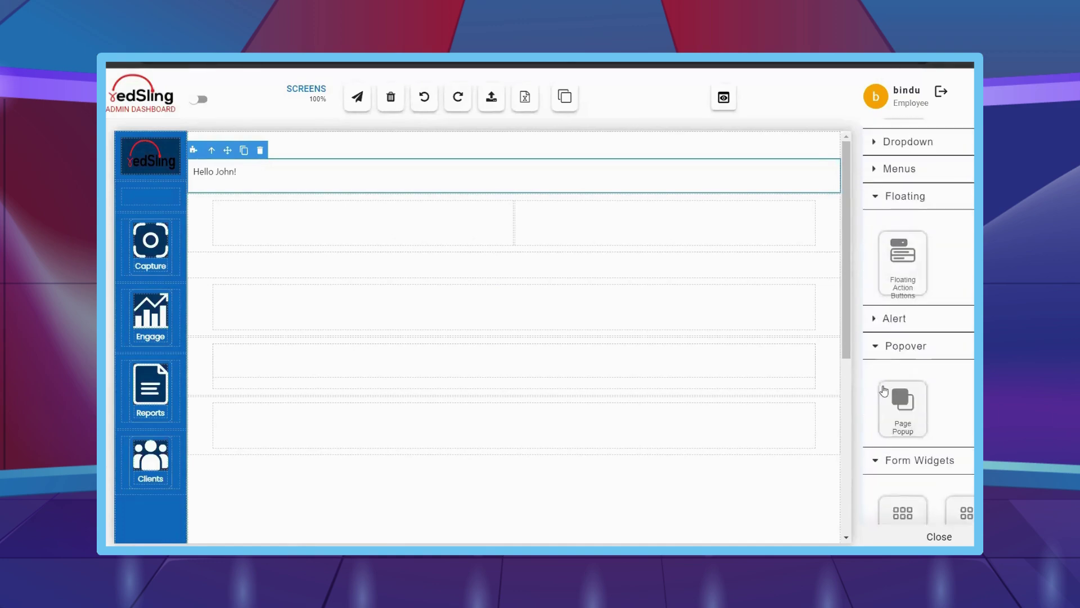
scroll(884, 394, "down", 5)
- Bring up the size and spacing settings under Manage Styles
scroll(884, 422, "down", 10)
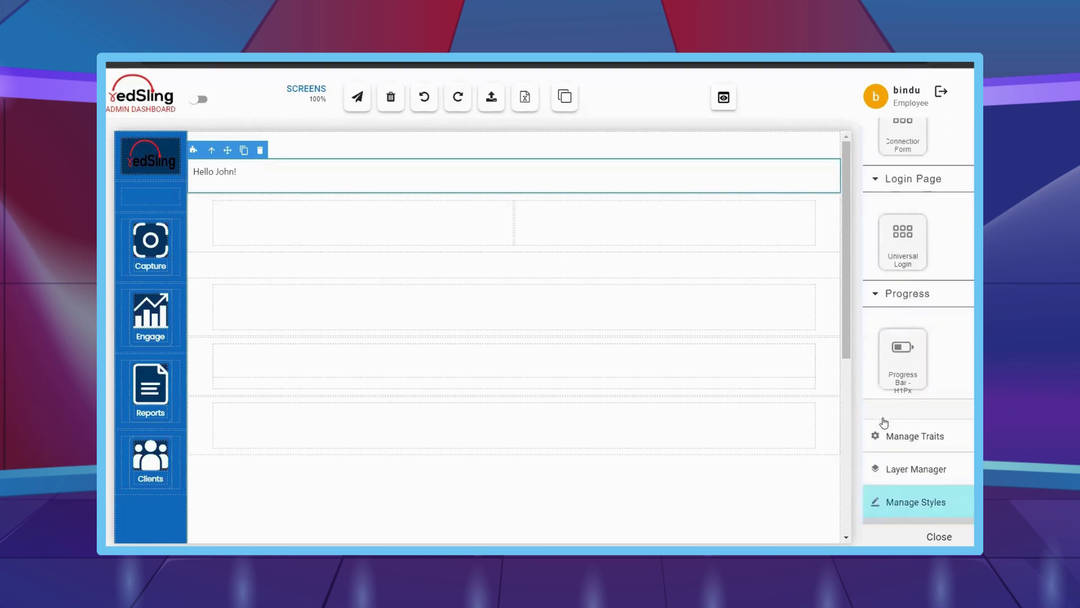
scroll(930, 411, "down", 1)
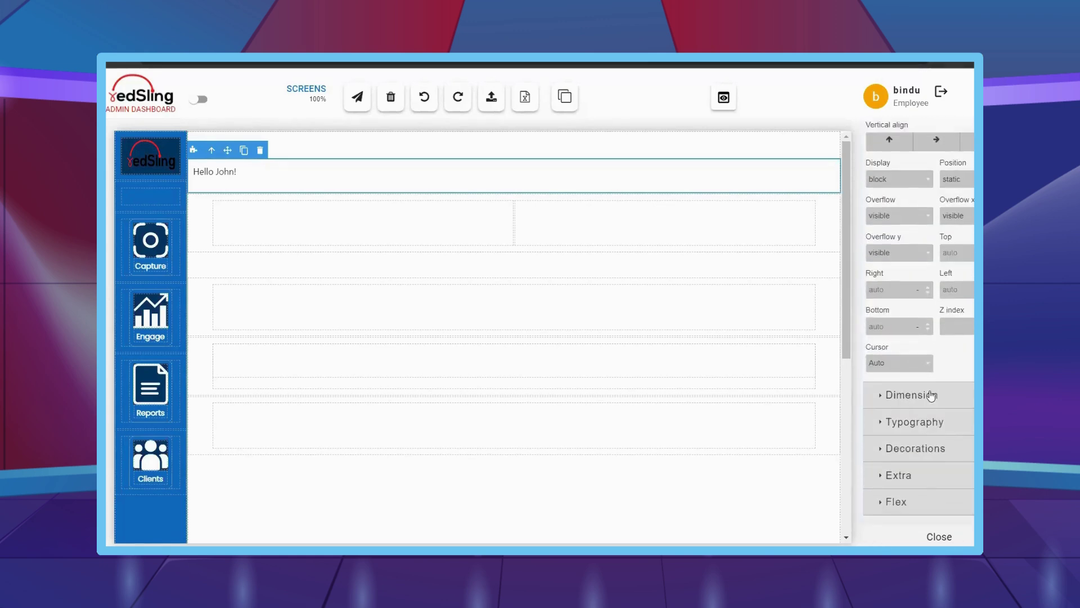
left_click(904, 426)
left_click(903, 394)
scroll(911, 406, "down", 2)
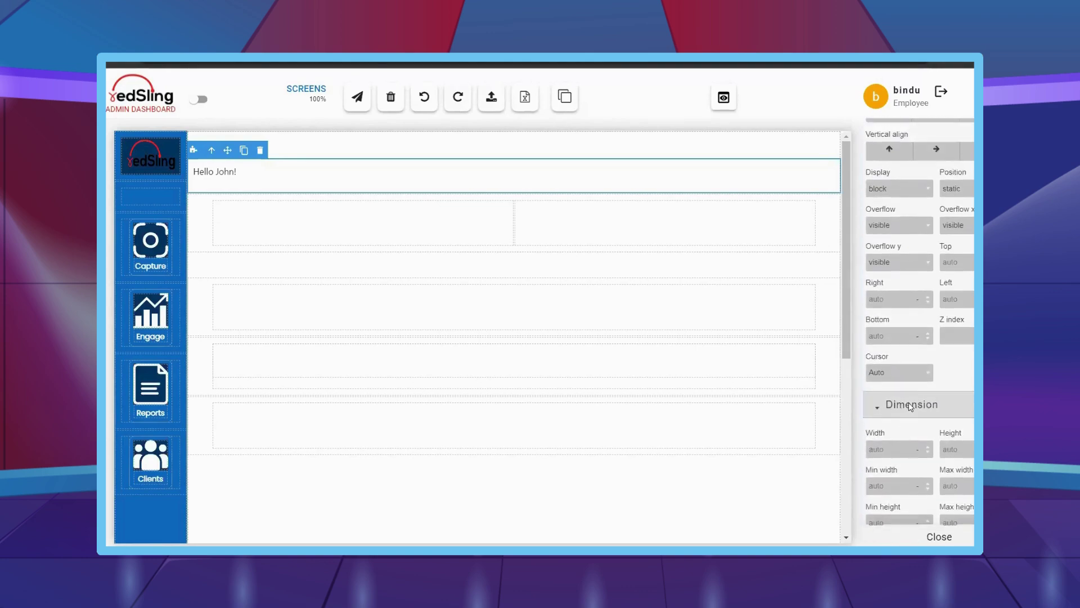
scroll(970, 506, "down", 2)
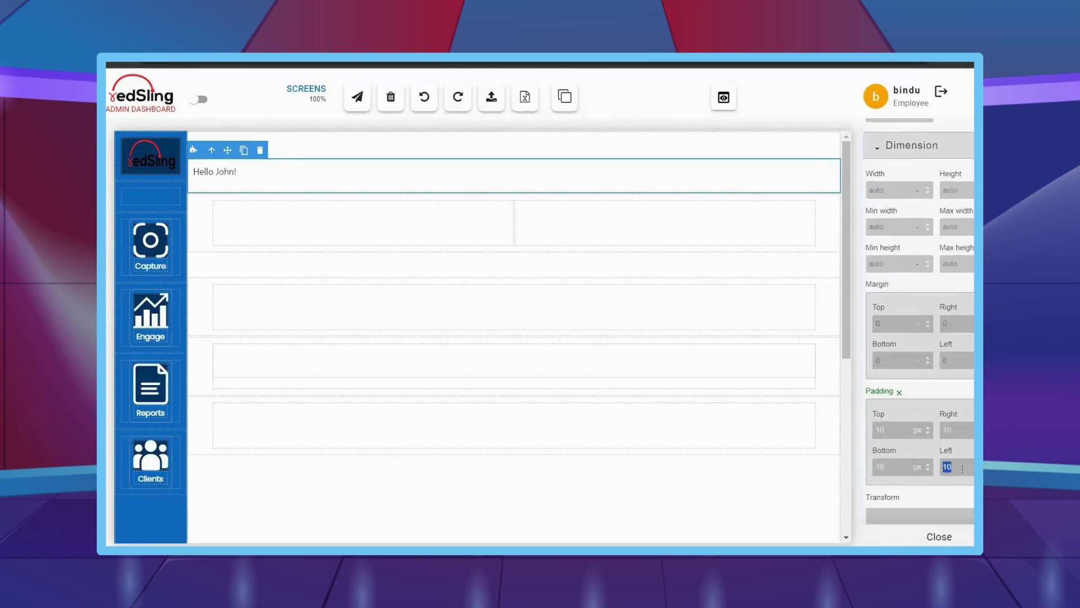
scroll(961, 344, "up", 2)
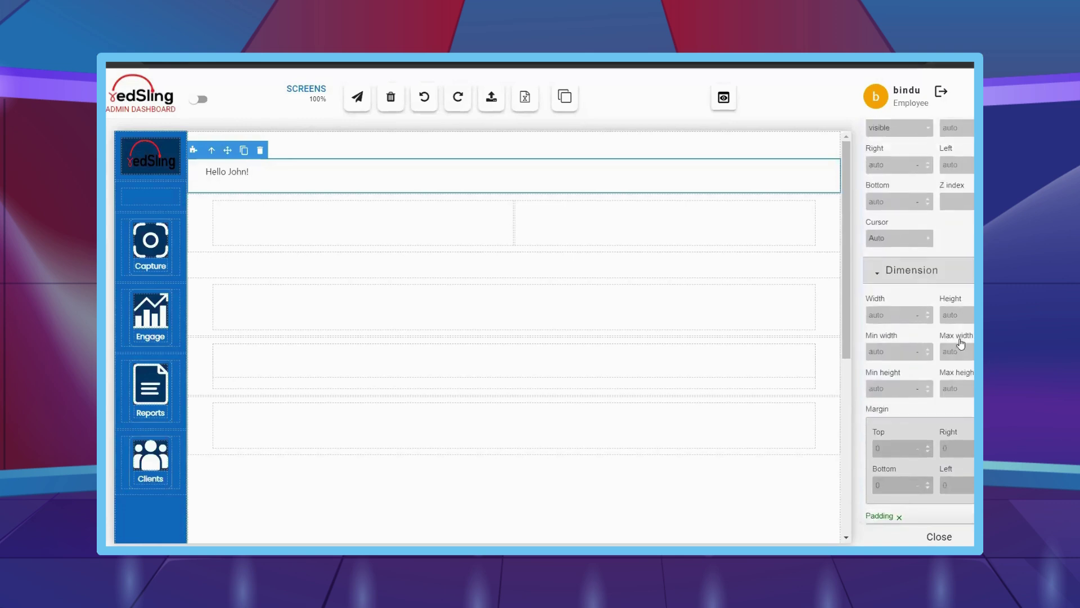
mouse_move(111, 243)
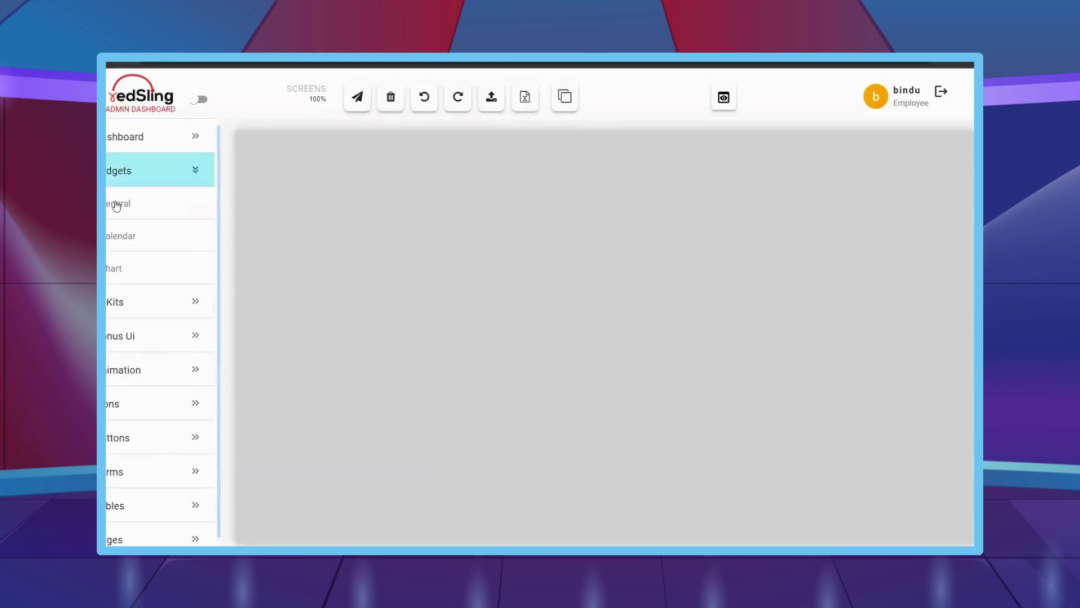
left_click(951, 235)
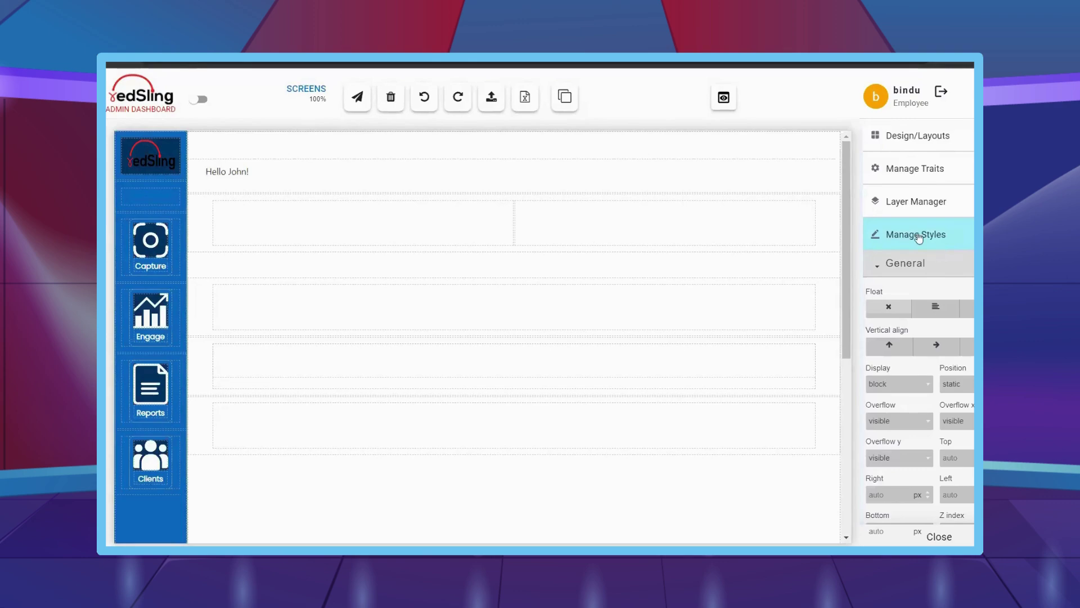
- Give the Hello John! row font size 18 and Semi-Bold font weight
left_click(299, 181)
scroll(938, 366, "down", 5)
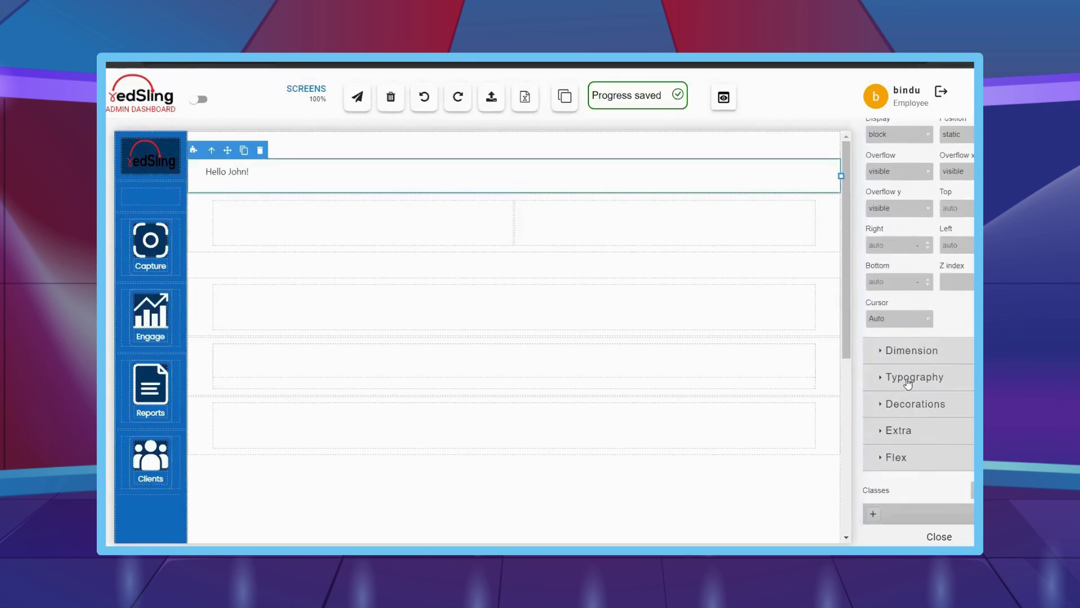
left_click(908, 378)
scroll(907, 383, "down", 2)
left_click(893, 341)
type("18")
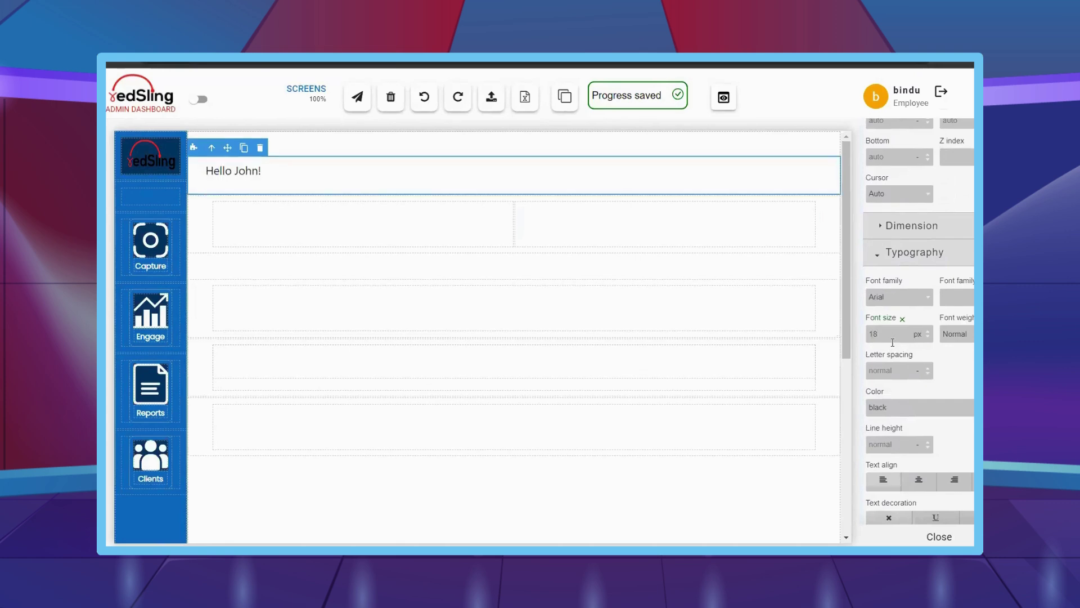
left_click(956, 334)
left_click(957, 394)
- Bring up the available chart components in the block panel
scroll(917, 337, "up", 1)
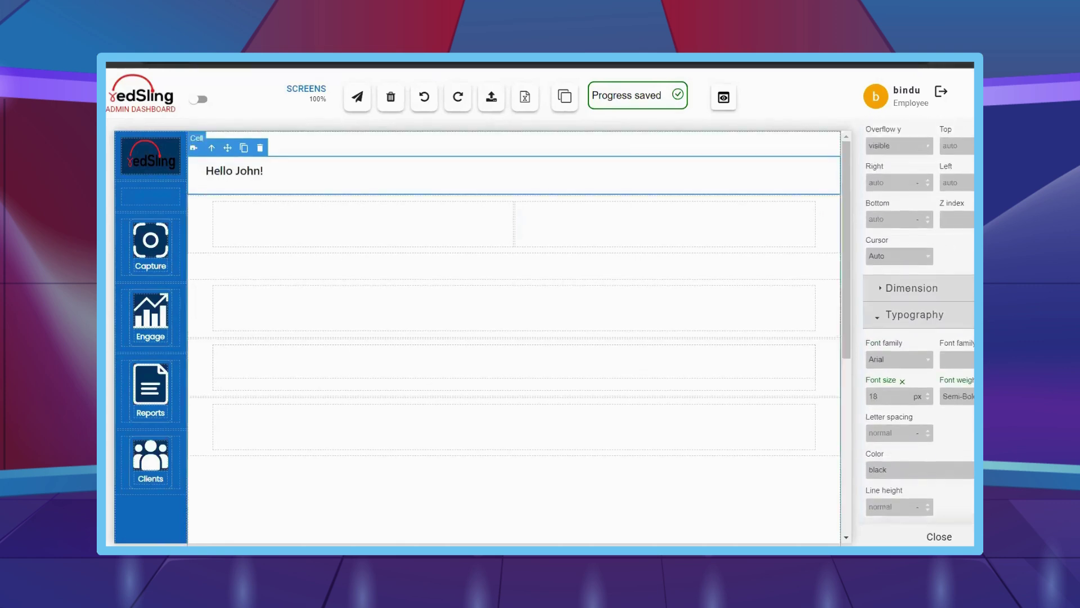
mouse_move(109, 262)
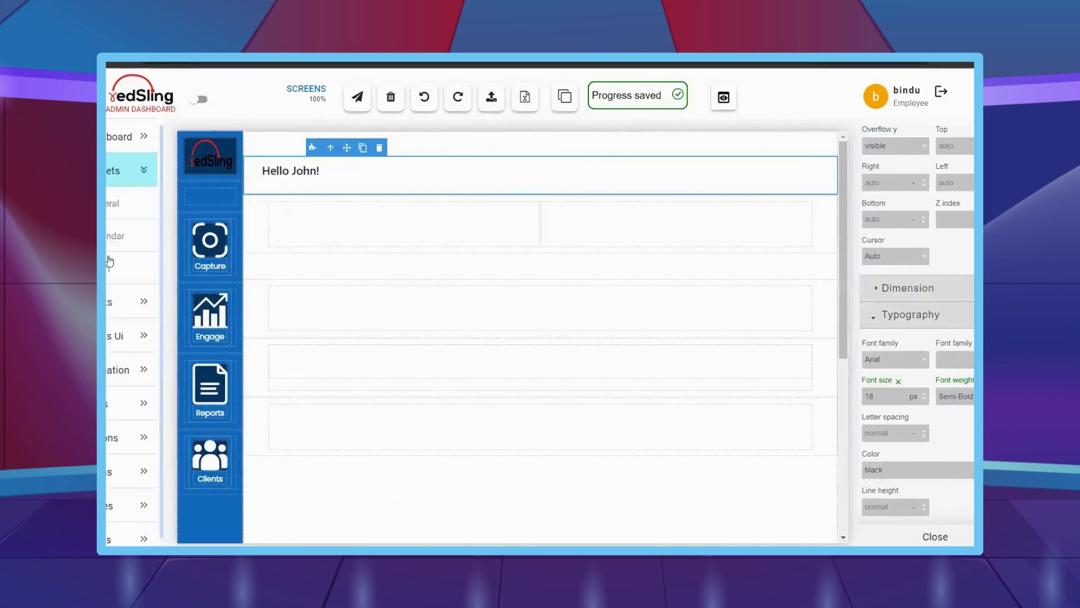
scroll(949, 231, "up", 6)
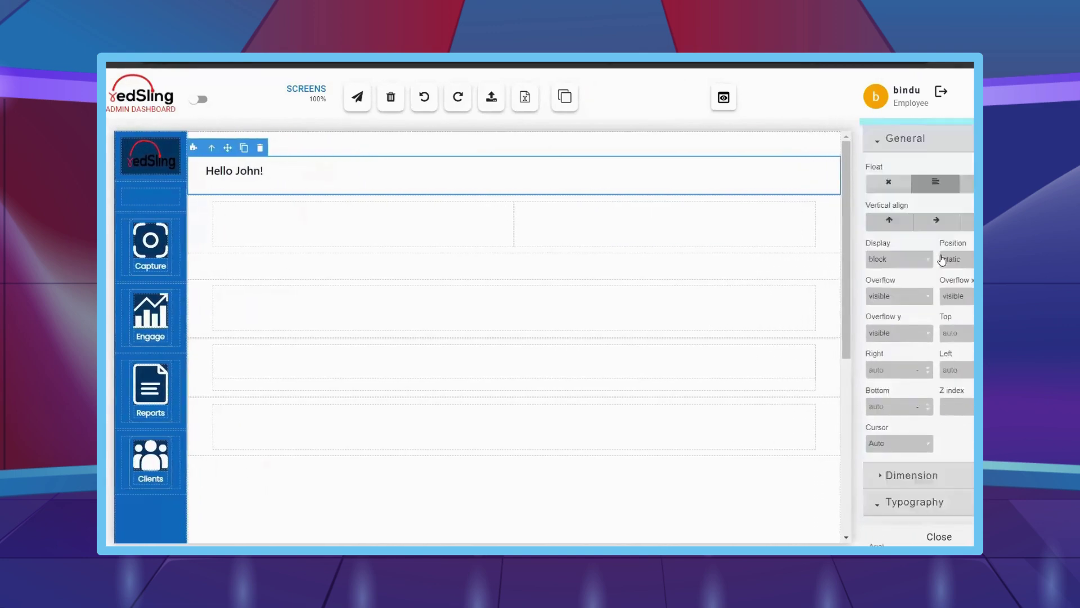
left_click(932, 139)
- Place a Bar Chart in the right cell and enter its data API URL and Authorization header
left_click_drag(903, 298, 598, 233)
left_click(545, 220)
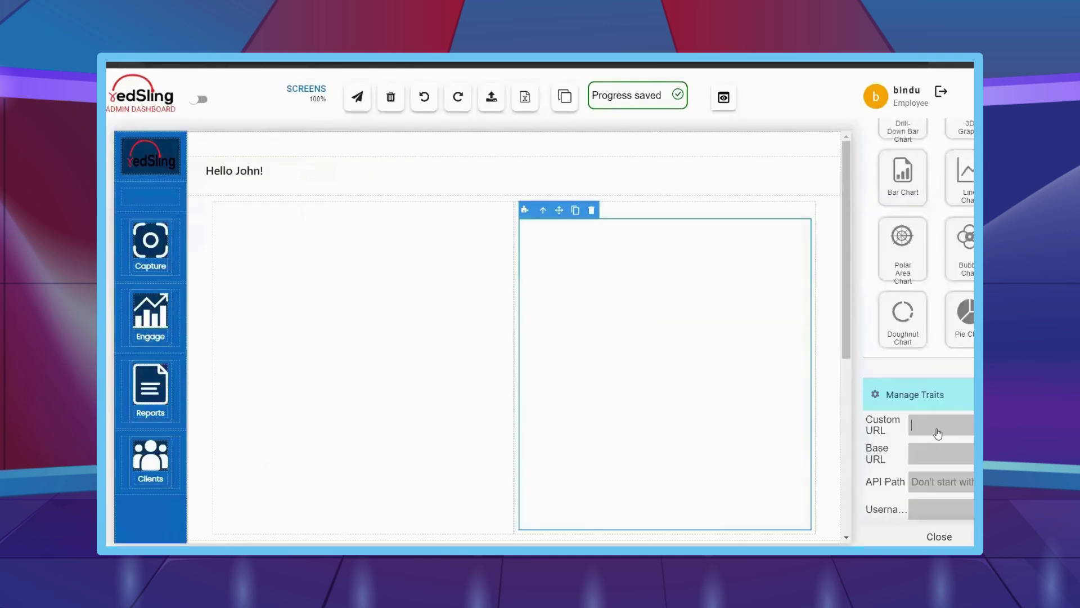
key("ctrl+v")
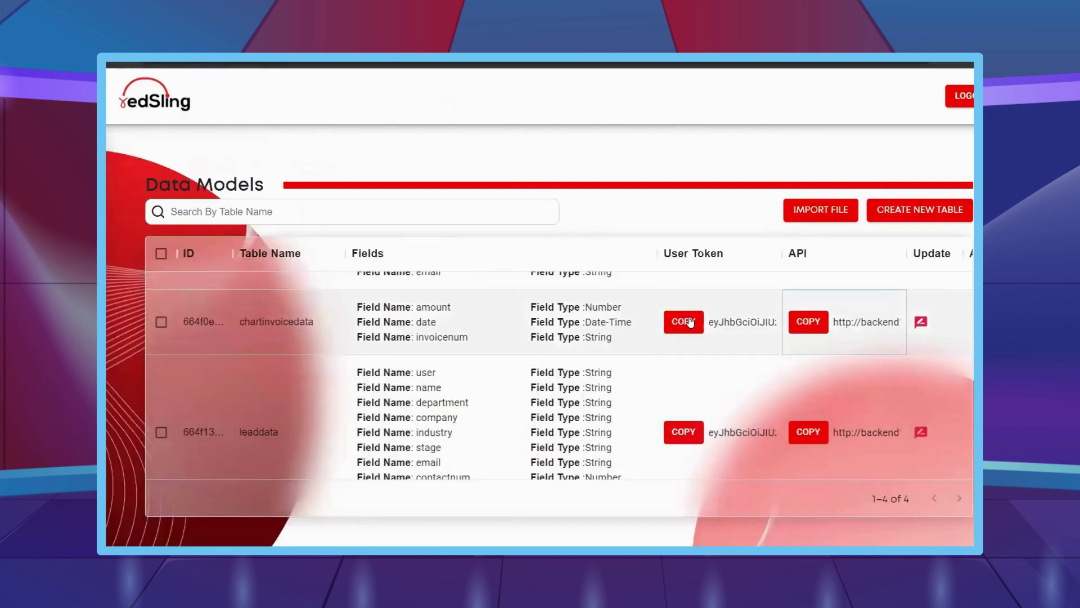
left_click(683, 322)
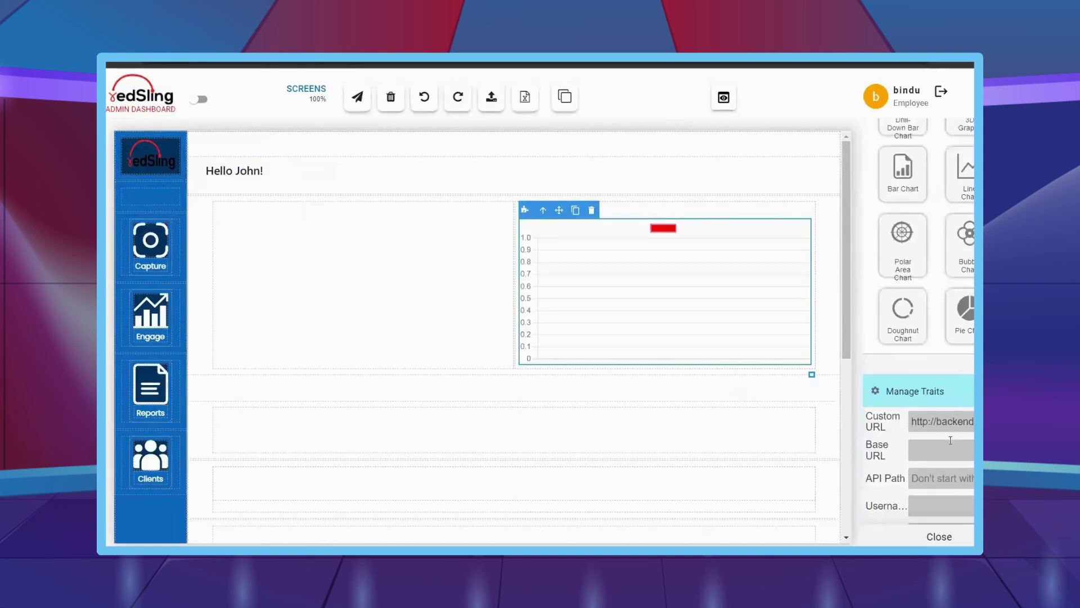
scroll(950, 455, "down", 3)
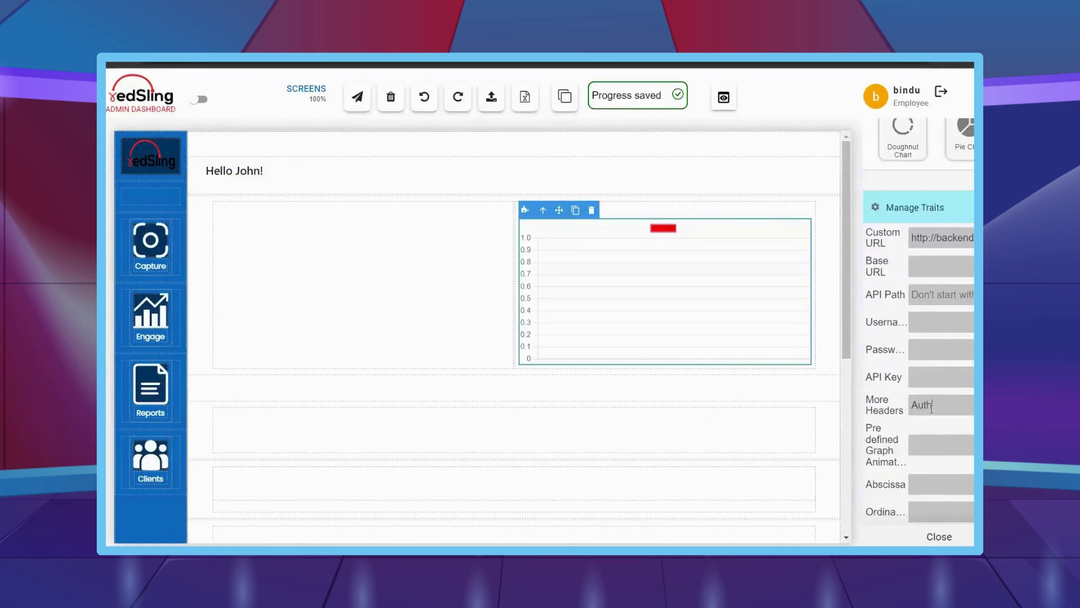
left_click(932, 409)
type("Authorization:")
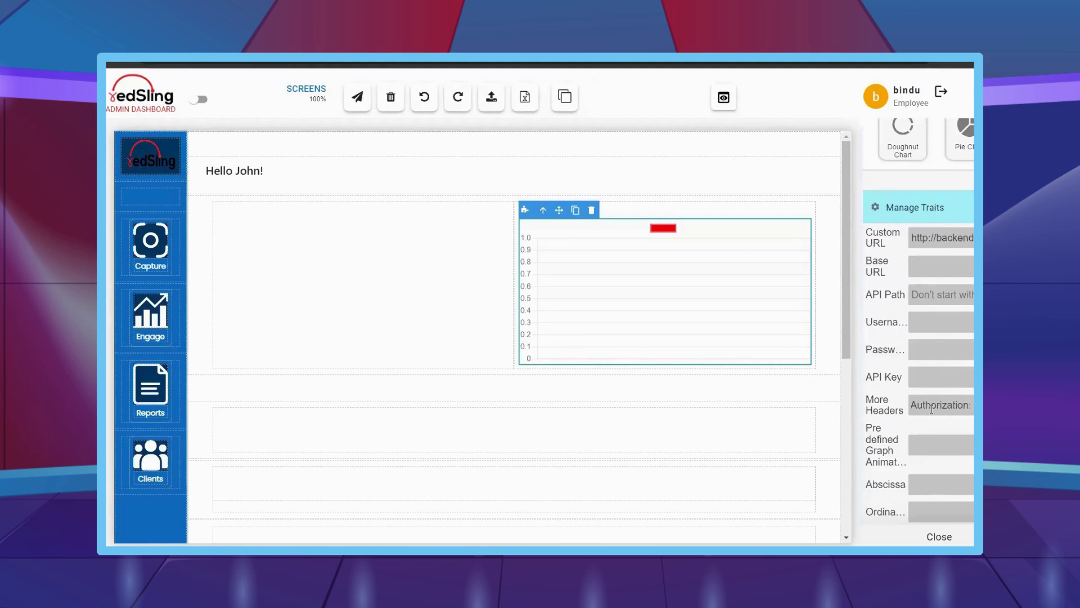
- Set the chart's Abscissa to date, Ordinate to amount, and border colour to transparent
scroll(932, 409, "down", 5)
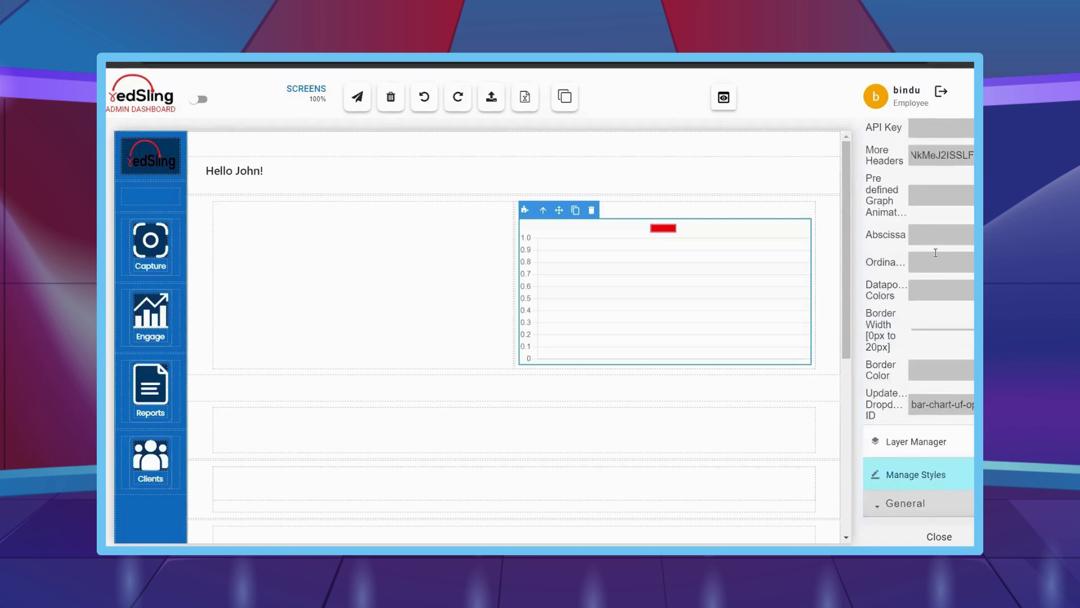
left_click(935, 234)
type("date")
left_click(952, 252)
type("amount")
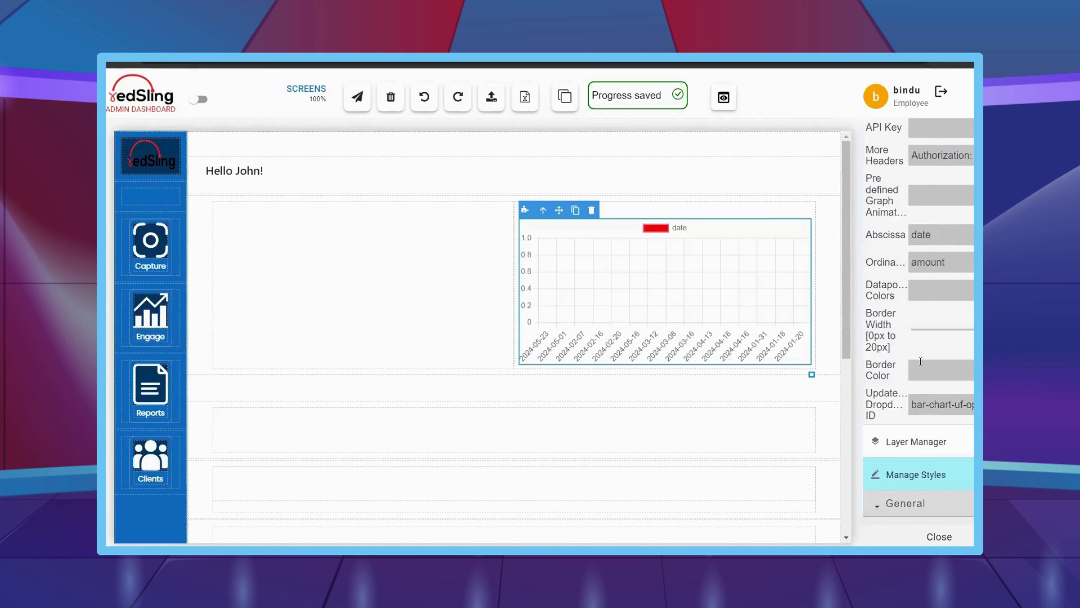
left_click(921, 360)
type("transparent")
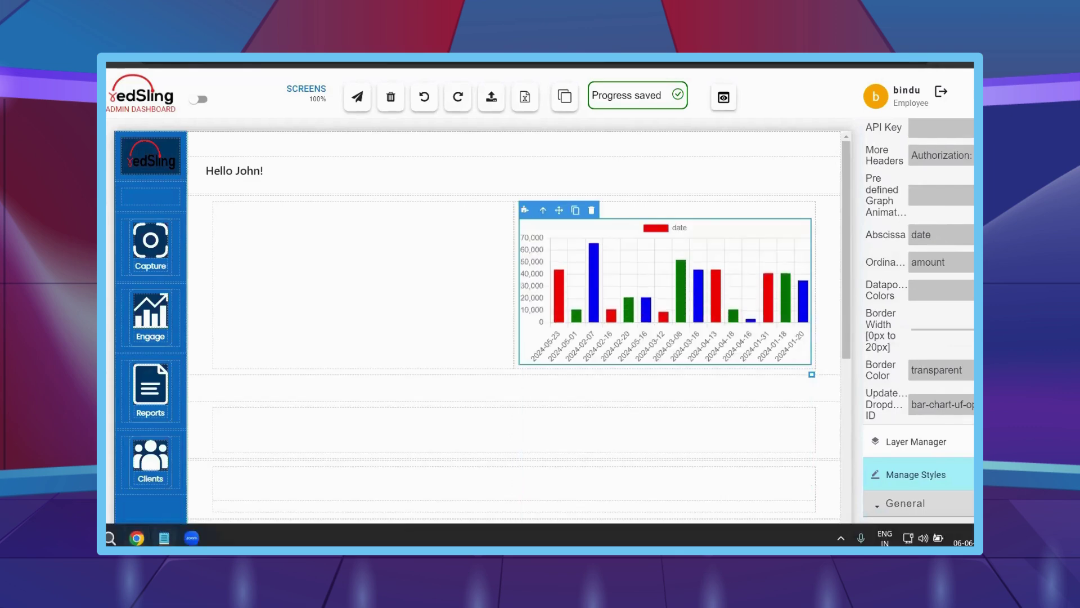
- Copy the colour codes from the notes into the chart's datapoint colours
left_click(163, 538)
triple_click(853, 212)
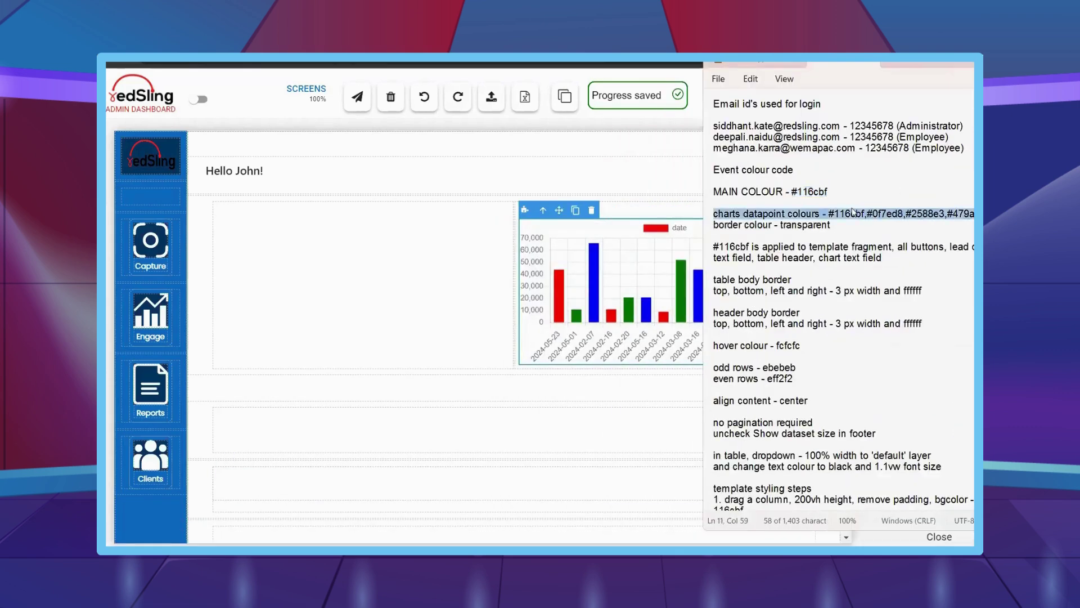
left_click_drag(853, 212, 828, 214)
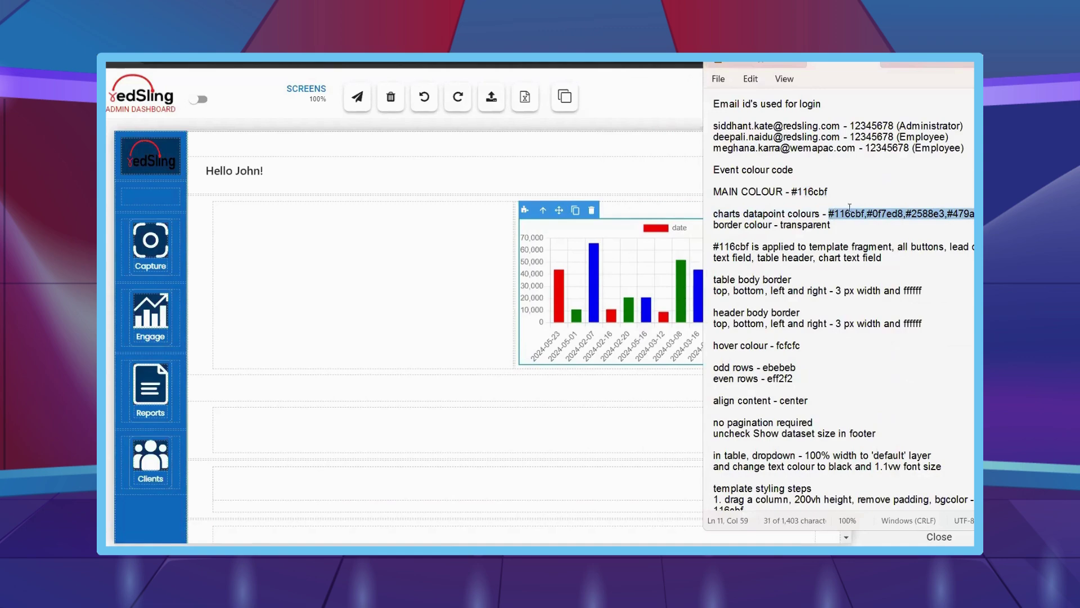
left_click(923, 287)
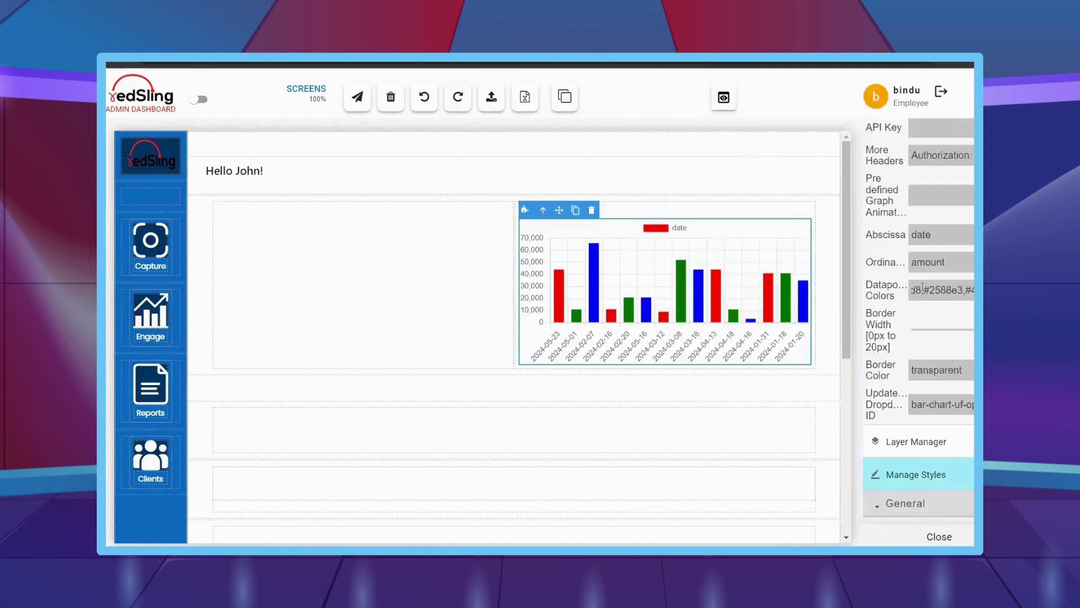
key("ctrl+v")
- Select the chart container and set its vertical alignment
left_click(749, 301)
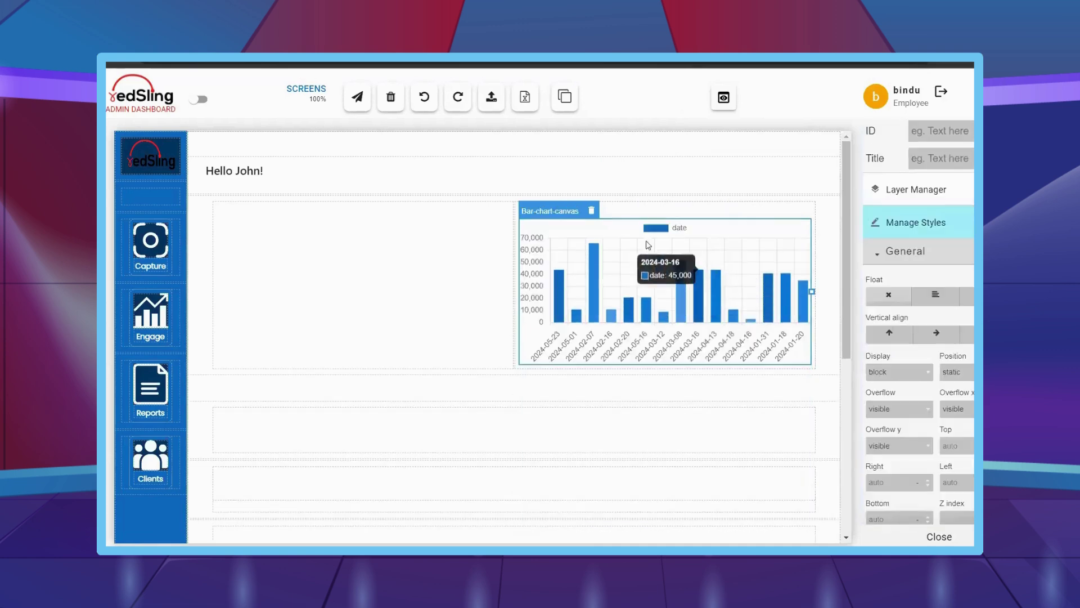
left_click(764, 243)
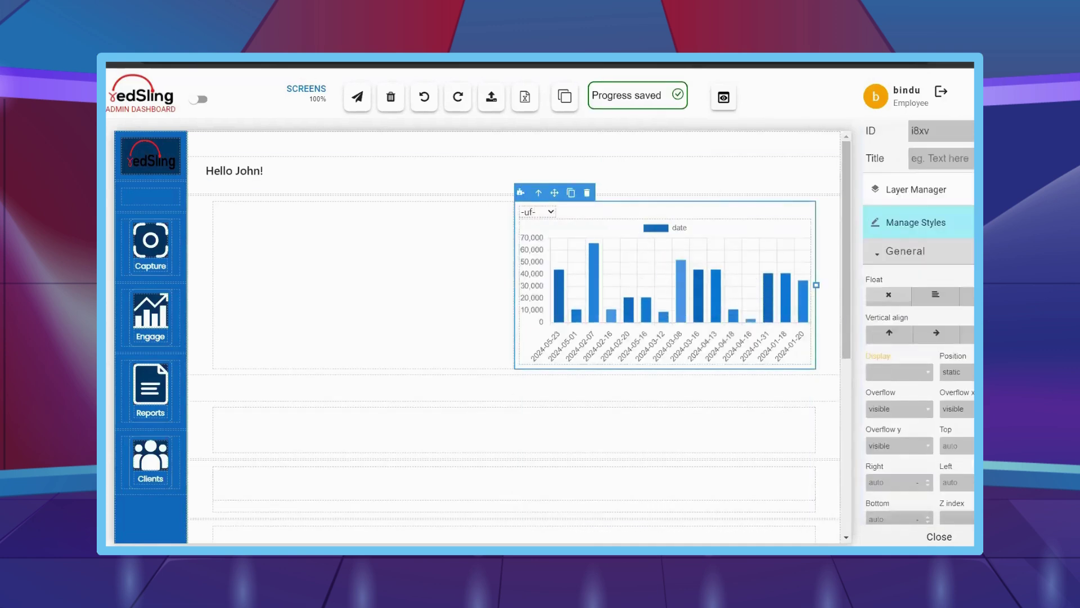
left_click(937, 335)
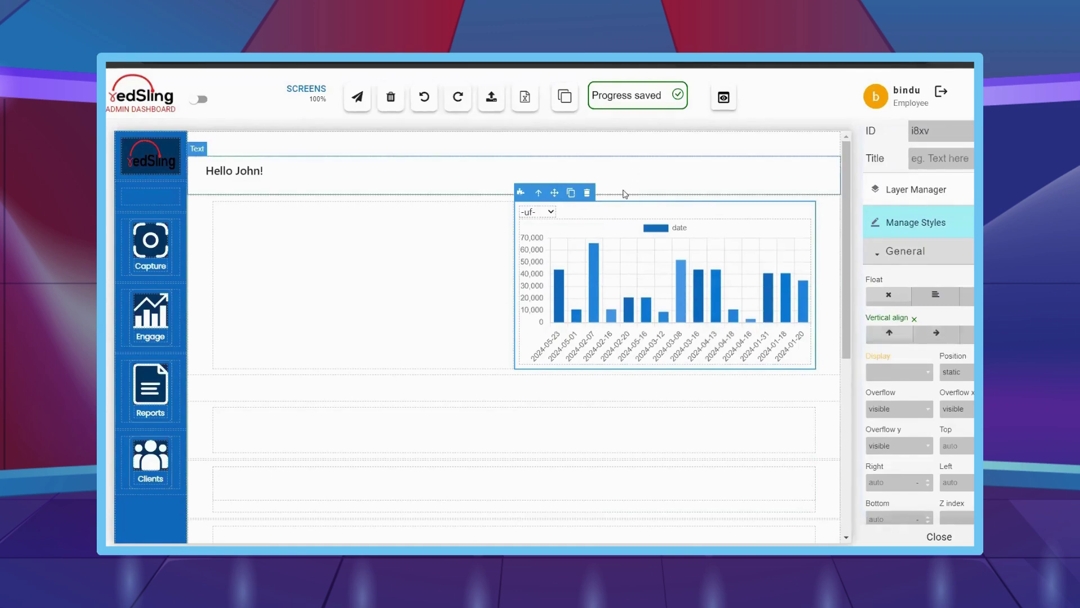
left_click(622, 235)
- Clear the chart's fixed size and set Min width 250 and Min height 300
scroll(894, 360, "down", 6)
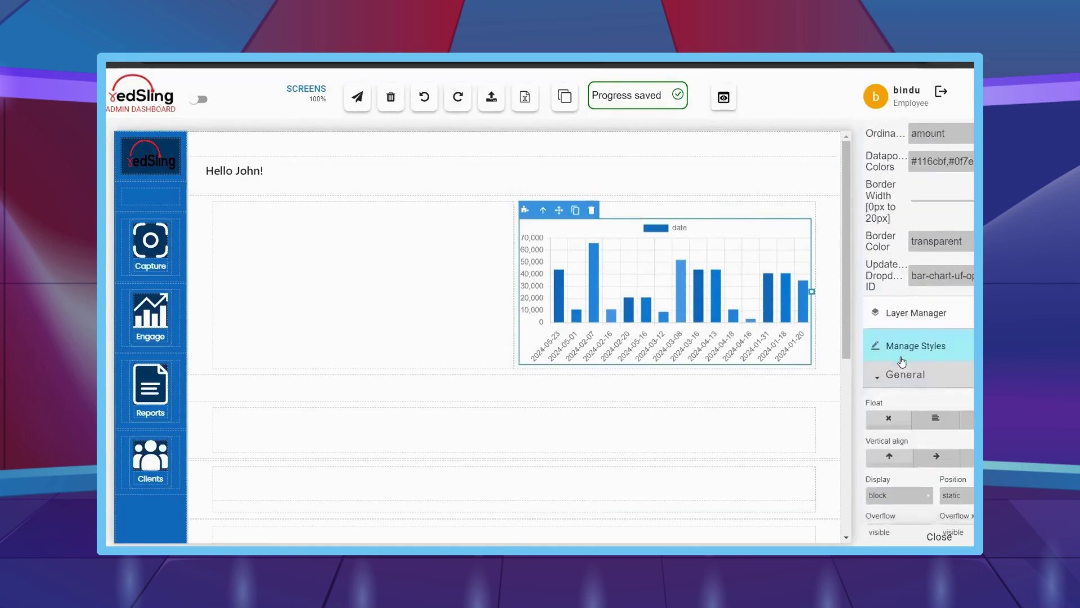
left_click(905, 469)
scroll(912, 445, "down", 2)
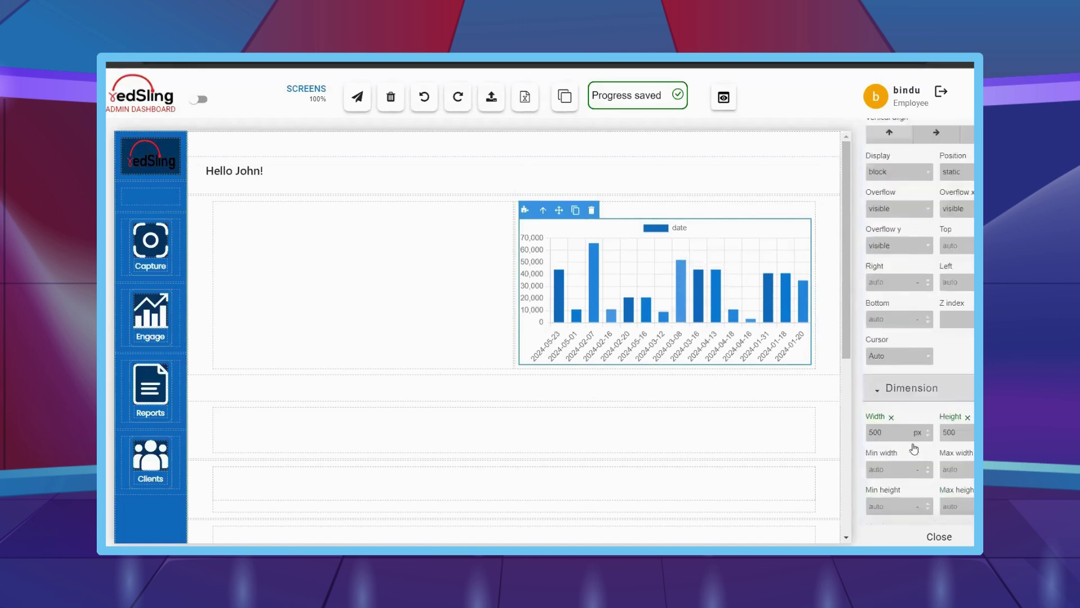
left_click(967, 371)
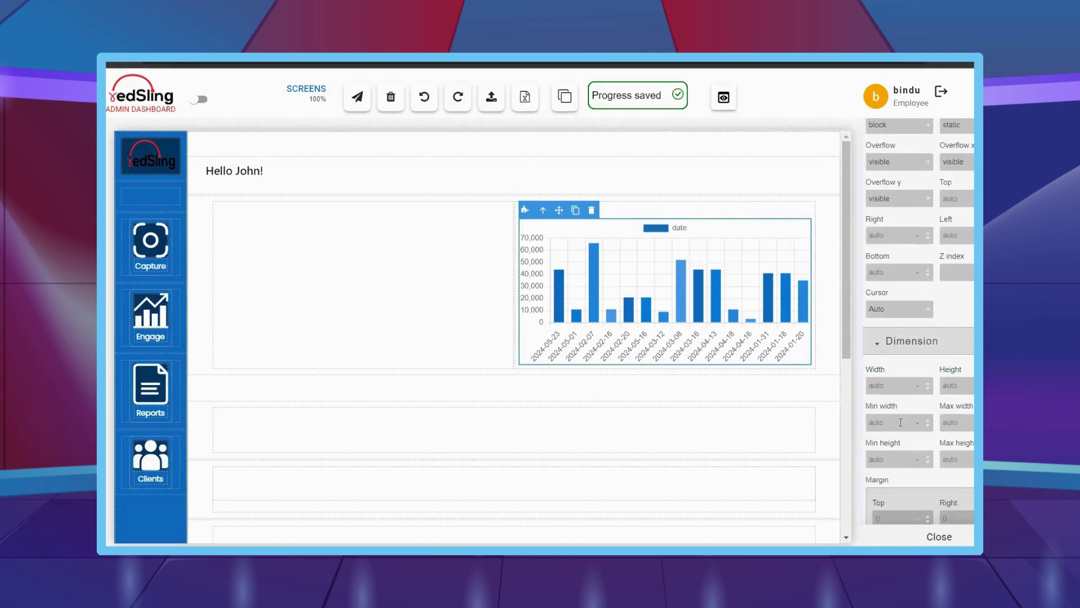
left_click(900, 422)
type("250")
key("Return")
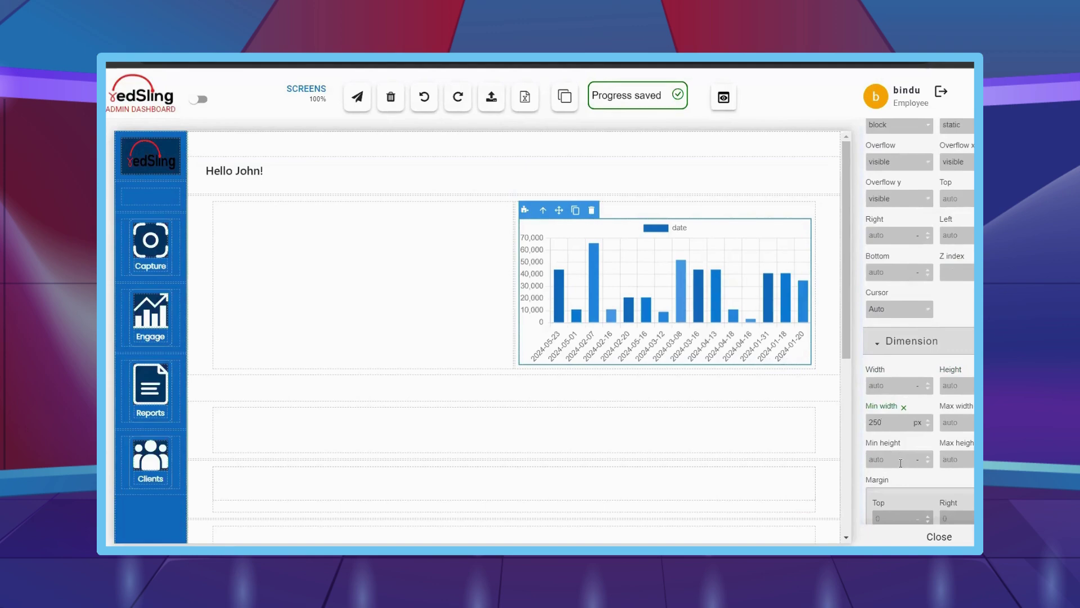
left_click(901, 463)
type("300")
key("Return")
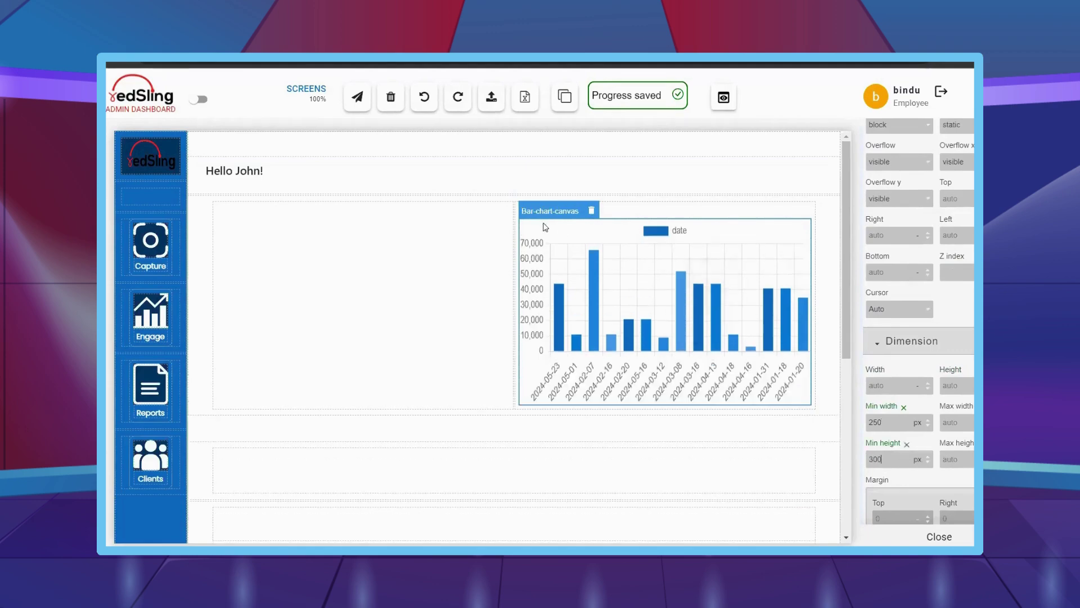
- Add a 0 0 5px 0 box shadow to the chart's container
scroll(900, 346, "down", 3)
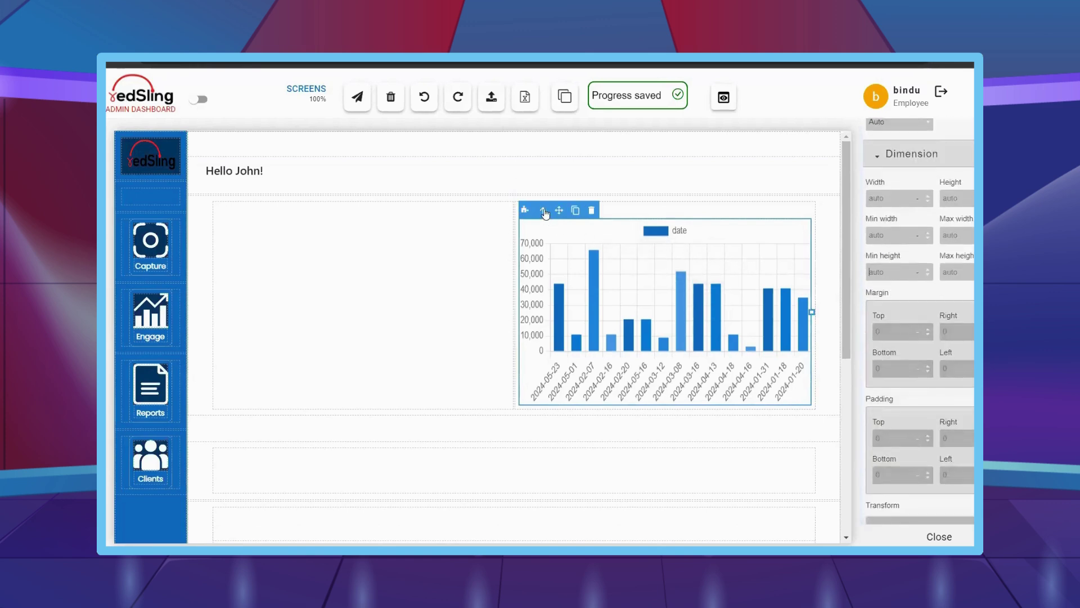
left_click(543, 210)
scroll(915, 354, "down", 2)
scroll(915, 353, "down", 6)
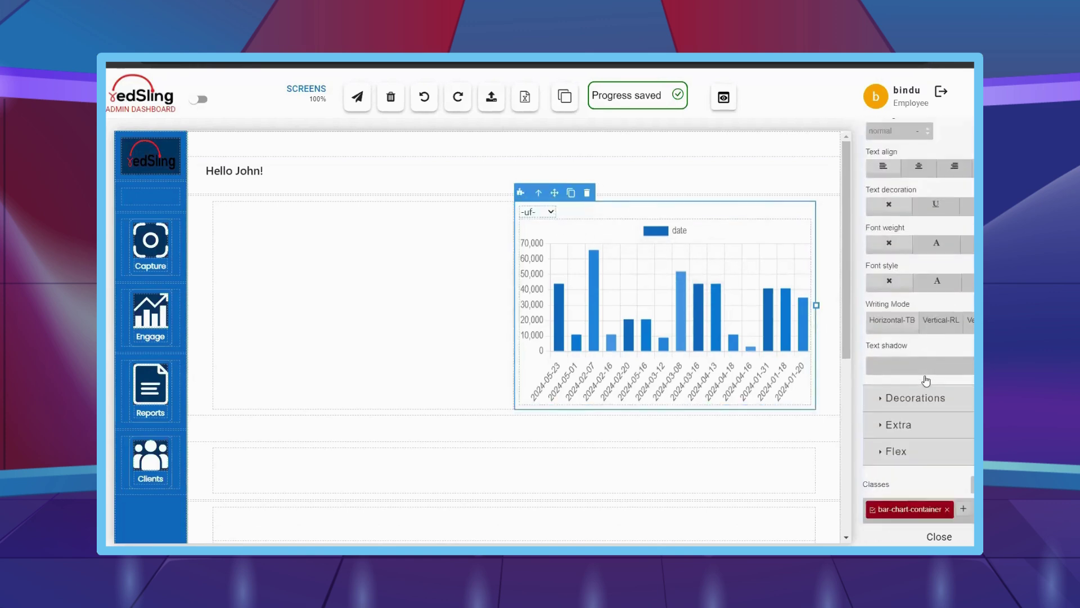
left_click(927, 397)
scroll(930, 408, "down", 6)
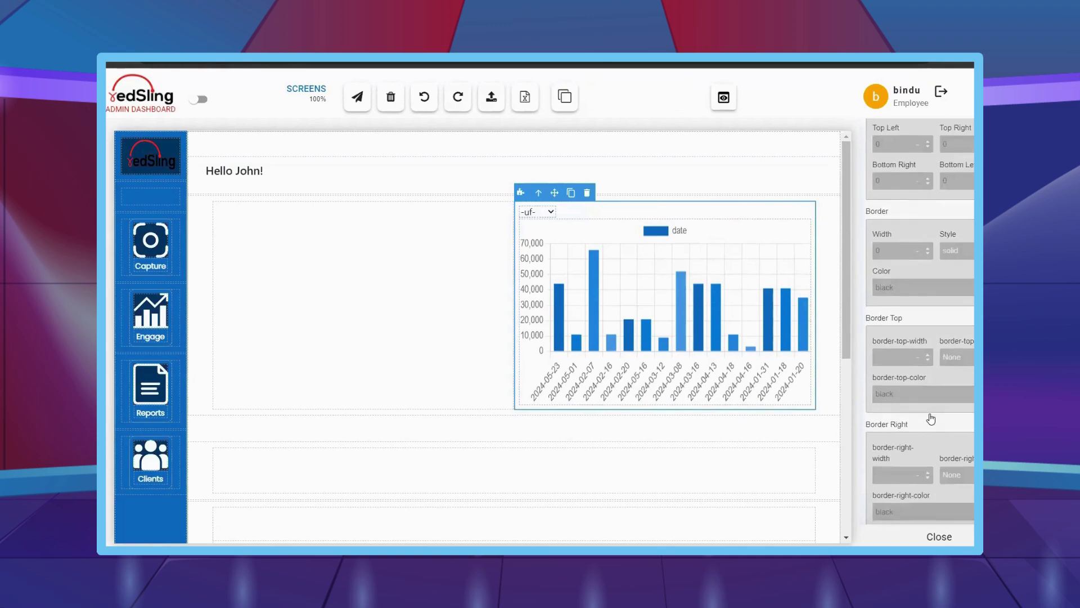
scroll(931, 418, "down", 4)
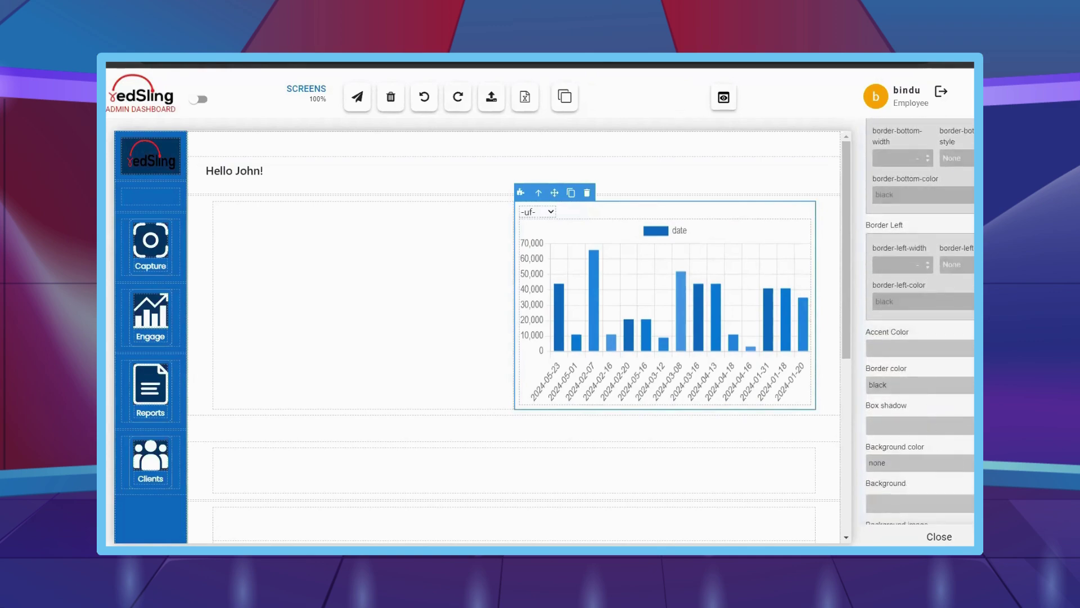
left_click(886, 424)
mouse_move(126, 236)
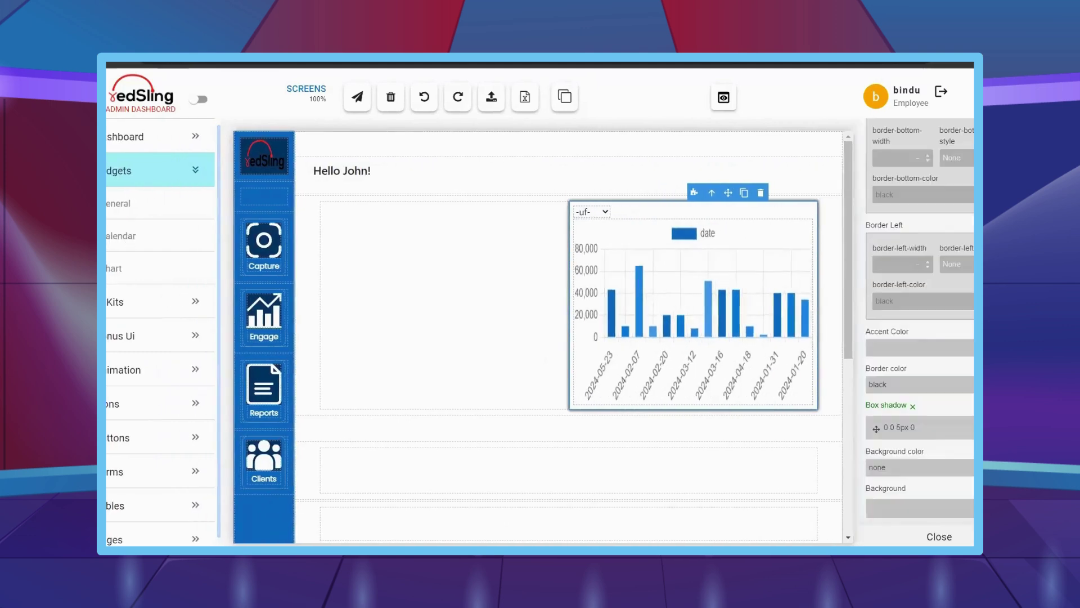
scroll(937, 232, "up", 6)
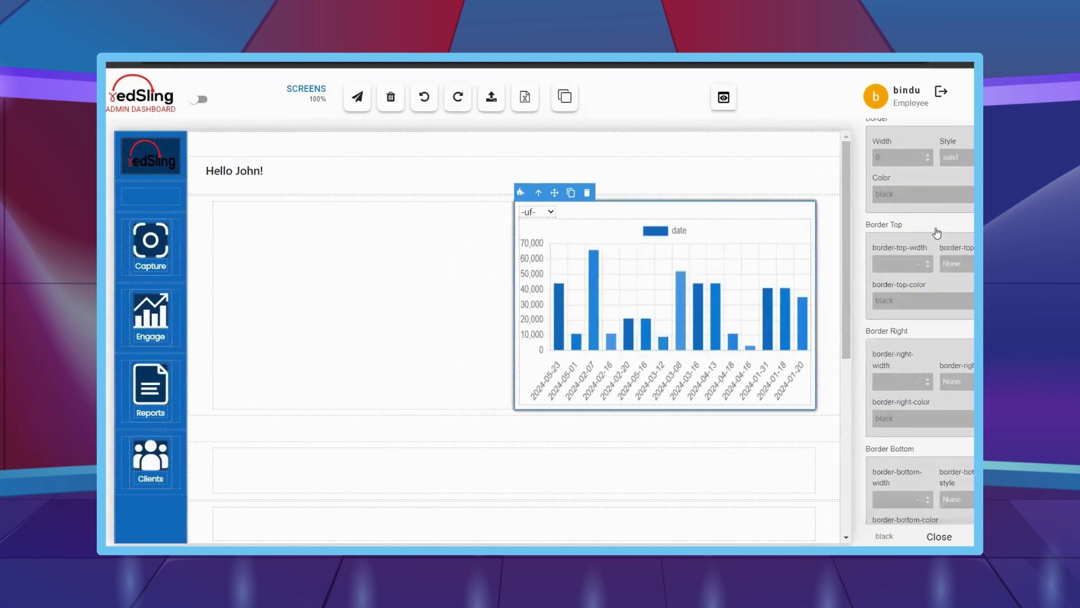
scroll(937, 232, "up", 10)
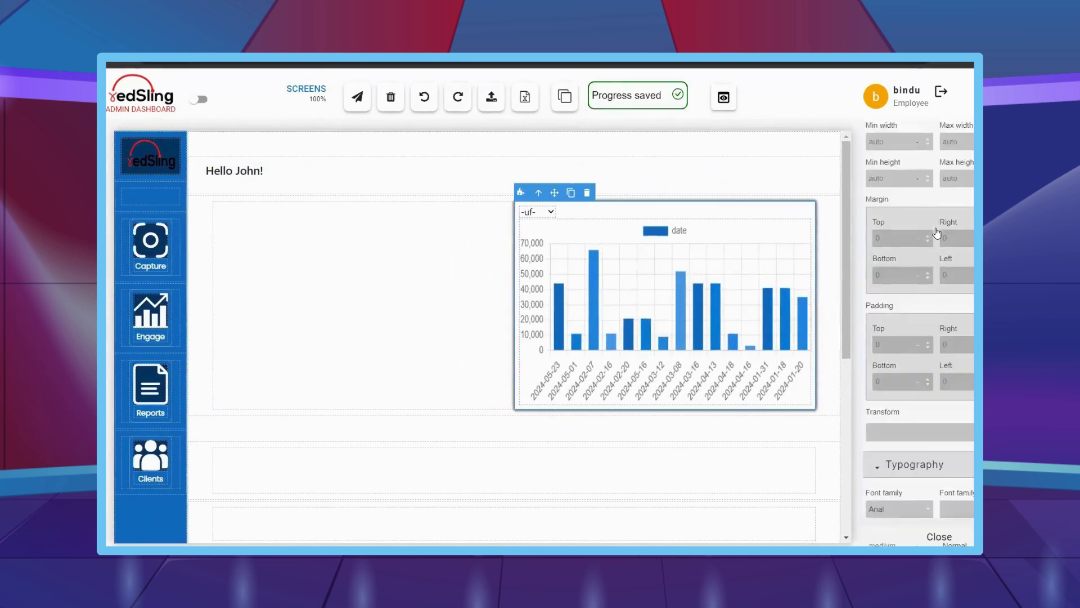
scroll(937, 232, "up", 10)
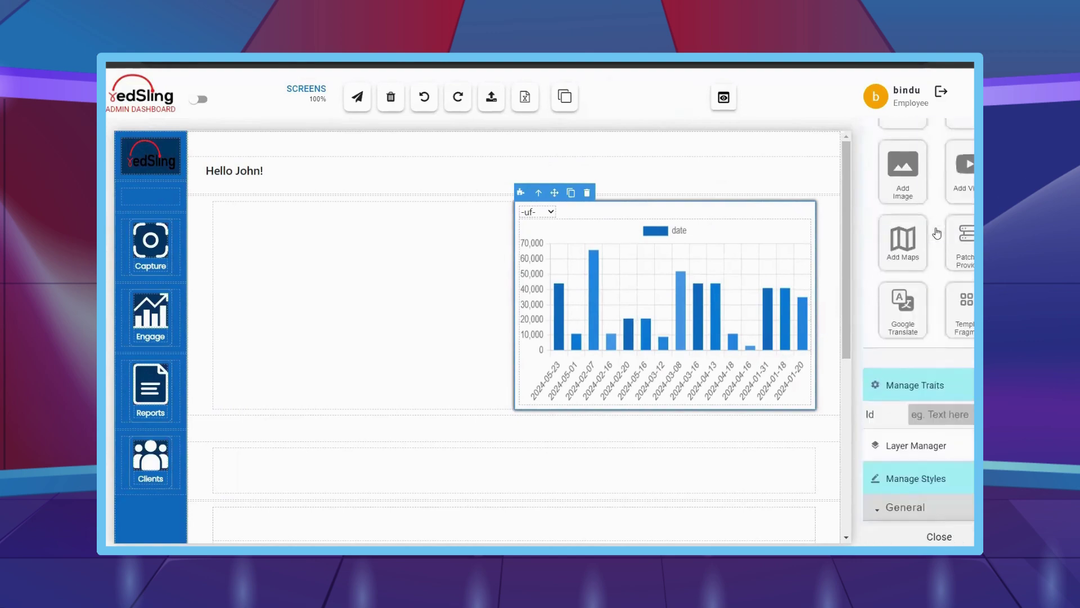
- Drag the Column 1 block into the empty cell left of the bar chart
scroll(937, 232, "up", 5)
left_click_drag(903, 228, 311, 262)
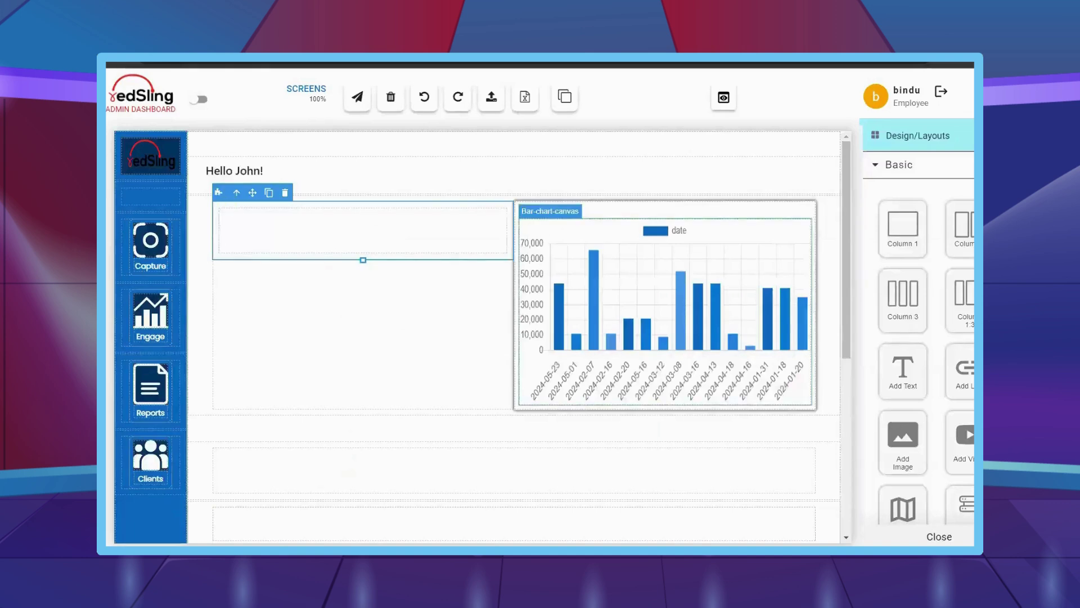
- Set the column's width to 50% and its left margin to auto
scroll(926, 359, "down", 5)
scroll(927, 360, "down", 10)
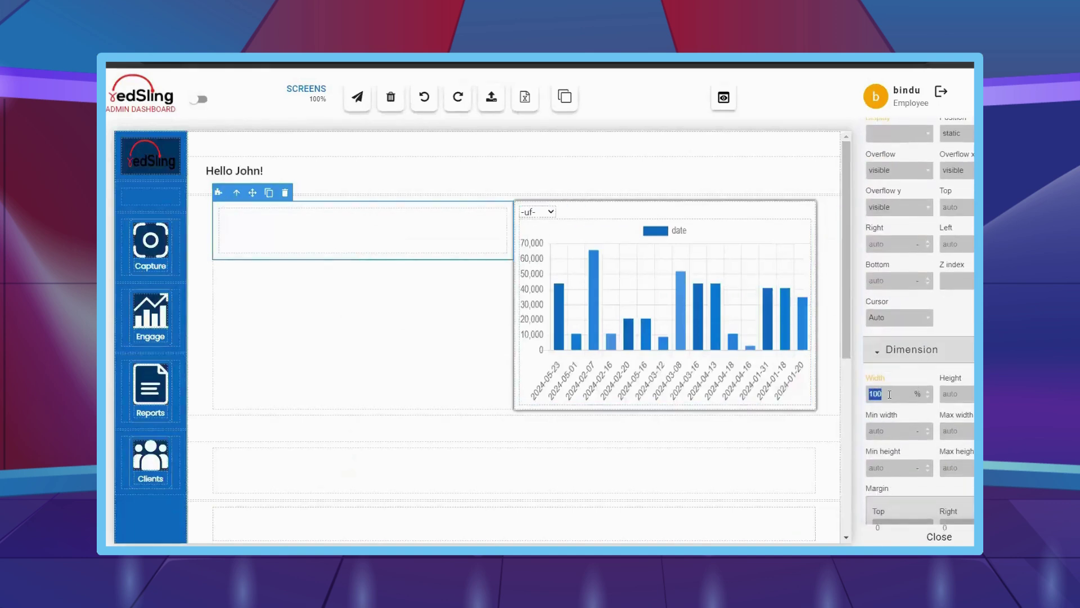
type("50")
scroll(956, 450, "down", 3)
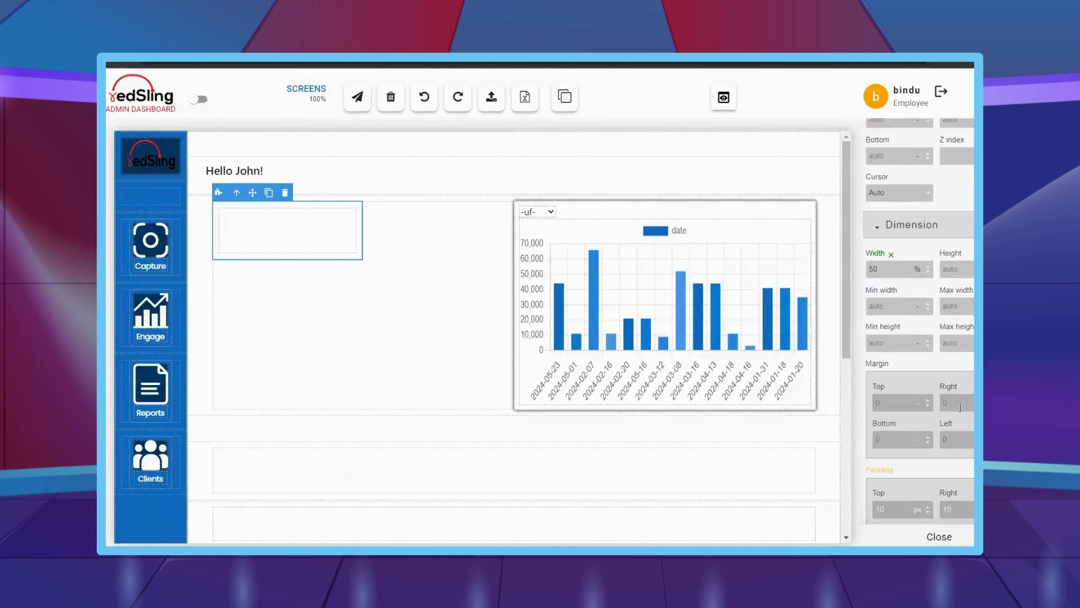
left_click(961, 404)
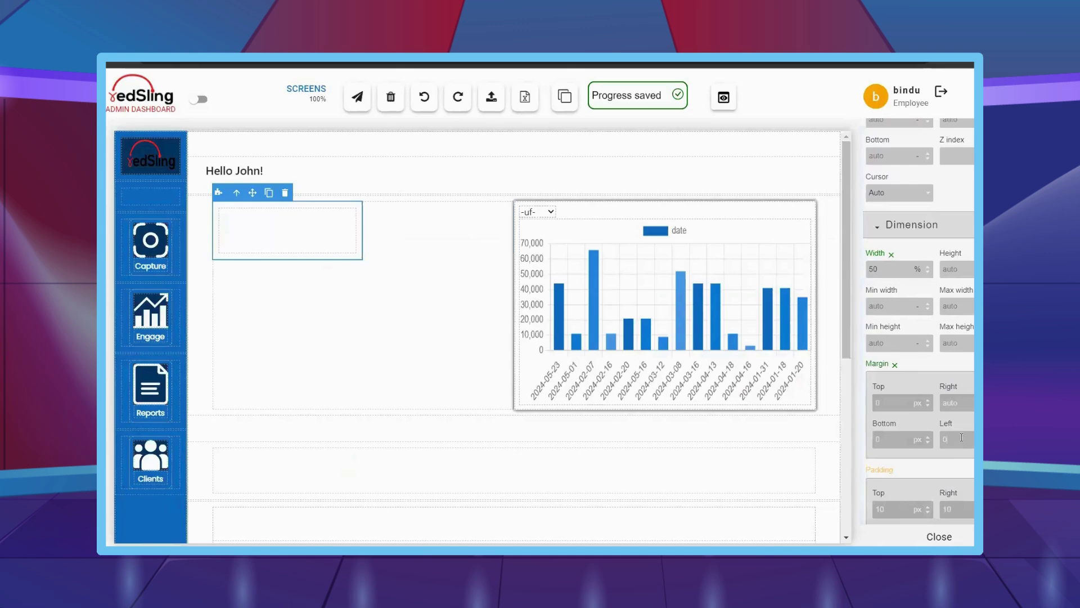
type("to")
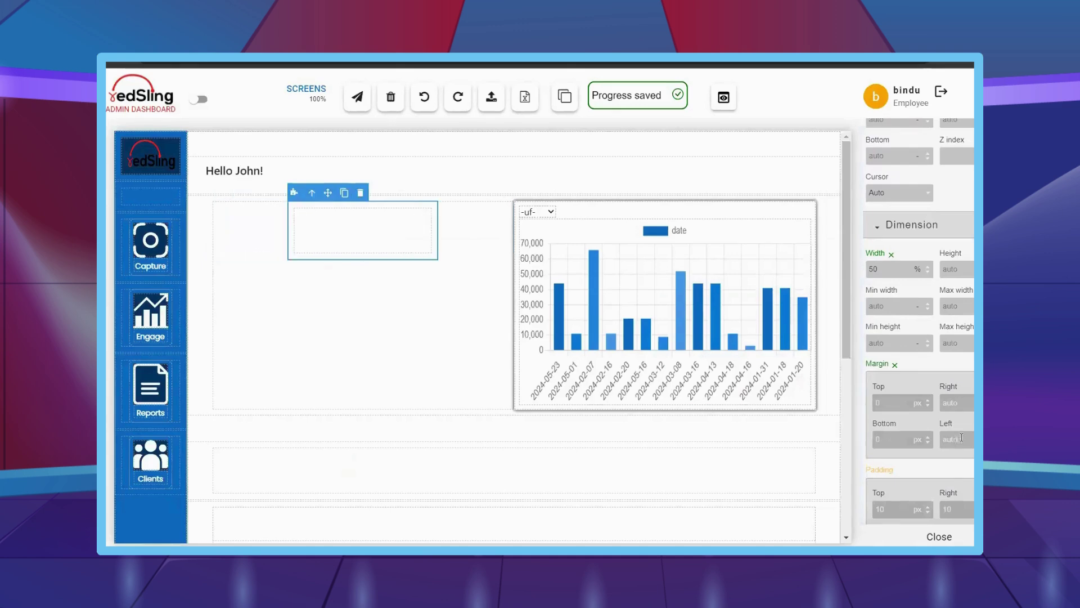
scroll(946, 270, "up", 10)
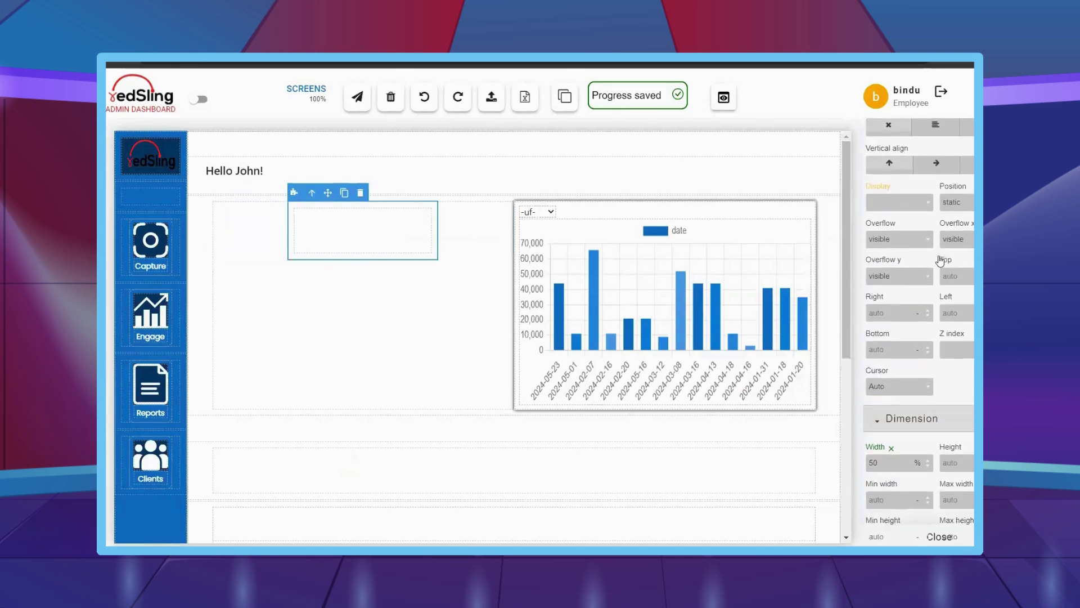
scroll(938, 256, "up", 5)
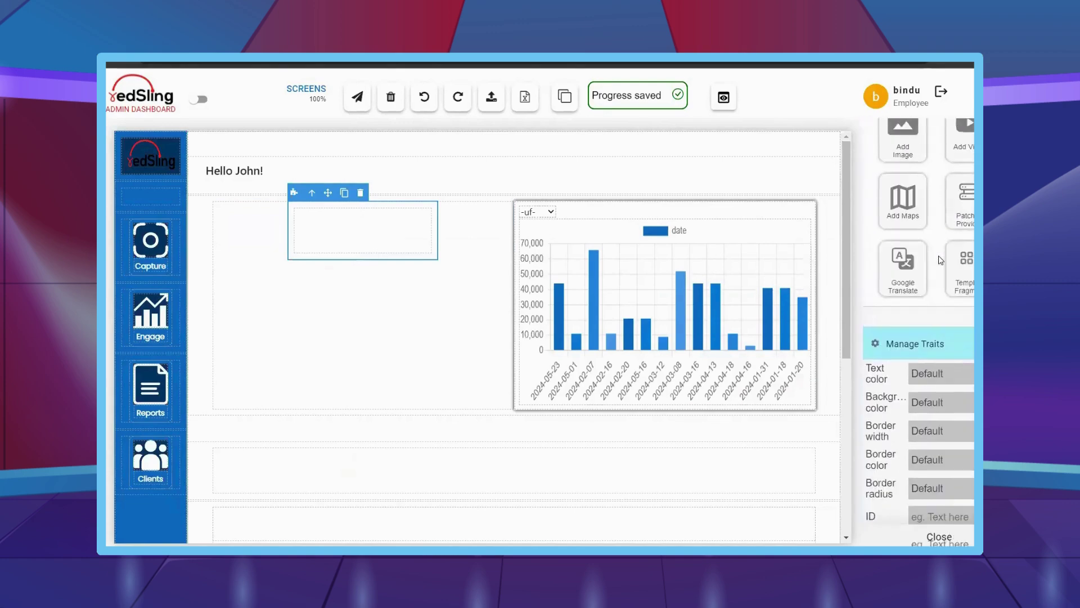
- Nest a column holding an 'Invoice Total' text block with a second text block below
left_click_drag(903, 170, 366, 236)
left_click_drag(901, 312, 355, 239)
double_click(355, 239)
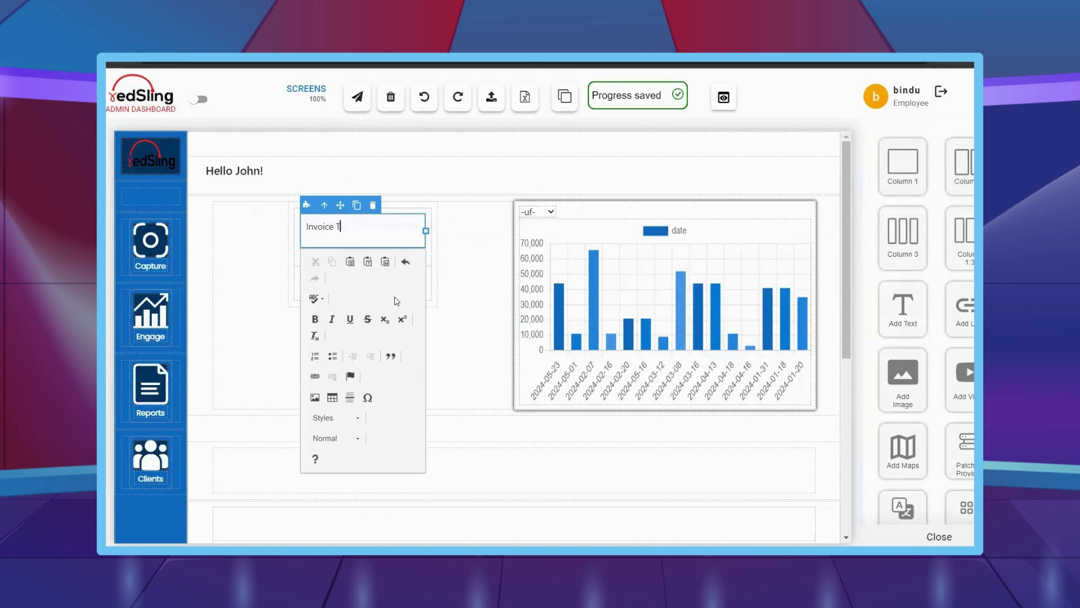
left_click(335, 289)
double_click(337, 286)
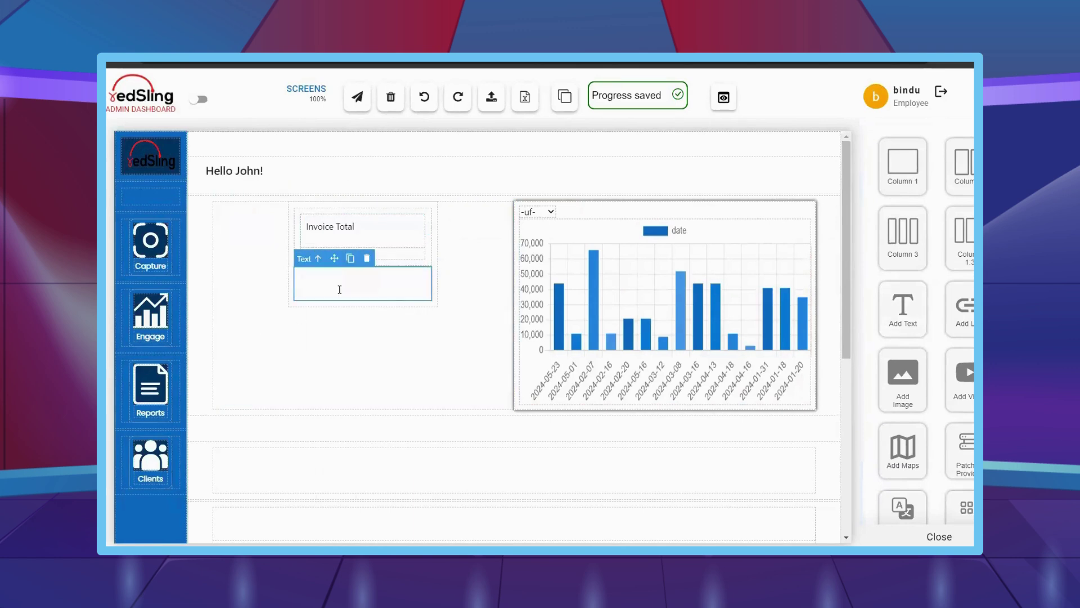
left_click(224, 352)
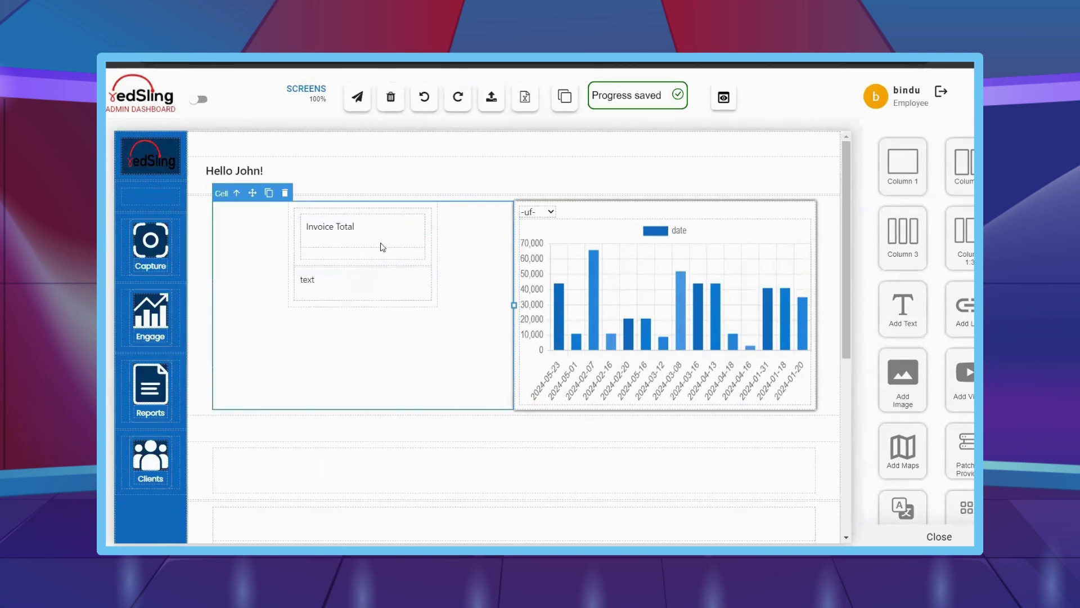
left_click(351, 265)
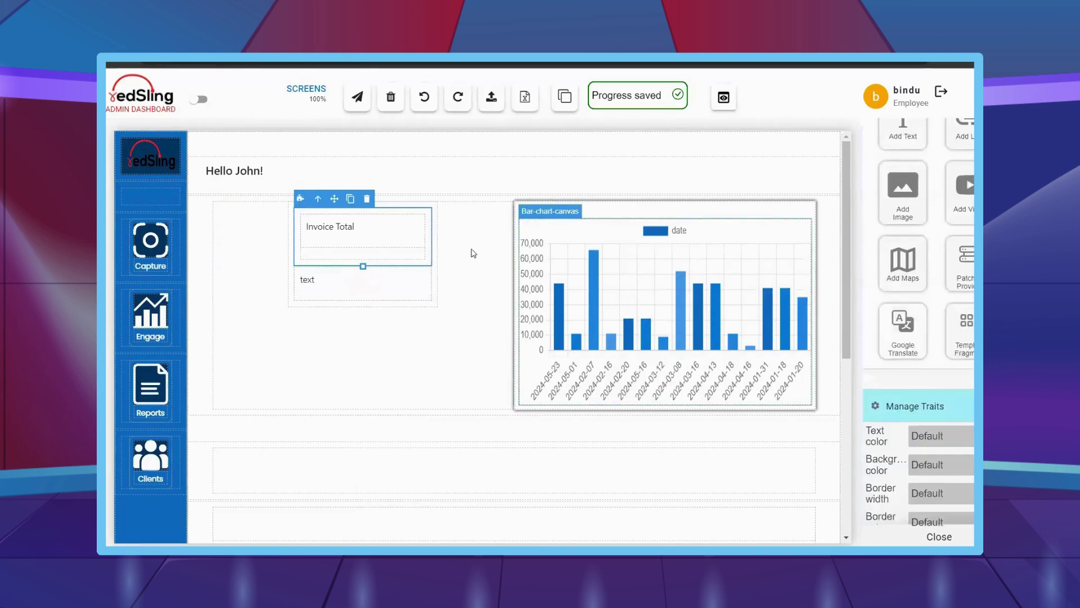
scroll(948, 335, "down", 10)
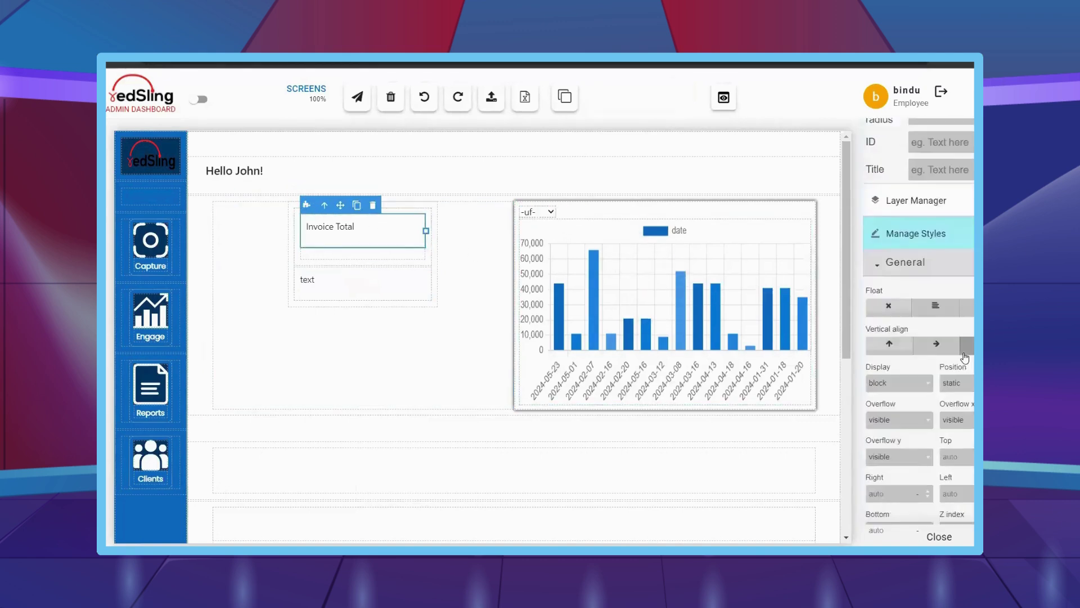
- Make the Invoice Total heading 18 px and Semi-Bold
scroll(946, 388, "down", 10)
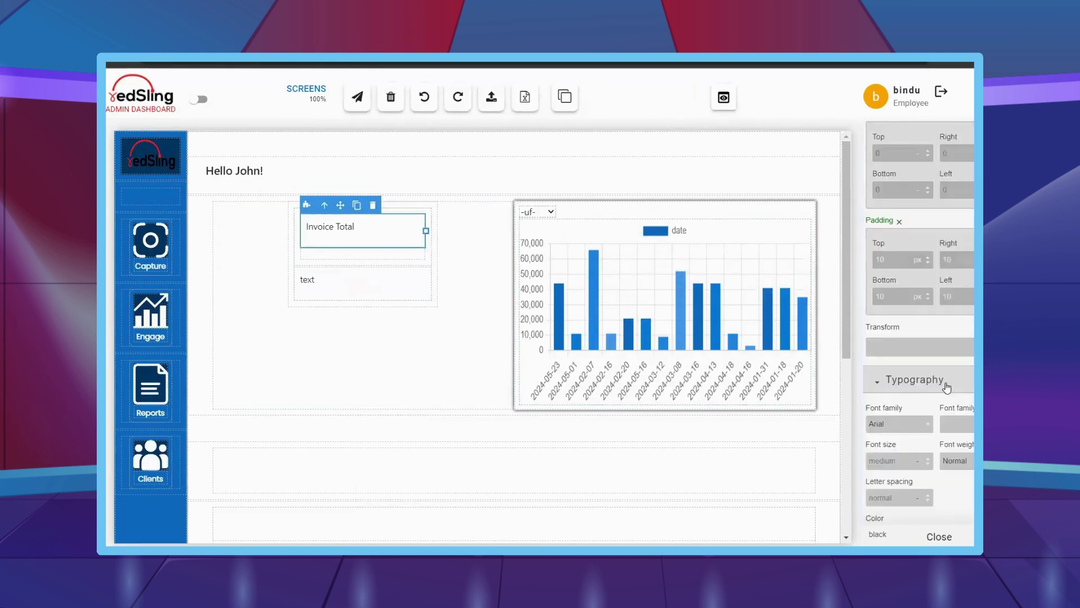
left_click(898, 402)
type("1")
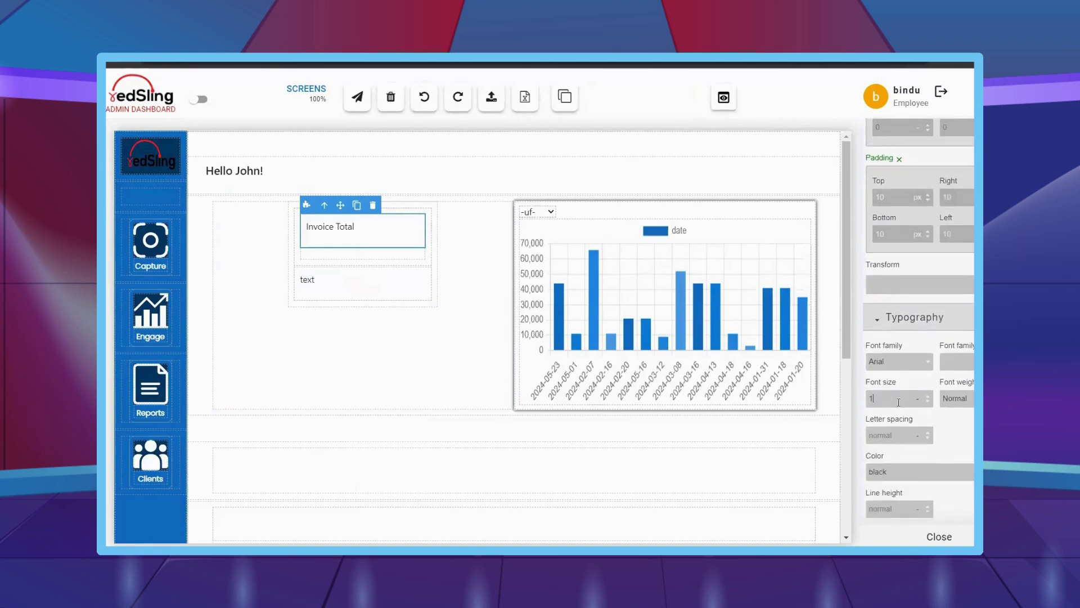
type("8")
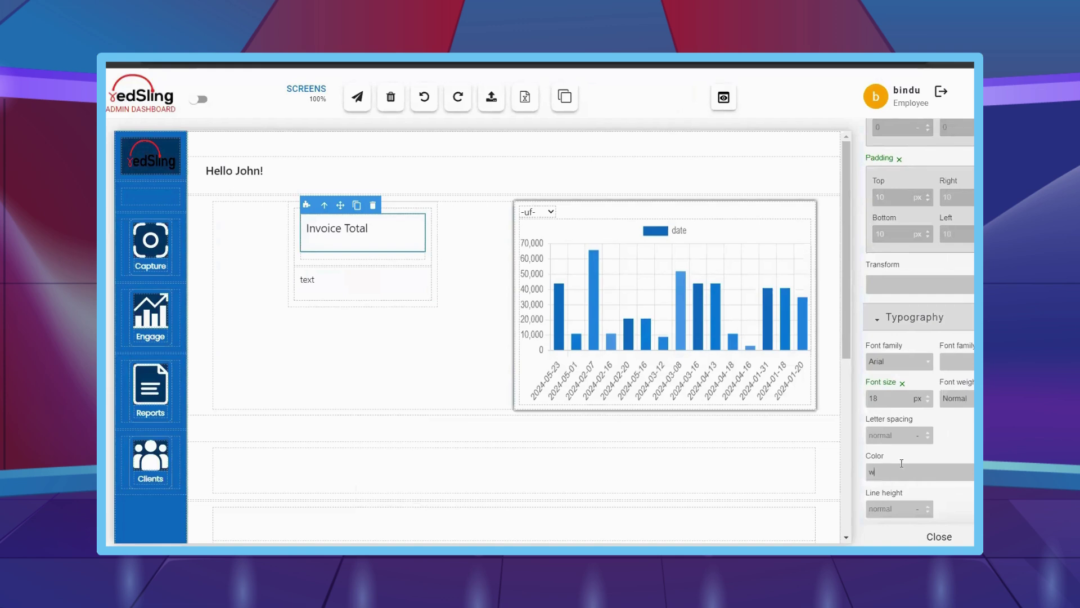
scroll(902, 462, "down", 1)
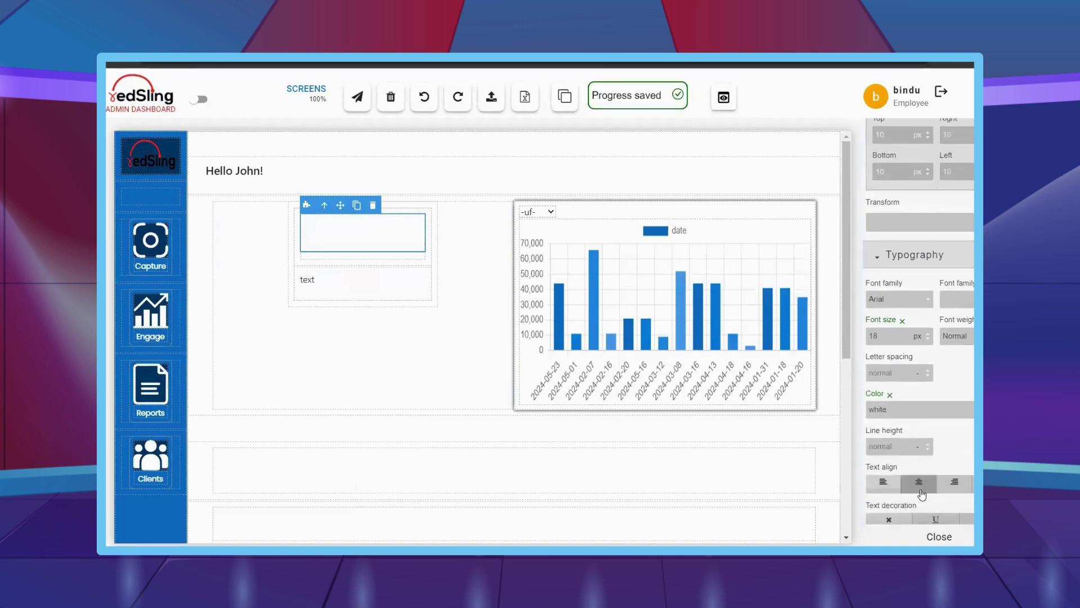
left_click(956, 335)
left_click(968, 399)
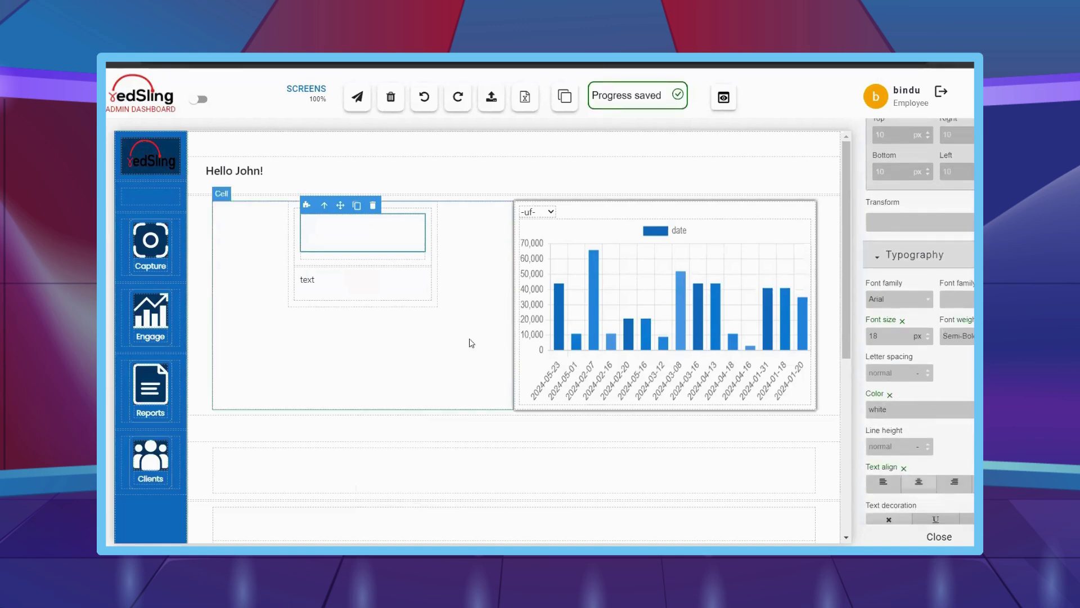
- Give the card a 22 px border radius
left_click(329, 266)
scroll(874, 283, "down", 6)
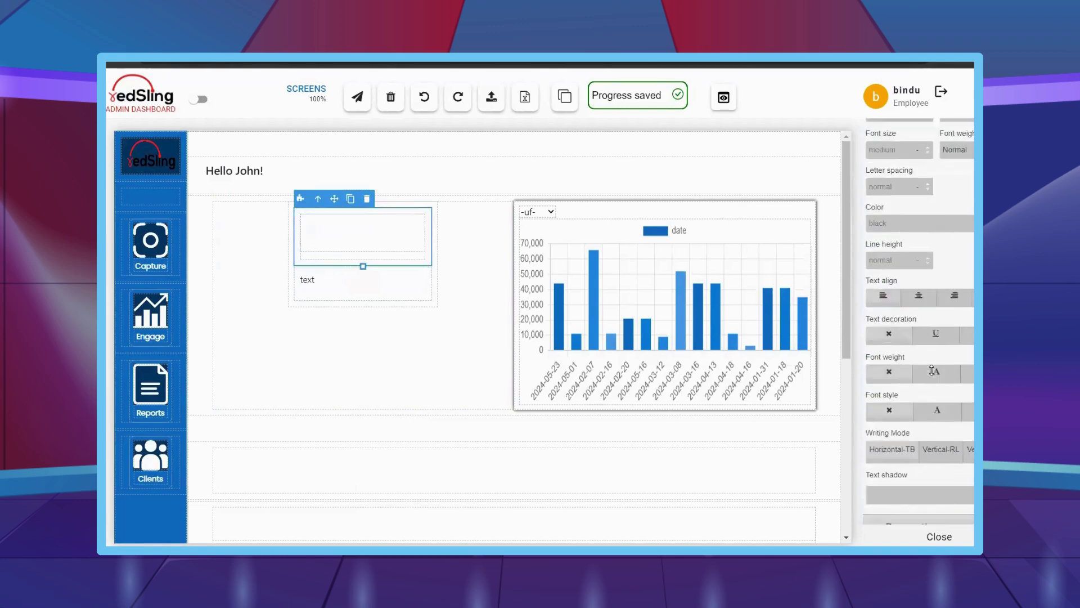
left_click(905, 274)
type("22")
key("Tab")
type("22")
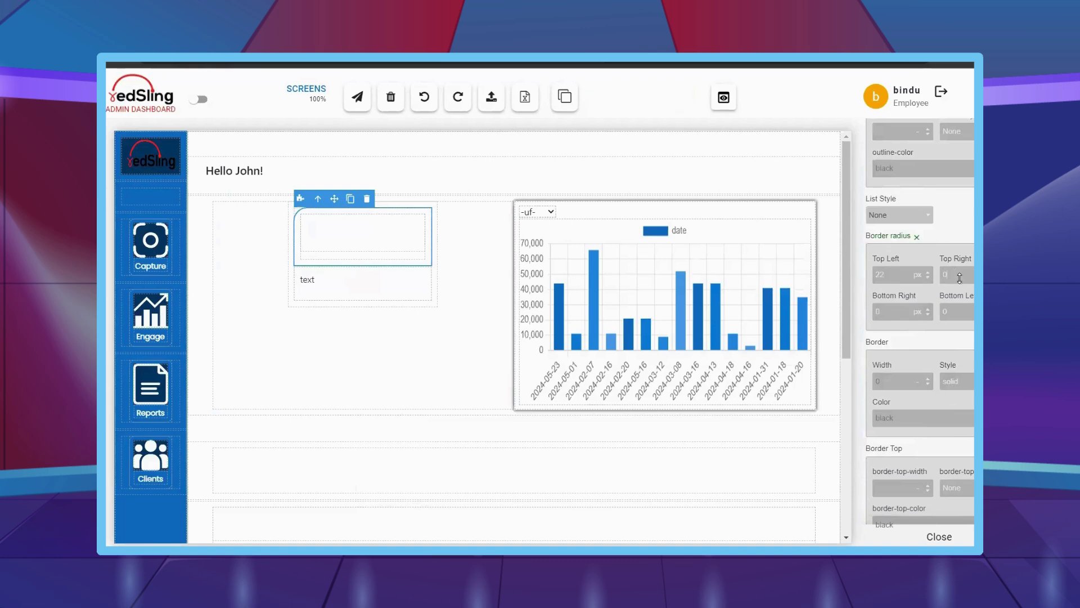
key("ctrl+z")
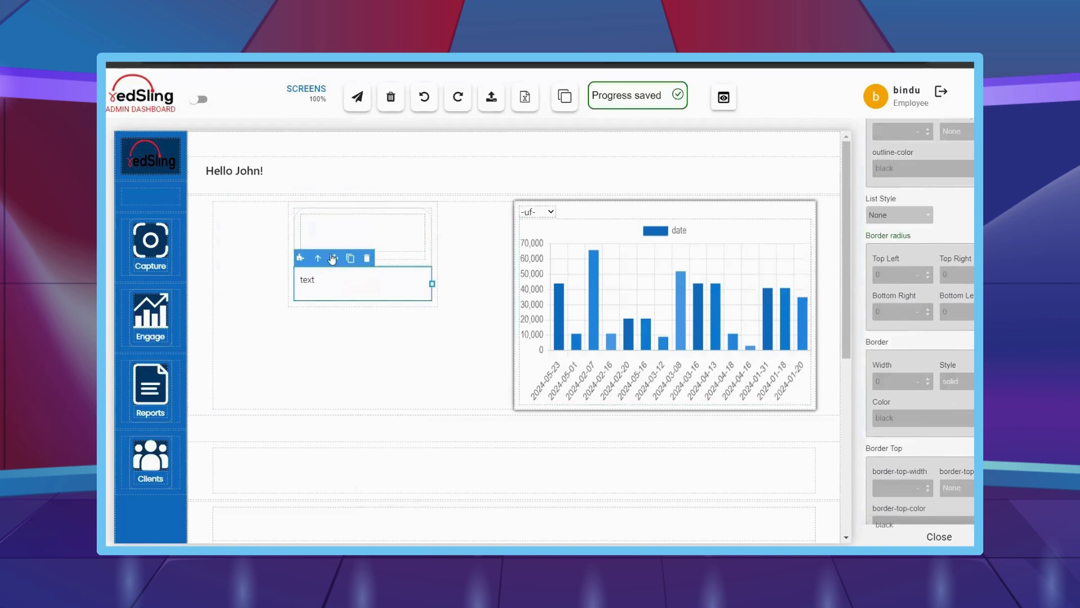
left_click(898, 274)
key("BackSpace")
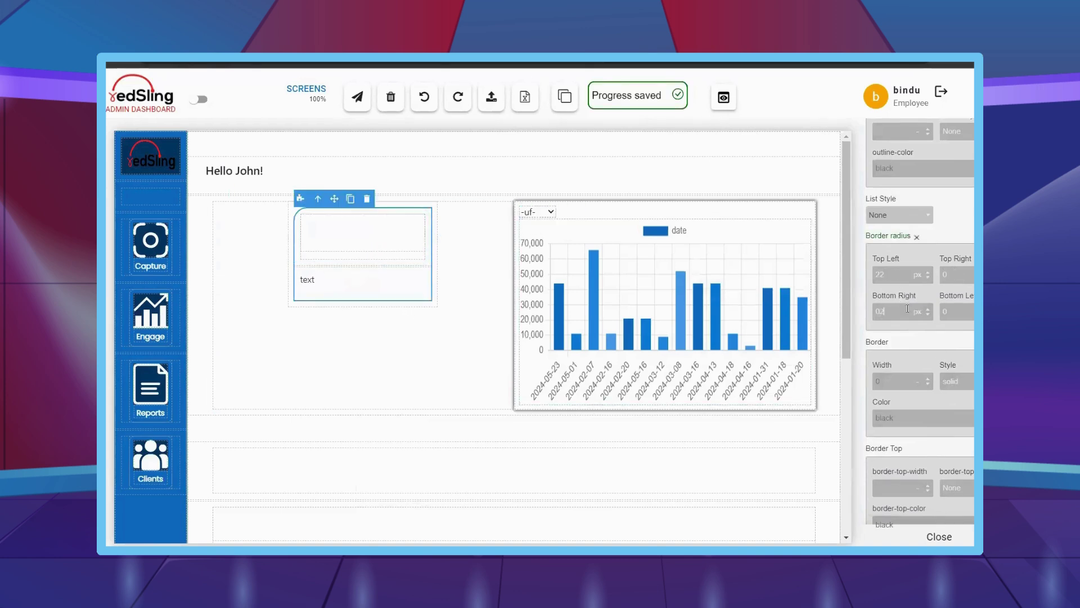
scroll(918, 408, "down", 10)
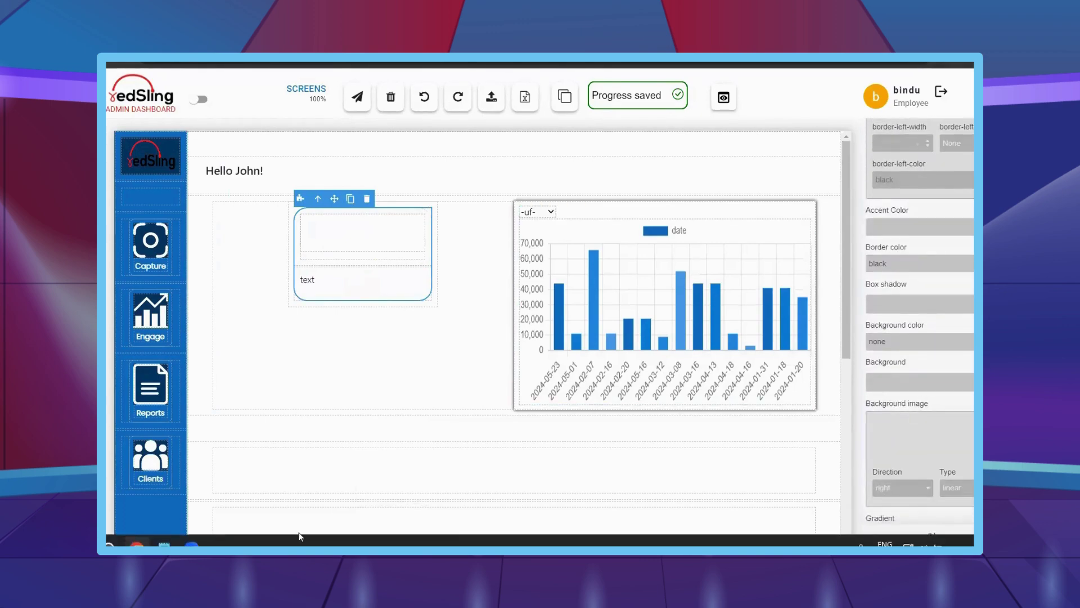
- Set the card's background colour to #116cbf
key("alt+Tab")
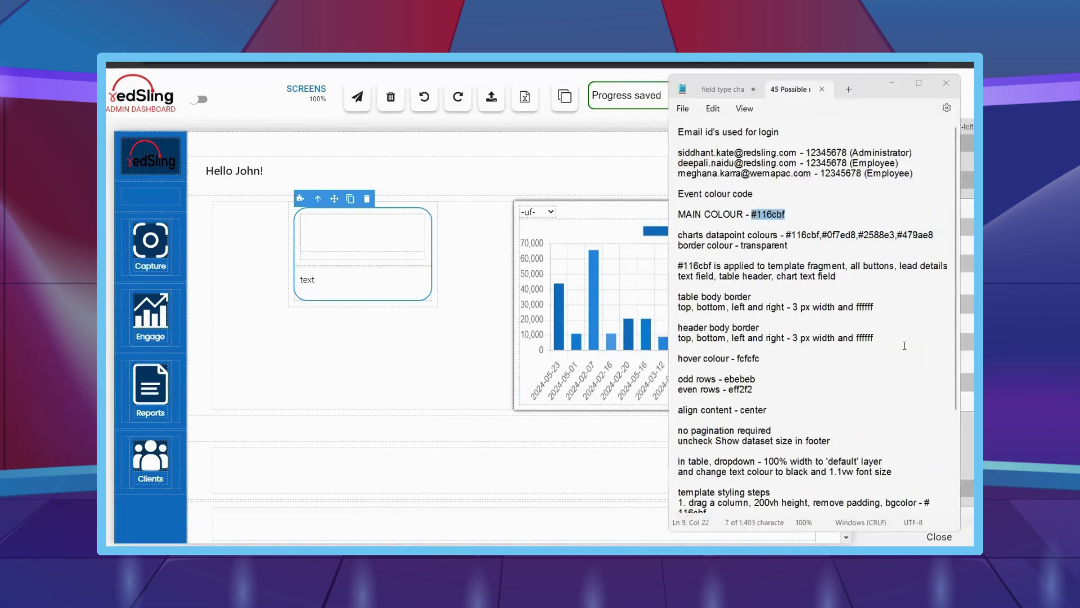
key("alt+Tab")
key("Return")
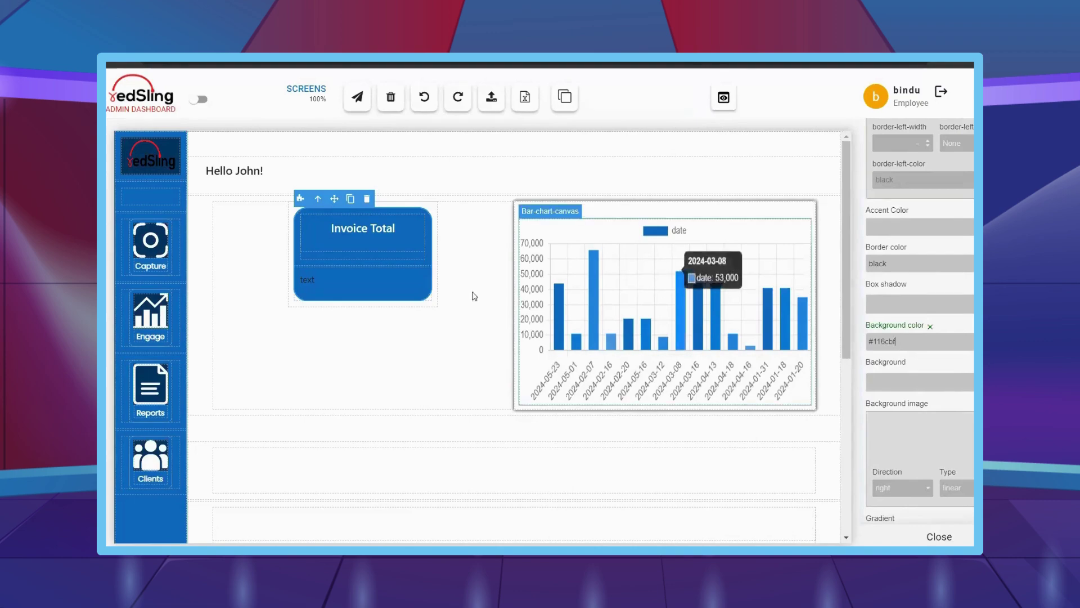
left_click(930, 326)
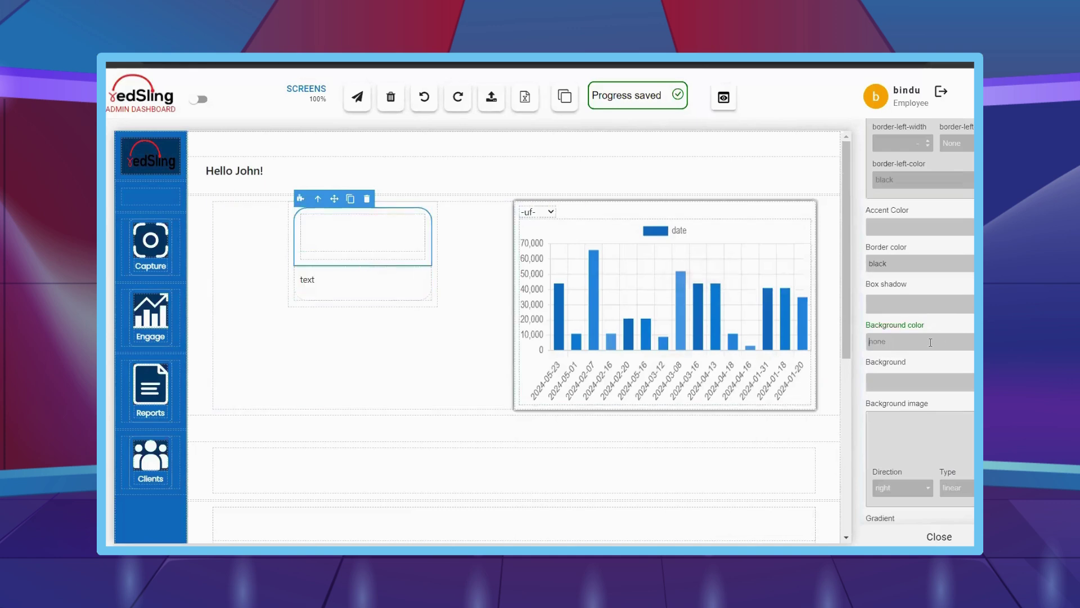
type("#116cbf")
key("Return")
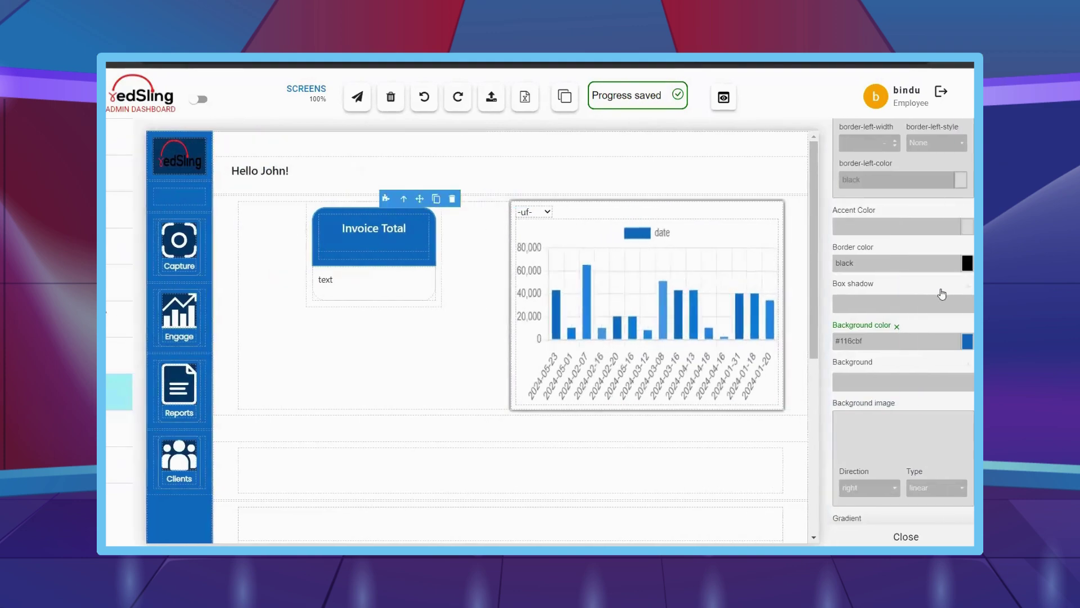
left_click(333, 270)
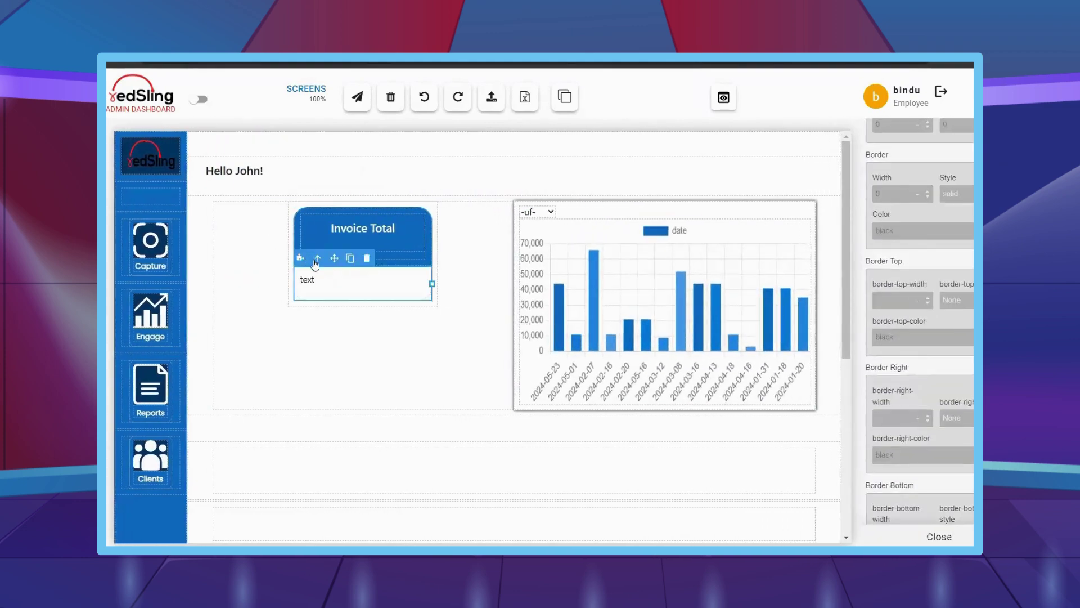
left_click(317, 259)
scroll(973, 422, "down", 7)
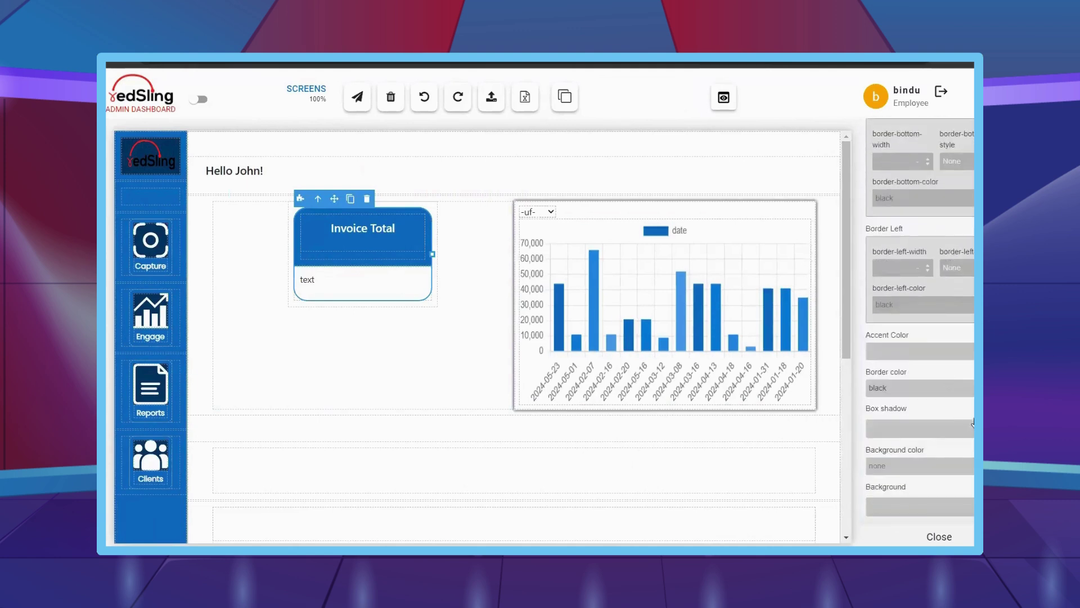
left_click(460, 338)
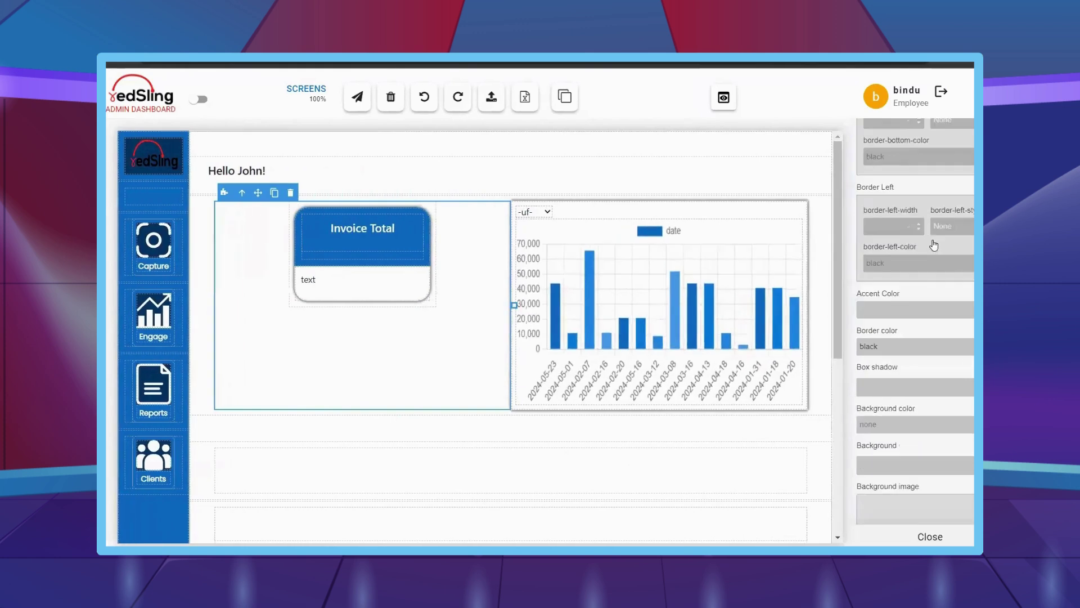
scroll(933, 240, "up", 10)
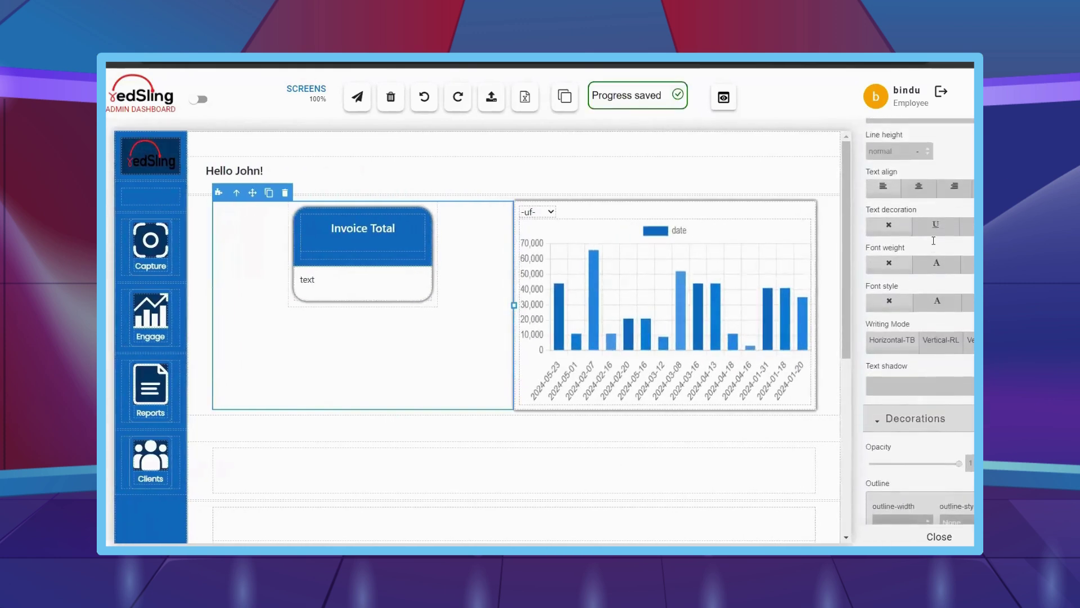
scroll(934, 242, "up", 10)
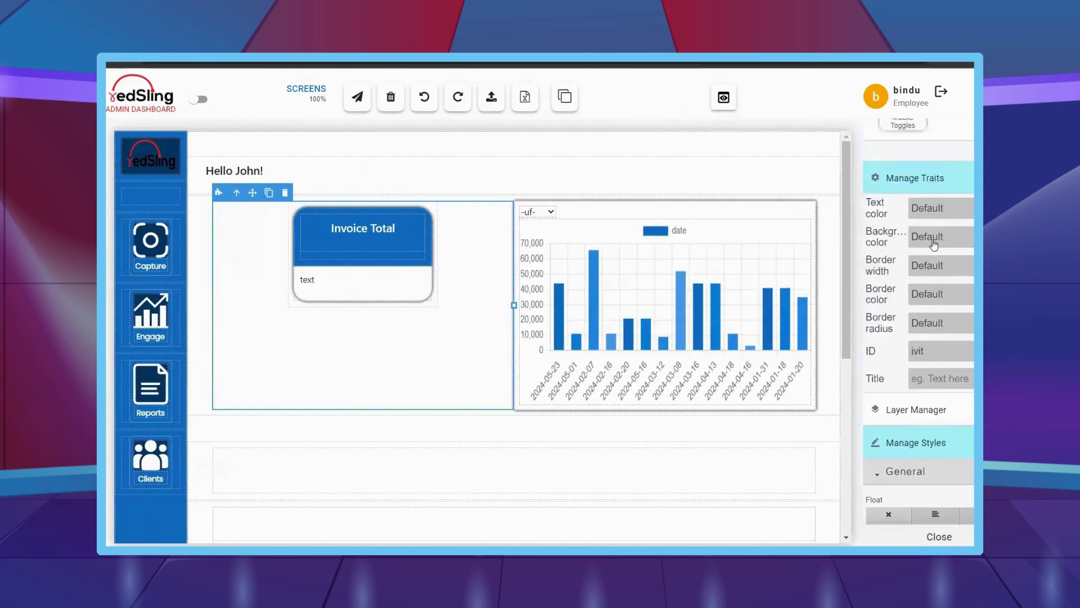
scroll(933, 244, "up", 5)
- Add a dropdown list to the Invoice Total card with its label hidden and 100% width
left_click_drag(903, 264, 352, 266)
left_click(344, 277)
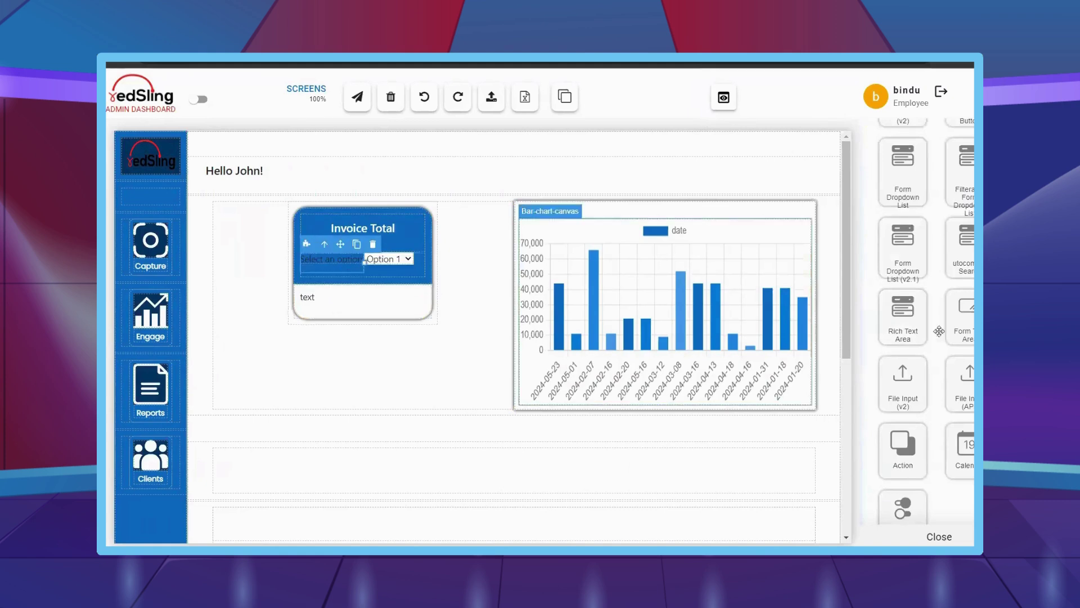
scroll(897, 349, "down", 10)
left_click(897, 339)
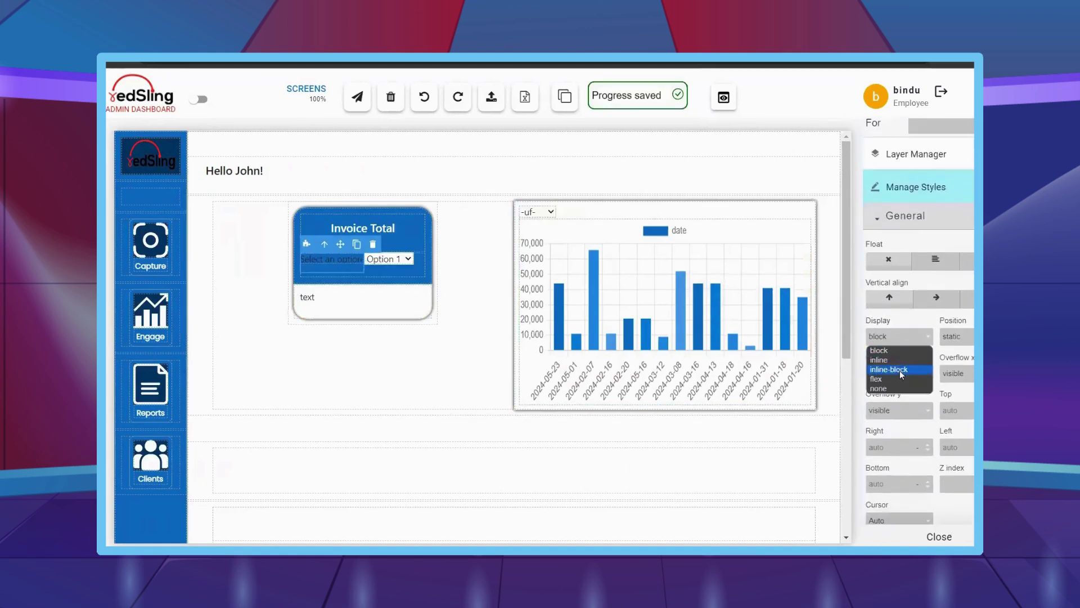
key("Return")
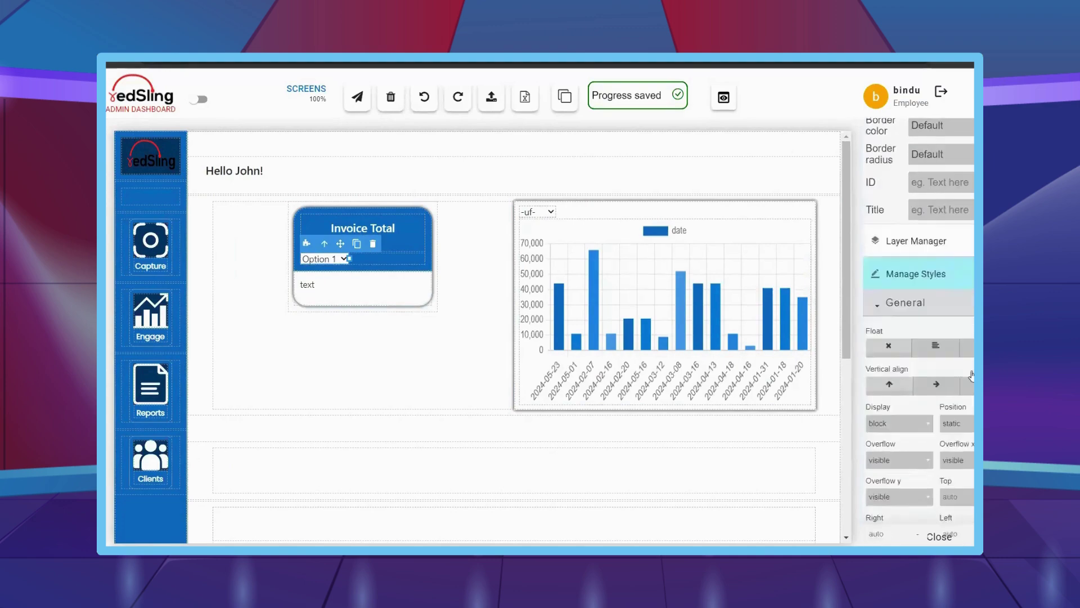
scroll(929, 431, "down", 5)
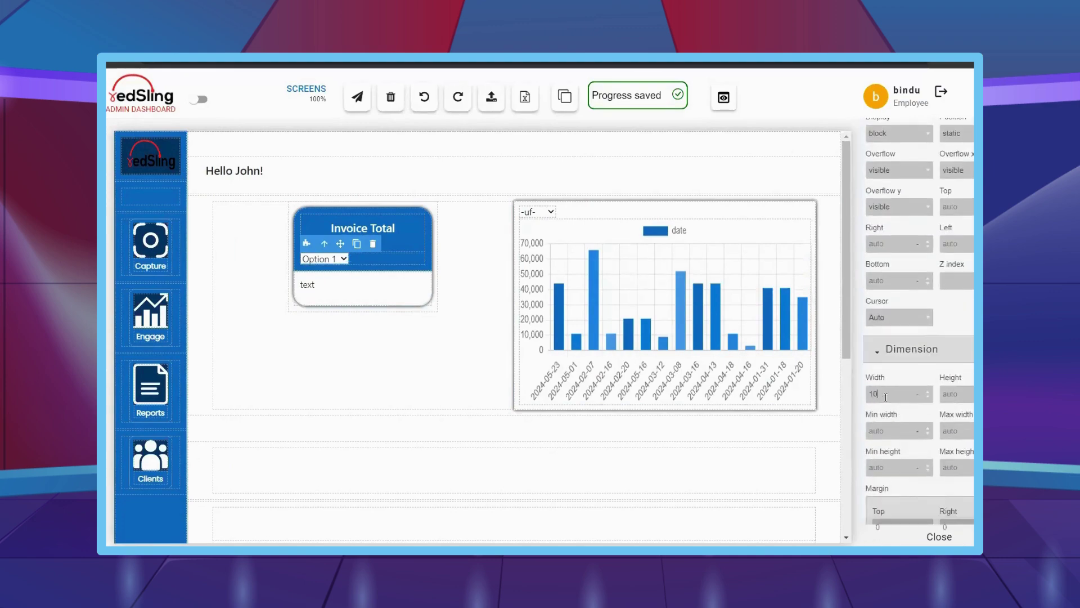
left_click(885, 397)
type("100%")
key("Return")
left_click(365, 258)
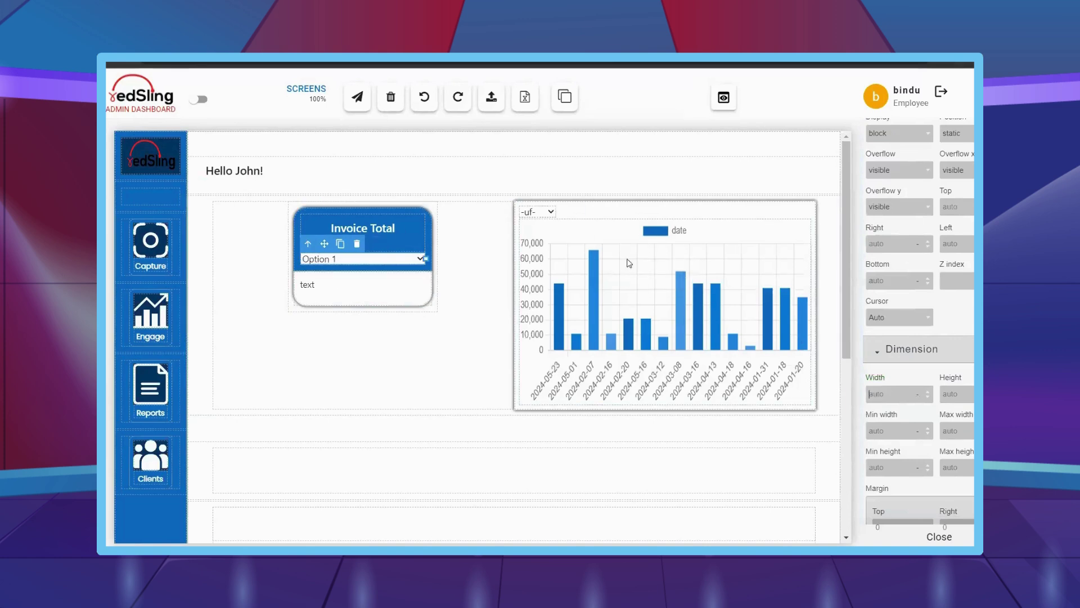
- Place an Open popup button in the empty row below the card and chart
scroll(964, 273, "up", 10)
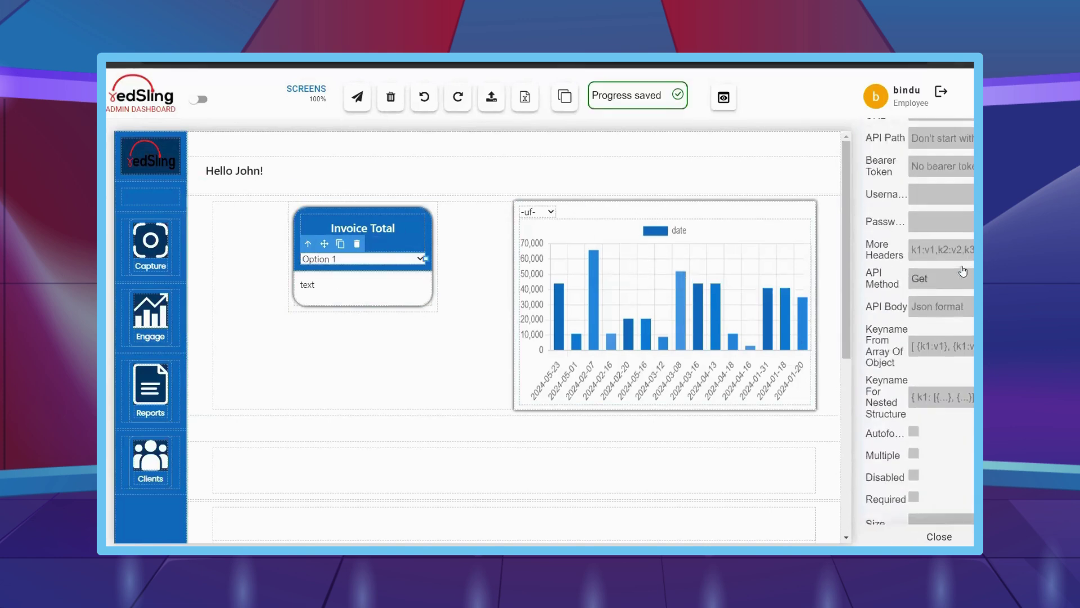
scroll(962, 266, "up", 3)
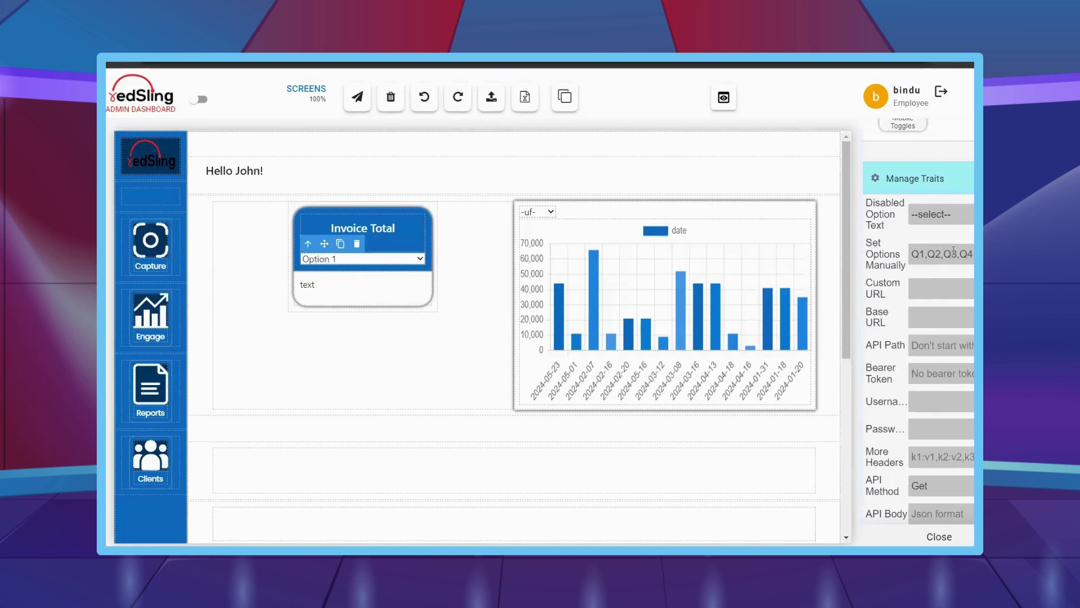
mouse_move(117, 364)
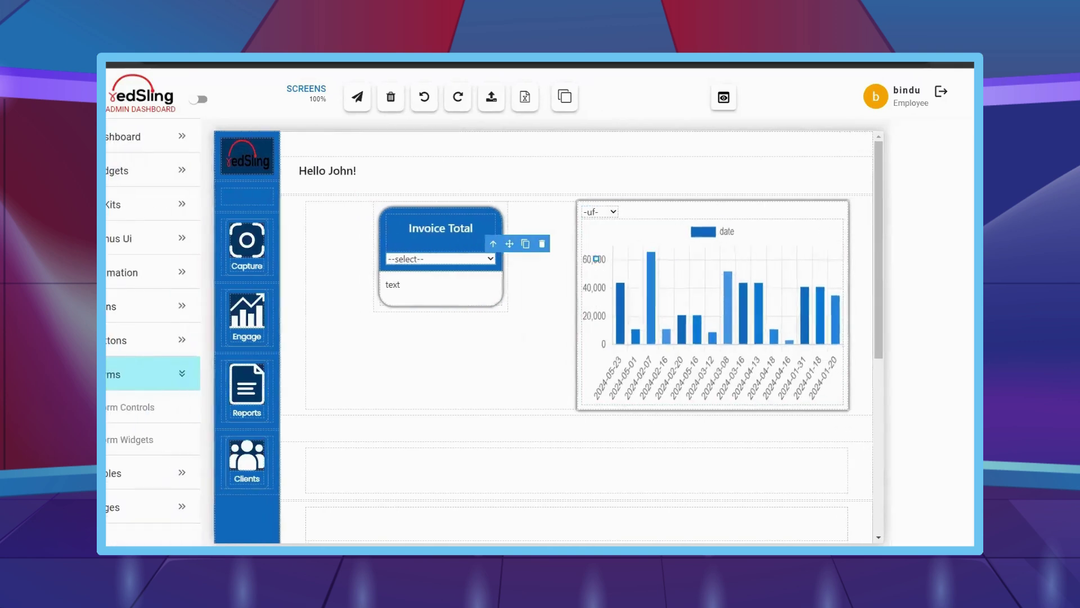
scroll(959, 274, "down", 10)
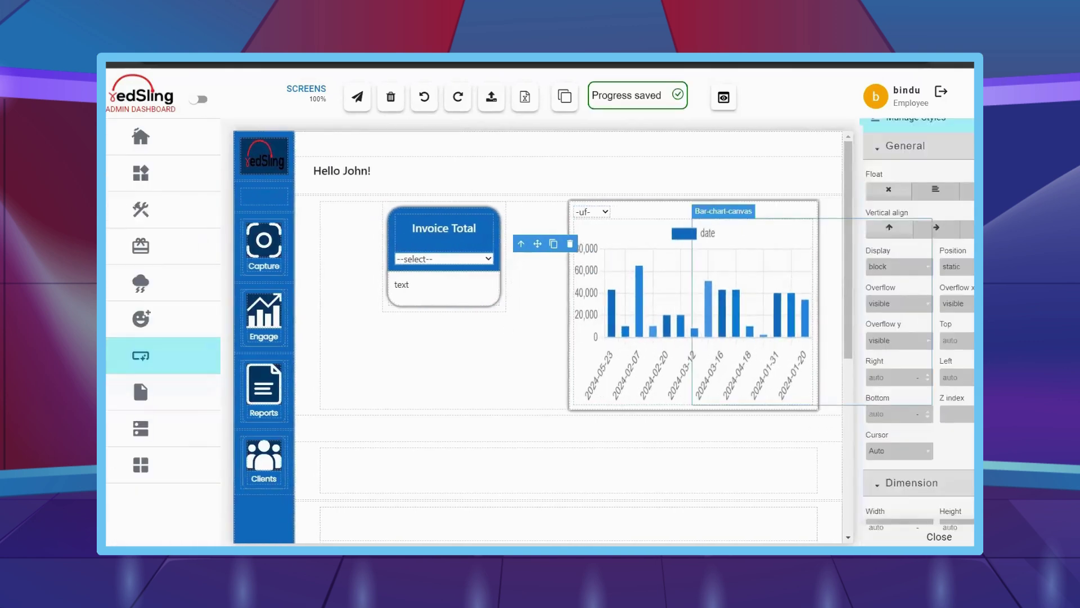
scroll(960, 274, "up", 10)
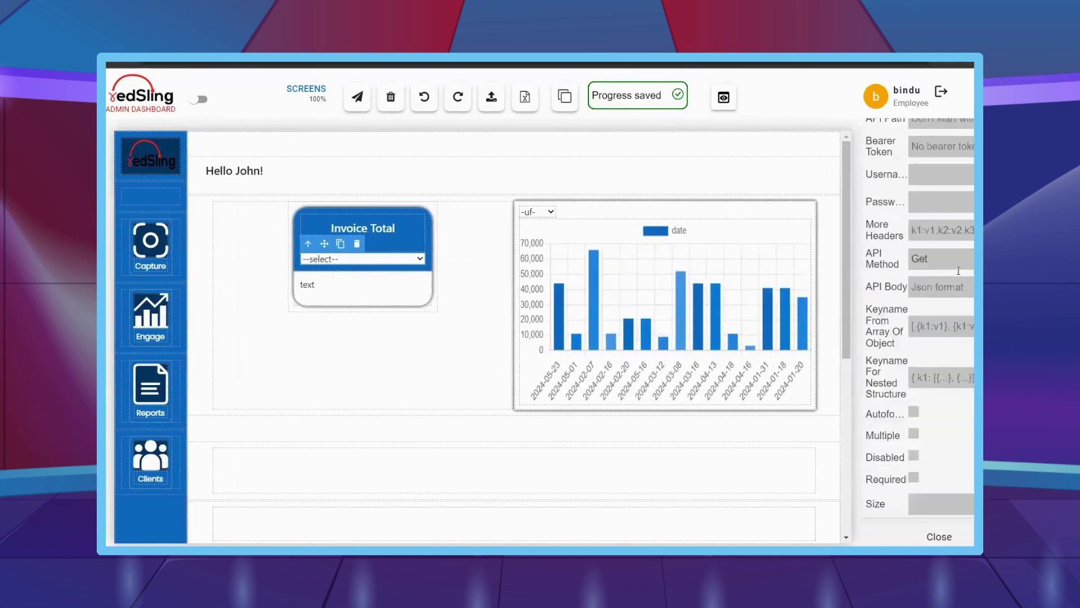
scroll(958, 271, "up", 5)
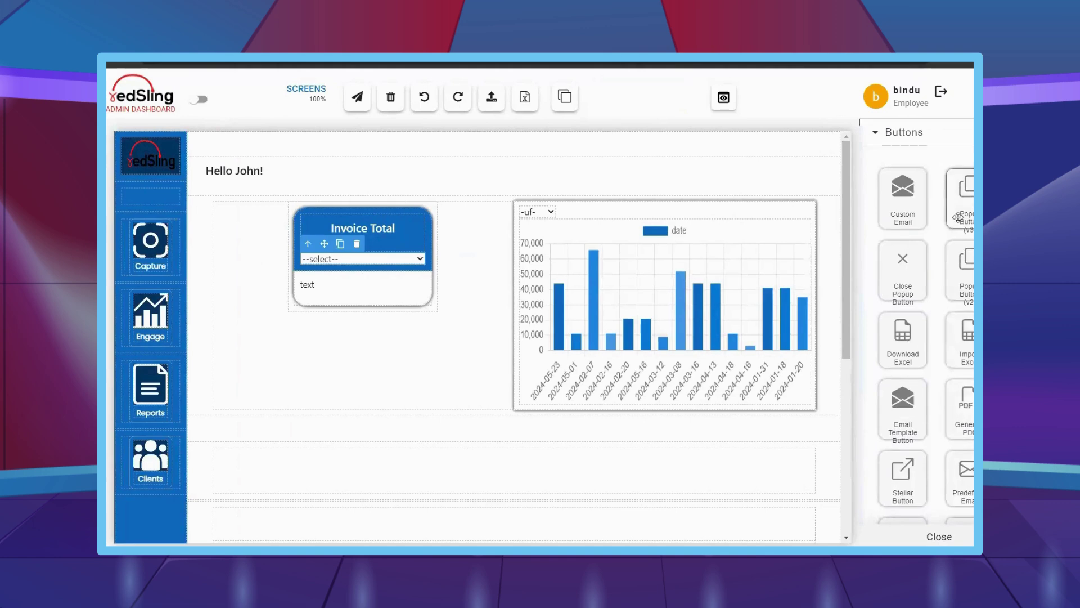
left_click_drag(964, 197, 749, 471)
scroll(919, 420, "down", 8)
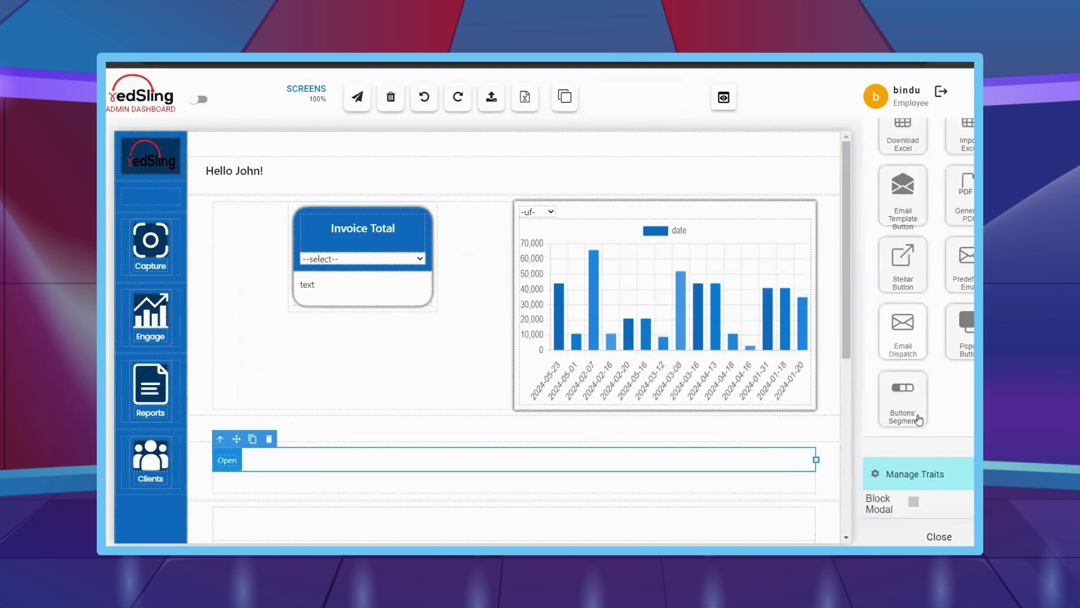
scroll(920, 394, "up", 2)
- Float the Open button to the row's right end and set its Default layer width to 150 px
scroll(964, 411, "down", 2)
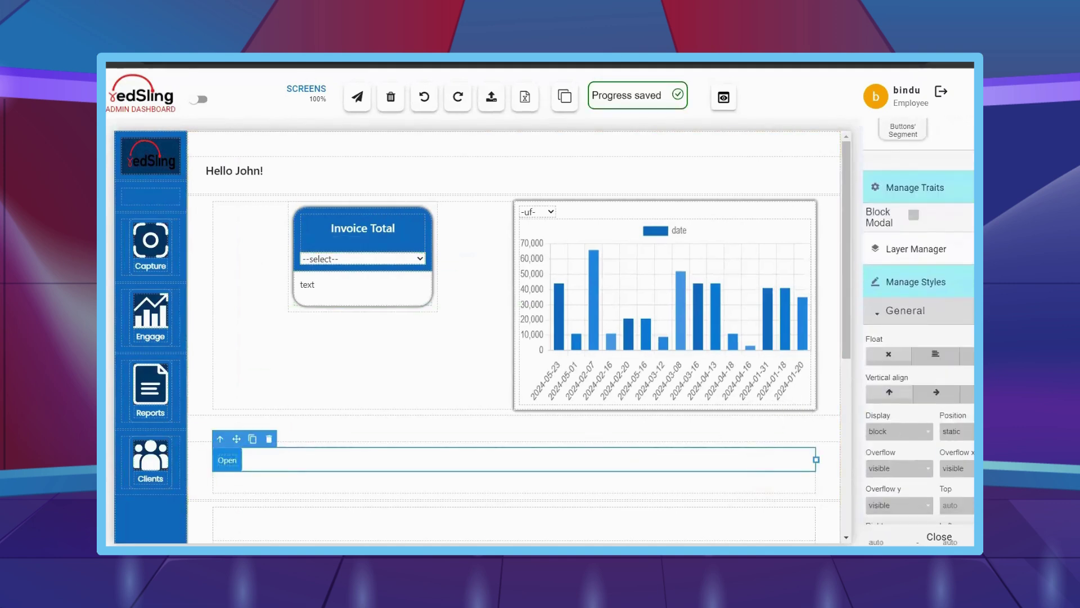
left_click(966, 355)
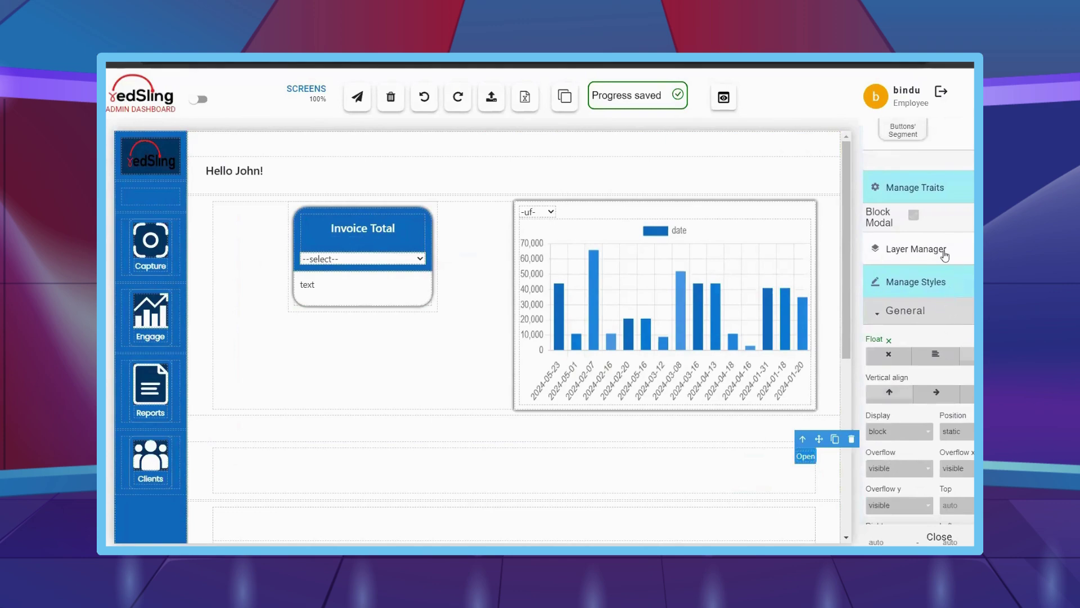
left_click(945, 256)
left_click(914, 483)
left_click(938, 504)
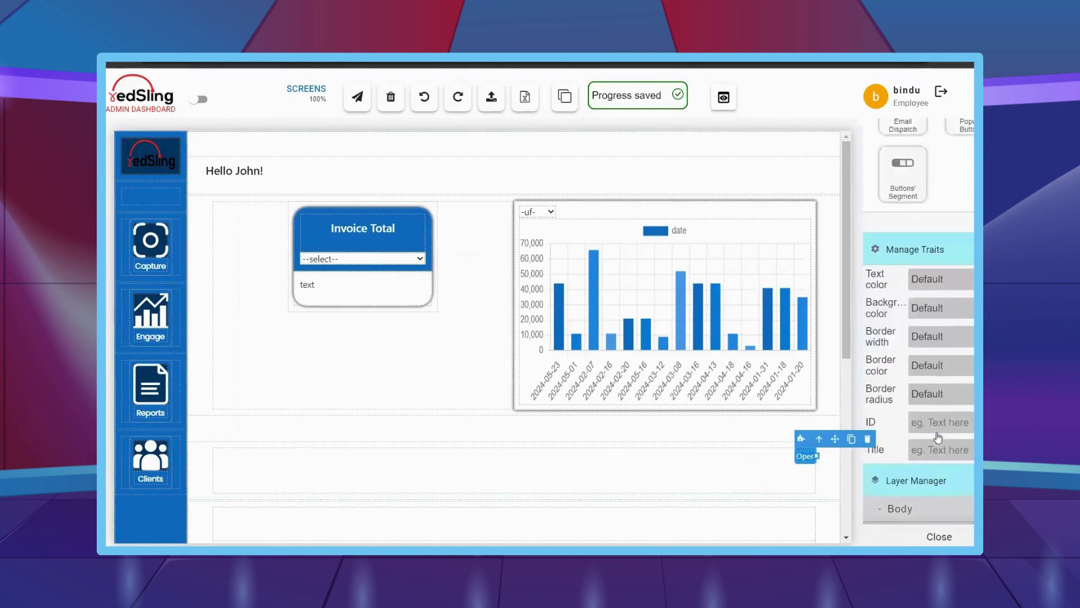
scroll(938, 438, "down", 5)
scroll(937, 438, "down", 7)
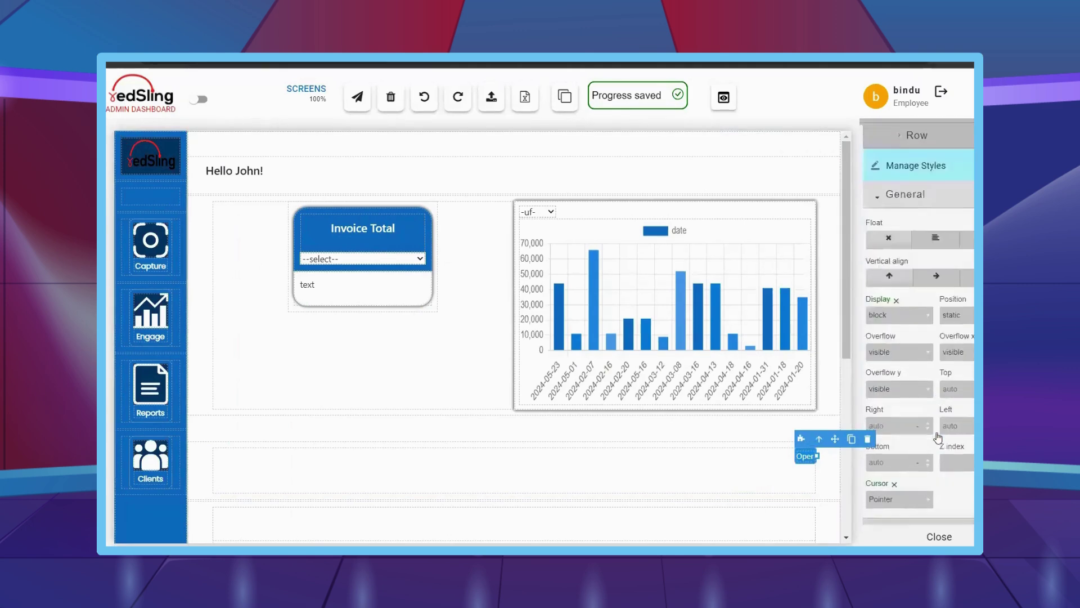
left_click(893, 374)
type("150")
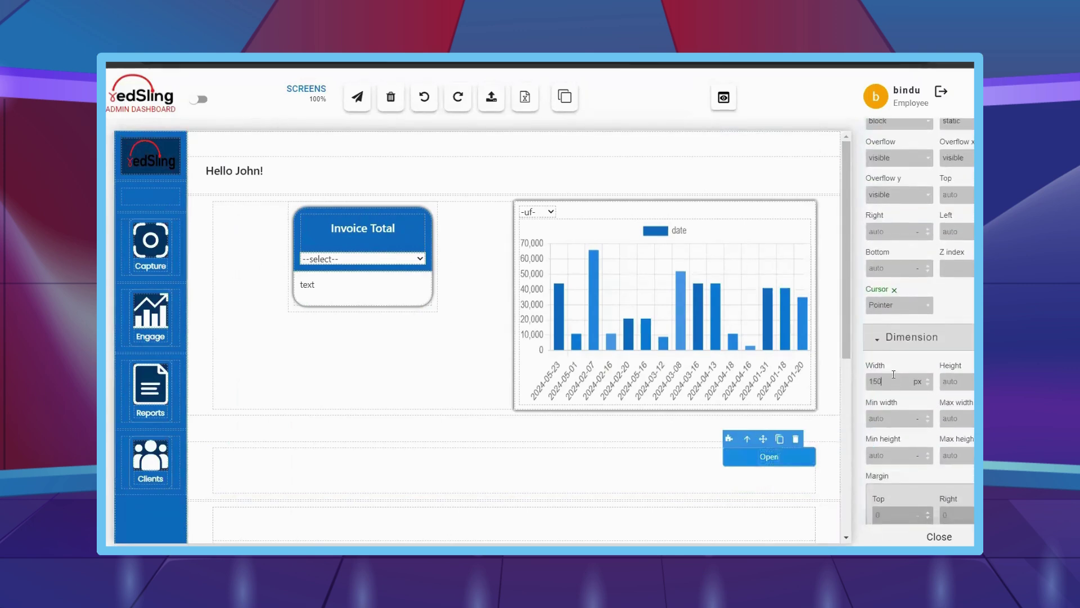
- Rename the button's label from Open to Add Contact
scroll(898, 394, "down", 4)
scroll(901, 406, "down", 10)
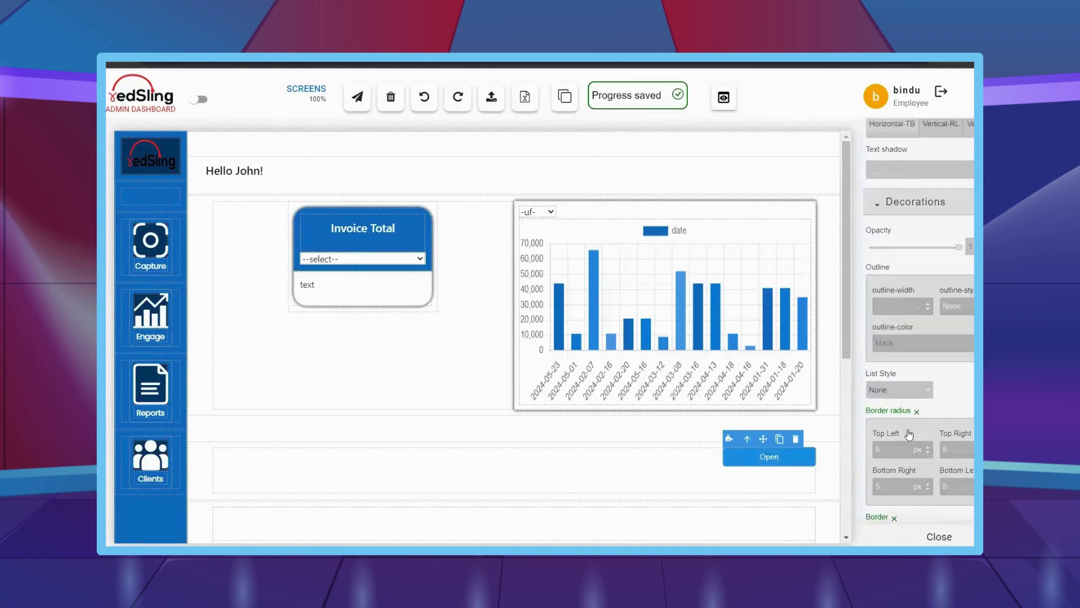
double_click(896, 448)
scroll(922, 366, "down", 5)
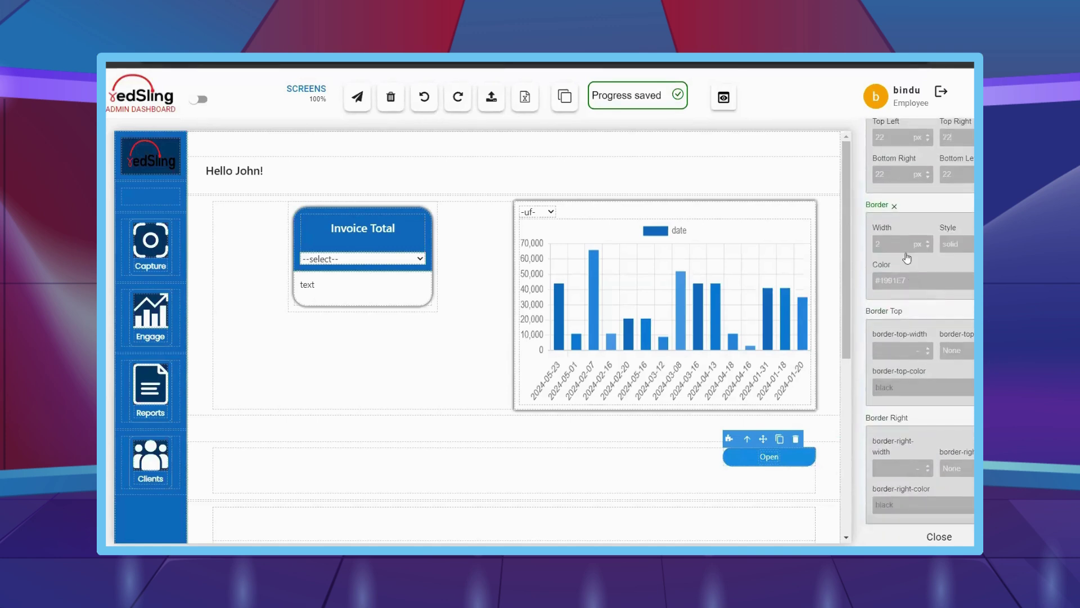
scroll(928, 371, "down", 10)
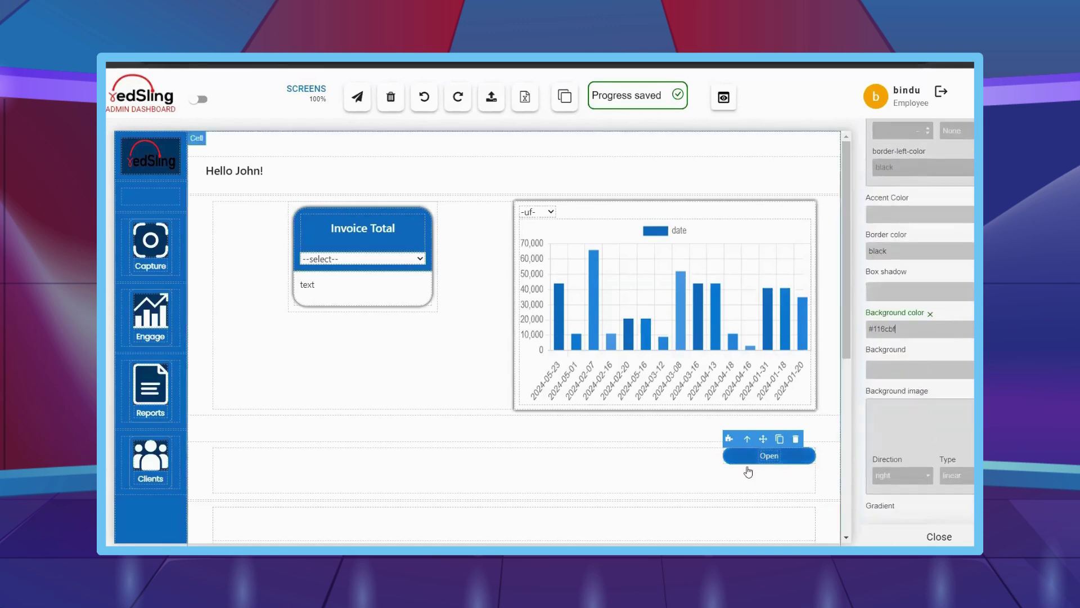
left_click(767, 455)
double_click(767, 456)
type("Add Contact")
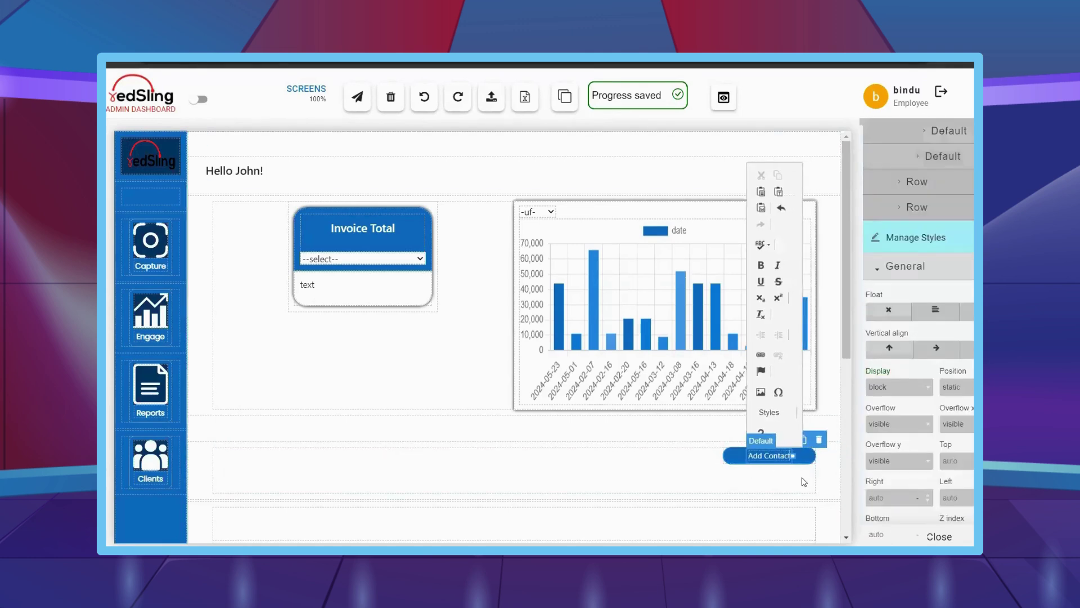
left_click(723, 472)
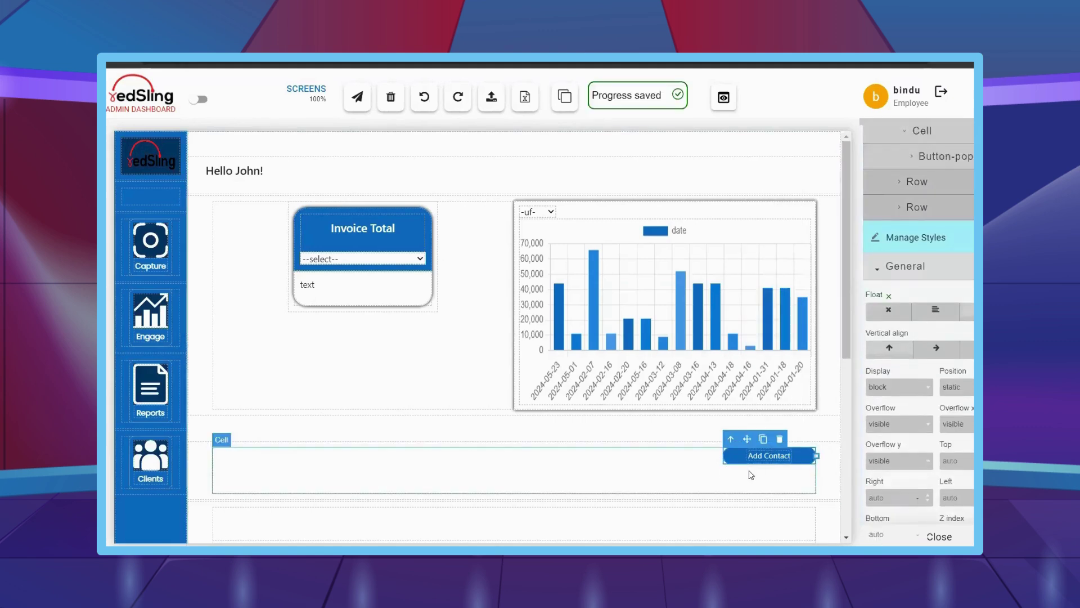
- Set the height of the cell holding the button to auto
left_click(750, 476)
scroll(965, 369, "down", 3)
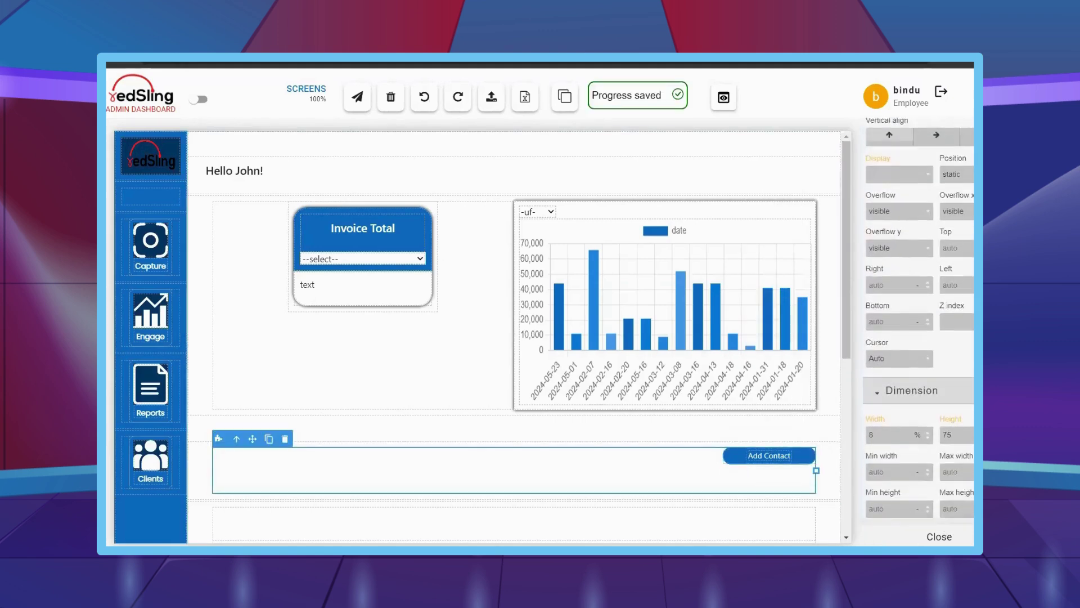
left_click(966, 370)
type("auto")
key("Return")
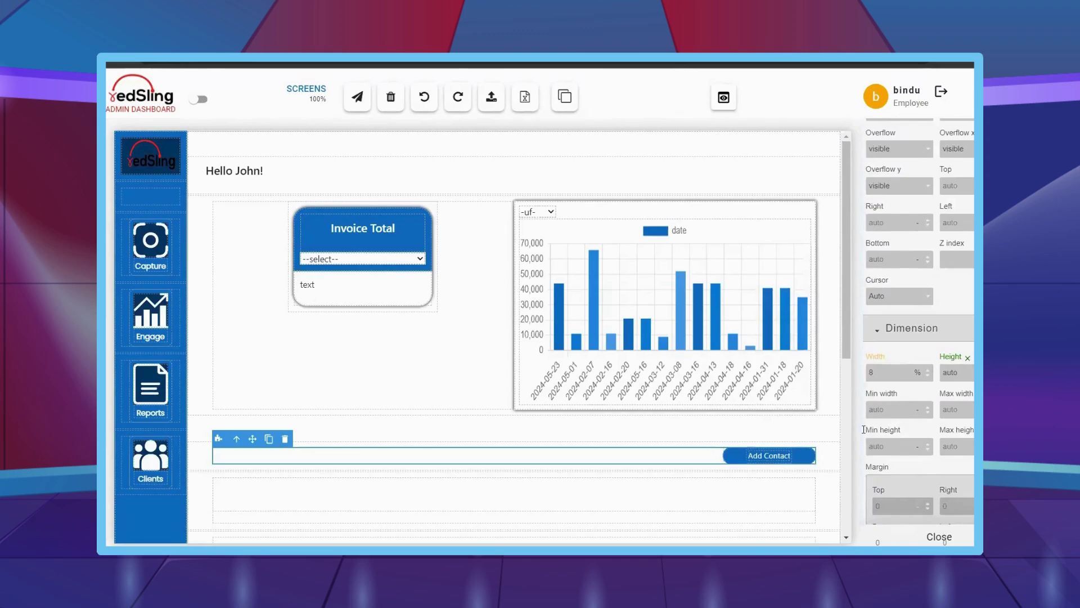
left_click(731, 462)
scroll(947, 296, "up", 8)
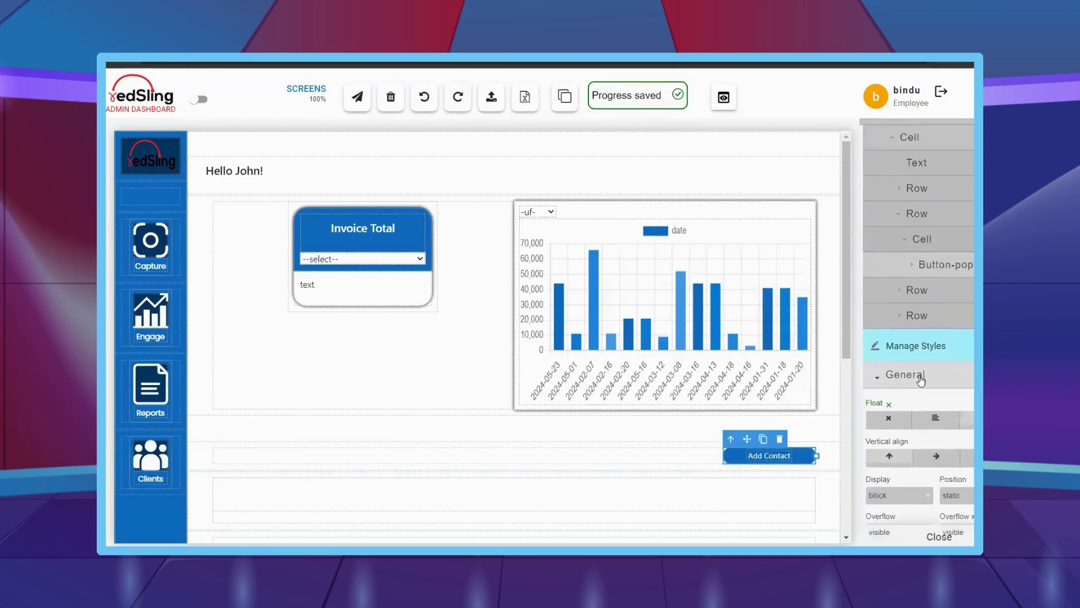
left_click(933, 277)
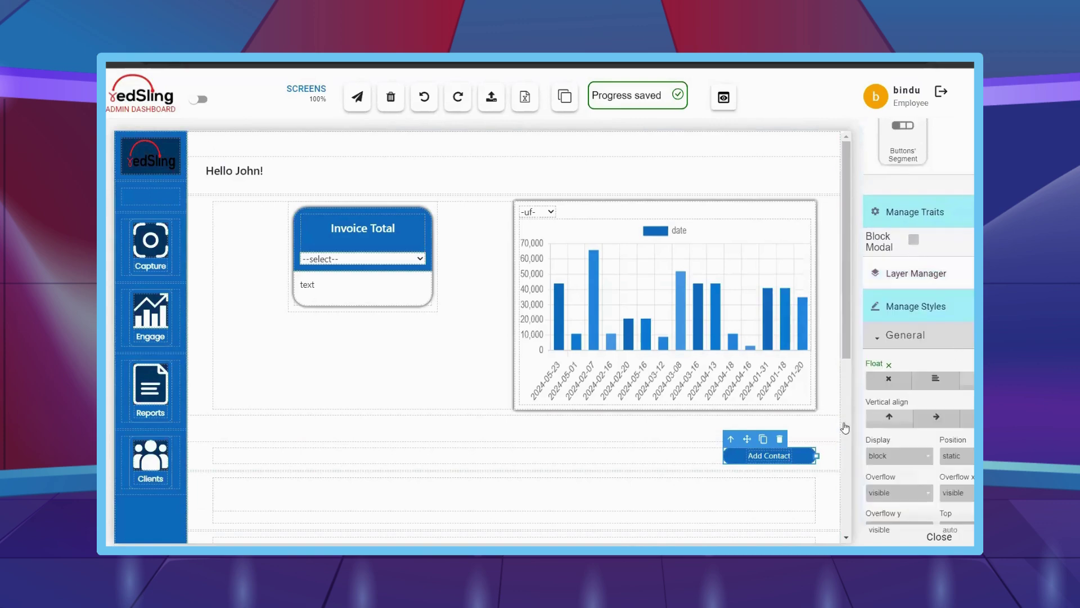
- Add a Lead Details text element in the empty row below the button
scroll(475, 405, "down", 1)
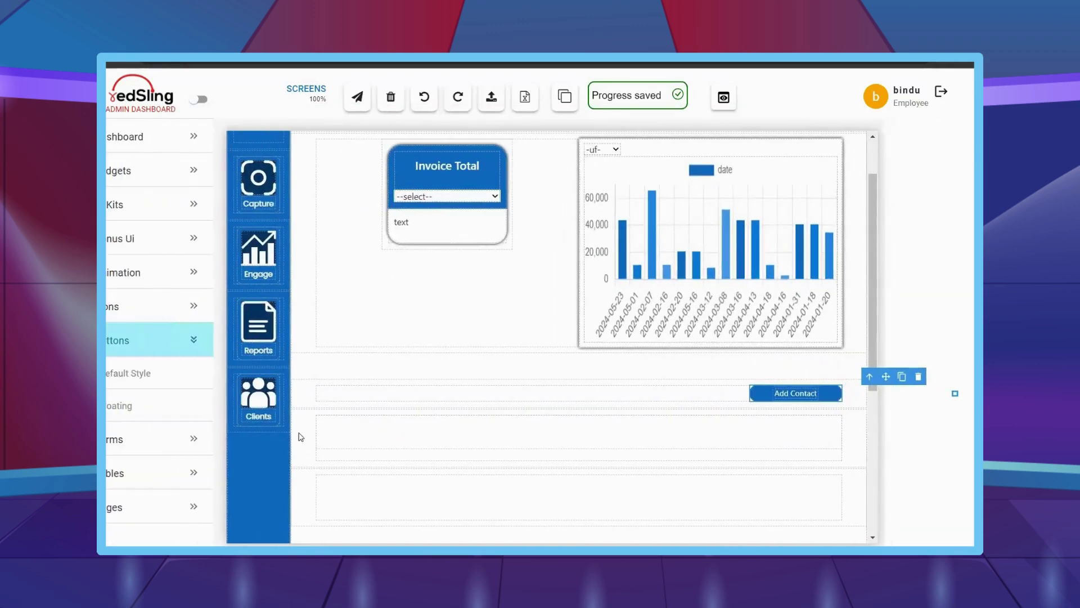
double_click(300, 432)
type("Lead Details")
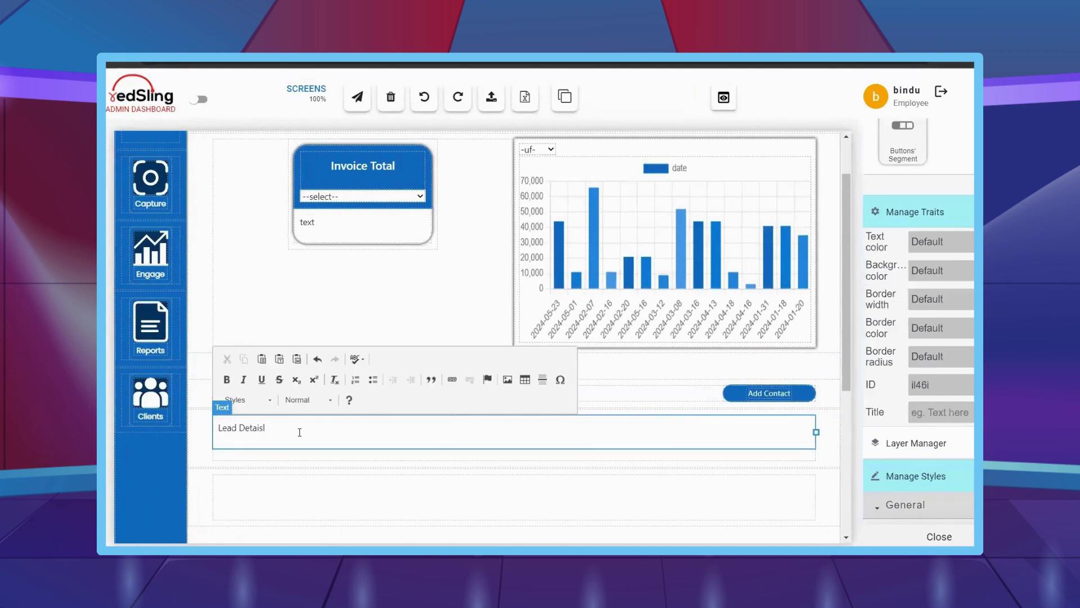
left_click(323, 513)
left_click(299, 427)
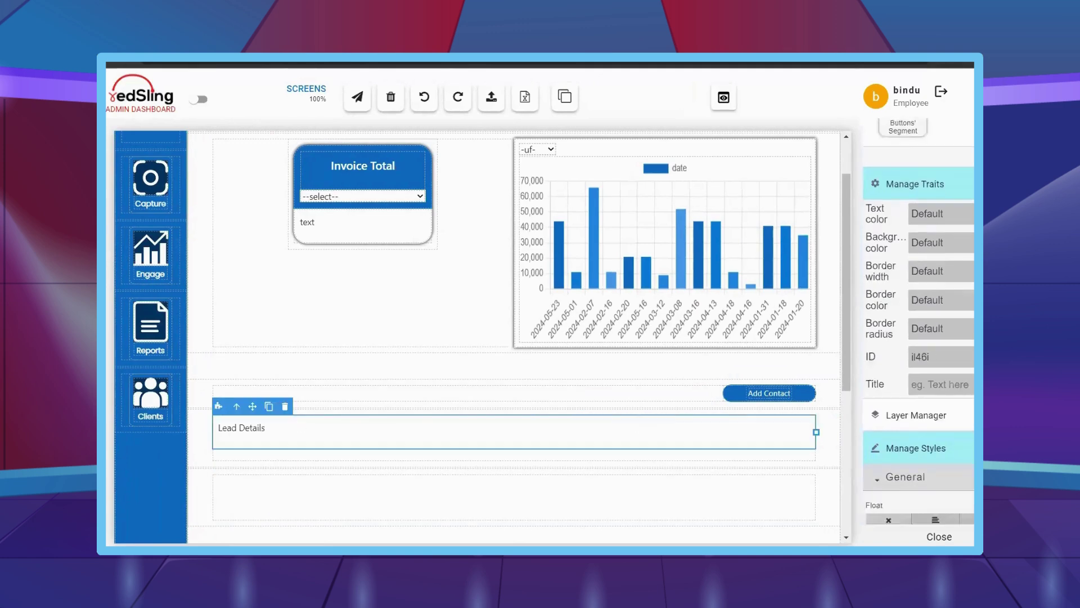
- Make the Lead Details heading 18 px and semi-bold
scroll(951, 373, "down", 4)
scroll(951, 374, "down", 1)
scroll(945, 382, "down", 8)
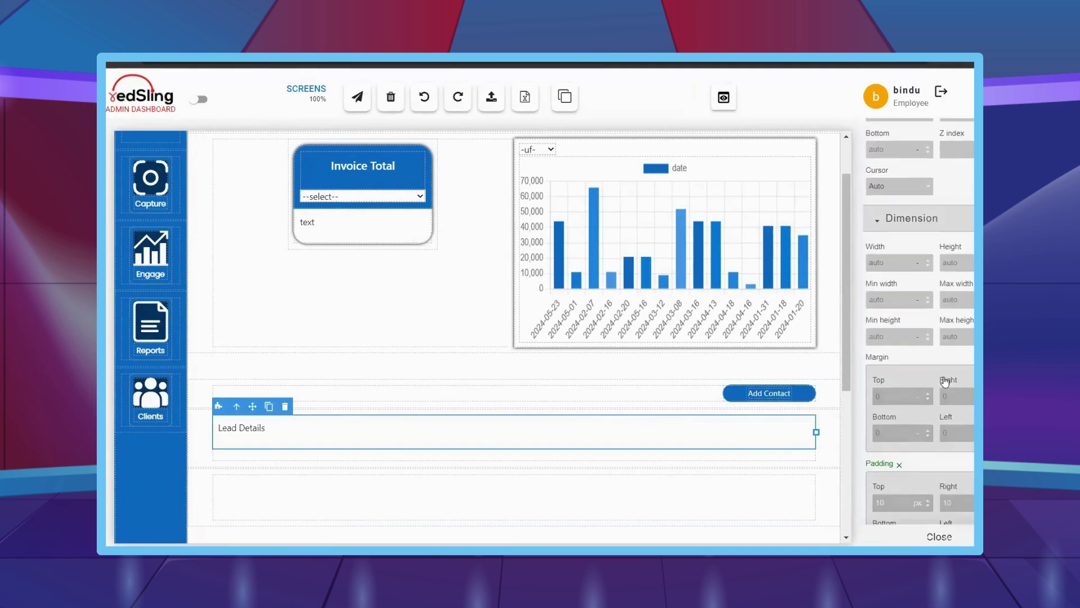
left_click(902, 460)
type("1")
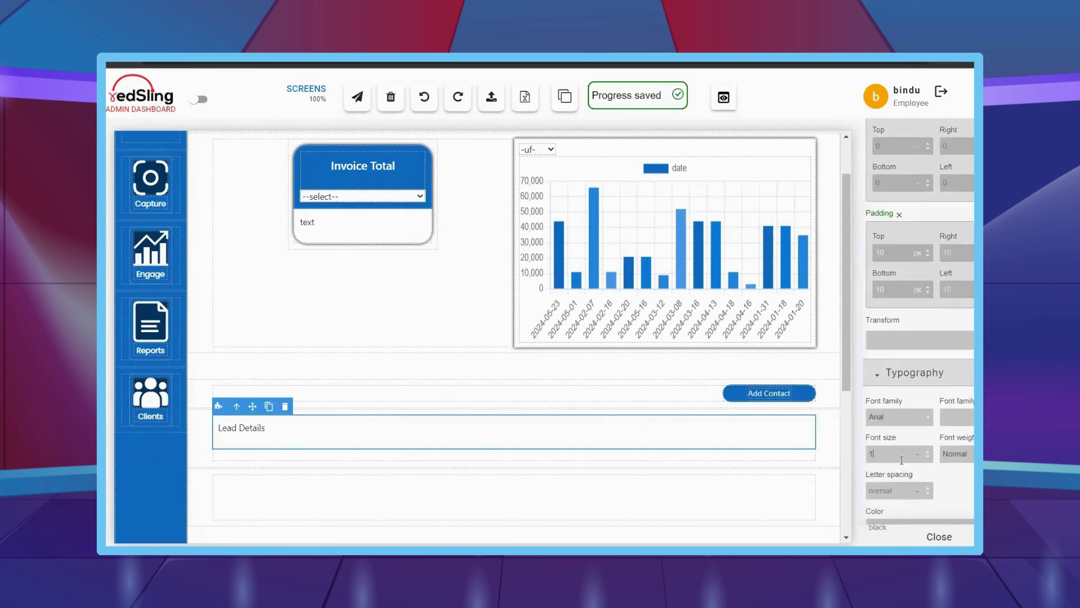
type("8")
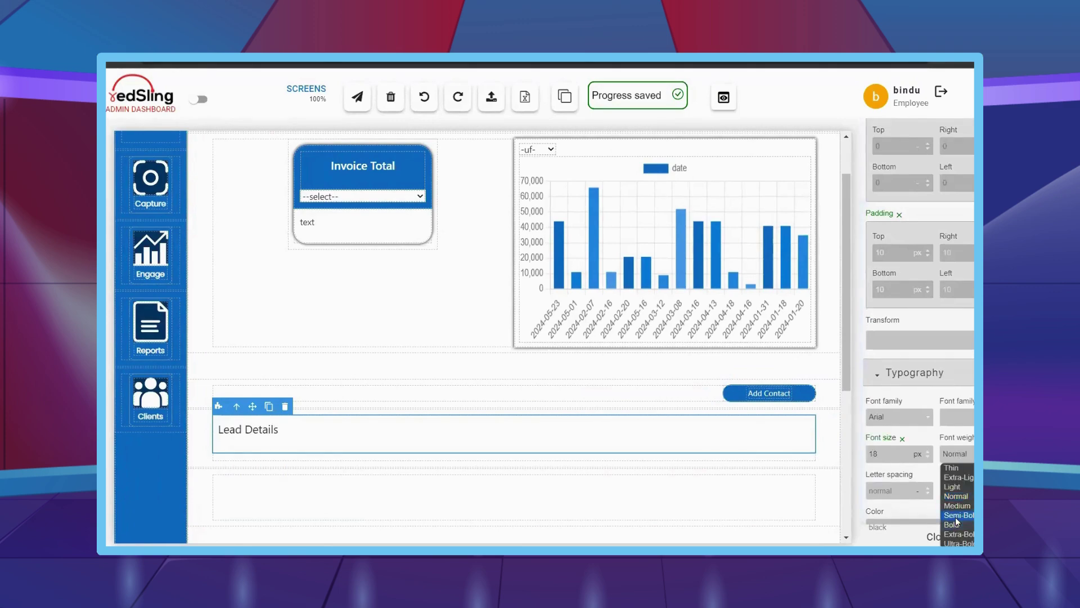
left_click(957, 516)
- Give the heading white text on a #116cbf blue background
scroll(905, 344, "down", 3)
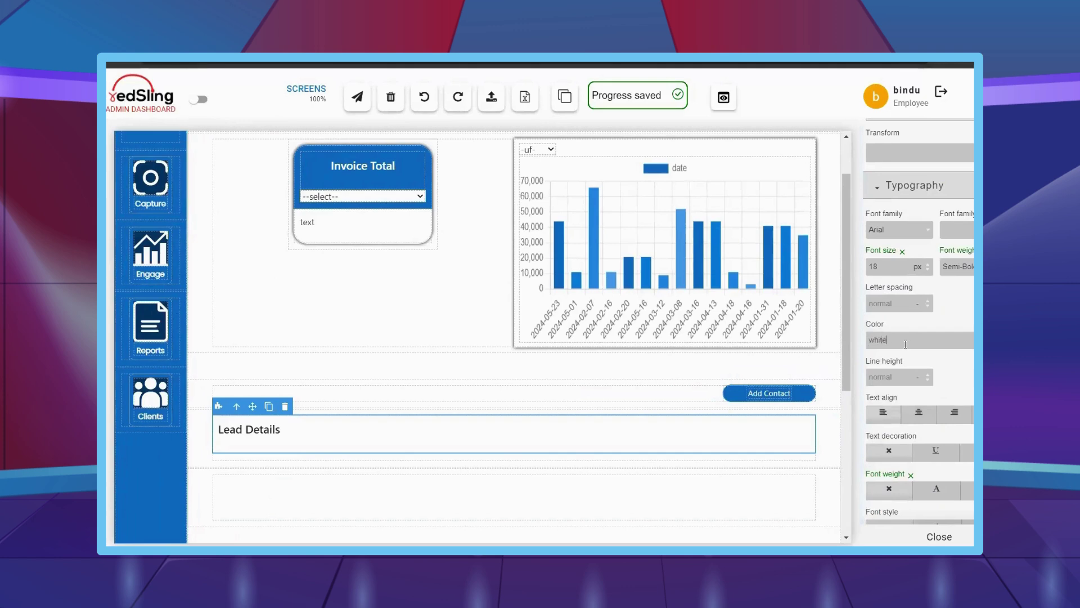
scroll(905, 344, "down", 10)
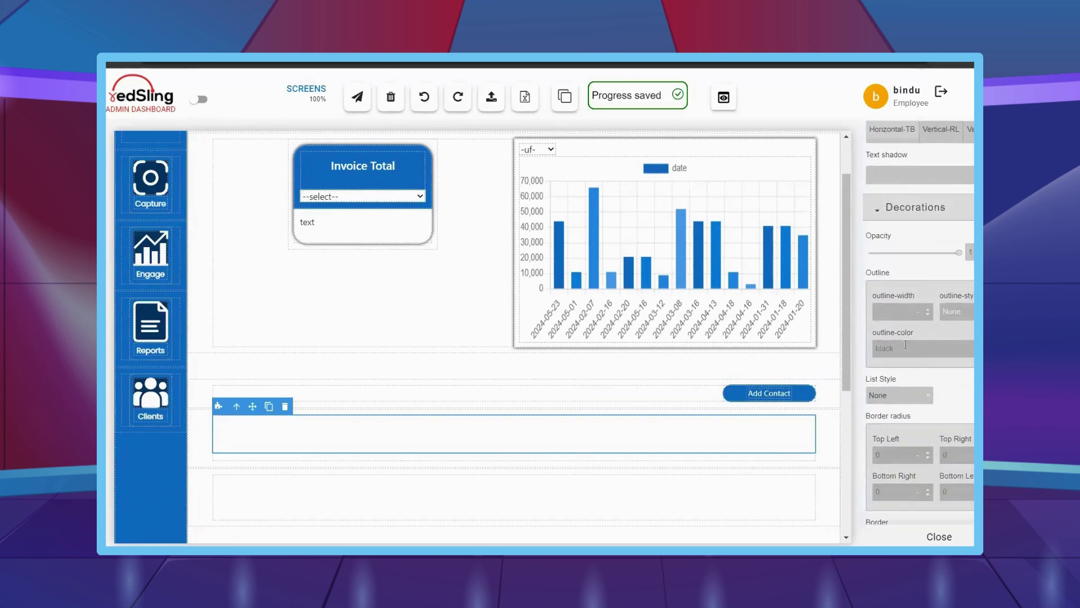
scroll(906, 349, "down", 8)
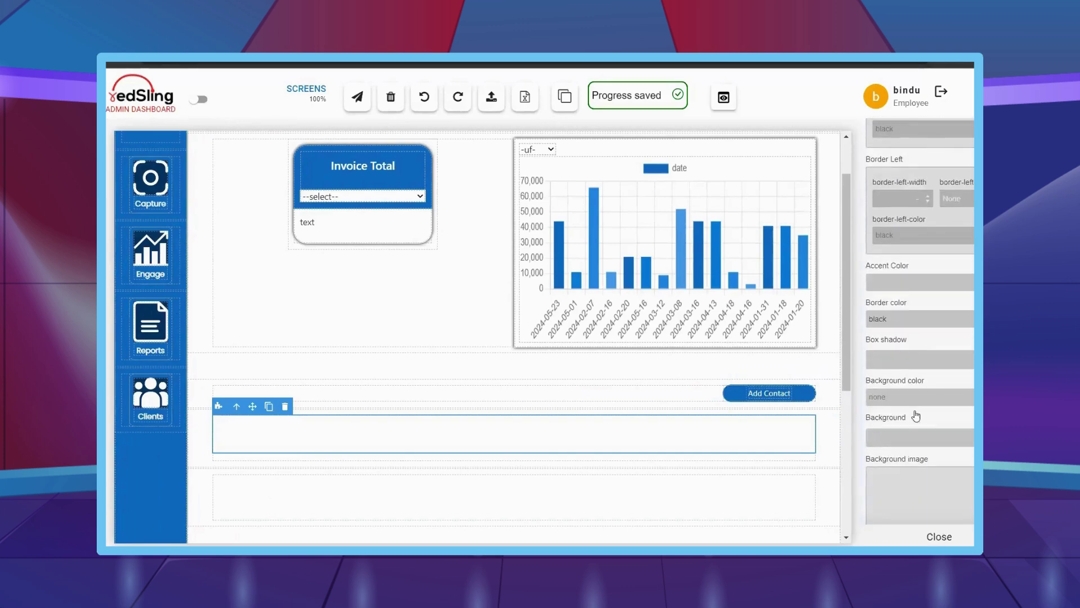
key("Return")
left_click(939, 536)
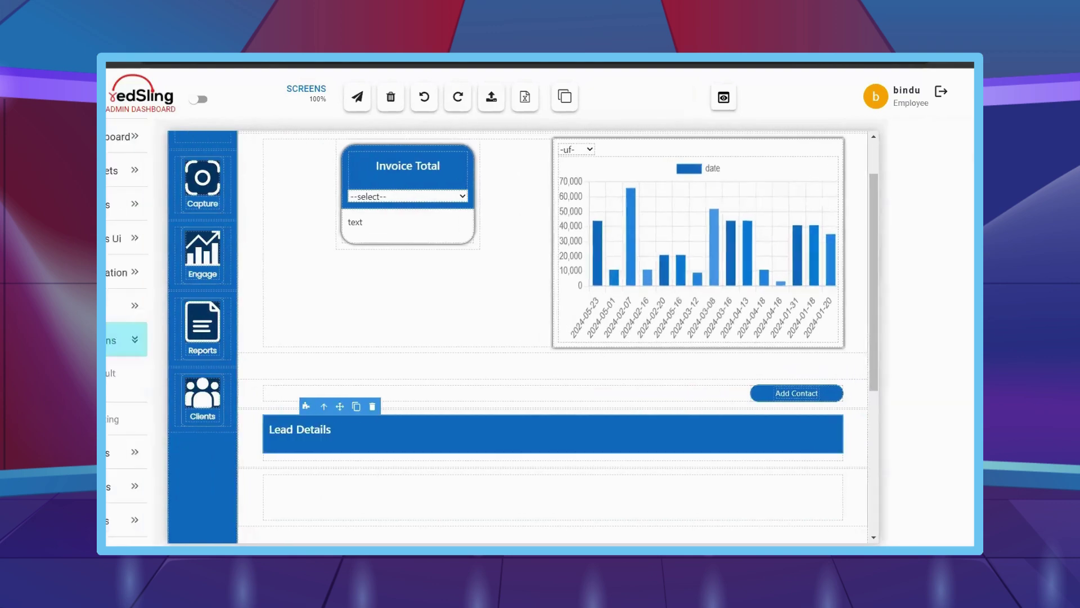
left_click(254, 462)
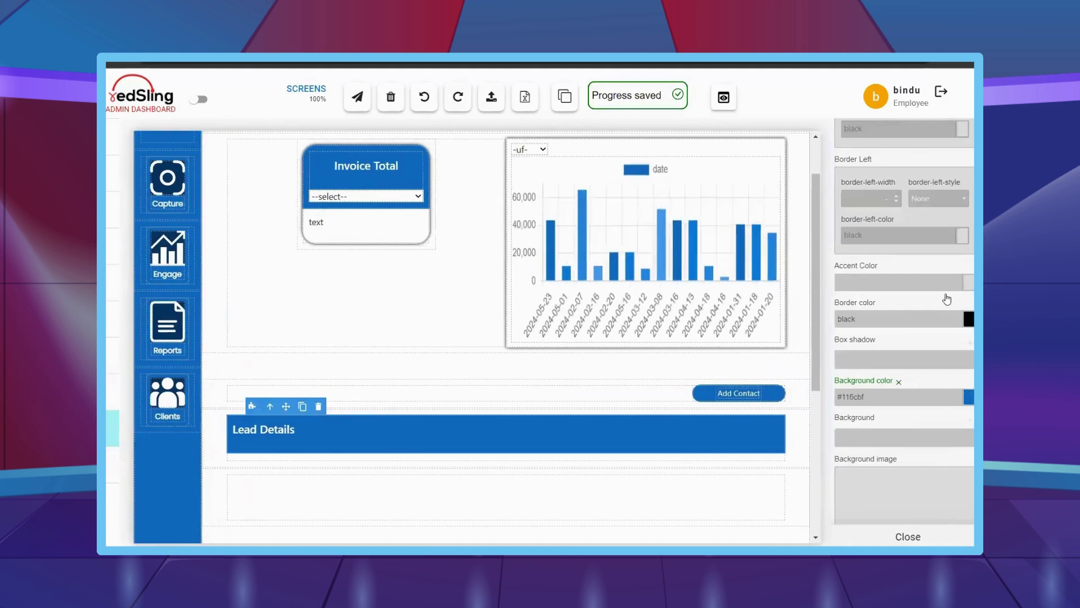
scroll(944, 288, "up", 8)
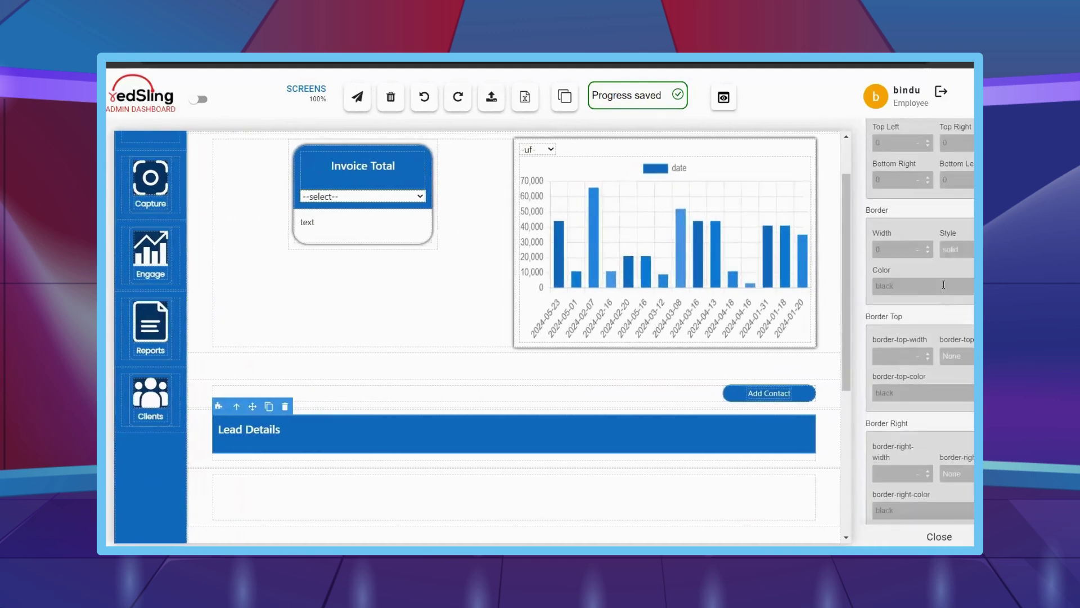
scroll(944, 289, "down", 15)
scroll(929, 246, "up", 8)
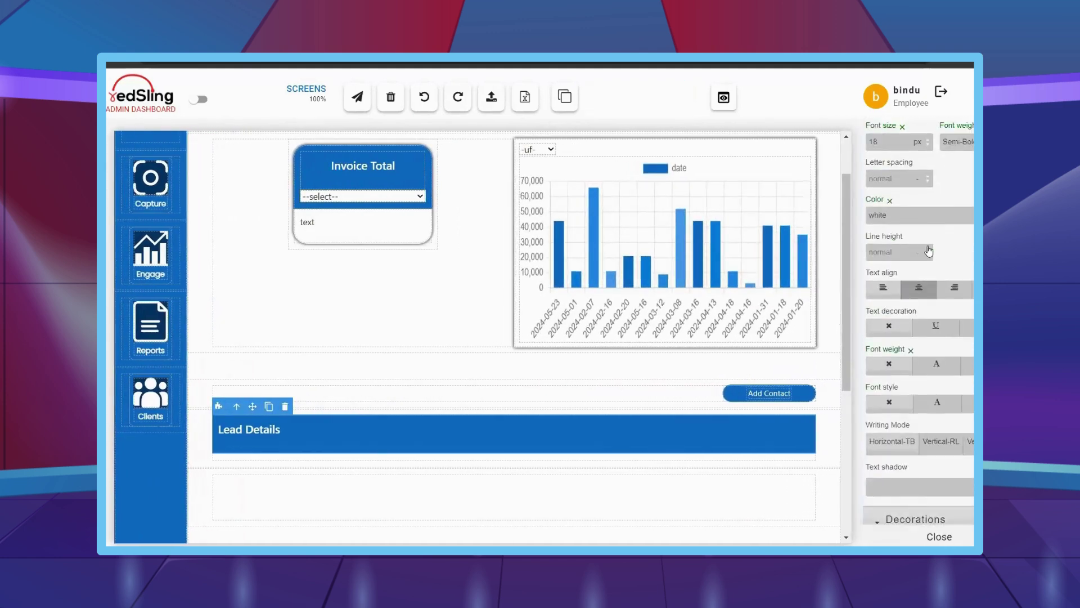
scroll(928, 246, "up", 10)
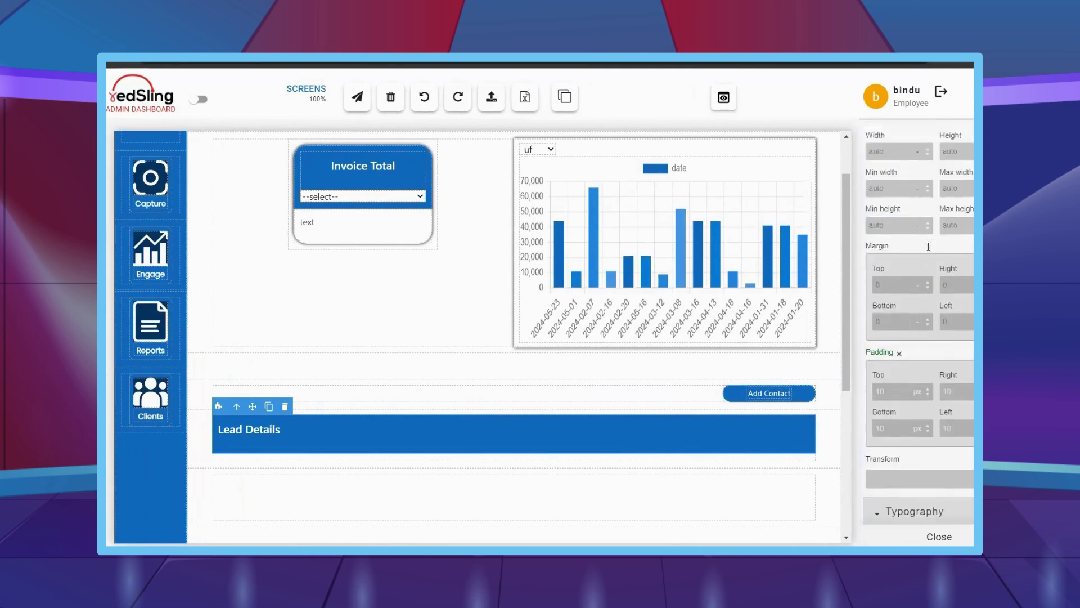
scroll(928, 247, "up", 5)
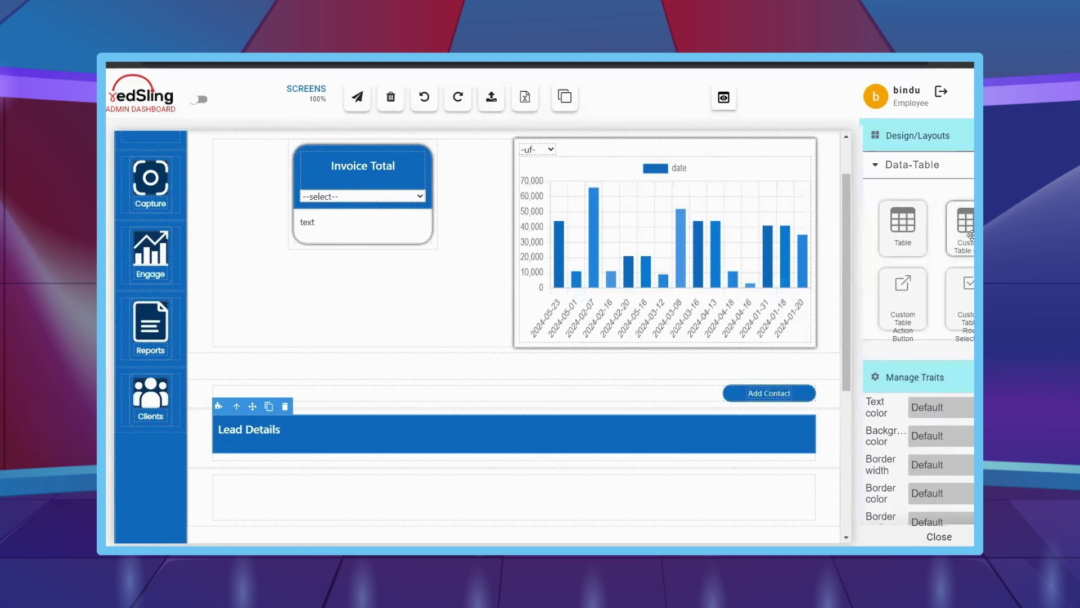
- Drop a custom table under the Lead Details heading and add two header columns
left_click_drag(963, 225, 251, 459)
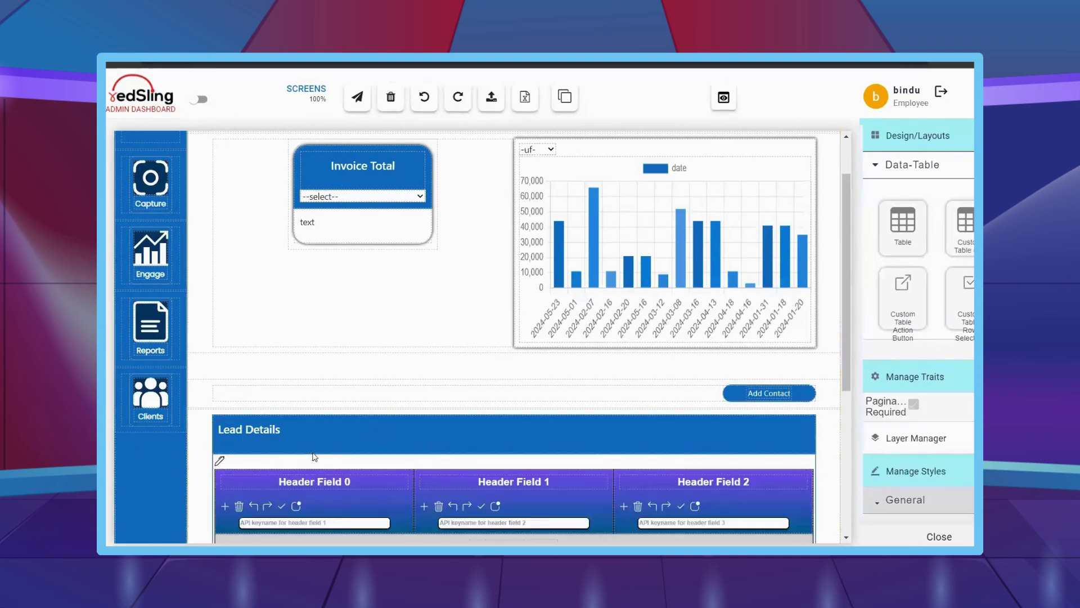
scroll(382, 392, "down", 1)
scroll(382, 393, "down", 1)
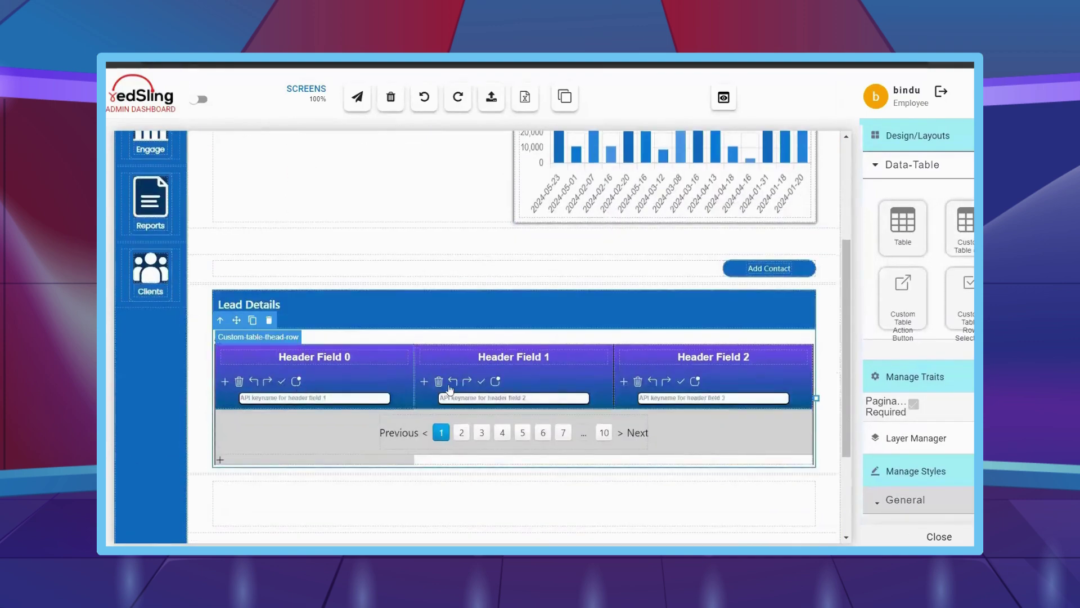
left_click(624, 382)
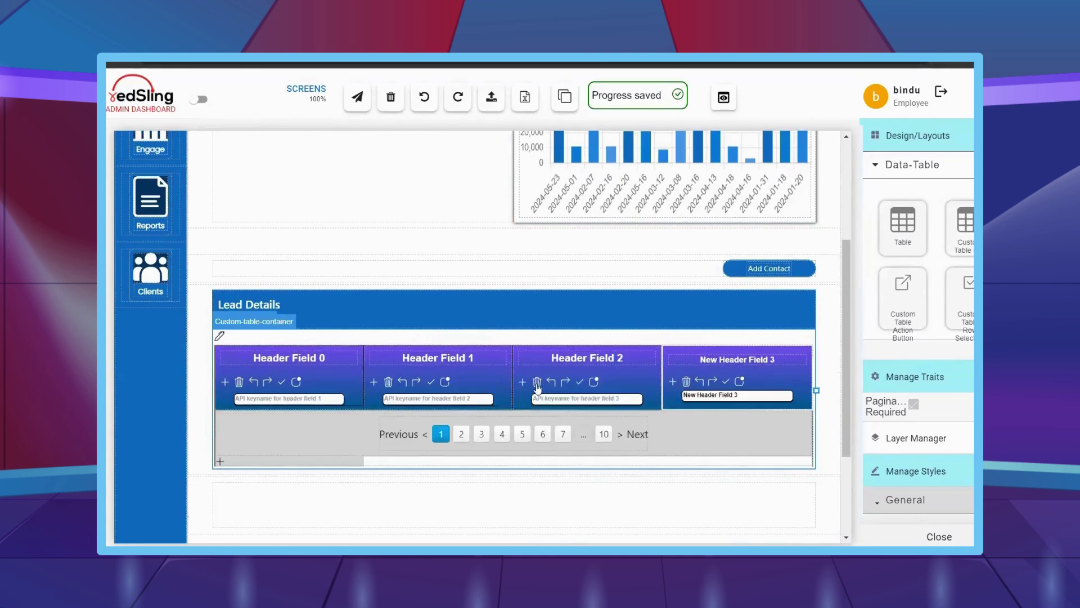
left_click(540, 381)
- Delete Header Fields 0 and 1, add three more columns, and bring up API Table Plotting settings
left_click(254, 382)
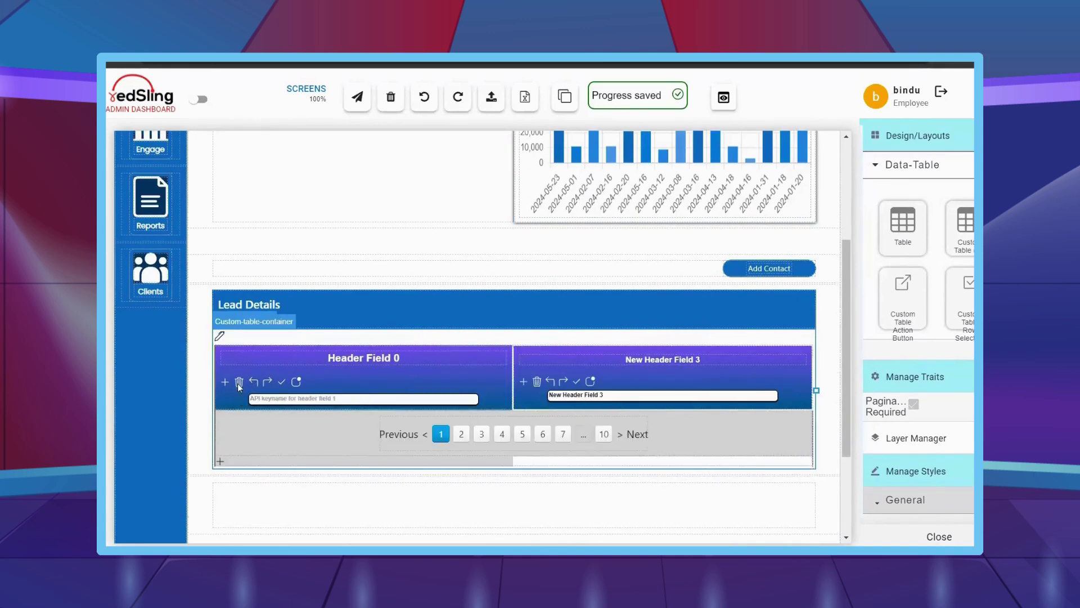
left_click(239, 382)
left_click(226, 381)
left_click(226, 380)
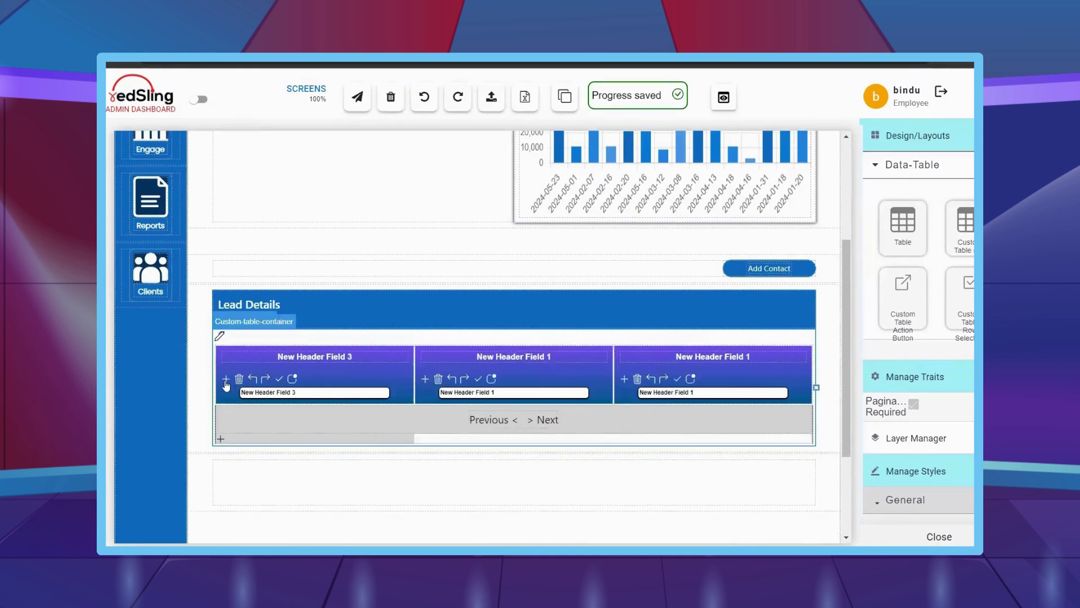
left_click(226, 380)
left_click(226, 380)
left_click(280, 359)
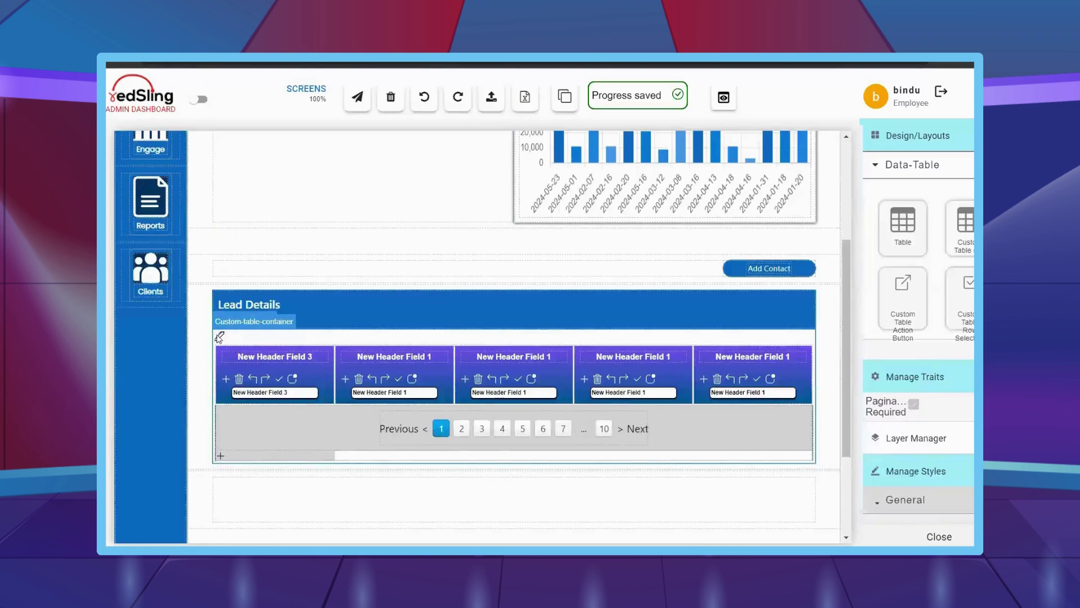
left_click(219, 336)
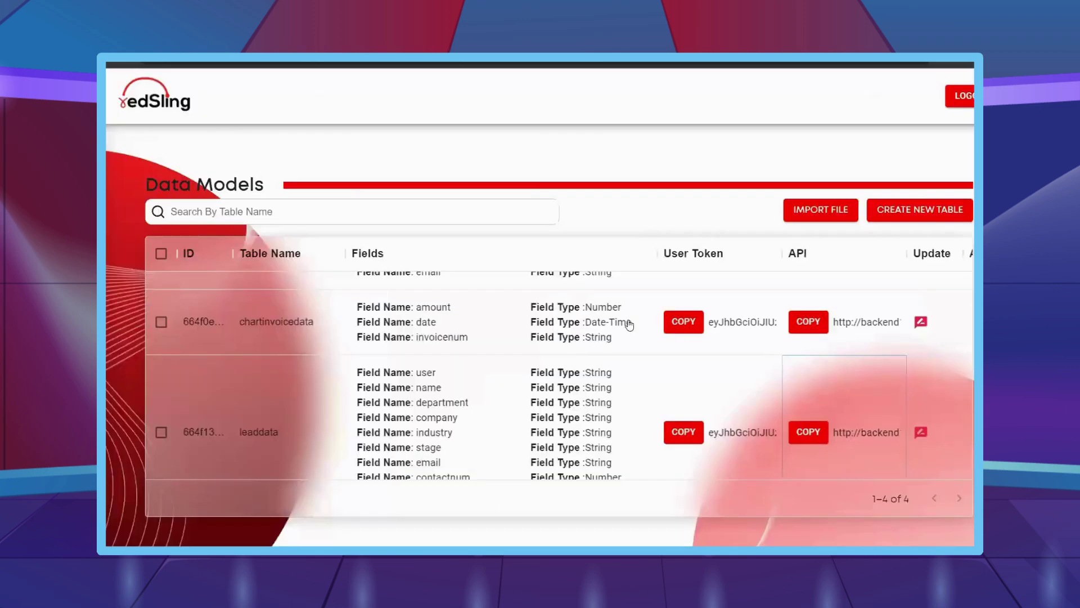
- Plot the table via GET, using the copied leaddata user token as bearer token
left_click(683, 432)
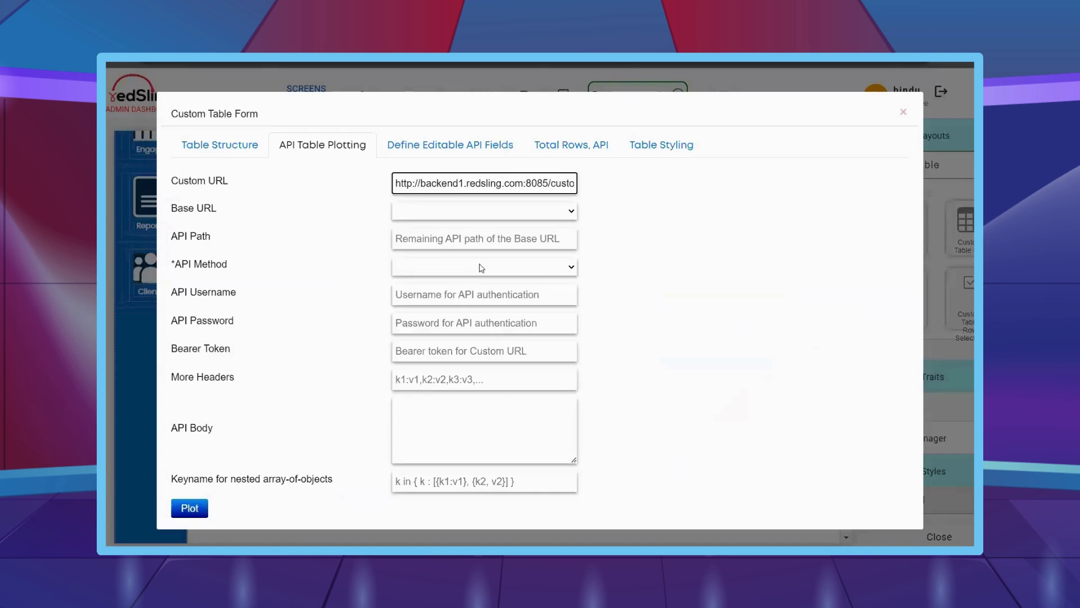
left_click(483, 265)
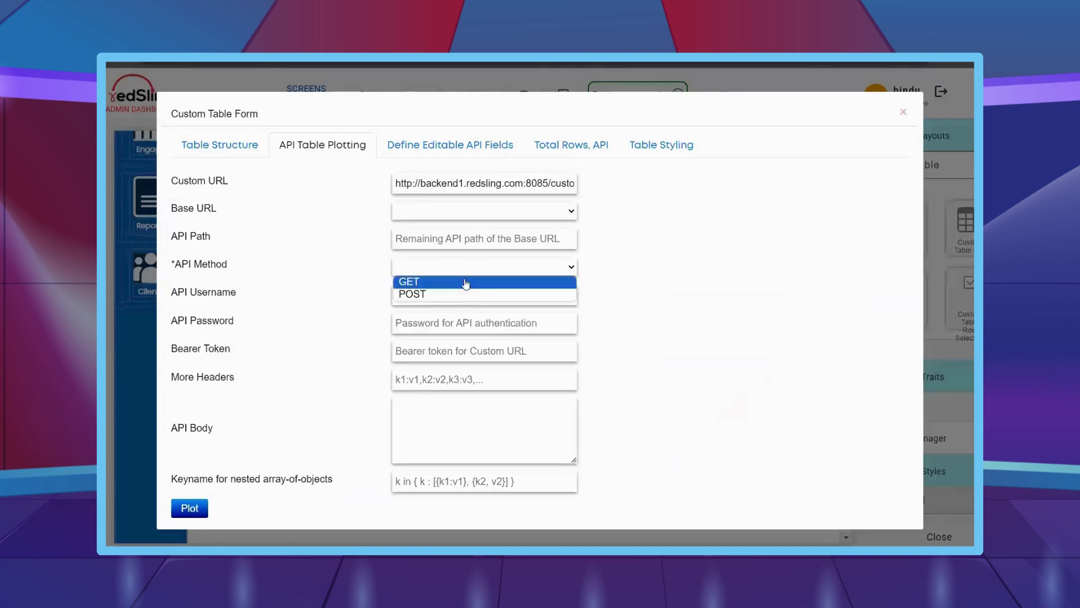
left_click(465, 280)
left_click(440, 350)
key("ctrl+v")
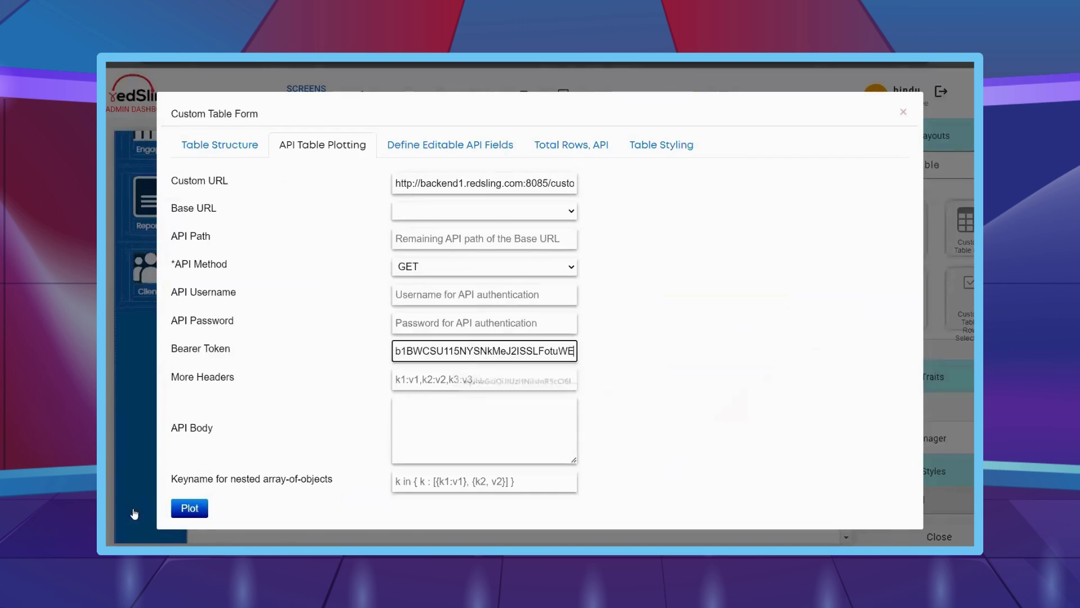
left_click(190, 508)
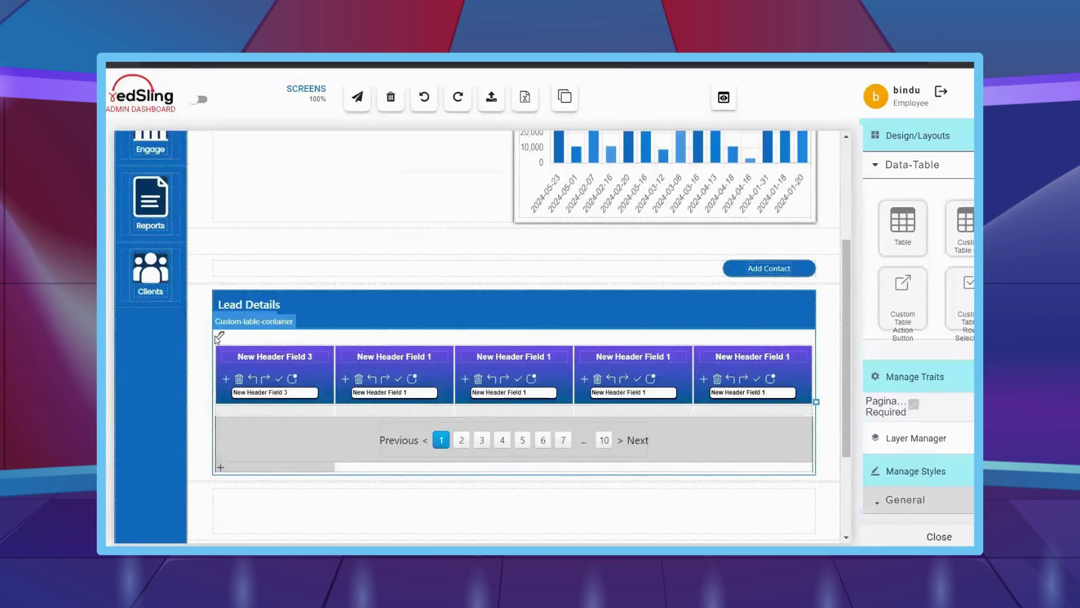
- Turn off table pagination and map the first two columns to name and department
left_click(220, 336)
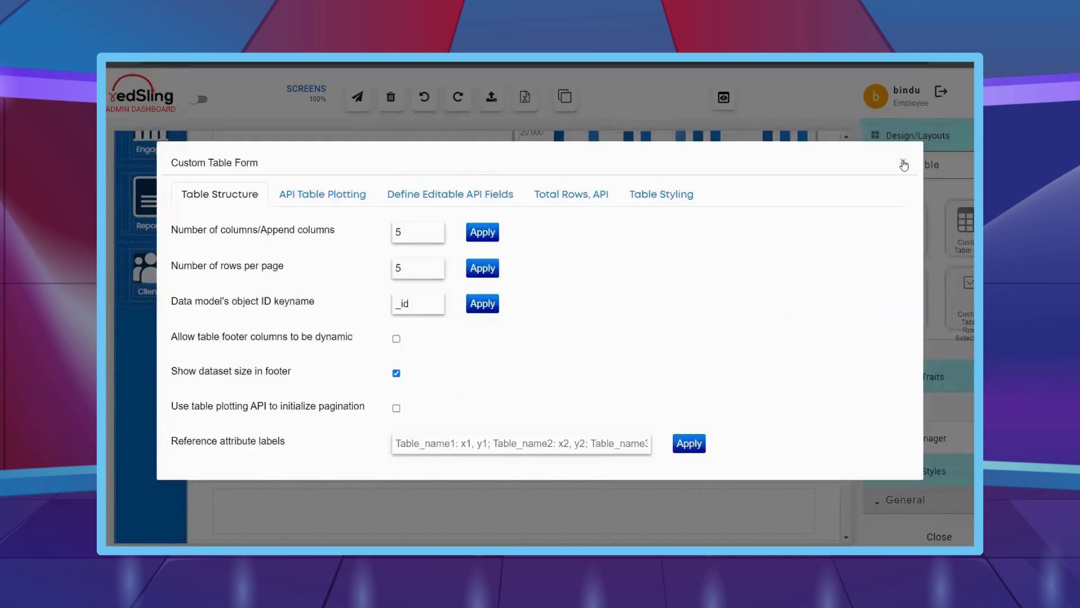
left_click(903, 163)
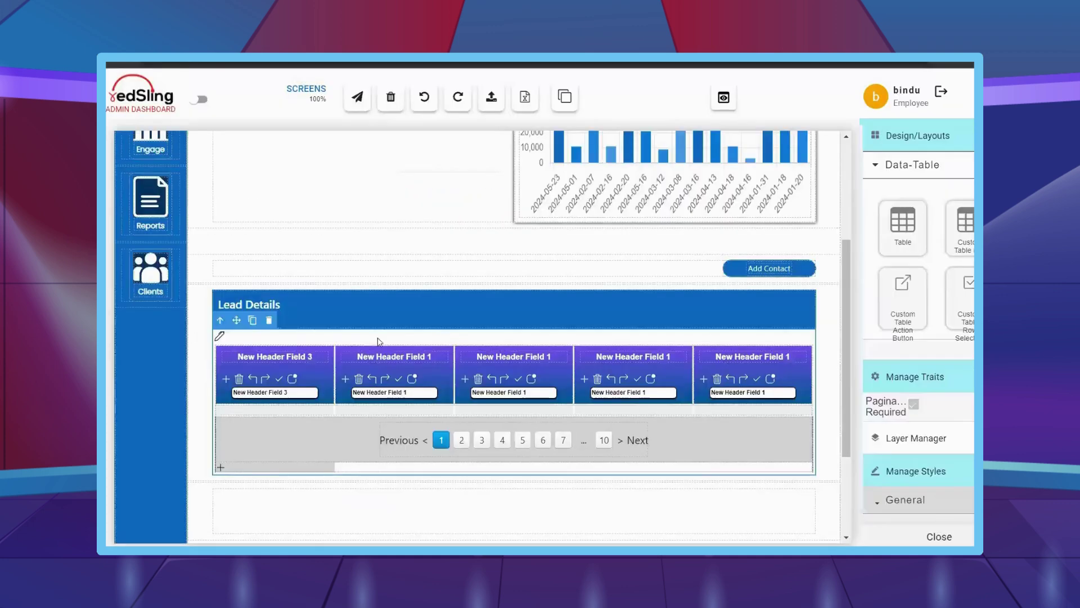
left_click(913, 405)
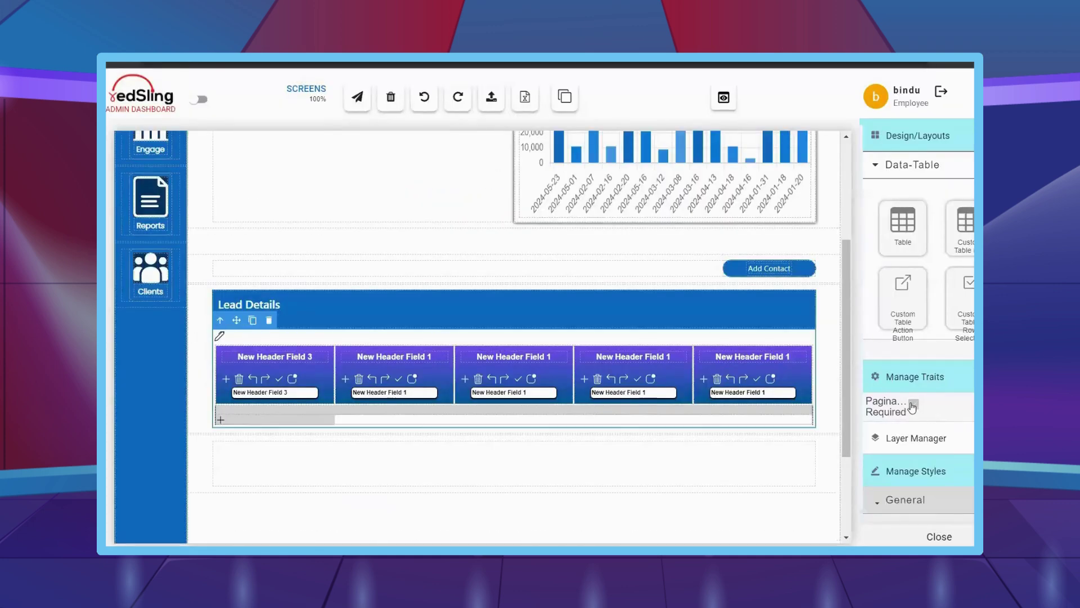
left_click(270, 392)
type("name")
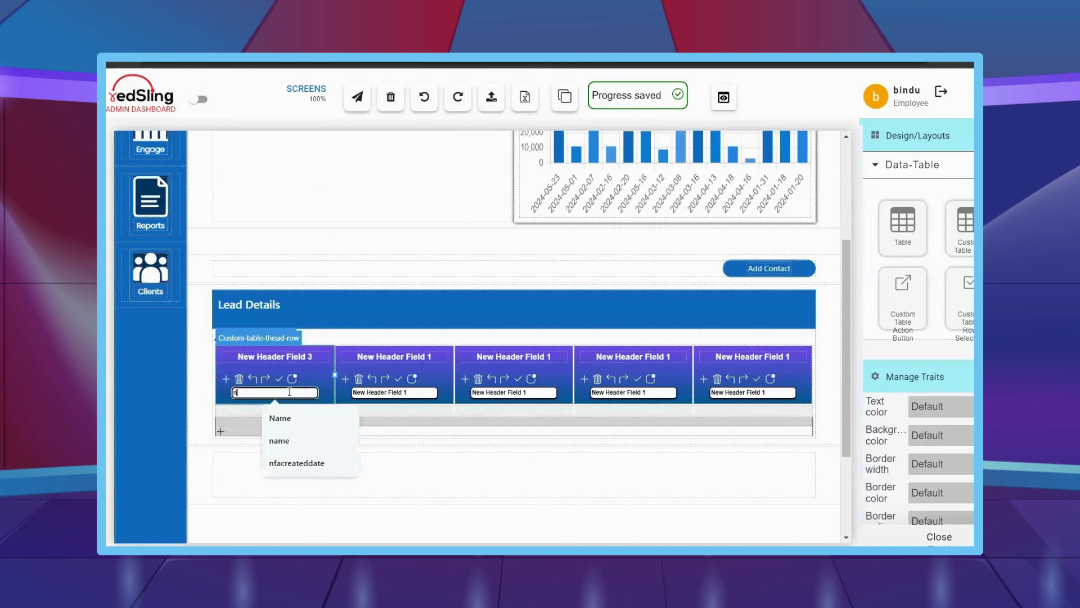
left_click(428, 392)
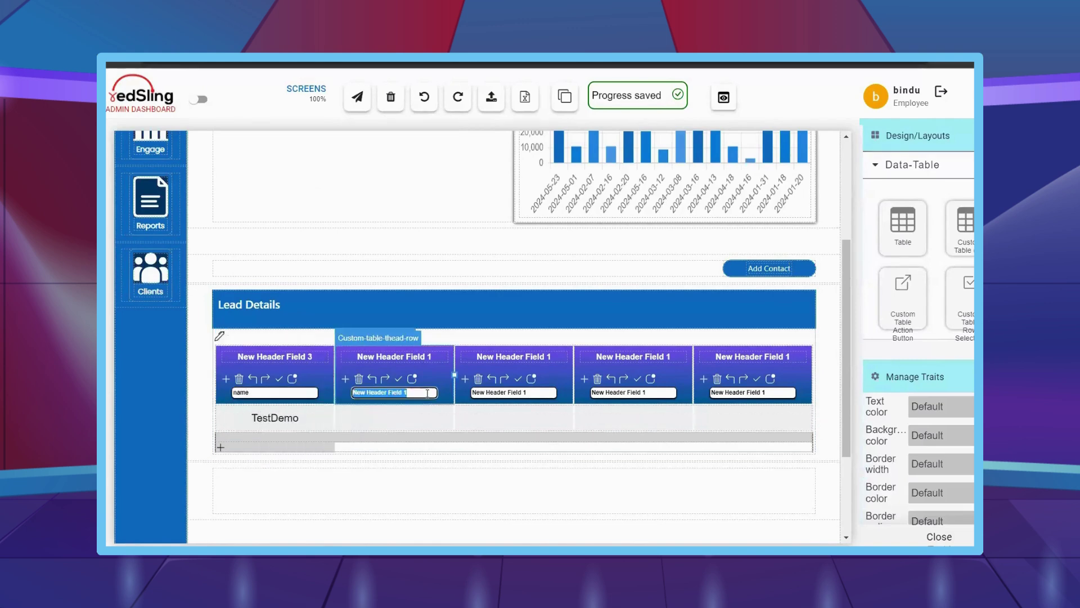
type("department")
- Map the third and fourth columns to company and email, and clear the fifth column's key
left_click(505, 392)
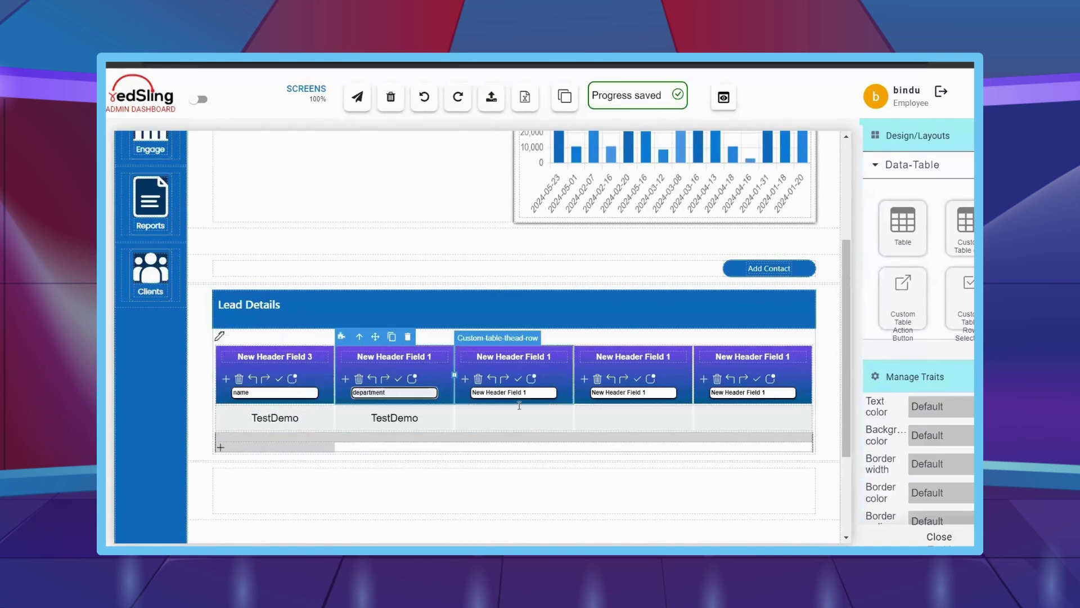
type("company")
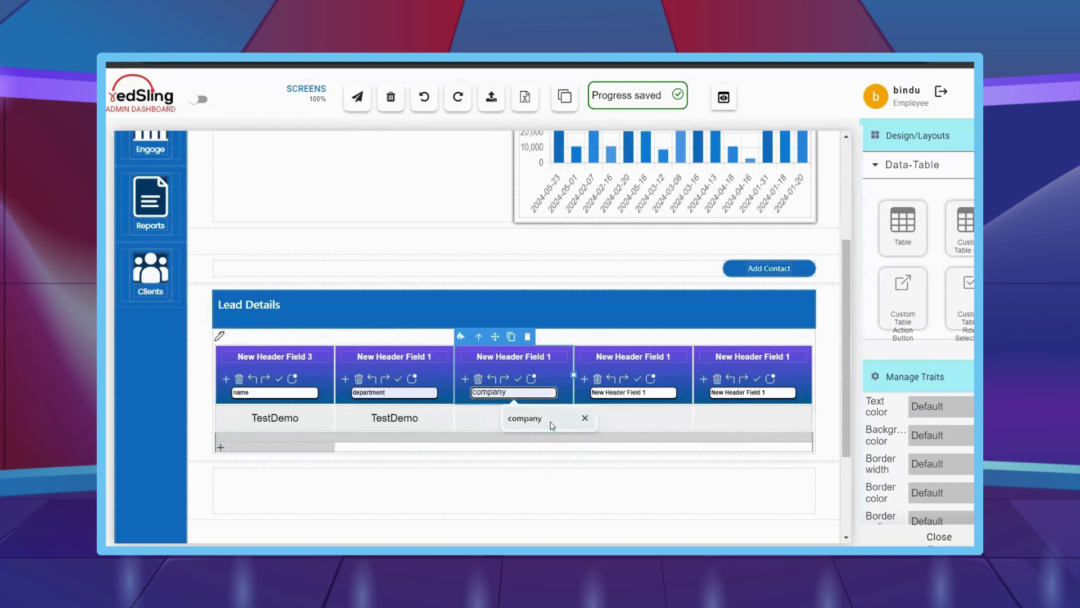
left_click(551, 426)
left_click(623, 392)
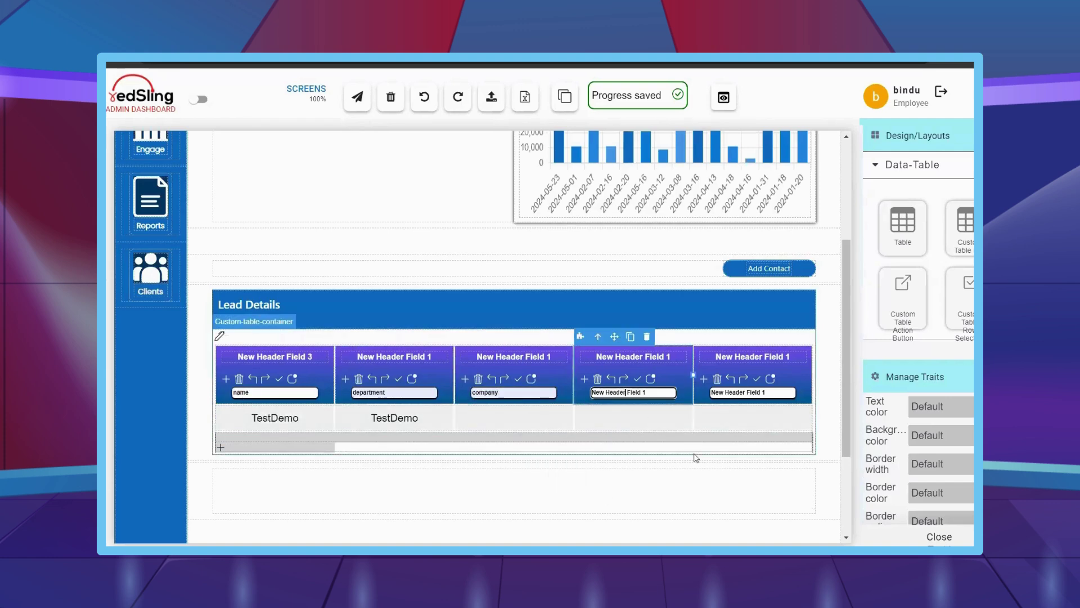
type("emai")
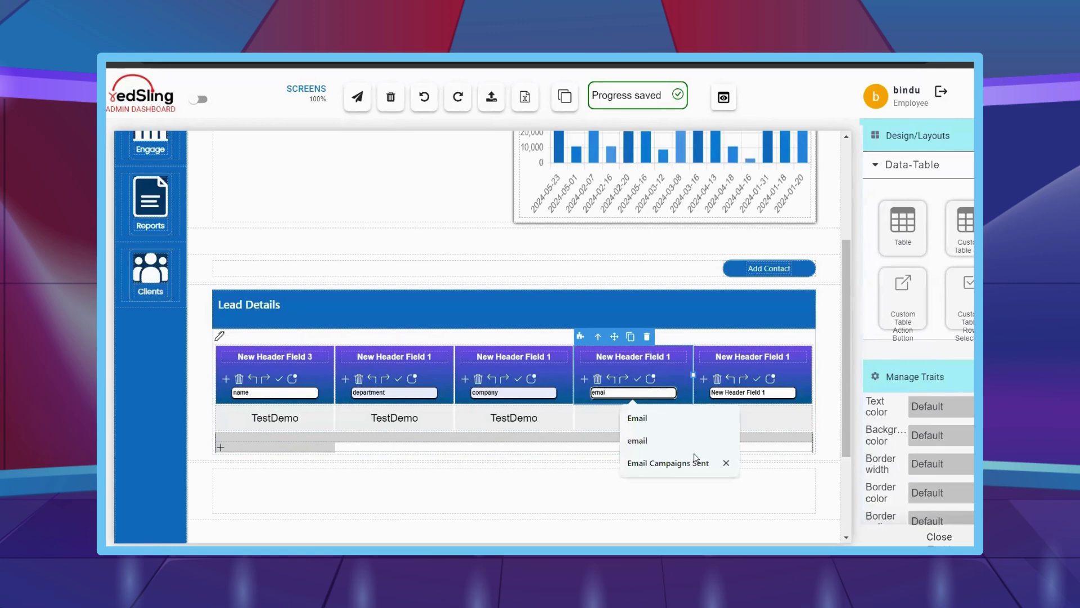
type("l")
left_click(753, 392)
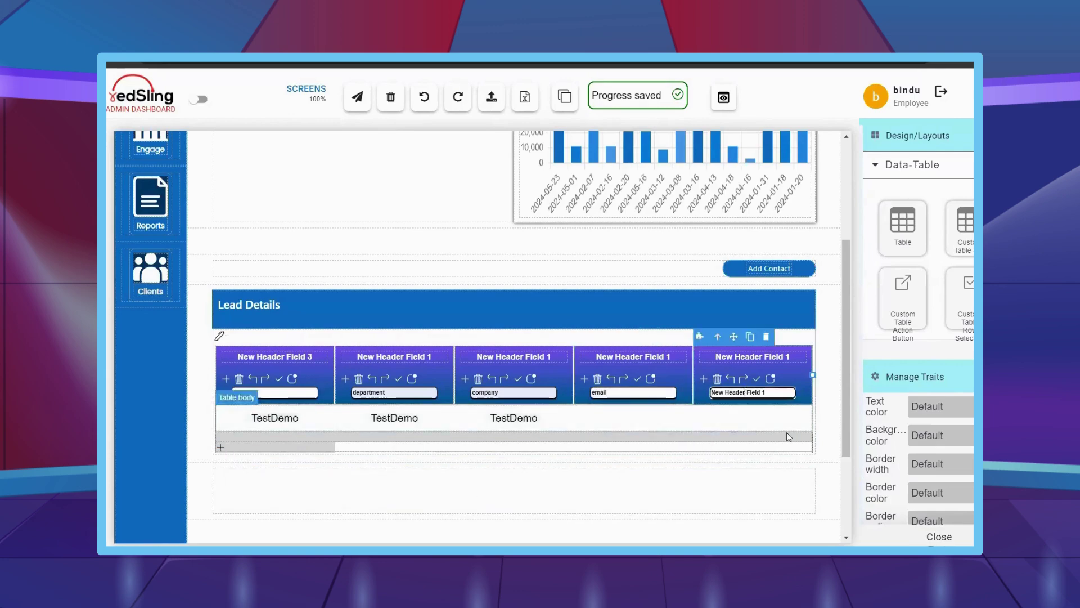
key("BackSpace")
- Rename the last three headers to Action - assign lead, Email and Company
triple_click(753, 356)
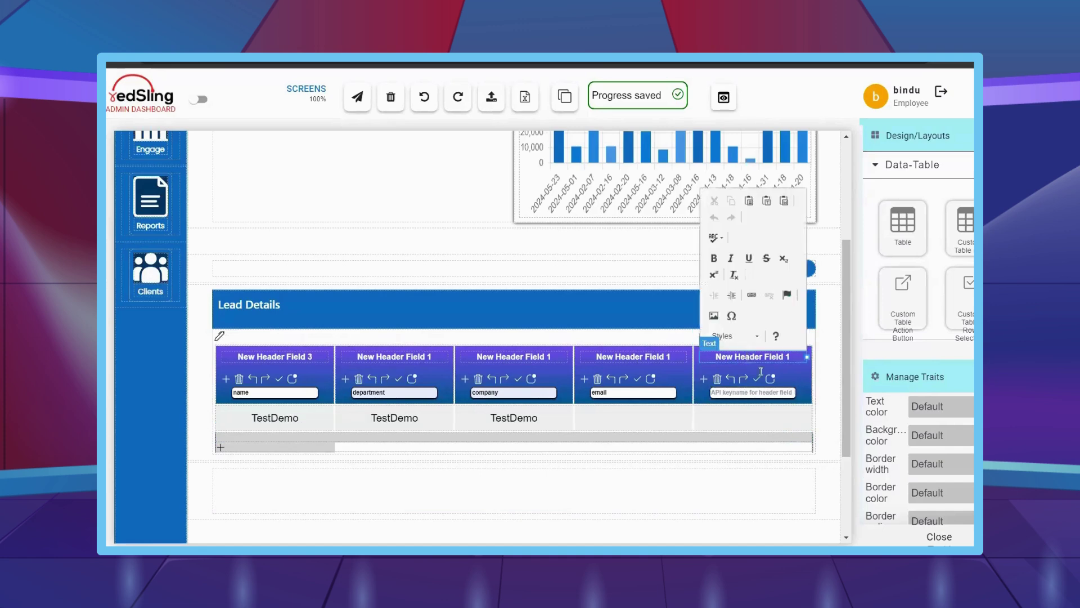
type("Action - assign lead")
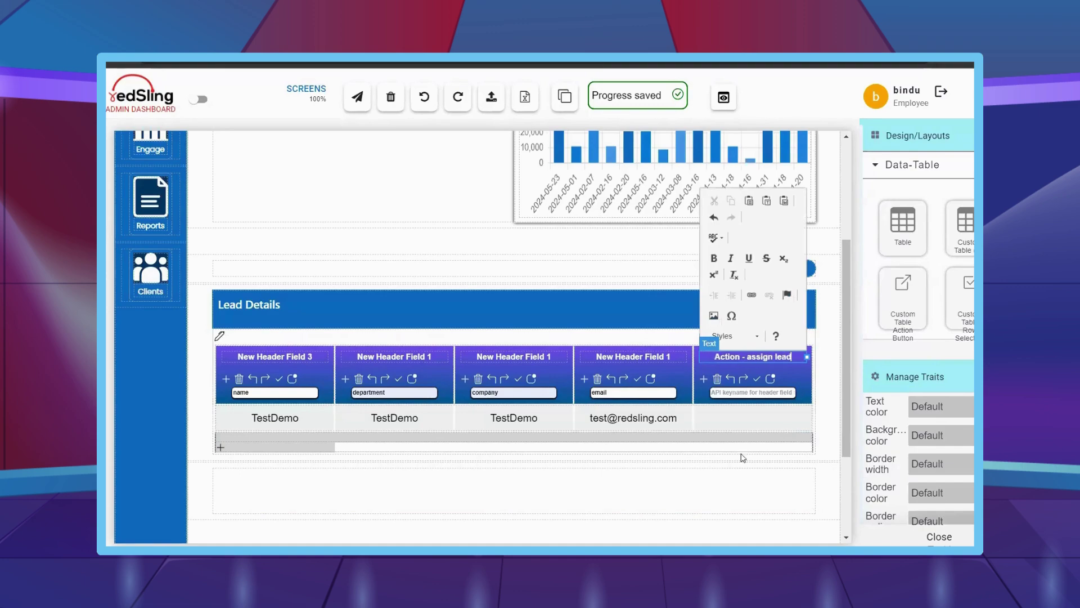
left_click(743, 457)
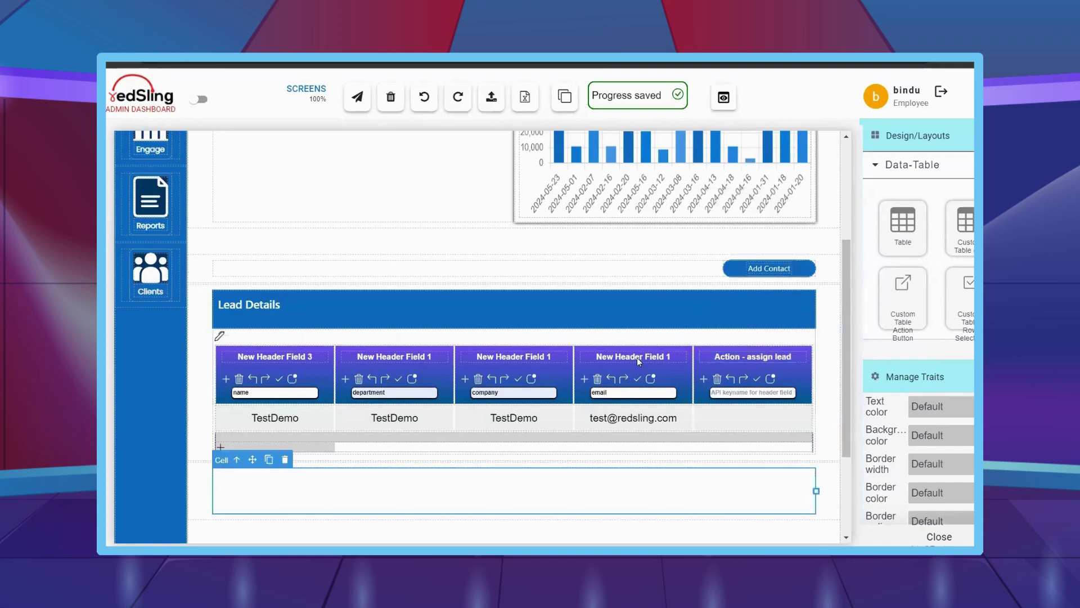
triple_click(633, 356)
type("Email")
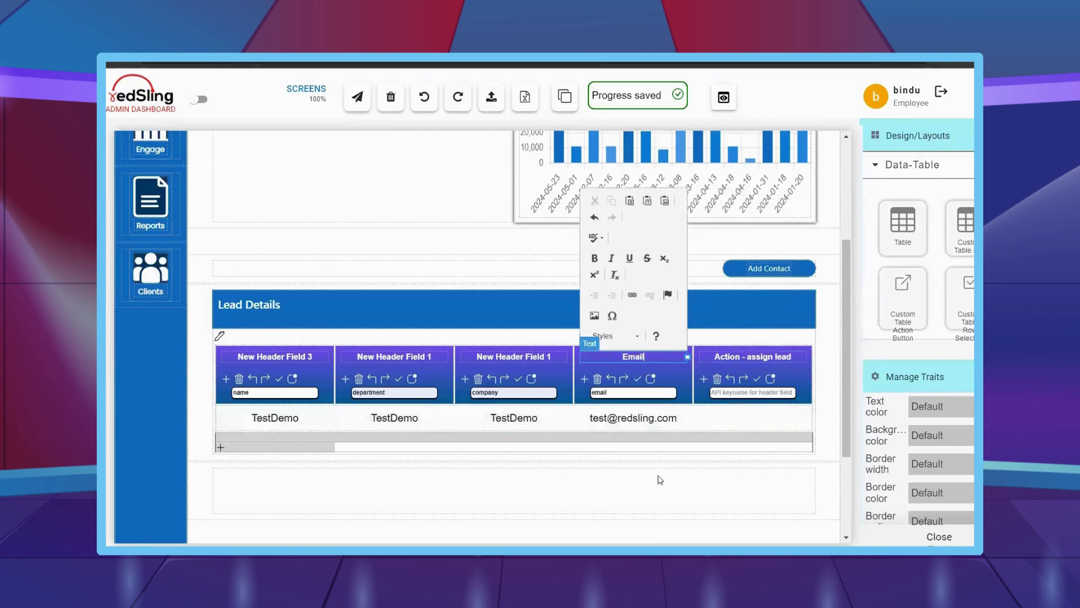
left_click(660, 479)
triple_click(513, 356)
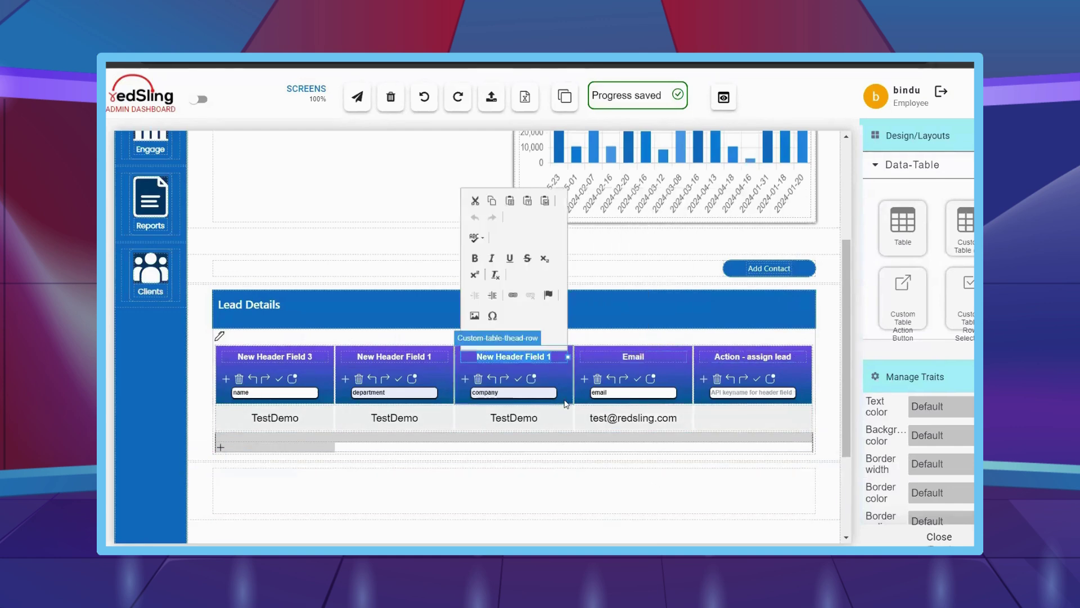
type("Cop")
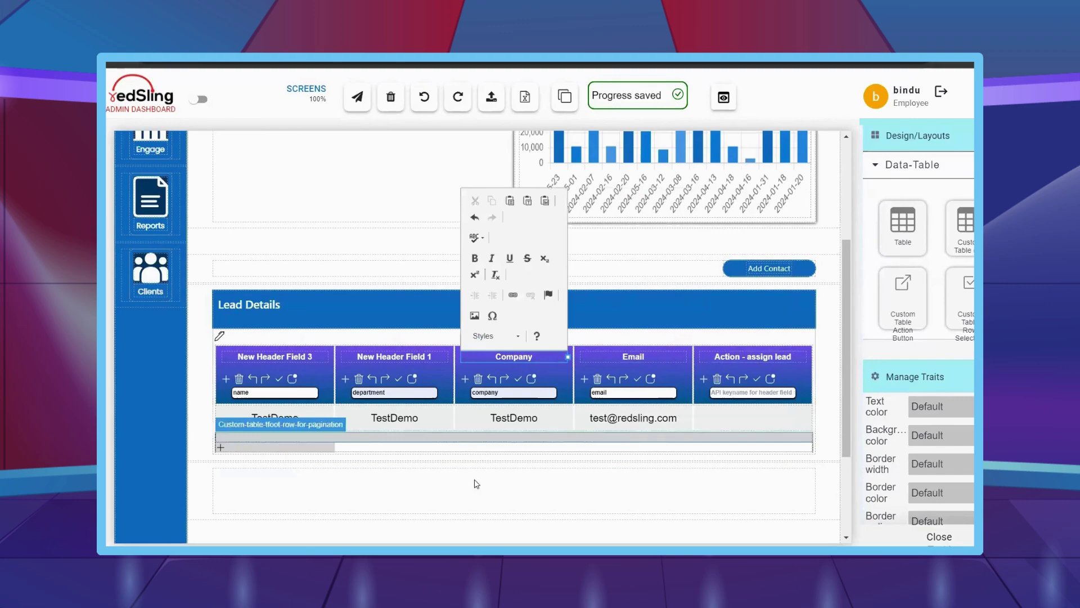
left_click(475, 482)
- Rename the first two headers to Name and Department
triple_click(402, 356)
type("Department")
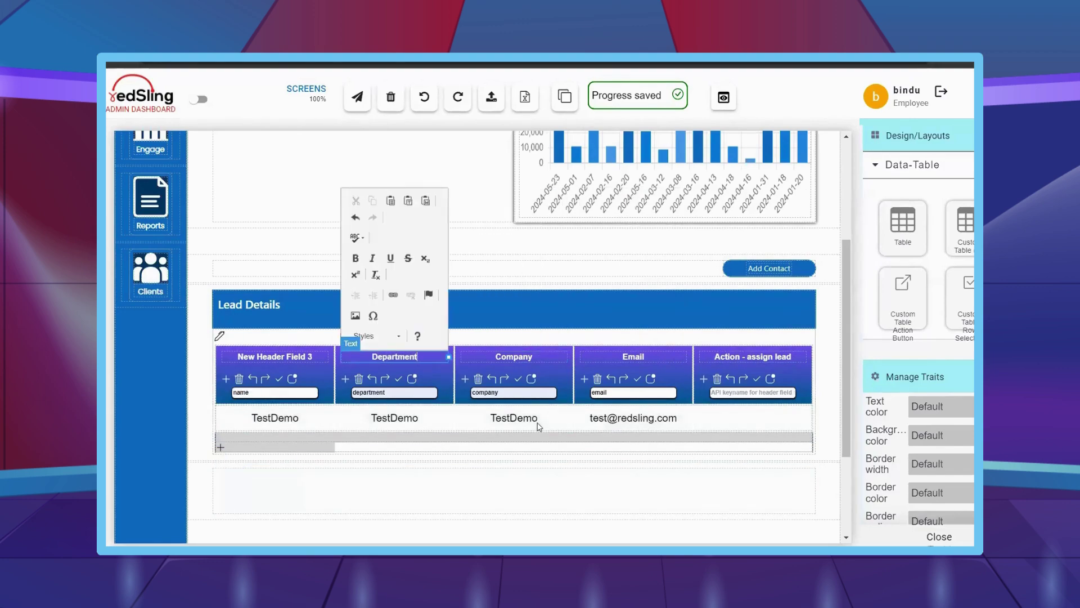
left_click(473, 473)
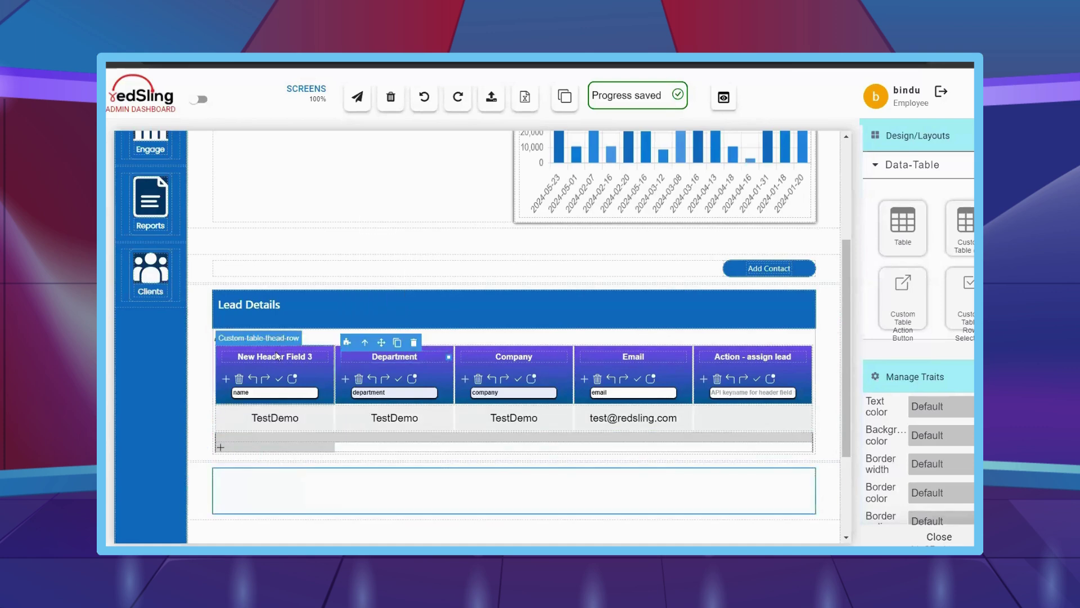
double_click(282, 356)
type("N")
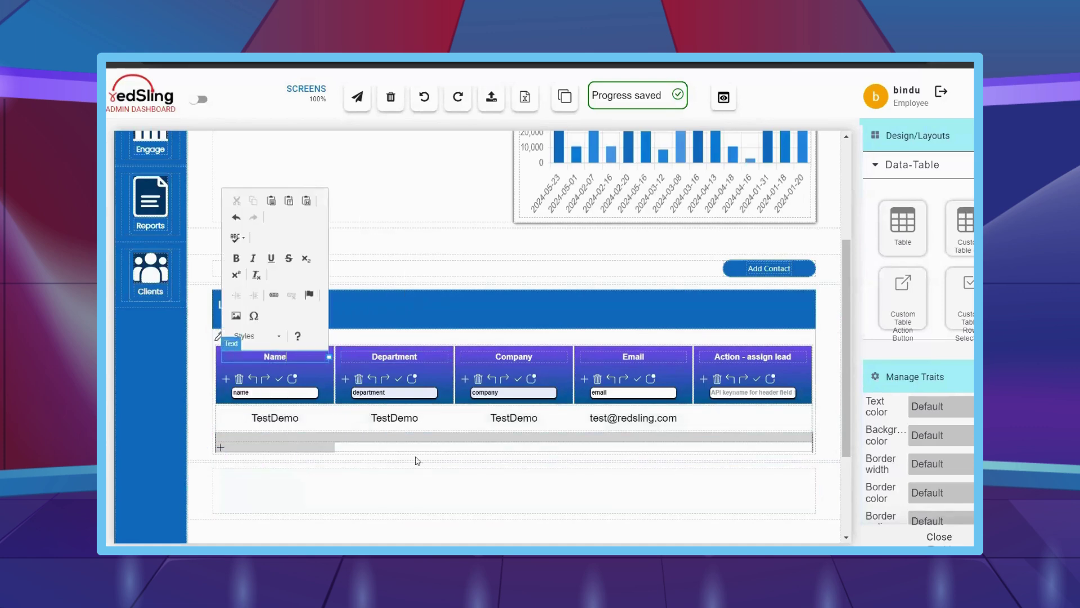
type("ame")
left_click(504, 484)
- Apply the Lead Details table's Table Styling settings
left_click(220, 341)
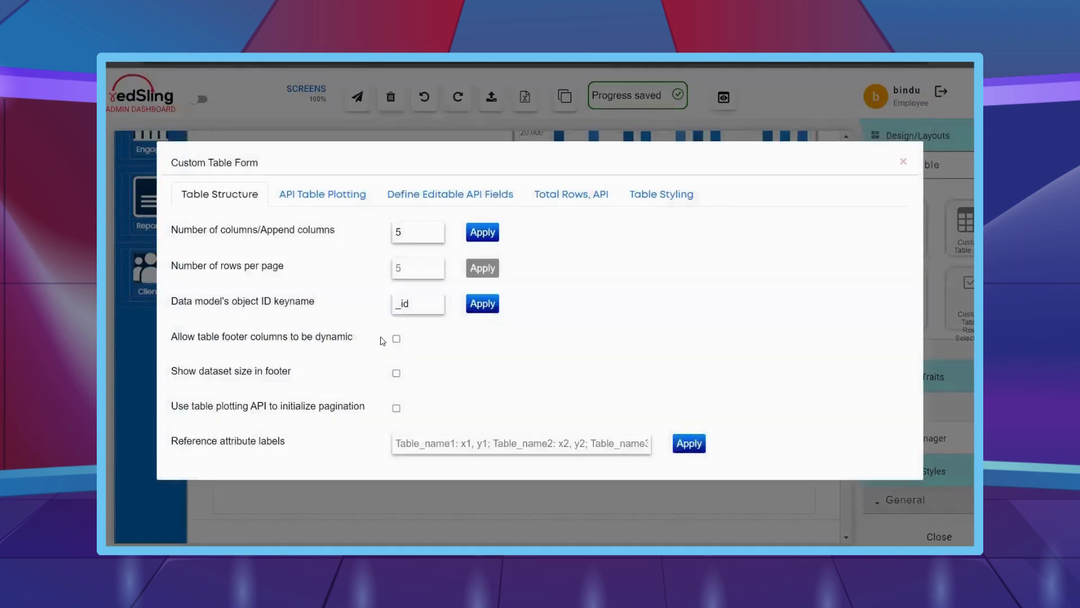
left_click(661, 186)
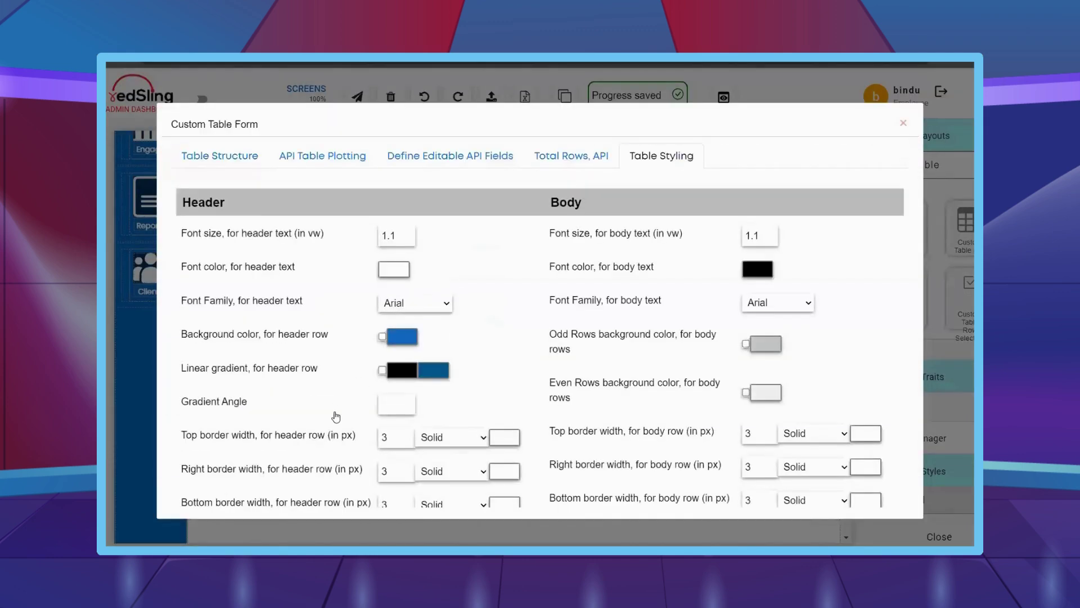
scroll(337, 415, "down", 2)
scroll(336, 415, "down", 7)
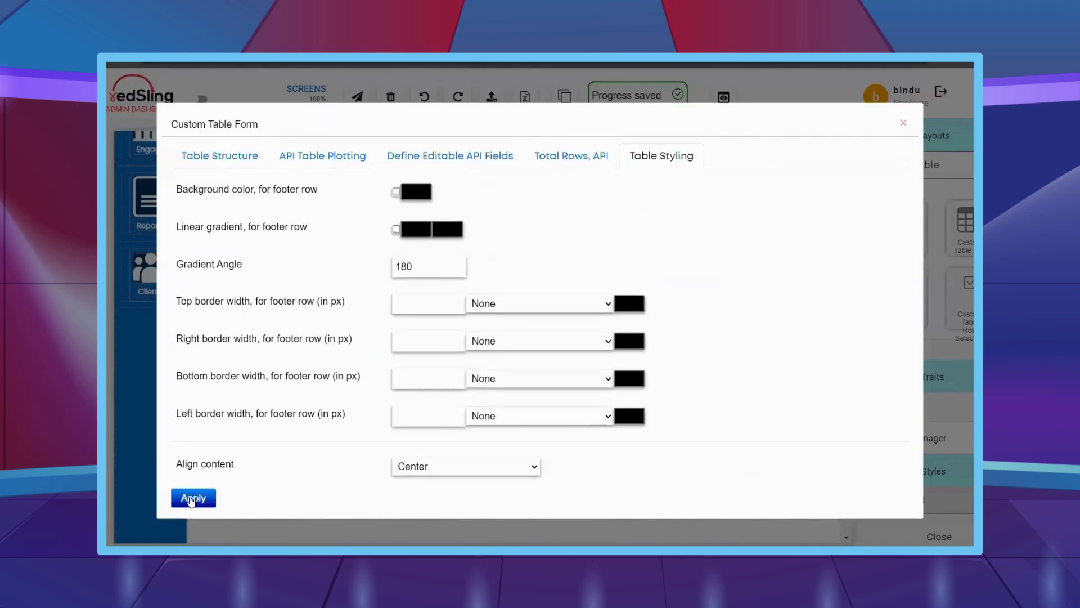
left_click(215, 499)
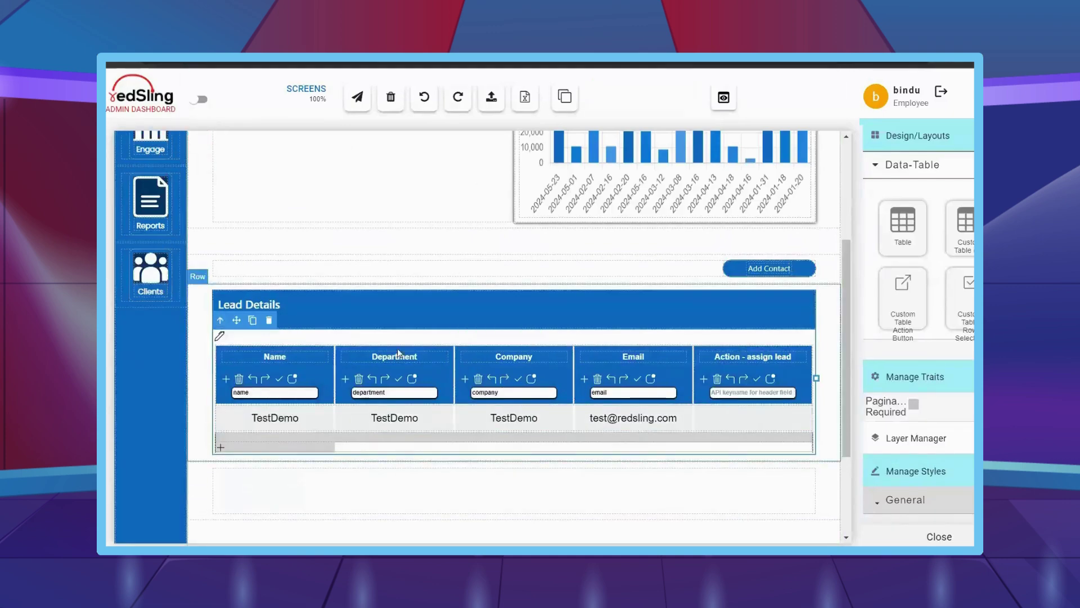
- Add a submit button below the Lead Details table
mouse_move(194, 387)
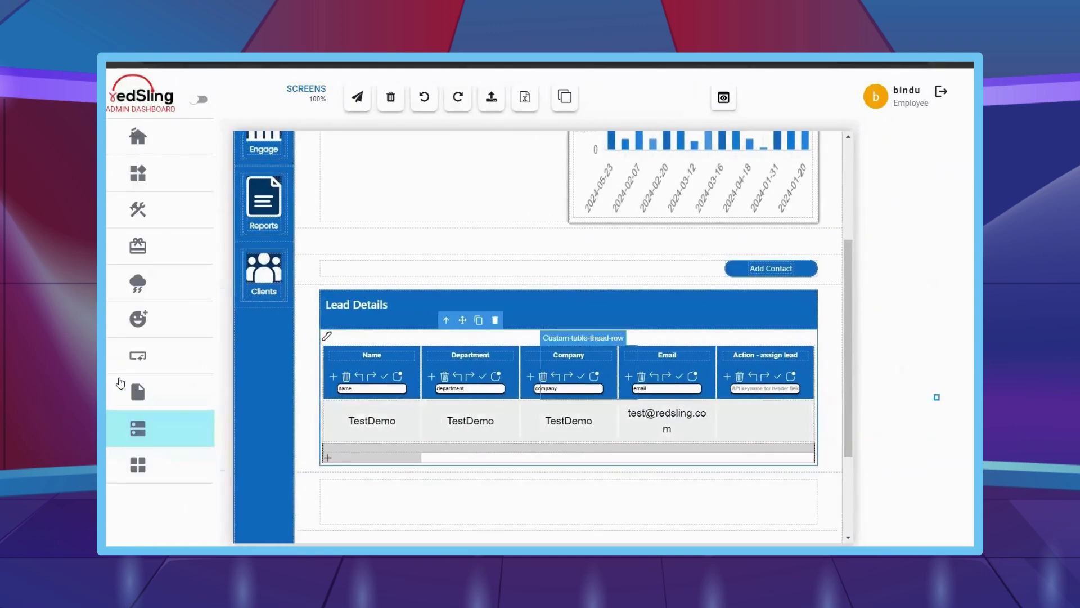
scroll(899, 383, "up", 5)
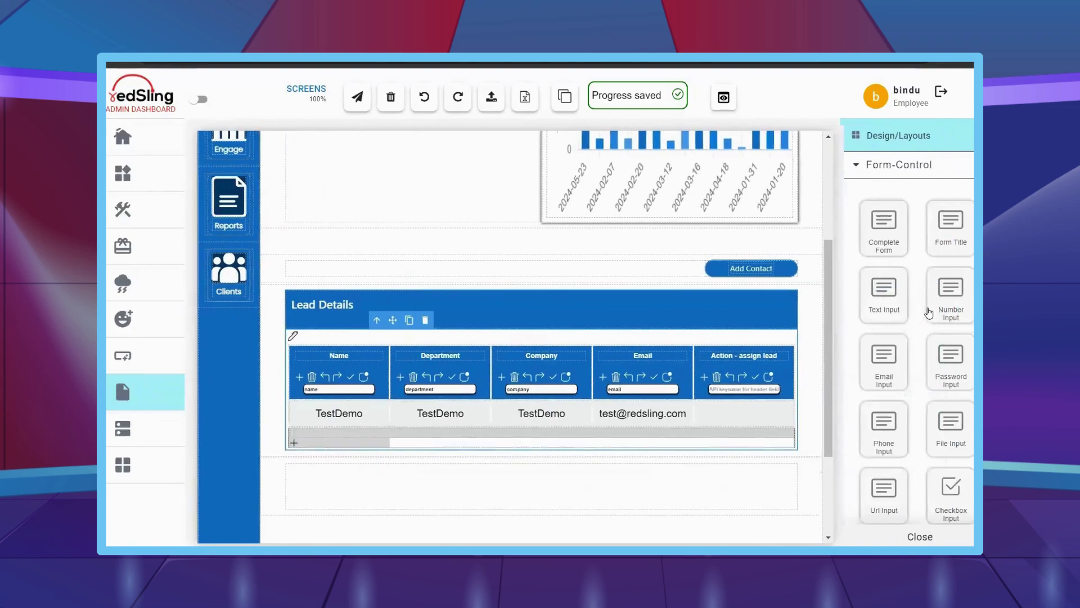
left_click_drag(899, 383, 782, 496)
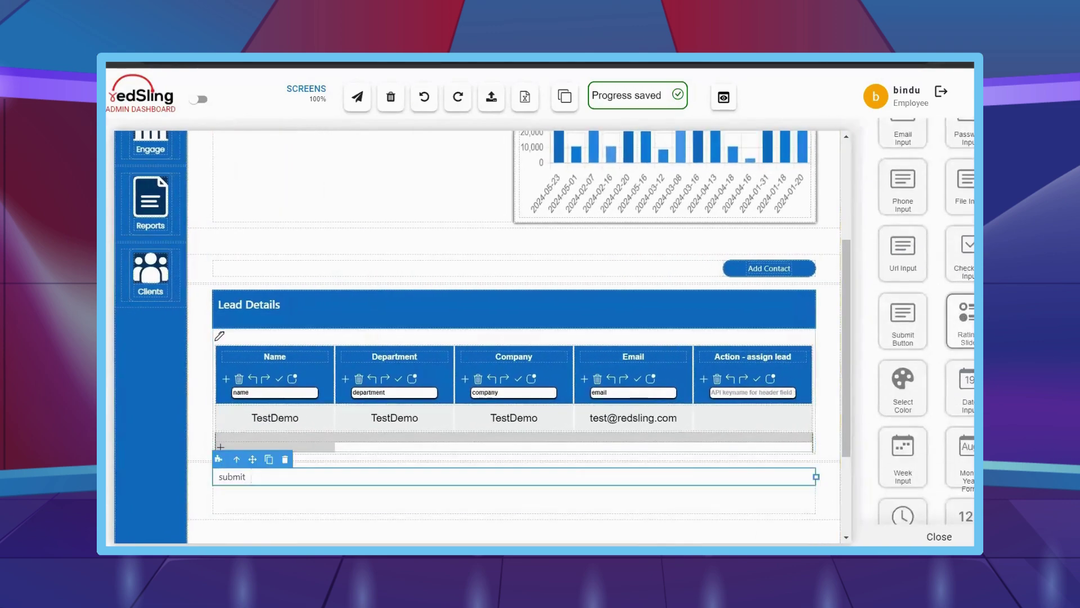
- Set the submit button's width to 150px, border radius 22, and text colour white
scroll(956, 390, "down", 10)
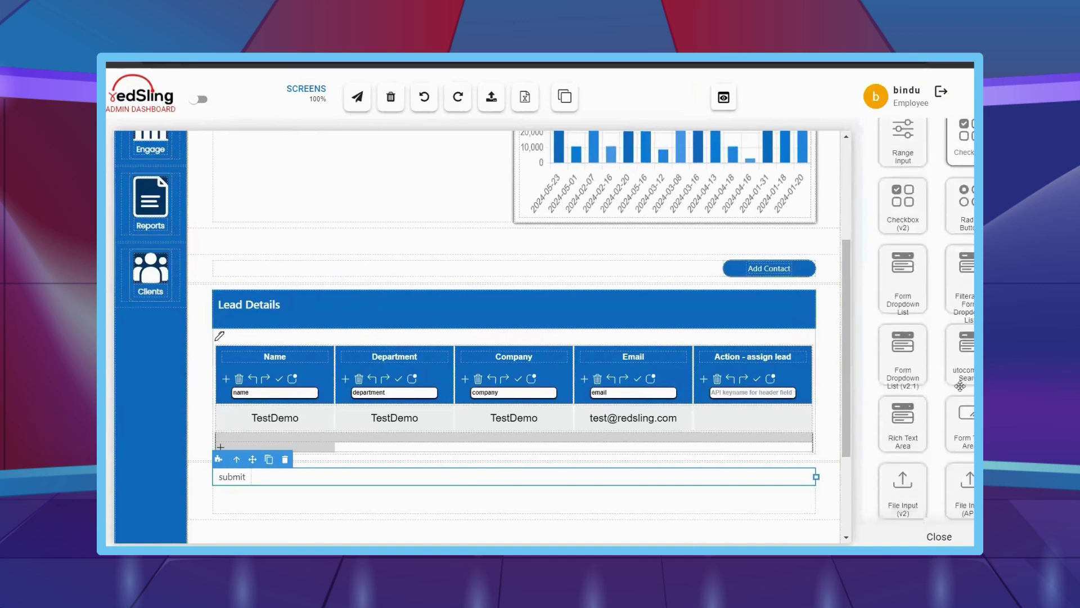
scroll(957, 391, "down", 10)
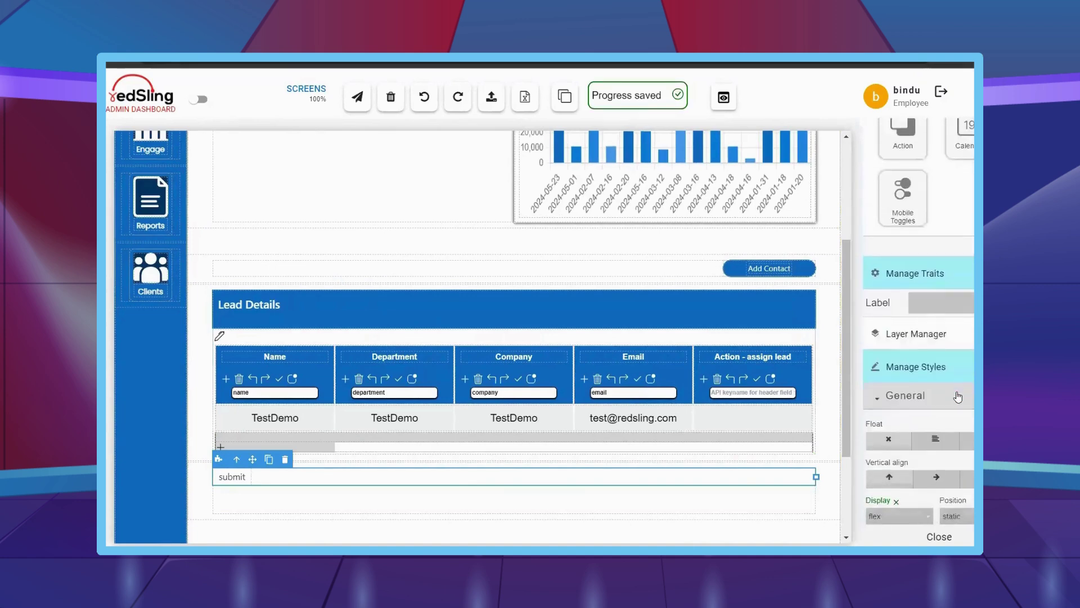
scroll(958, 397, "down", 3)
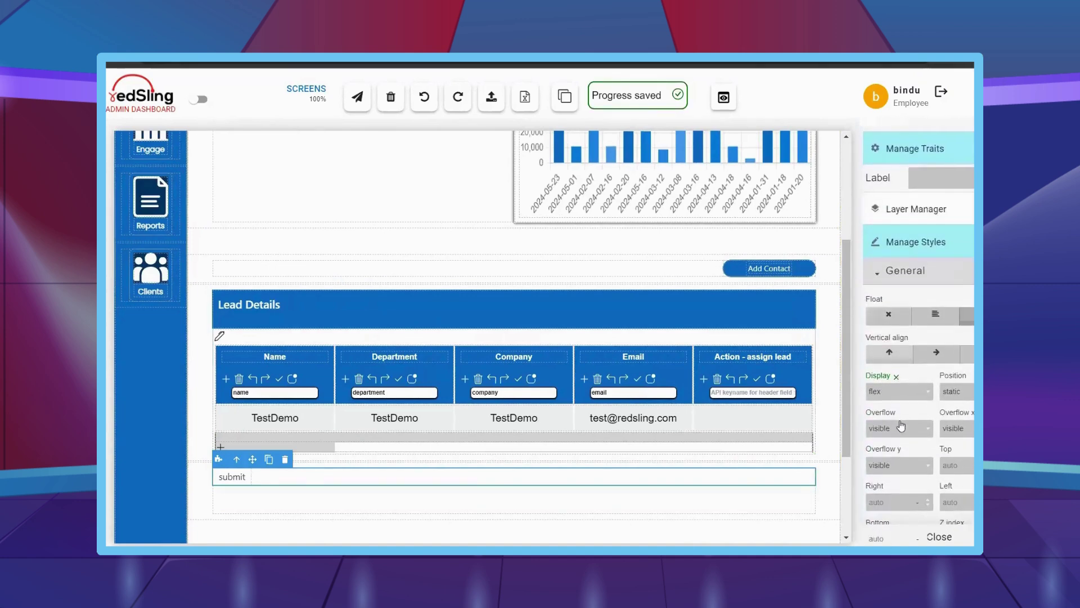
scroll(901, 426, "down", 10)
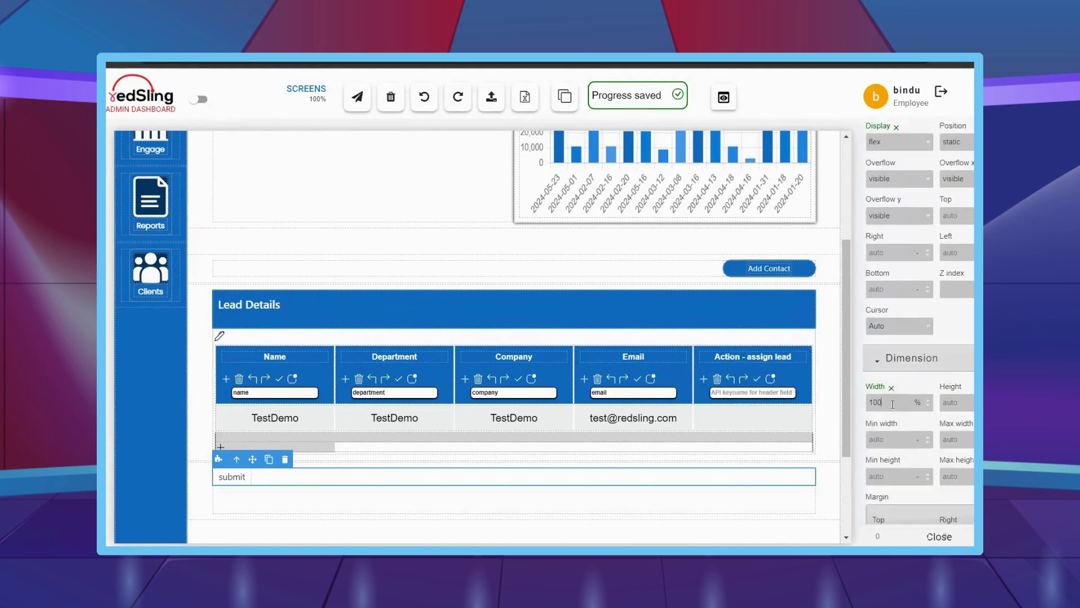
key("Return")
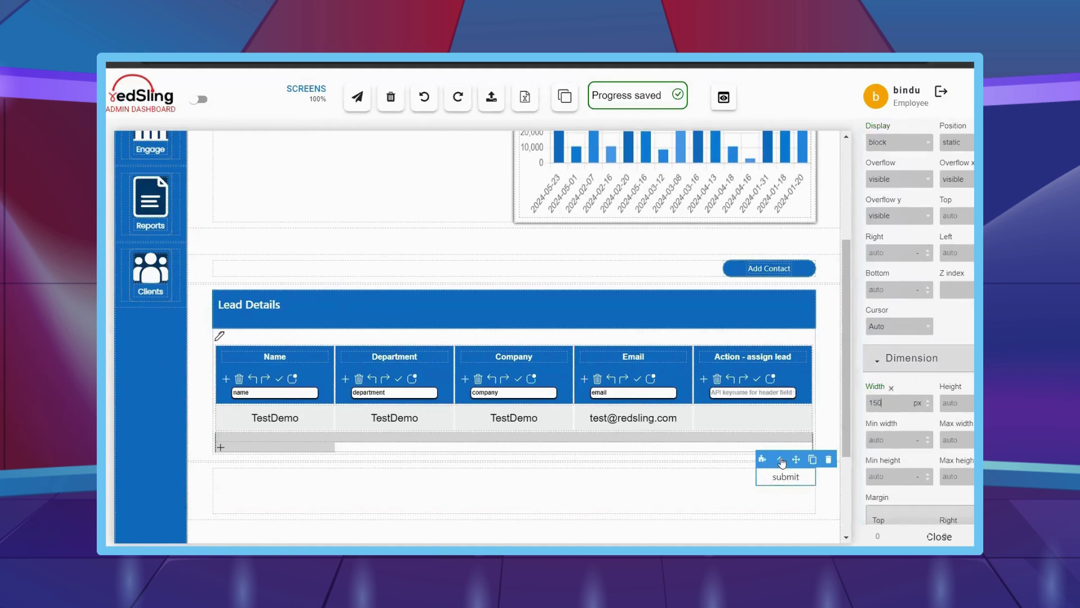
scroll(917, 422, "down", 10)
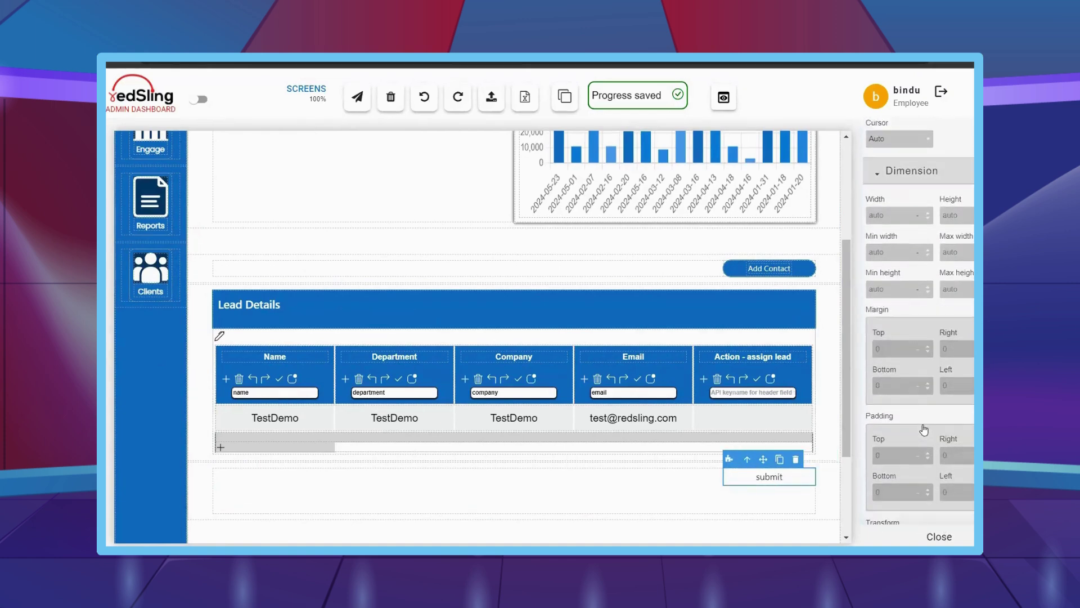
scroll(923, 430, "down", 4)
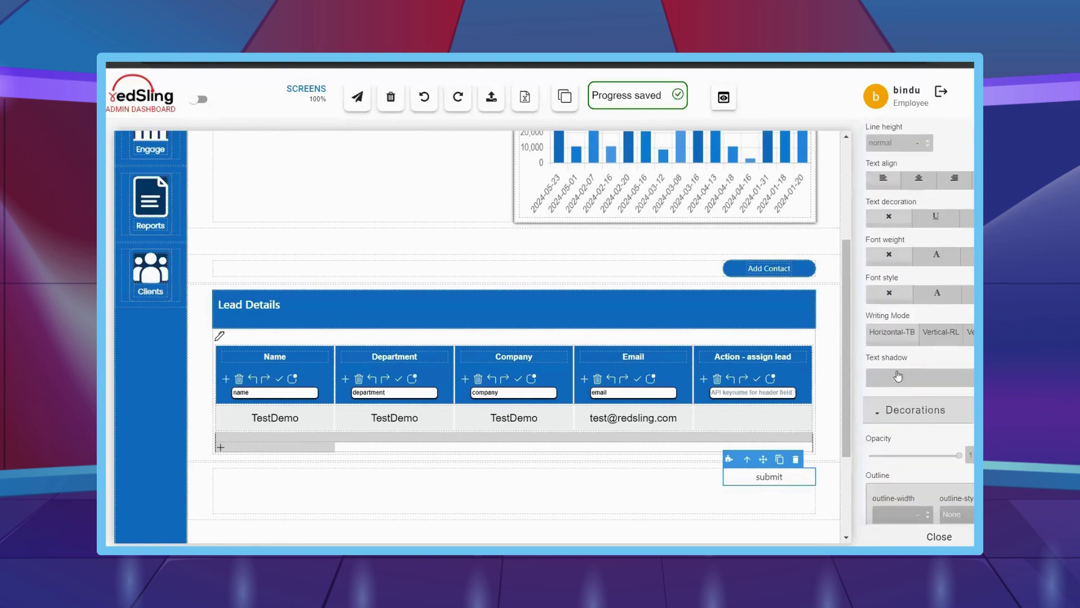
scroll(894, 169, "up", 1)
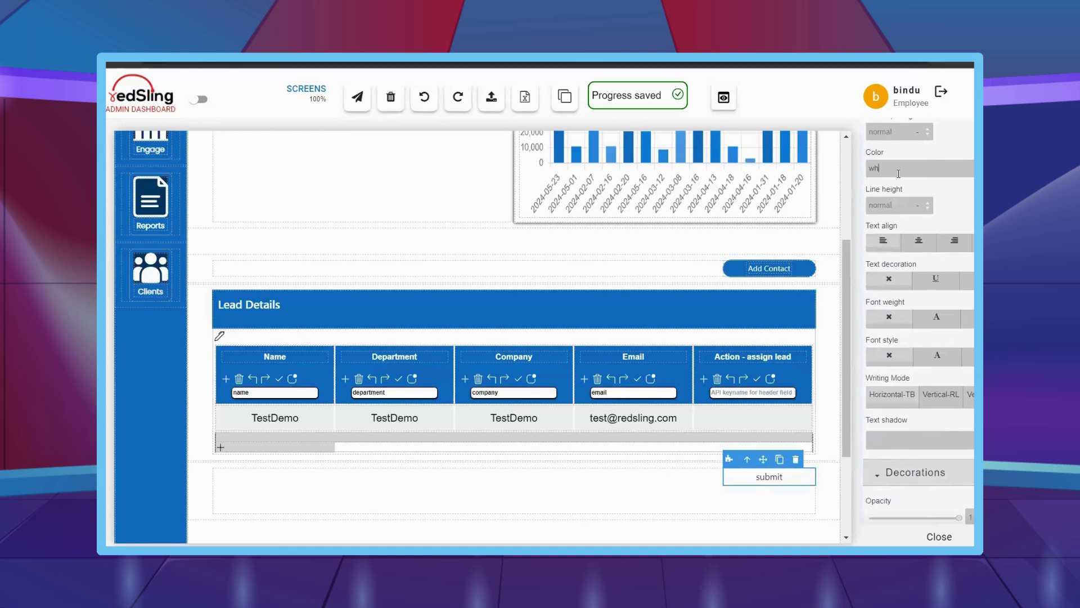
scroll(897, 253, "down", 6)
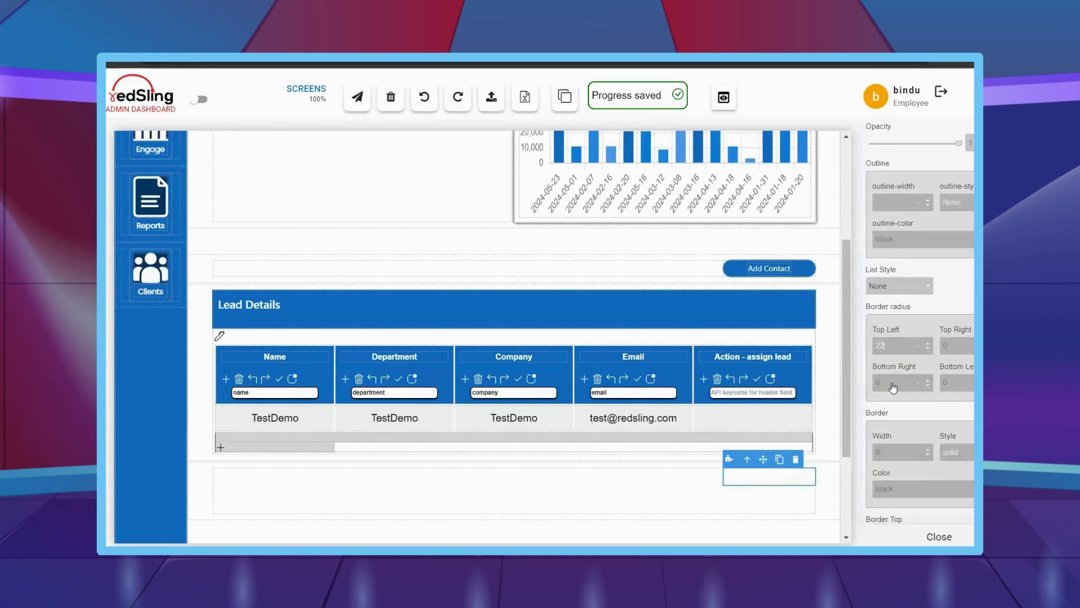
scroll(925, 429, "down", 10)
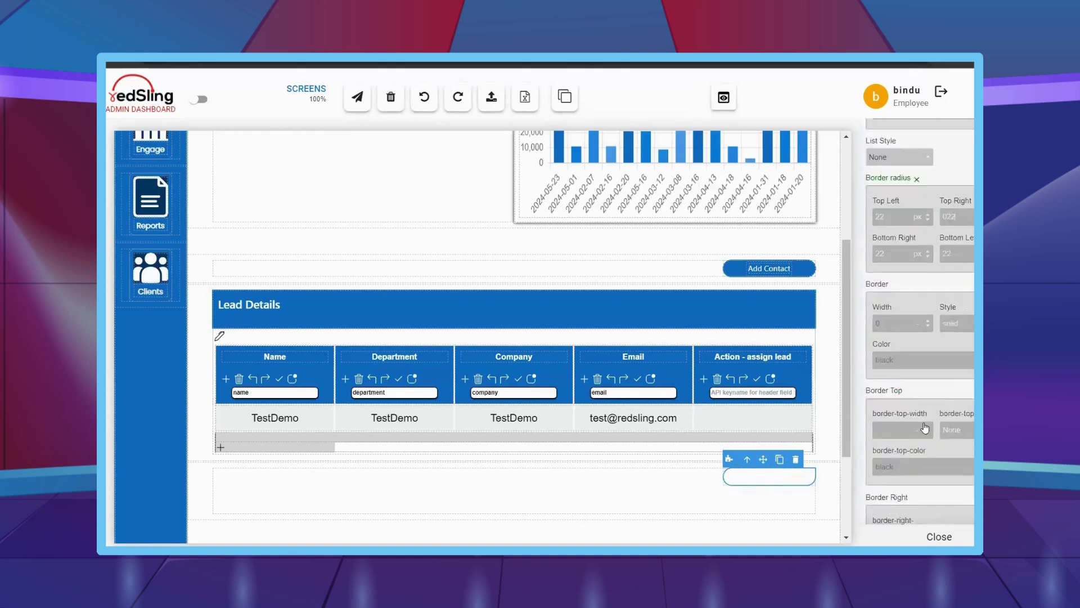
scroll(924, 429, "down", 1)
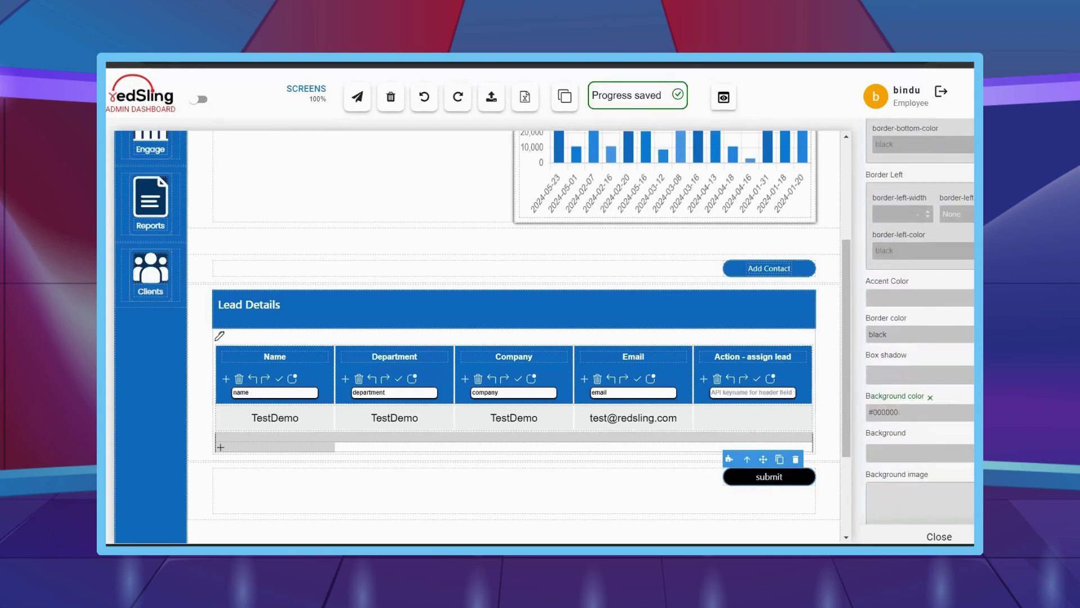
- Give the button the #116cbf background colour copied from the Notepad colour notes
left_click(164, 537)
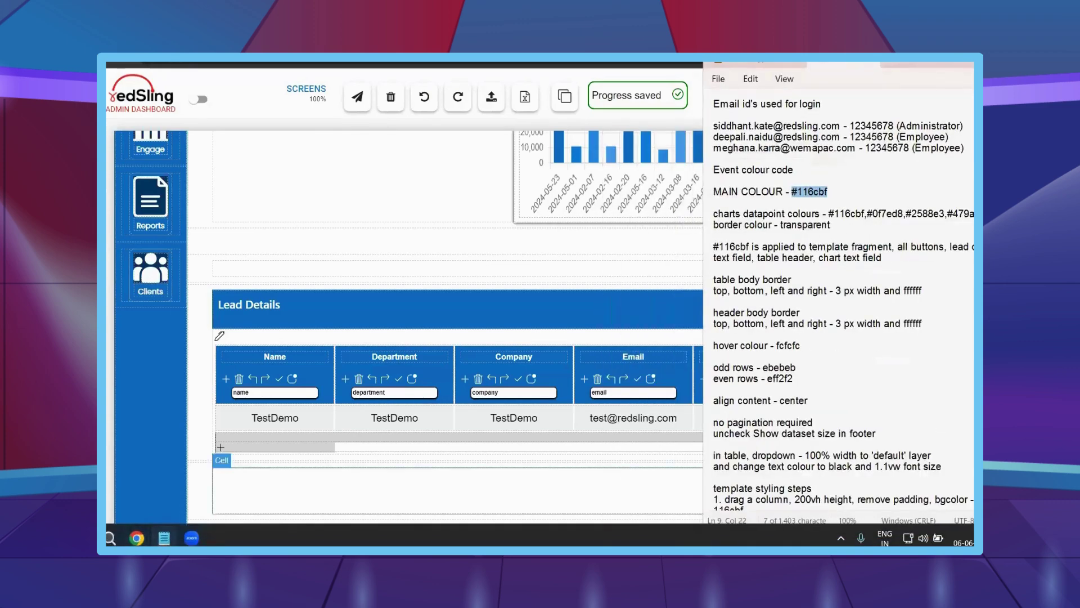
key("alt+Tab")
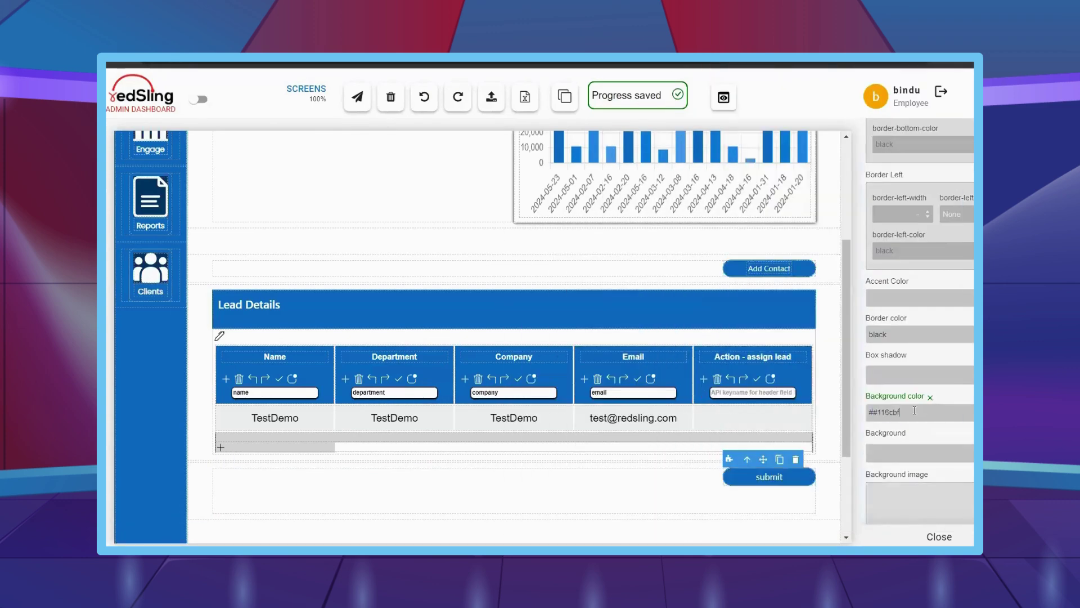
key("Home")
key("Delete")
scroll(593, 353, "up", 1)
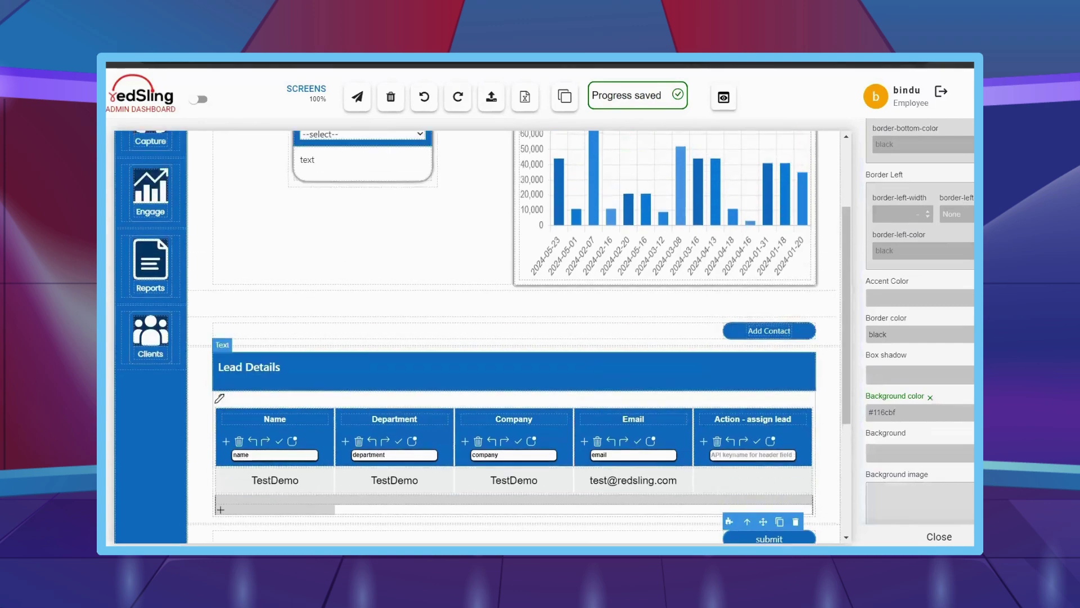
scroll(920, 326, "up", 10)
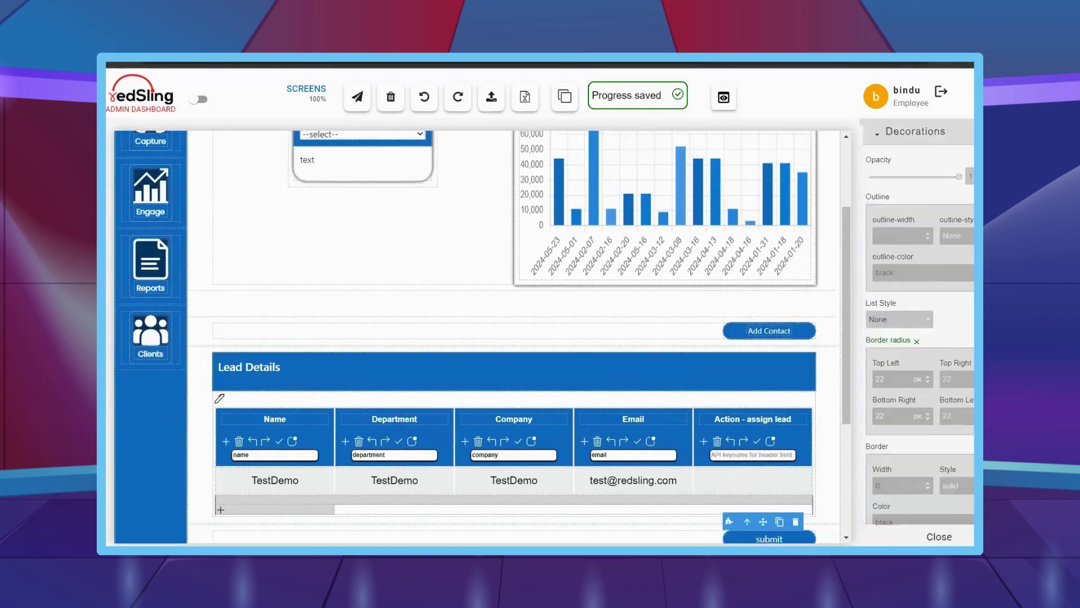
scroll(920, 326, "up", 15)
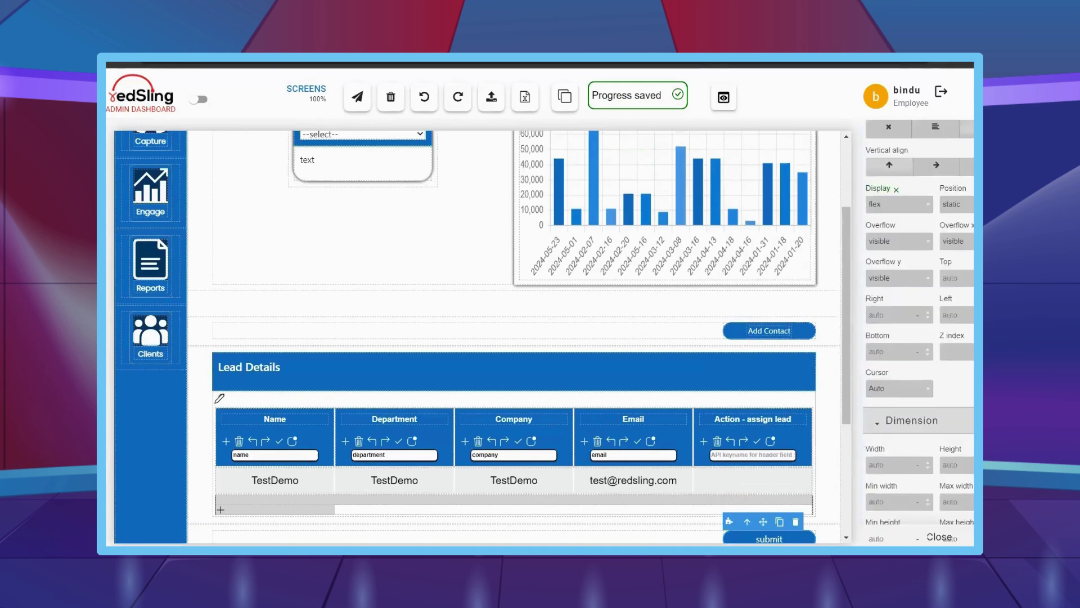
scroll(951, 306, "up", 15)
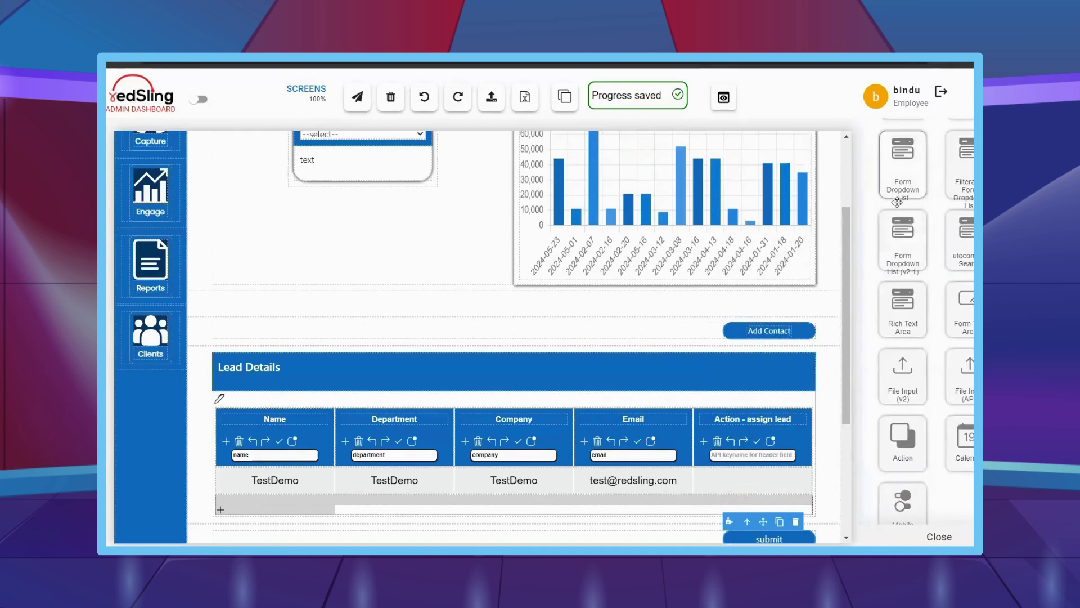
- Place a Form Dropdown List (v2.1) in the Action column, set label Display to none, width 100%
left_click_drag(900, 225, 756, 431)
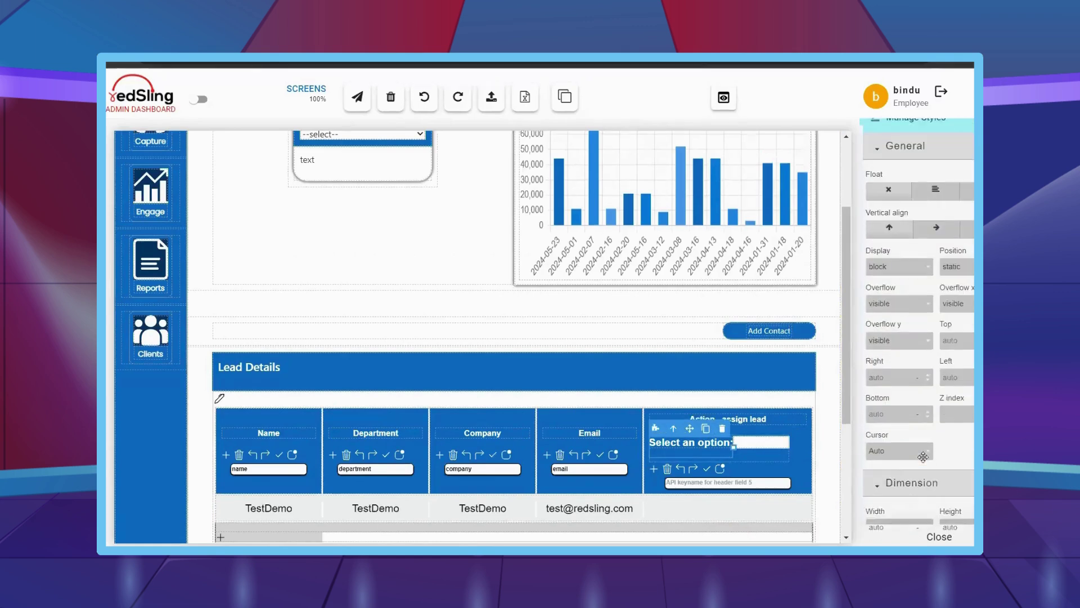
scroll(923, 456, "down", 1)
left_click(912, 206)
left_click(899, 256)
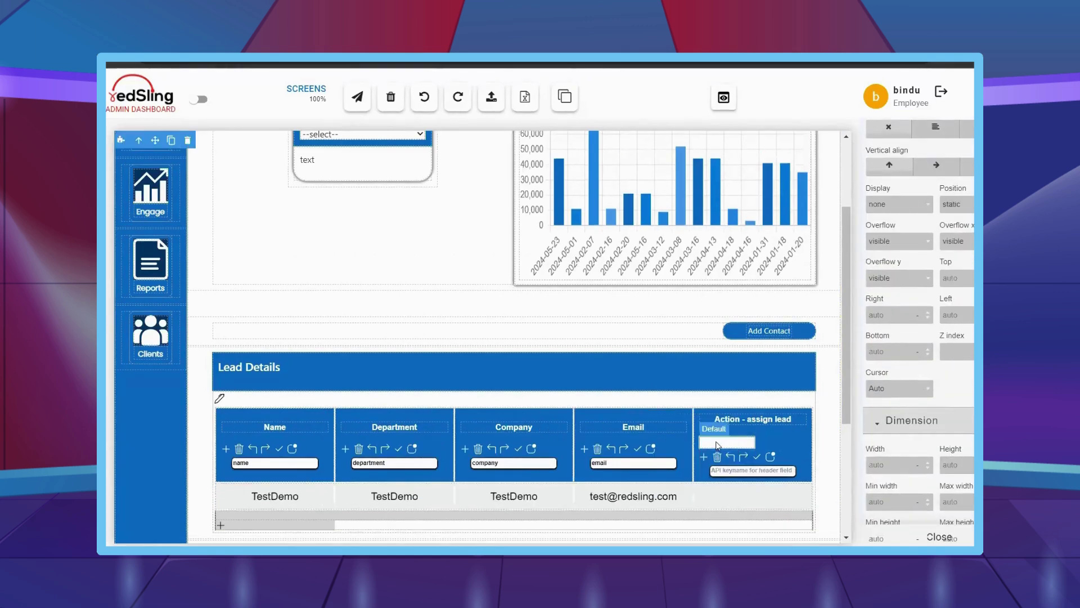
scroll(885, 342, "down", 2)
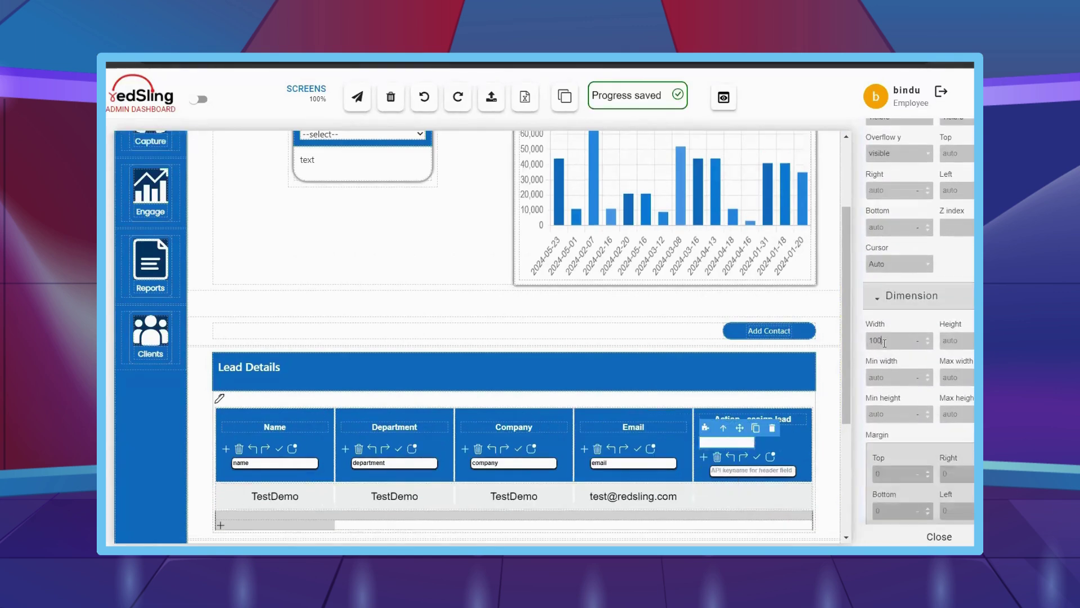
scroll(898, 385, "down", 7)
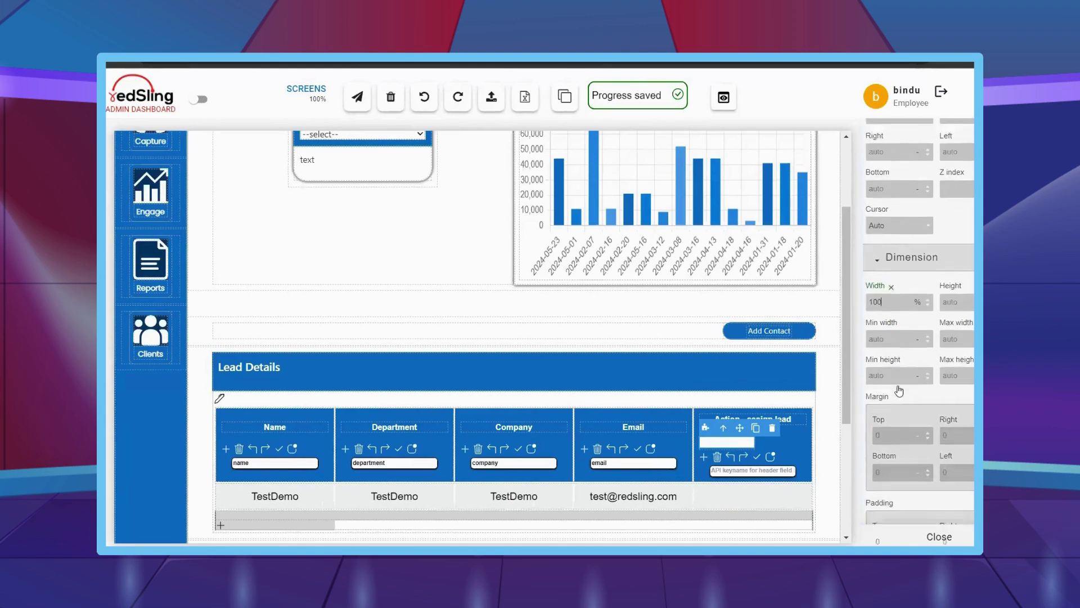
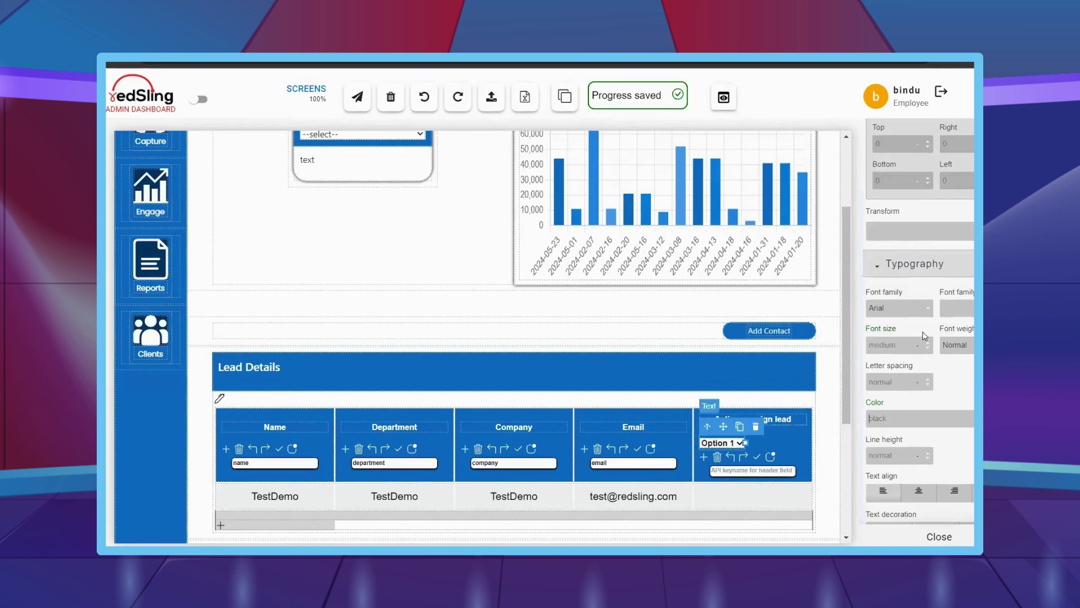
- Copy the leaddata API URL and user token from Data Models for the dropdown's data source
scroll(924, 336, "up", 8)
scroll(924, 336, "up", 8)
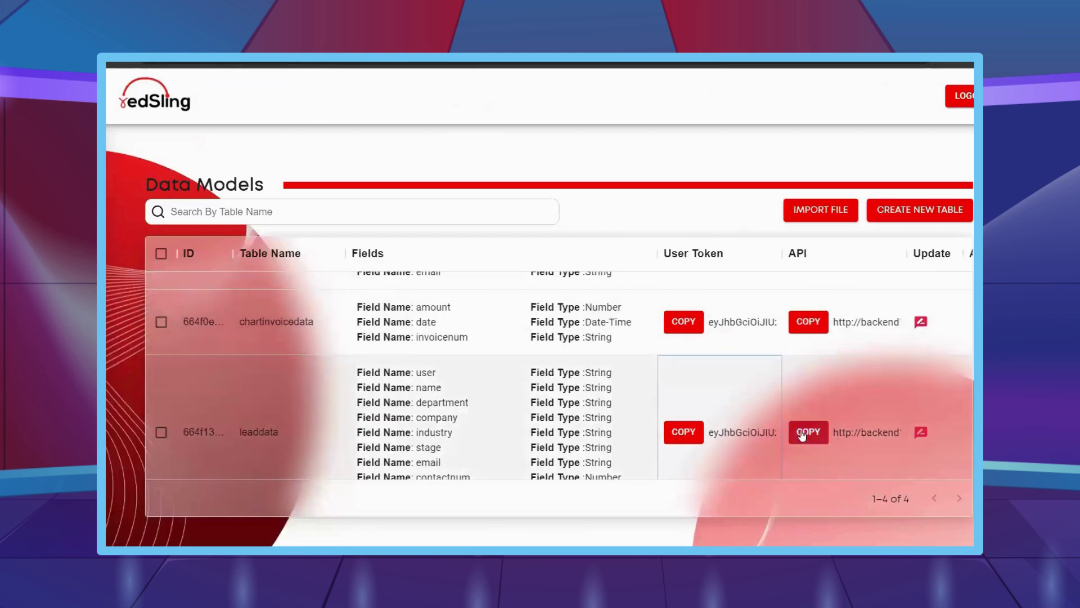
left_click(803, 435)
scroll(802, 435, "down", 2)
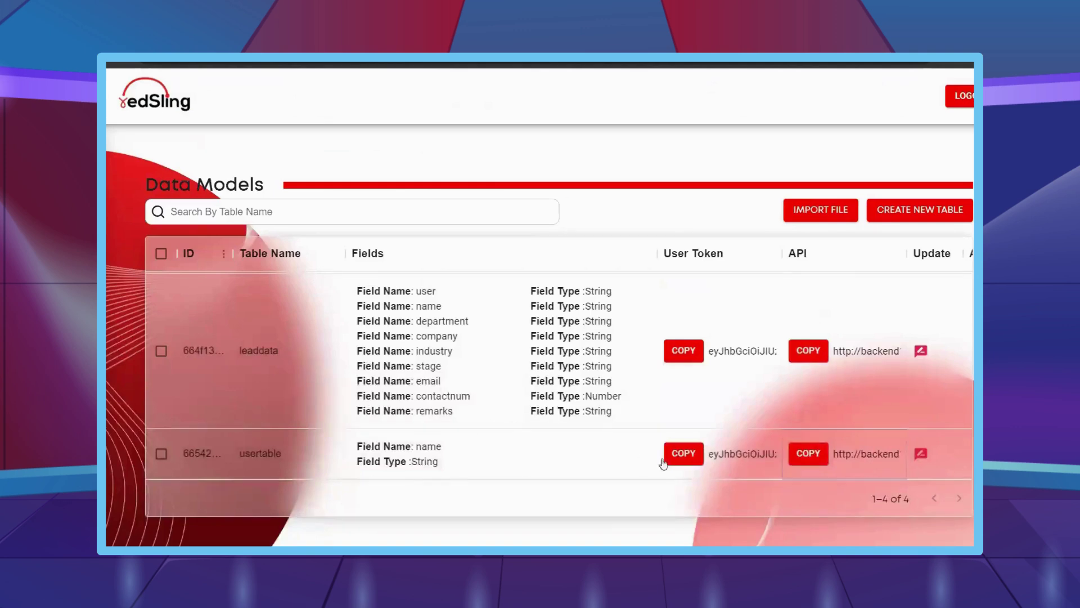
left_click(680, 451)
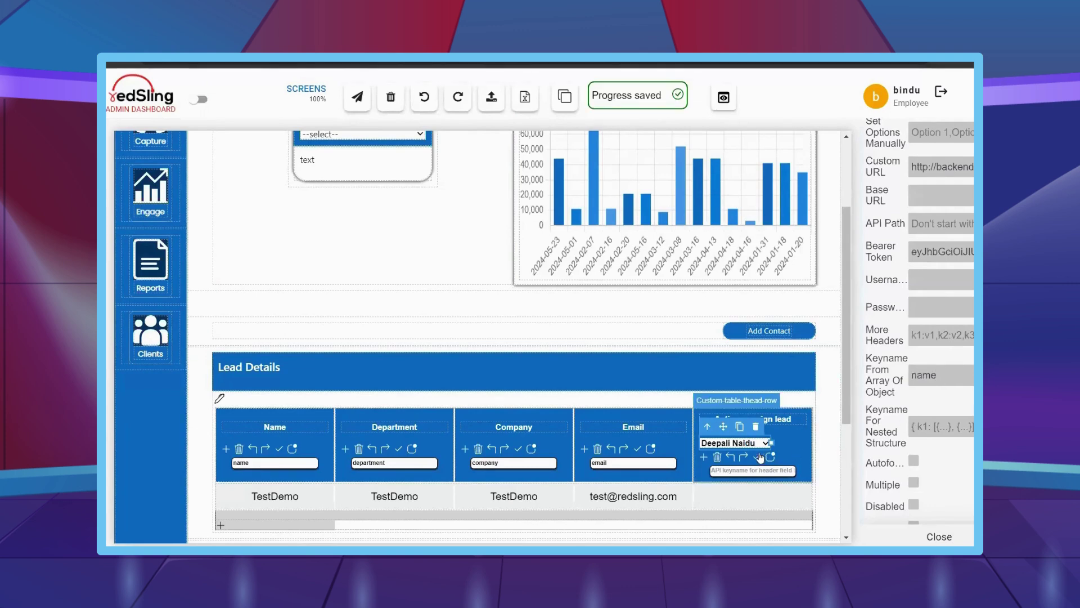
left_click(758, 458)
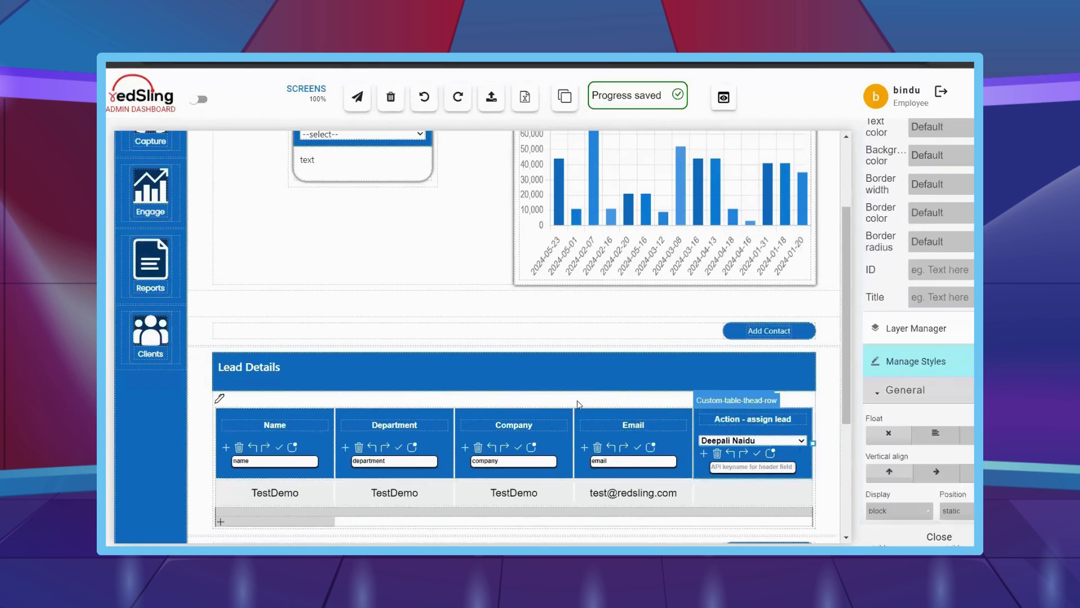
left_click(969, 390)
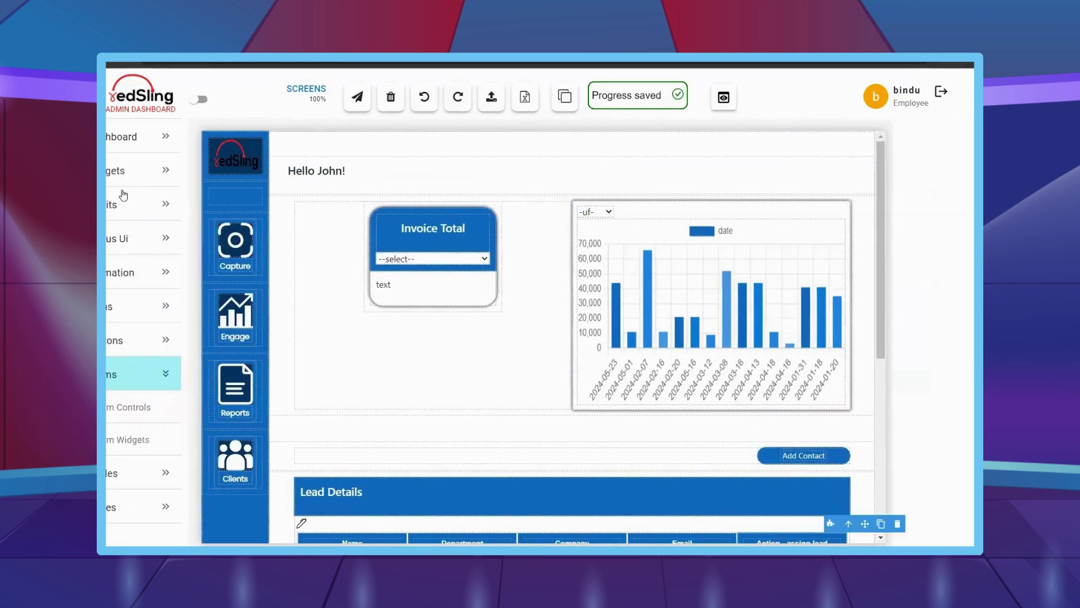
left_click(942, 287)
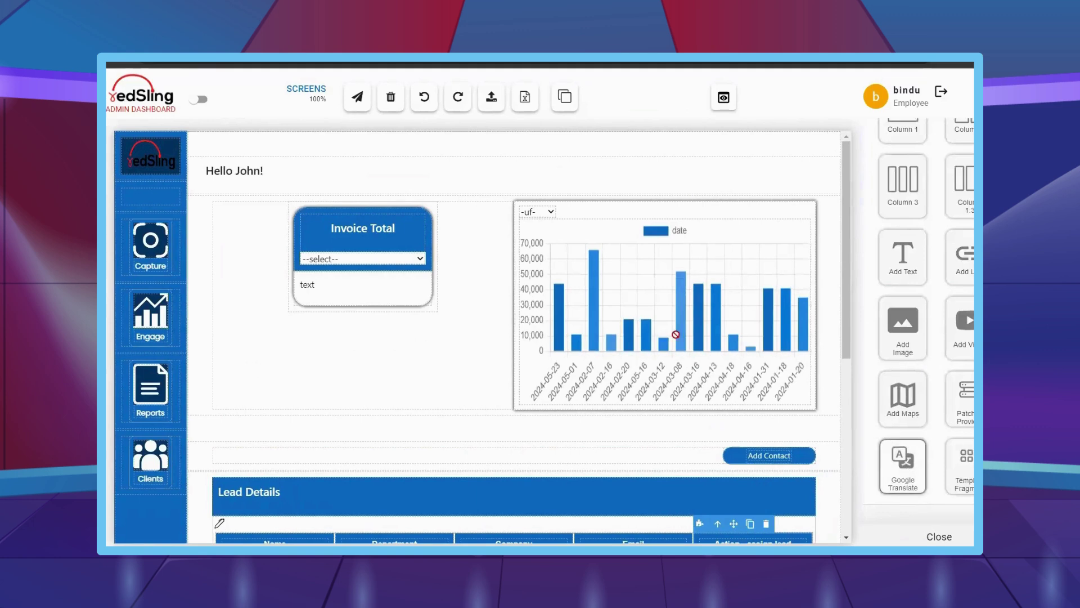
left_click_drag(676, 334, 369, 176)
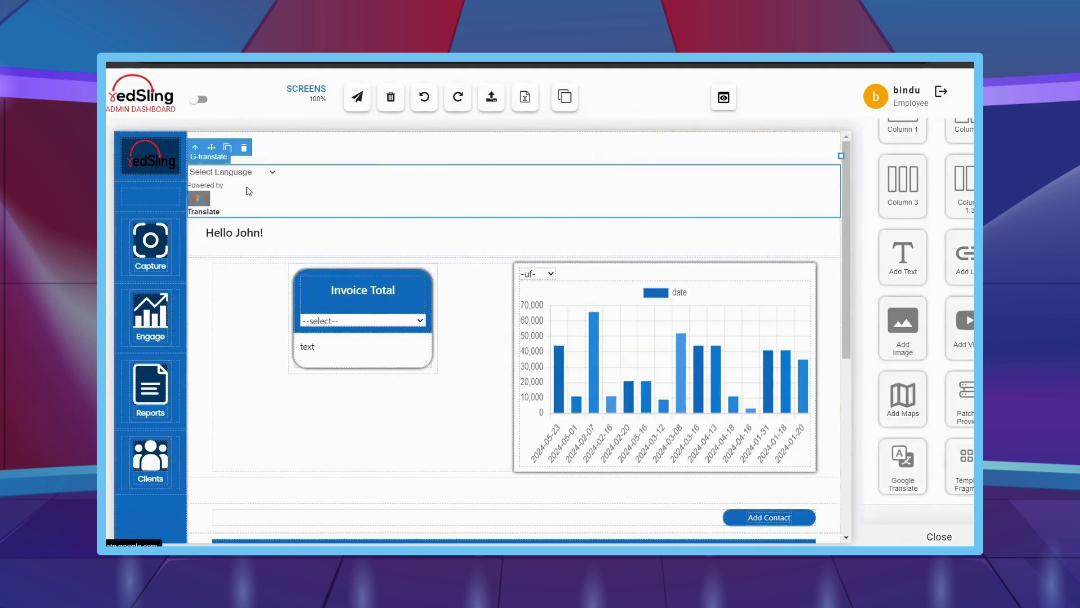
left_click(265, 174)
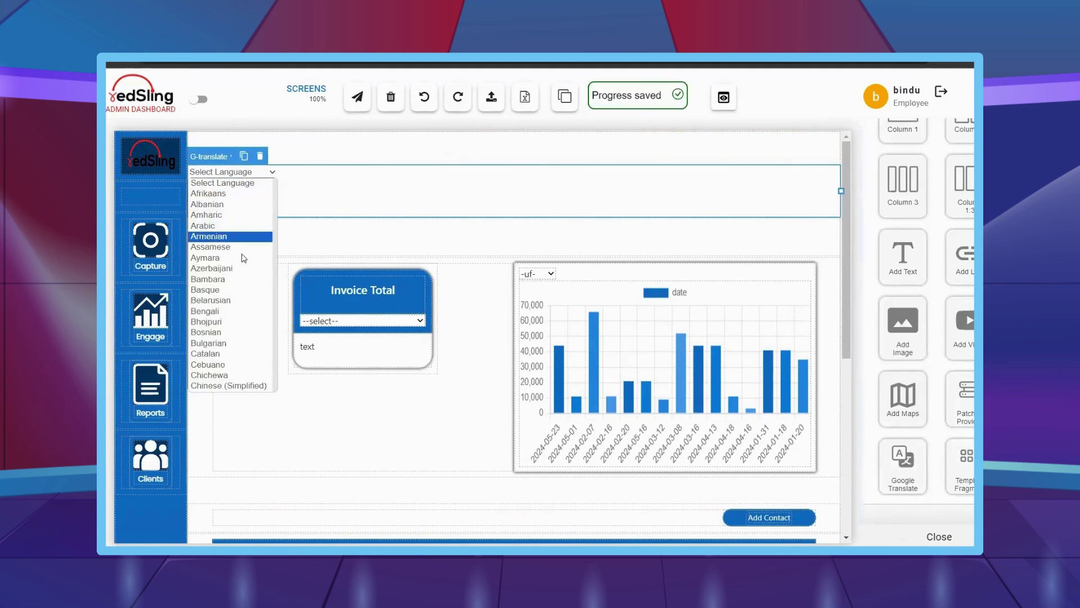
scroll(239, 259, "down", 4)
scroll(237, 290, "down", 18)
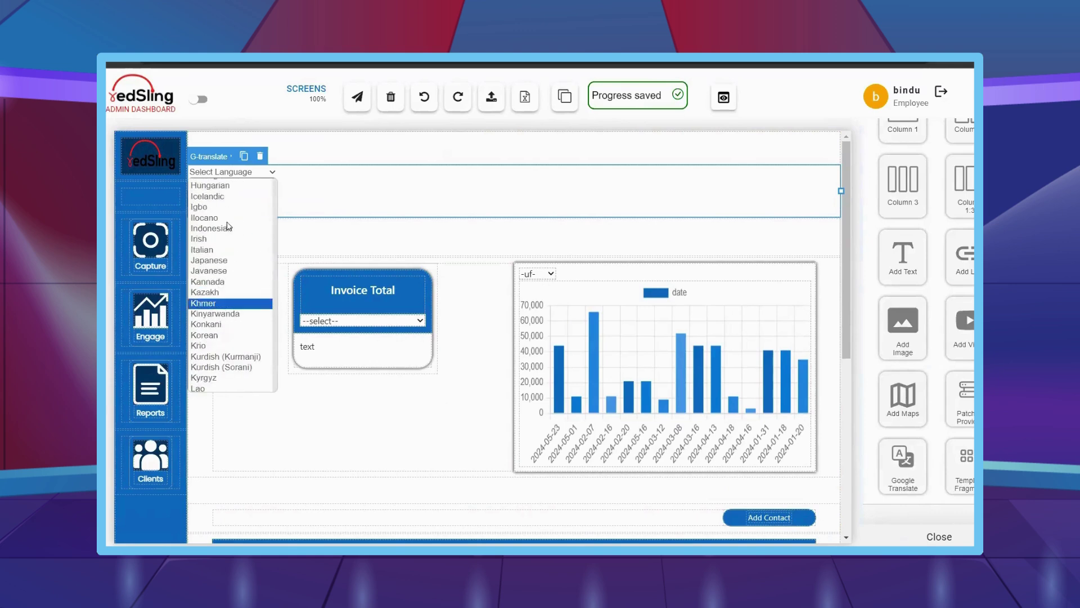
scroll(230, 274, "down", 7)
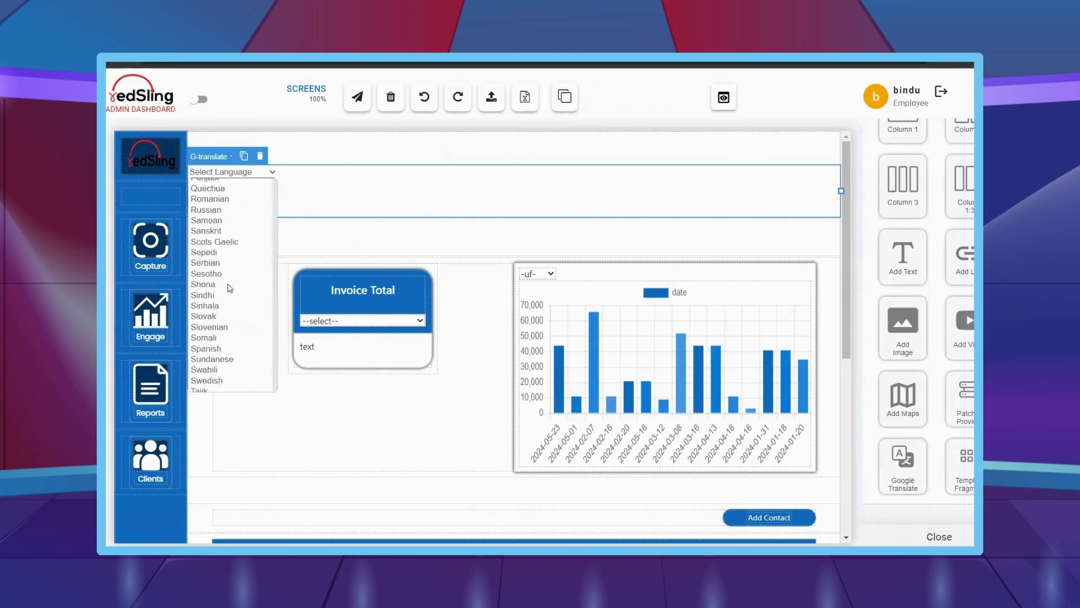
left_click(222, 348)
scroll(560, 328, "down", 2)
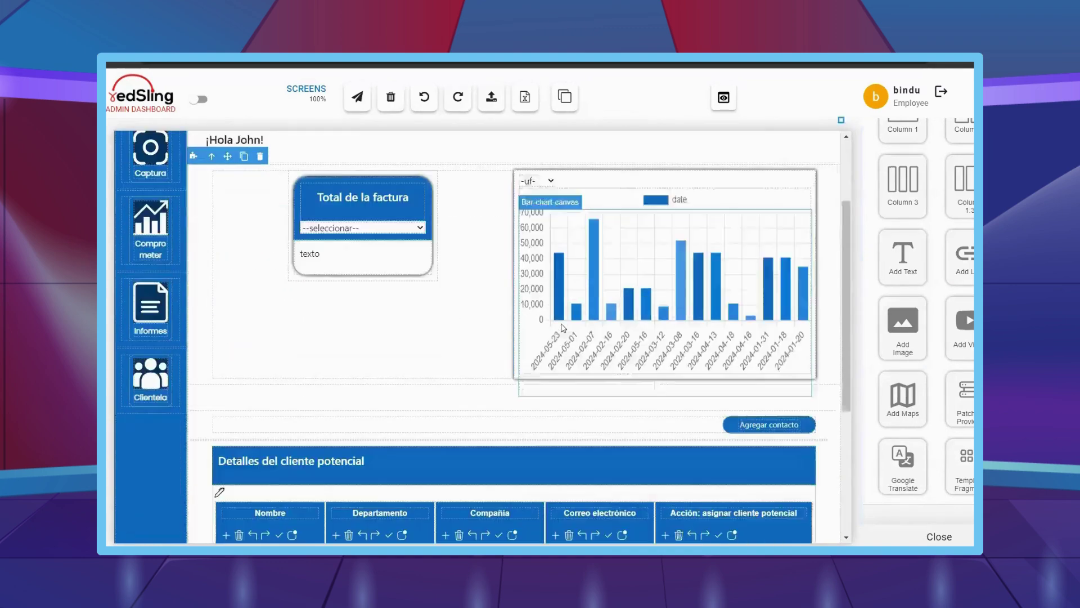
scroll(387, 308, "up", 1)
scroll(388, 308, "up", 2)
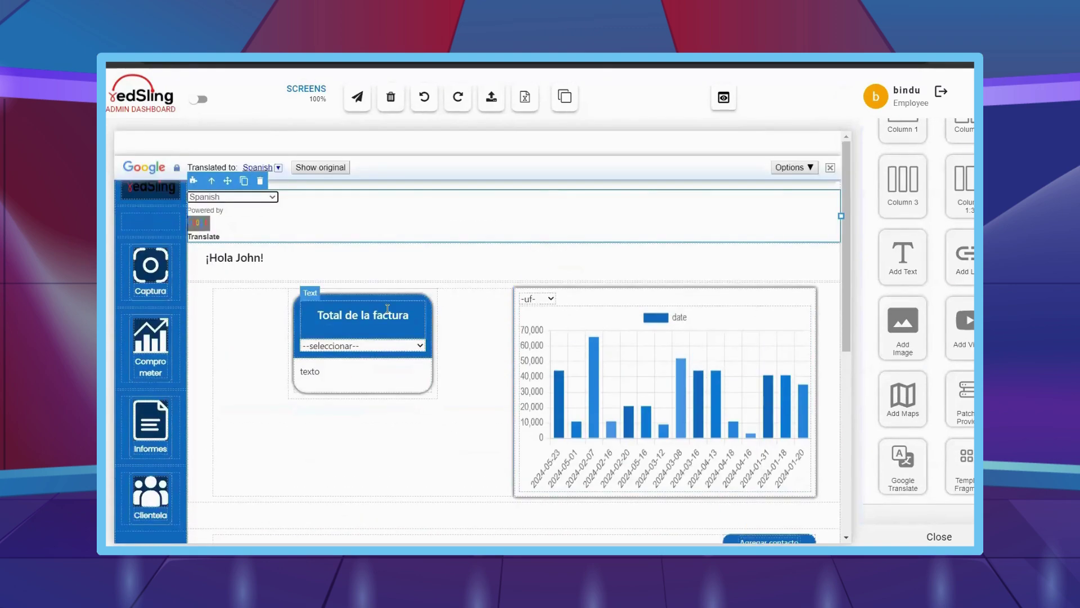
scroll(482, 348, "down", 5)
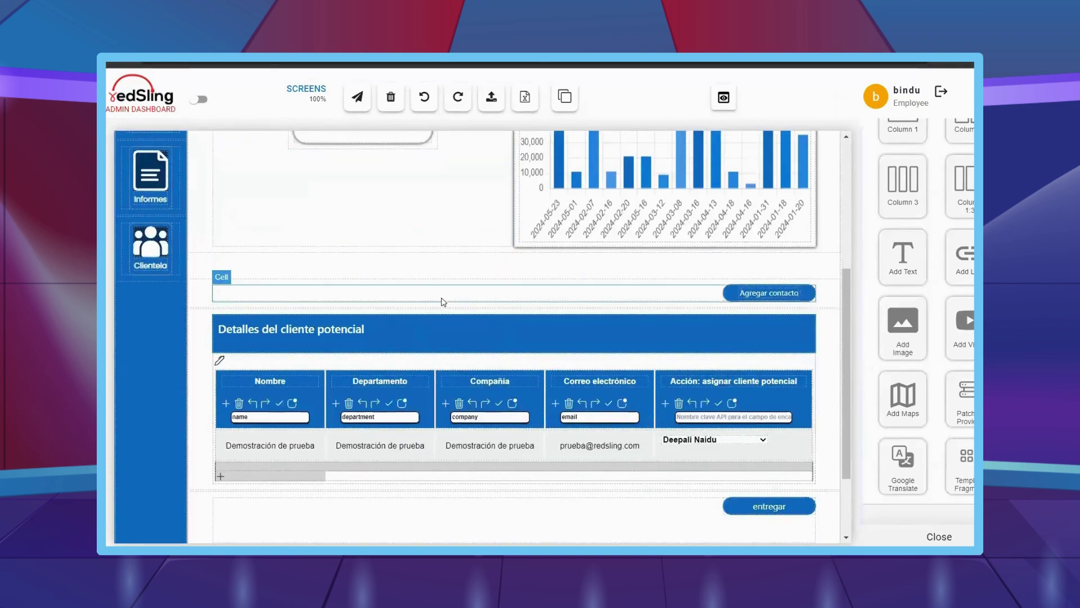
scroll(263, 237, "up", 5)
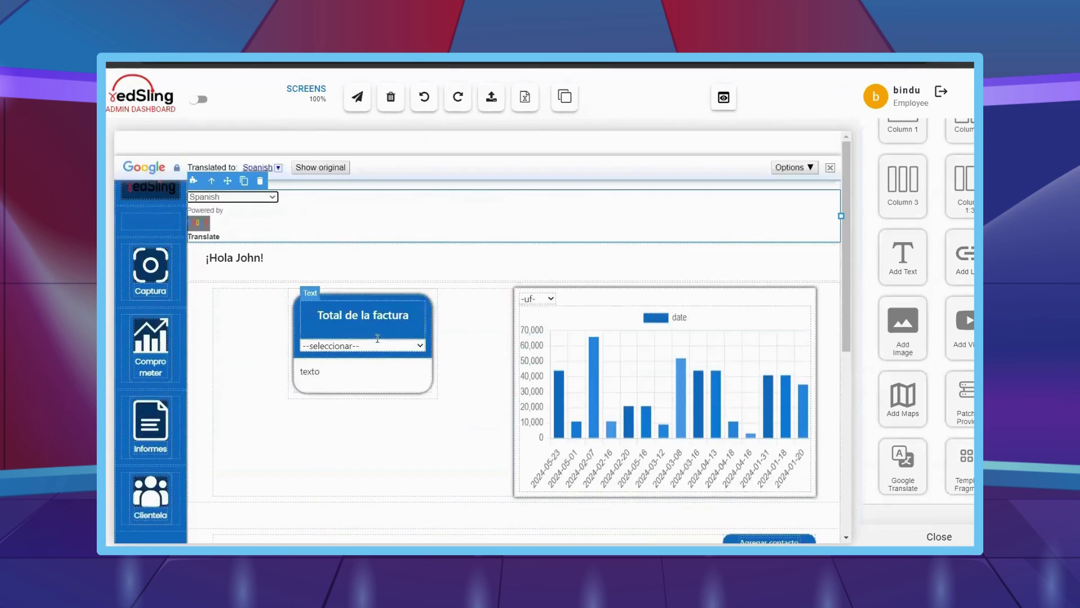
left_click(248, 197)
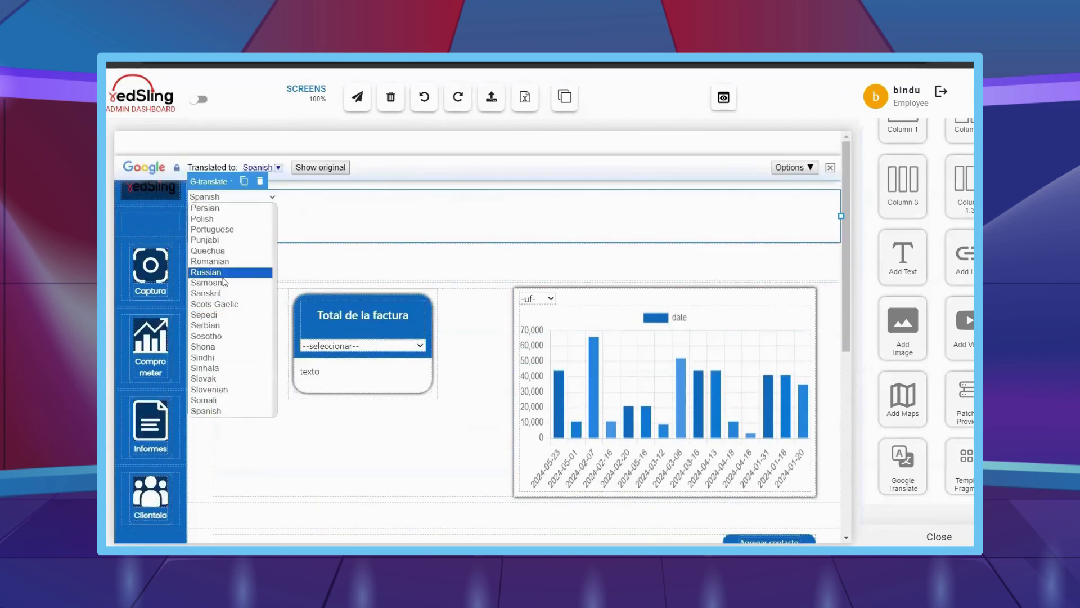
scroll(227, 284, "up", 15)
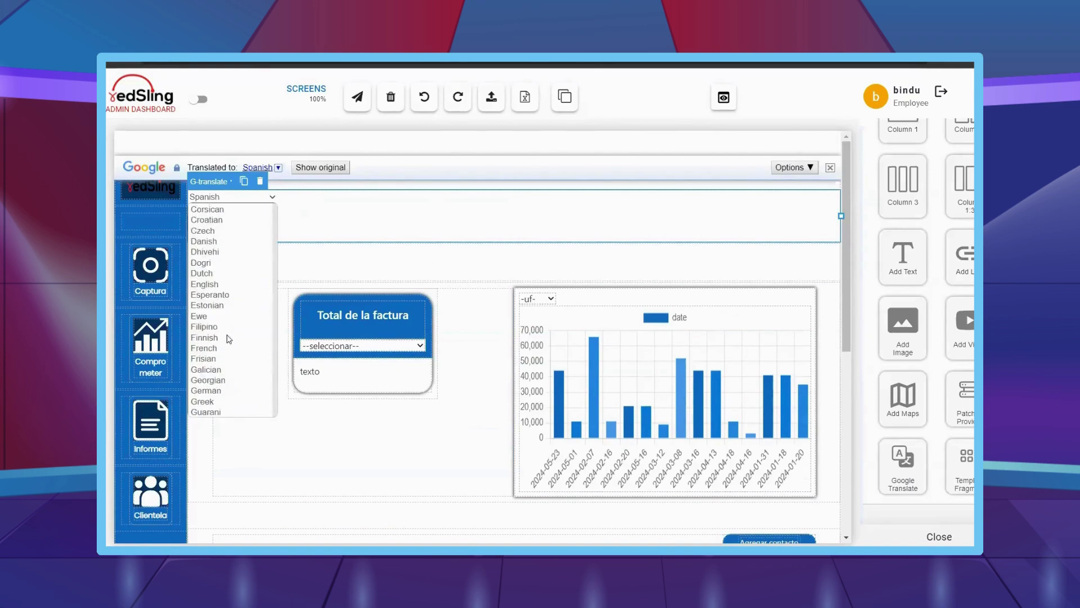
left_click(243, 347)
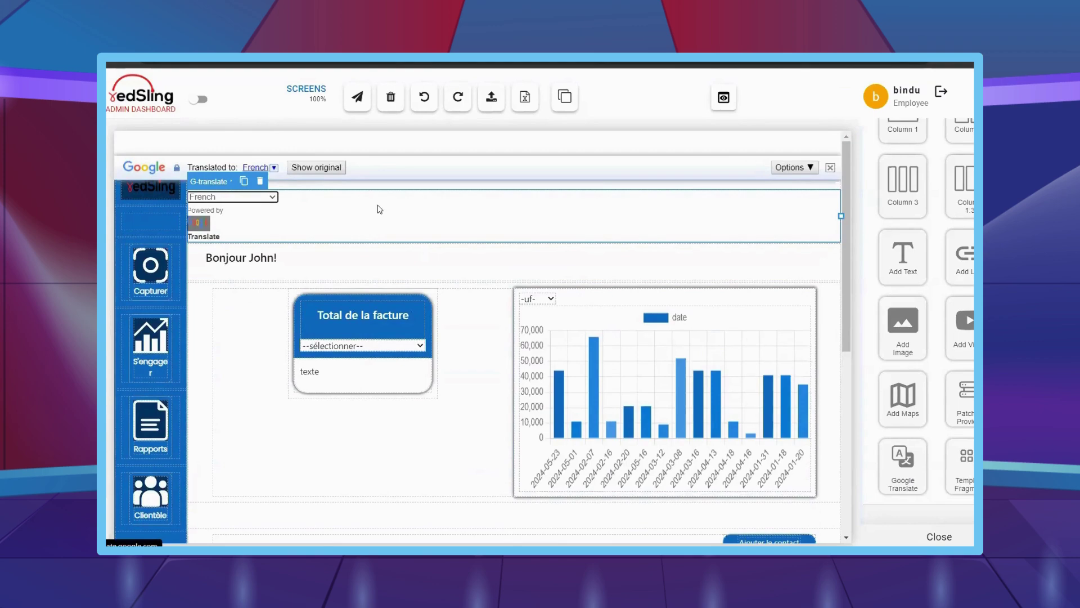
left_click(313, 170)
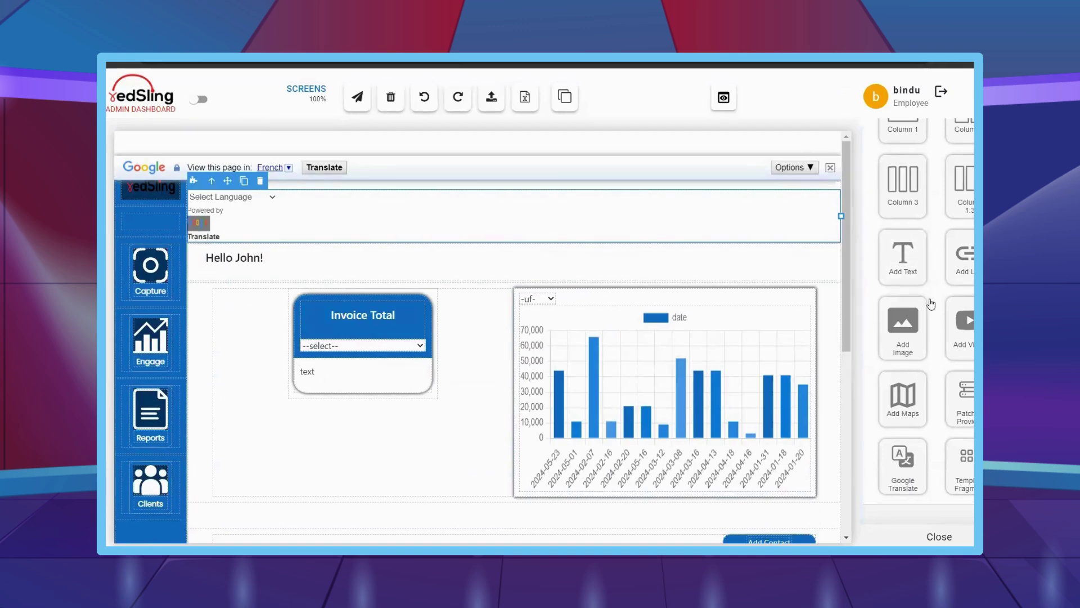
scroll(931, 302, "down", 5)
scroll(931, 302, "down", 4)
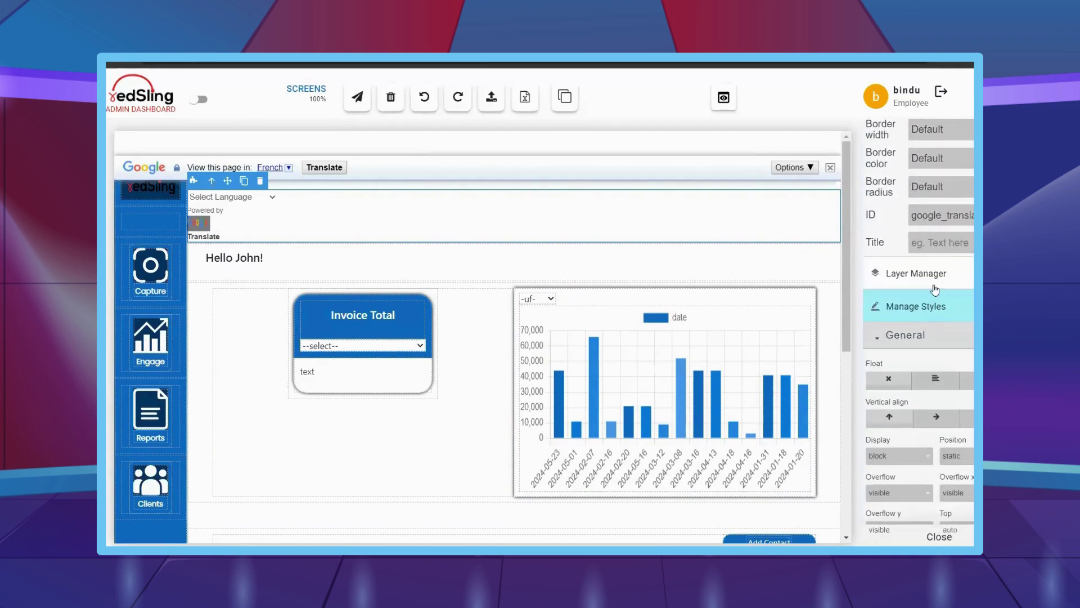
left_click(916, 212)
scroll(924, 345, "down", 3)
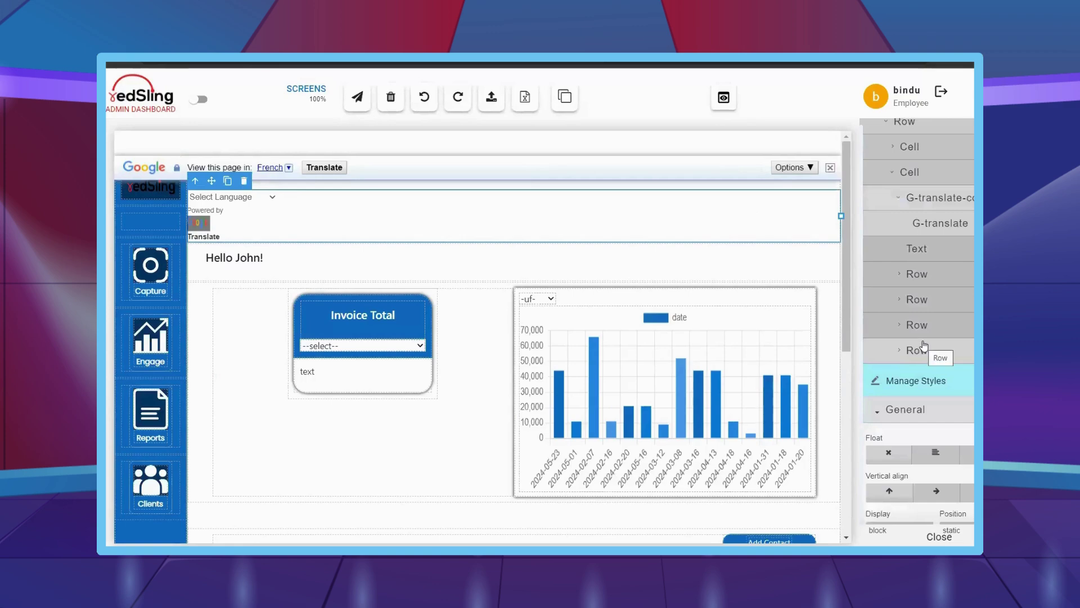
key("Delete")
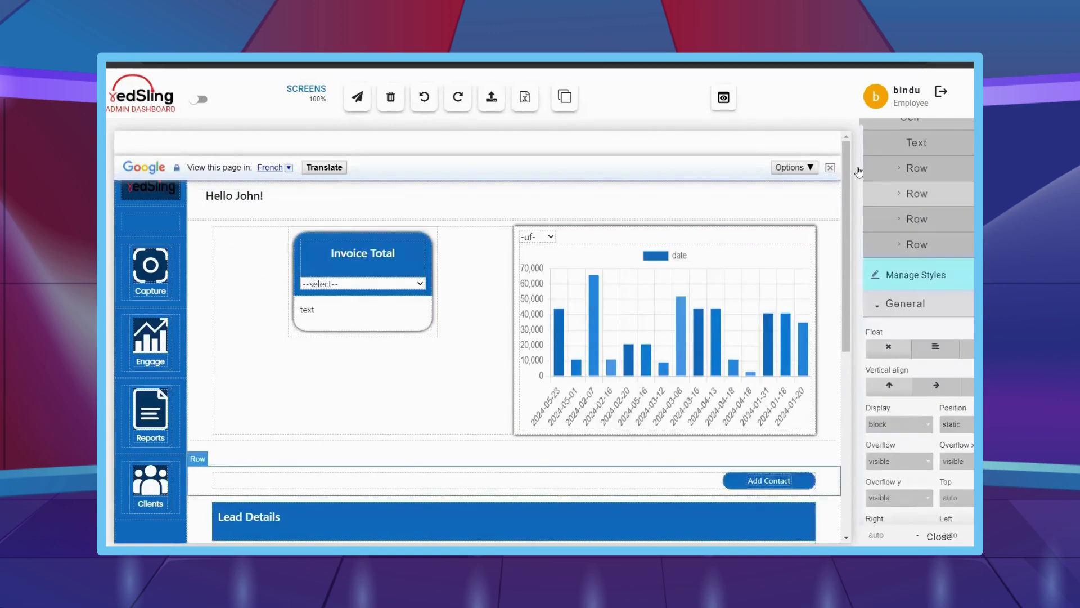
left_click(830, 169)
scroll(661, 332, "down", 5)
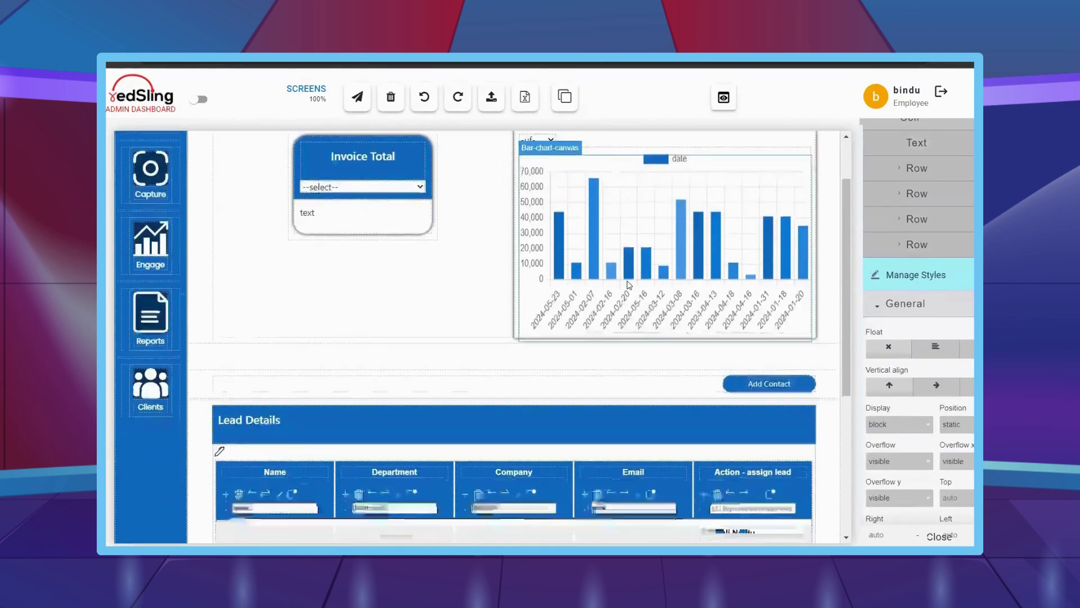
scroll(931, 309, "up", 6)
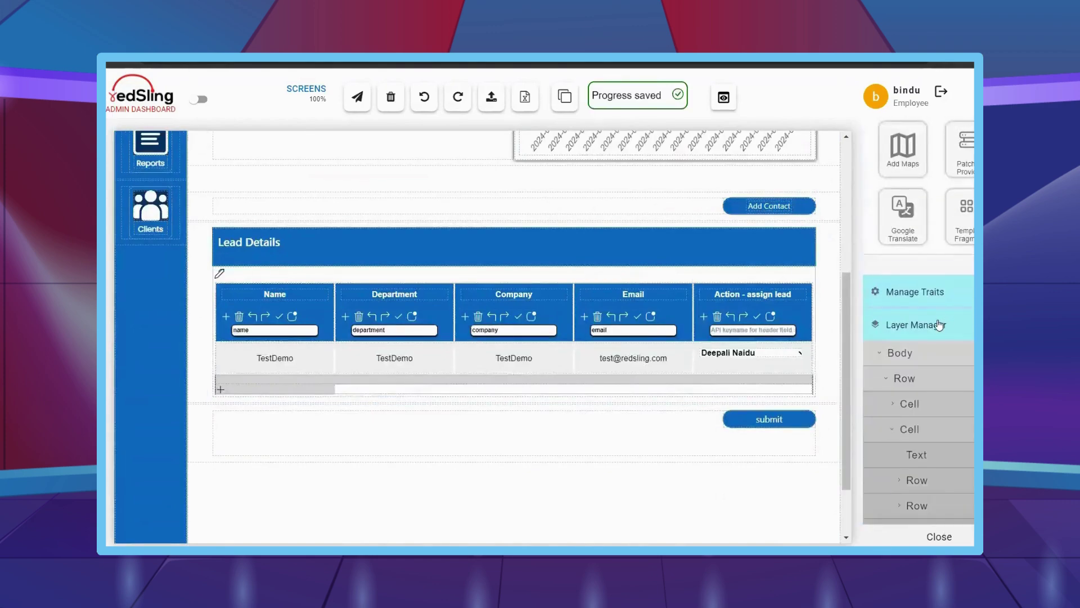
left_click(936, 334)
scroll(929, 315, "up", 6)
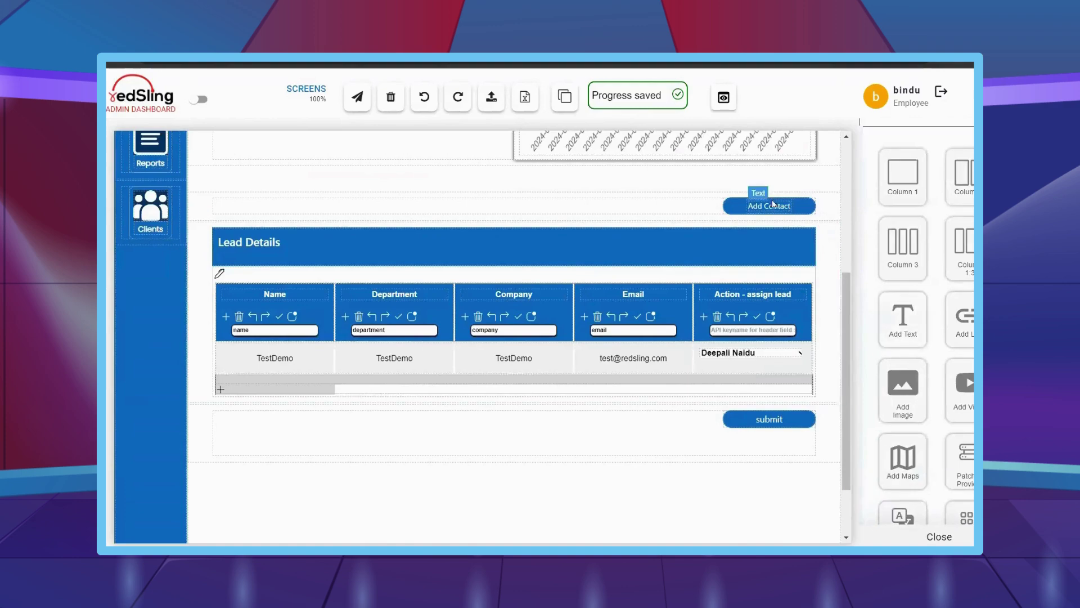
- Open the Add Contact popup, remove its placeholder and drop in a form block
left_click(778, 214)
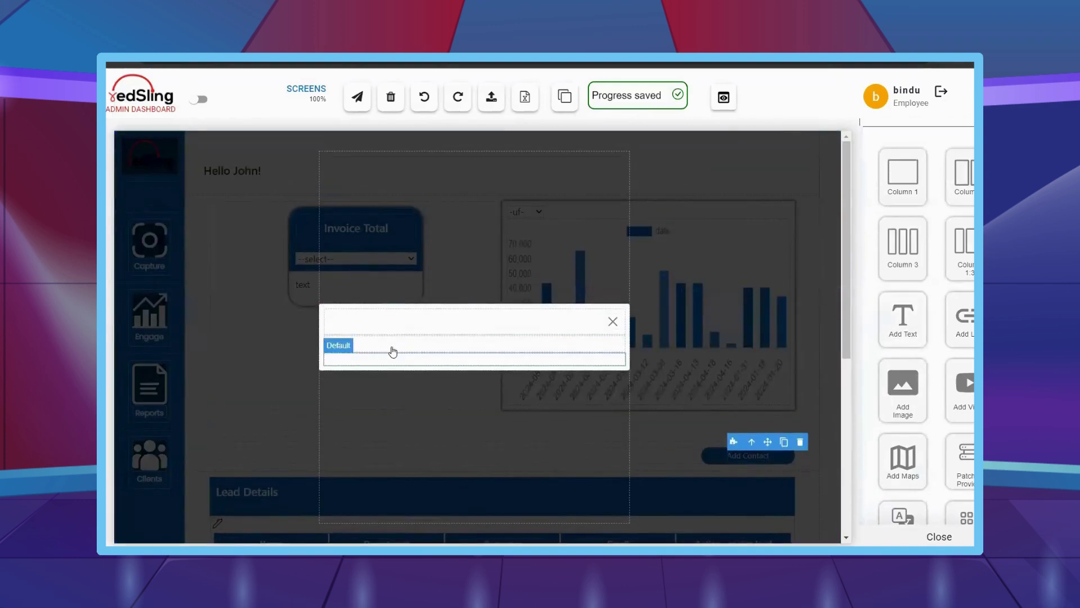
left_click(392, 352)
left_click(397, 344)
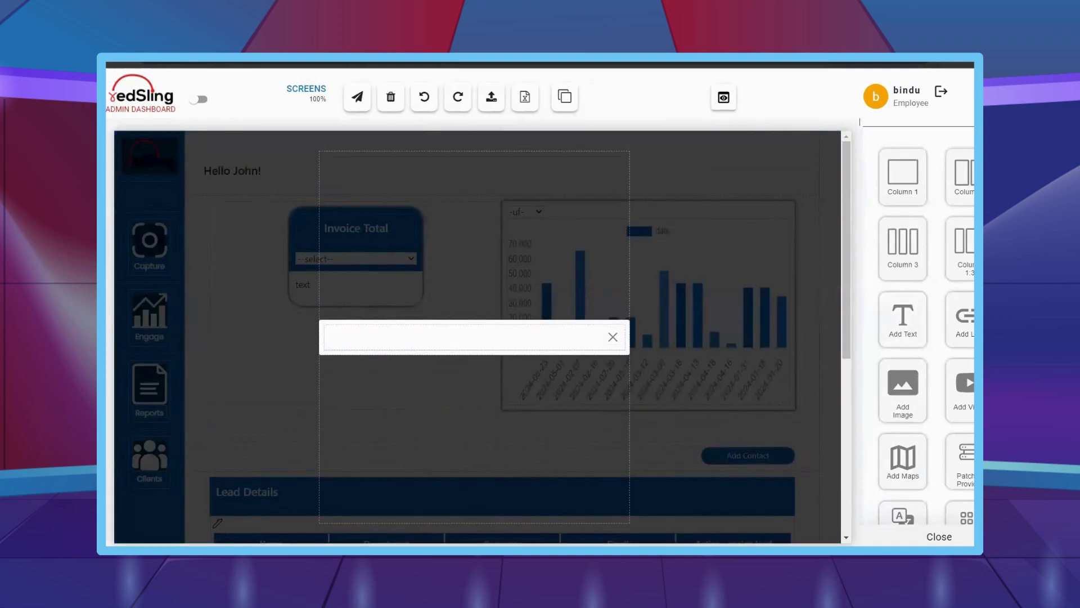
left_click(117, 428)
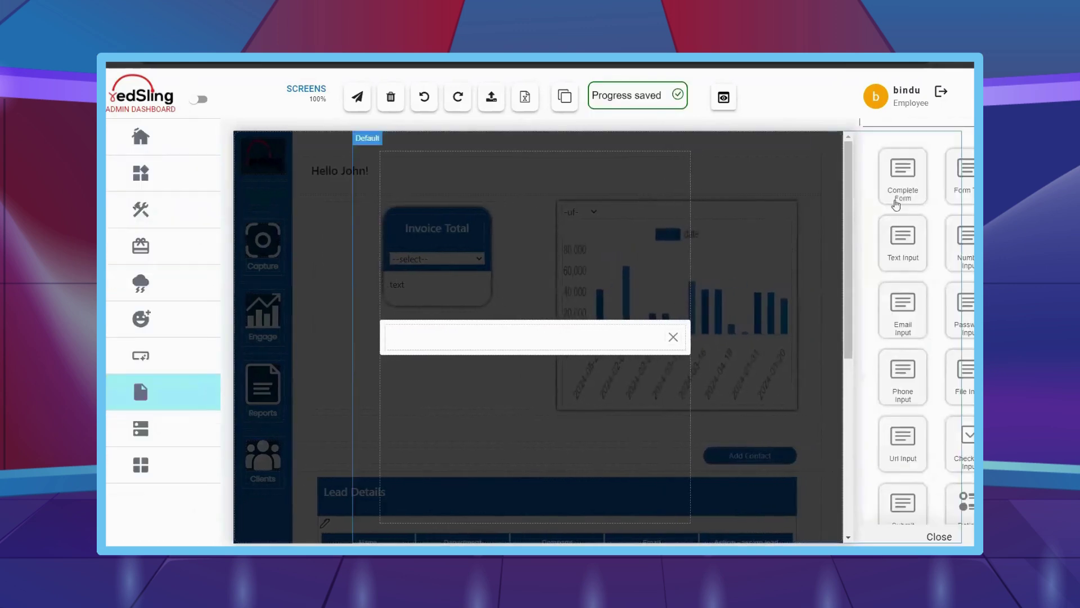
left_click_drag(909, 180, 596, 337)
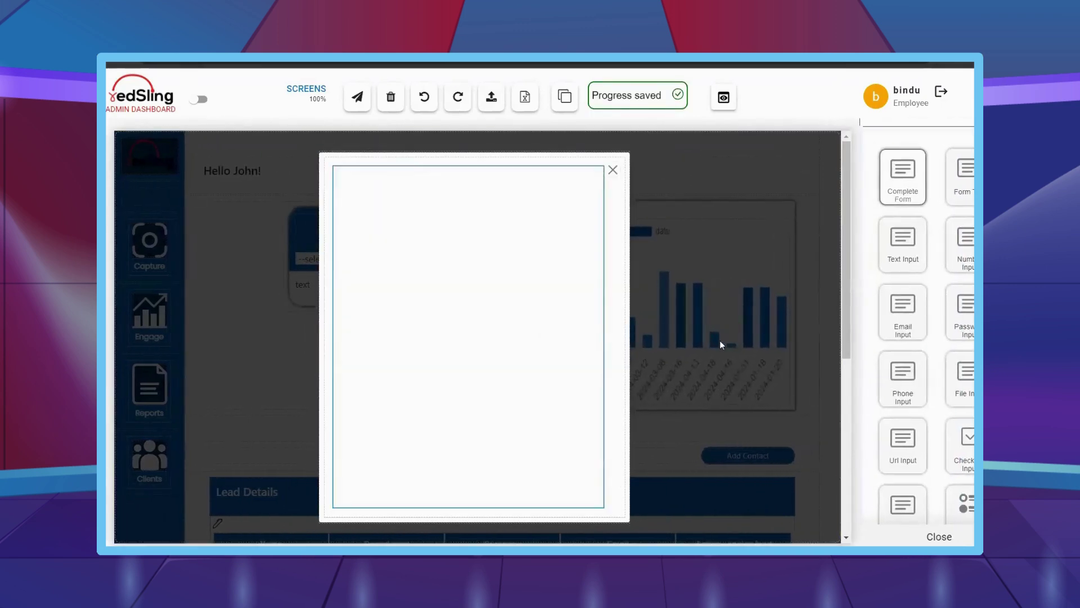
- Give the first field row a 2vh bottom margin and duplicate it into more rows
left_click_drag(903, 242, 439, 248)
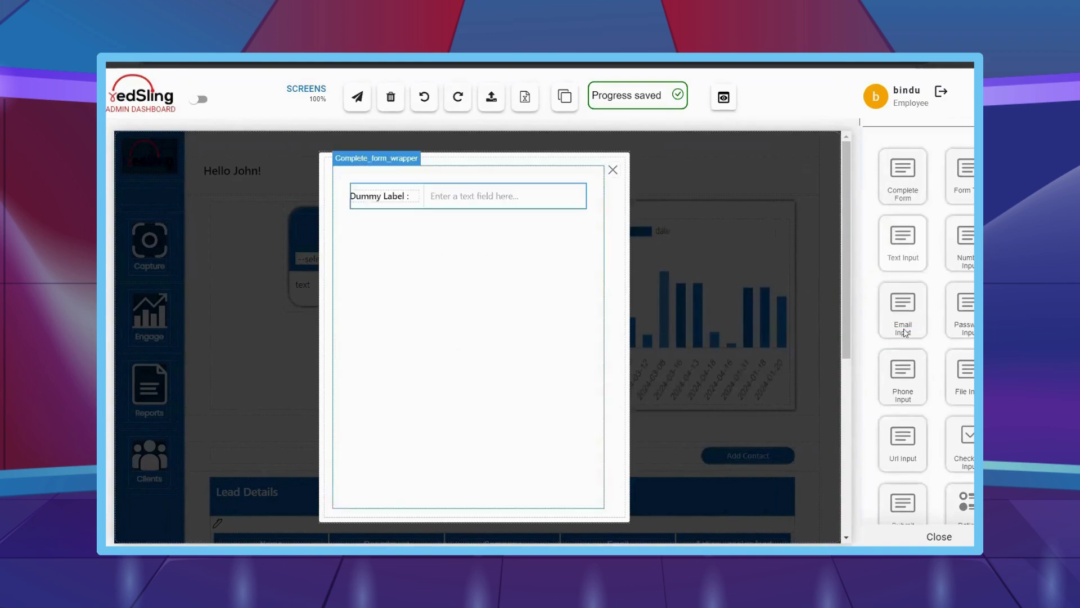
scroll(947, 328, "down", 2)
scroll(948, 328, "down", 10)
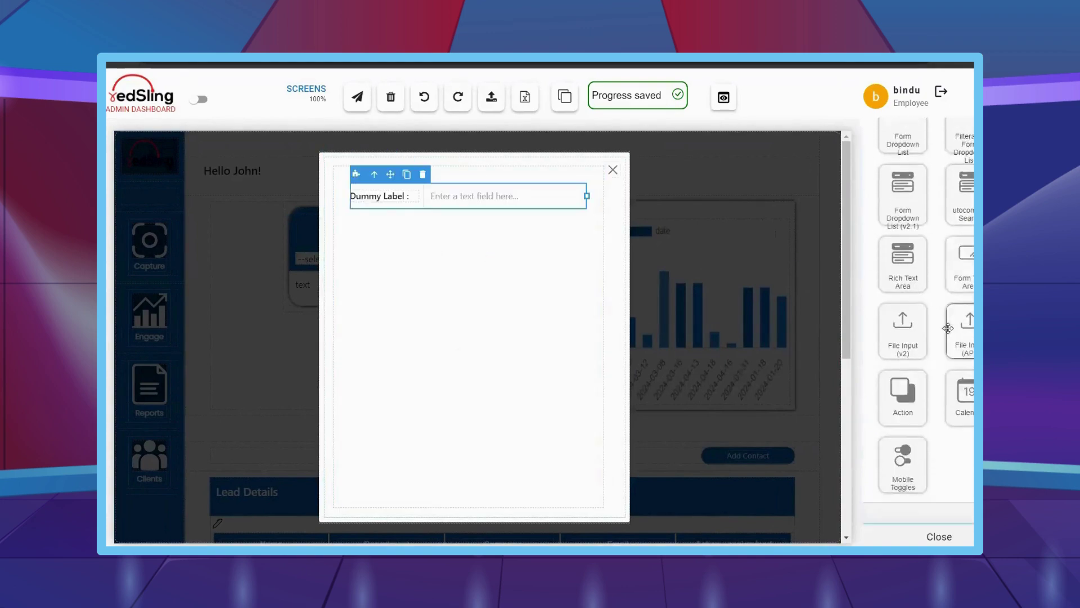
scroll(950, 335, "down", 8)
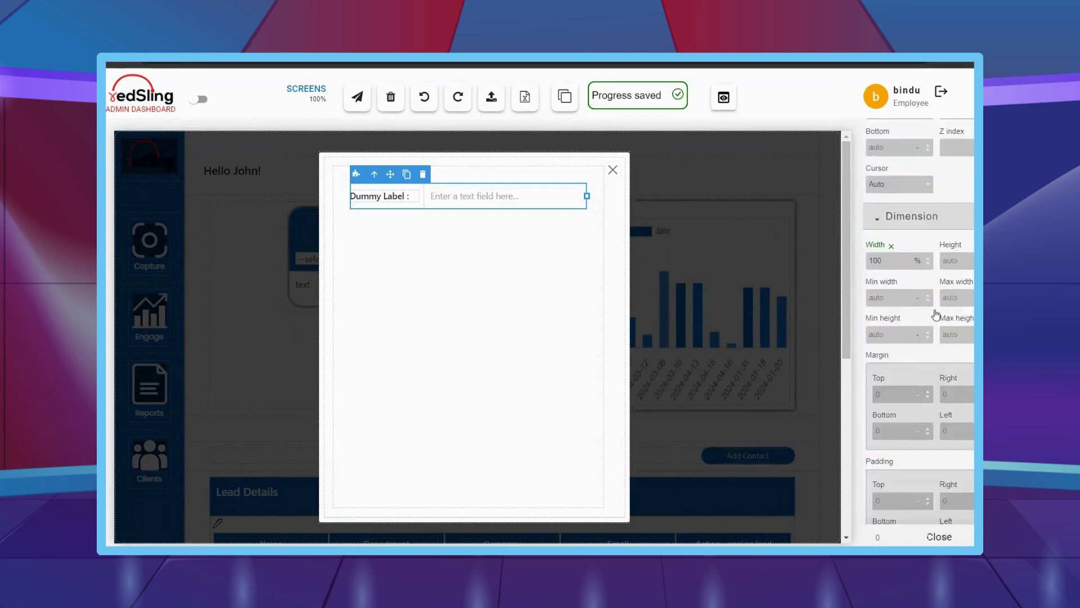
scroll(935, 315, "down", 2)
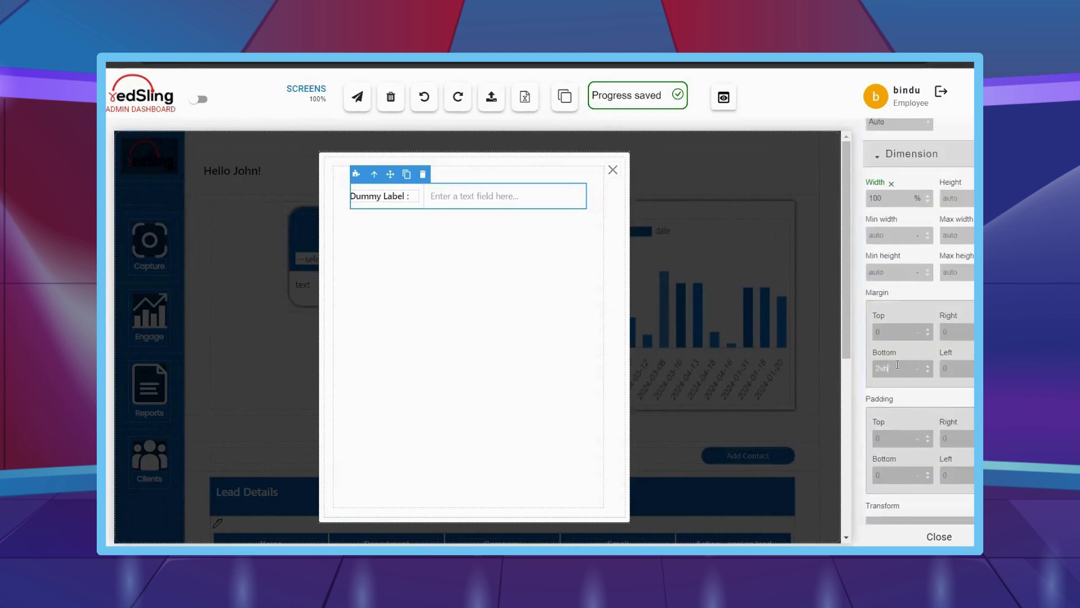
key("Return")
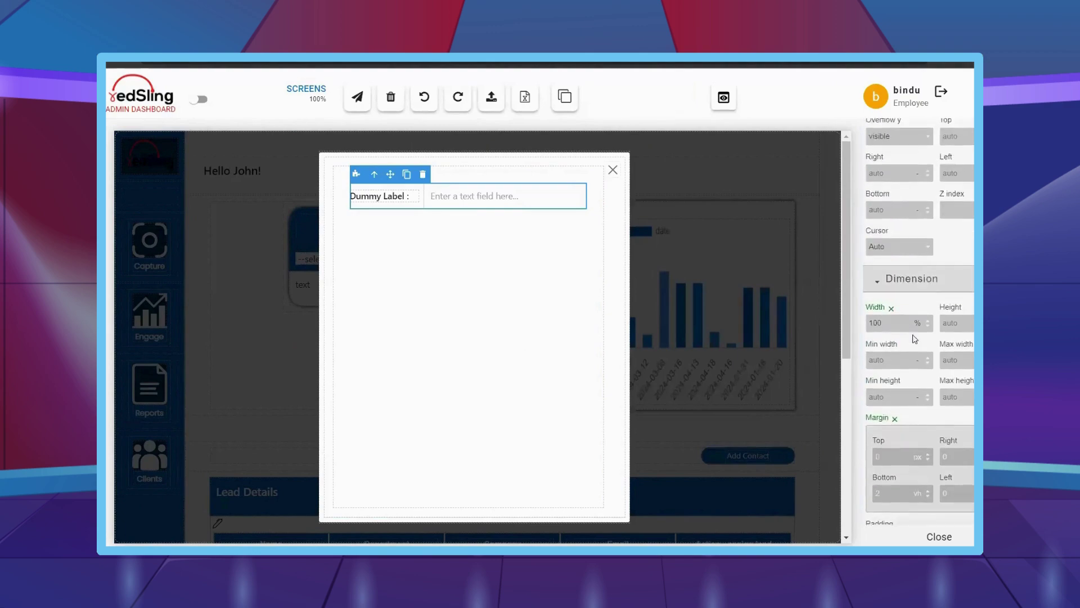
left_click(407, 175)
left_click(407, 174)
left_click(407, 174)
left_click(407, 175)
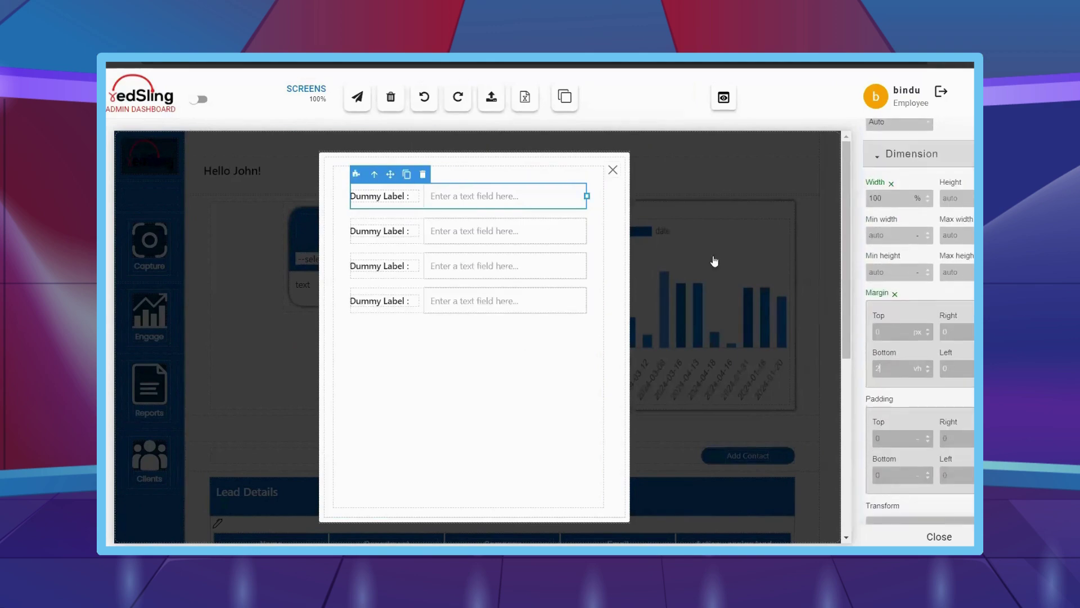
- Add an Email field, a Number field, another text field and a submit button below the rows
scroll(941, 260, "up", 6)
scroll(941, 260, "up", 10)
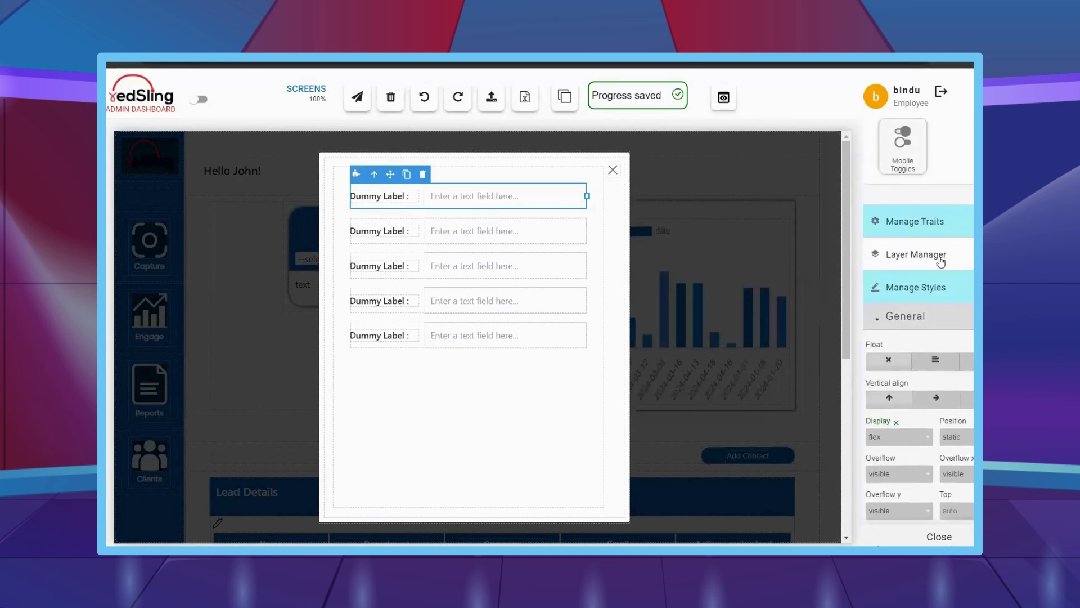
scroll(940, 260, "up", 10)
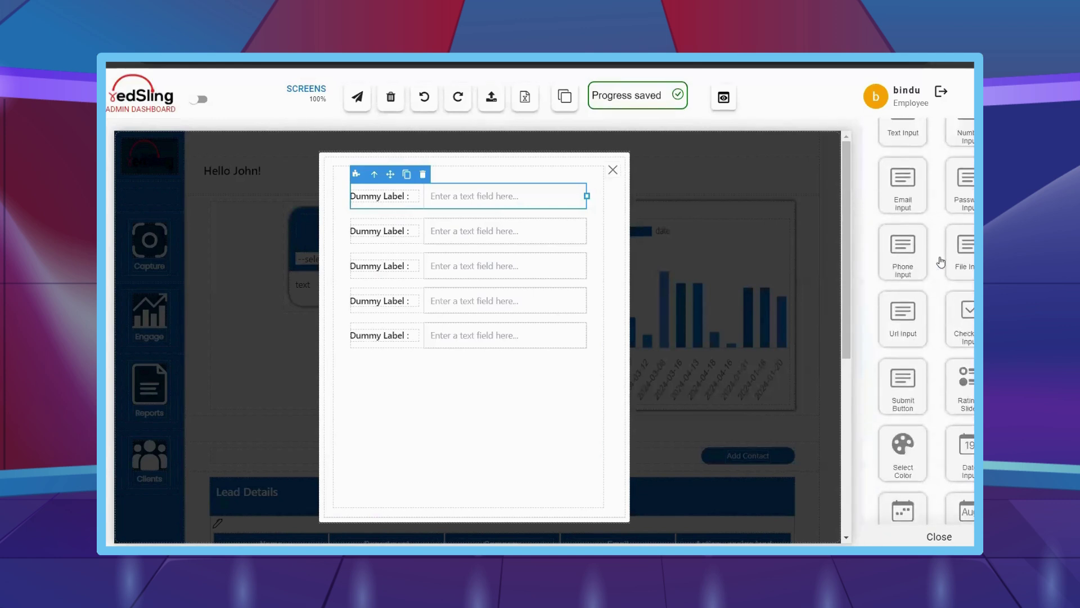
left_click_drag(903, 247, 503, 386)
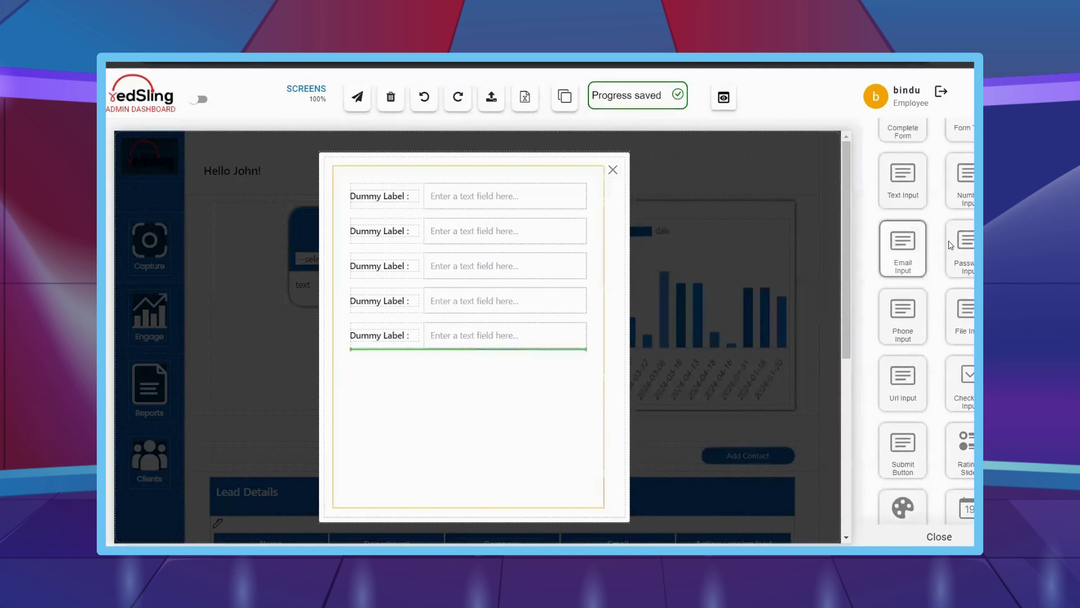
left_click_drag(966, 188, 467, 420)
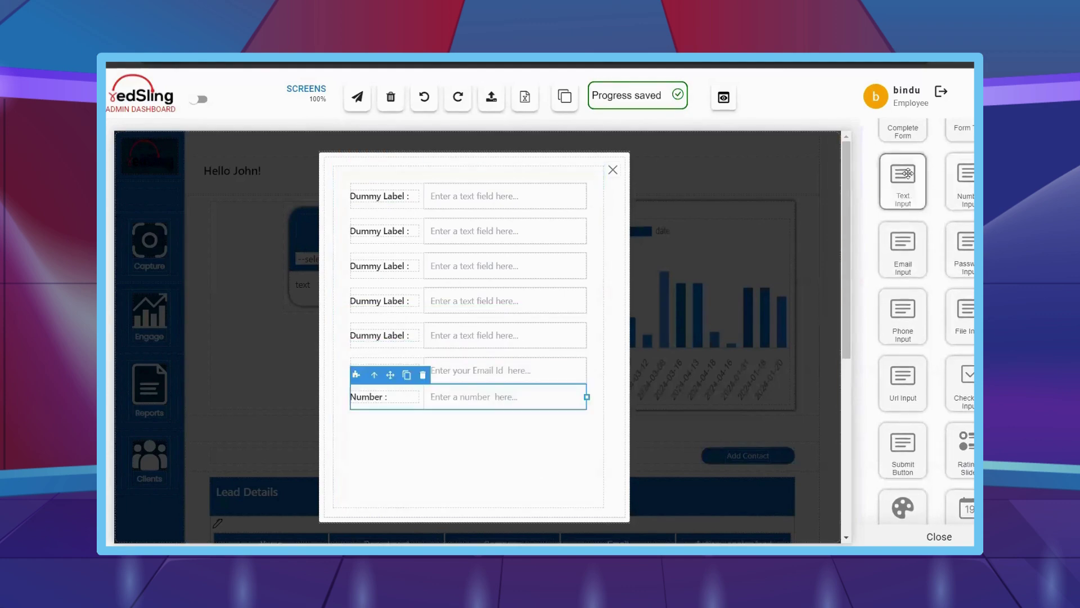
left_click_drag(908, 173, 506, 436)
left_click_drag(903, 450, 458, 445)
- Paste the 2vh bottom margin onto the Email, Number and following text rows
left_click(422, 376)
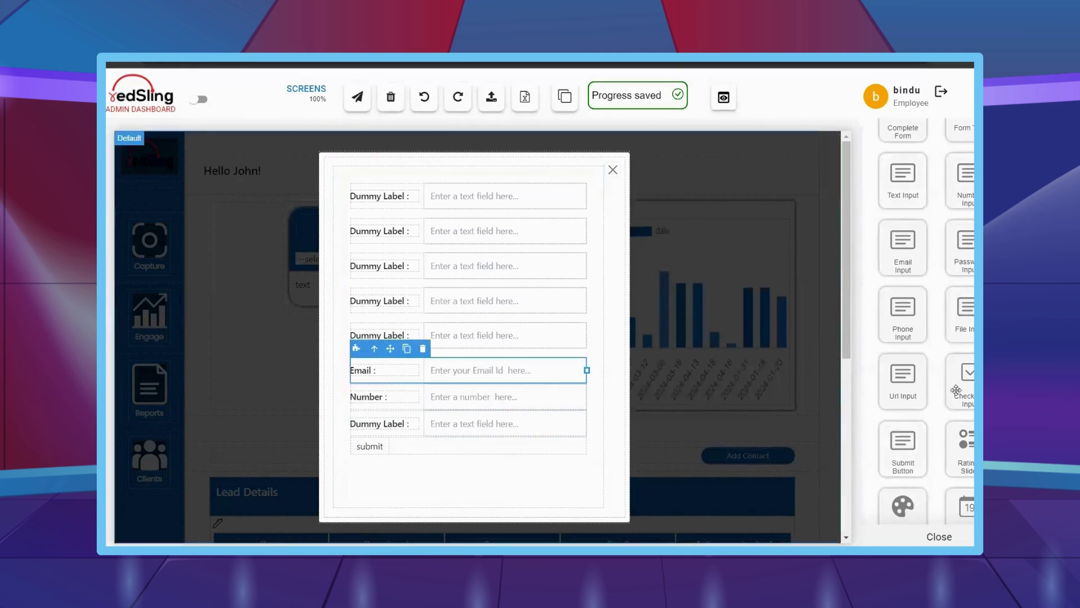
scroll(956, 389, "down", 10)
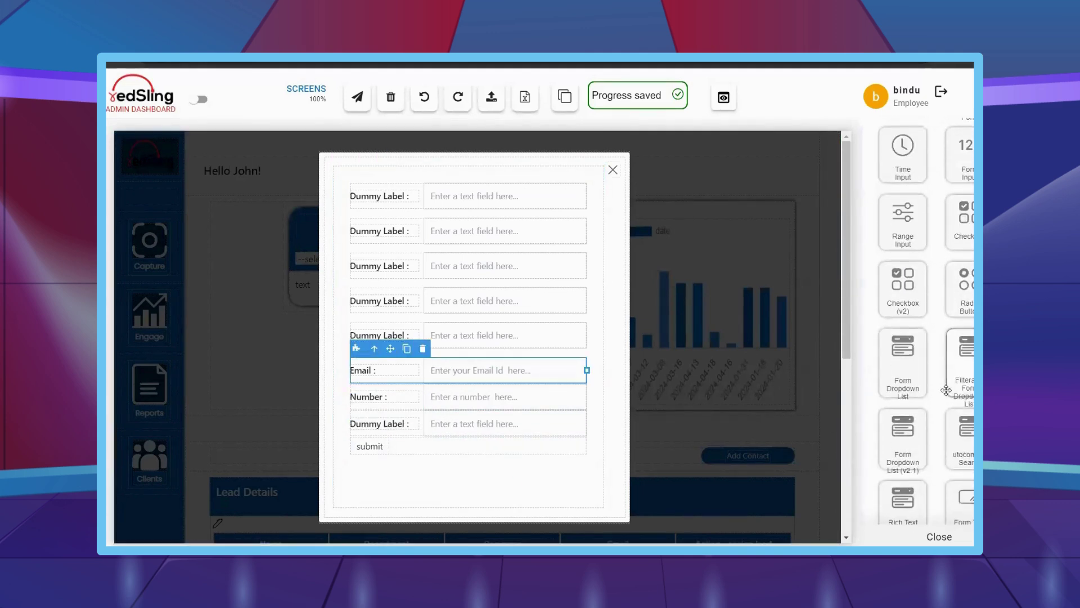
scroll(947, 390, "down", 15)
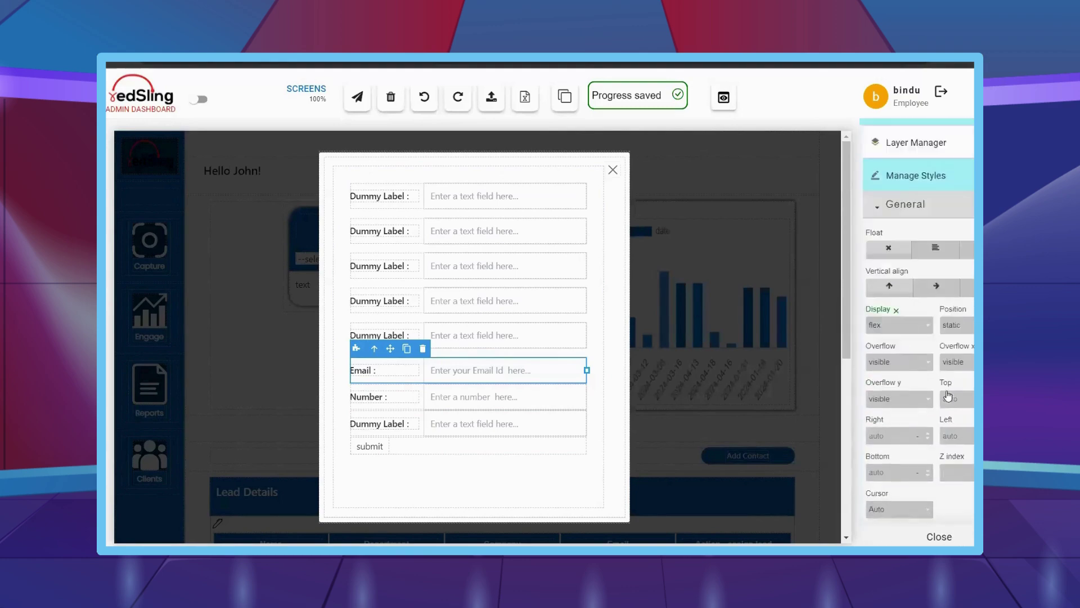
scroll(948, 396, "down", 5)
left_click(895, 492)
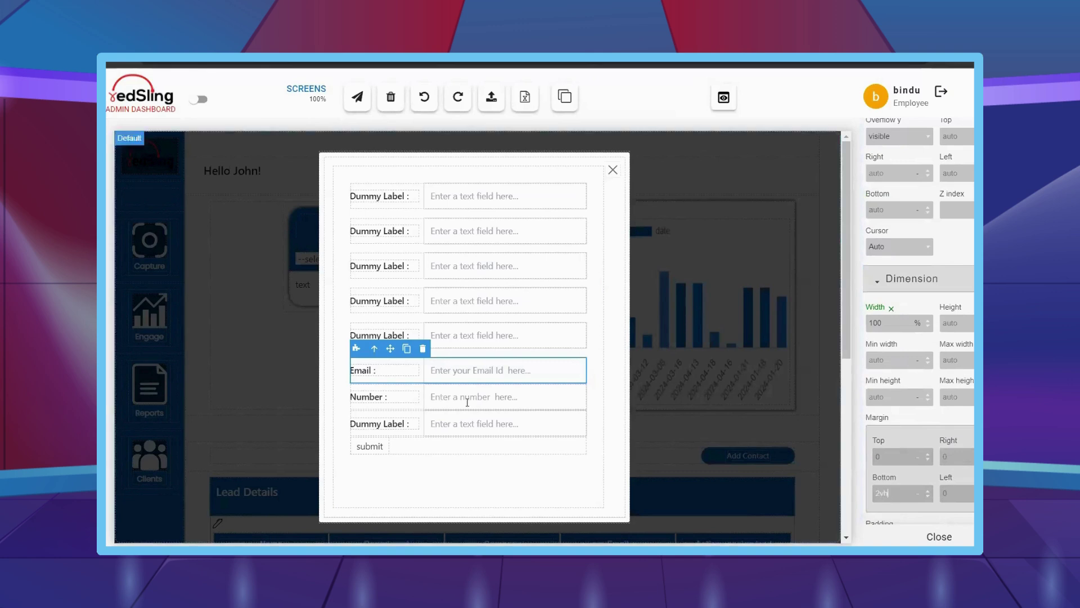
left_click(573, 397)
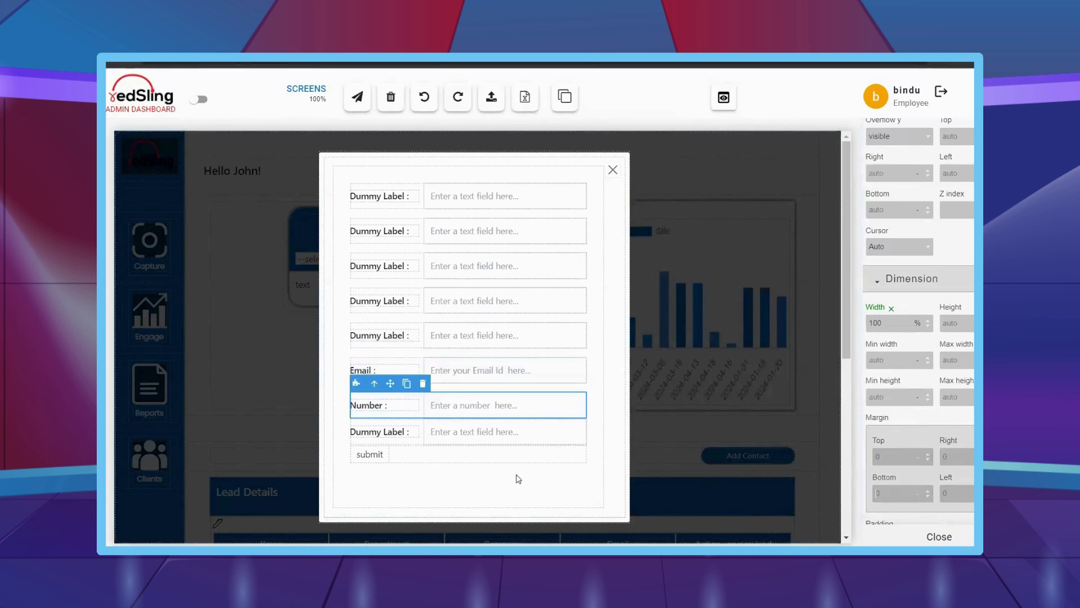
left_click(600, 337)
left_click(586, 441)
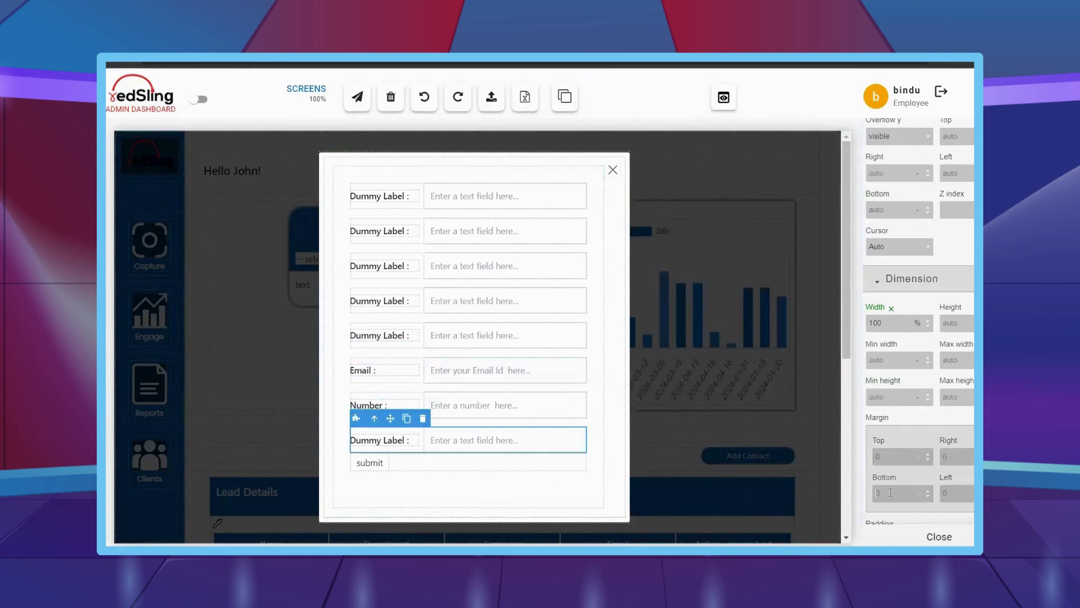
left_click(891, 493)
type("2vh")
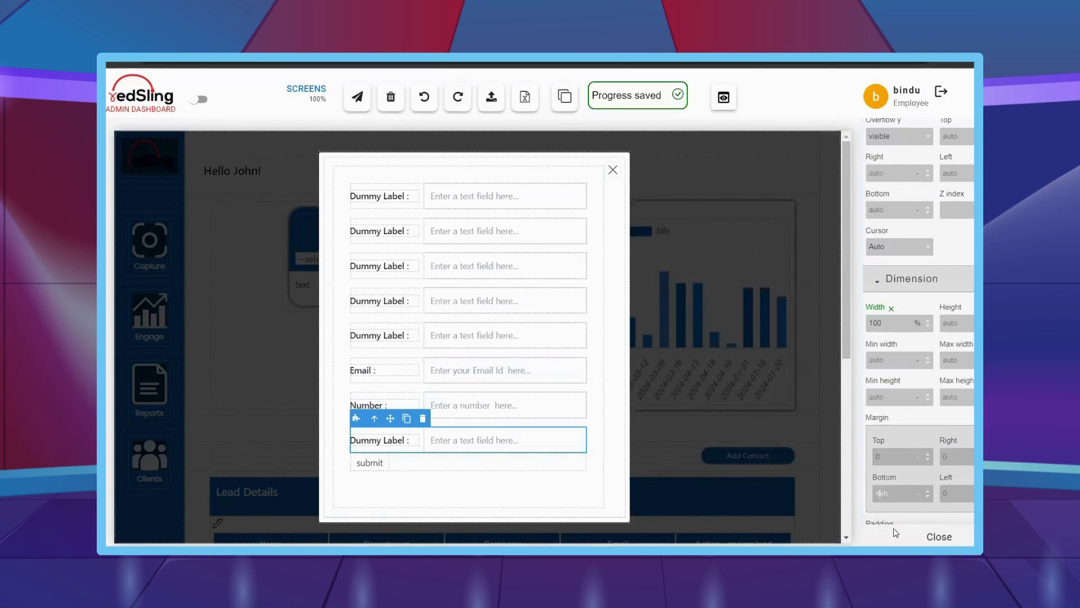
- Centre the submit button with auto margins and give it rounded 22px corners
left_click(369, 479)
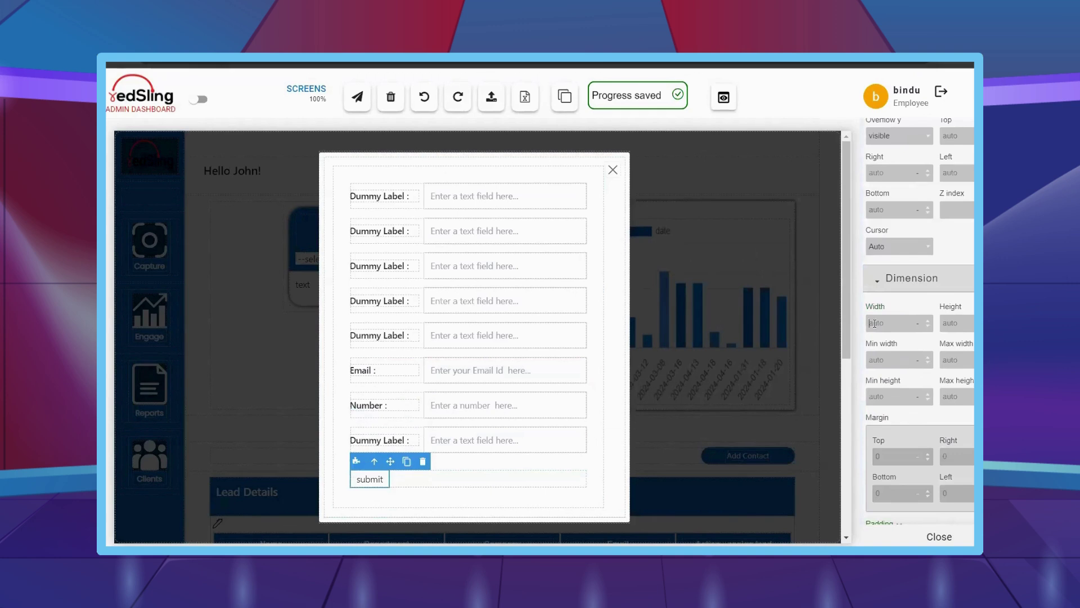
scroll(907, 363, "down", 3)
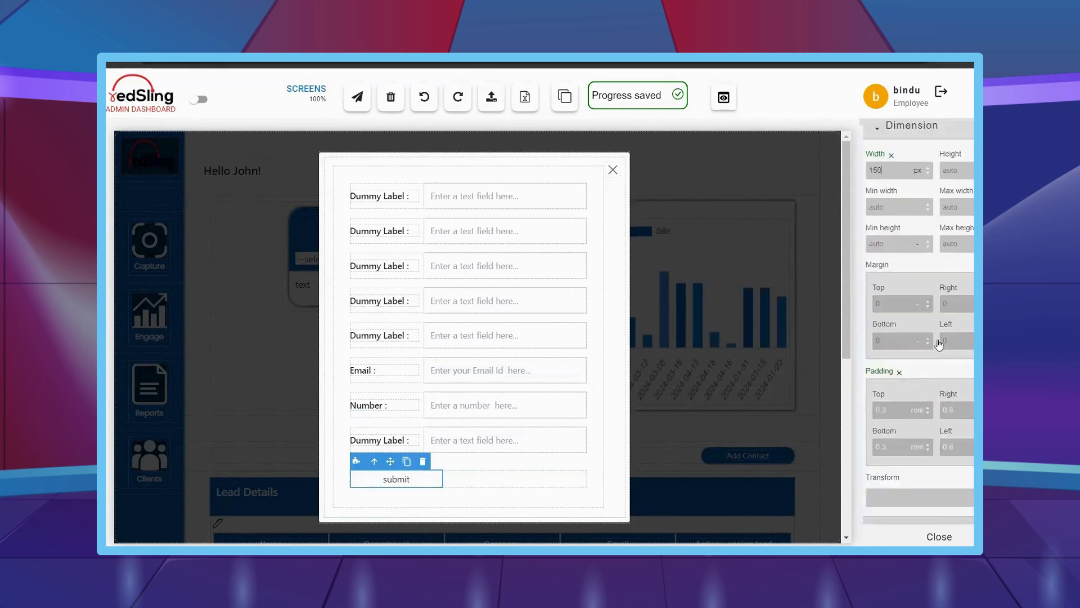
left_click(963, 307)
type("auto")
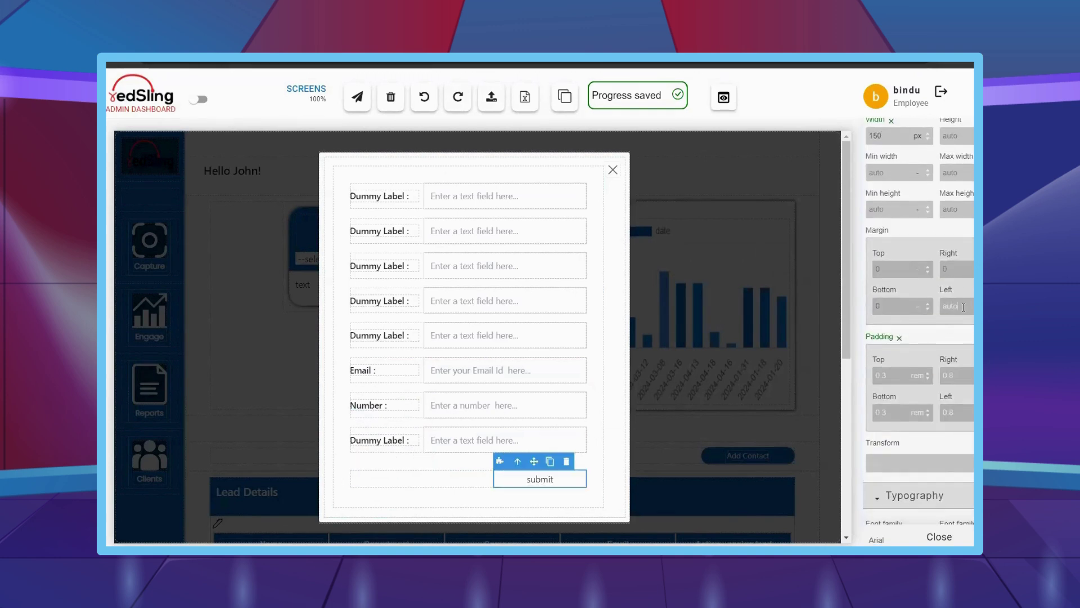
type("to")
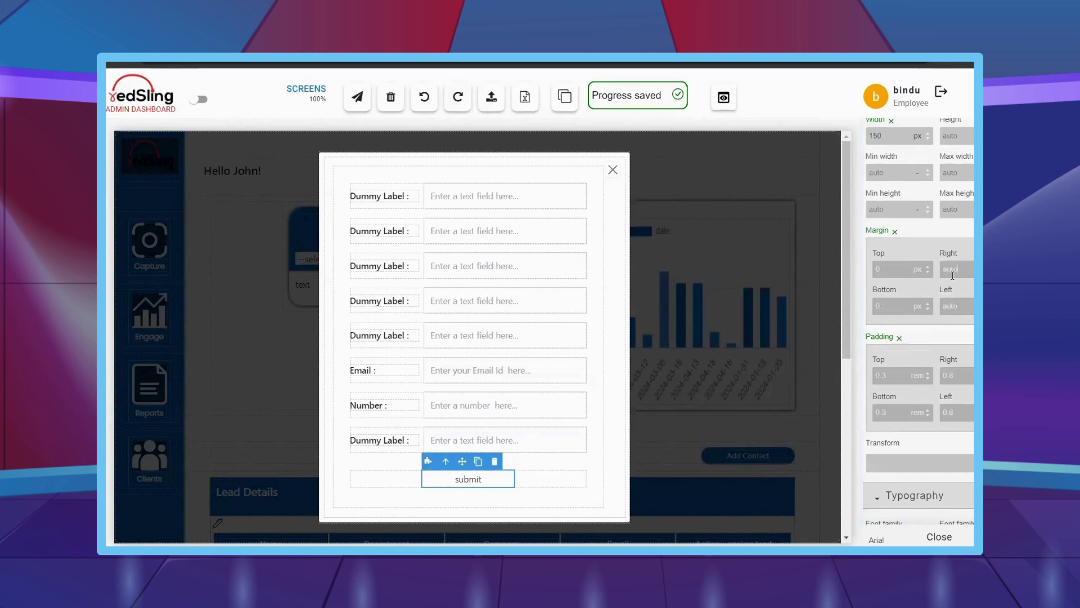
scroll(934, 299, "down", 5)
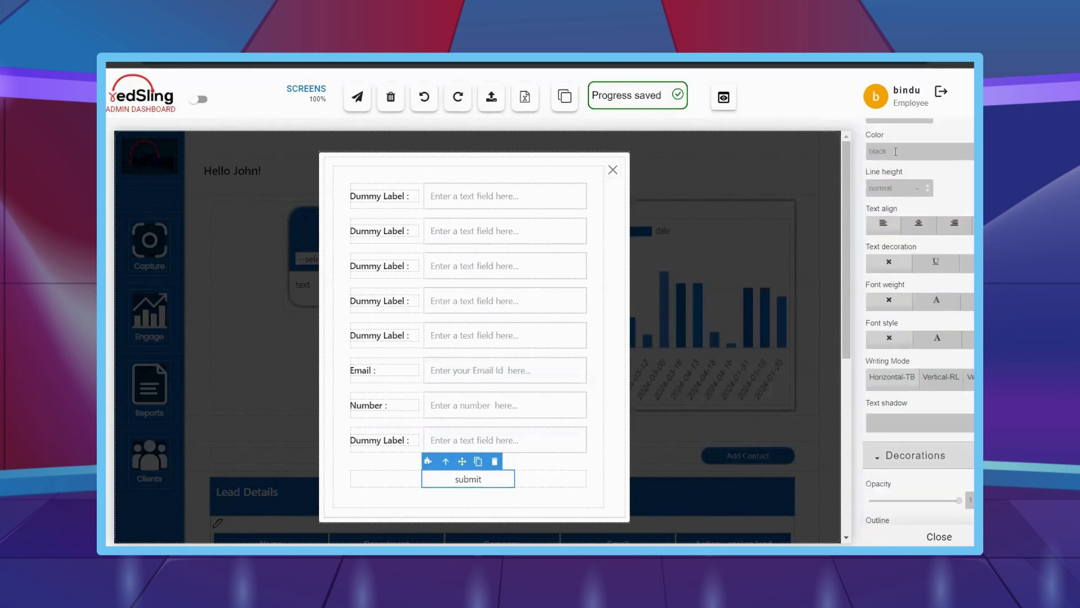
scroll(909, 381, "down", 4)
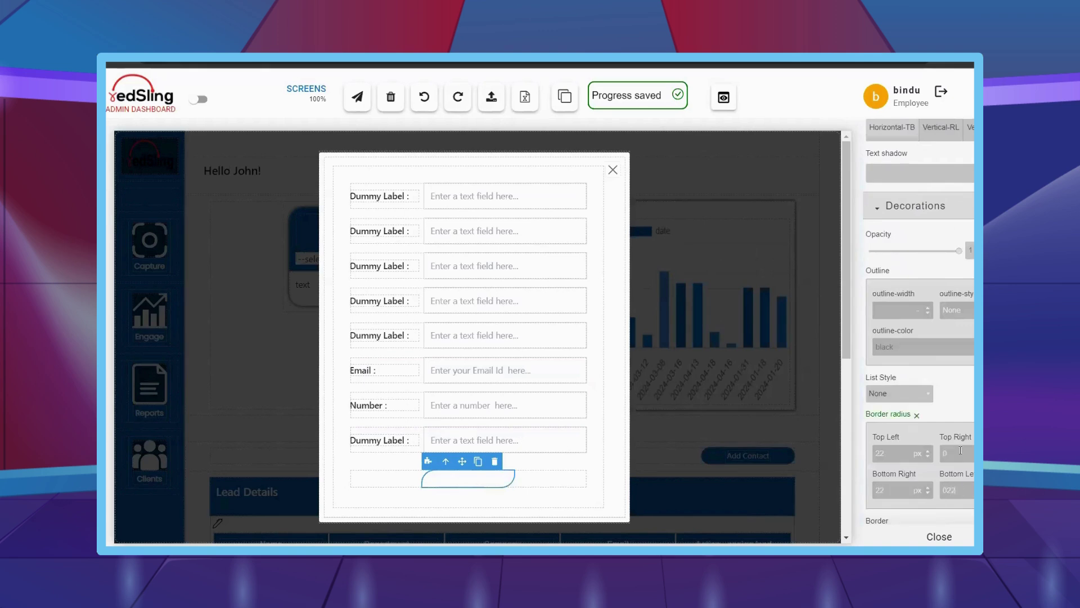
scroll(912, 437, "down", 10)
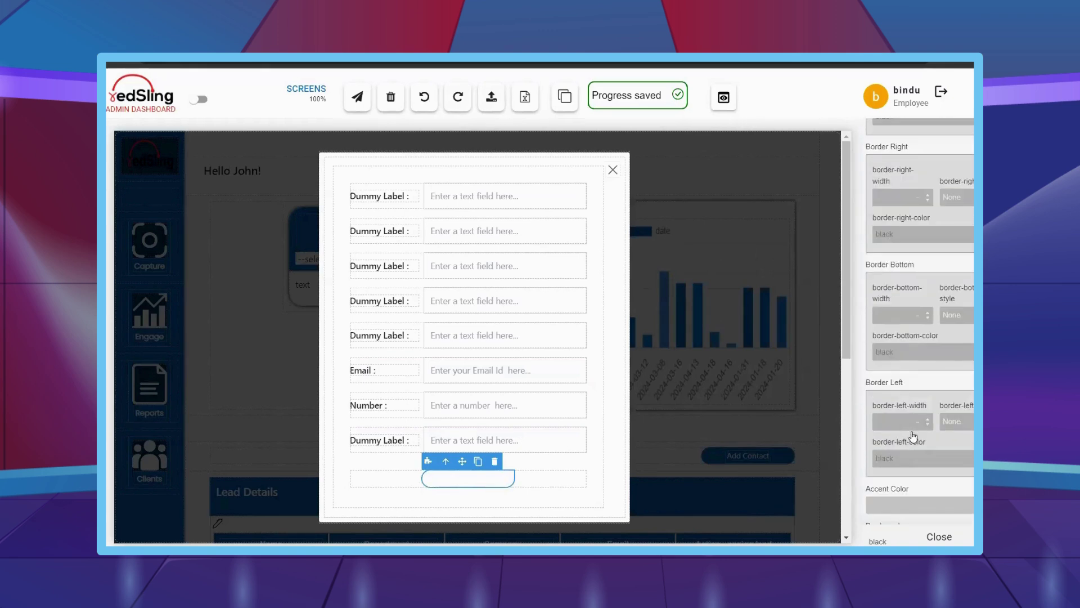
- Bring up the Notepad colour notes listing #116cbf in a smaller floating window
mouse_move(345, 532)
left_click(163, 538)
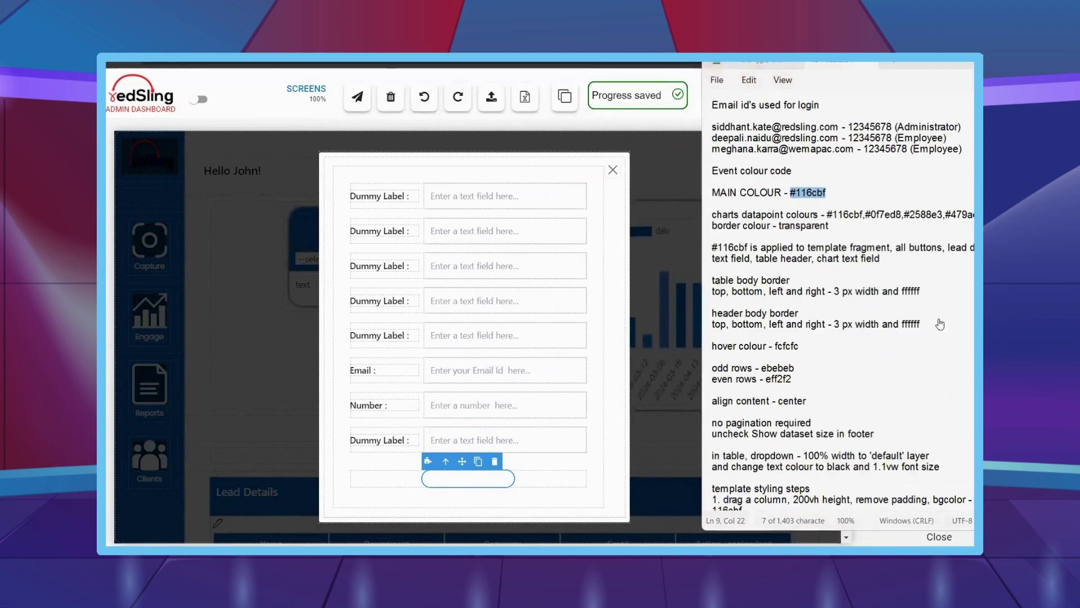
key("super+Down")
key("super+Down")
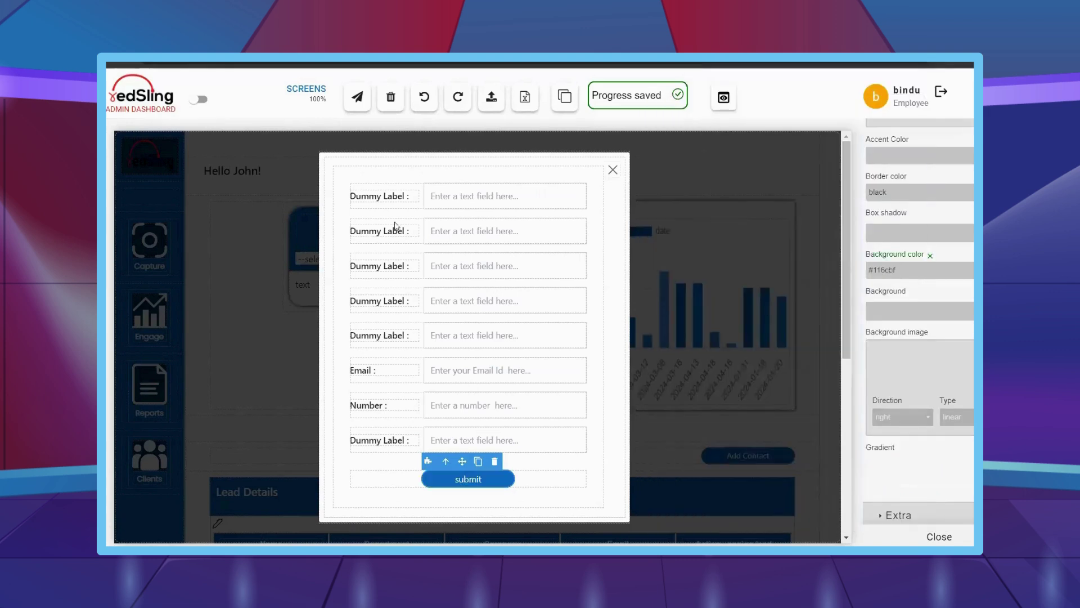
- Edit the first four labels to read Name, Department, Company and Industry
double_click(399, 194)
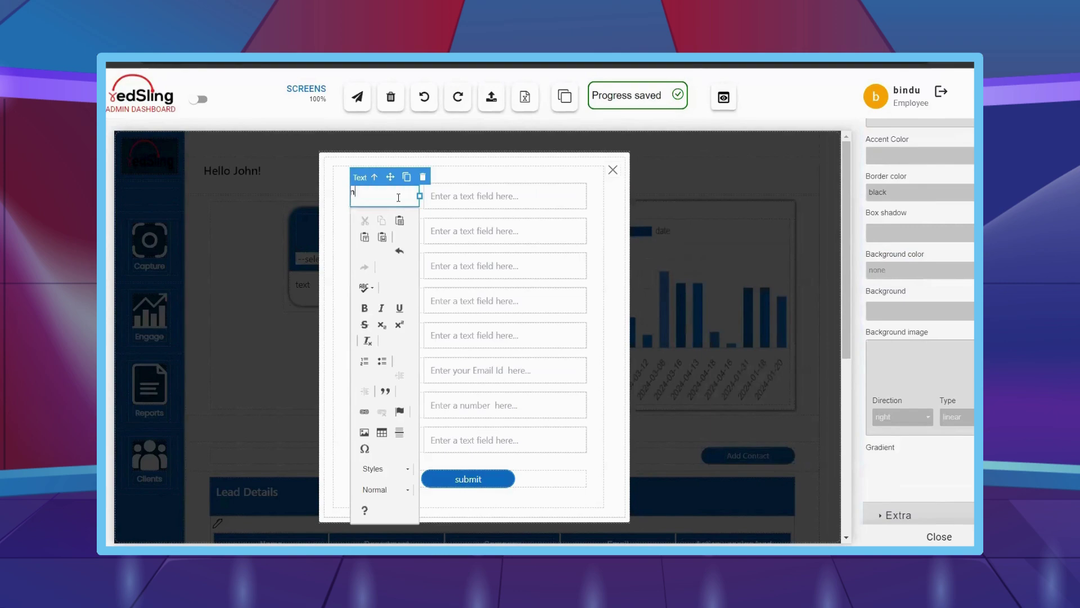
double_click(350, 227)
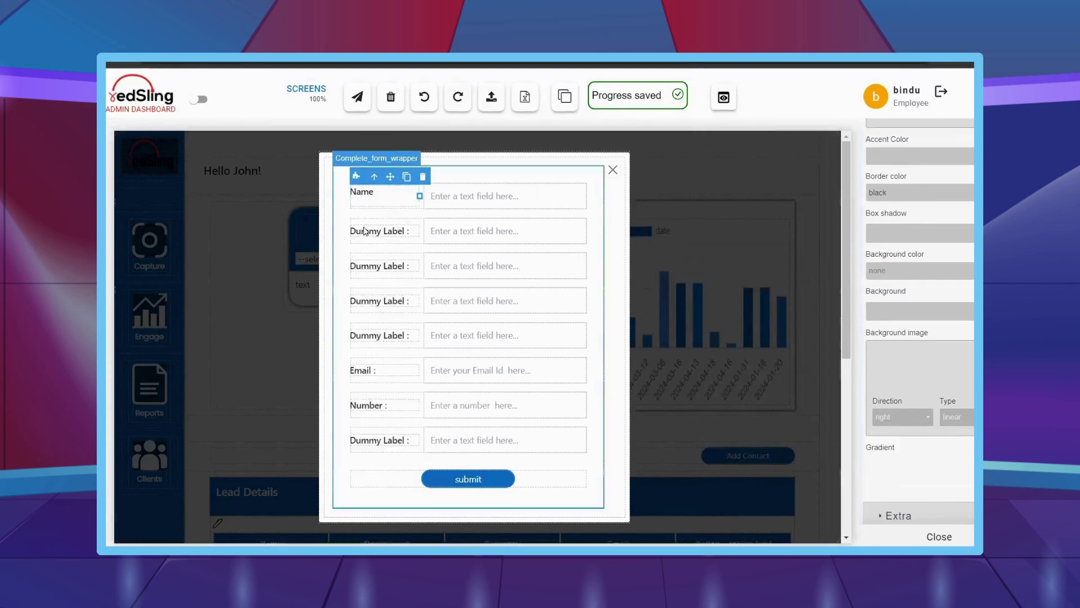
type("Department")
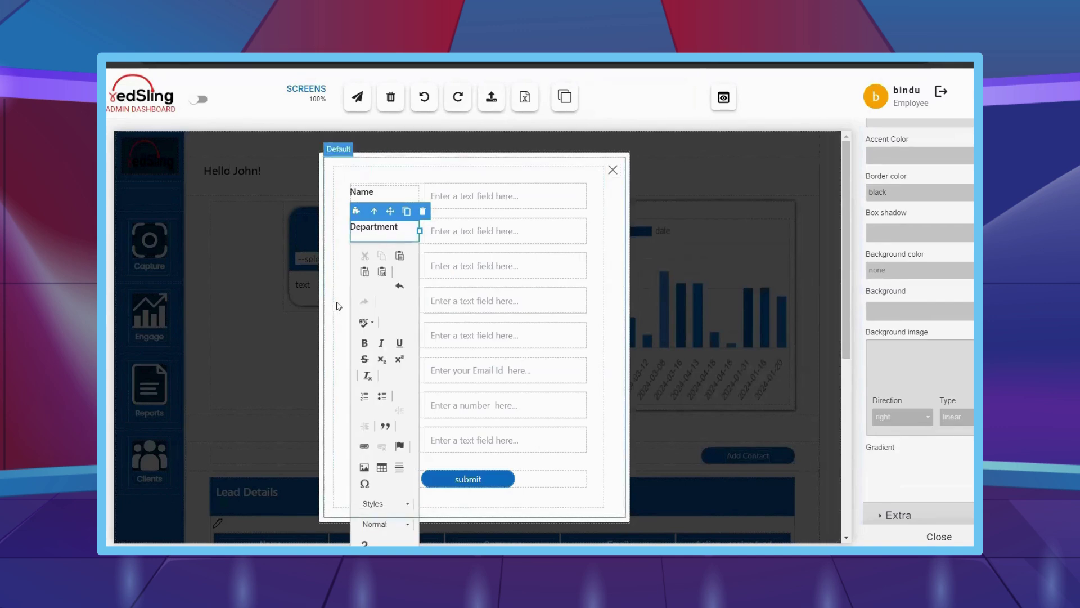
double_click(376, 261)
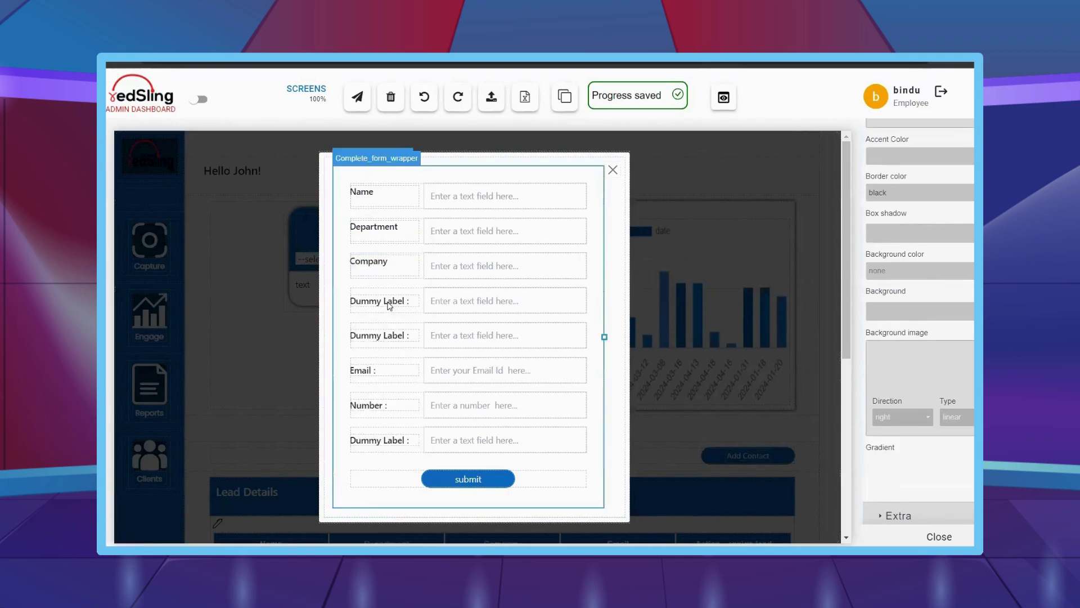
double_click(376, 296)
type("Industry")
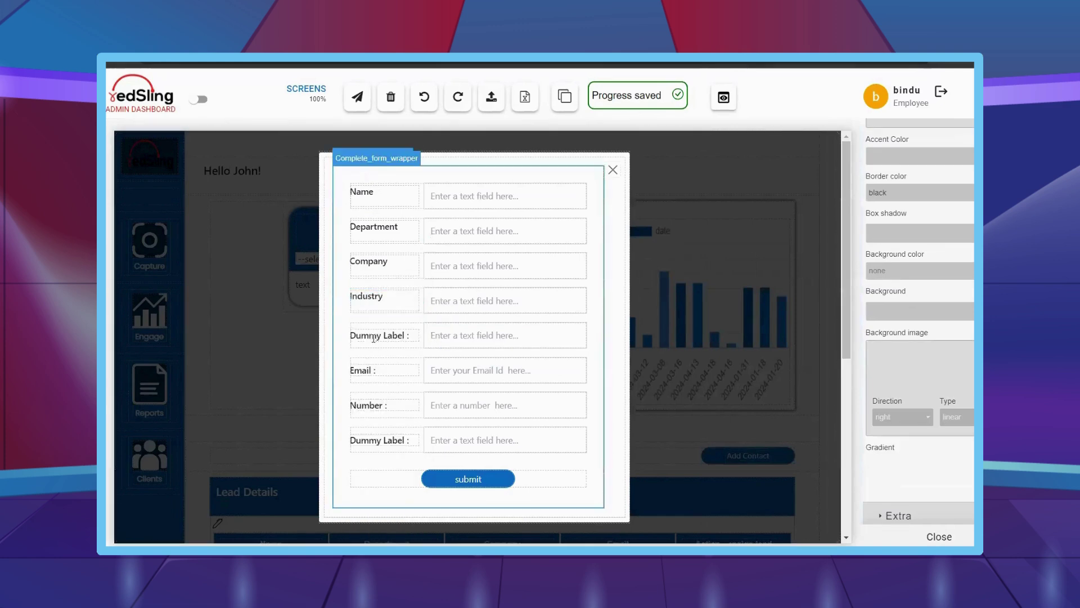
- Rename the next four field labels to Stage, Email, Number and Remarks
double_click(376, 332)
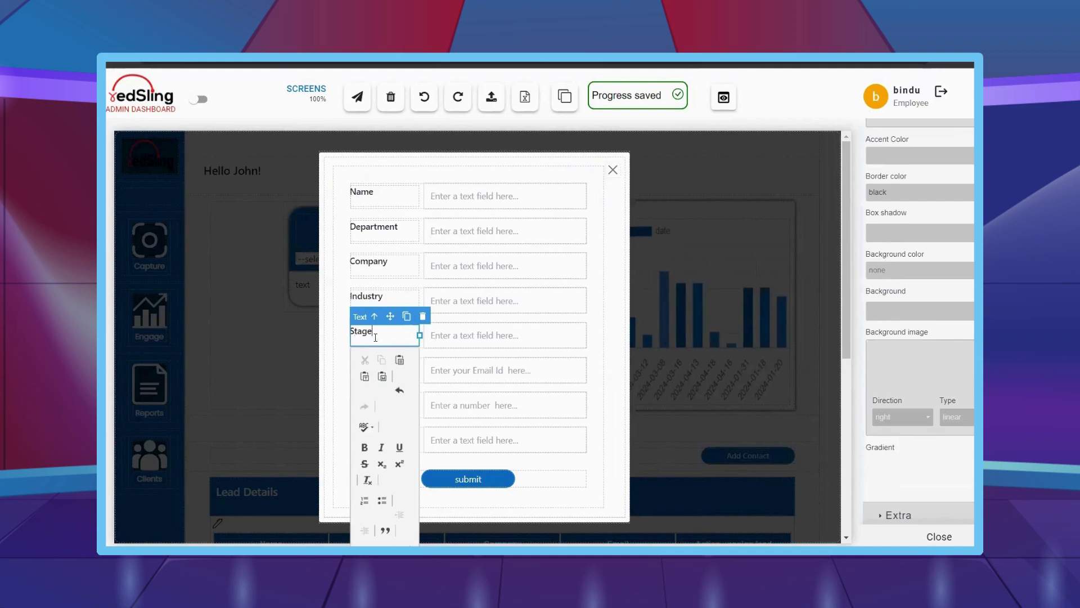
type("Stage")
double_click(392, 371)
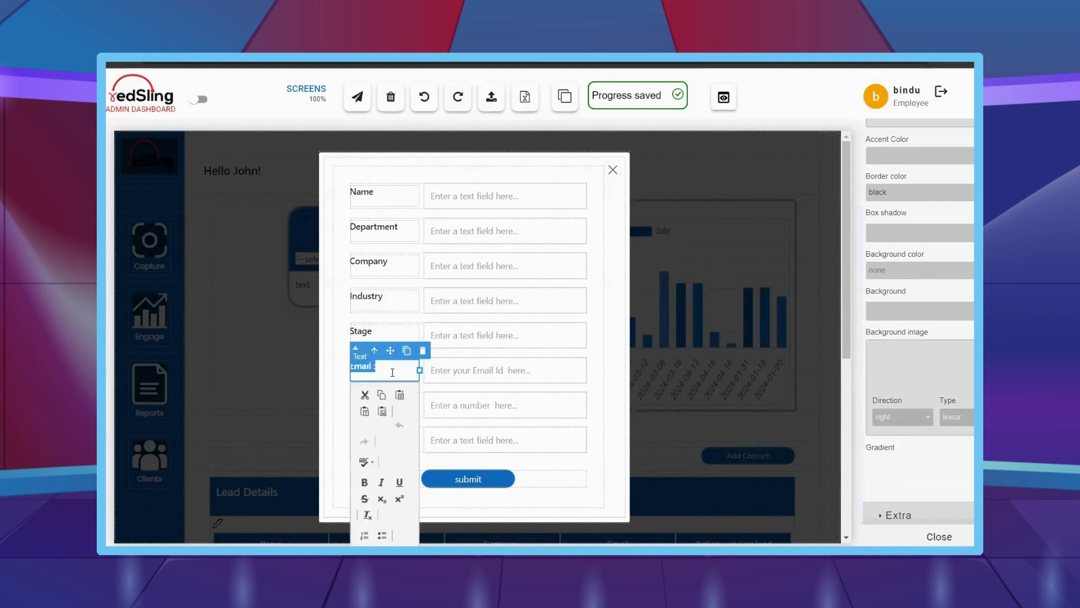
type("Email")
double_click(388, 405)
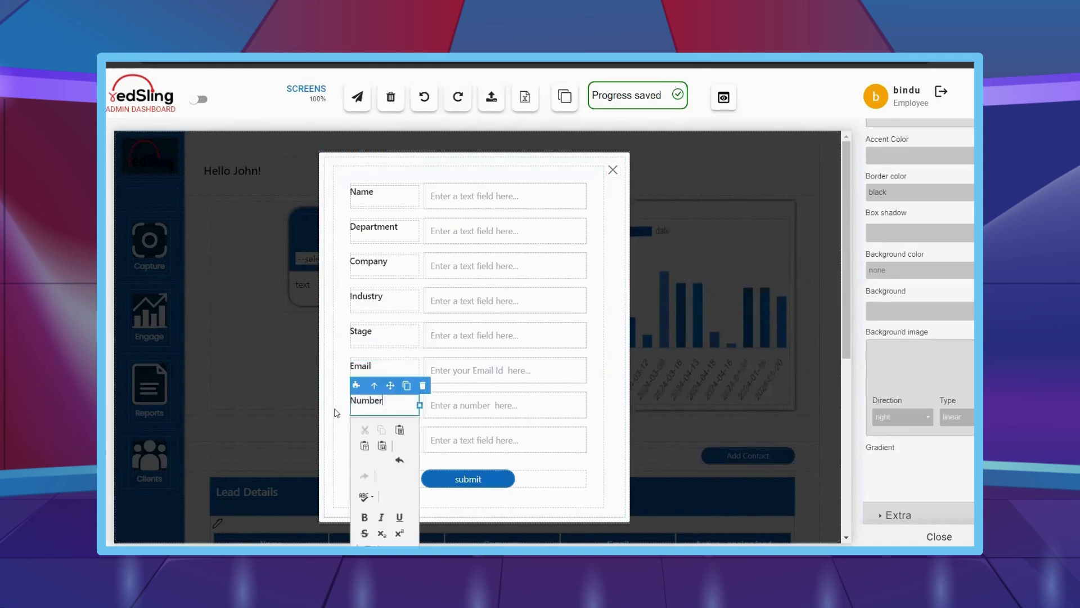
type("Number")
double_click(393, 441)
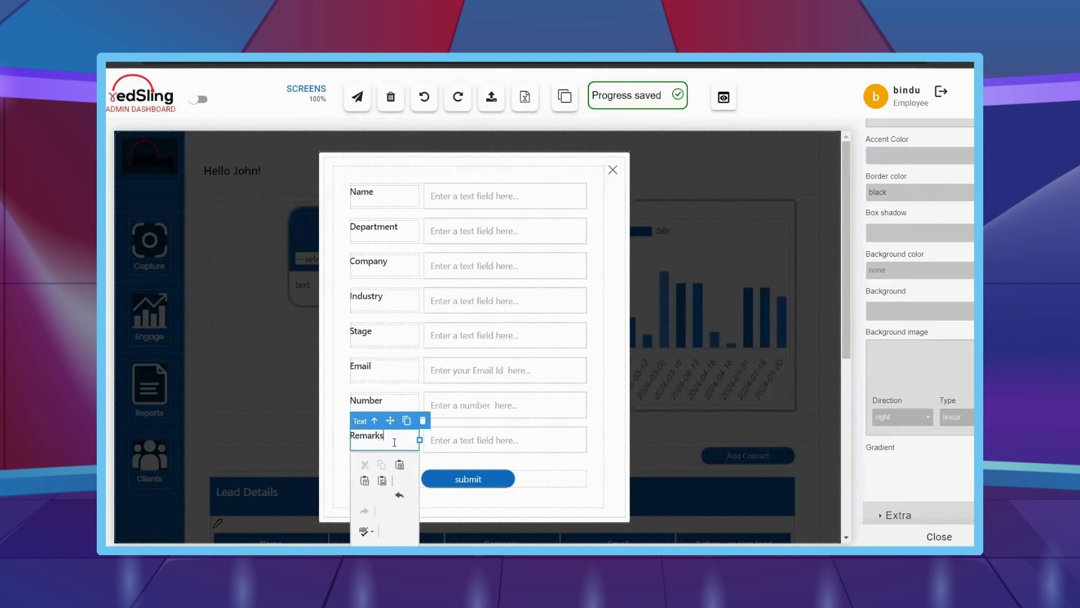
left_click(338, 374)
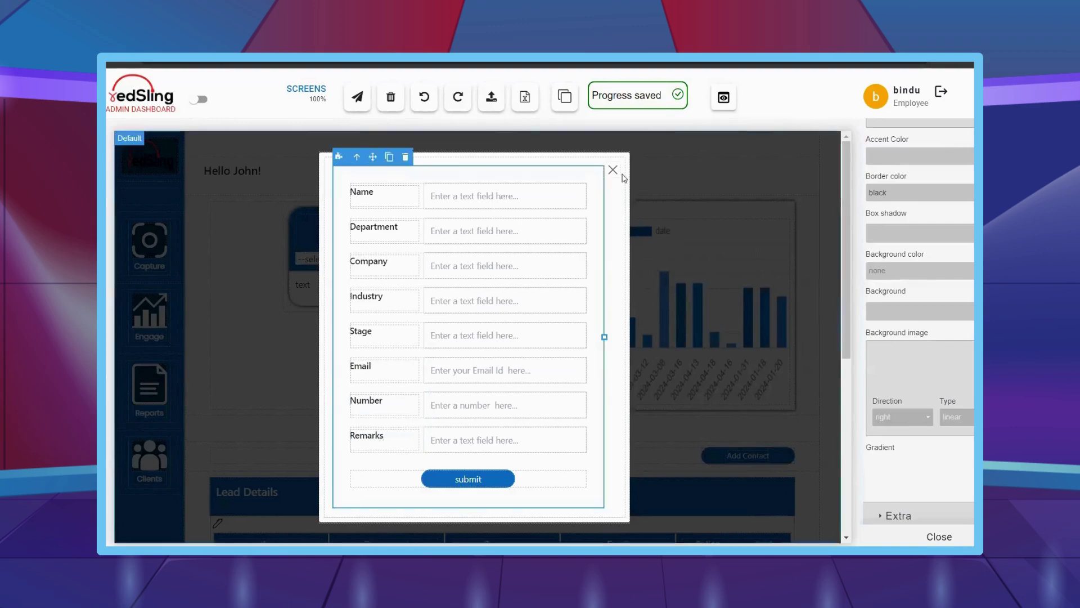
- Close the Add Contact form and hide the style panel to widen the canvas
left_click(692, 338)
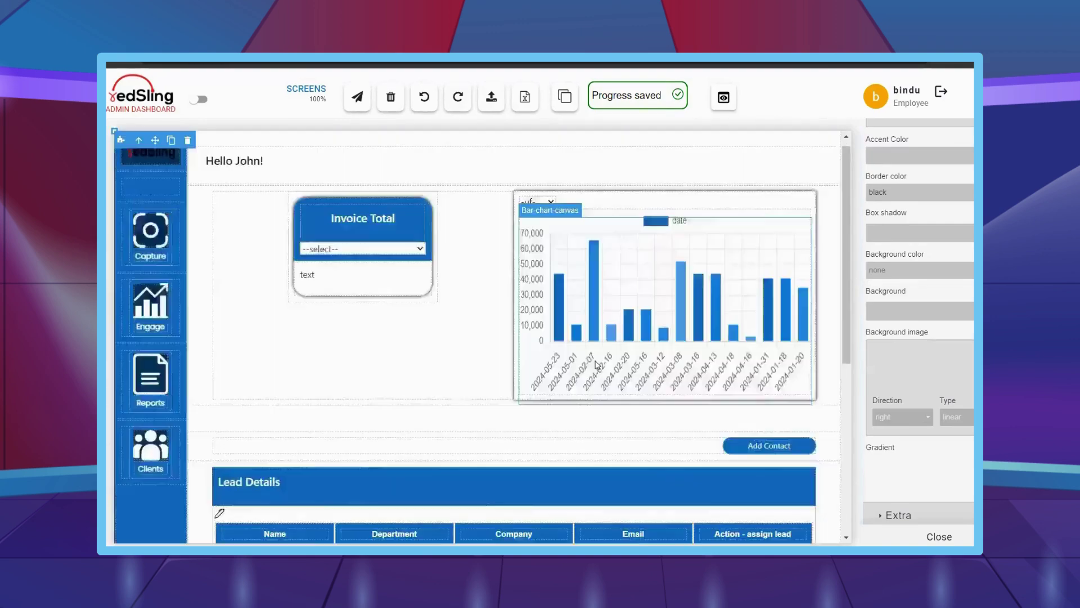
scroll(515, 366, "down", 3)
scroll(515, 365, "down", 3)
scroll(510, 403, "up", 6)
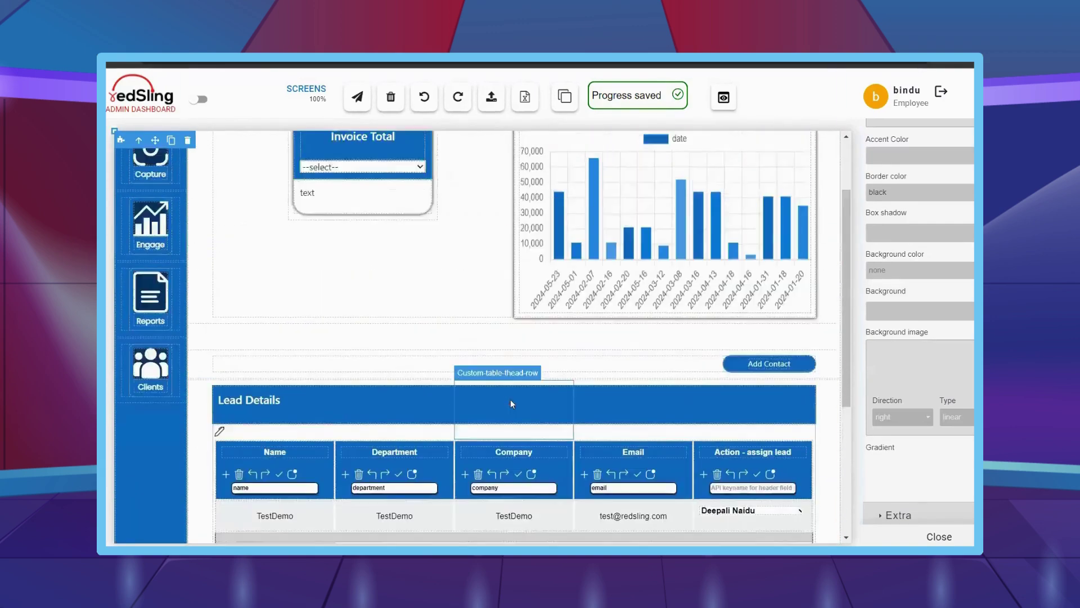
left_click(939, 536)
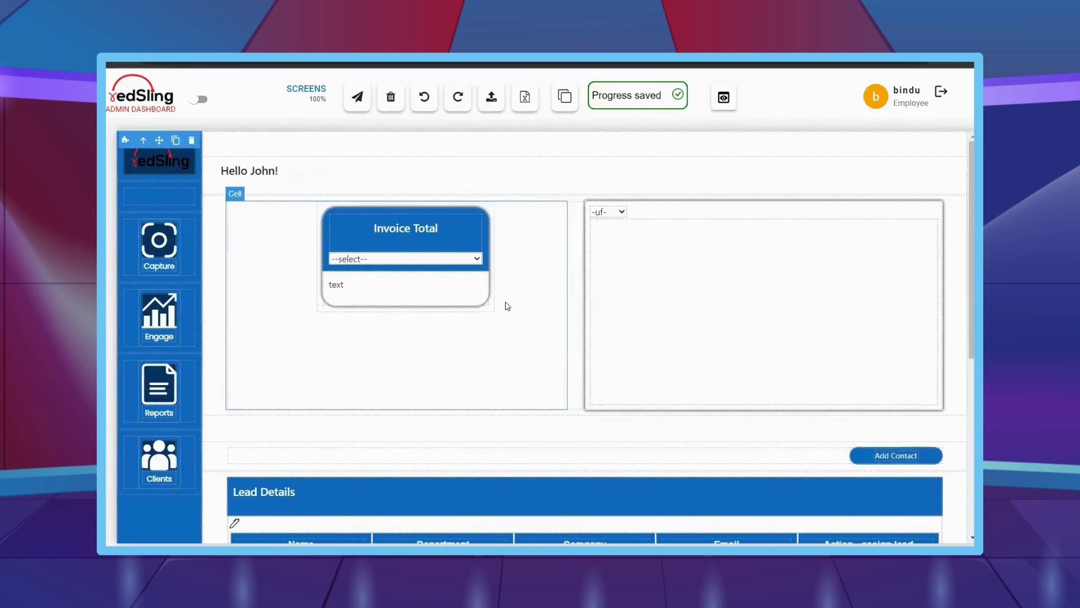
- Watch the page's network request in the browser DevTools, then close DevTools
key("F12")
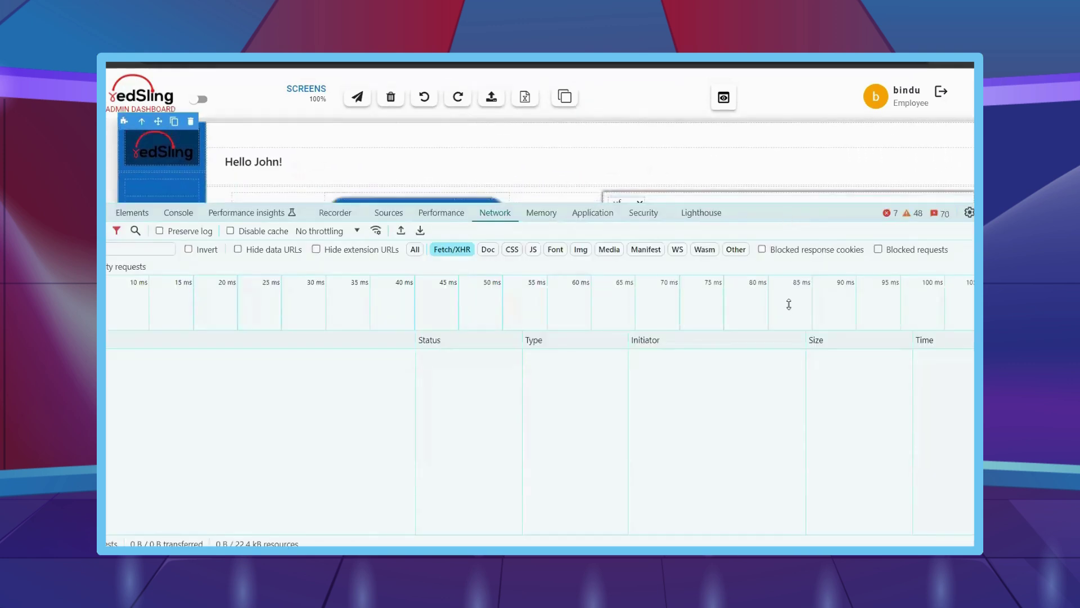
left_click(357, 97)
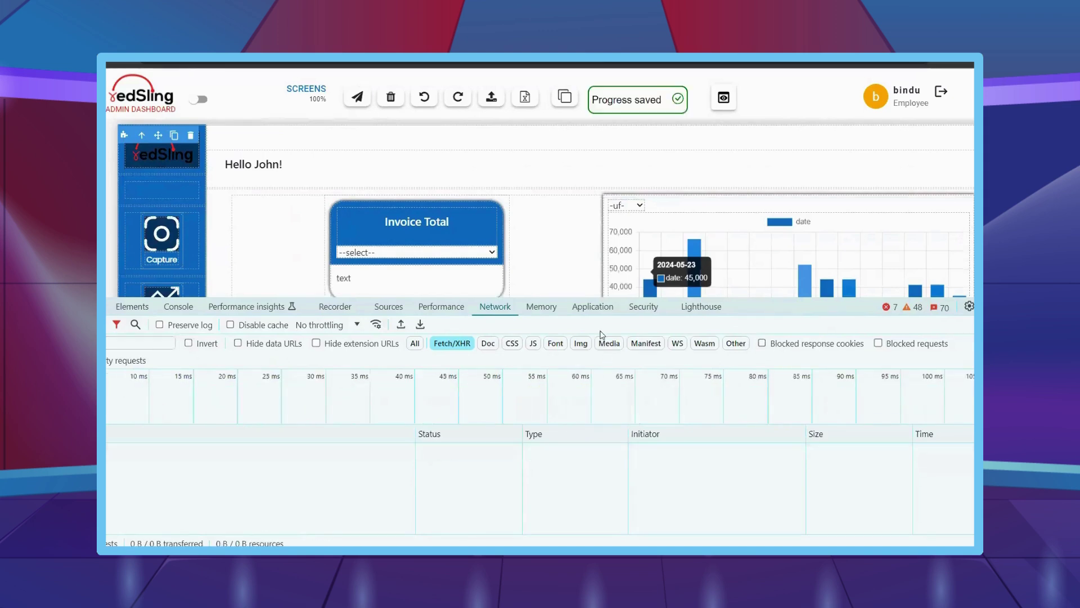
key("F12")
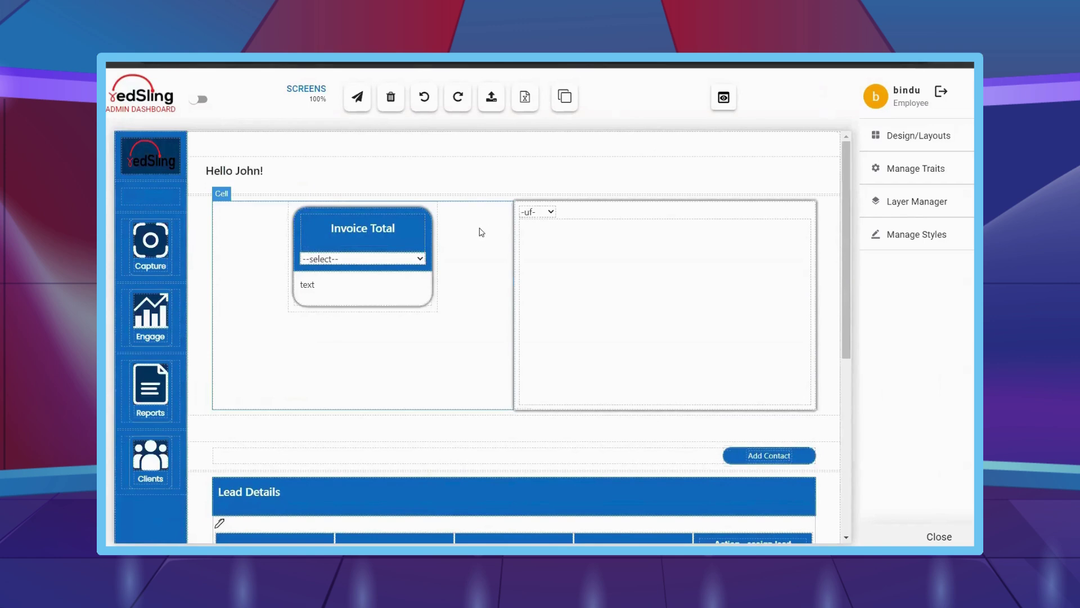
- Open the Invoice Total block editor, discard the default block and browse the variable blocks
left_click(342, 241)
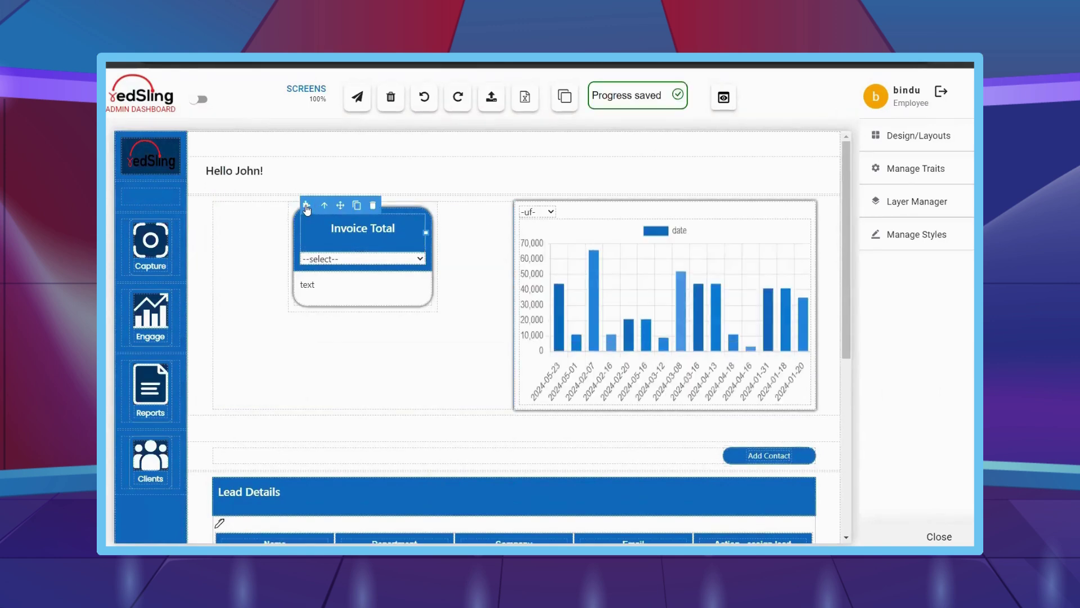
left_click(306, 206)
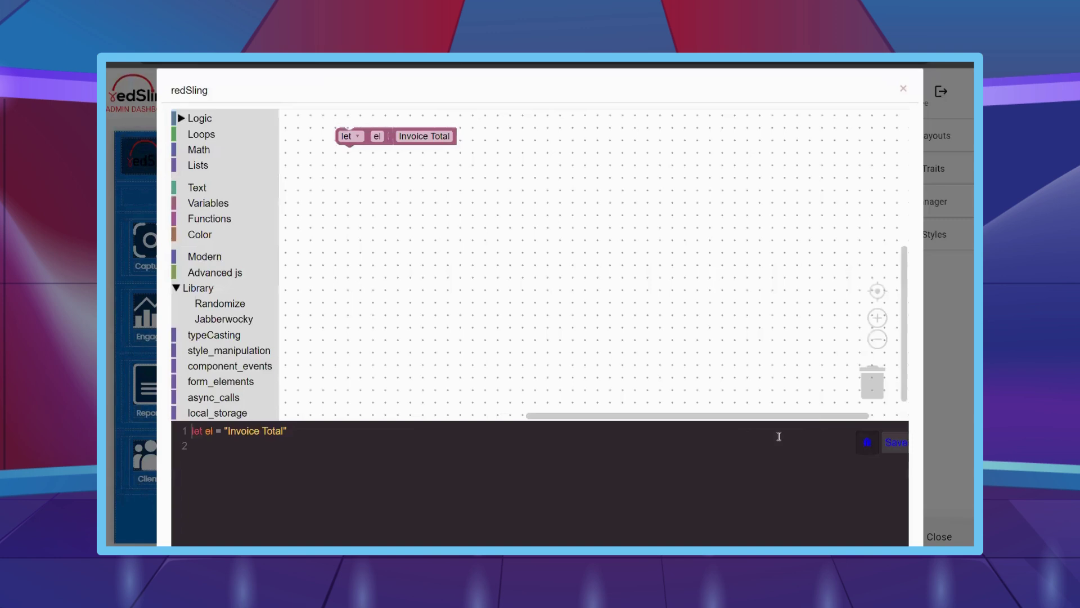
left_click_drag(374, 136, 877, 388)
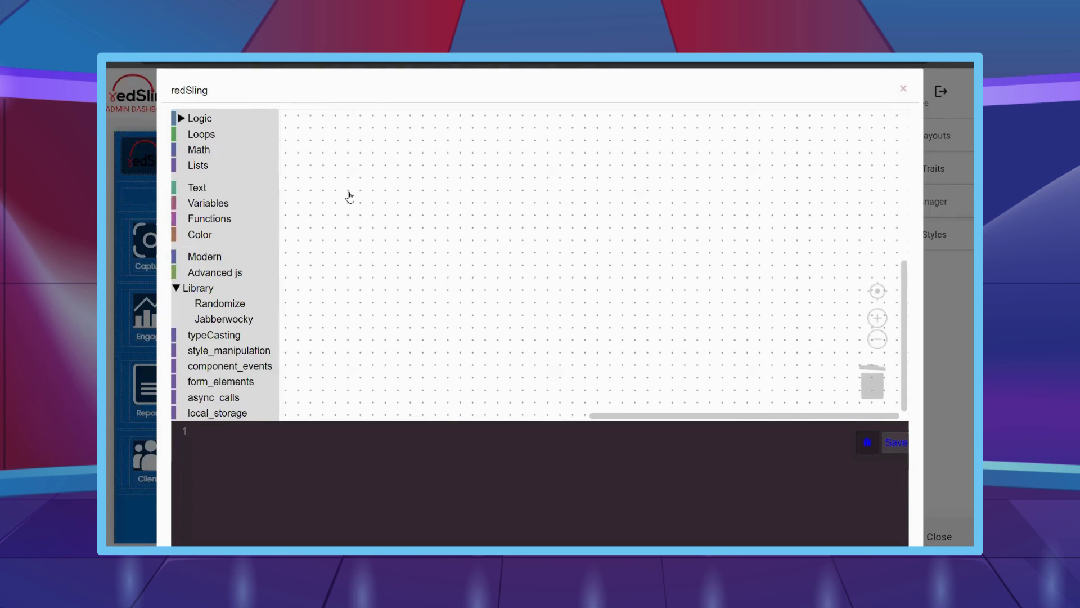
left_click(275, 206)
left_click(276, 206)
left_click(276, 206)
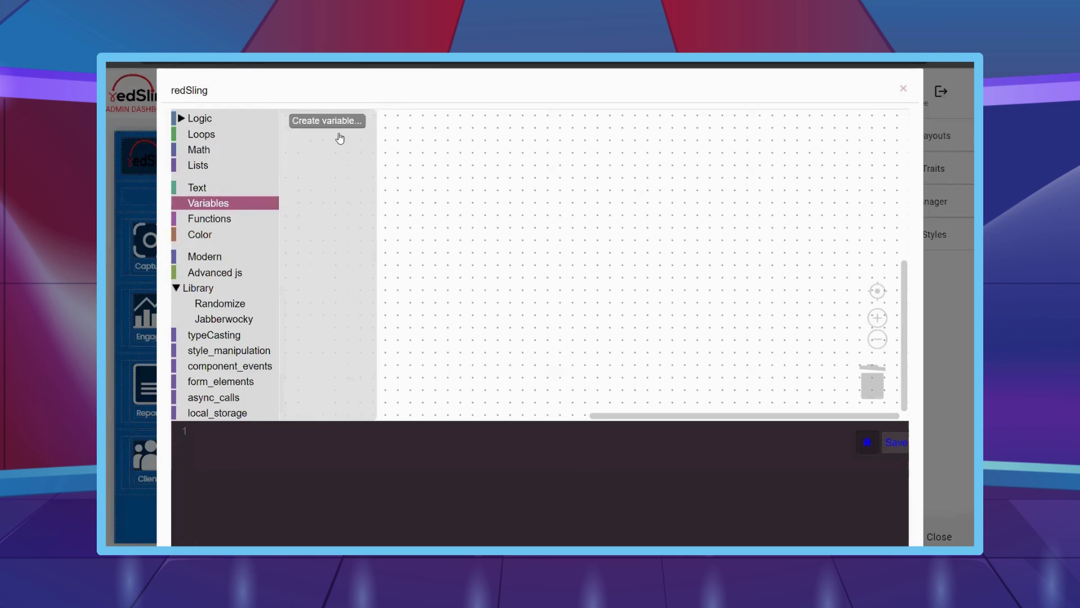
scroll(533, 354, "down", 3)
- Reopen the Invoice Total block editor and delete its default let el block
left_click(903, 88)
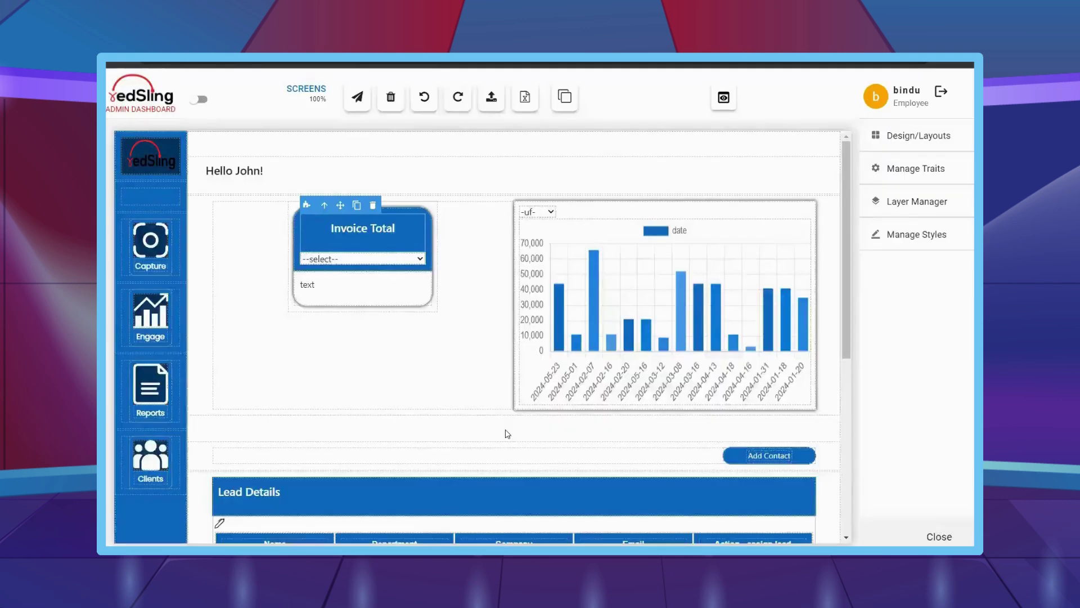
scroll(722, 229, "down", 2)
scroll(494, 391, "down", 2)
scroll(322, 224, "up", 4)
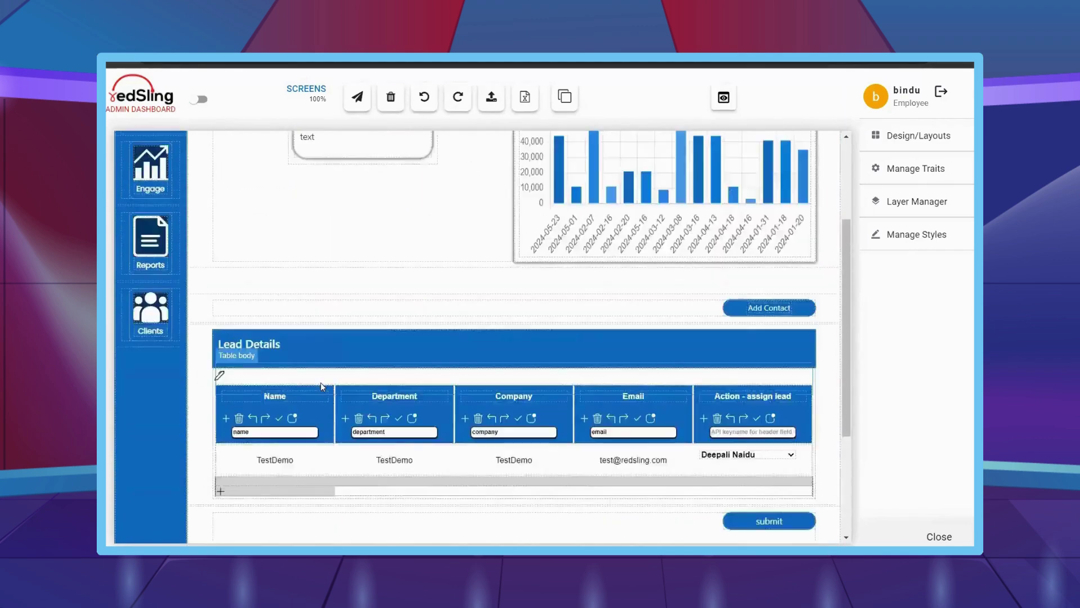
left_click(322, 224)
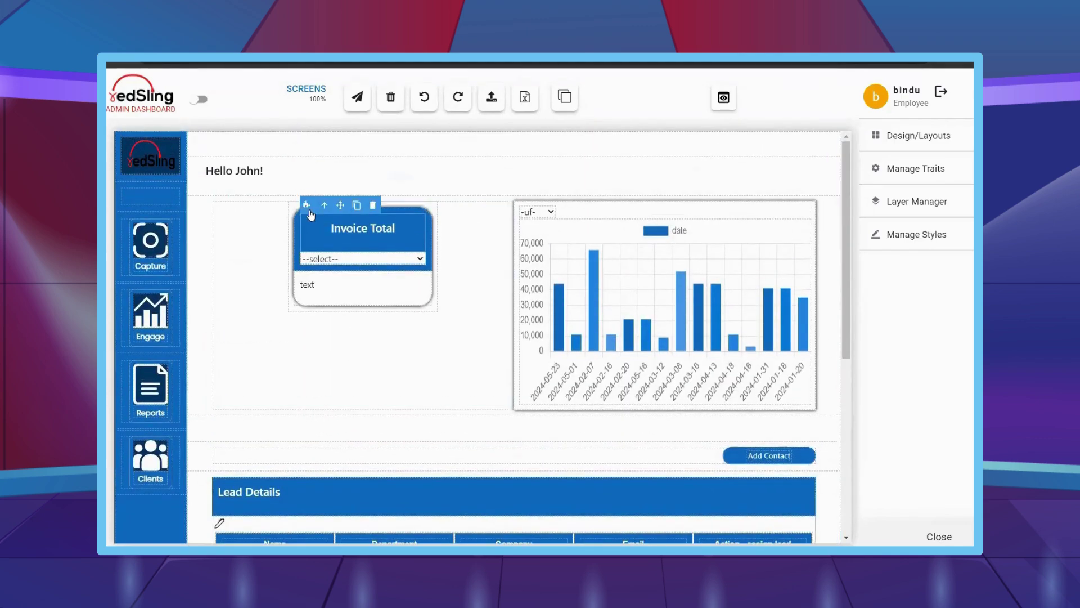
left_click(307, 205)
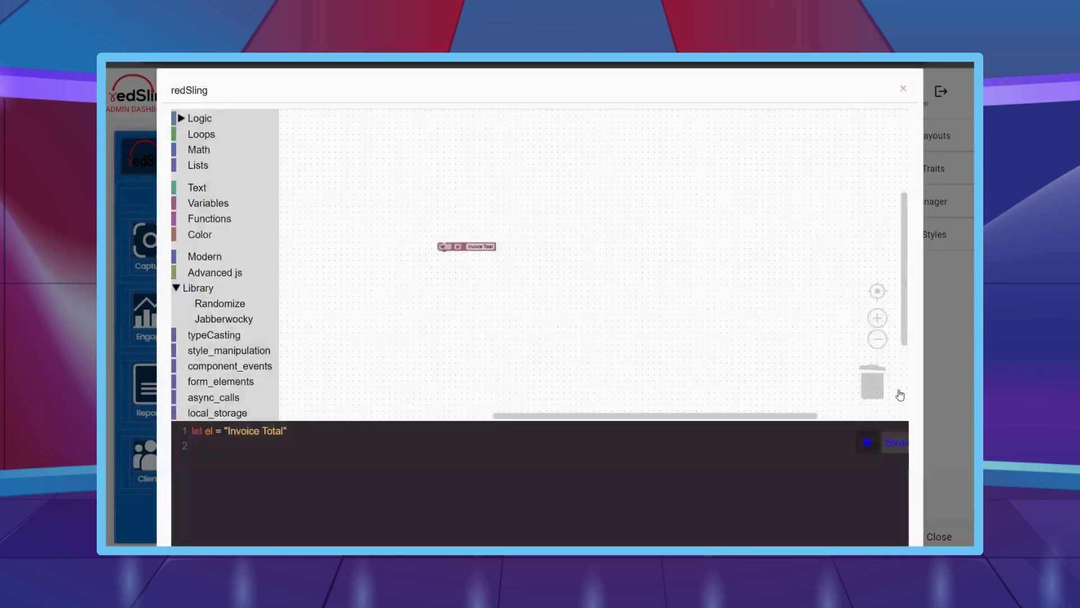
key("Delete")
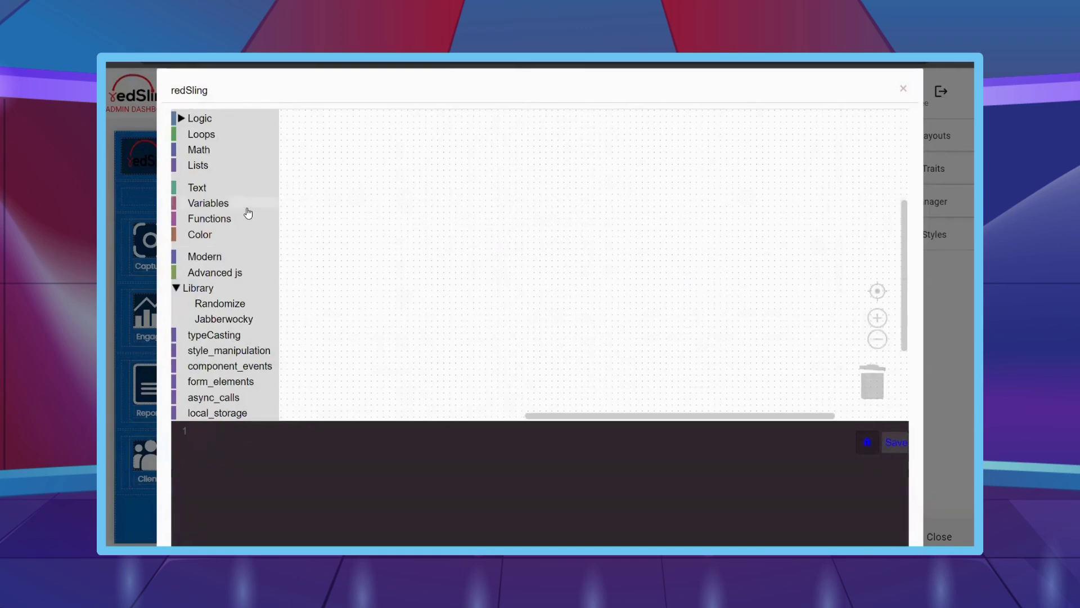
- Create the variables invoicedate, apiObj and apiObjspecific
left_click(248, 206)
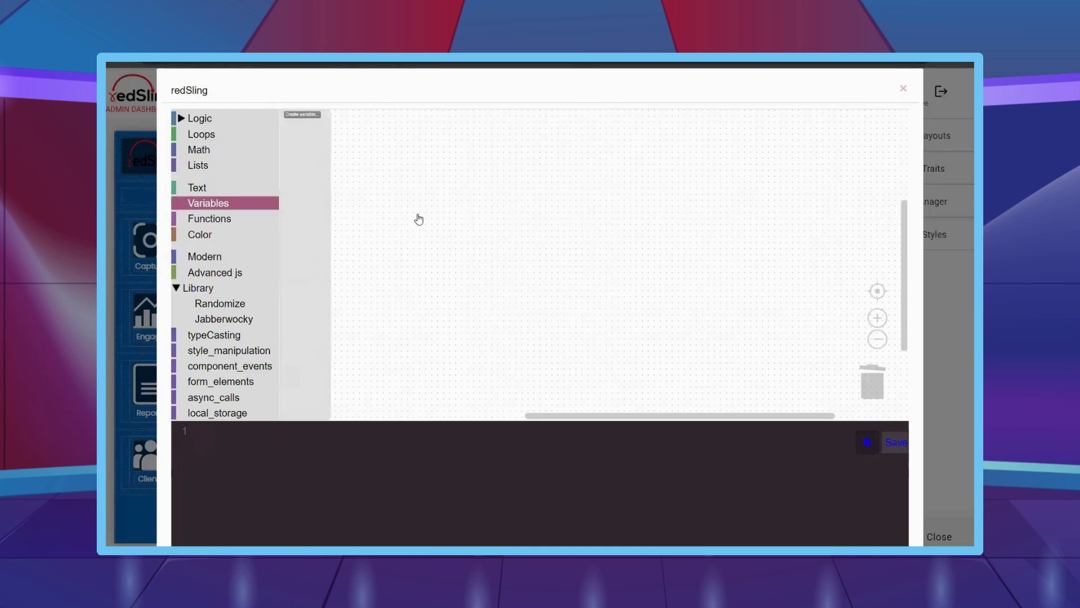
left_click(304, 115)
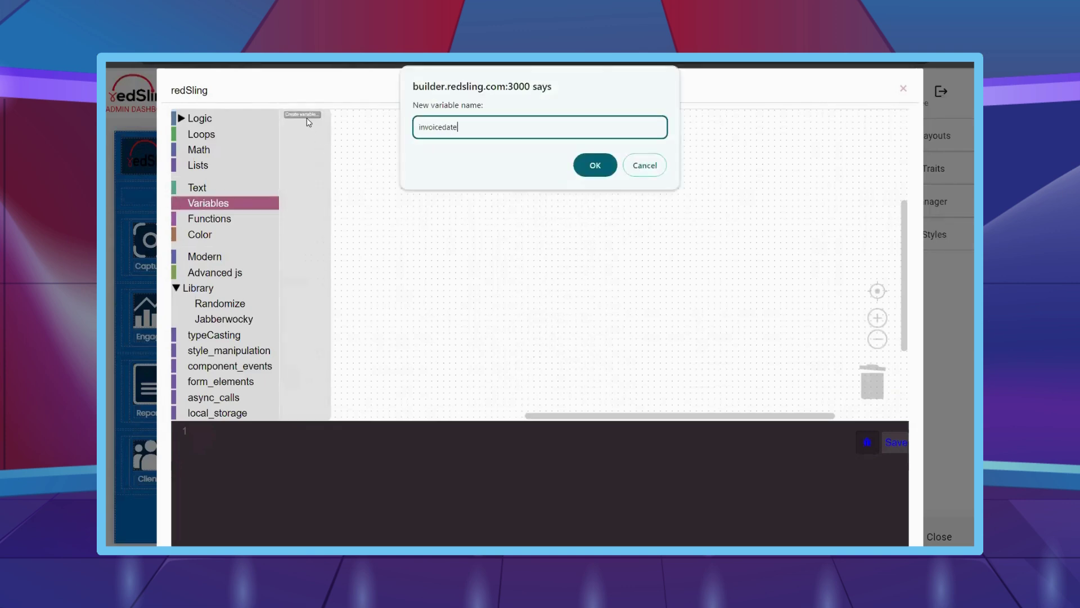
key("Return")
left_click(304, 115)
type("apiOb")
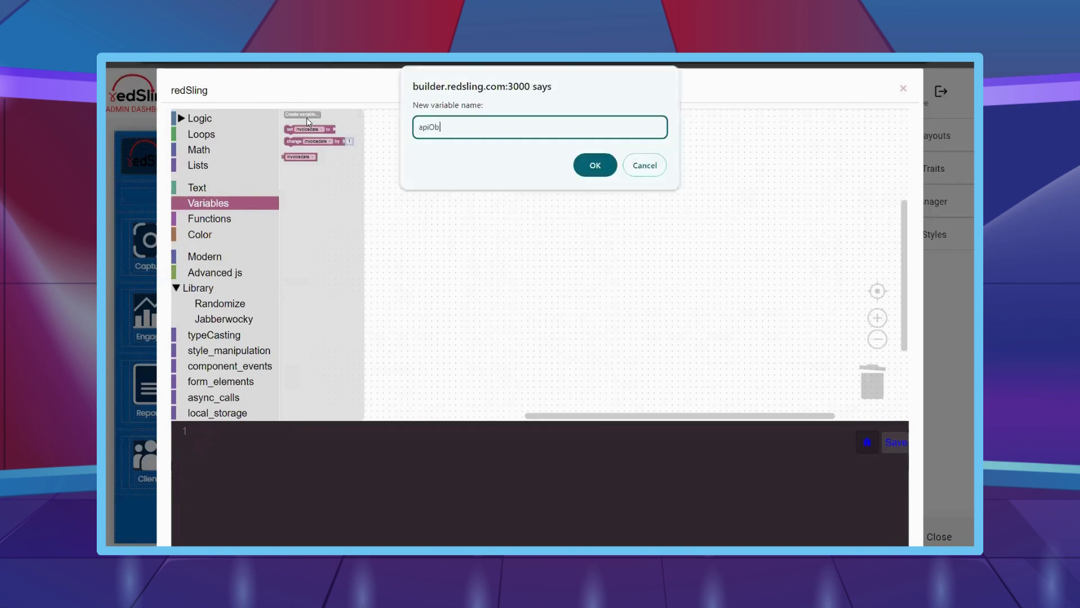
type("j")
key("Return")
left_click(307, 119)
type("ap")
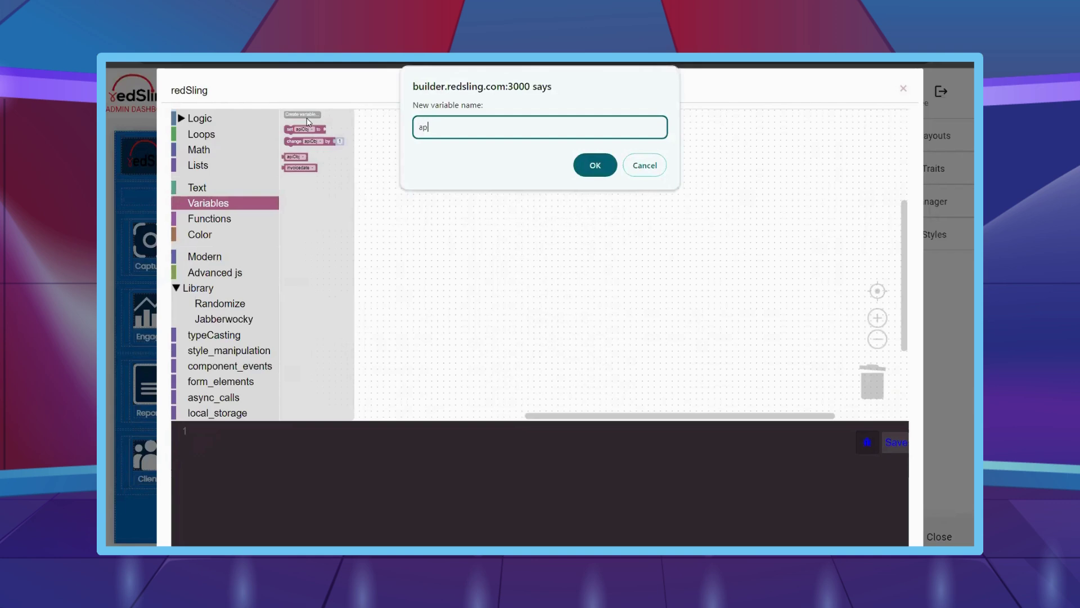
type("iObjspecific")
key("Return")
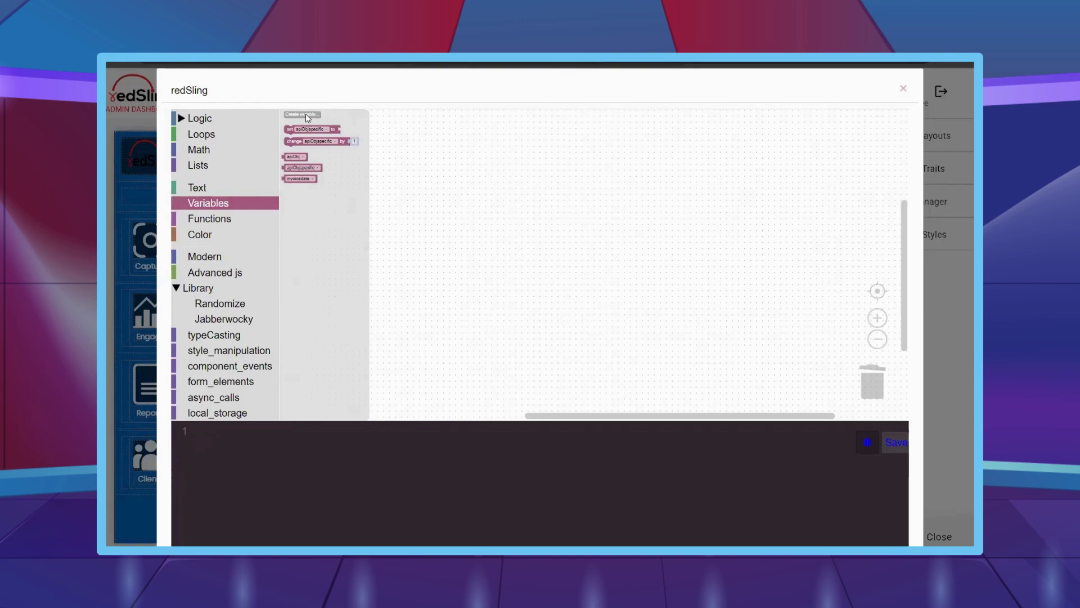
- Add the variables invoicetotal, invoiceamount and ddSelect, then close the code editor
left_click(306, 114)
type("invoicetotal")
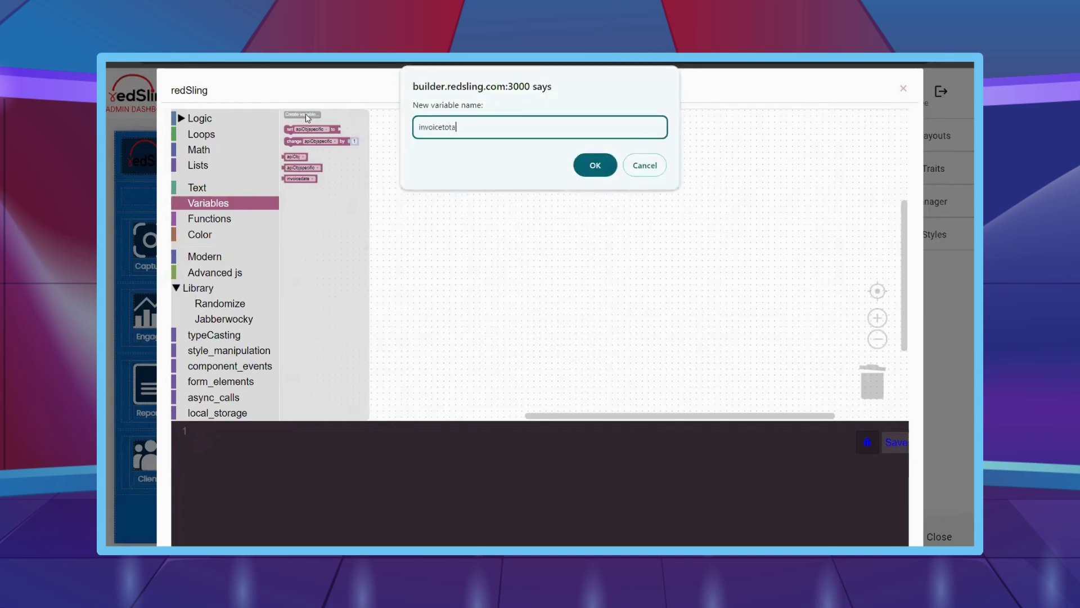
key("Return")
left_click(306, 114)
type("inv")
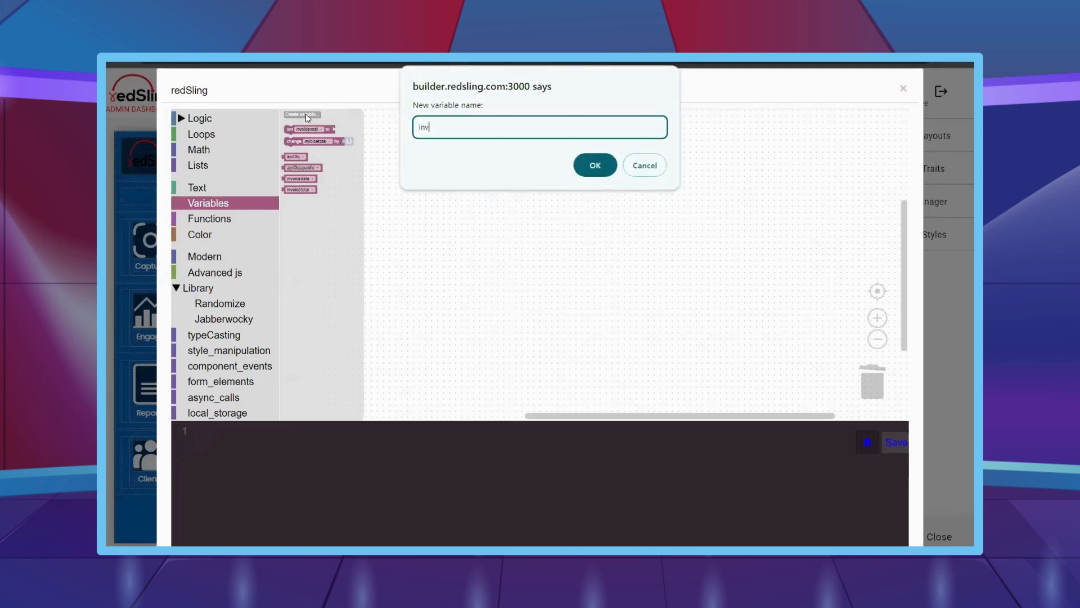
type("oiceamount")
key("Return")
left_click(305, 114)
type("dd")
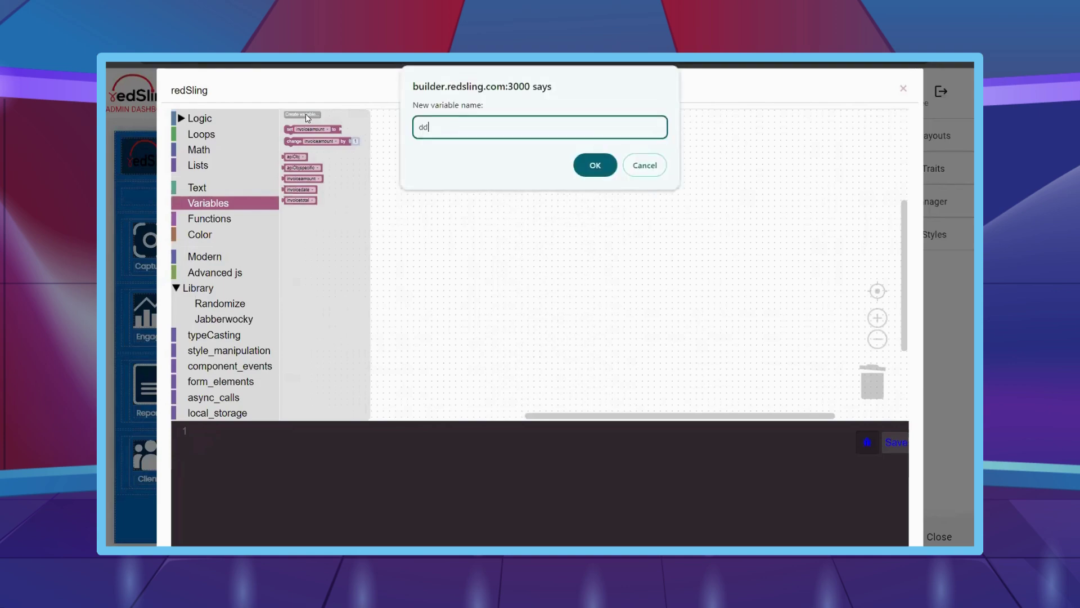
type("Select")
key("Return")
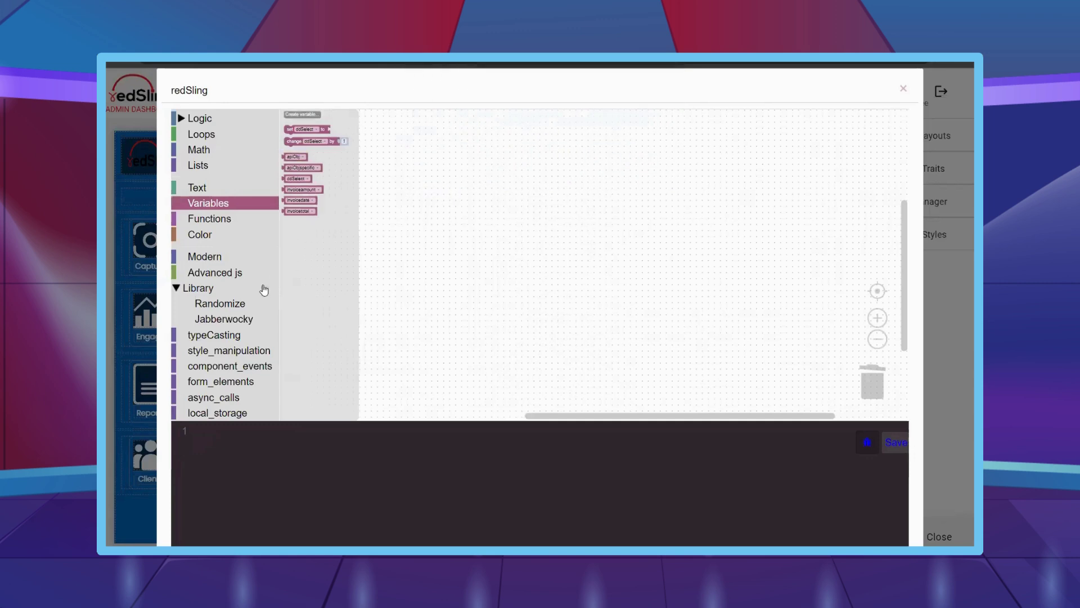
scroll(261, 293, "down", 3)
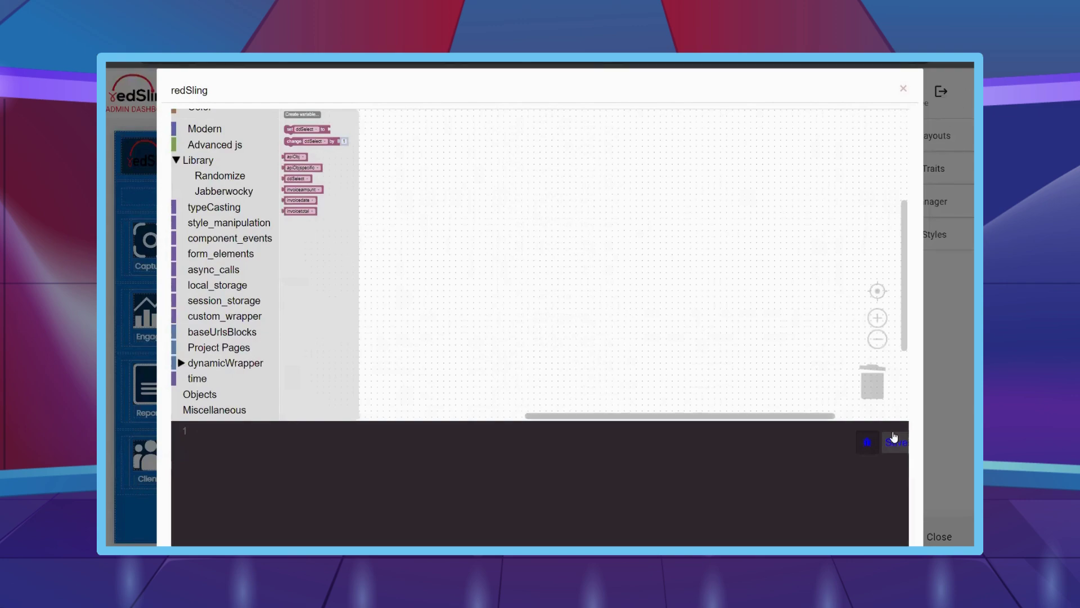
key("Escape")
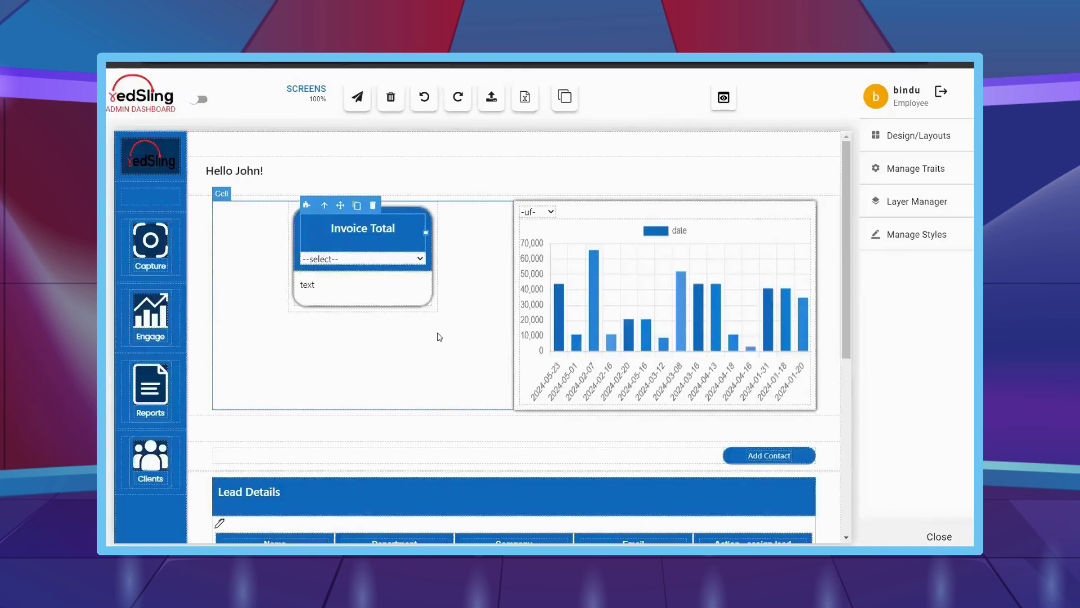
- Select the Invoice Total element and open its Blockly code editor
left_click(400, 292)
left_click(354, 246)
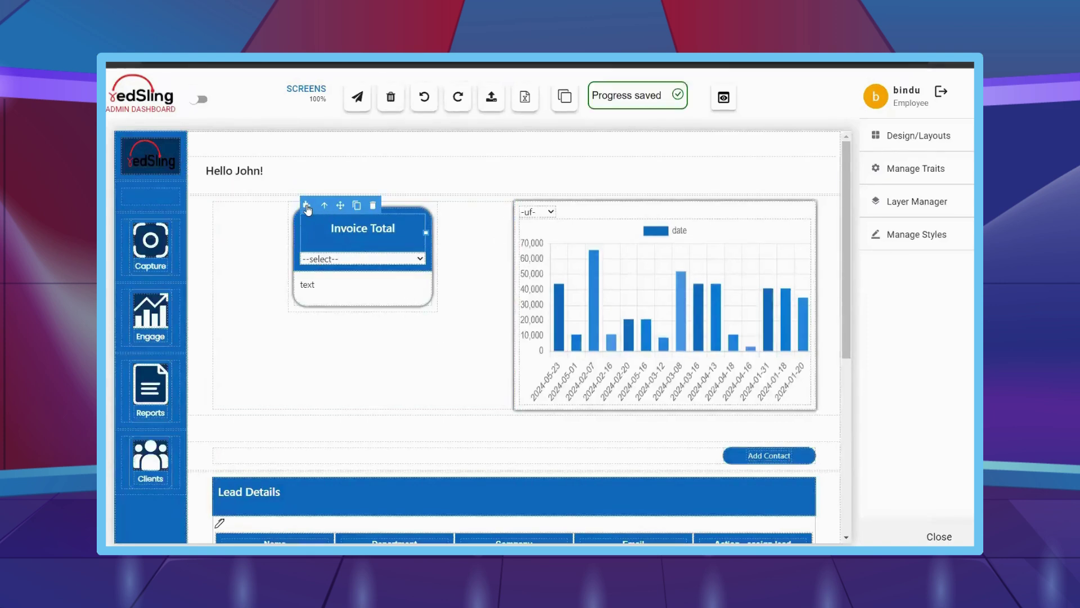
left_click(306, 206)
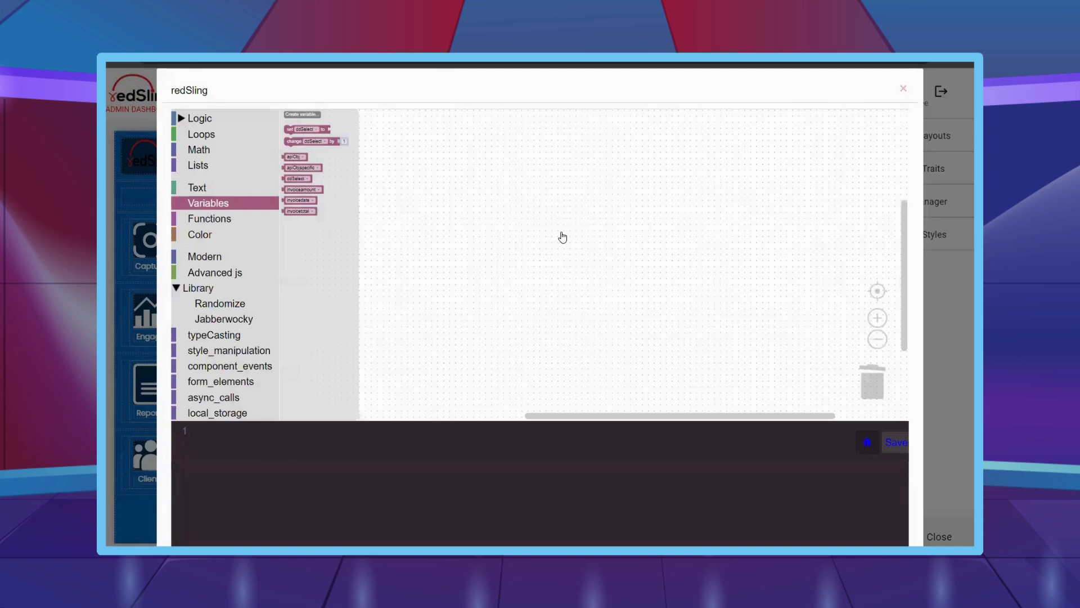
- Expand the component tree down to text-i19mi and place its block on the workspace
scroll(191, 281, "down", 4)
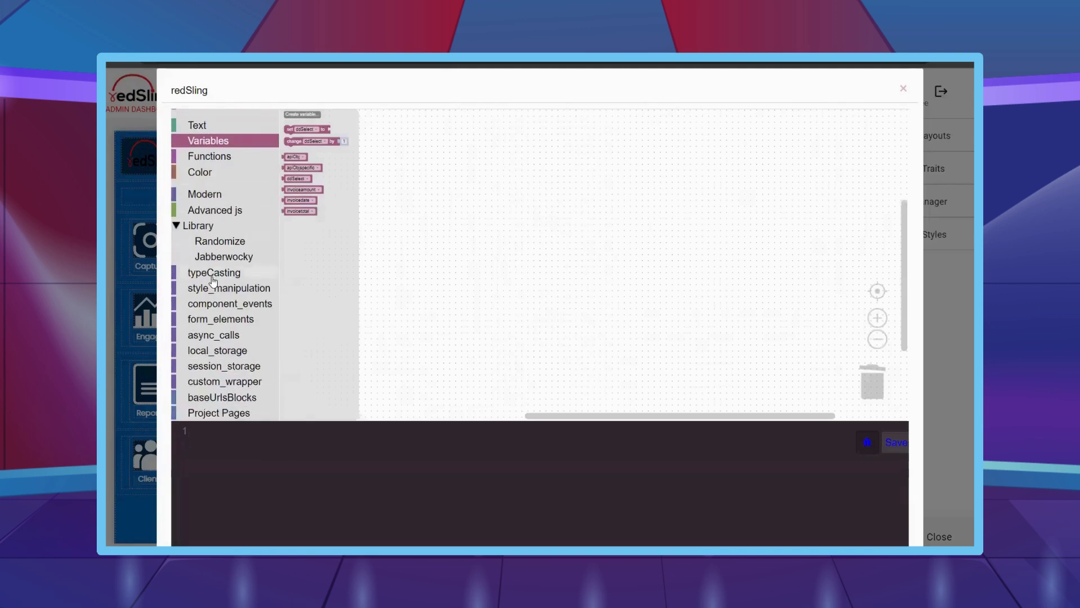
left_click(241, 363)
left_click(237, 362)
scroll(237, 362, "down", 1)
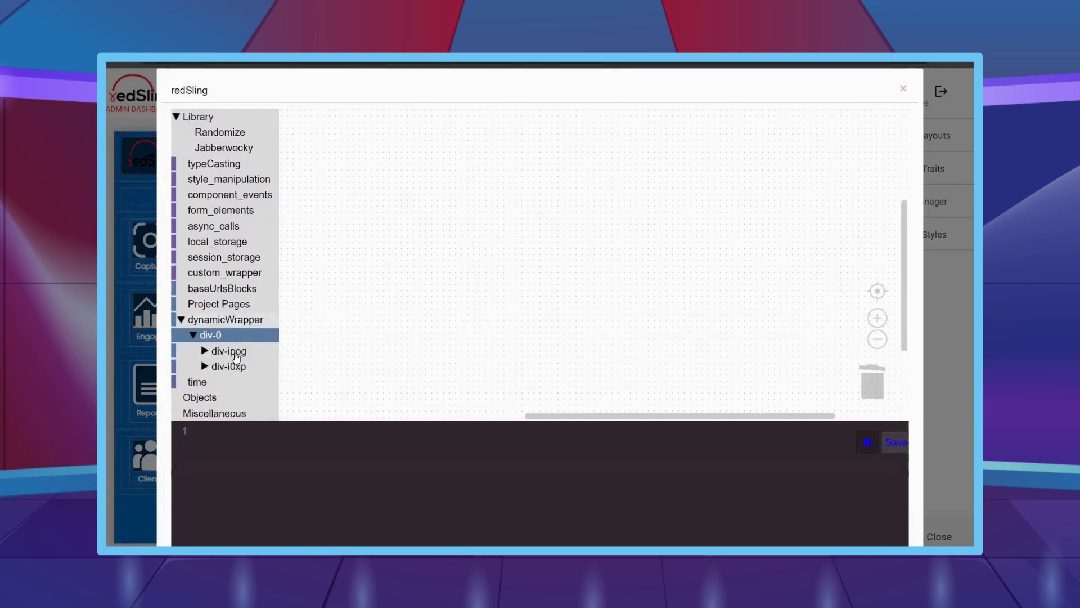
left_click(240, 363)
scroll(245, 360, "down", 2)
left_click(251, 348)
left_click(251, 362)
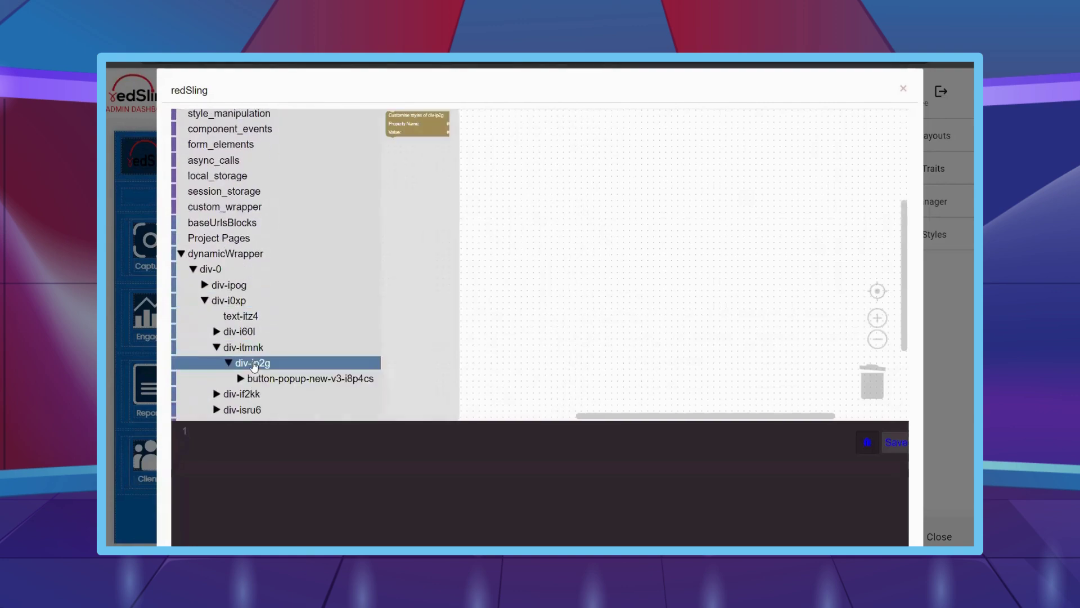
left_click(243, 332)
left_click(252, 348)
left_click(271, 363)
left_click(277, 378)
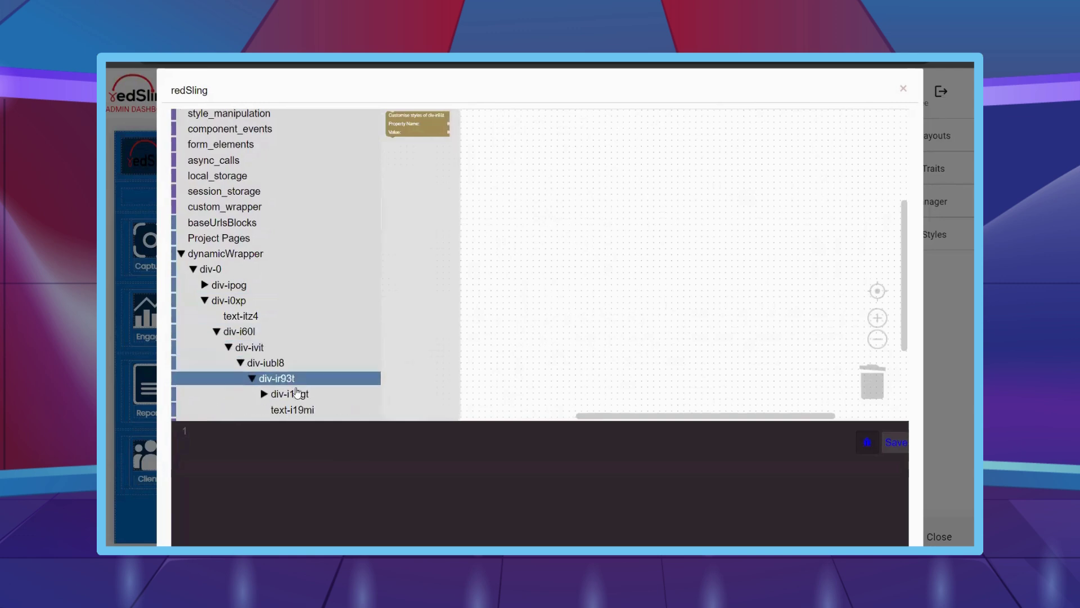
left_click(298, 409)
left_click_drag(394, 115, 509, 212)
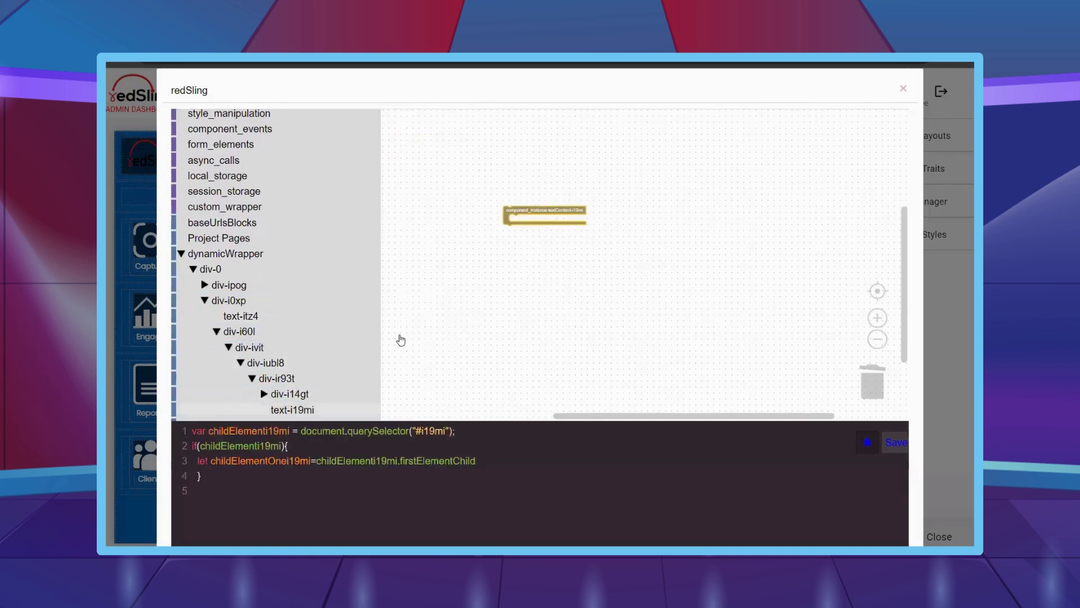
- Attach a Set Property block setting text-i19mi's textContent to the text '0'
left_click(293, 409)
left_click_drag(394, 168, 542, 233)
left_click(544, 227)
left_click(534, 253)
scroll(309, 217, "up", 3)
scroll(312, 217, "up", 3)
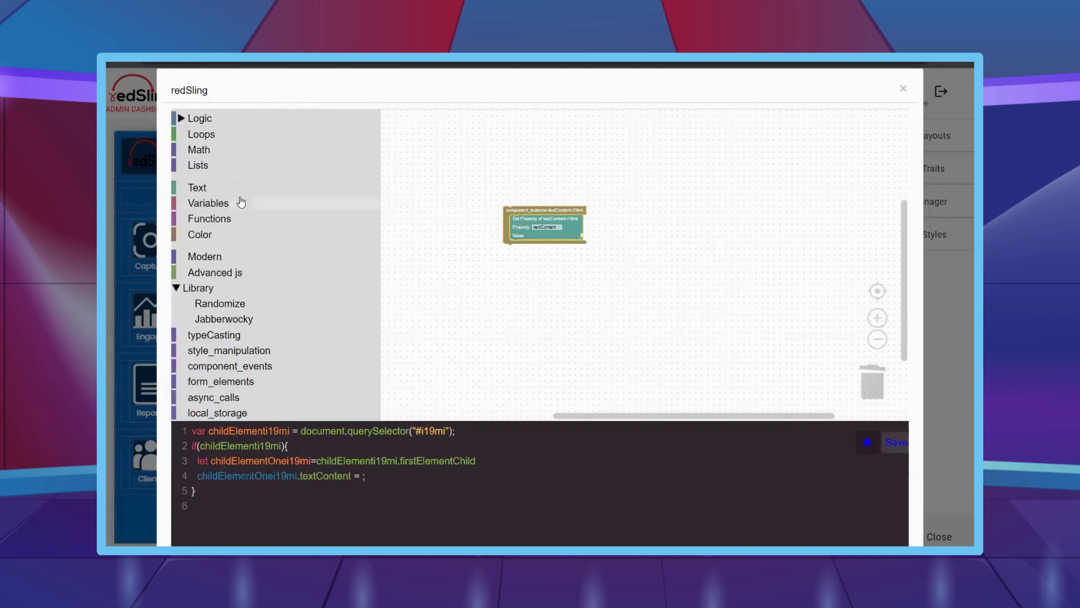
left_click(197, 186)
left_click_drag(397, 118, 592, 236)
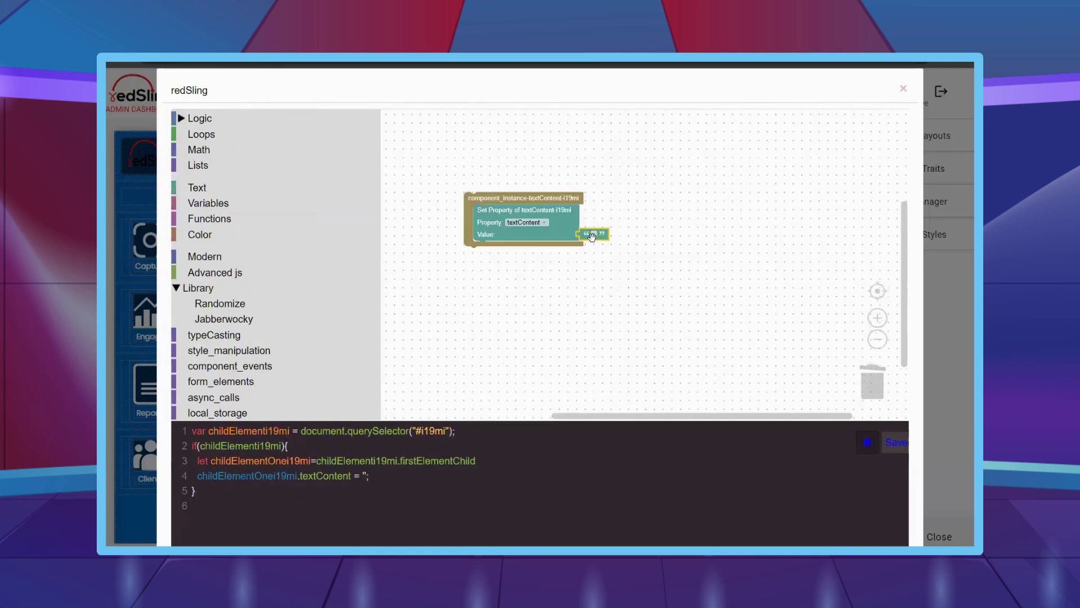
left_click(595, 234)
type("0")
- Add the input_select_v2DOT1-i0y6a dropdown's component block to the workspace
scroll(253, 306, "down", 8)
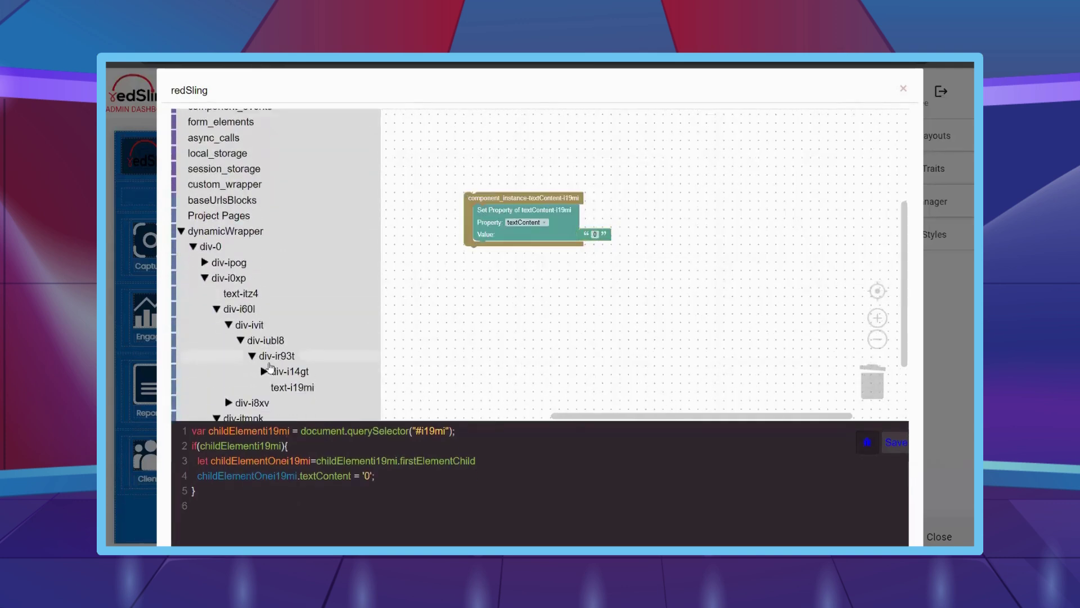
left_click(287, 257)
left_click(299, 272)
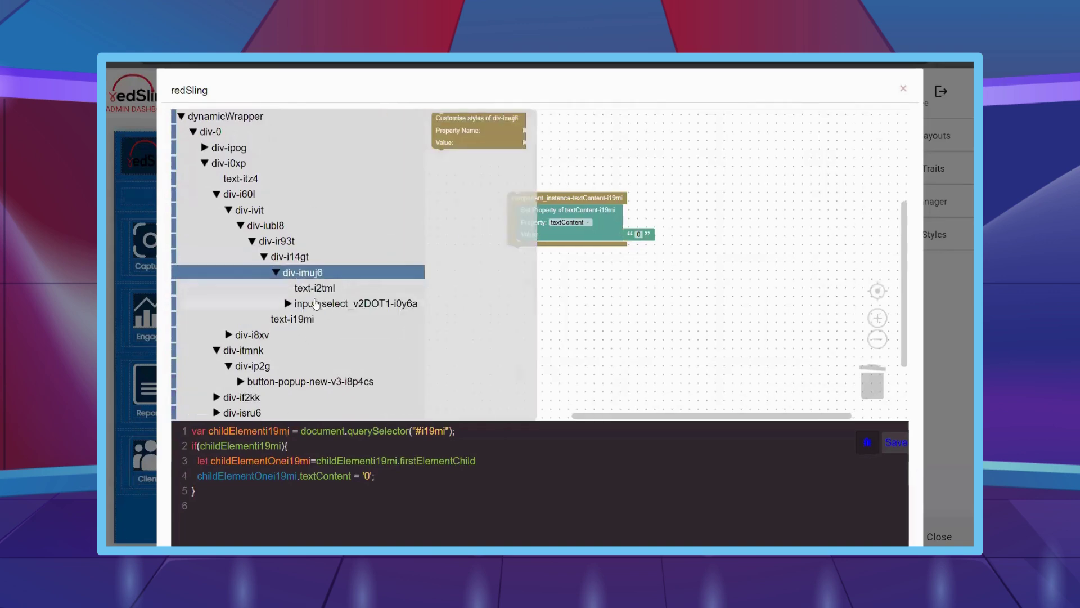
left_click(321, 304)
left_click_drag(485, 144, 555, 307)
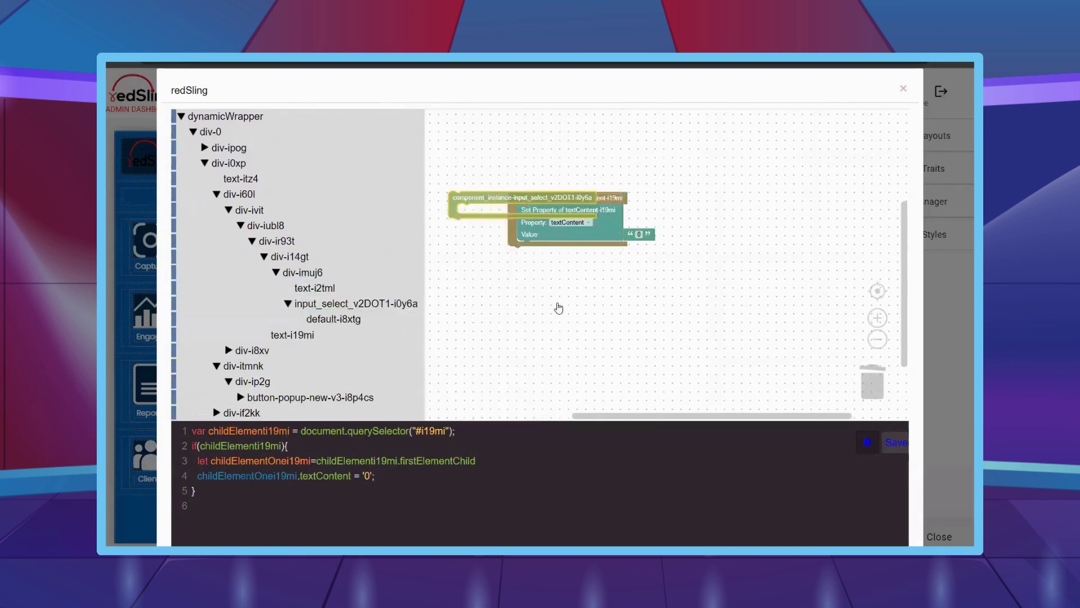
scroll(517, 262, "down", 1)
left_click(354, 248)
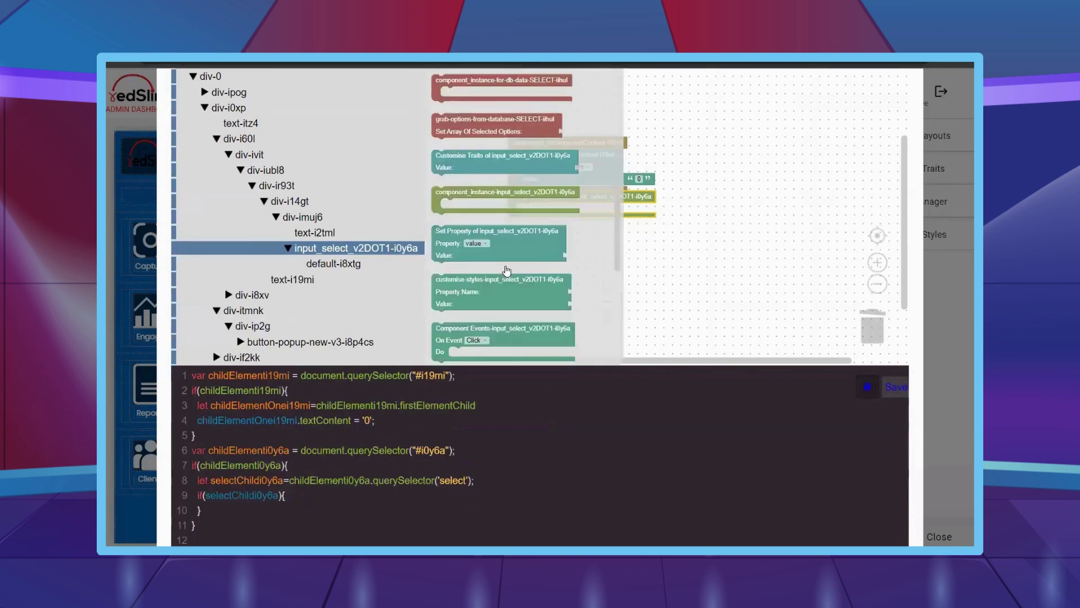
- Attach a Component Events block to the dropdown and set its event to Change
left_click_drag(452, 332, 537, 215)
left_click(561, 220)
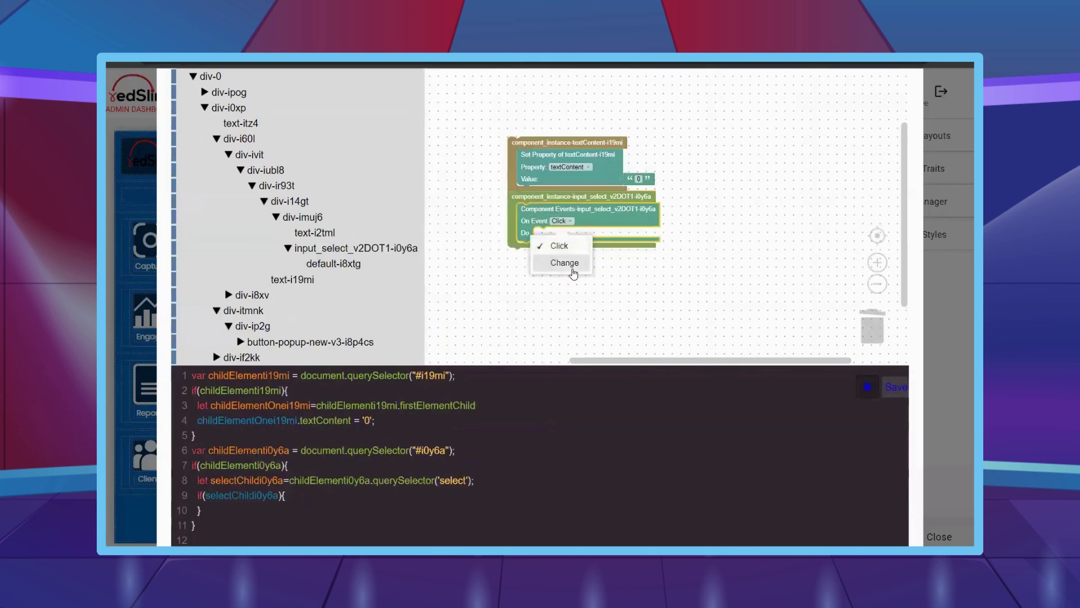
left_click(570, 268)
scroll(248, 225, "up", 10)
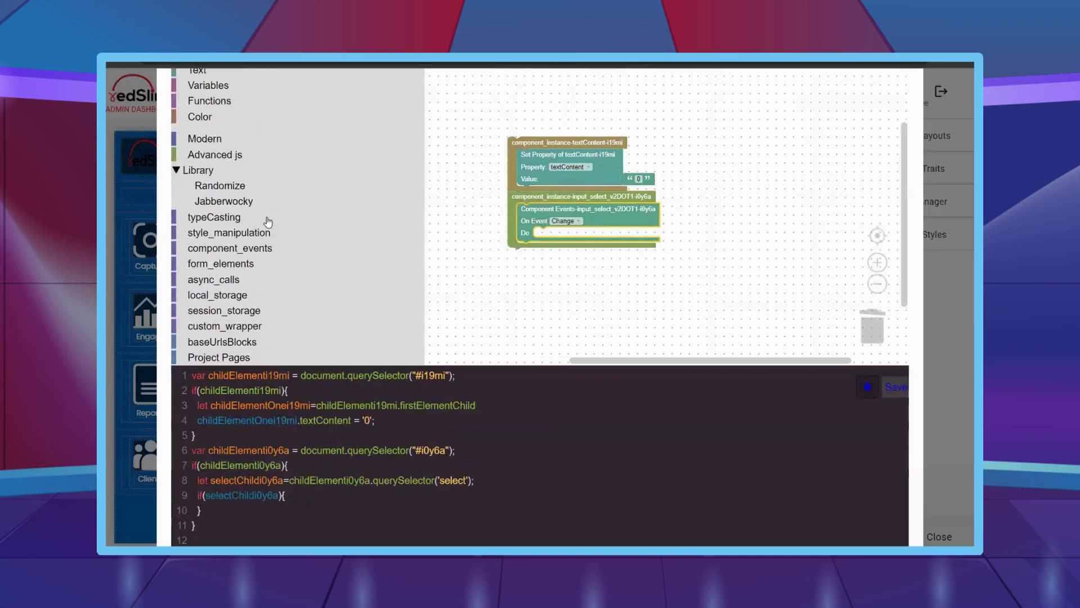
- Create a new variable named ddselc
left_click(244, 151)
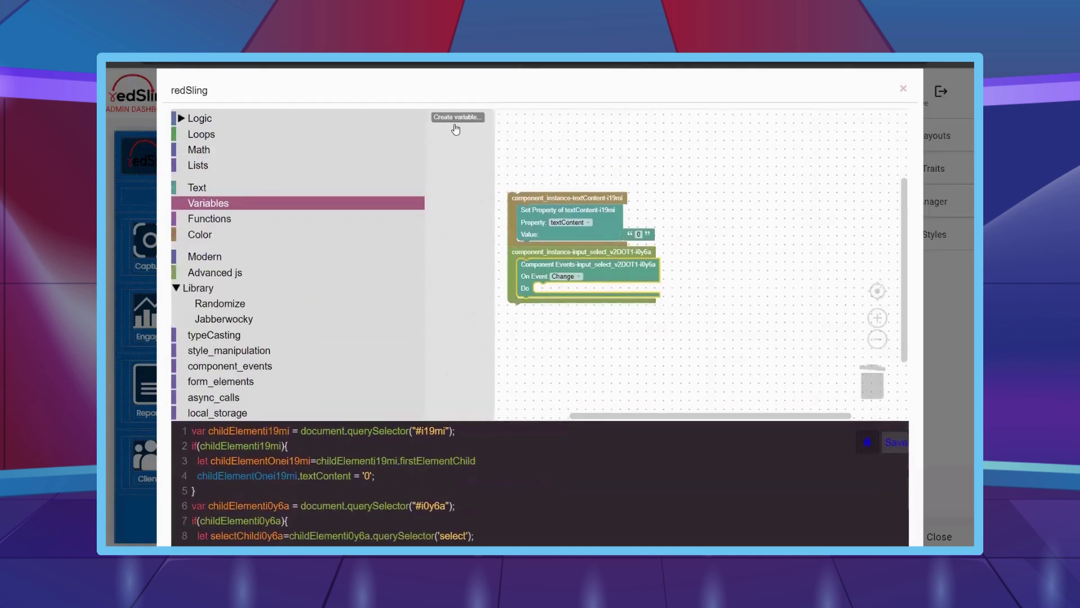
scroll(473, 117, "up", 1)
left_click(474, 117)
type("d")
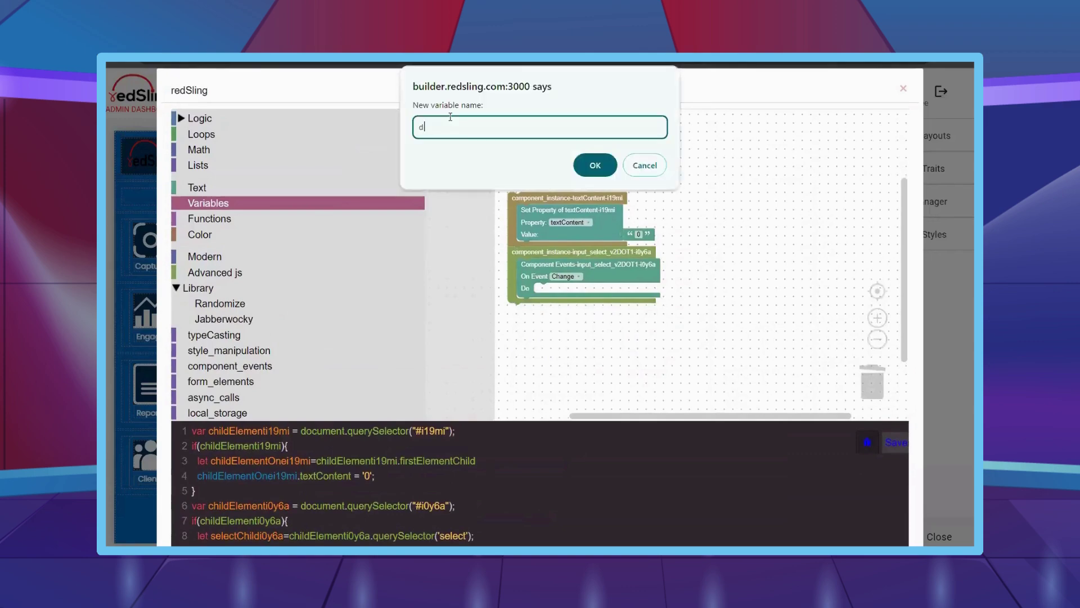
type("dselc")
key("Return")
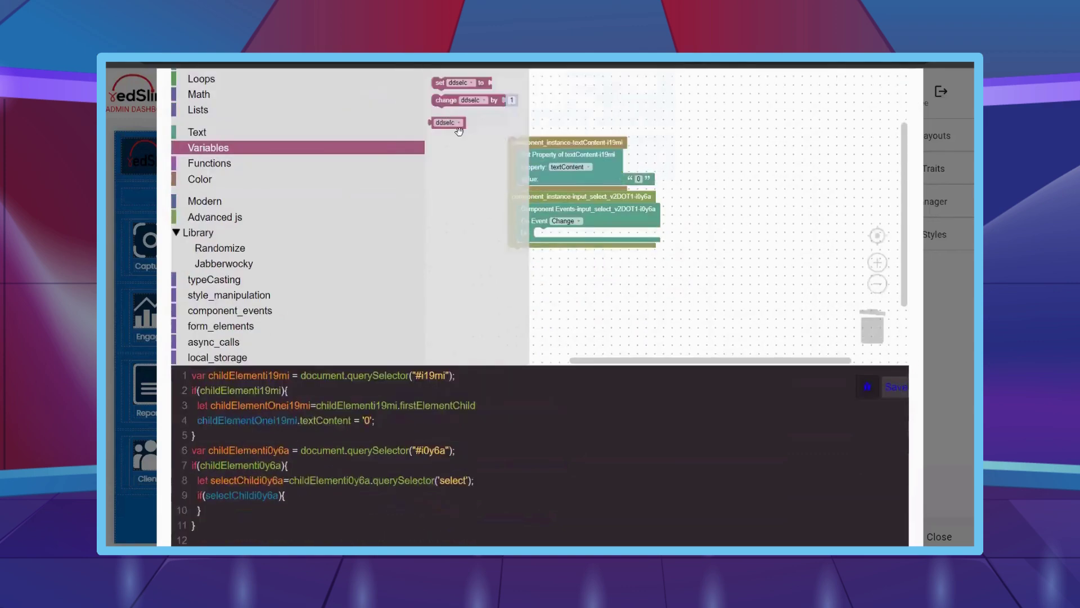
- In the Change handler, set ddselc to the input_select dropdown's selected target value
left_click_drag(450, 89, 553, 238)
scroll(366, 259, "down", 10)
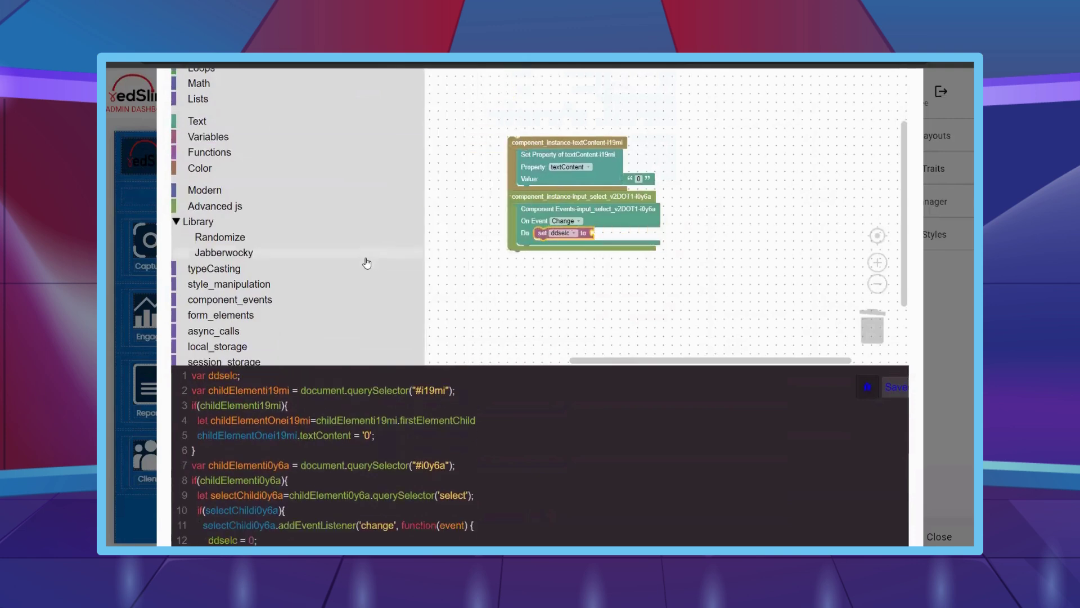
left_click(372, 186)
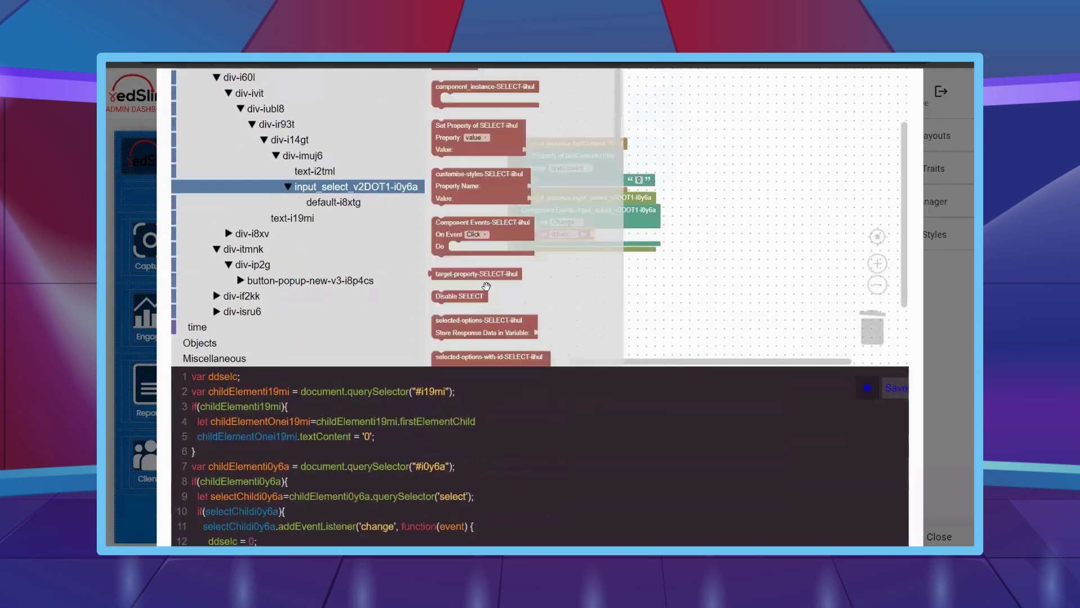
left_click_drag(460, 329, 619, 245)
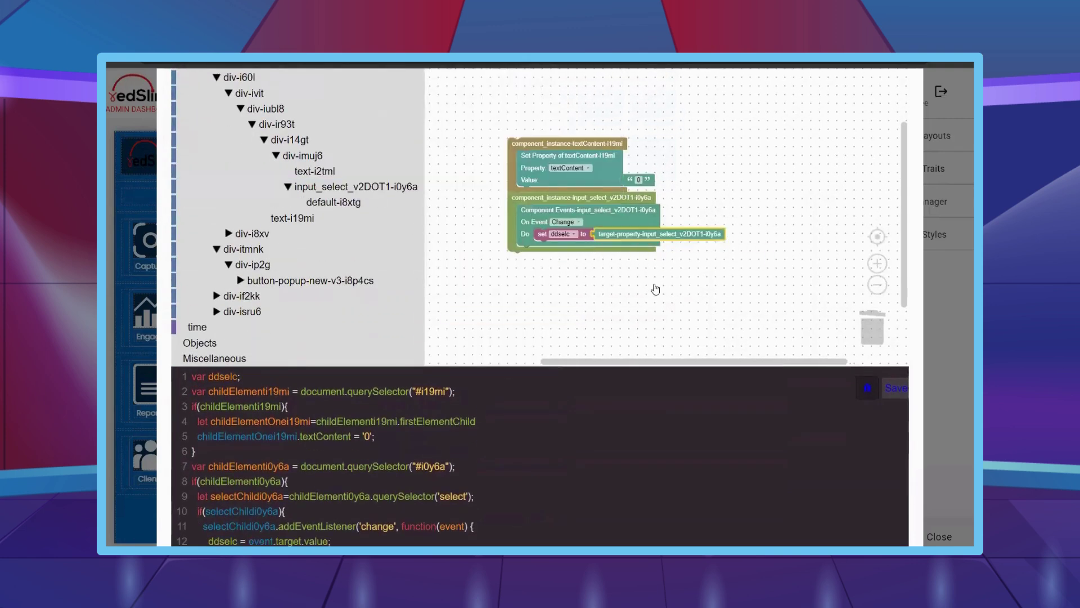
scroll(250, 150, "up", 8)
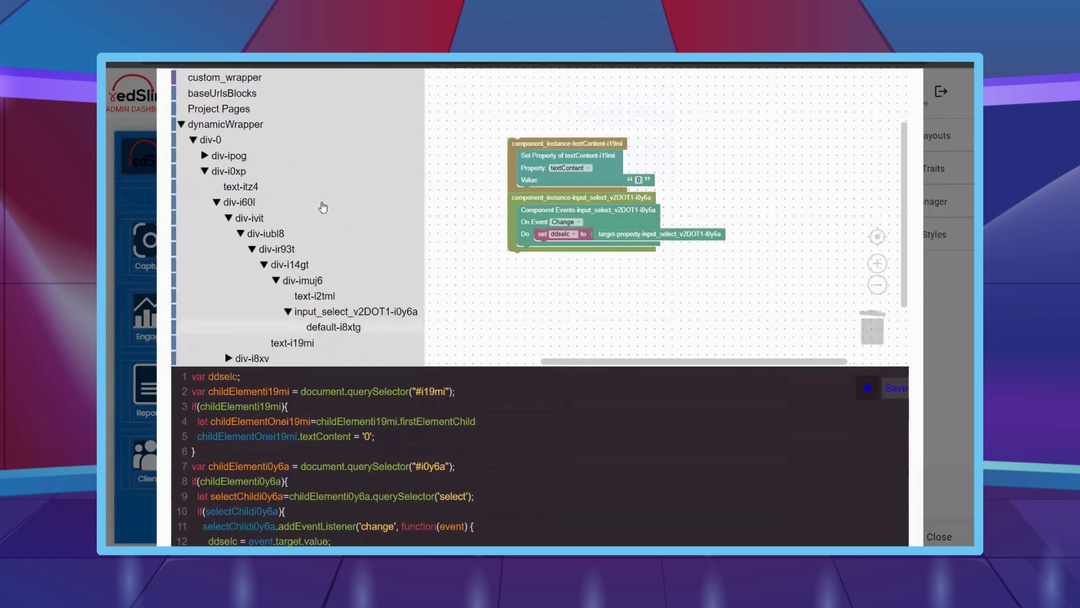
left_click(217, 87)
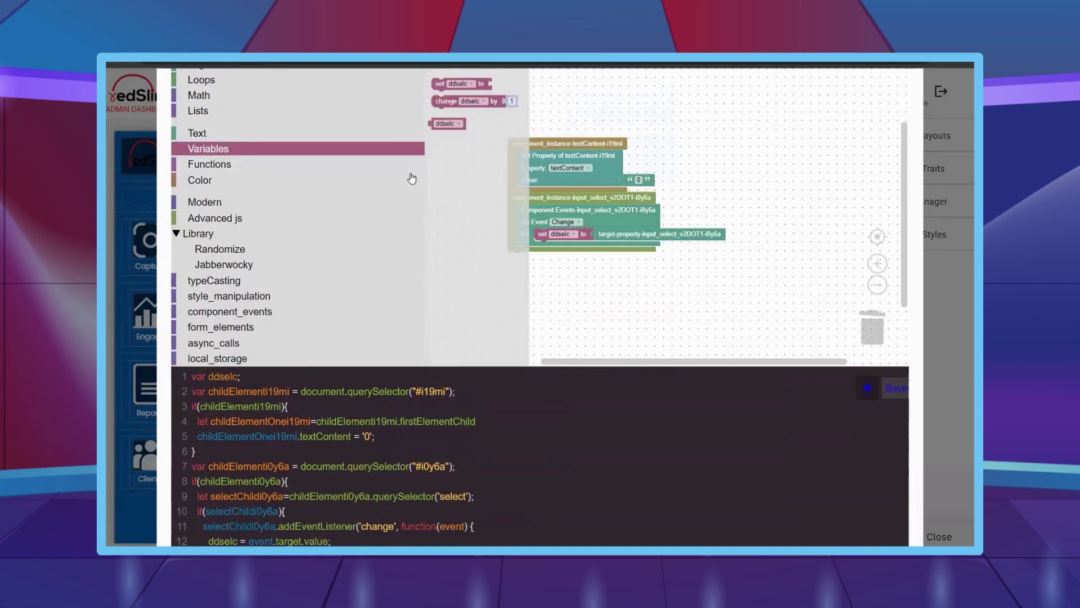
scroll(425, 144, "up", 1)
- Create four variables: invoicetotal, invoiceamount, invoicedate and apiObj
left_click(446, 117)
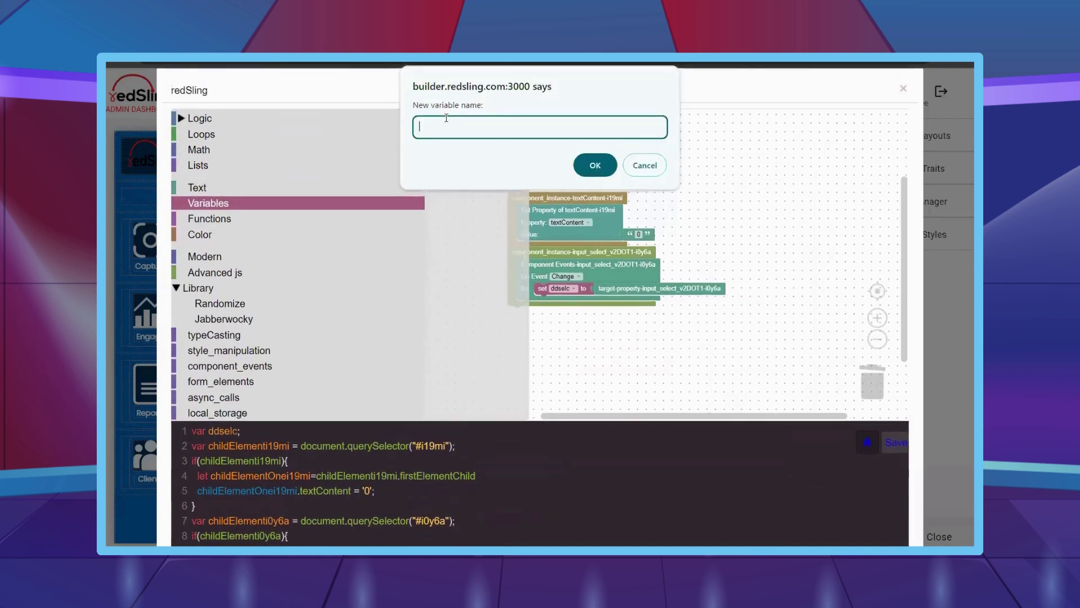
type("invoicetotal")
key("Return")
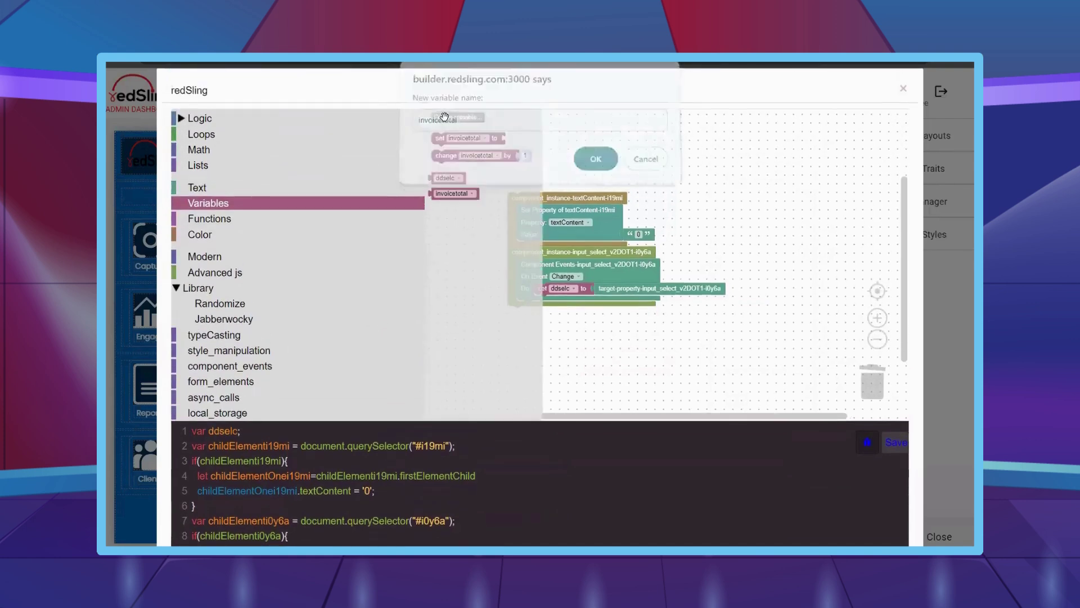
left_click(465, 117)
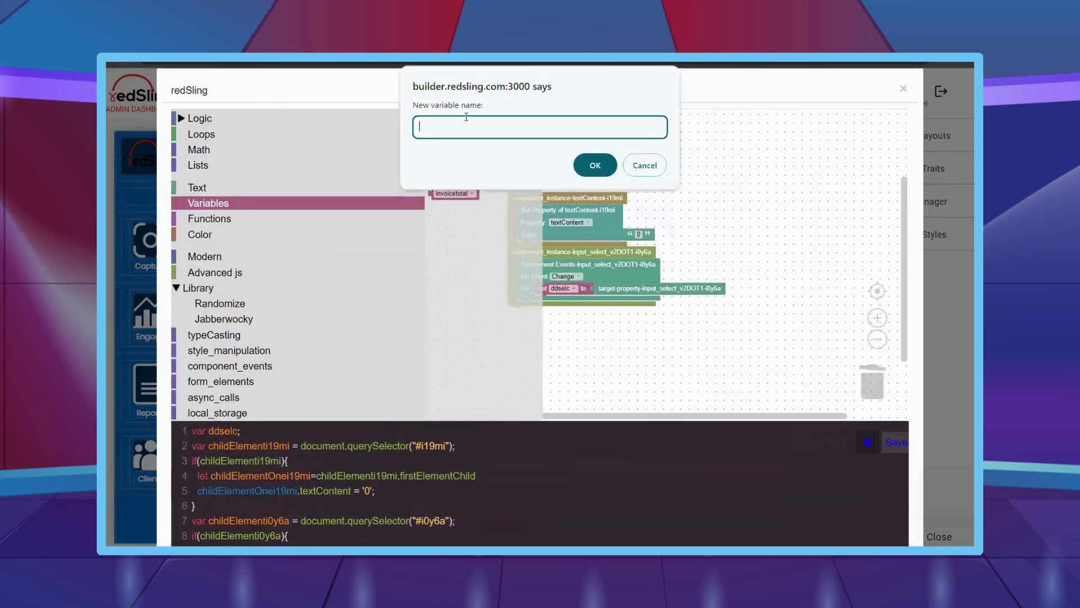
type("invoiceamount")
key("Return")
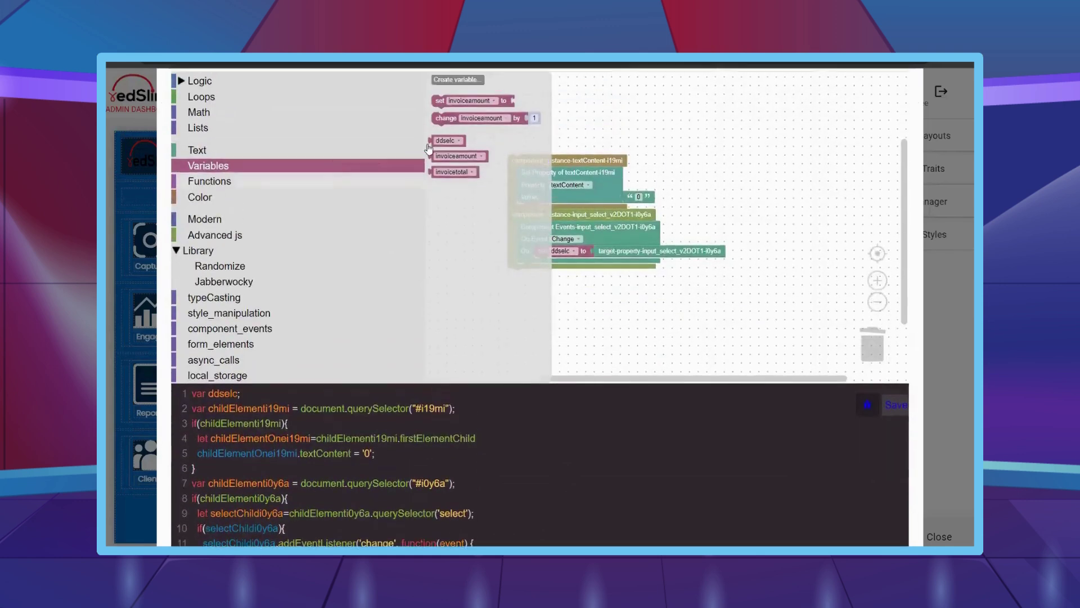
left_click(433, 117)
type("invoicedate")
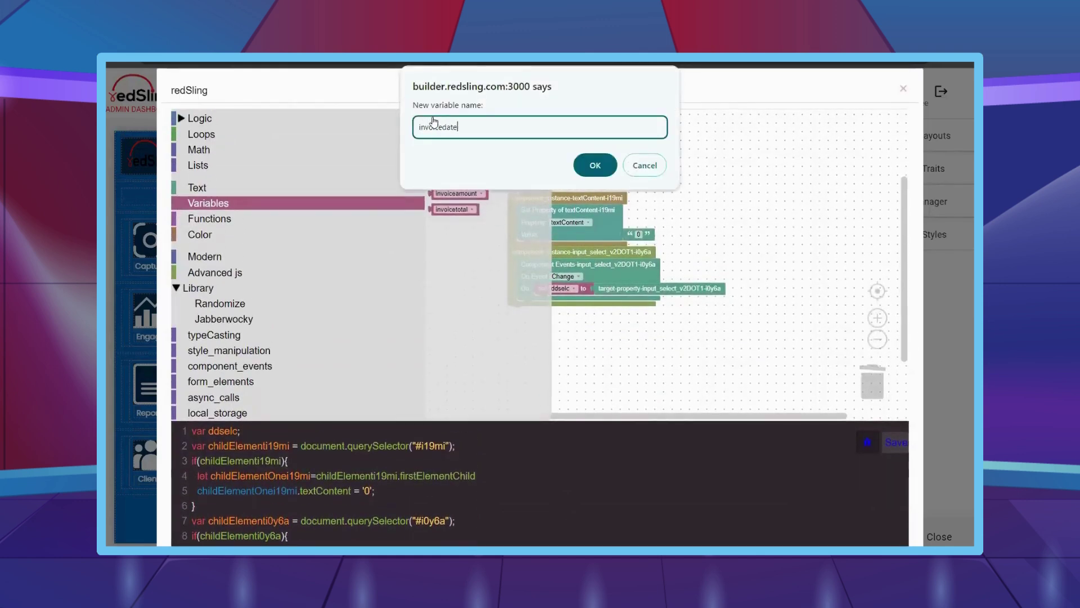
key("Return")
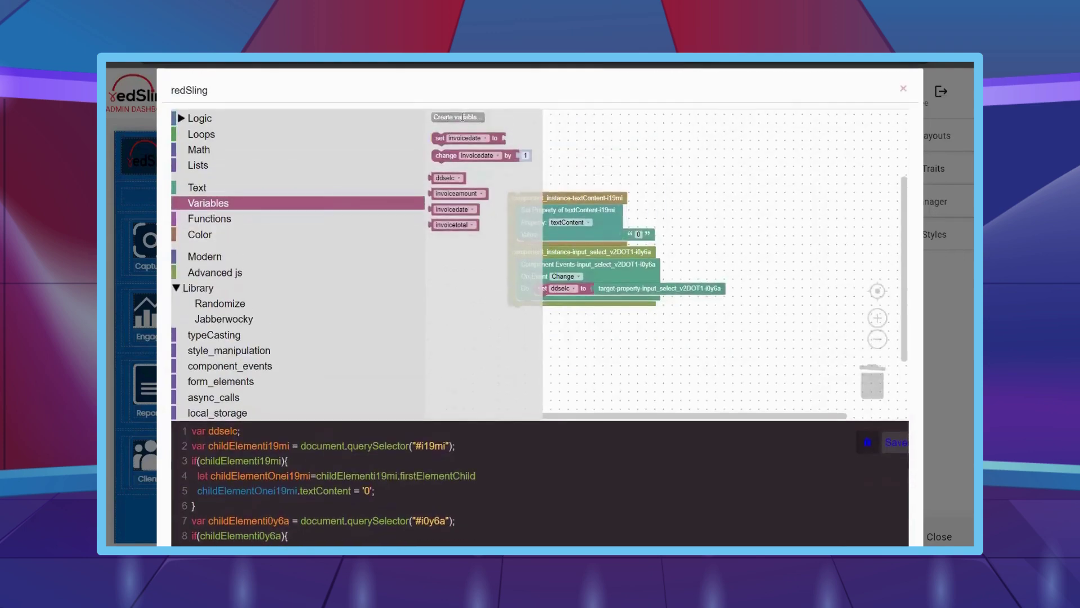
left_click(461, 117)
type("apiObj")
key("Return")
- Add a set block after the ddselc assignment that sets invoicetotal to the Math number 0
scroll(478, 192, "down", 1)
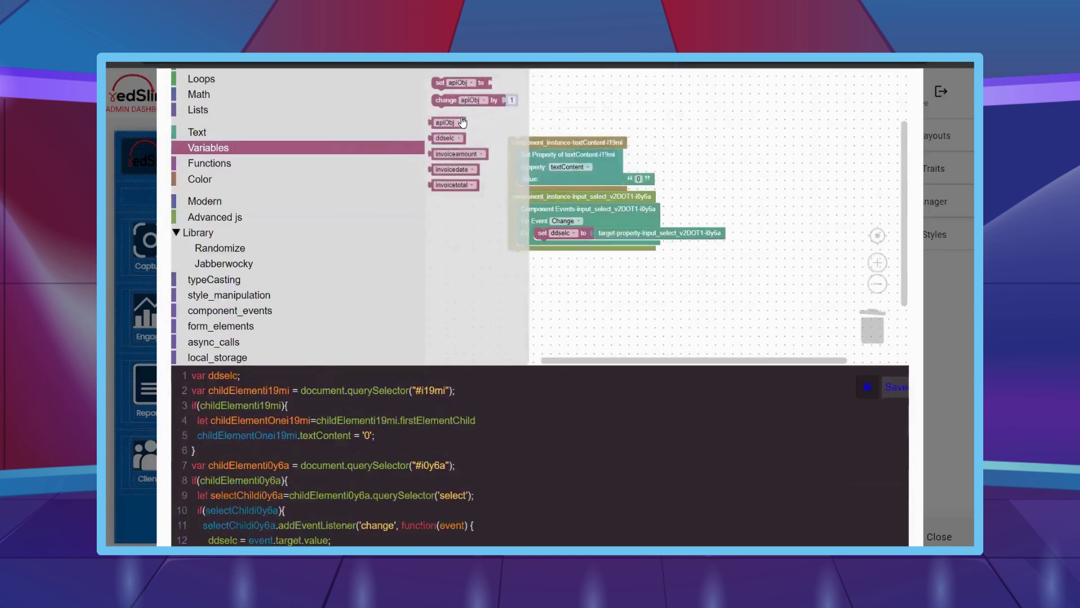
left_click_drag(440, 83, 543, 245)
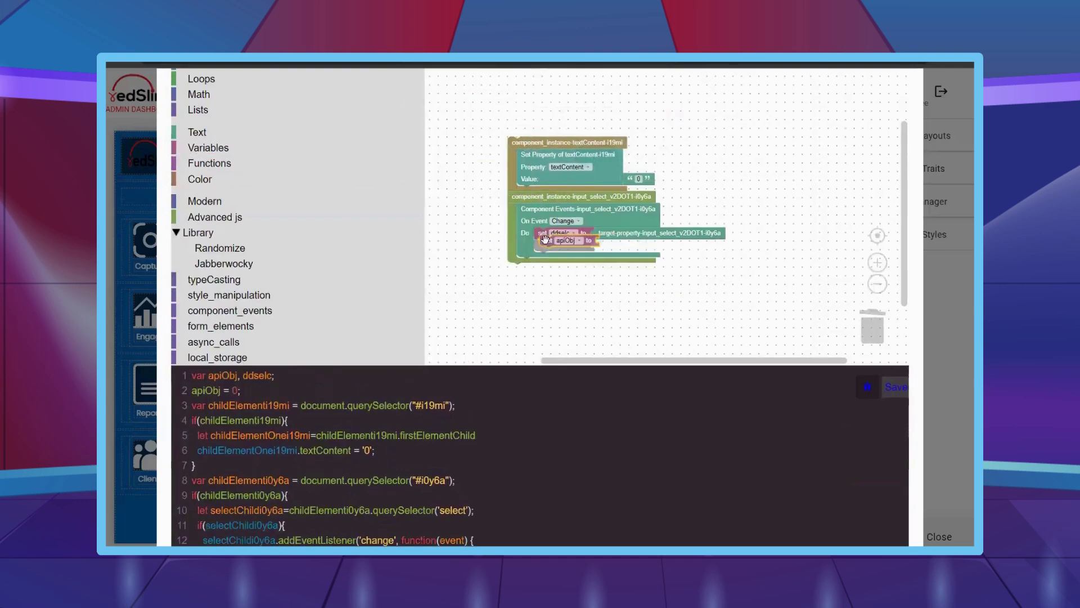
left_click(571, 245)
left_click(540, 186)
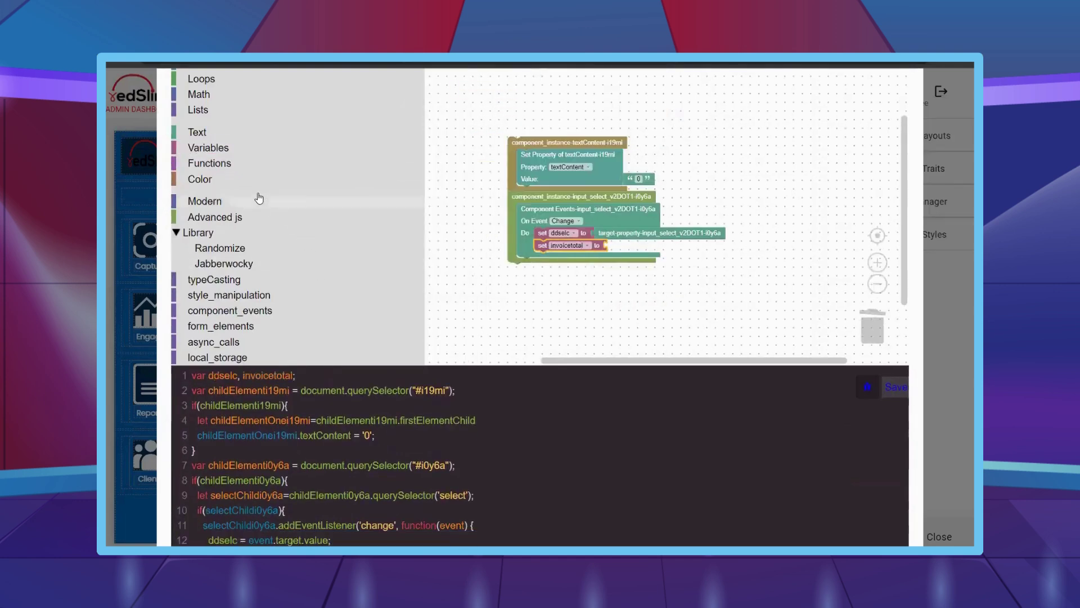
left_click(220, 95)
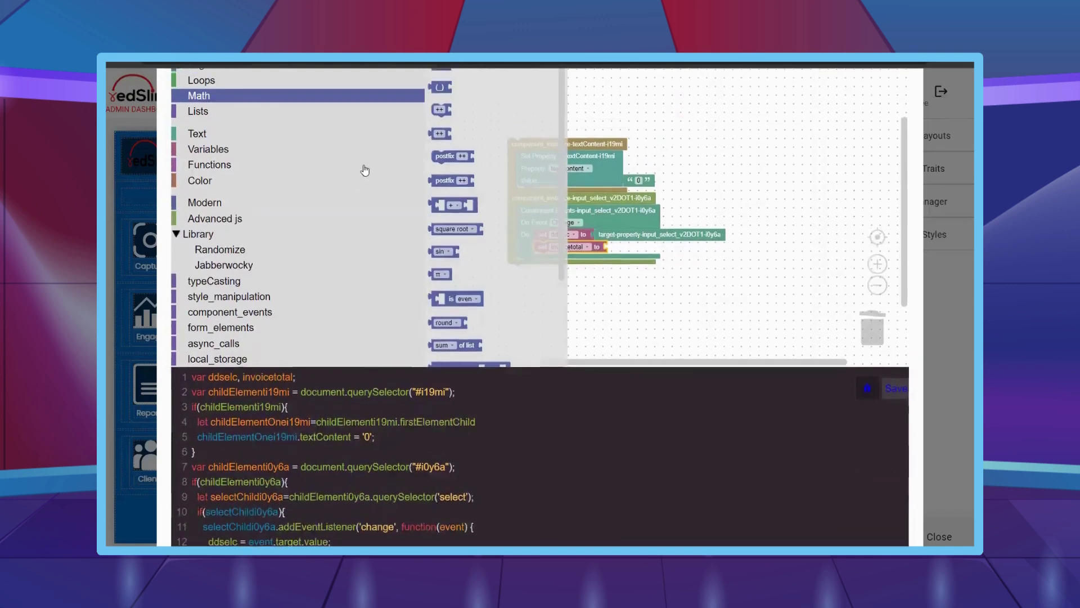
left_click_drag(440, 86, 618, 246)
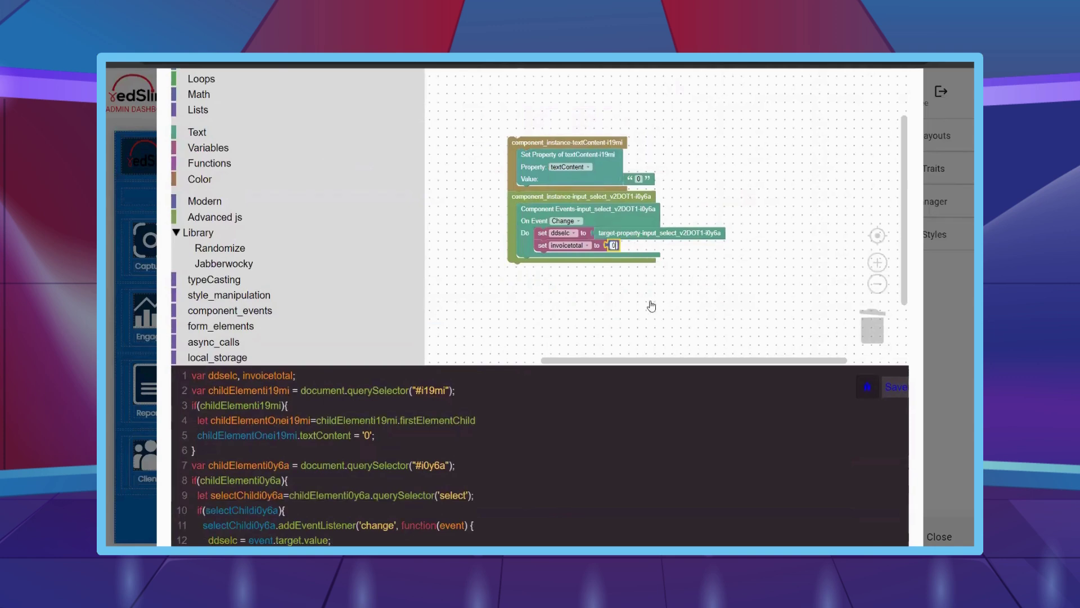
scroll(280, 292, "down", 1)
left_click(270, 280)
- Add a Make API Call block after set invoicetotal, storing its response in apiObj
left_click_drag(455, 257, 558, 343)
scroll(228, 149, "up", 1)
left_click(228, 149)
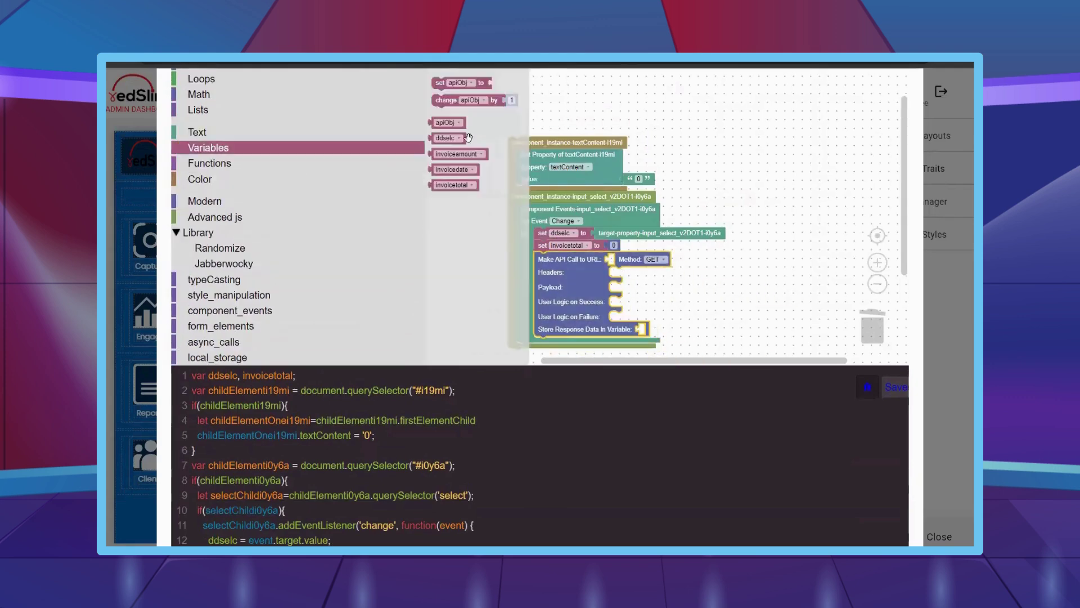
left_click_drag(450, 138, 647, 329)
- Create a new variable named apiObjspecific
left_click(264, 149)
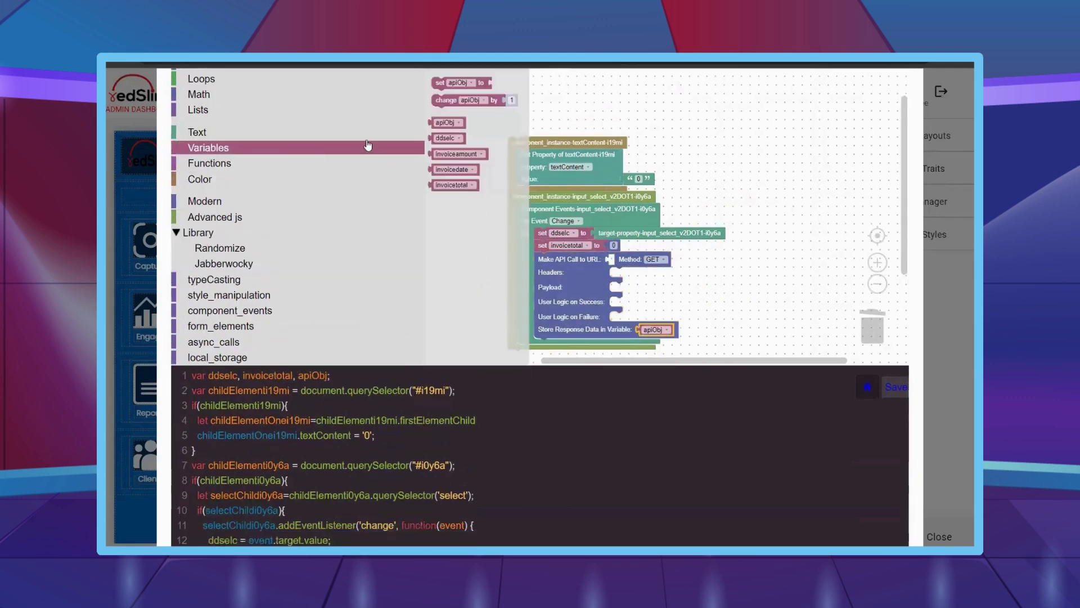
scroll(439, 113, "up", 1)
left_click(435, 117)
type("apiOb")
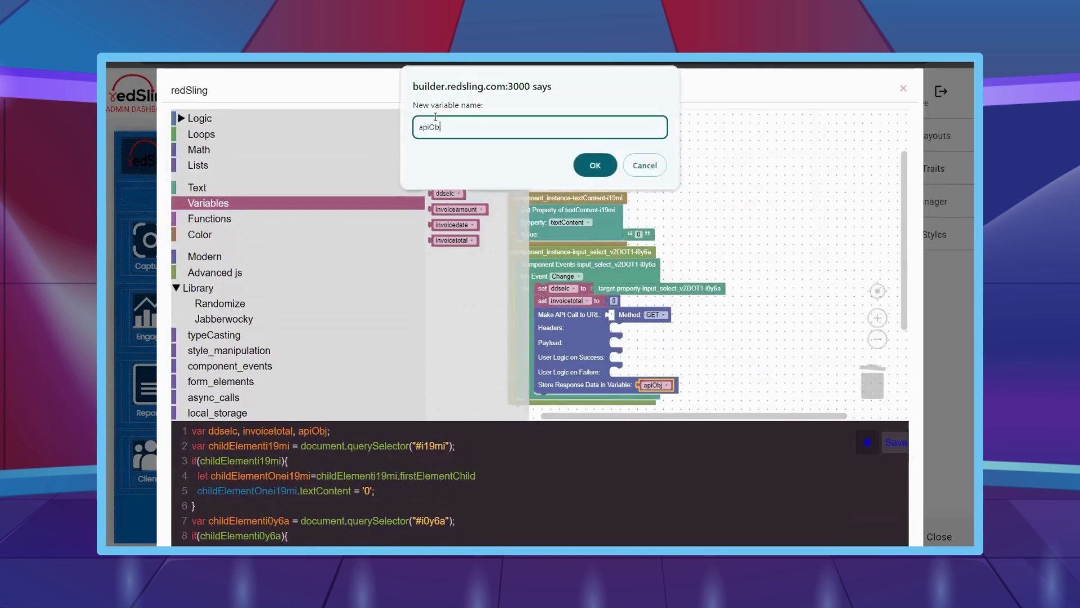
type("jspecific")
key("Return")
- Paste the copied chartinvoicedata API URL into the API call block
scroll(435, 116, "down", 1)
scroll(282, 236, "up", 2)
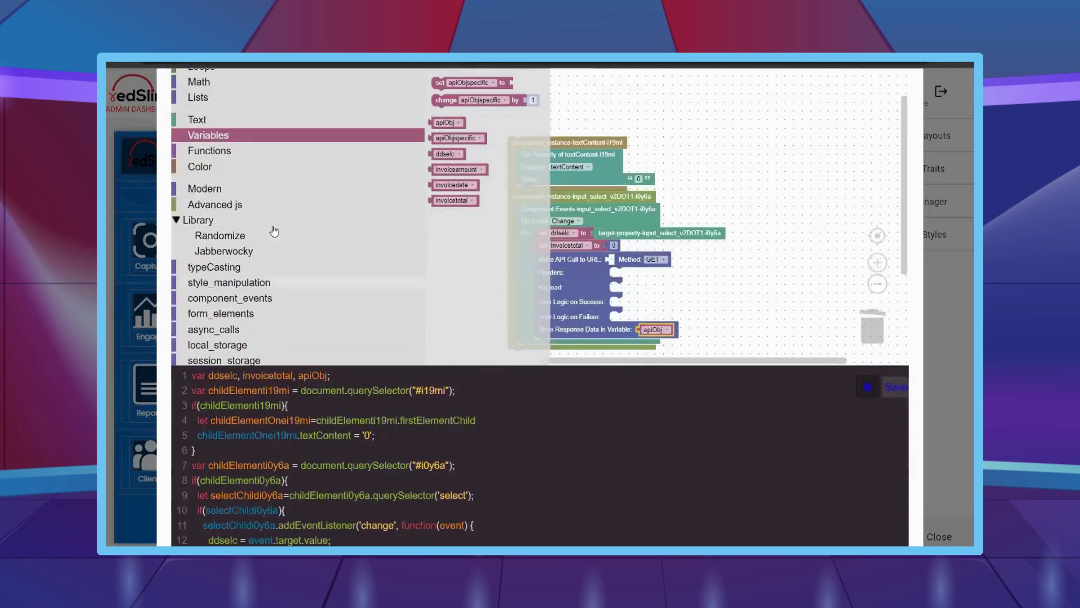
left_click(338, 132)
scroll(478, 191, "up", 1)
scroll(275, 178, "down", 1)
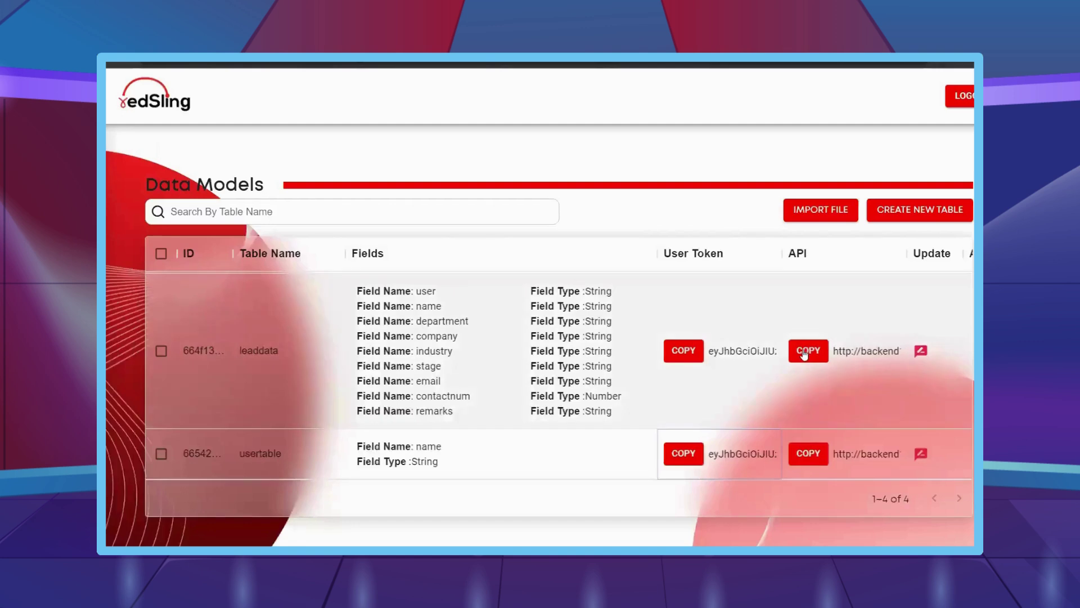
scroll(804, 360, "up", 2)
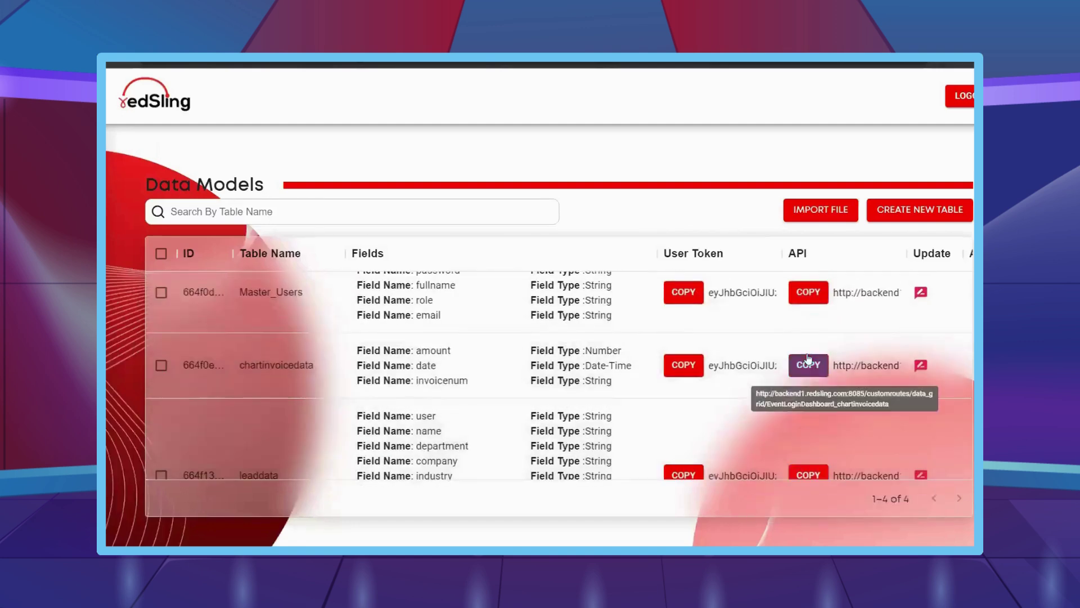
left_click(805, 365)
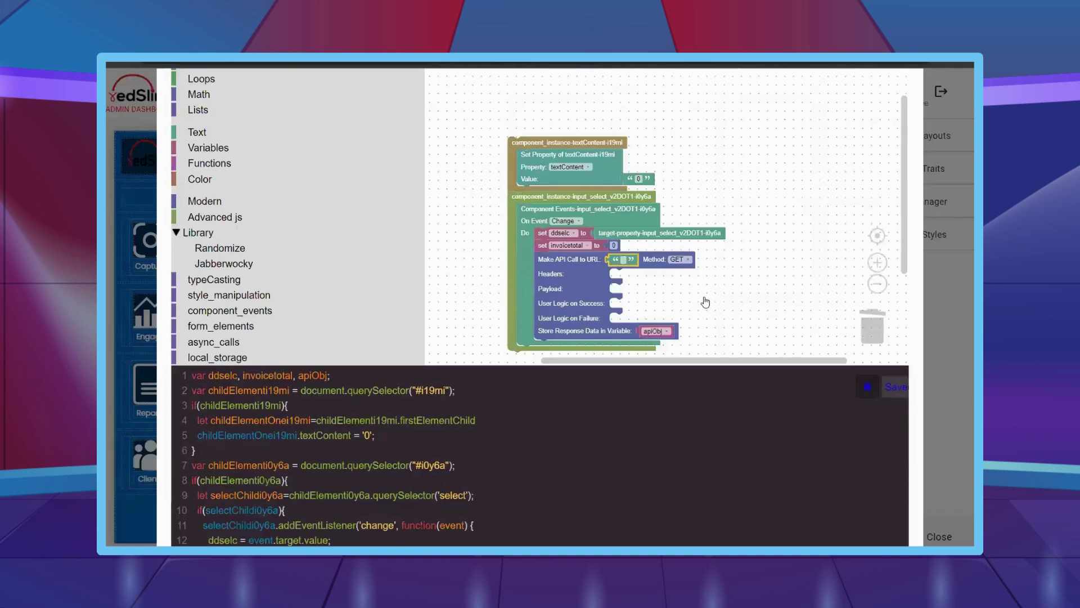
key("ctrl+v")
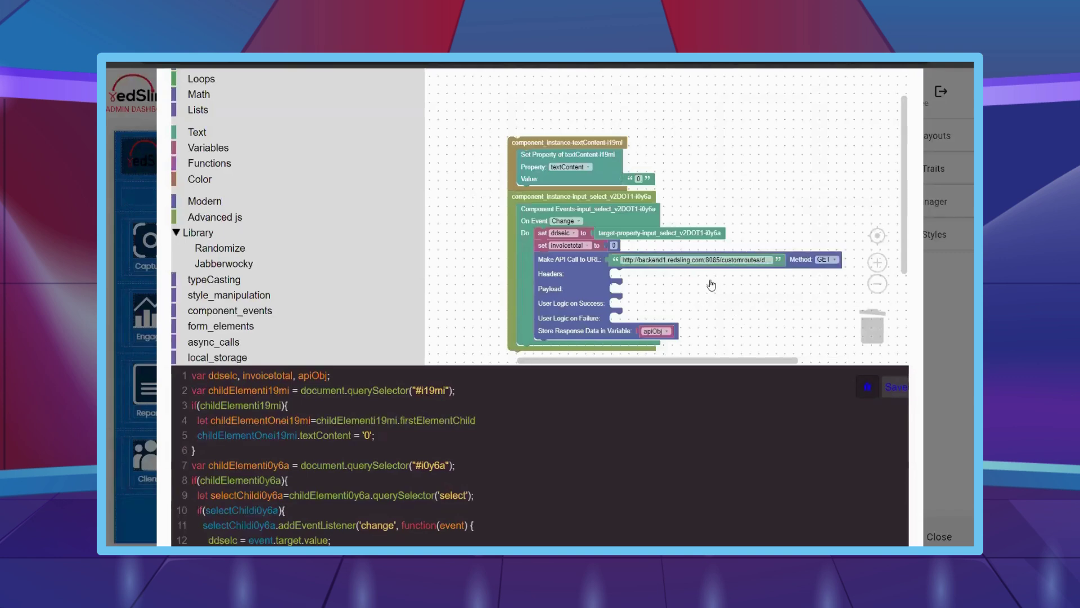
- Add a header to the API call with key Content-type and value application/json
scroll(714, 285, "up", 2)
left_click(230, 342)
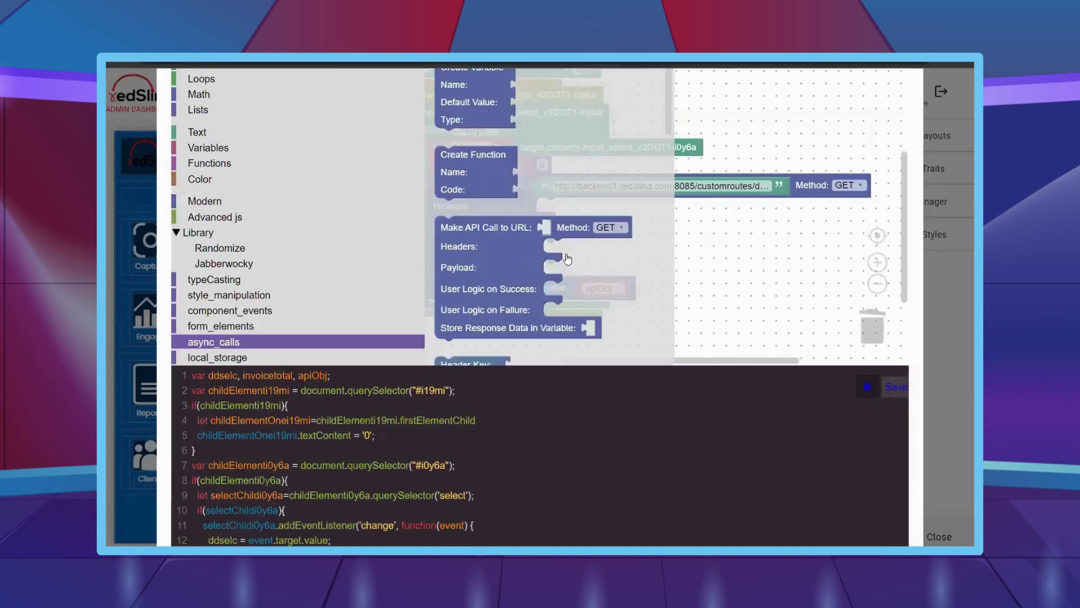
scroll(506, 225, "down", 3)
left_click_drag(456, 183, 549, 206)
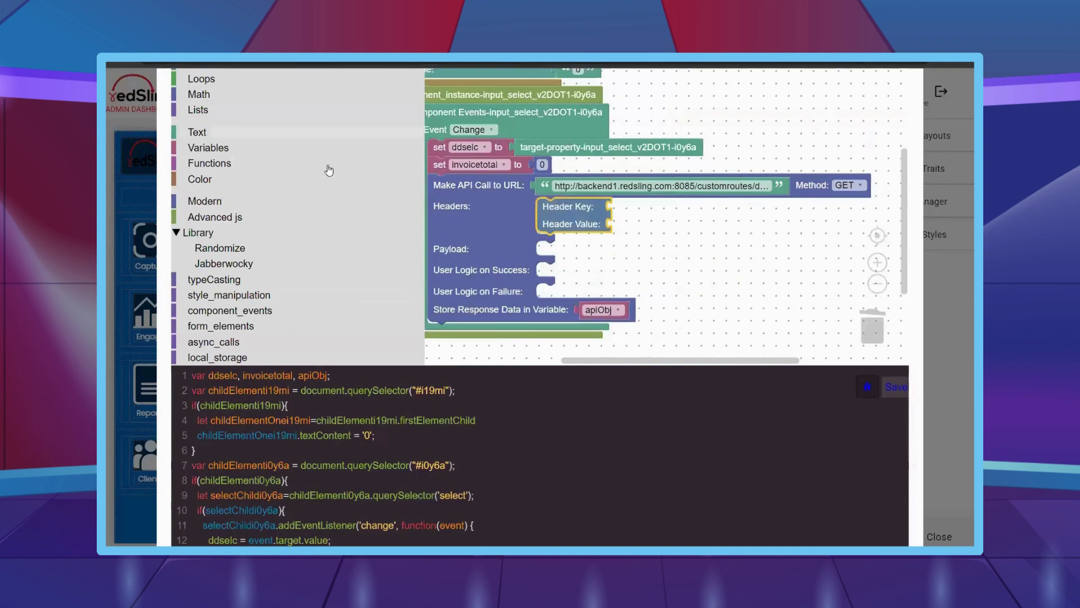
left_click(270, 131)
left_click_drag(445, 166, 634, 207)
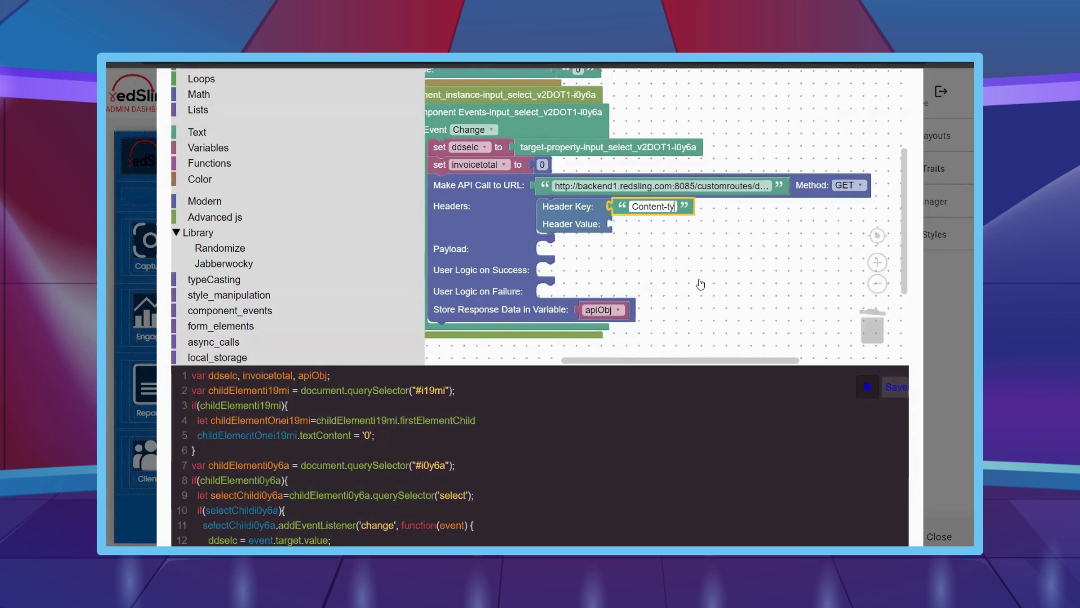
right_click(619, 206)
left_click(630, 215)
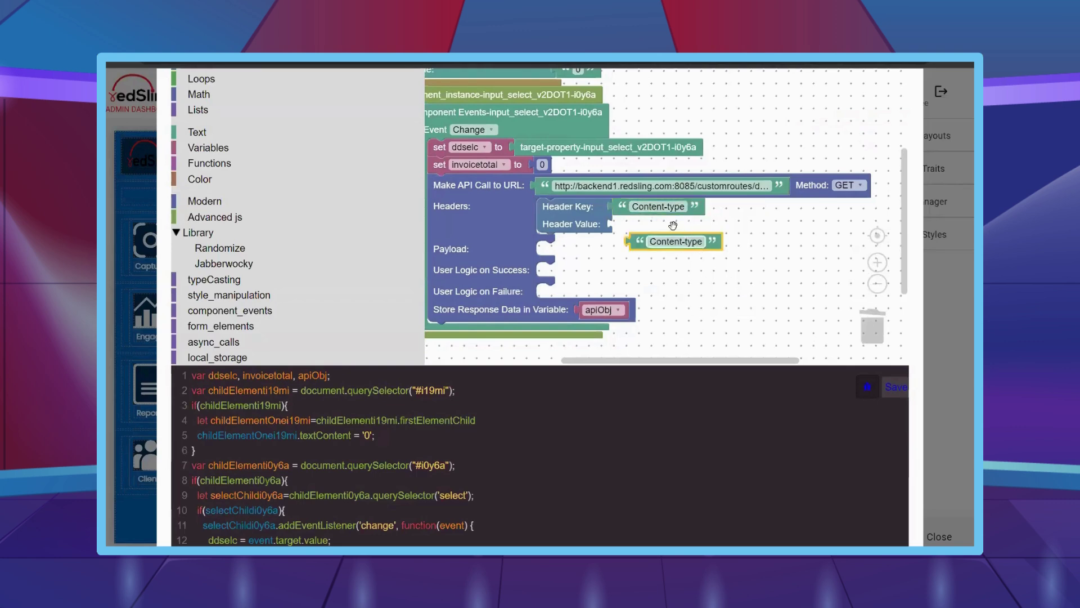
left_click_drag(647, 241, 634, 224)
type("application/json")
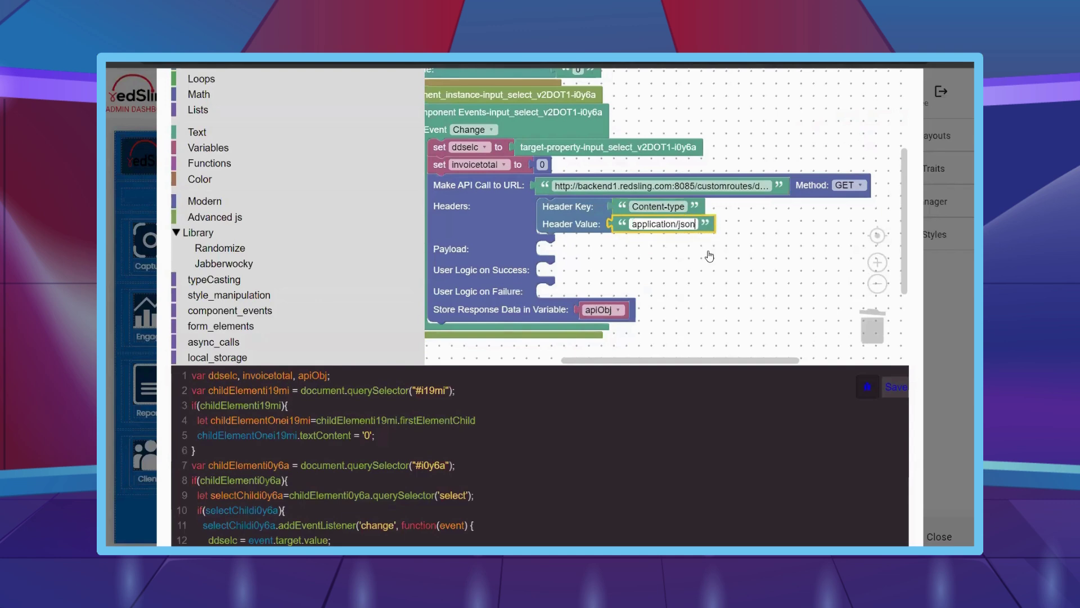
- Duplicate the header as Authorization, valued 'Bearer ' plus the copied chartinvoicedata user token
right_click(585, 216)
left_click(607, 226)
left_click_drag(624, 264, 600, 249)
left_click(653, 245)
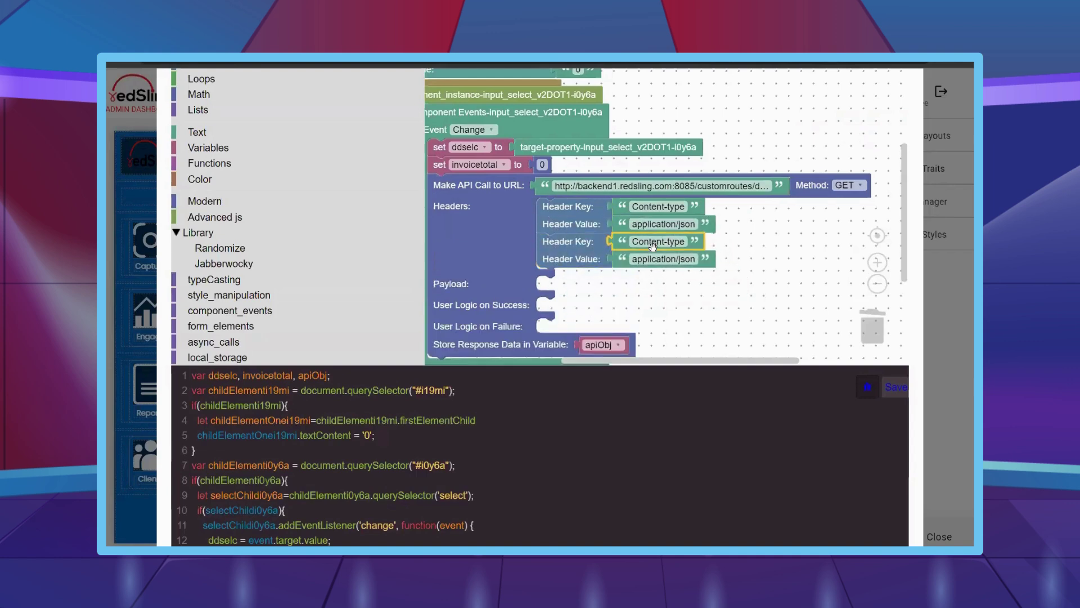
left_click(661, 245)
type("Aut")
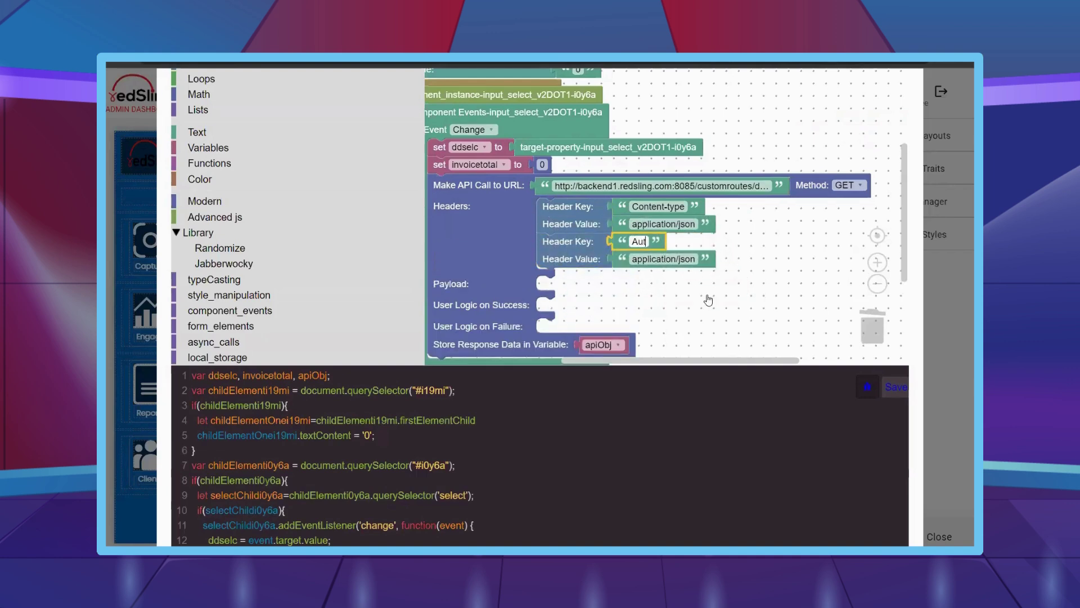
type("horization")
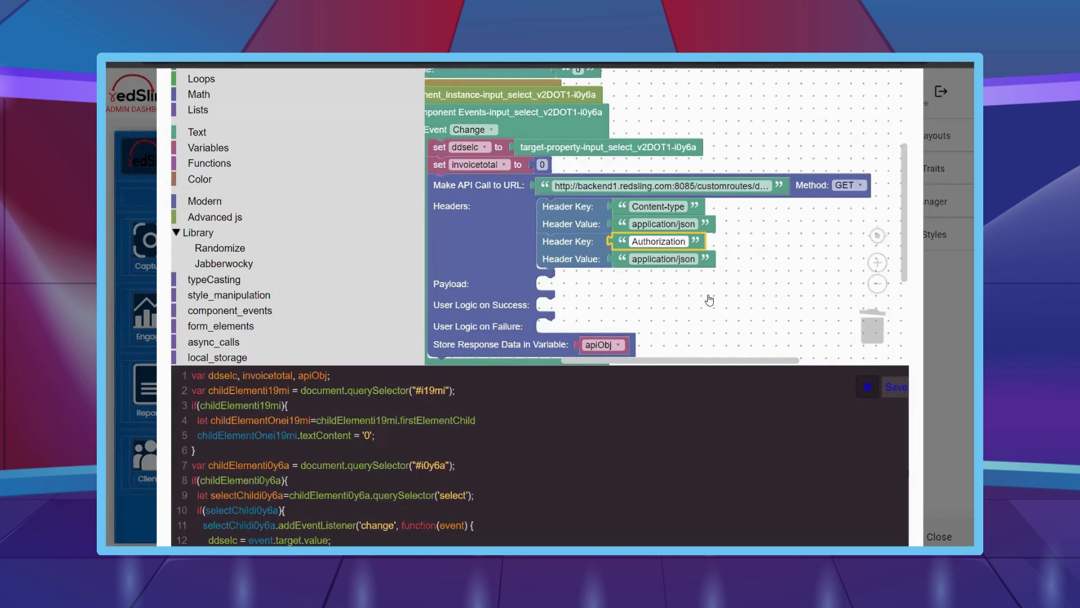
key("Tab")
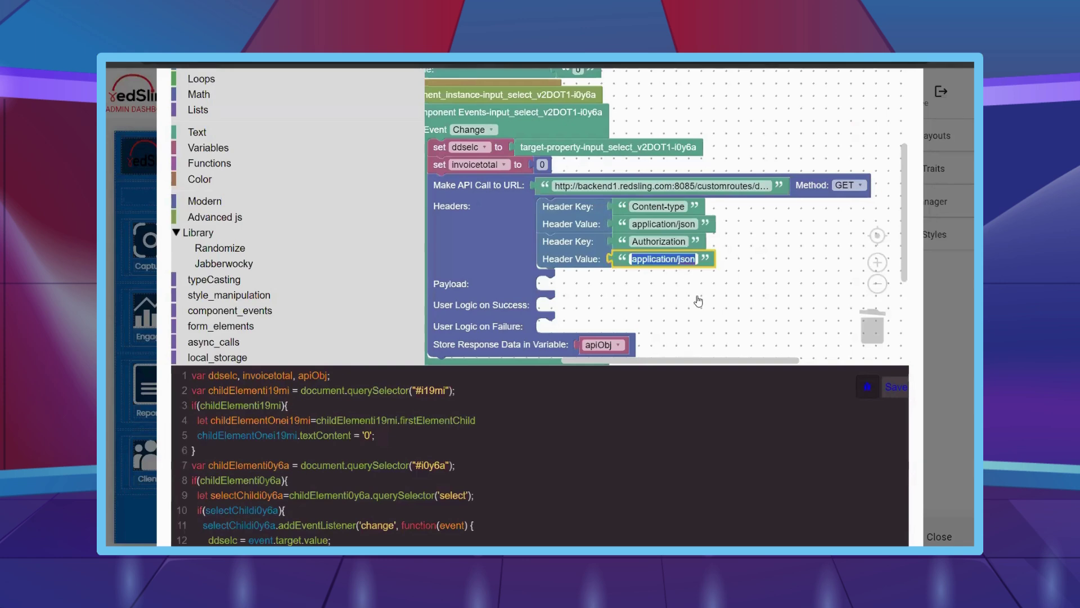
type("Bea")
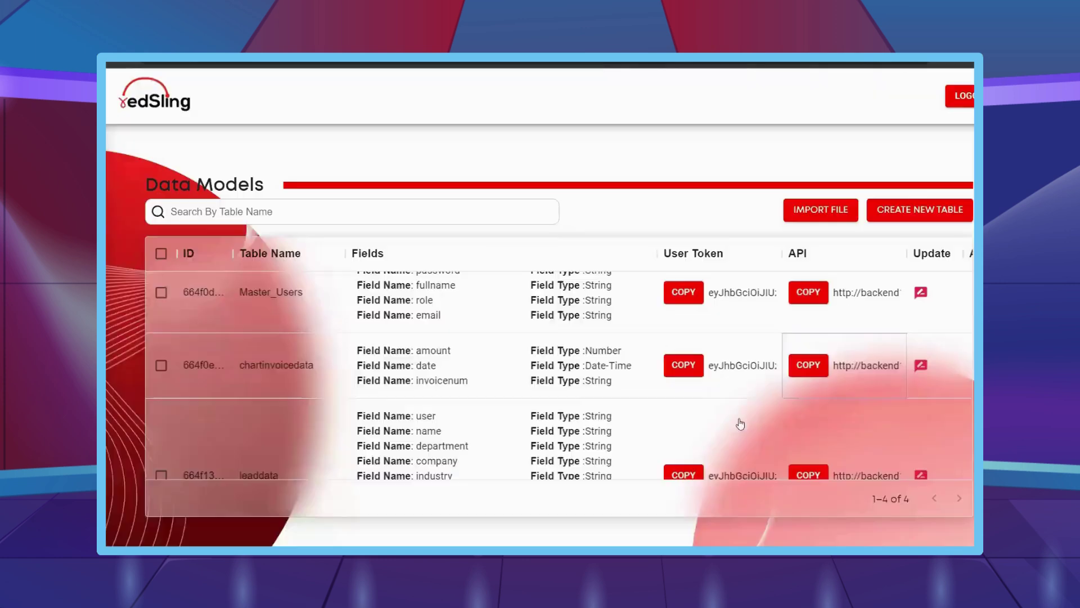
left_click(691, 371)
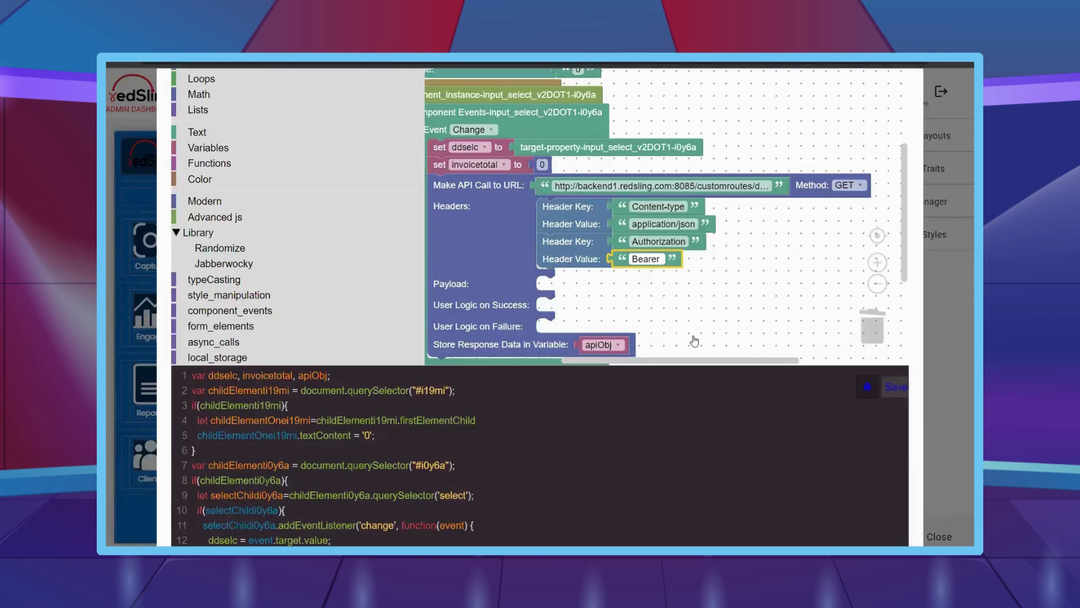
key("ctrl+v")
left_click(723, 336)
scroll(273, 270, "down", 2)
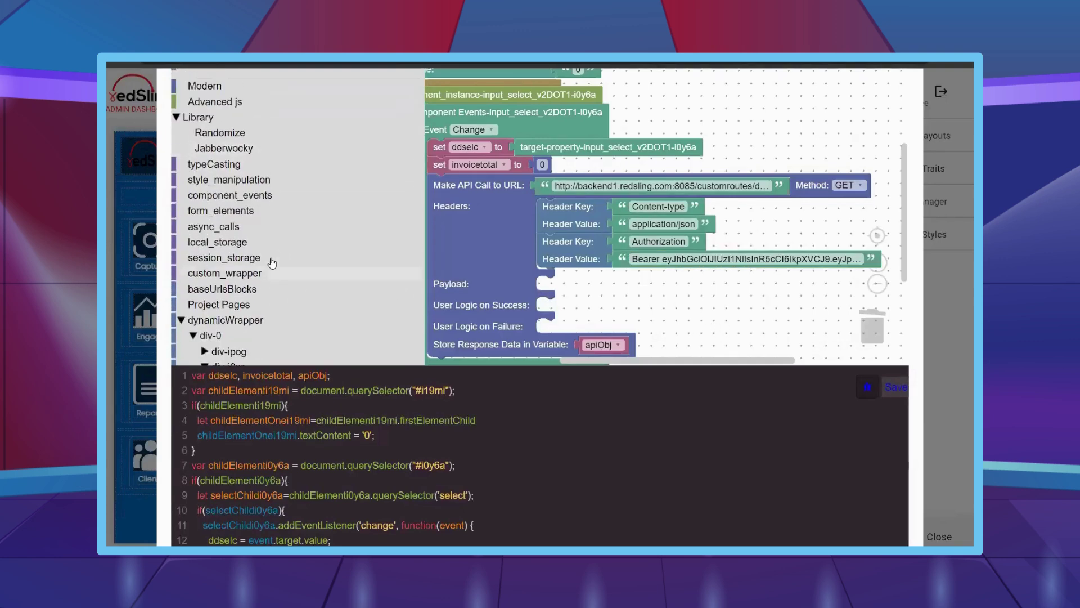
scroll(272, 262, "up", 1)
scroll(272, 263, "up", 1)
- Add an if block to the API success logic and plug a copy of apiObj into it
scroll(251, 152, "up", 1)
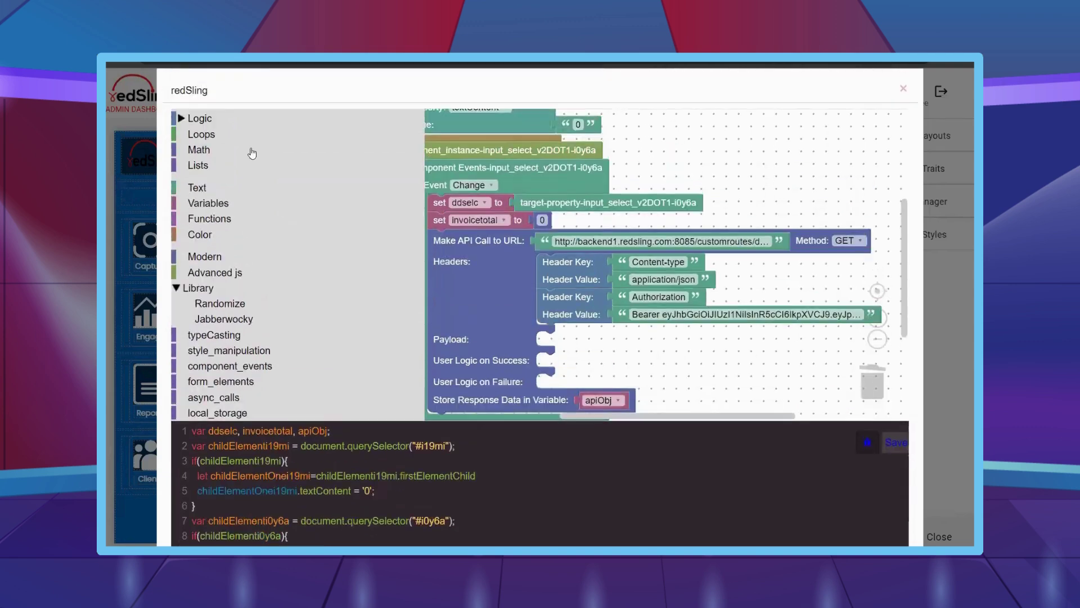
left_click(251, 119)
left_click_drag(496, 126, 554, 308)
scroll(647, 315, "down", 2)
key("ctrl+c")
key("ctrl+v")
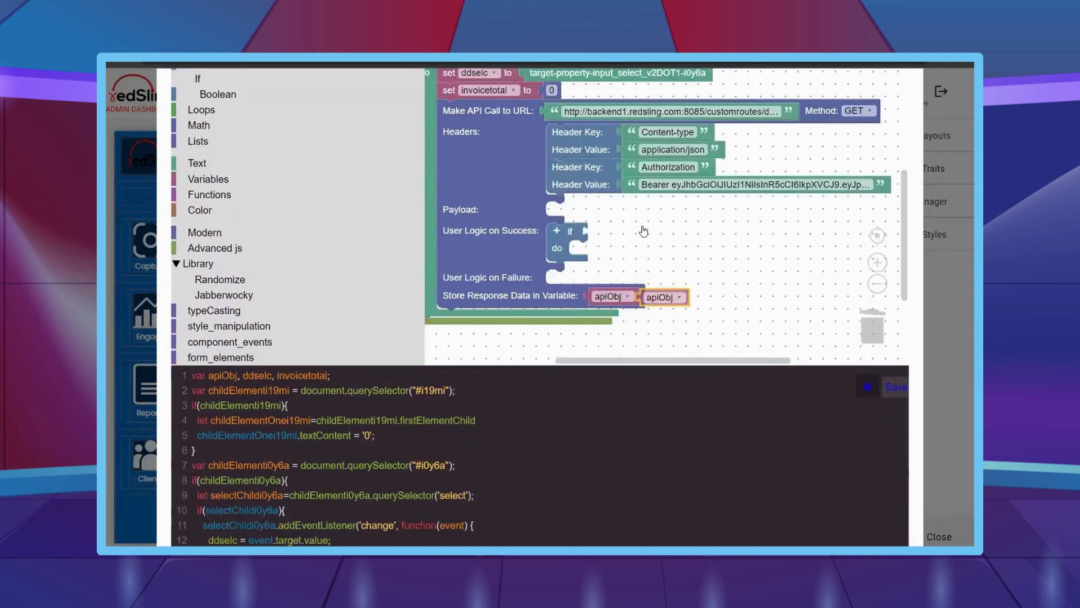
left_click_drag(647, 297, 594, 231)
scroll(265, 270, "down", 1)
- Put an Iterate Over Array loop inside the if, iterating apiObj as apiObjspecific
left_click(245, 310)
scroll(480, 266, "down", 5)
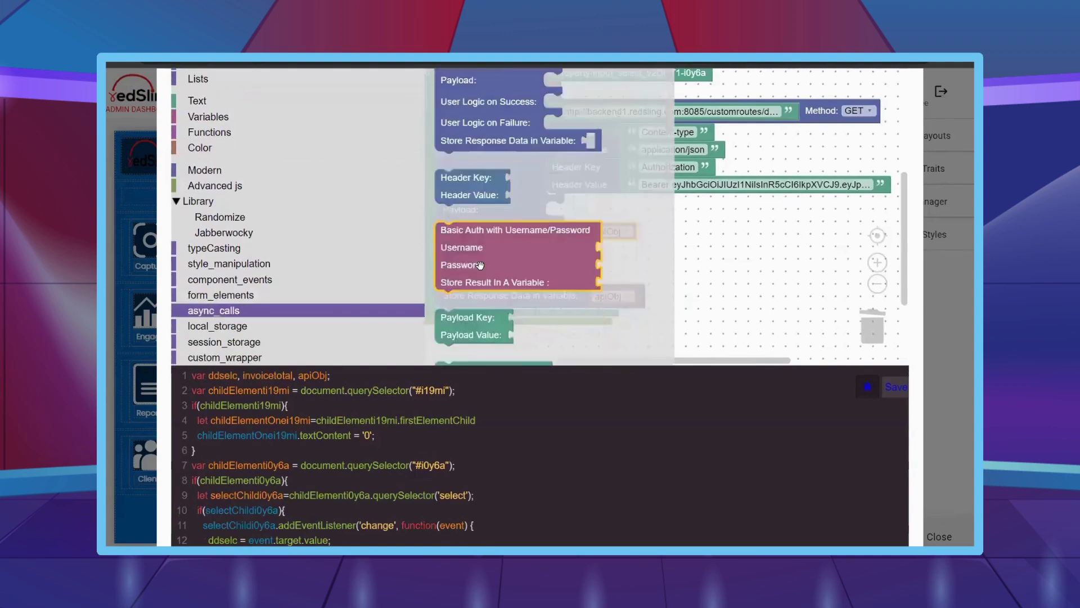
scroll(487, 304, "down", 5)
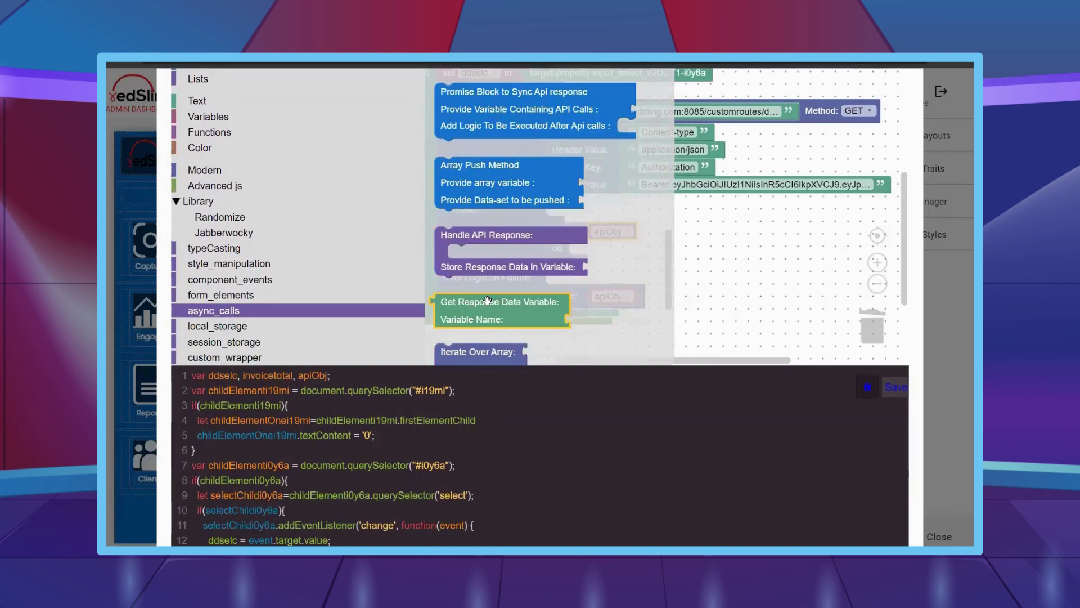
left_click_drag(458, 225, 670, 248)
key("ctrl+c")
key("ctrl+v")
right_click(694, 249)
left_click(712, 256)
left_click_drag(700, 284, 684, 266)
left_click(702, 266)
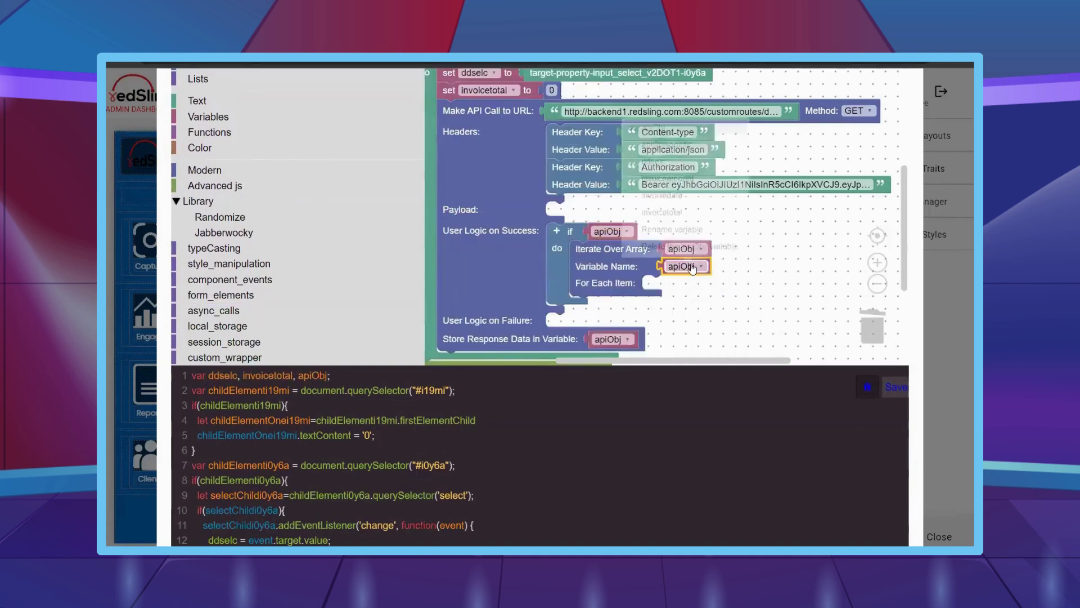
left_click(675, 143)
- Place a set block in For Each Item that assigns invoicedate
scroll(252, 196, "up", 1)
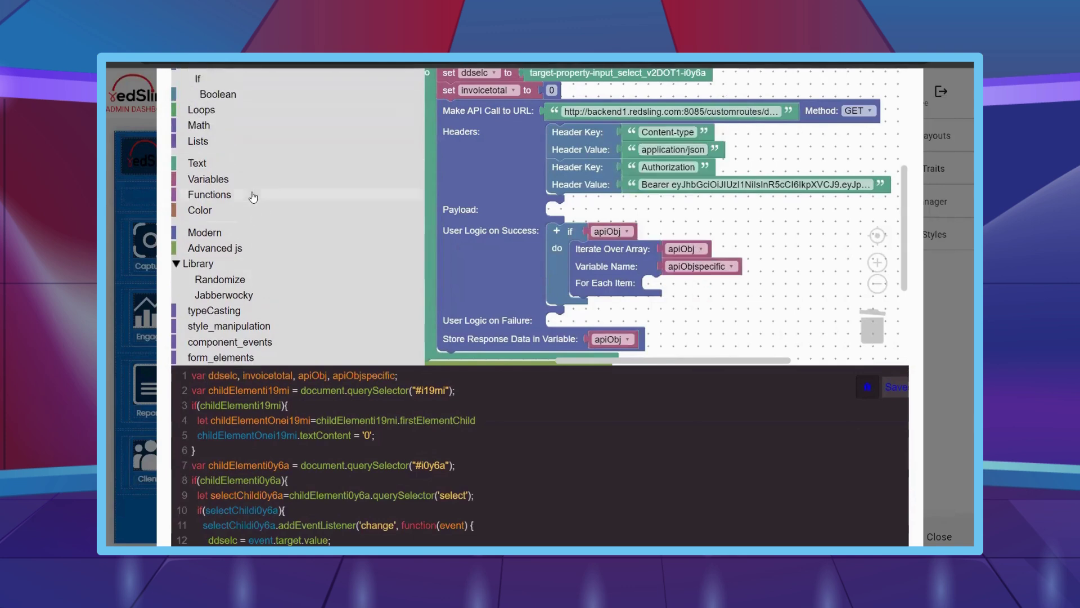
left_click(247, 178)
left_click_drag(448, 113, 653, 284)
left_click_drag(647, 223, 591, 156)
left_click(642, 216)
left_click(616, 294)
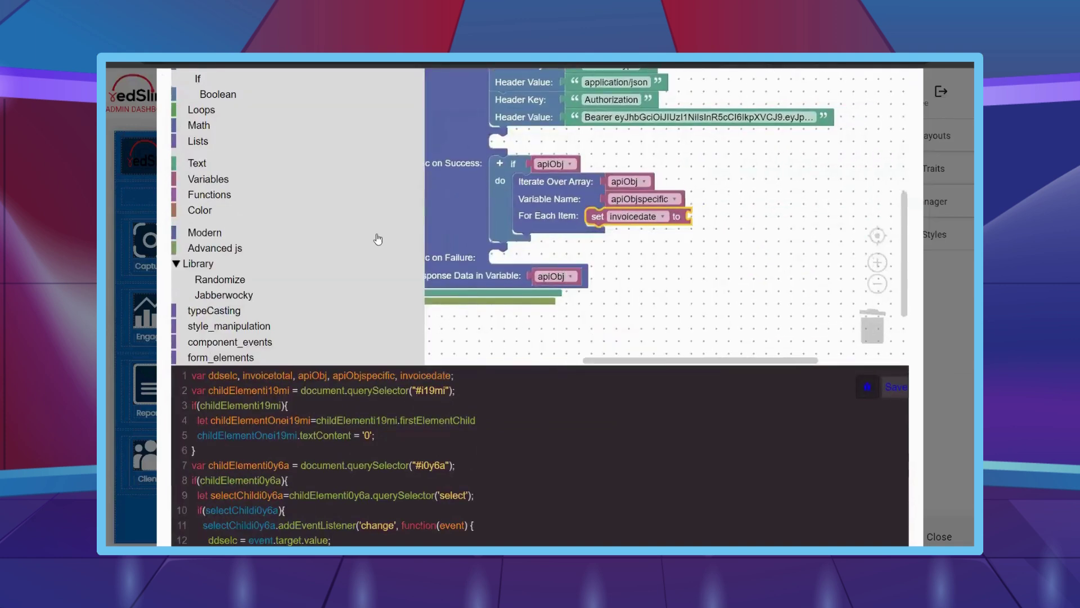
- Set invoicedate's value to a Get Property of block reading from apiObjspecific
scroll(274, 278, "down", 2)
left_click(234, 248)
scroll(478, 260, "down", 4)
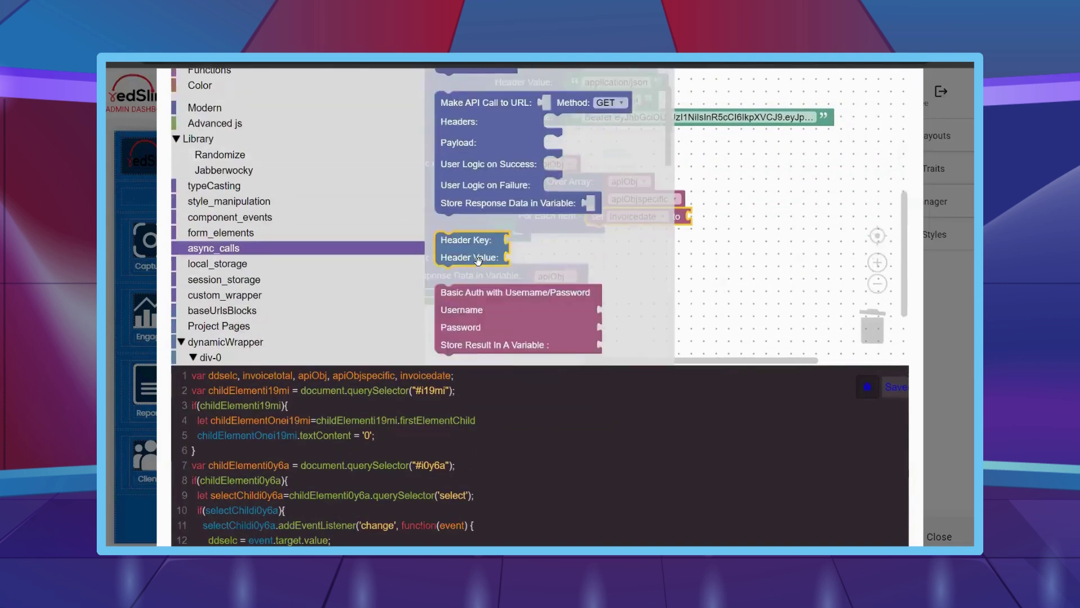
left_click(478, 260)
scroll(478, 260, "down", 5)
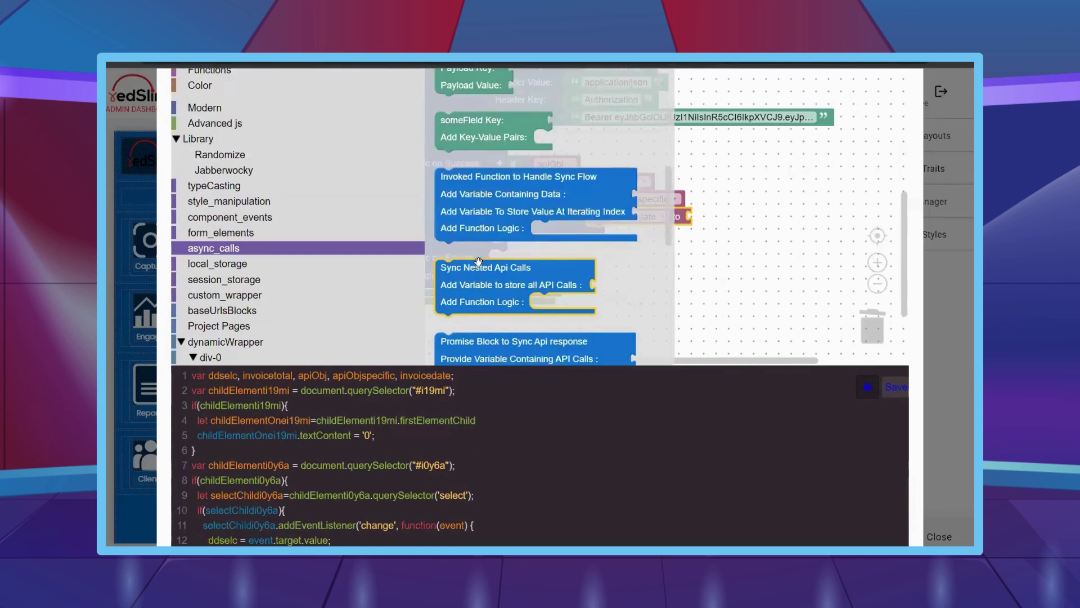
scroll(478, 261, "down", 8)
left_click_drag(499, 327, 754, 219)
right_click(655, 198)
left_click(670, 206)
left_click_drag(658, 235, 785, 218)
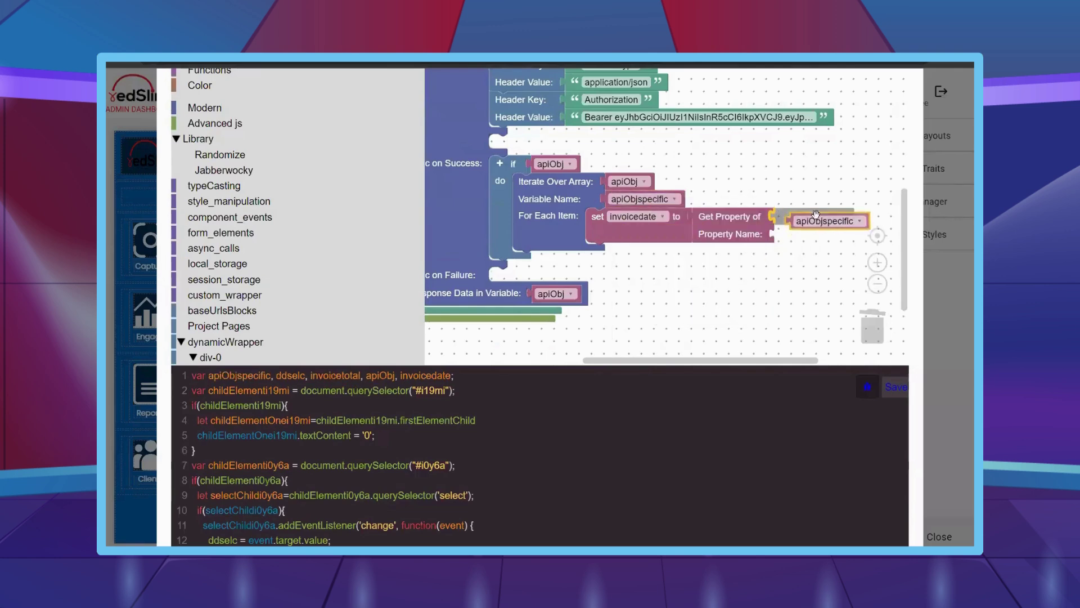
- Give the Get Property of block the Property Name 'date'
scroll(669, 230, "down", 2)
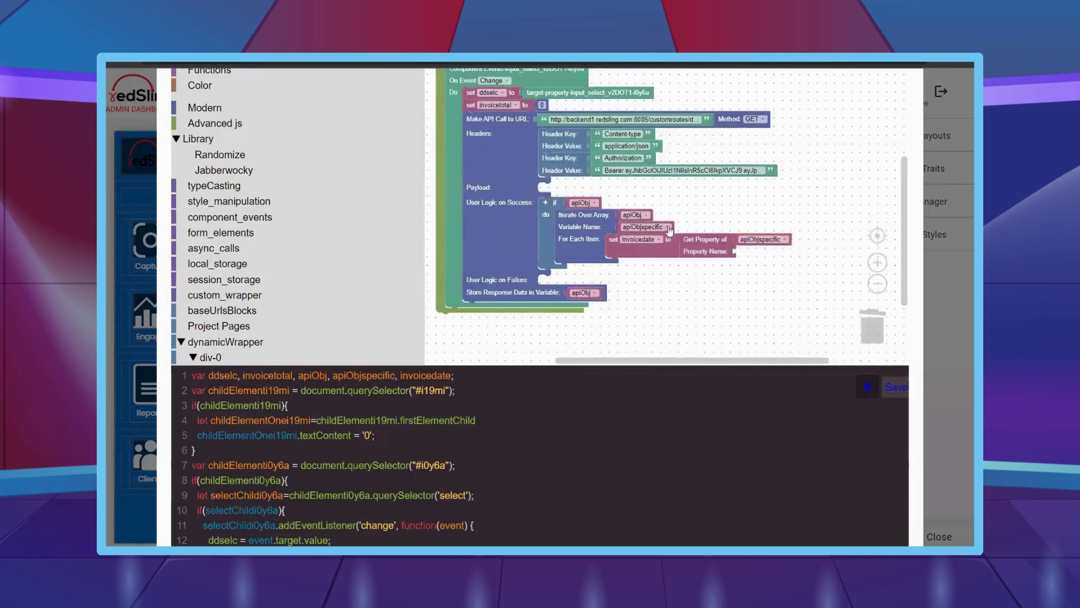
right_click(627, 162)
left_click(647, 173)
left_click_drag(613, 184, 759, 254)
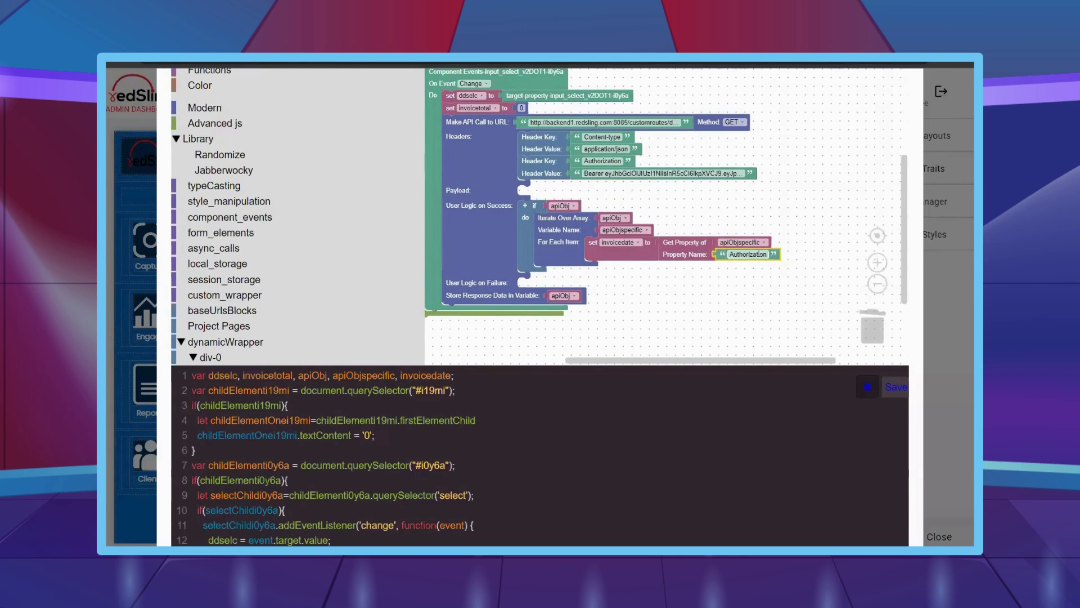
type("date")
left_click(713, 328)
scroll(260, 188, "up", 5)
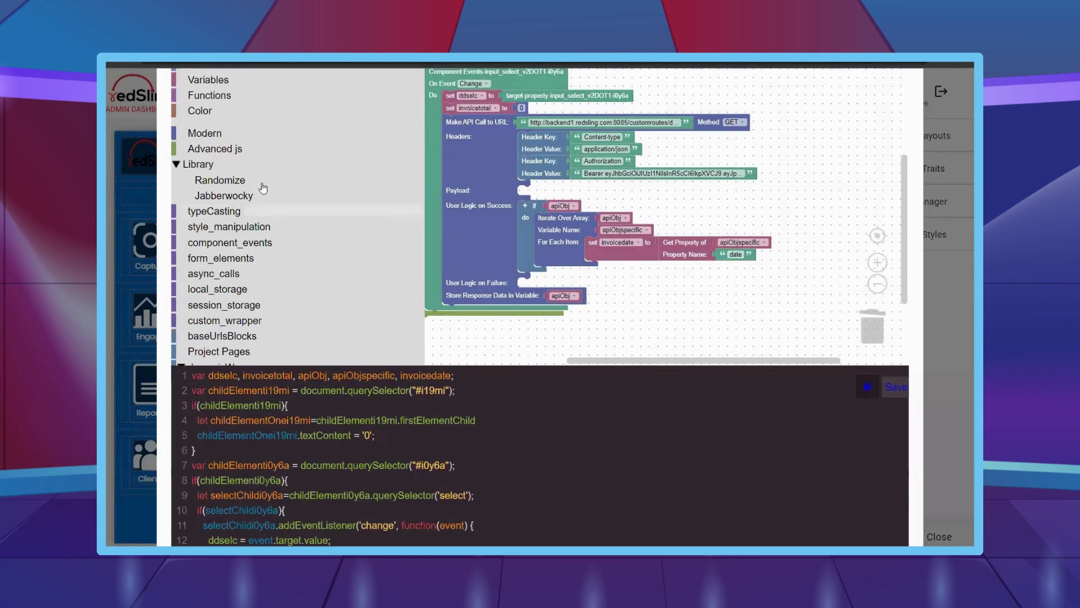
scroll(167, 146, "up", 3)
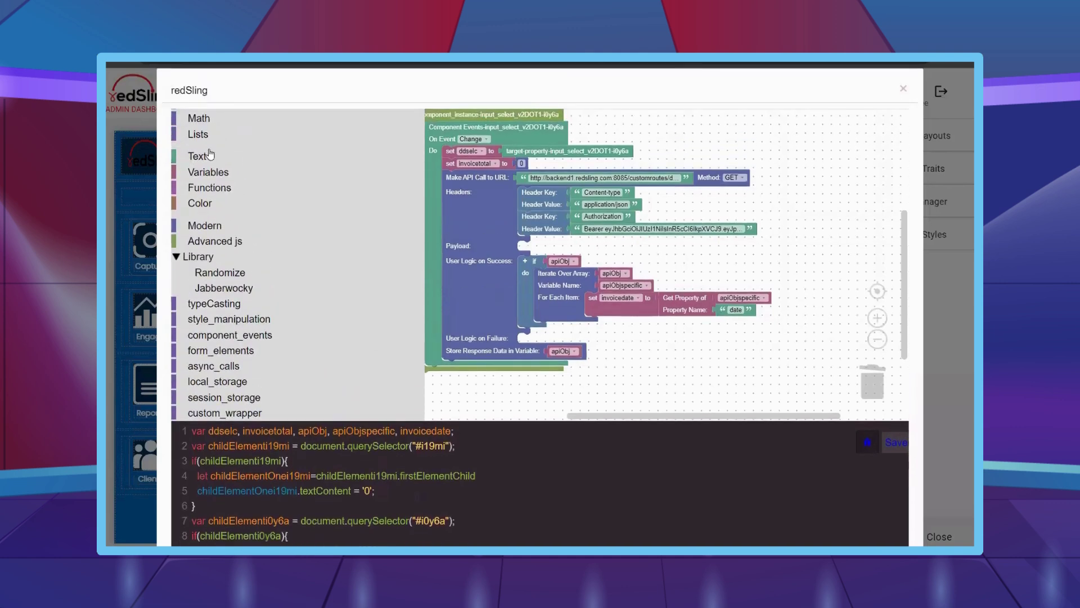
- Add an if/else-if block inside the loop under the invoicedate assignment
scroll(205, 163, "up", 3)
left_click(209, 135)
scroll(441, 111, "down", 1)
left_click(442, 112)
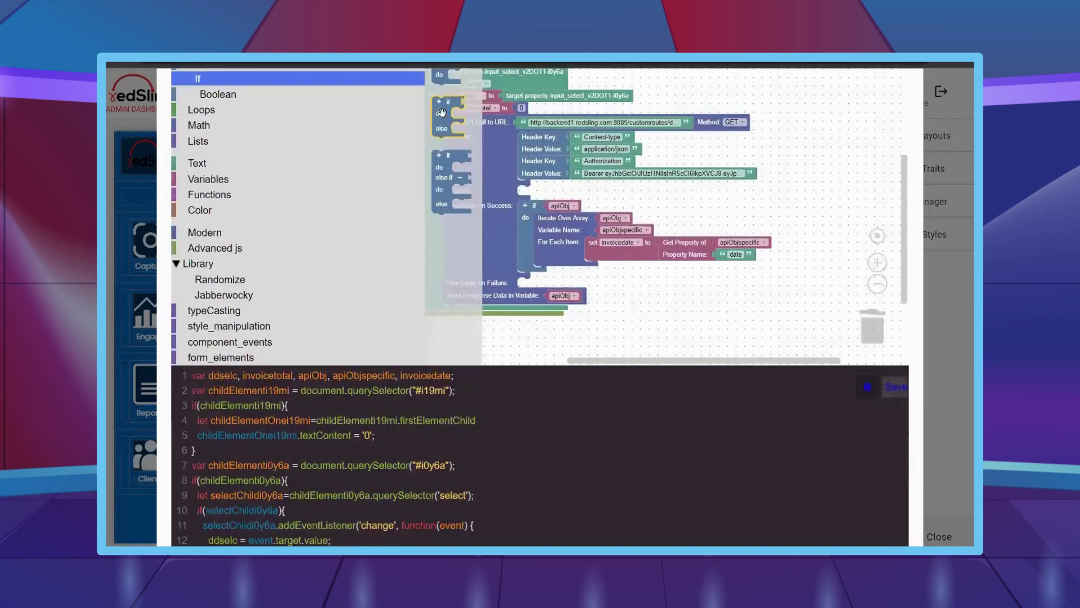
left_click_drag(630, 257, 596, 268)
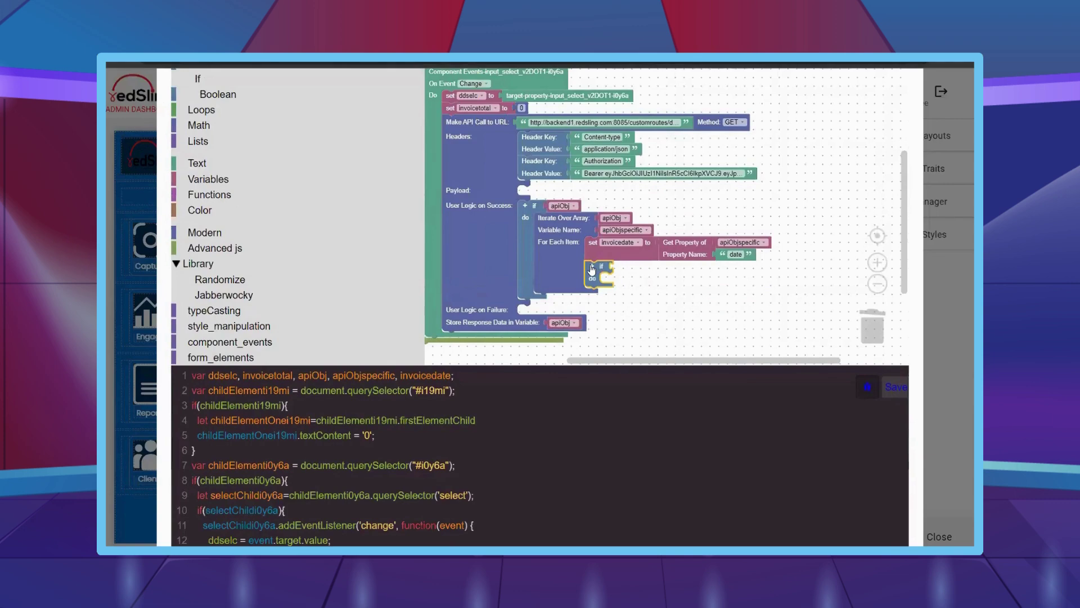
- Build the first condition comparing the ddselc variable with a text value, Q1
scroll(591, 270, "up", 2)
scroll(705, 313, "down", 2)
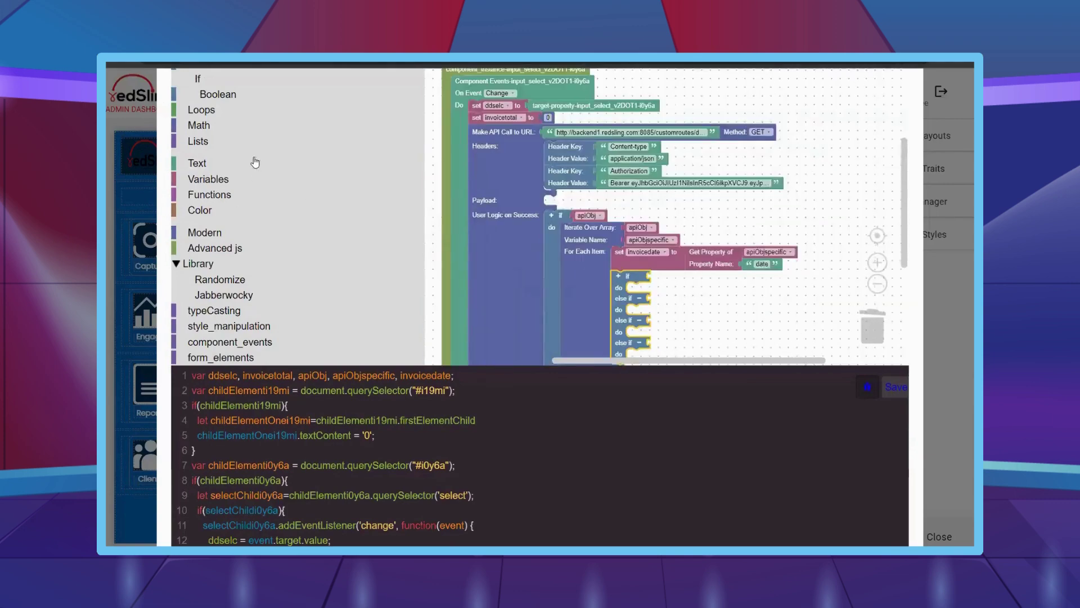
left_click(217, 93)
left_click_drag(444, 111, 686, 289)
scroll(689, 275, "up", 2)
left_click(726, 184)
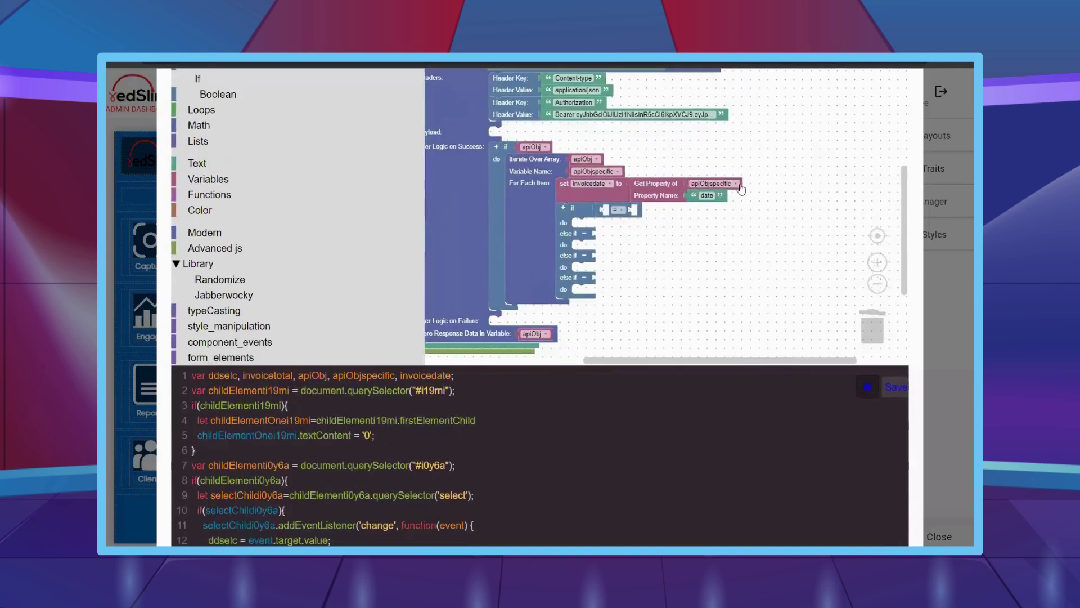
key("ctrl+c")
key("ctrl+v")
left_click_drag(735, 212, 641, 213)
left_click(651, 210)
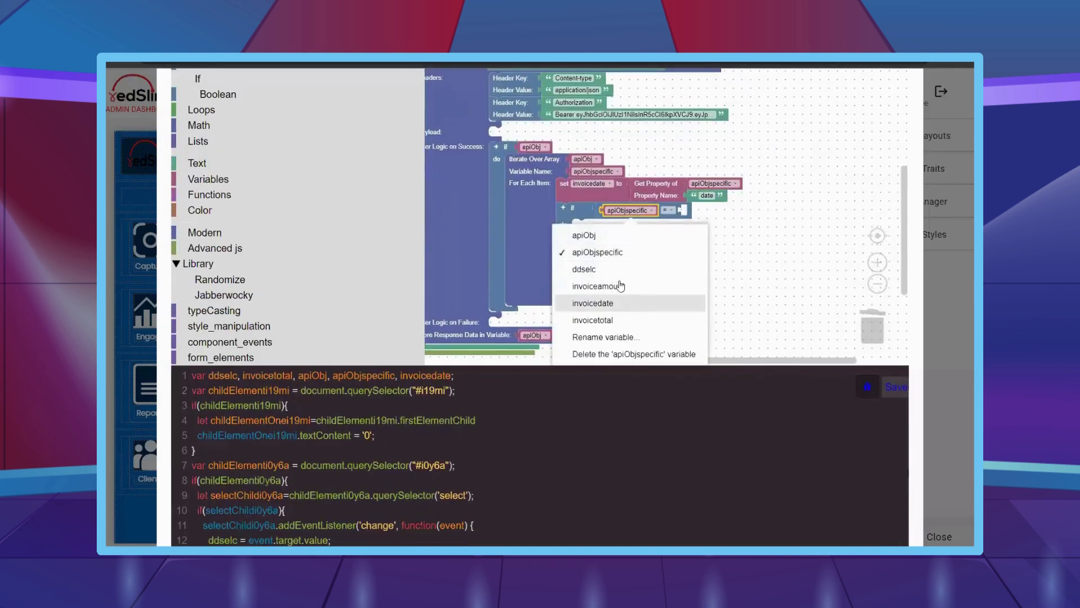
left_click(669, 271)
left_click(376, 169)
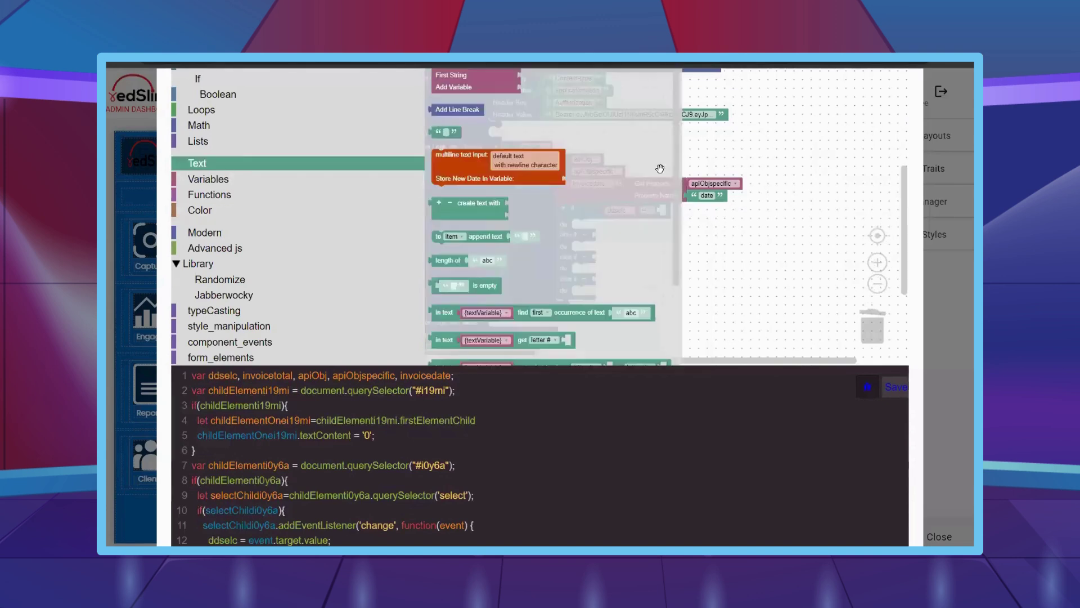
left_click_drag(445, 79, 672, 211)
- Duplicate the comparison into the first else-if and change its value to Q2
scroll(676, 212, "up", 2)
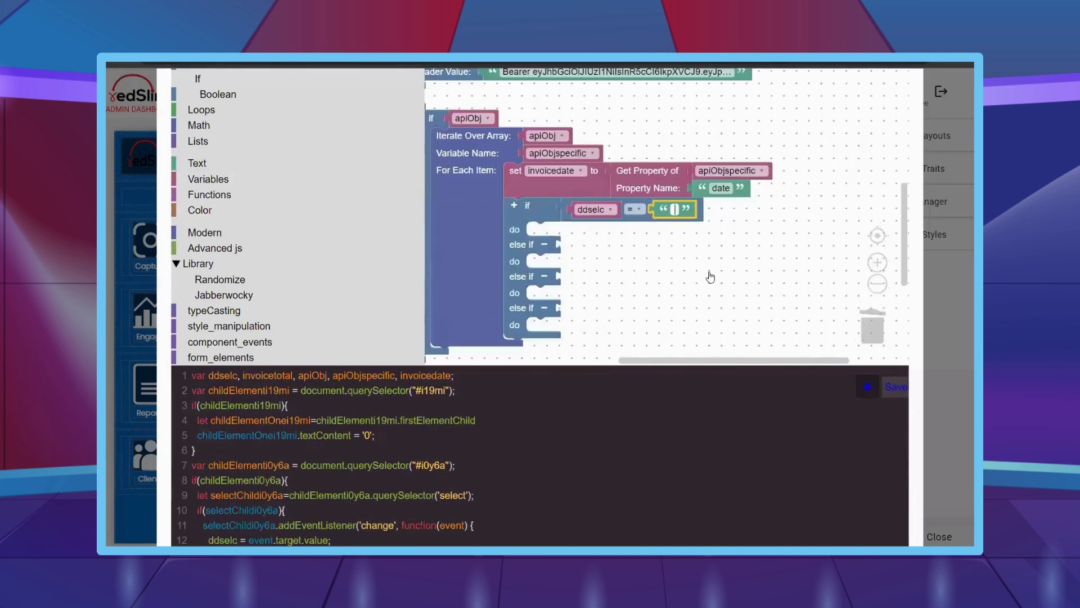
right_click(636, 213)
left_click(664, 227)
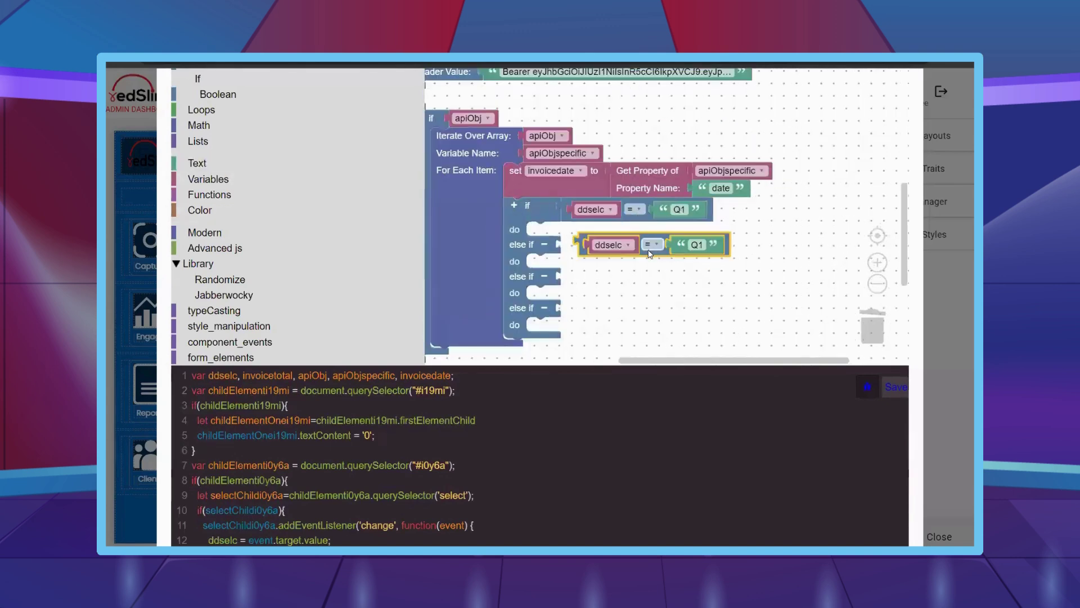
left_click_drag(602, 241, 585, 287)
left_click(679, 248)
type("Q2")
- Duplicate the comparison into the remaining else-if branches with values Q3 and Q4
right_click(635, 248)
left_click(664, 261)
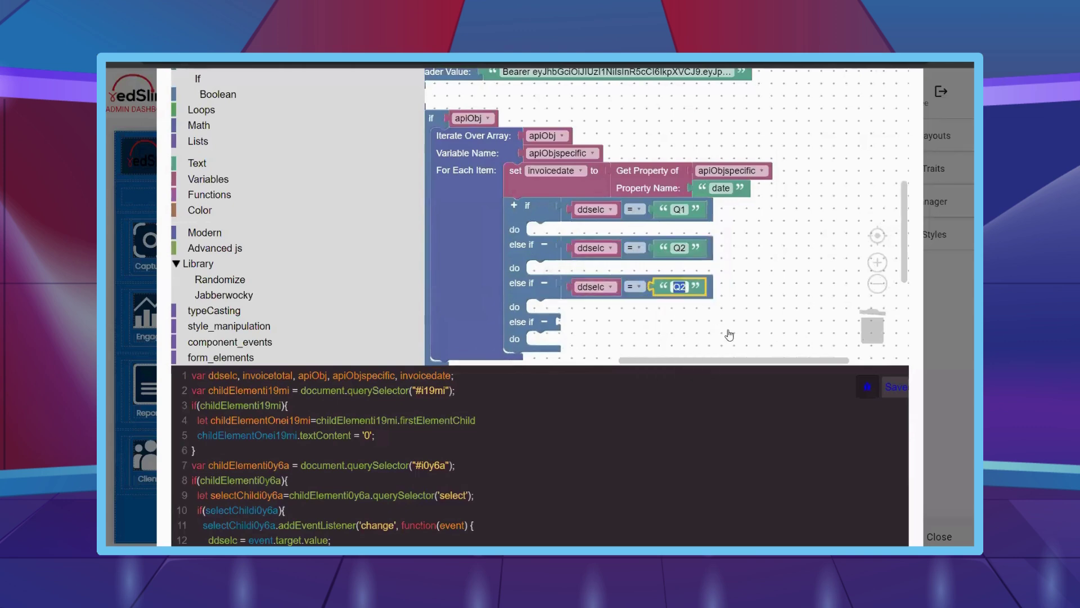
right_click(636, 287)
left_click(664, 299)
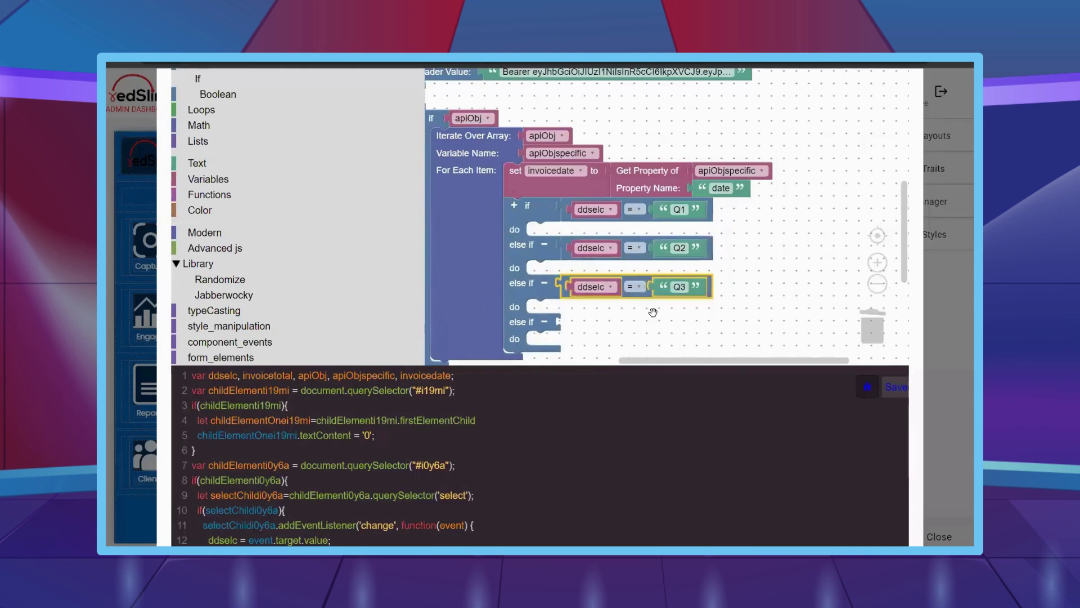
left_click_drag(602, 313, 588, 325)
left_click(680, 325)
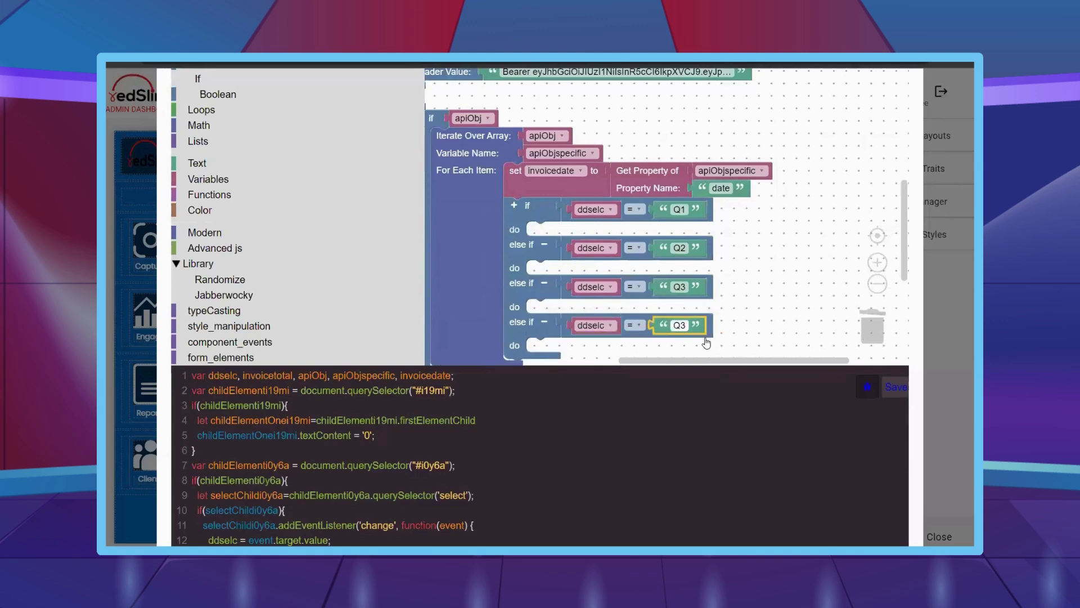
left_click(706, 343)
scroll(237, 186, "up", 1)
left_click(198, 121)
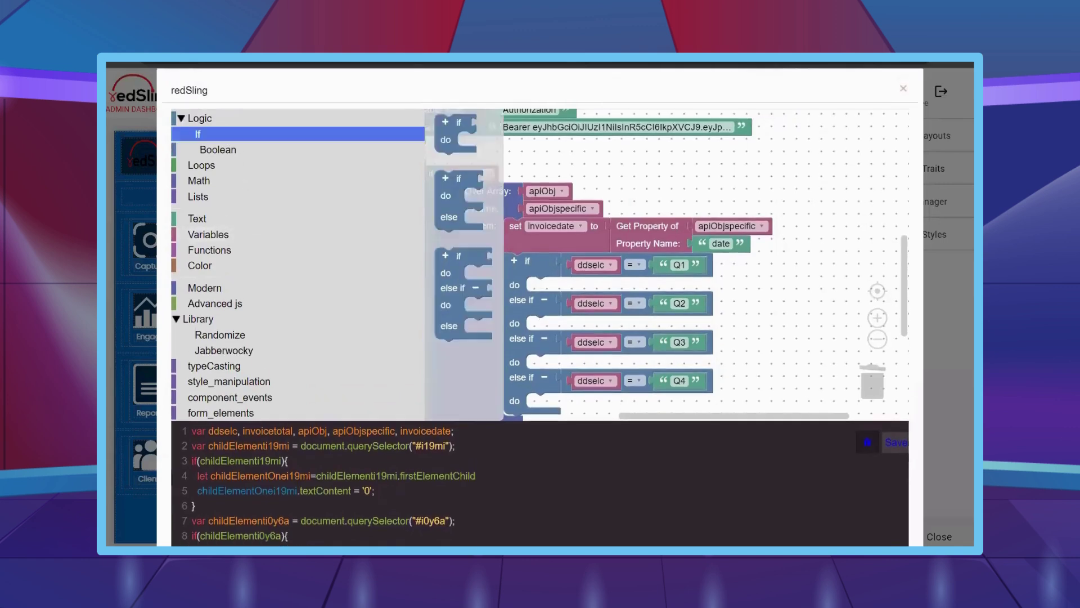
- Nest an if/else in the Q1 branch and move the textContent-i19mi setter (0) into its else
scroll(196, 96, "down", 1)
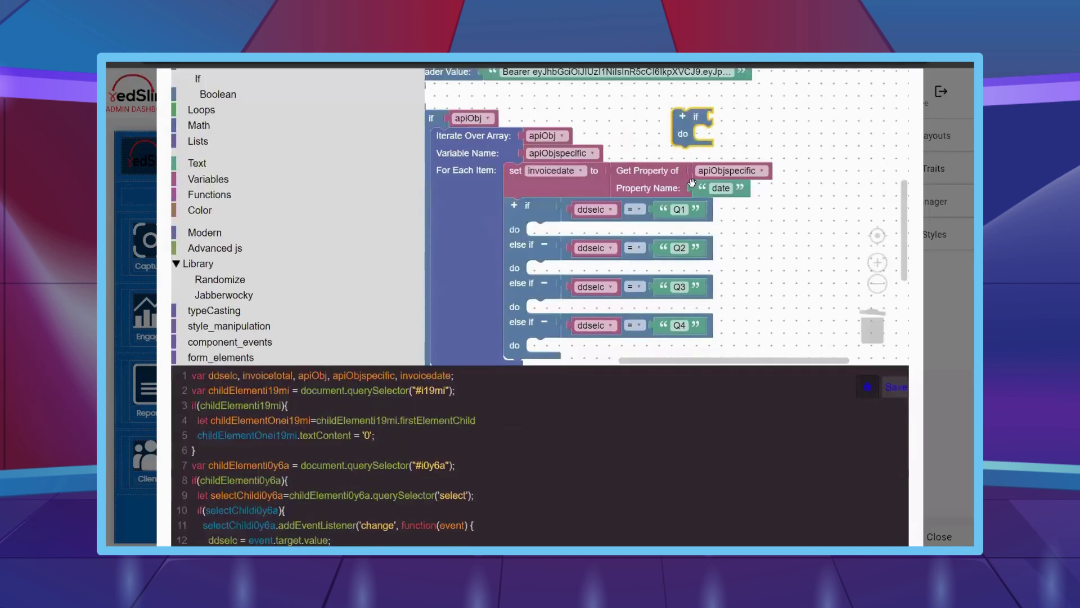
left_click(197, 79)
left_click_drag(439, 124, 537, 230)
scroll(634, 188, "down", 5)
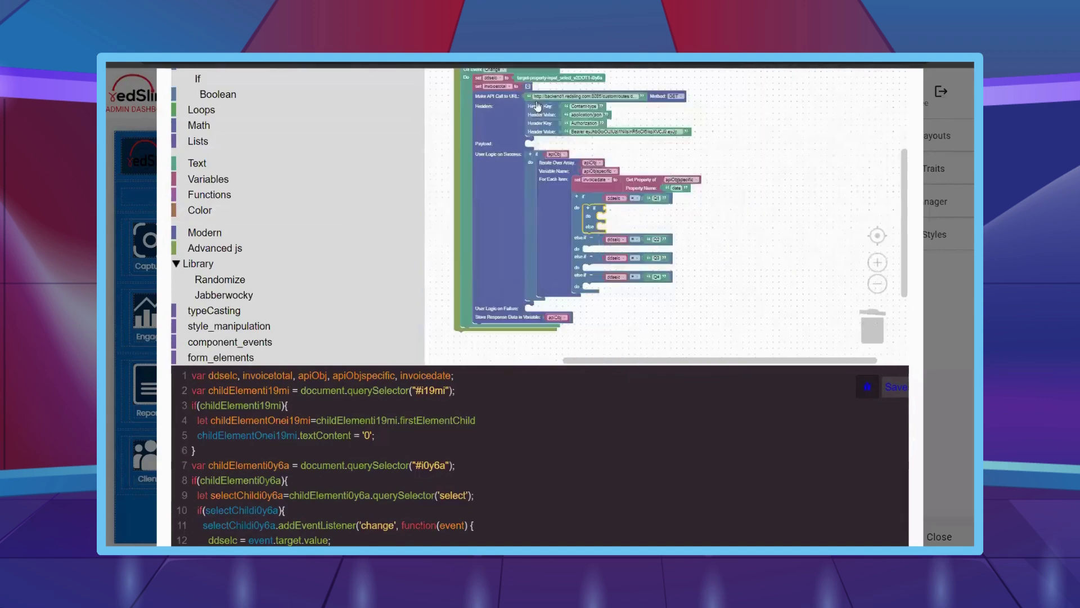
left_click_drag(556, 106, 652, 196)
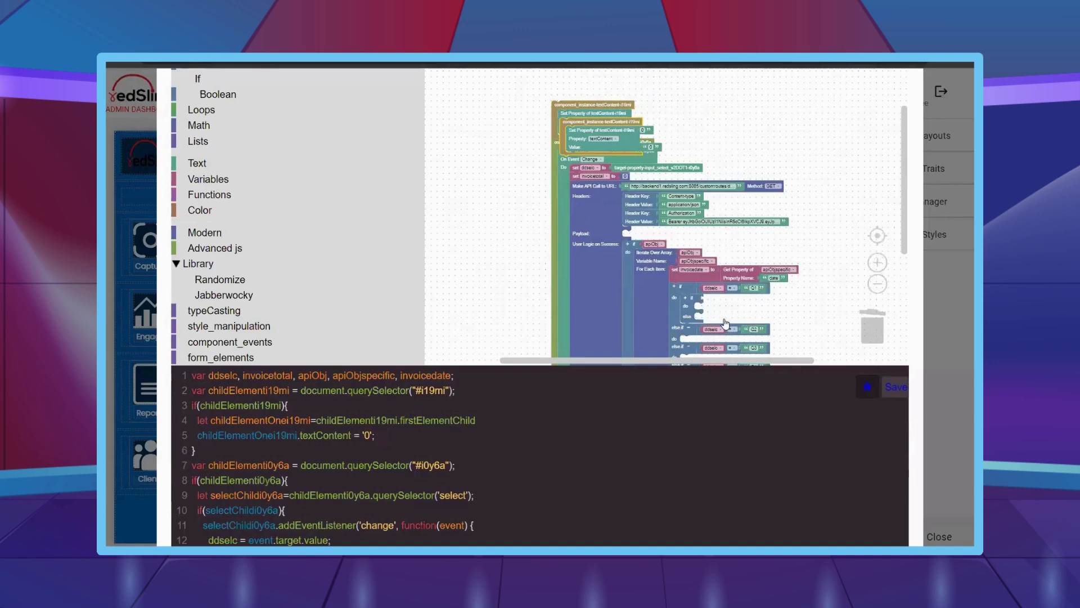
left_click_drag(568, 123, 700, 316)
left_click_drag(491, 143, 669, 254)
- Build an or condition starting with a String includes check on invoicedate
scroll(675, 258, "up", 4)
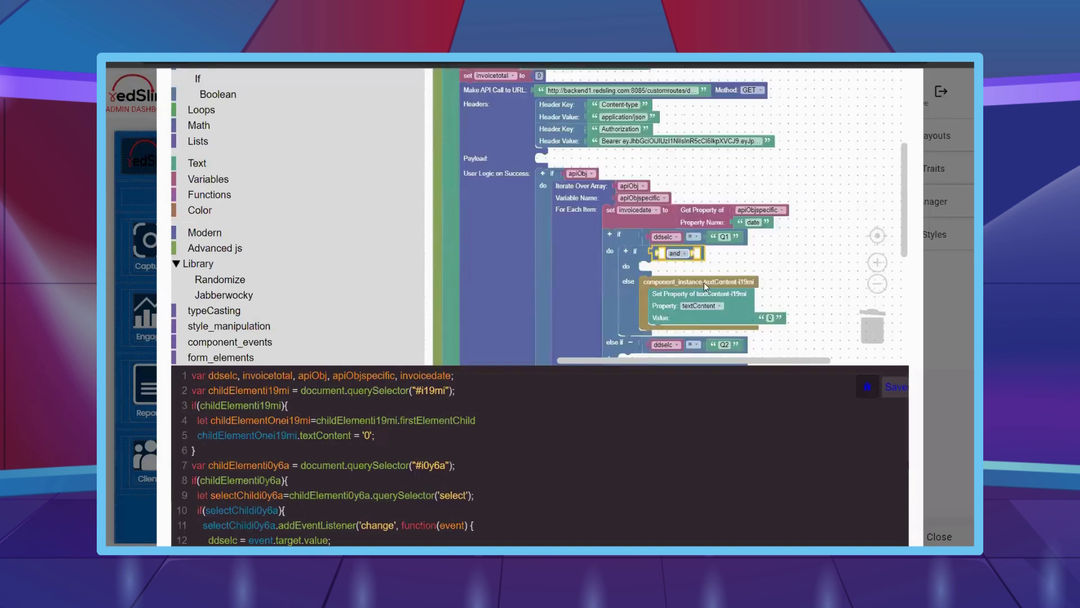
left_click(738, 256)
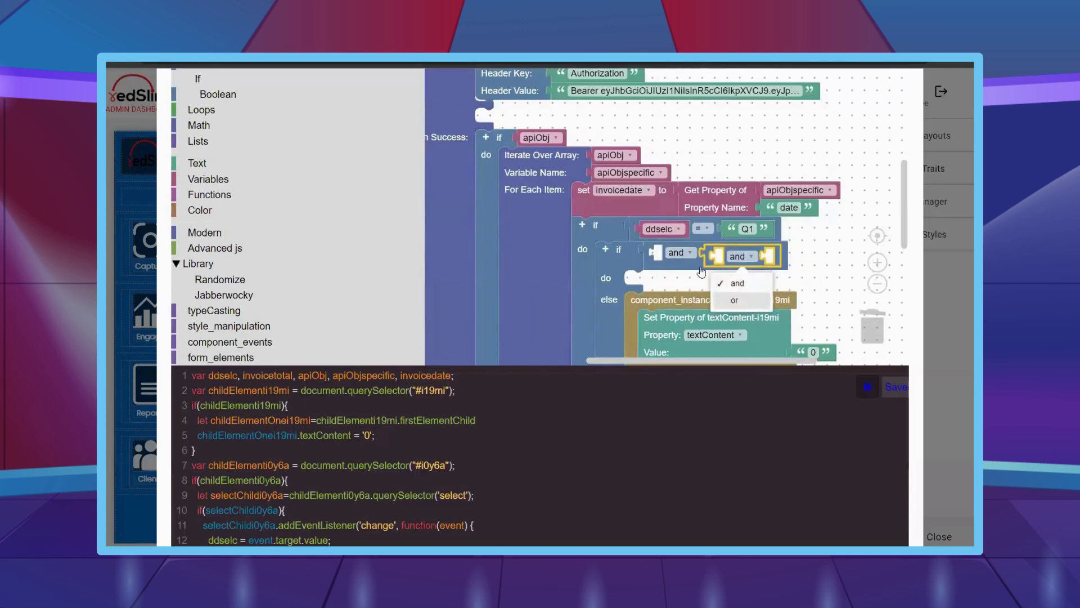
left_click(731, 301)
left_click(683, 252)
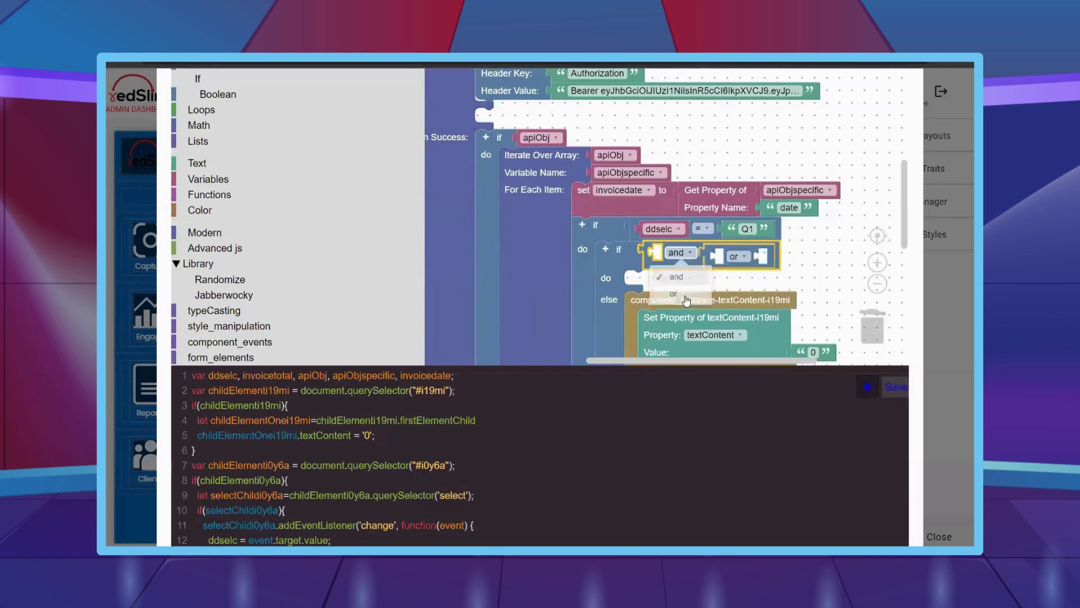
left_click(214, 311)
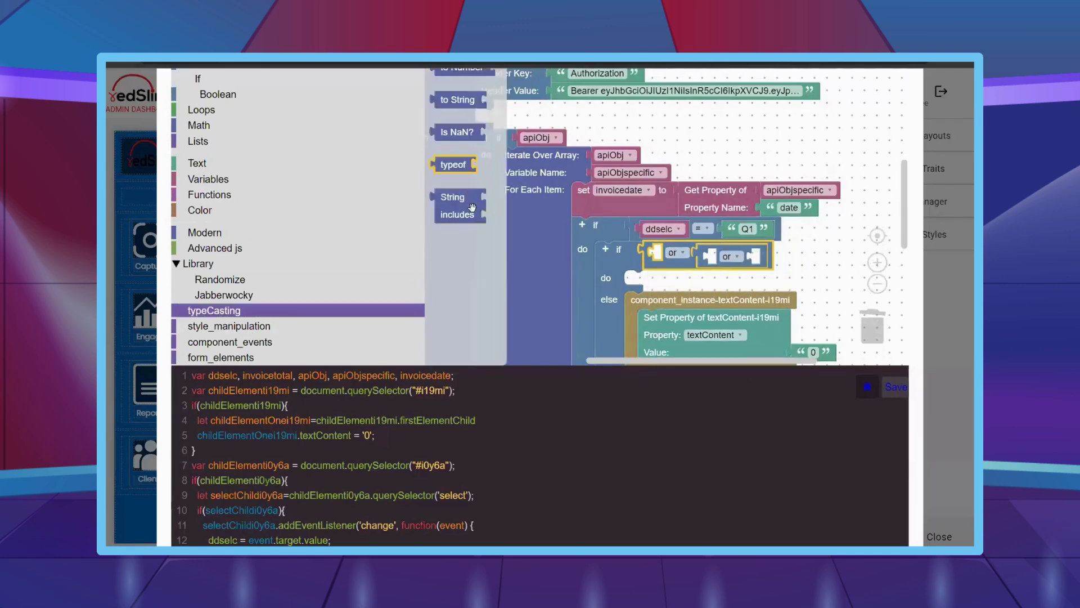
left_click_drag(447, 211, 661, 256)
left_click_drag(801, 303, 748, 280)
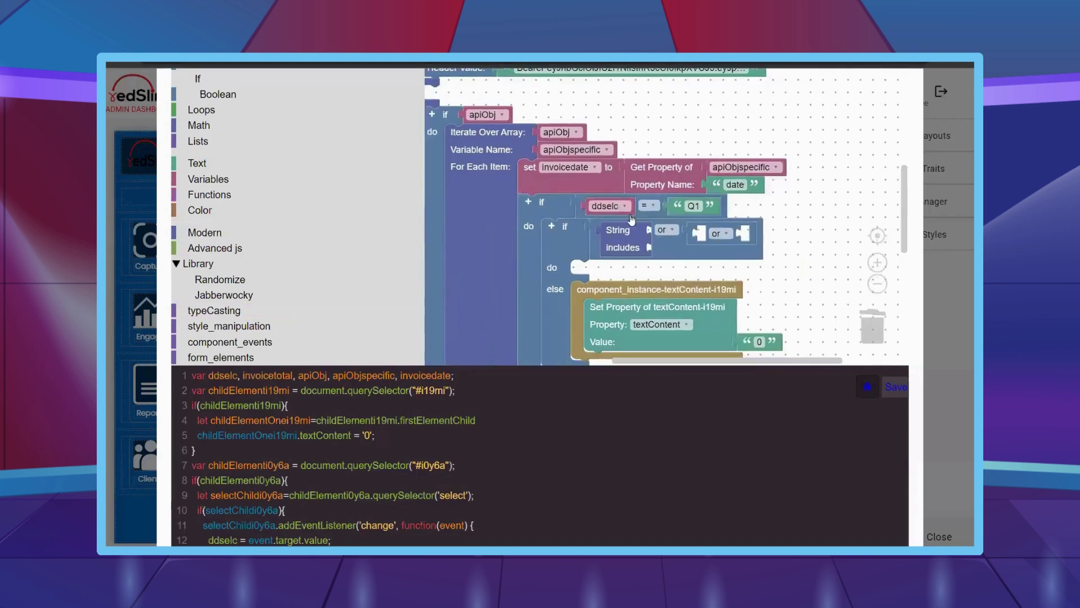
key("ctrl+v")
left_click_drag(641, 273, 664, 250)
left_click(675, 230)
left_click(652, 151)
- Duplicate the includes check into the or sockets to test -01-, -02- and a third month
right_click(669, 202)
left_click(692, 205)
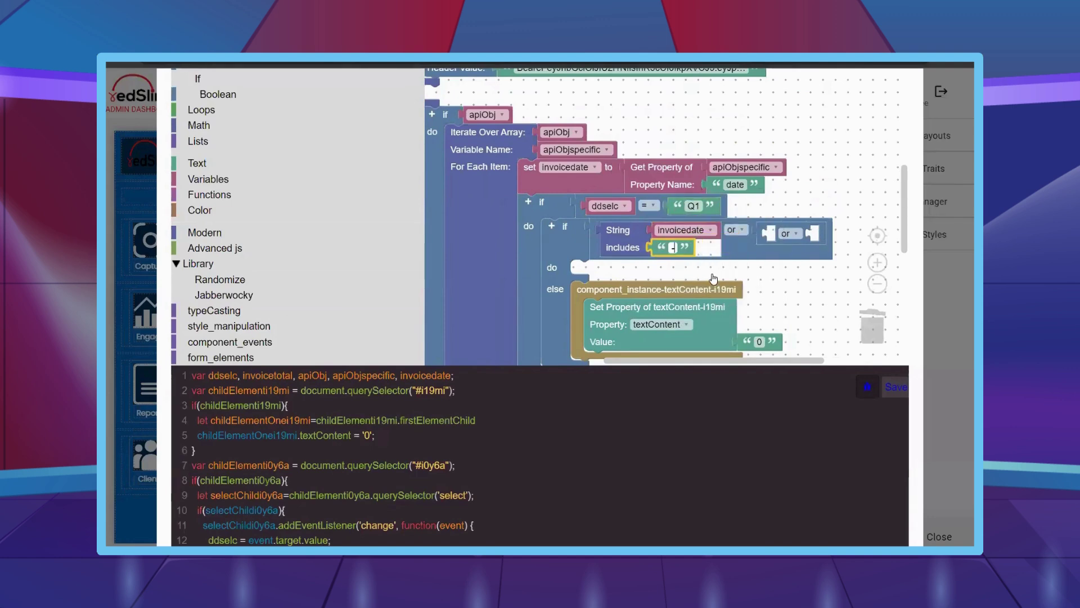
left_click_drag(771, 292, 680, 253)
right_click(539, 206)
left_click(563, 213)
left_click_drag(539, 203, 695, 195)
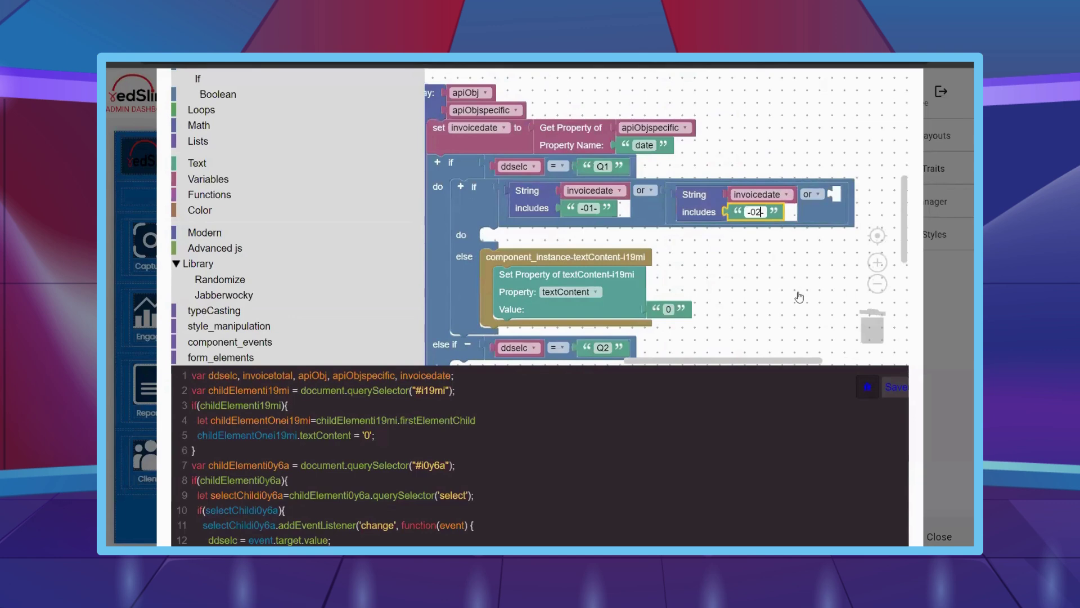
type("-")
right_click(698, 197)
left_click(721, 204)
left_click_drag(710, 232, 757, 211)
- Set the third month check's text to -03-
left_click(795, 220)
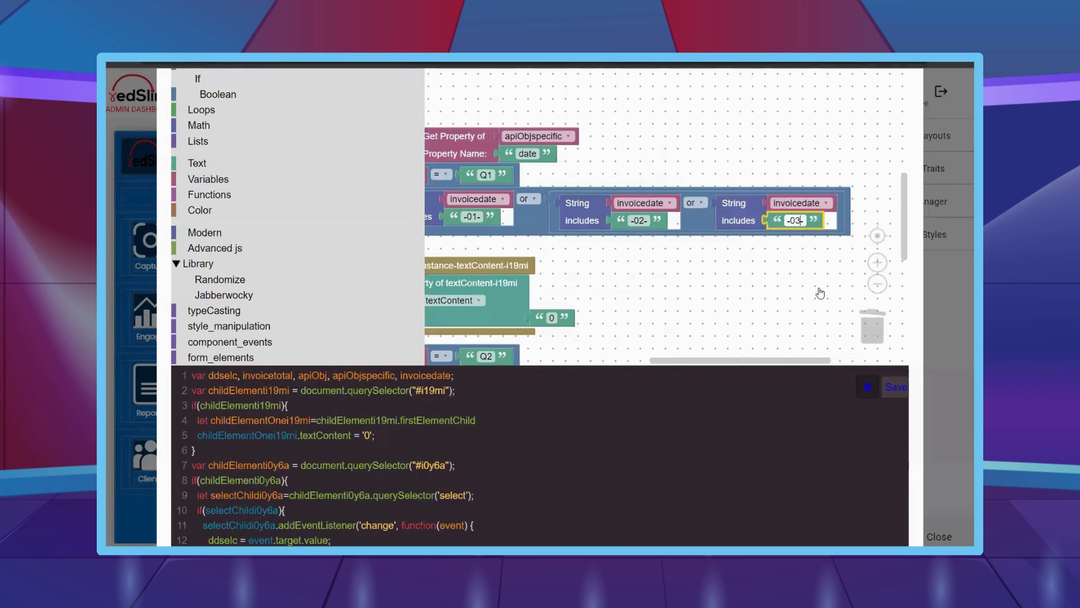
type("-03-")
left_click(788, 301)
- Add a set invoiceamount block in the inner if's do slot
scroll(776, 299, "down", 3)
scroll(315, 237, "up", 2)
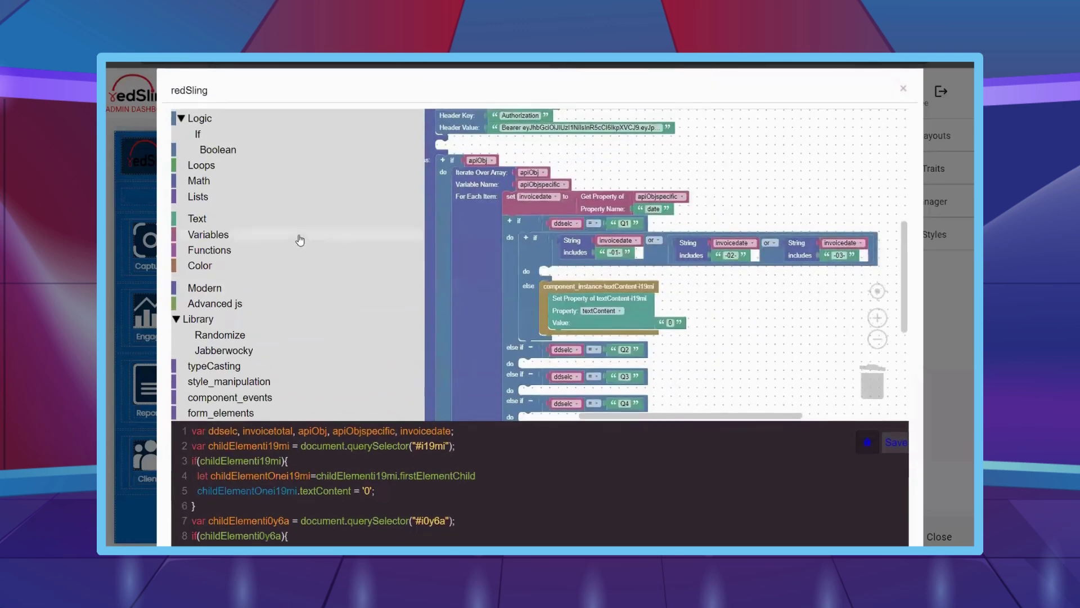
left_click(300, 240)
scroll(300, 240, "down", 1)
left_click_drag(438, 83, 543, 217)
left_click(576, 216)
left_click(574, 294)
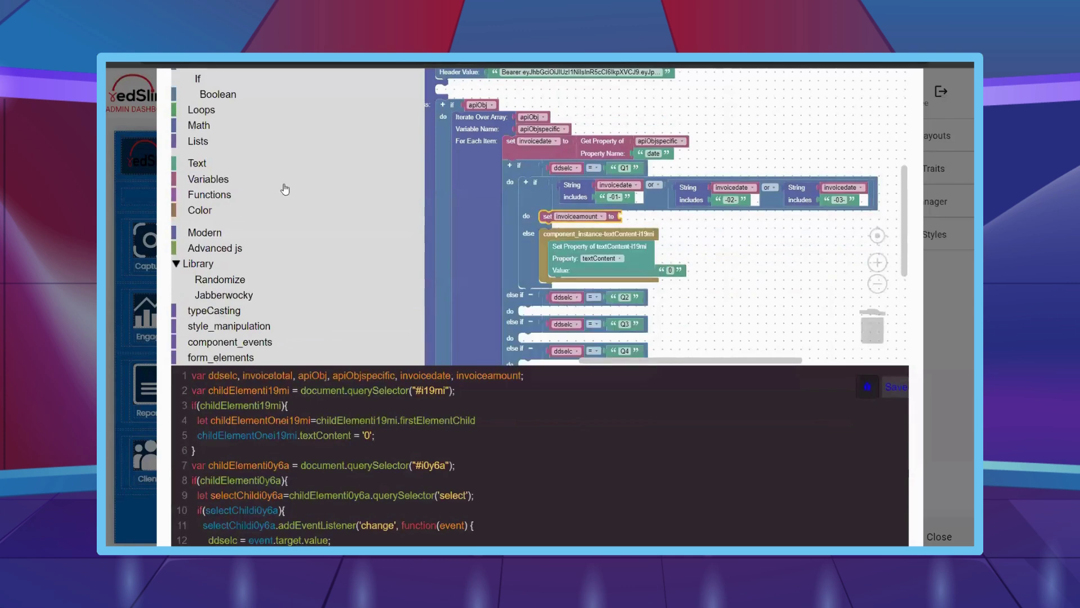
- Assign invoiceamount the Number of a copied Get Property block reading amount
right_click(616, 144)
left_click(633, 150)
left_click_drag(630, 155, 670, 220)
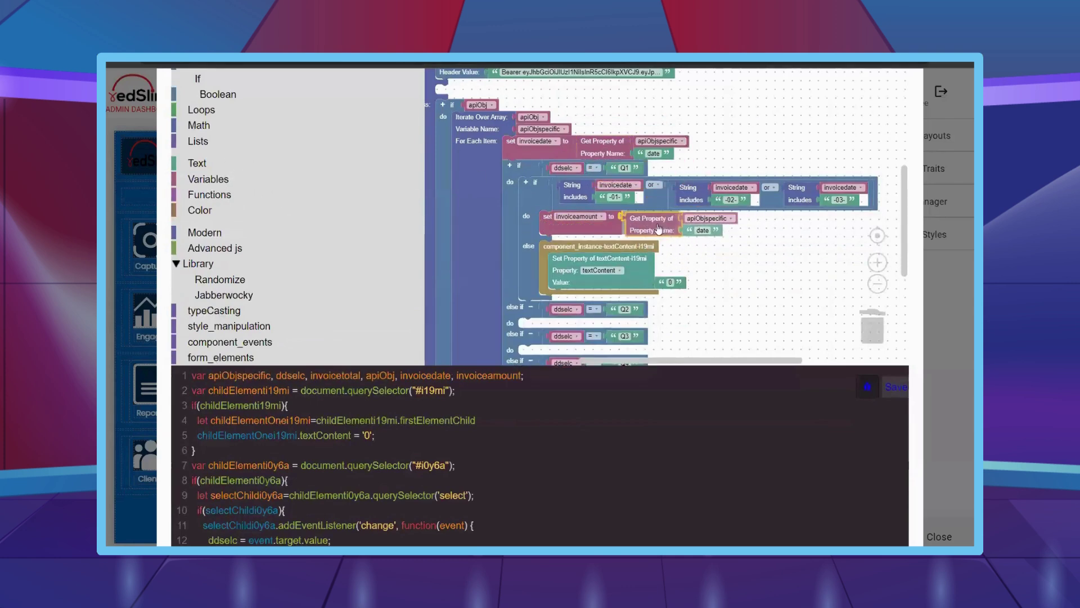
left_click(699, 228)
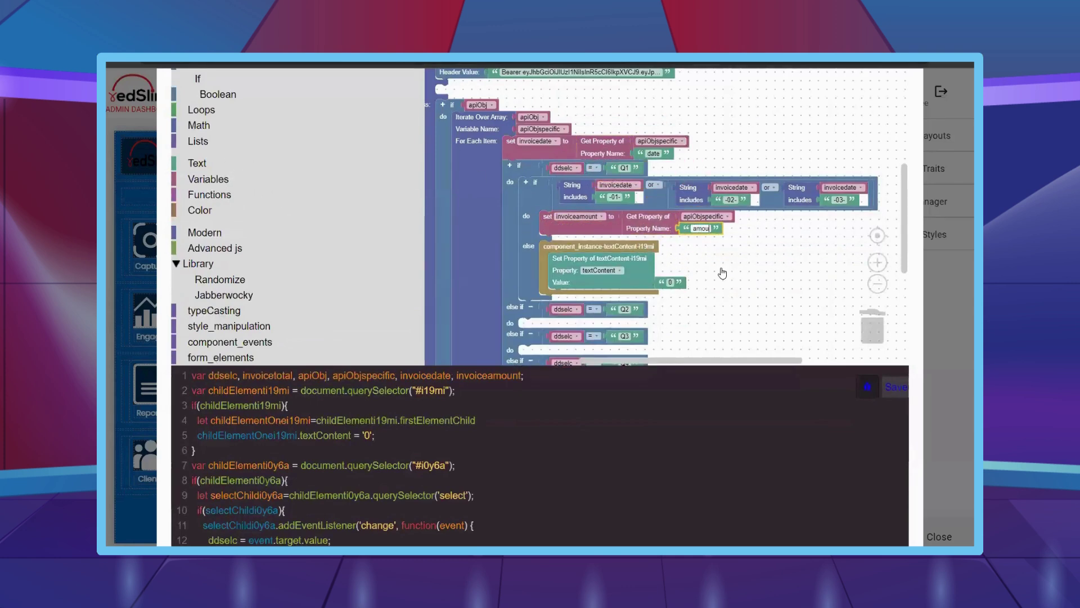
type("amount")
left_click(214, 311)
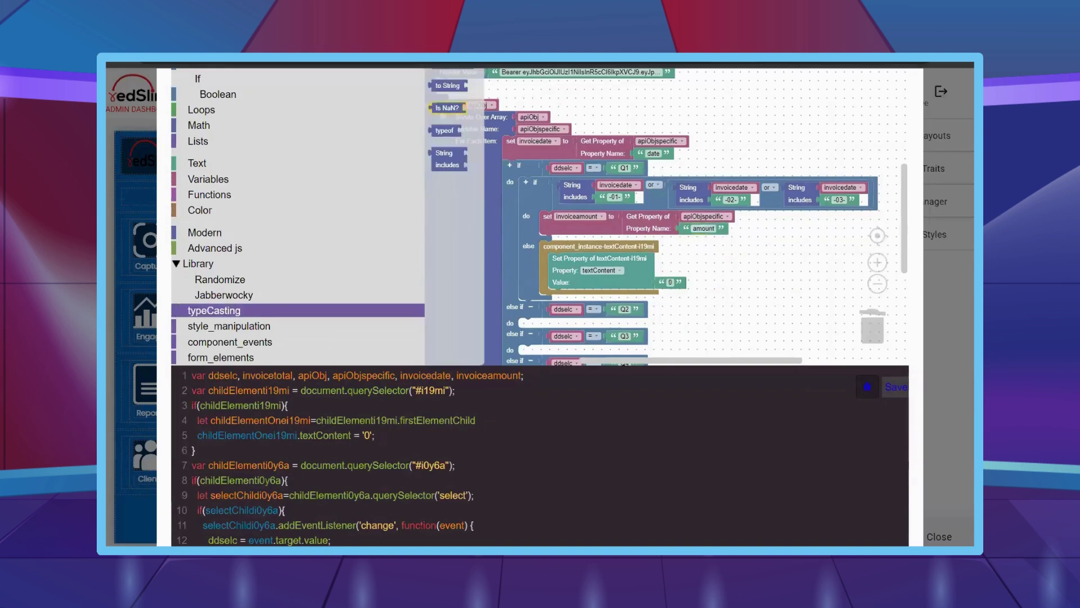
scroll(450, 140, "up", 1)
left_click_drag(444, 84, 629, 220)
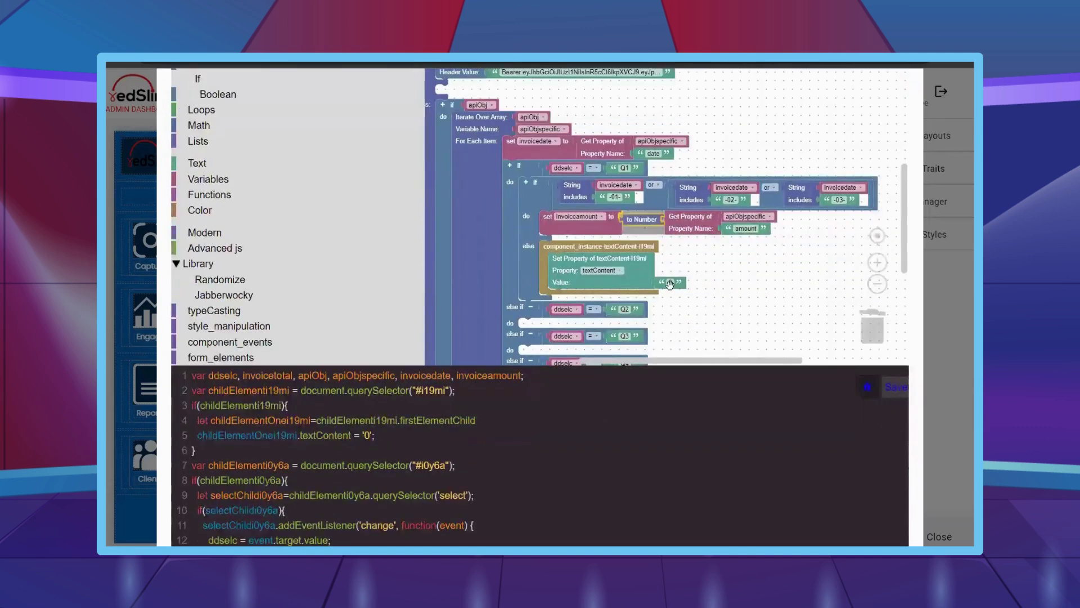
- Add 'set invoicetotal to invoicetotal + invoiceamount' below it
left_click(246, 187)
left_click_drag(450, 113, 574, 244)
left_click(580, 236)
left_click(566, 179)
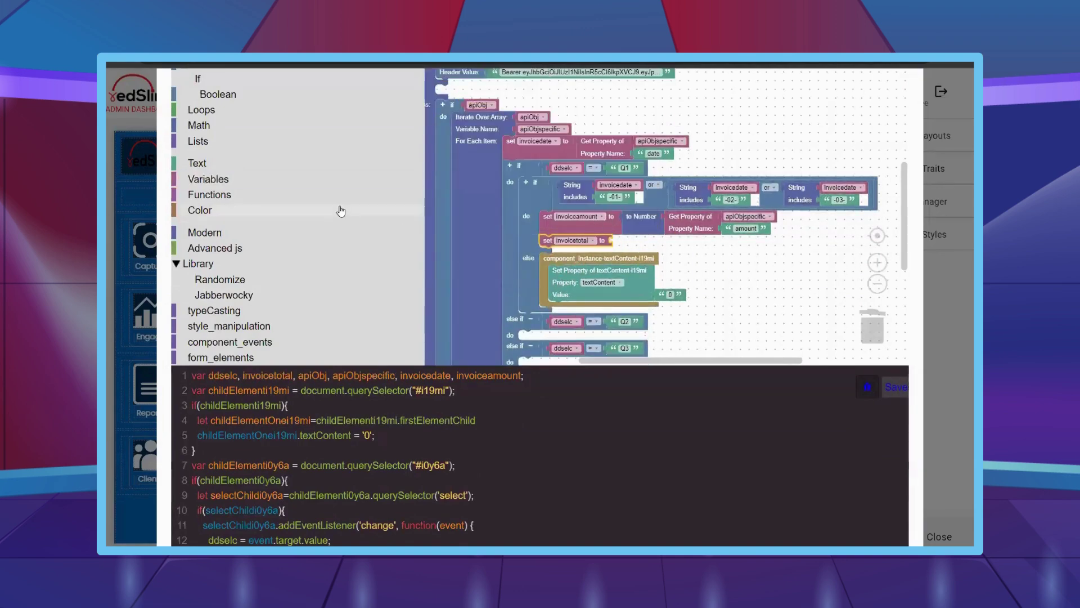
left_click(236, 127)
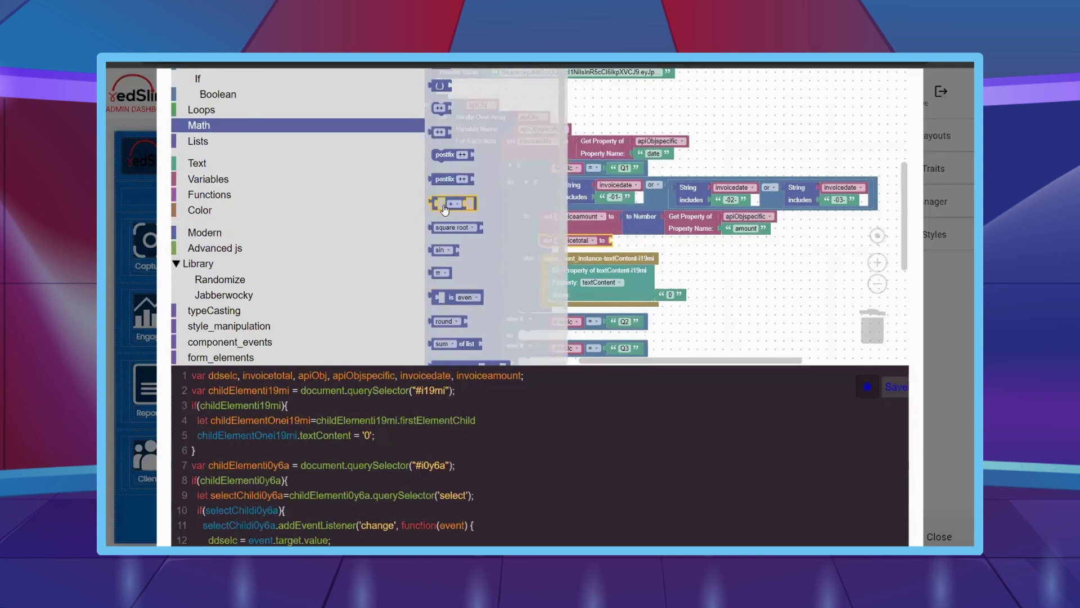
left_click_drag(445, 211, 713, 245)
left_click(259, 179)
key("ctrl+c")
key("ctrl+v")
left_click(712, 244)
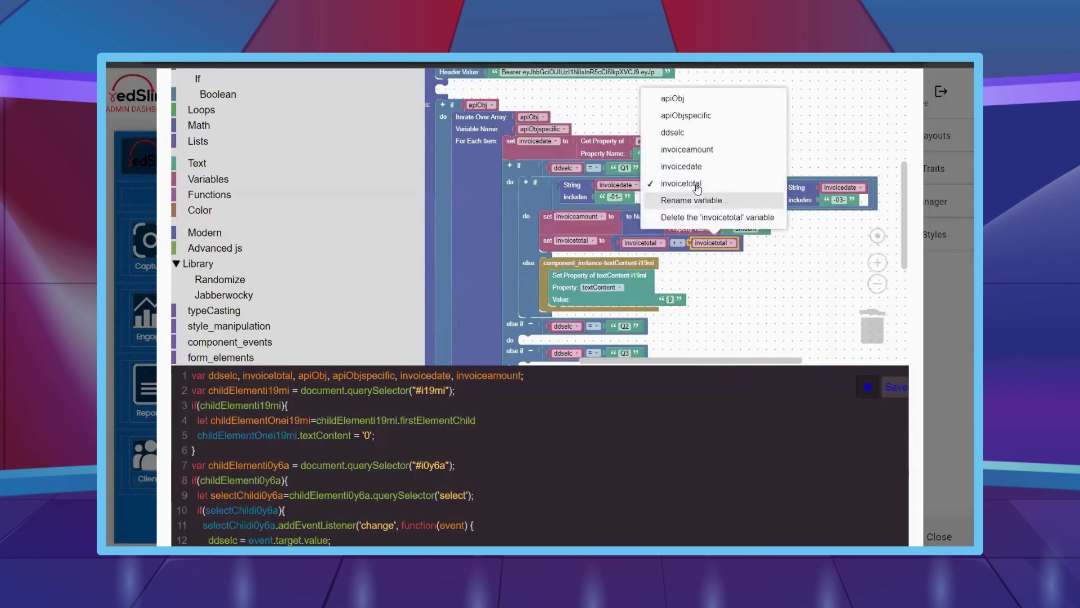
left_click(695, 147)
scroll(608, 184, "down", 2)
scroll(607, 184, "down", 2)
- Copy the month-check group into the Q2 branch with months -04-, -05- and -06-
left_click(573, 169)
key("ctrl+c")
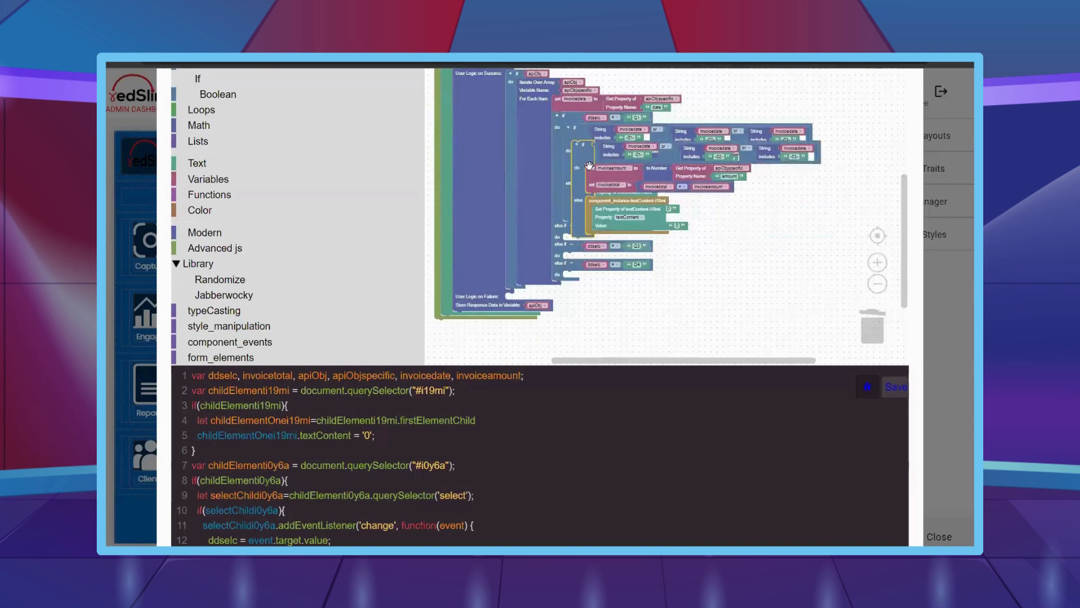
key("ctrl+v")
left_click_drag(675, 229, 573, 237)
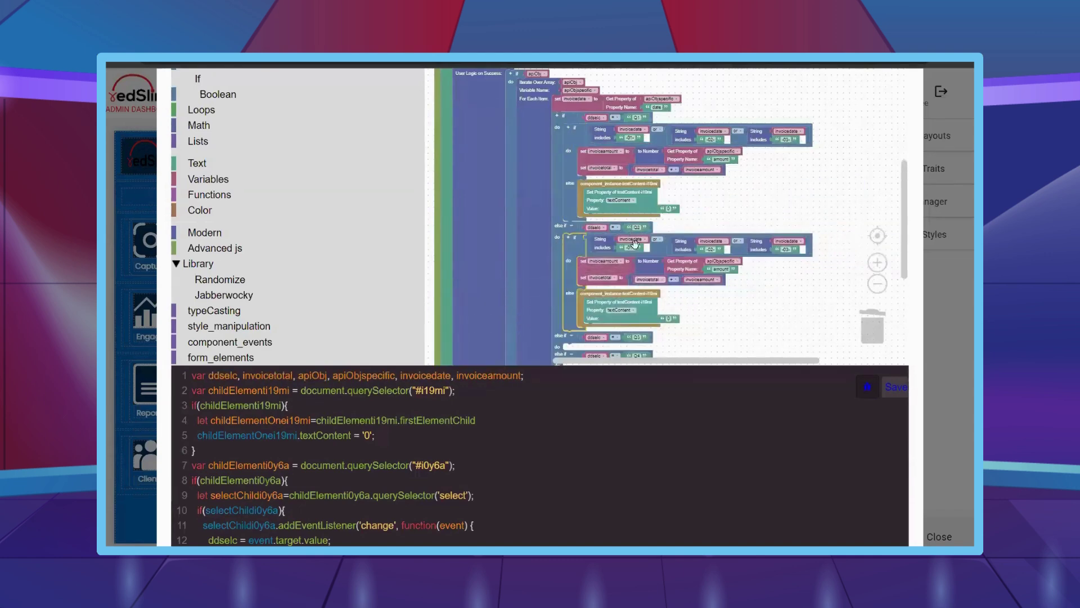
scroll(619, 236, "up", 2)
left_click(624, 233)
type("-04")
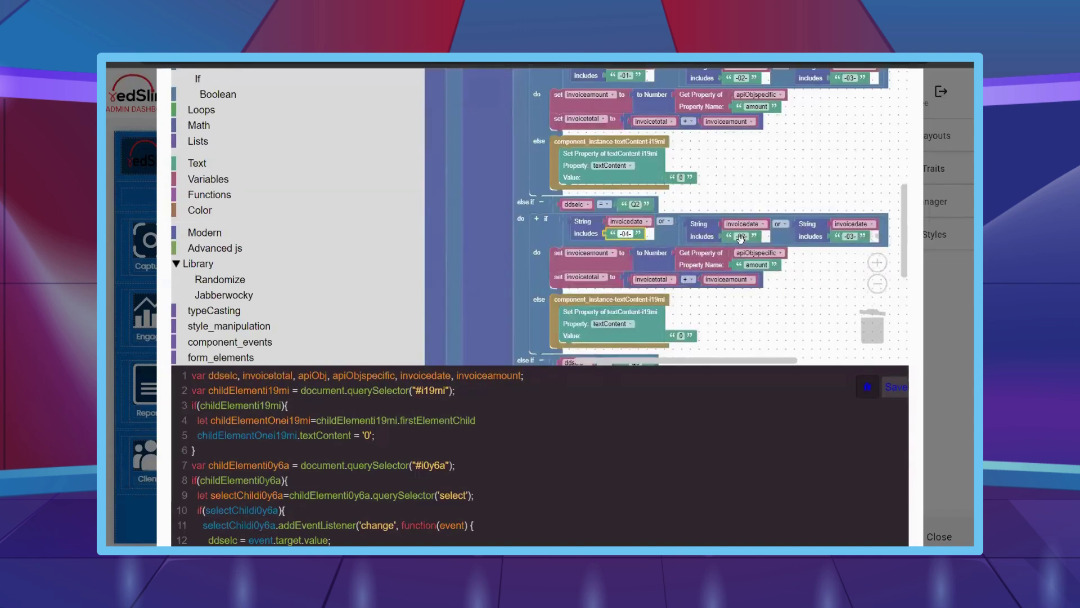
type("-")
left_click(741, 236)
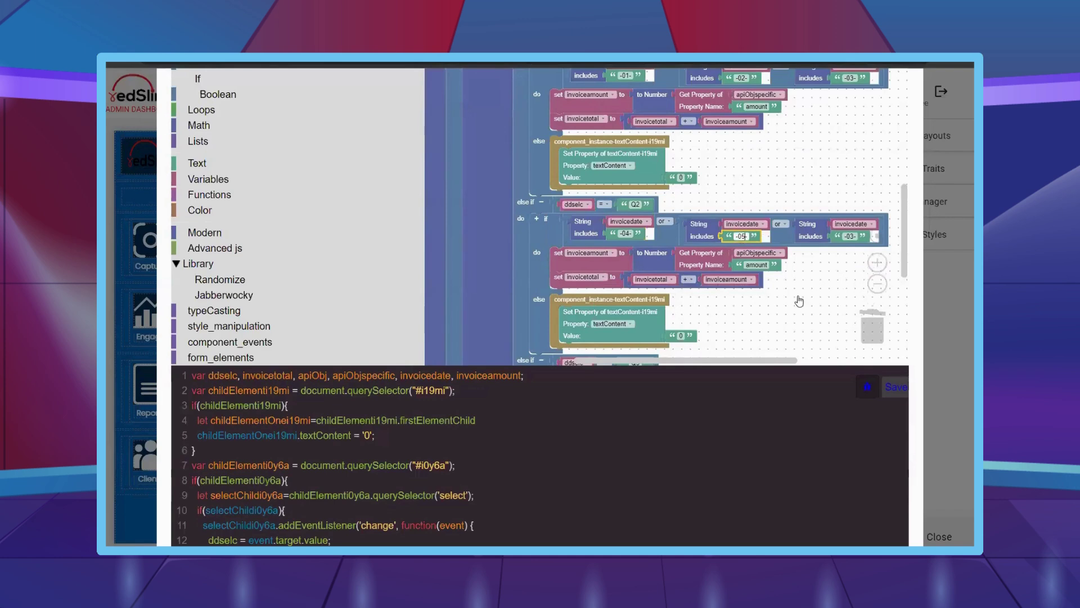
left_click(855, 236)
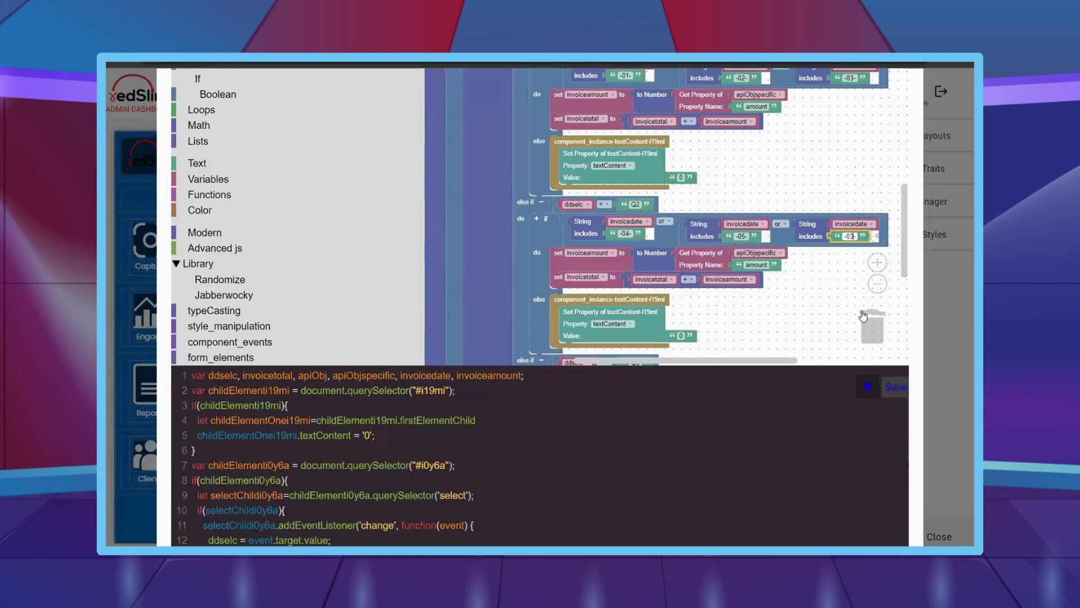
scroll(675, 253, "down", 3)
- Duplicate the month-check group into the Q3 branch with months -07-, -08- and -09-
right_click(524, 139)
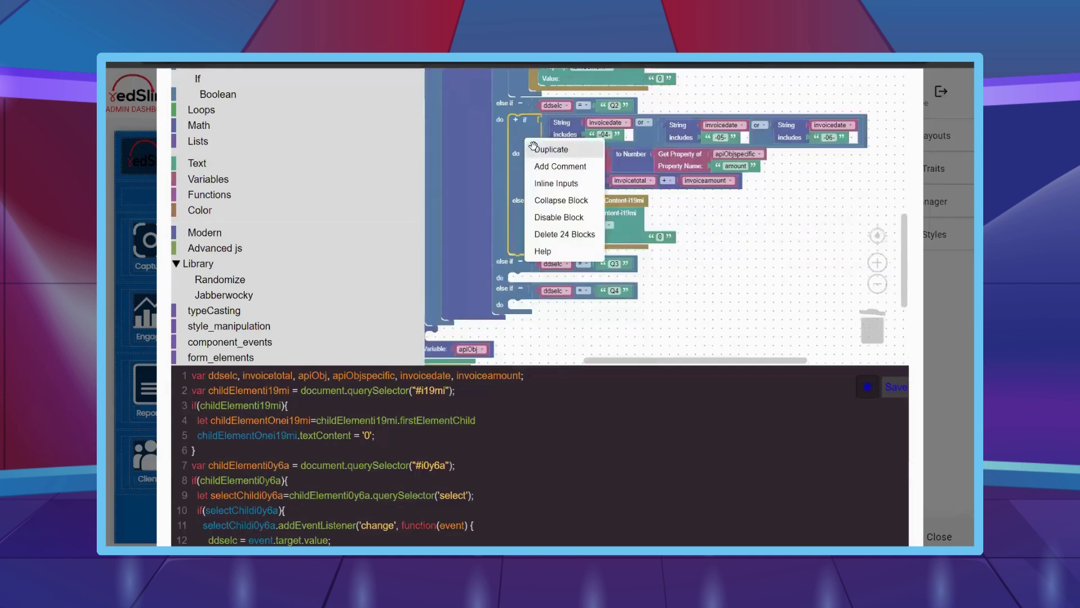
left_click(539, 149)
left_click_drag(582, 256, 521, 311)
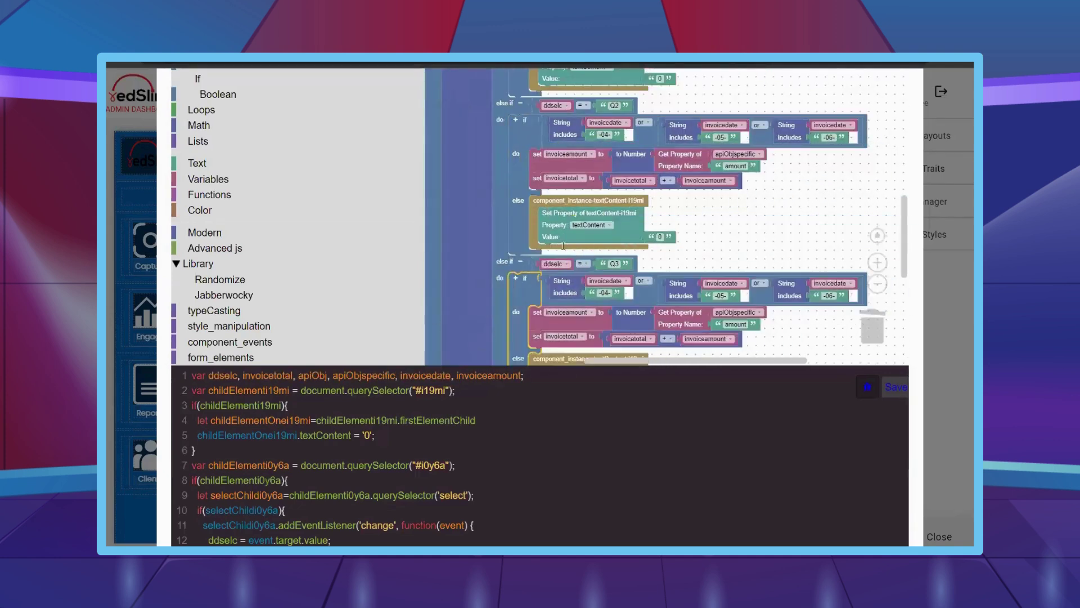
scroll(593, 277, "down", 2)
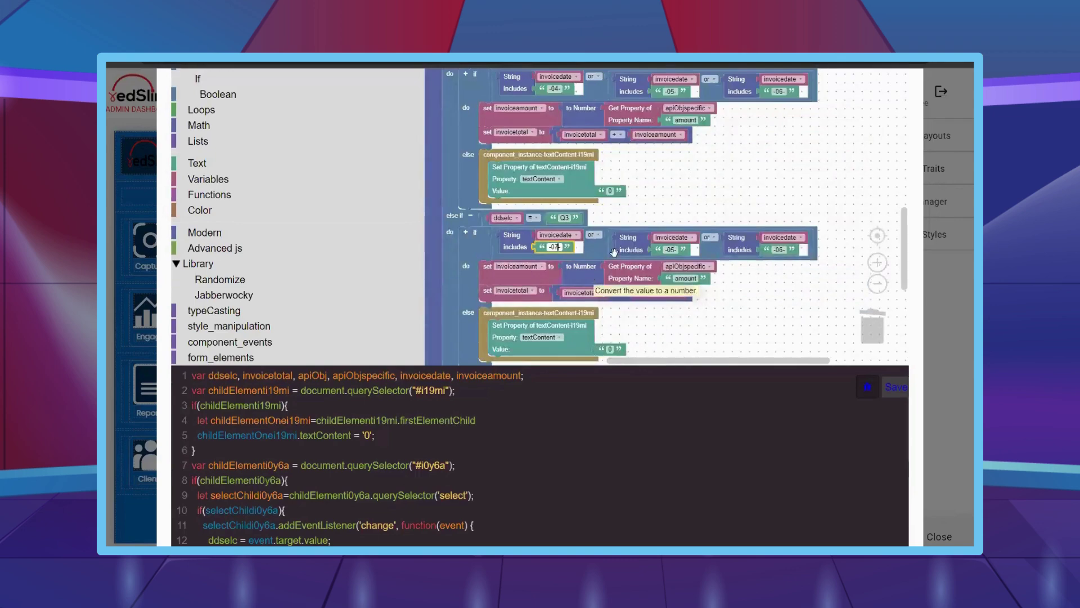
left_click(669, 249)
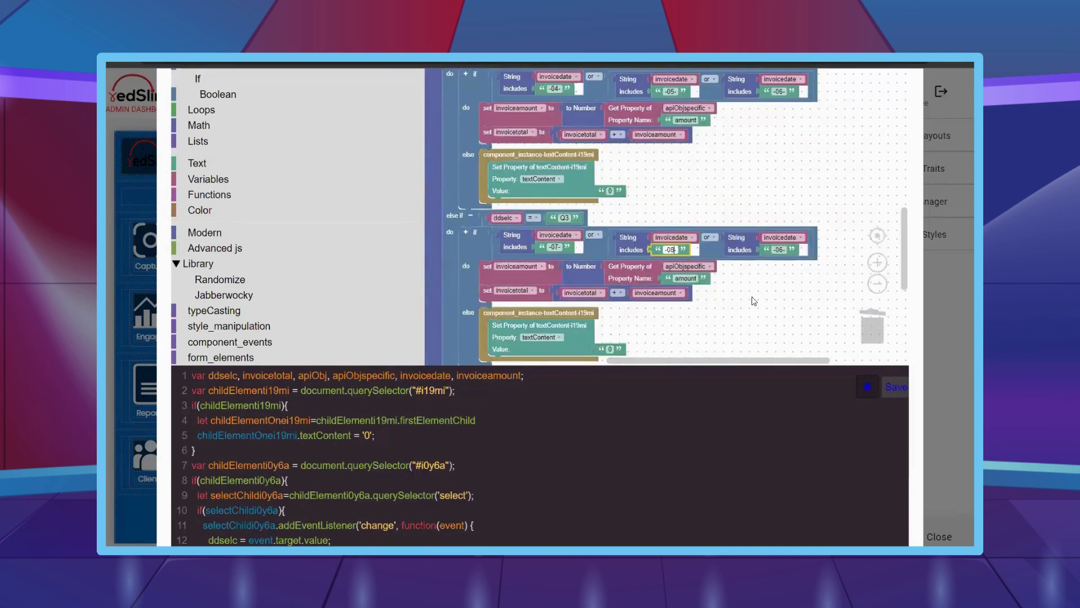
left_click(779, 250)
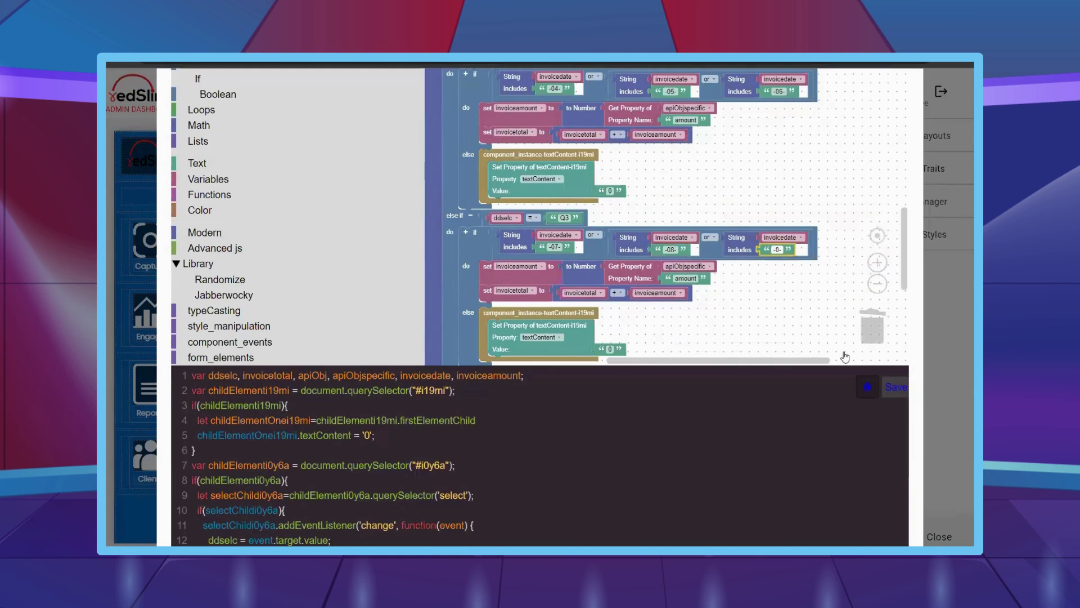
- Place another month-check copy in the Q4 branch with months -10-, -11- and -12-
scroll(772, 209, "down", 3)
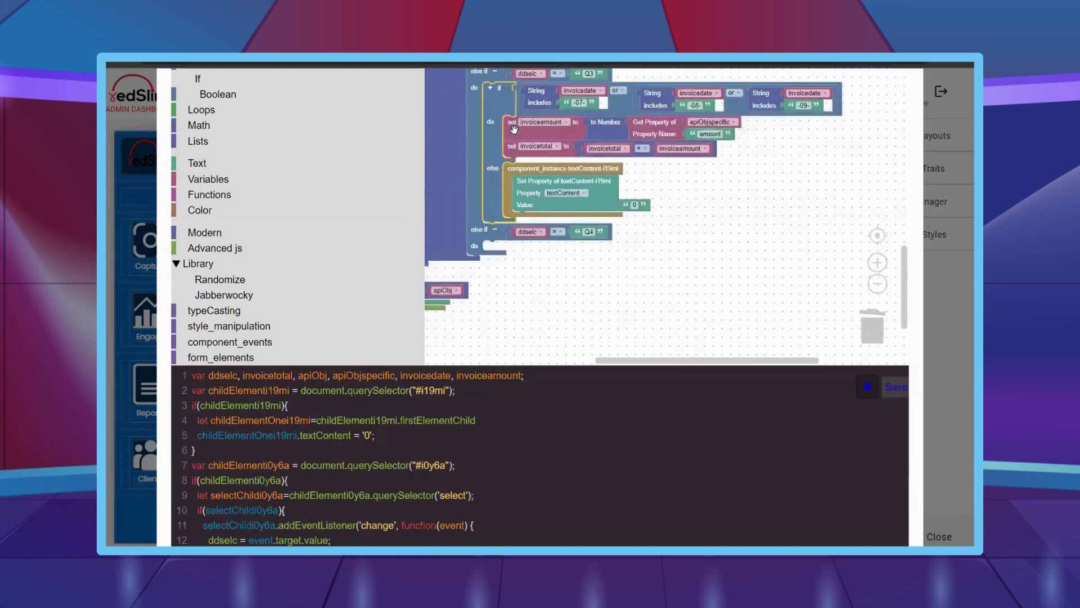
mouse_move(495, 247)
left_mouse_down()
mouse_move(506, 253)
mouse_move(492, 259)
left_mouse_up()
left_click_drag(588, 212, 493, 249)
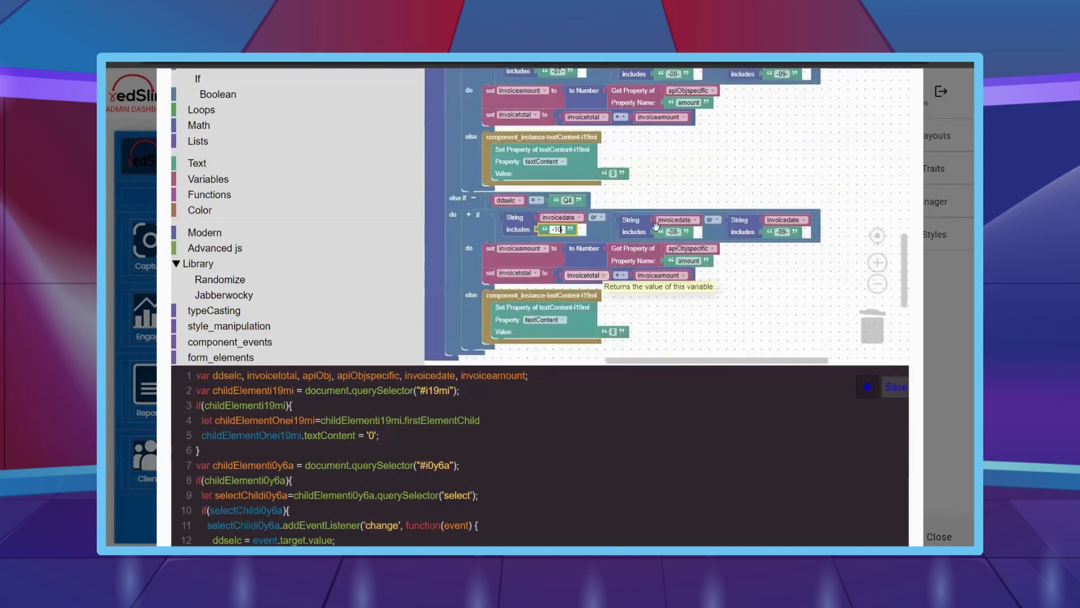
type("-")
left_click(672, 232)
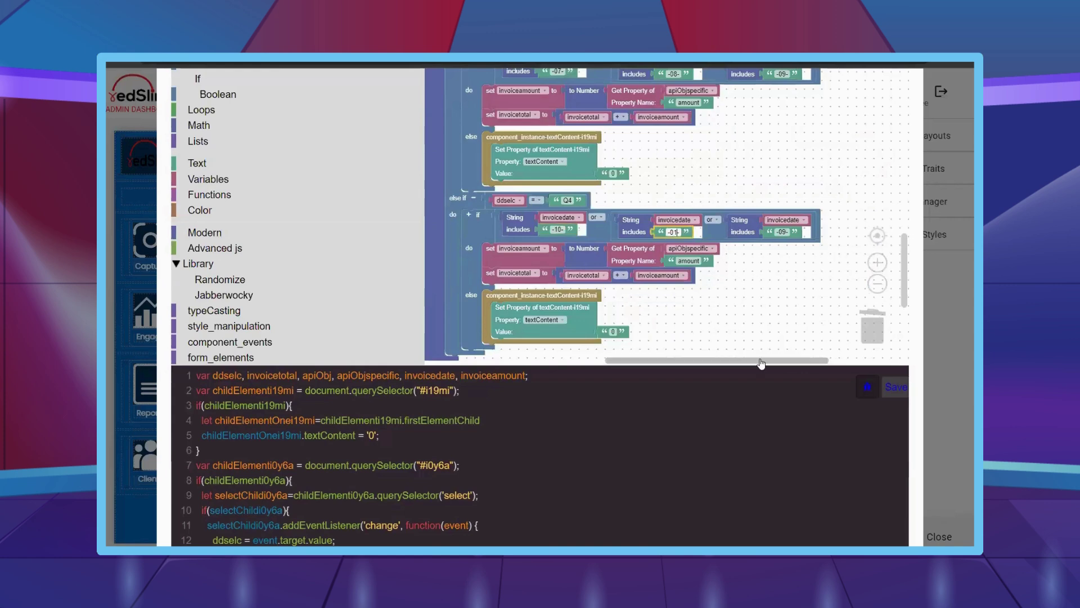
type("-11")
left_click(782, 232)
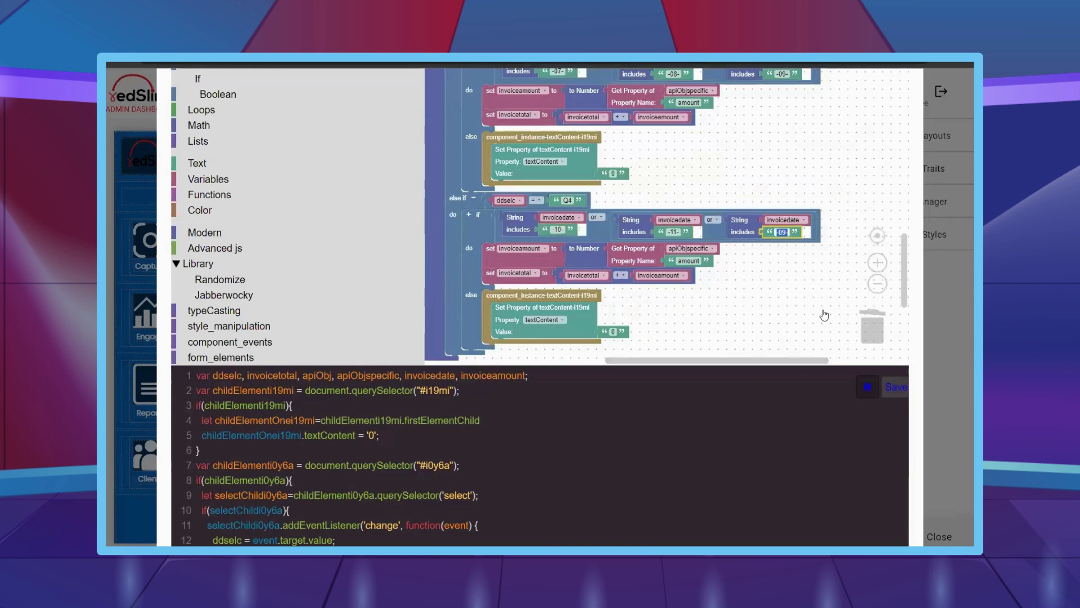
scroll(804, 244, "down", 2)
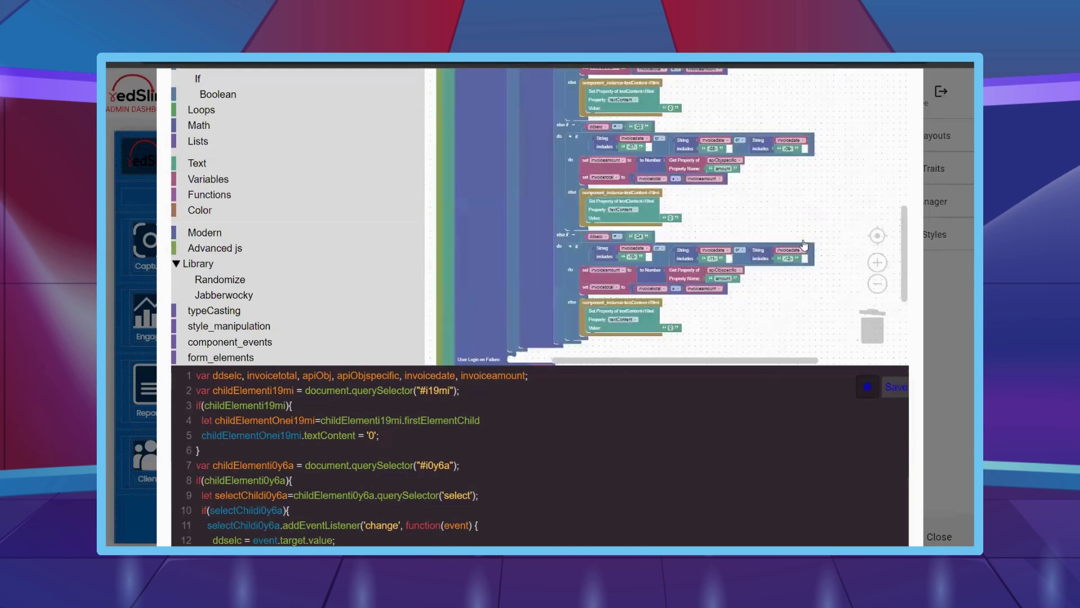
scroll(637, 208, "down", 3)
- Add a textContent-i19mi setter after the loop that displays invoicetotal
left_click_drag(645, 227, 666, 290)
scroll(690, 274, "up", 2)
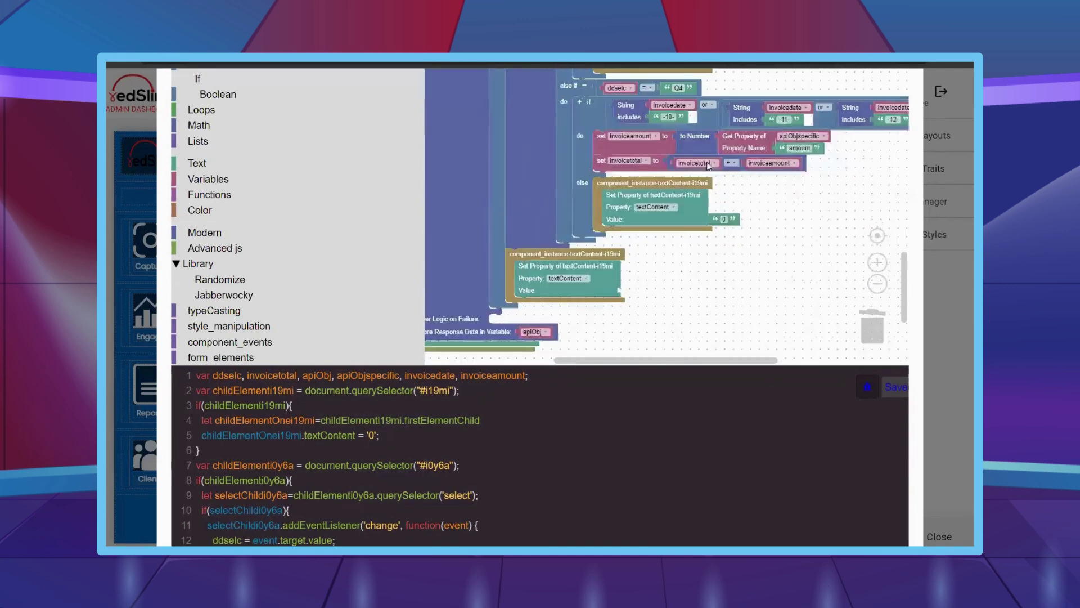
left_click_drag(707, 169, 729, 195)
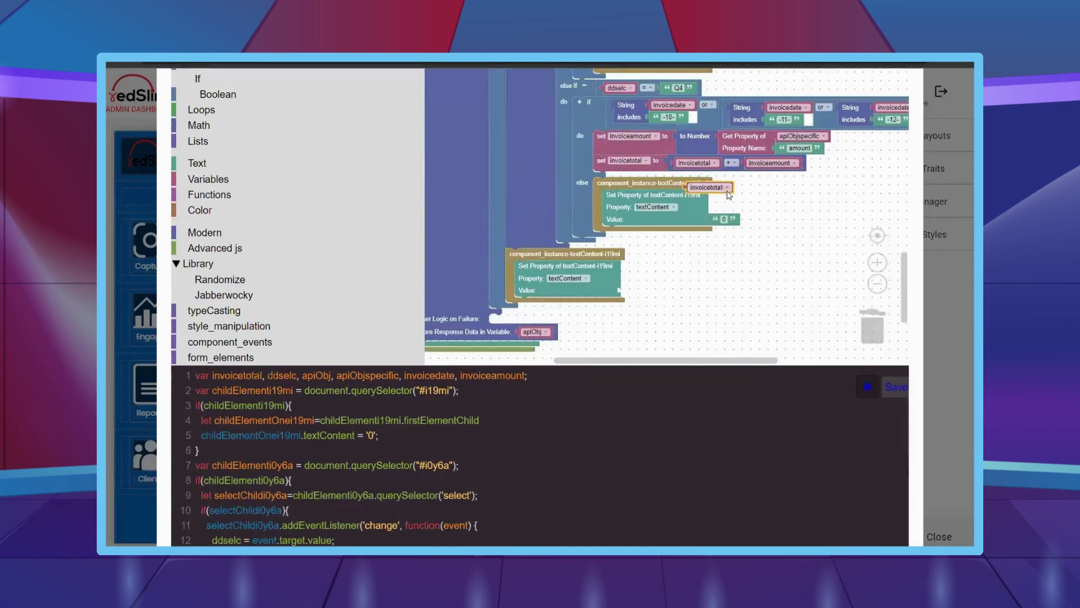
left_click_drag(709, 274, 628, 291)
scroll(581, 181, "down", 4)
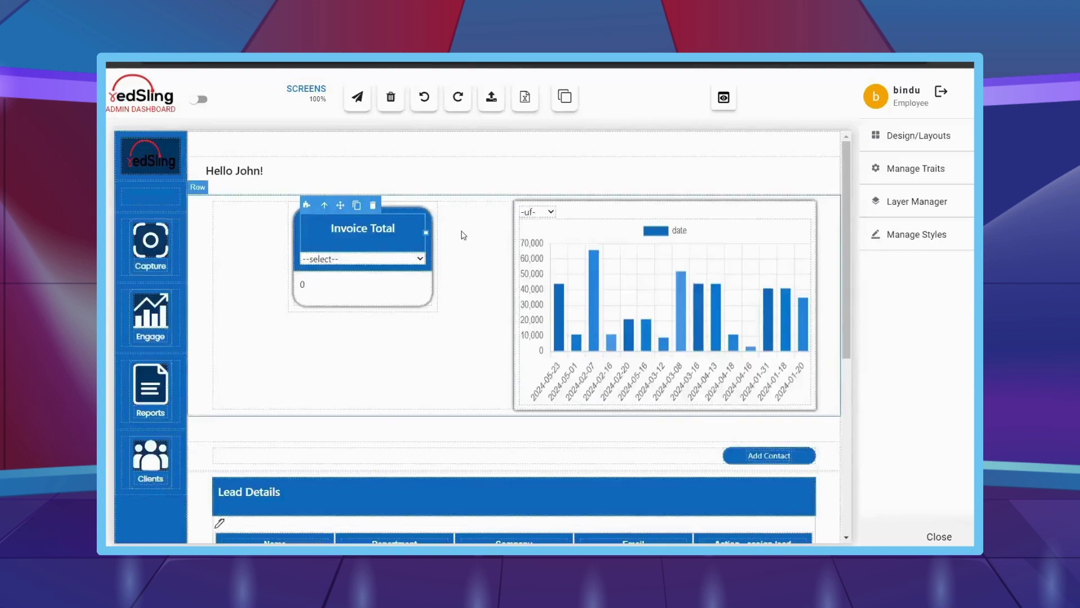
- Leave the invoice blocks and open the Add Contact form's block code editor
scroll(518, 306, "down", 3)
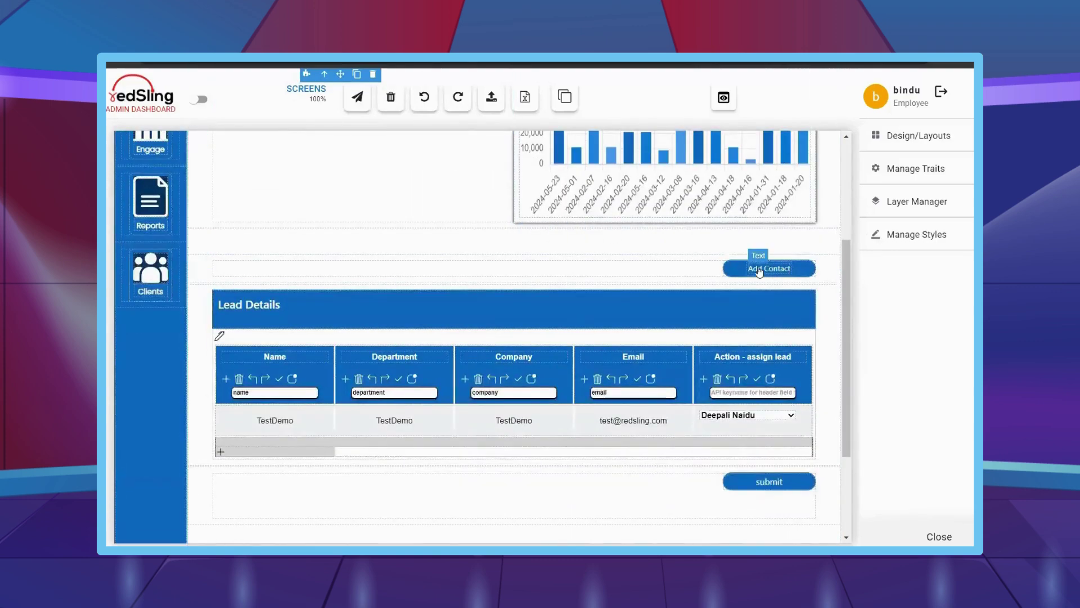
left_click(759, 271)
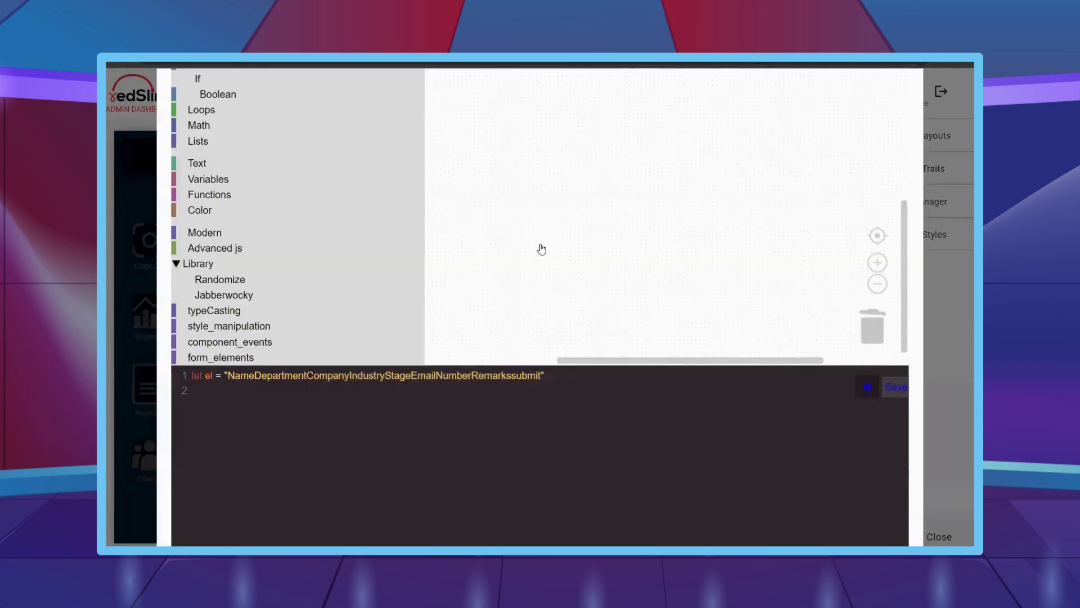
scroll(543, 231, "up", 3)
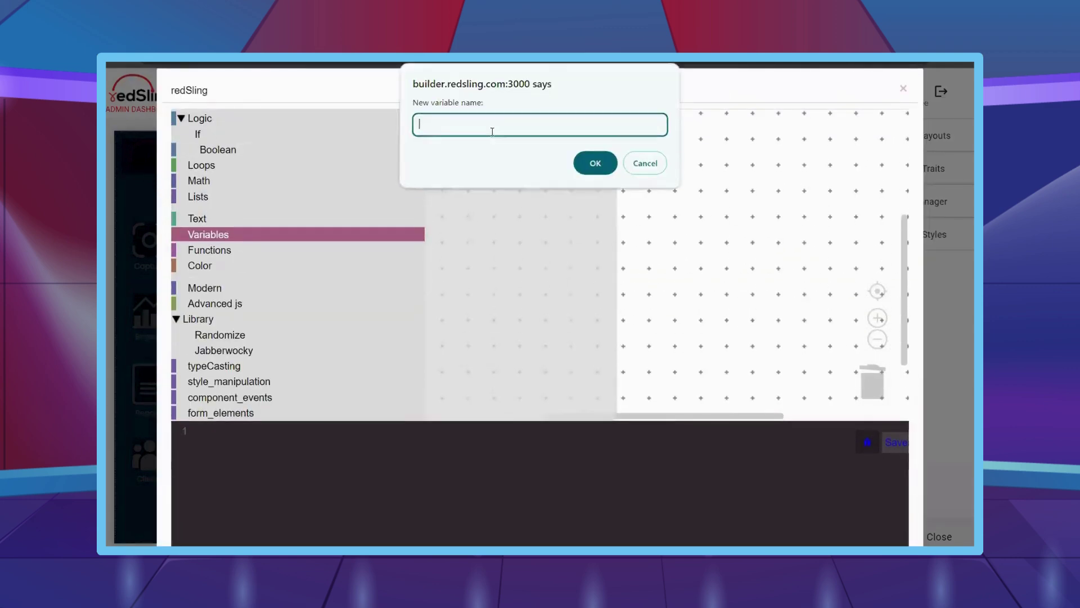
- Create the name variable and place a 'set name to' block on the workspace
type("name")
key("Return")
left_click_drag(470, 196, 580, 204)
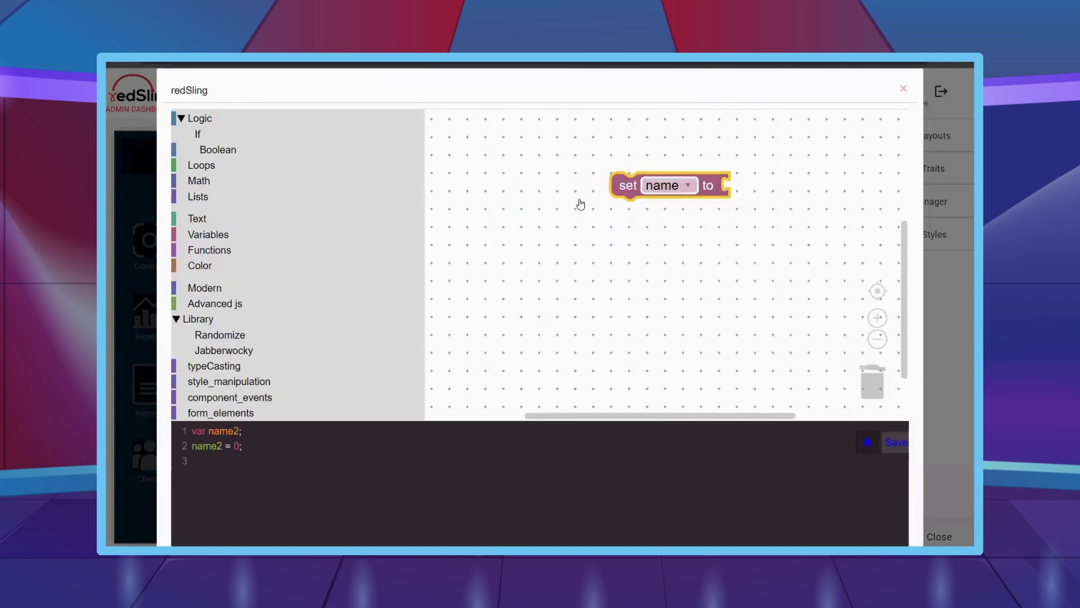
- Create the dept, company and industry variables
left_click(237, 234)
left_click(467, 127)
type("dept")
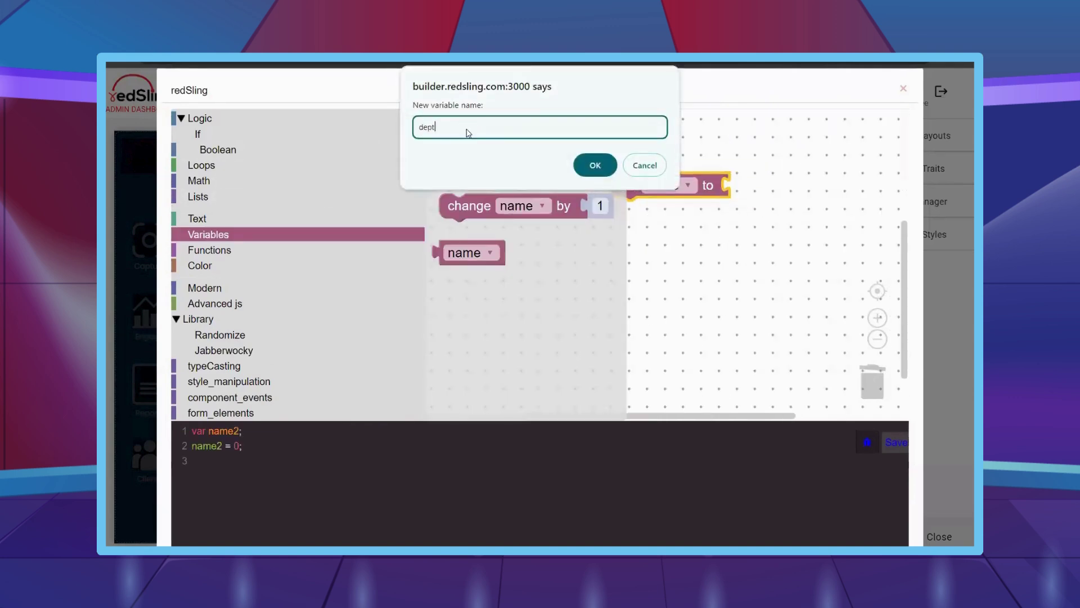
key("Return")
left_click(467, 127)
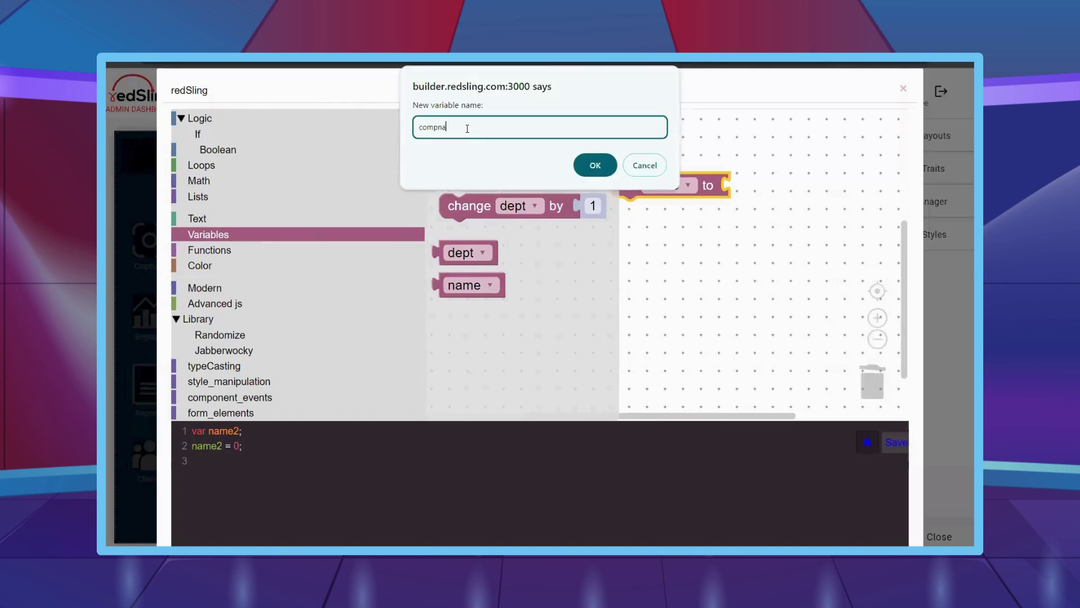
type("company")
key("Return")
left_click(467, 128)
type("industry")
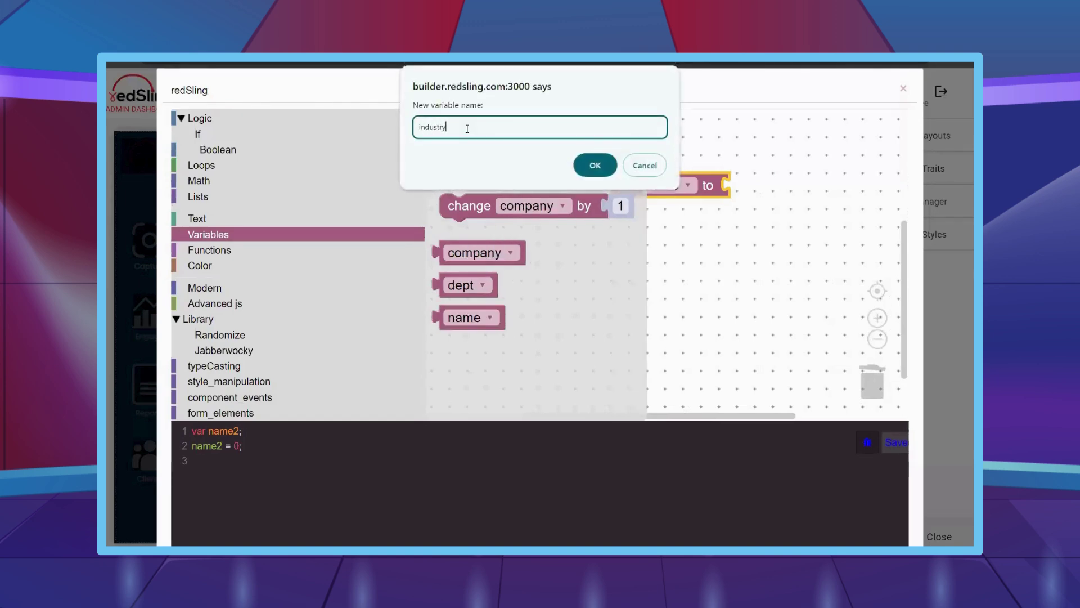
key("Return")
- Add a stage variable, correcting the misspelled 'satge' by renaming it to 'stage'
left_click(467, 128)
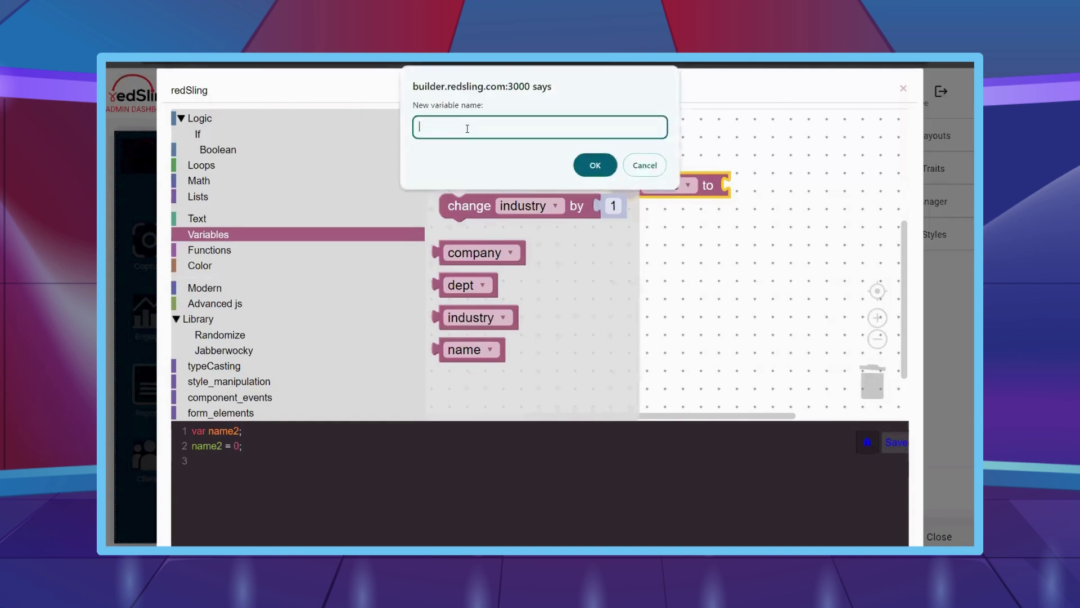
type("satge")
key("Return")
right_click(482, 376)
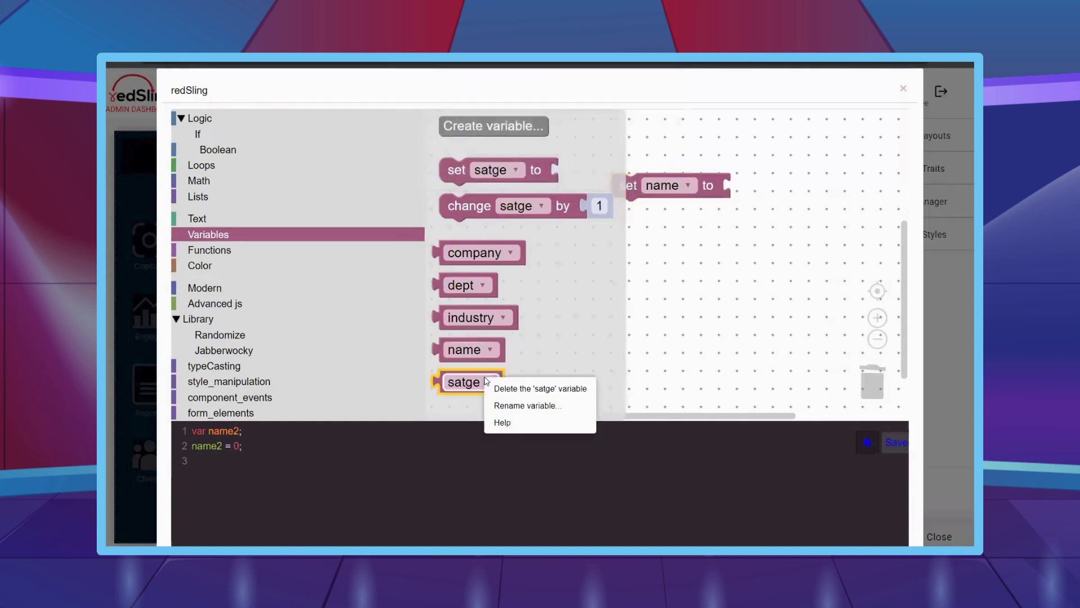
left_click(506, 405)
type("stage")
key("Return")
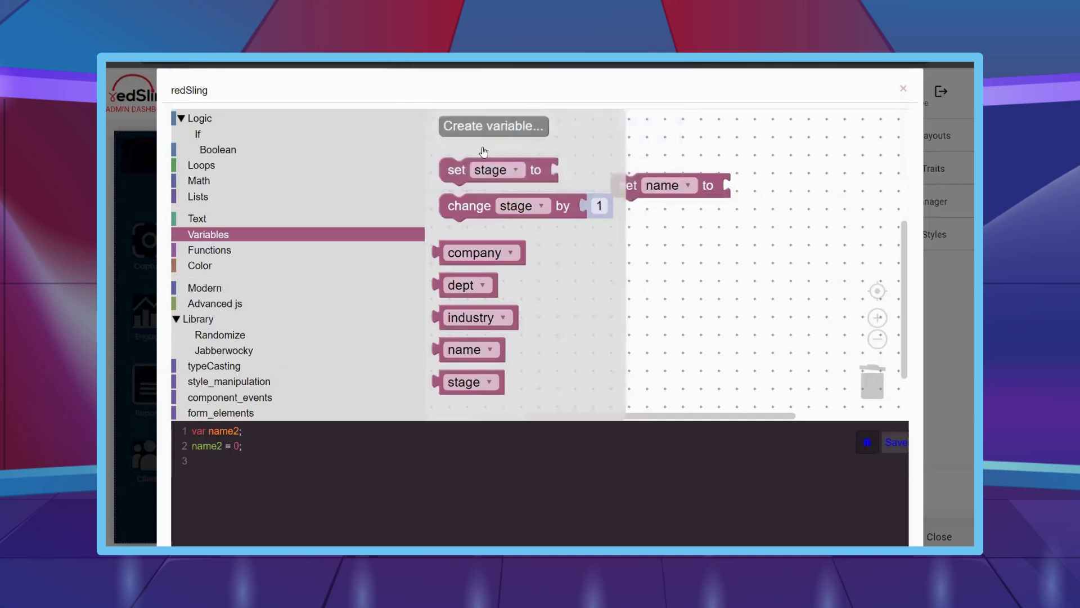
- Create the email, contact and remarks variables
left_click(478, 129)
type("email")
key("Return")
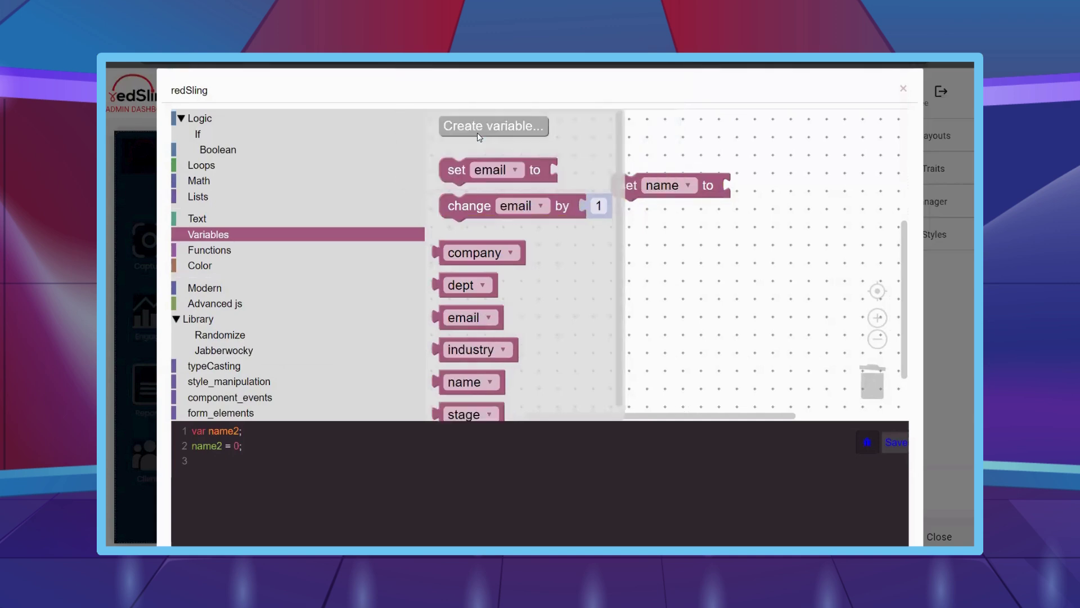
left_click(479, 128)
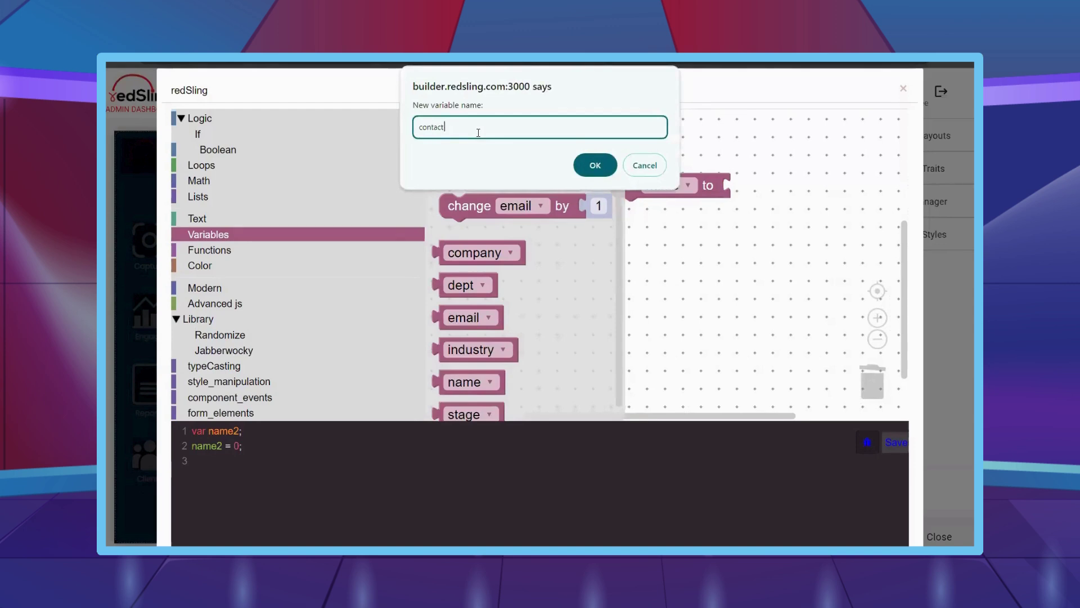
key("Return")
left_click(479, 133)
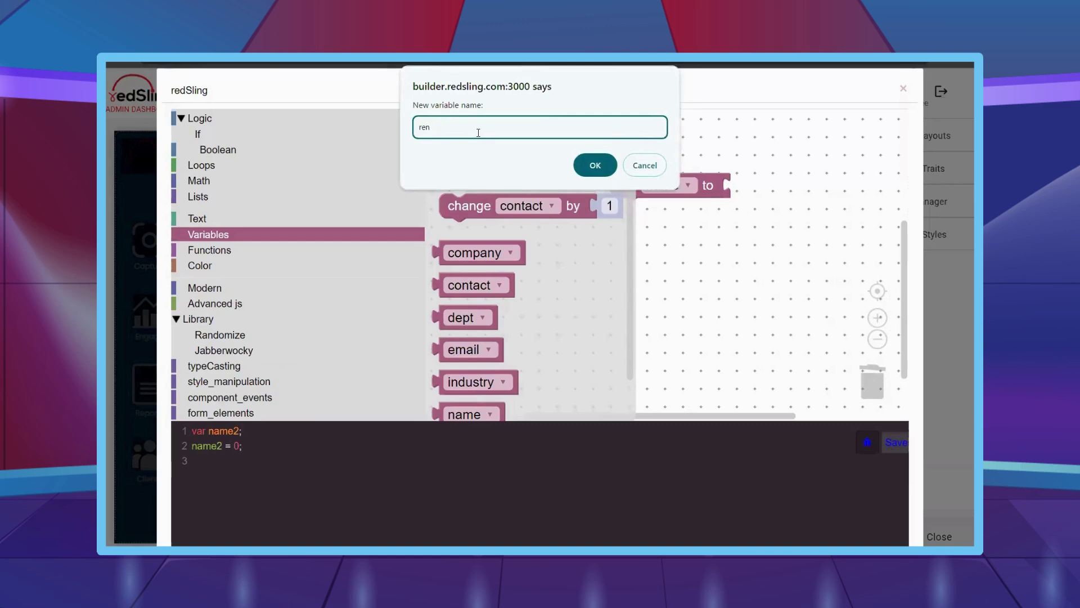
key("Return")
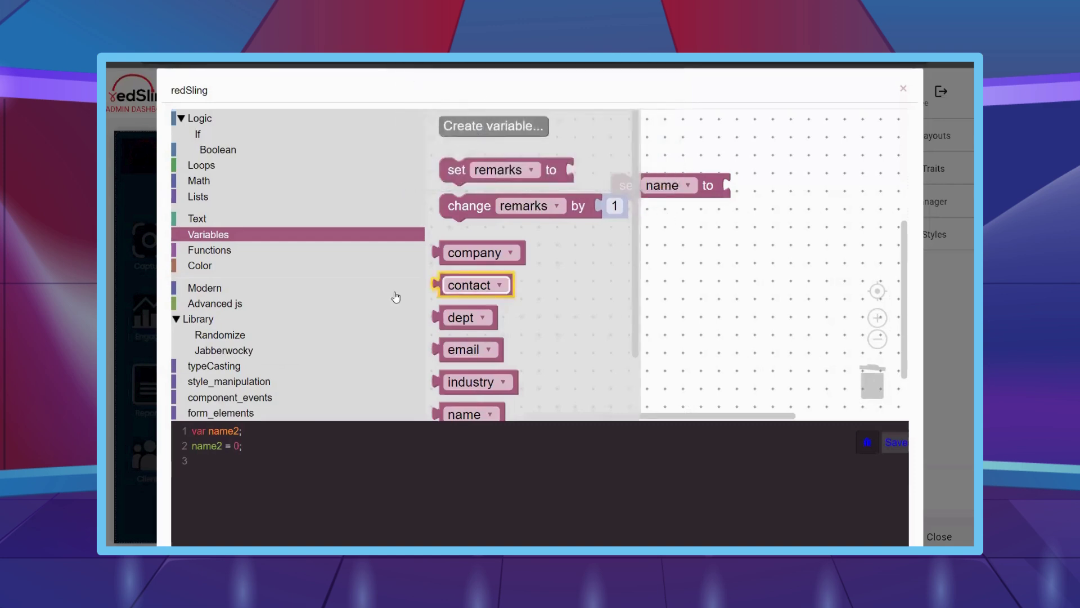
- Expand the popup button, modal, ians2m and ipxm9j elements down to default-i4sz6d's blocks
scroll(393, 296, "down", 2)
left_click(735, 287)
scroll(343, 302, "down", 5)
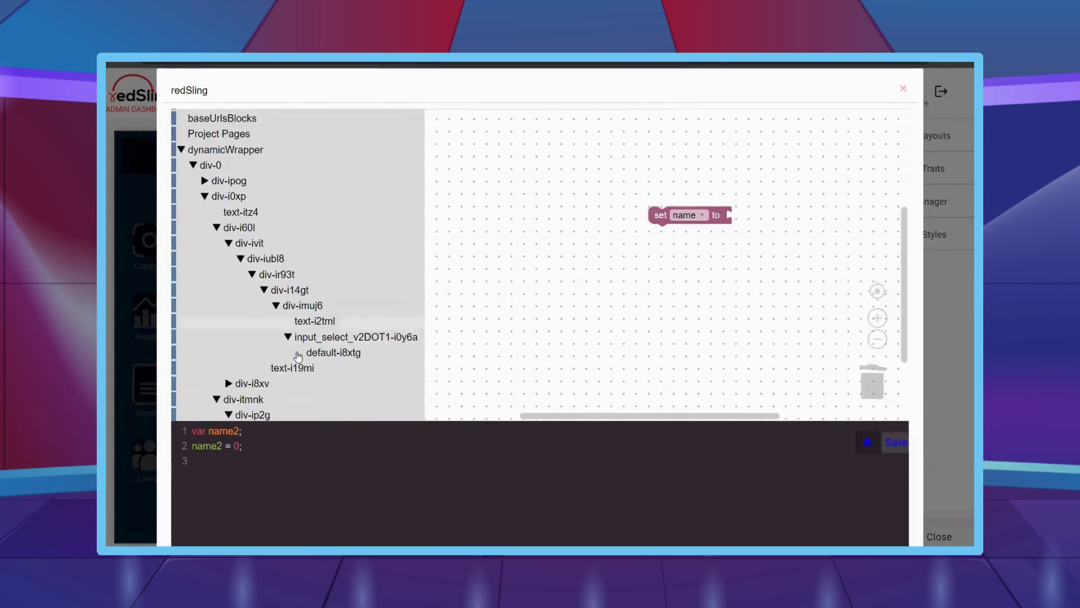
scroll(310, 323, "down", 2)
left_click(310, 331)
left_click(312, 362)
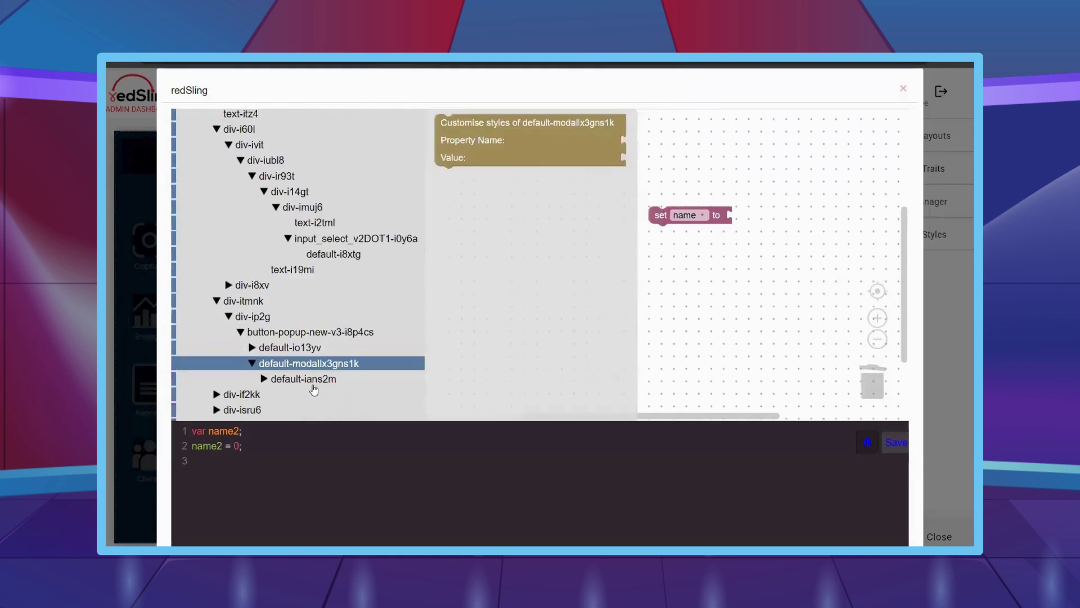
left_click(313, 378)
left_click(318, 394)
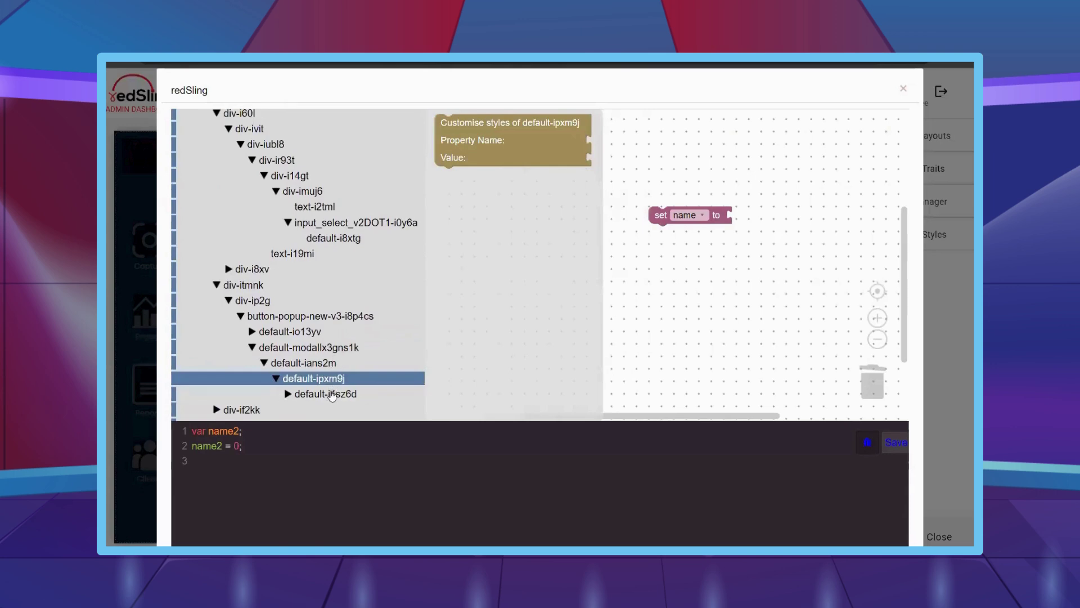
left_click(332, 396)
- Expand the complete_form_wrapper-ikapnw form and place the INPUT-i3yjer instance on the workspace
left_click(351, 332)
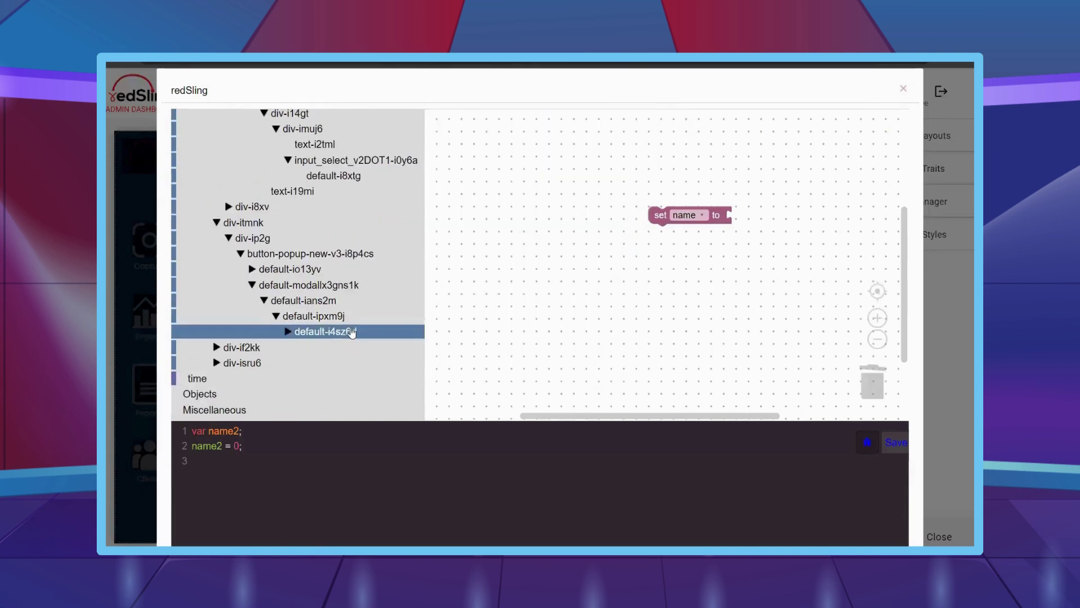
left_click(352, 331)
left_click(359, 332)
left_click(400, 348)
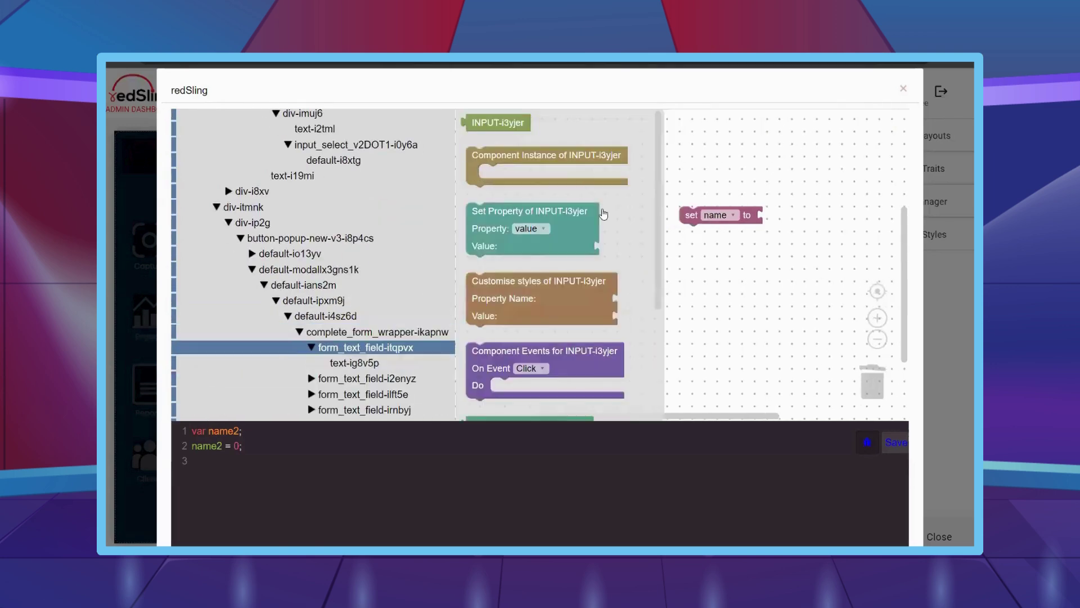
left_click_drag(577, 230, 576, 230)
- Add a Change handler to INPUT-i3yjer that sets name to the field's target value
left_click(401, 348)
left_click(401, 348)
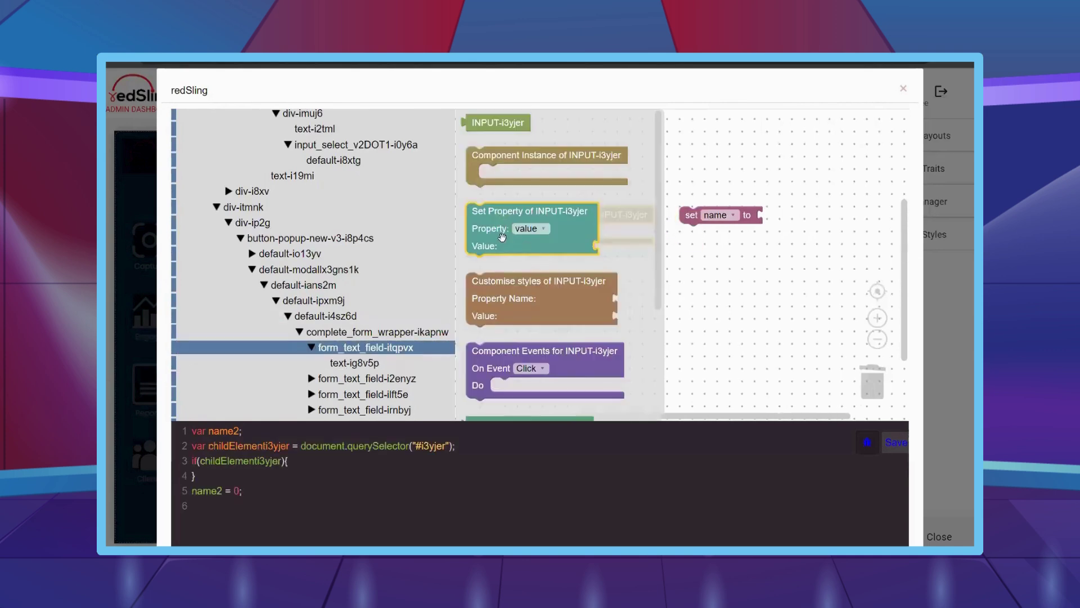
left_click_drag(507, 351, 546, 232)
left_click(560, 249)
left_click(563, 284)
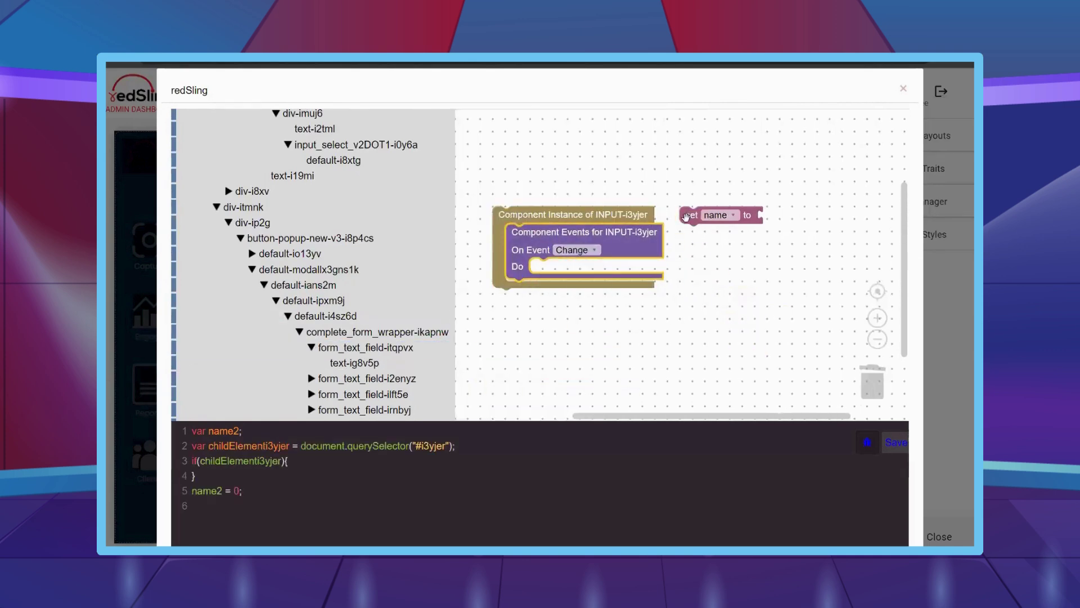
left_click_drag(686, 215, 554, 270)
left_click(400, 310)
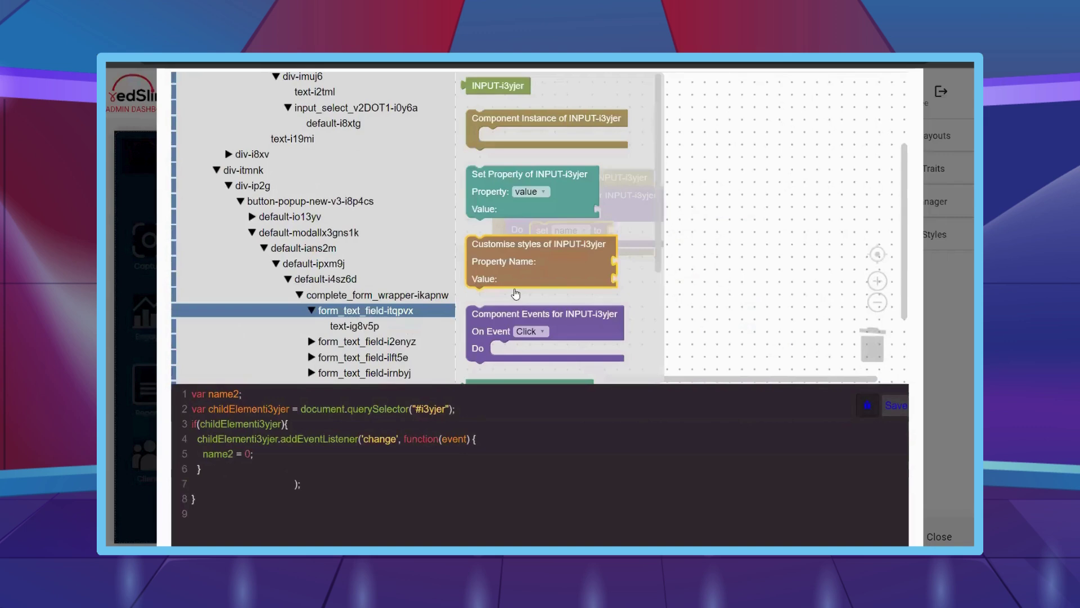
scroll(517, 238, "down", 3)
left_click_drag(817, 242, 664, 234)
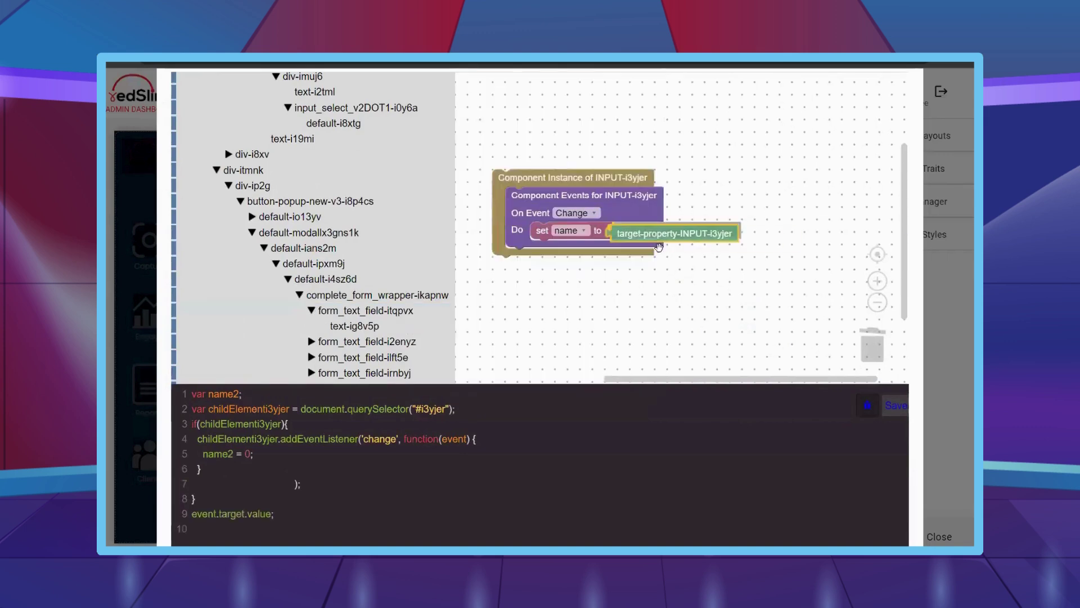
- Add an INPUT-igc2si Change handler that sets dept to its target value
left_click(365, 341)
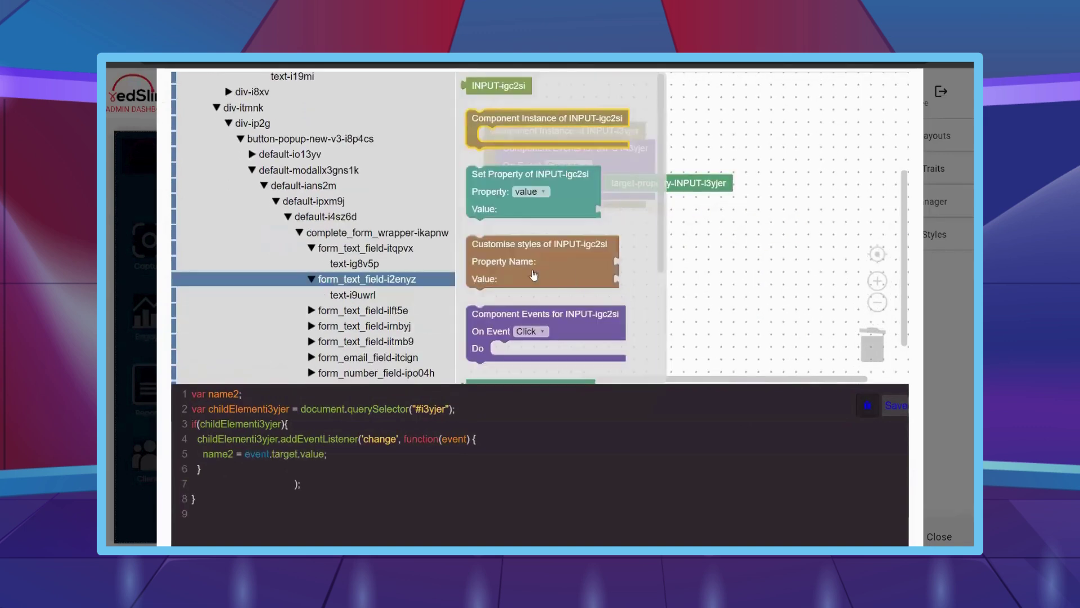
left_click_drag(476, 132, 477, 194)
left_click_drag(519, 303, 531, 250)
left_click(556, 175)
left_click(562, 250)
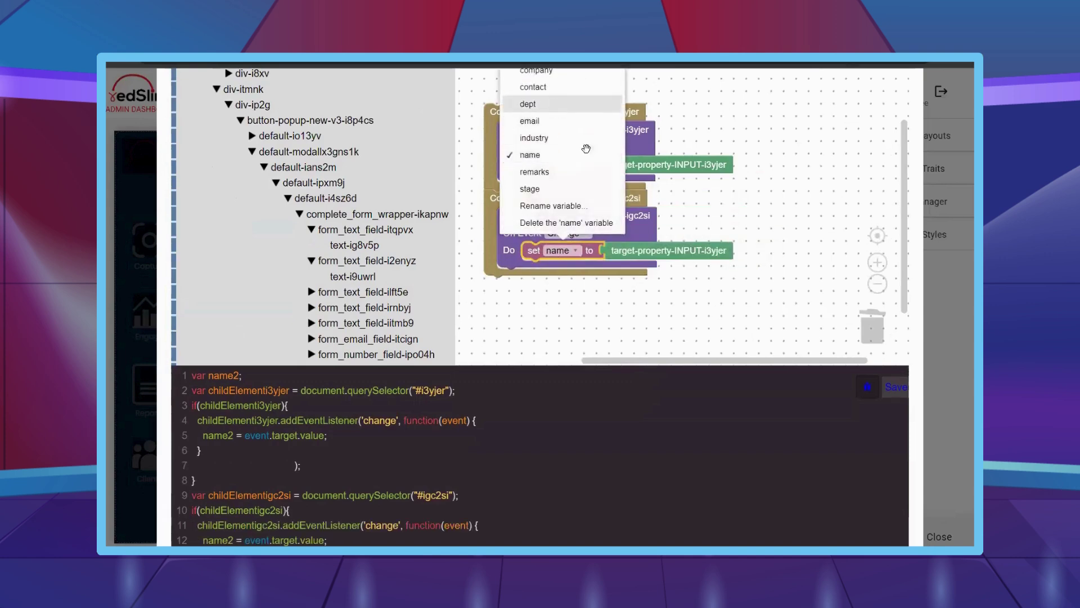
left_click(528, 103)
left_click(656, 249)
key("Delete")
left_click(367, 261)
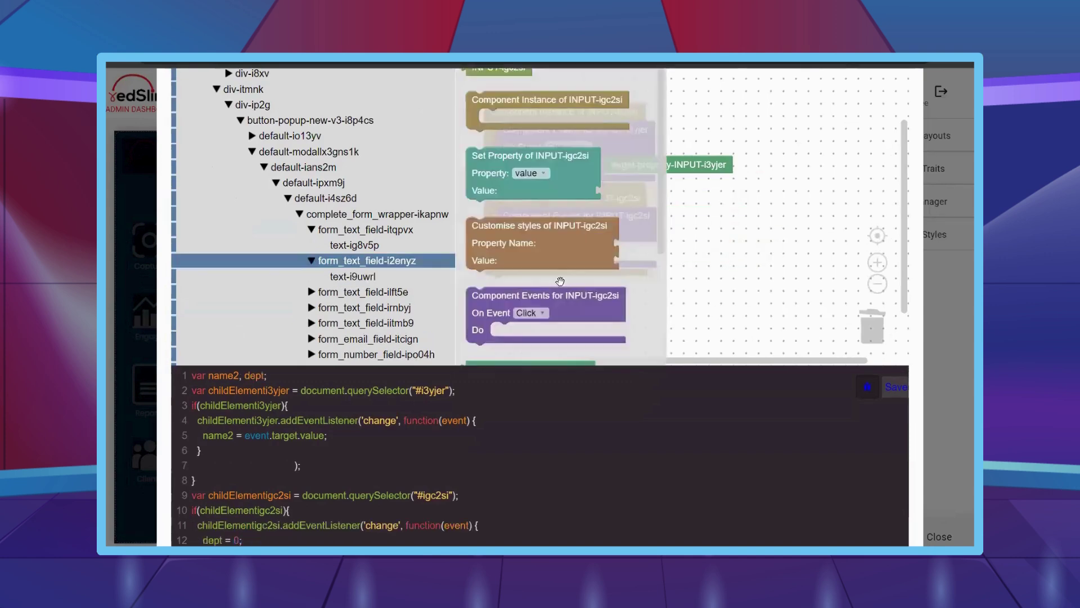
scroll(516, 196, "down", 5)
left_click_drag(515, 196, 652, 250)
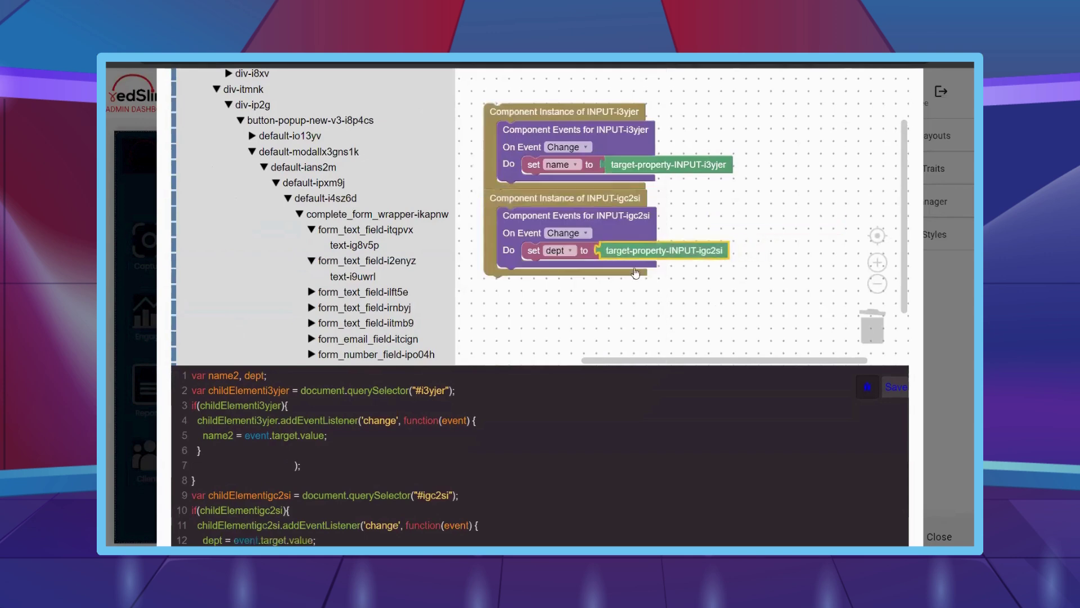
- Place the INPUT-i4cxul instance with an event handler and copy the set dept block into it
scroll(653, 250, "down", 1)
left_click(394, 291)
left_click_drag(486, 128, 527, 228)
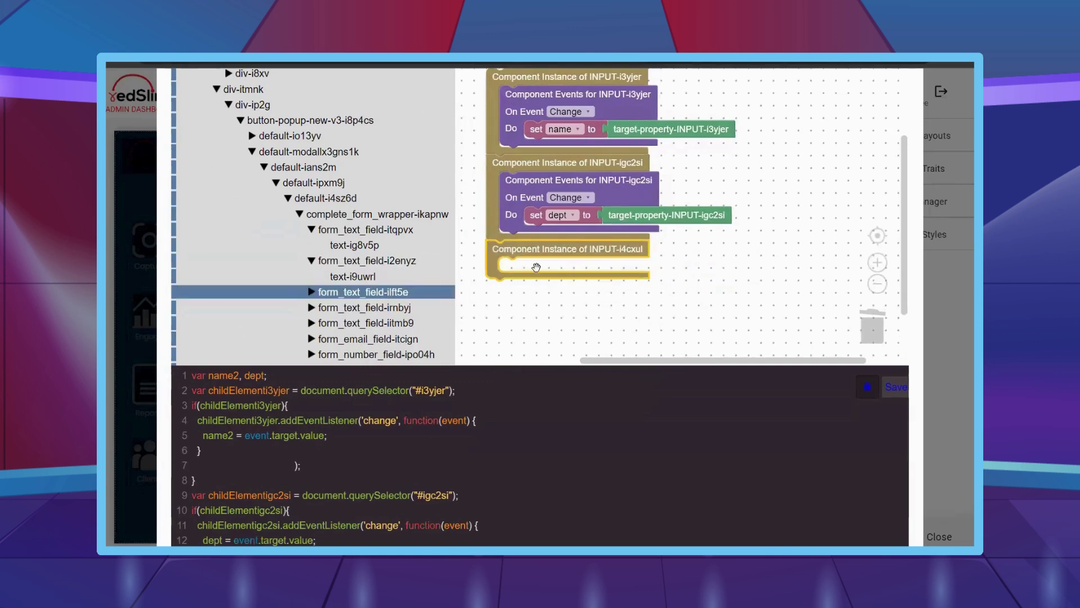
left_click_drag(567, 338, 696, 270)
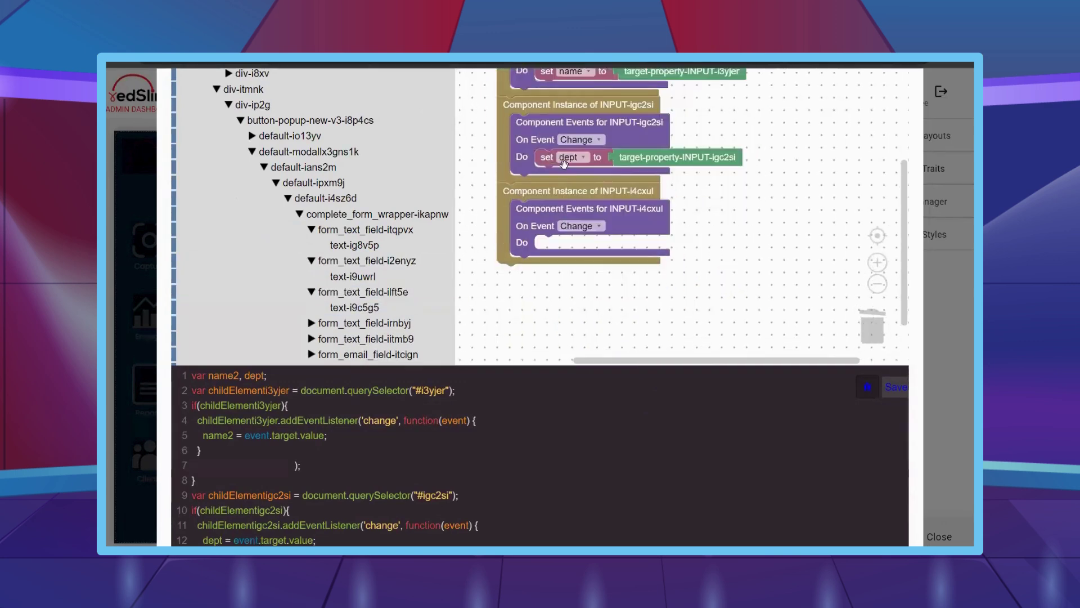
right_click(564, 163)
left_click(580, 168)
left_click_drag(549, 192, 545, 243)
left_click(570, 243)
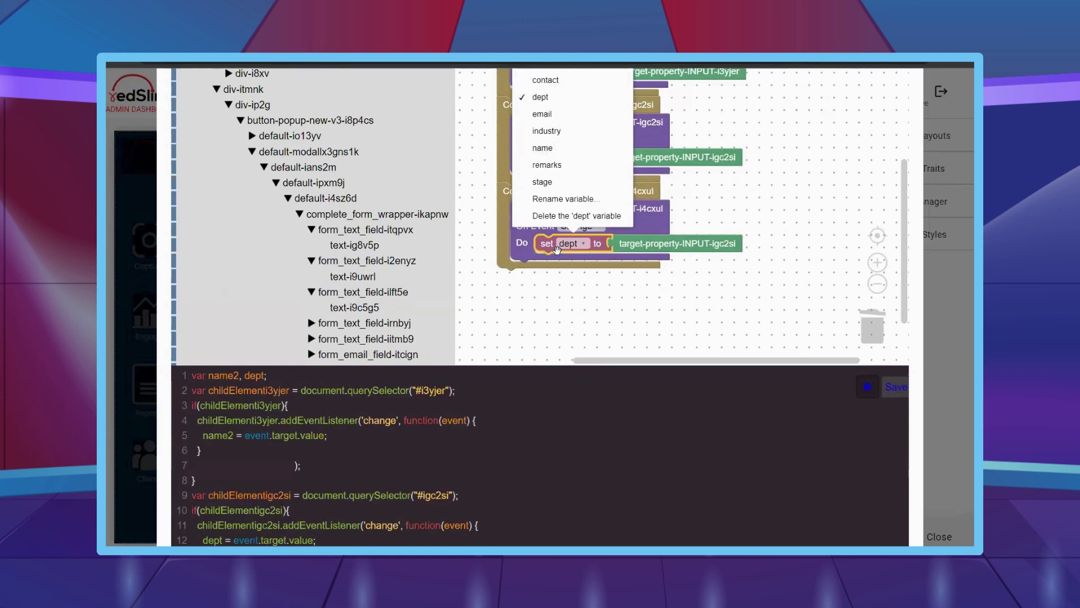
left_click_drag(557, 249, 360, 180)
- Put a new set block in the INPUT-i4cxul handler and switch its variable to company
scroll(253, 180, "up", 10)
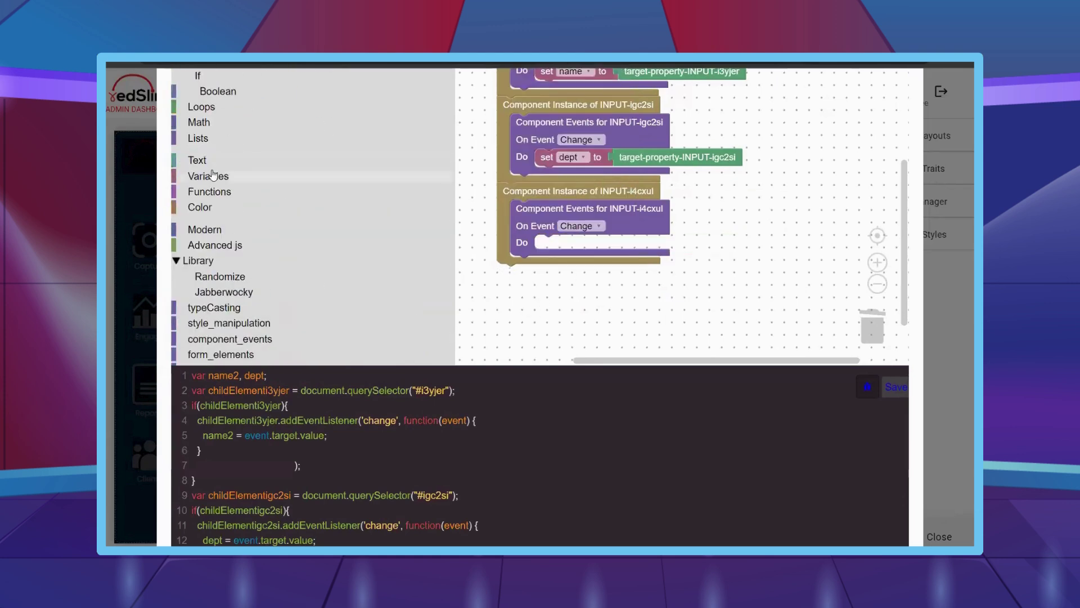
left_click(213, 175)
scroll(629, 310, "up", 1)
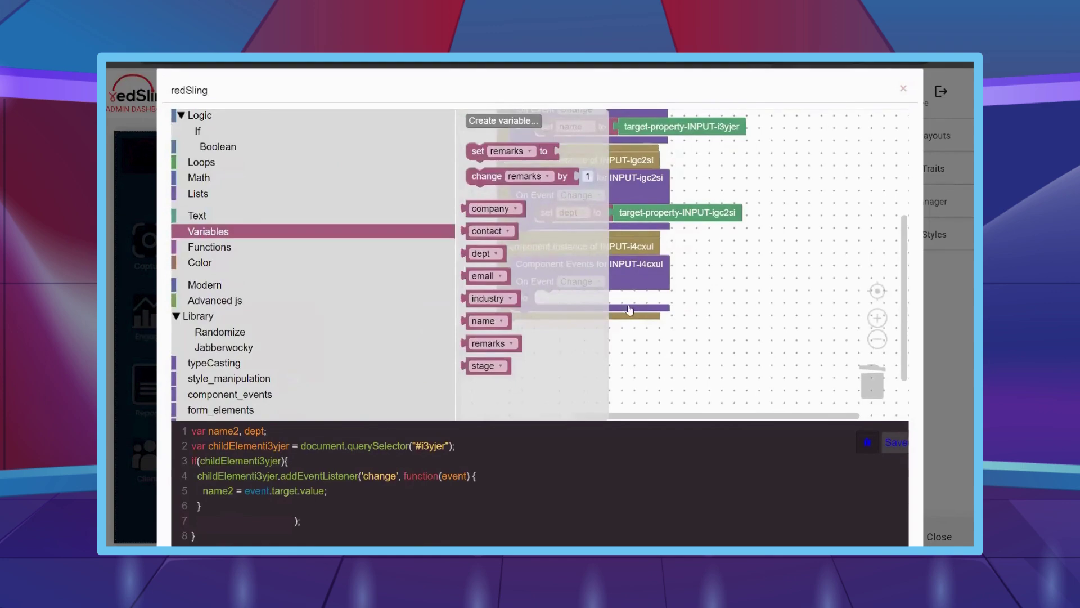
left_click_drag(478, 151, 557, 297)
scroll(562, 296, "down", 1)
left_click(597, 249)
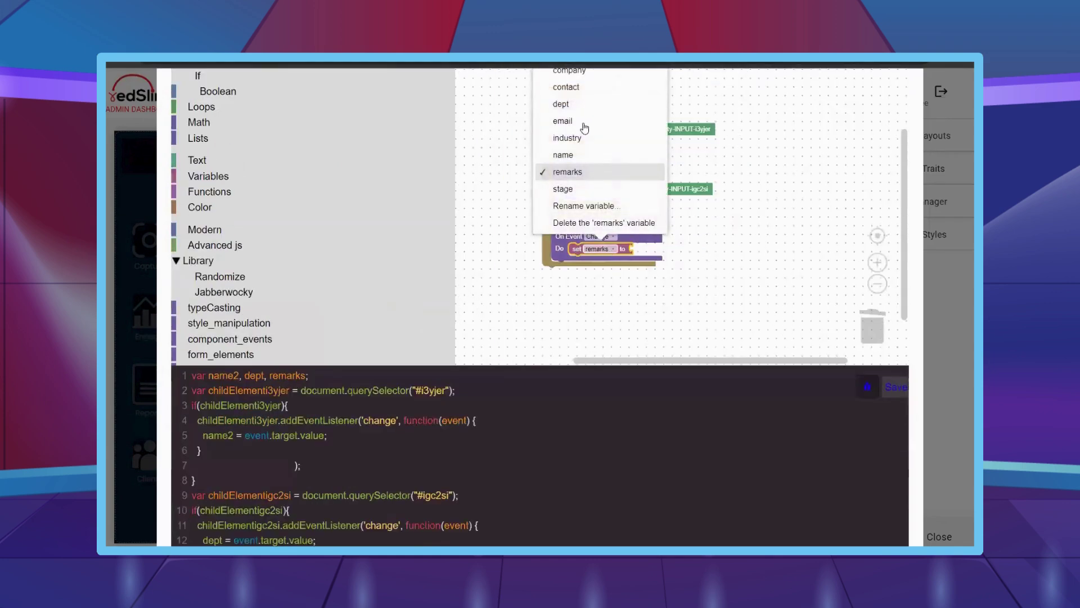
left_click(578, 71)
- Browse the form_text_field-ilft5e blocks, then show the blocks for form_text_field-irnbyj
right_click(673, 188)
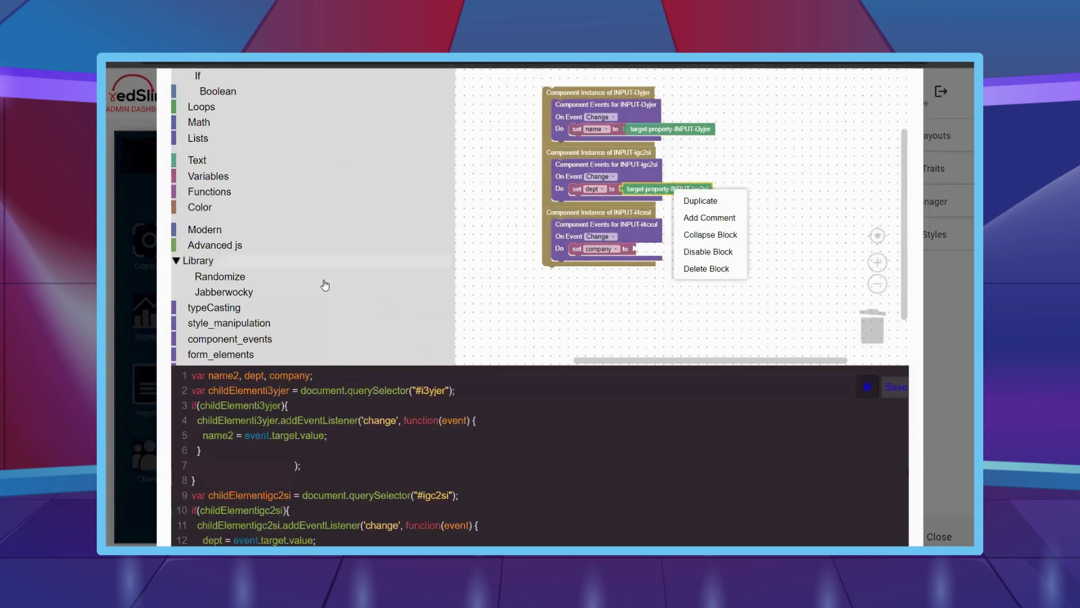
scroll(324, 283, "down", 4)
scroll(325, 285, "down", 12)
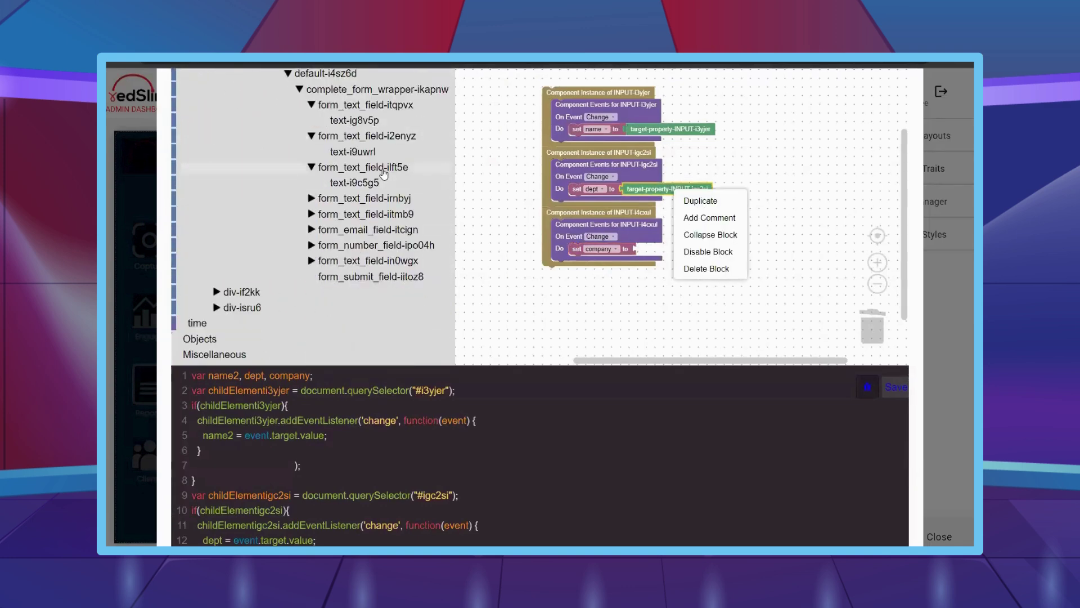
left_click(383, 171)
left_click(711, 238)
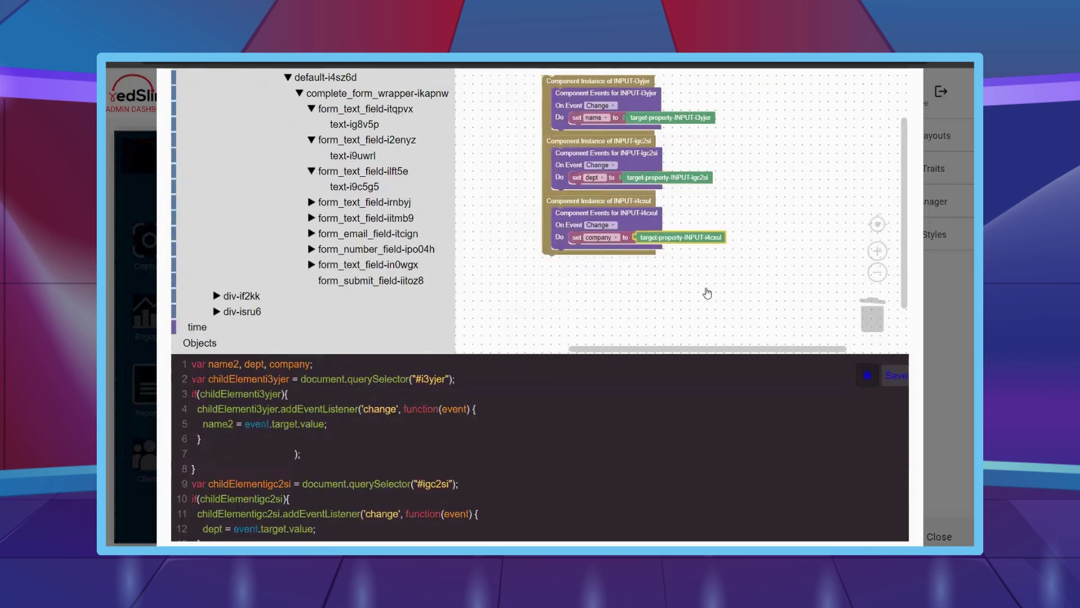
left_click(365, 202)
- Add a Change handler for INPUT-i0akyr that stores its value in the industry variable
left_click_drag(495, 121, 563, 236)
left_click(367, 208)
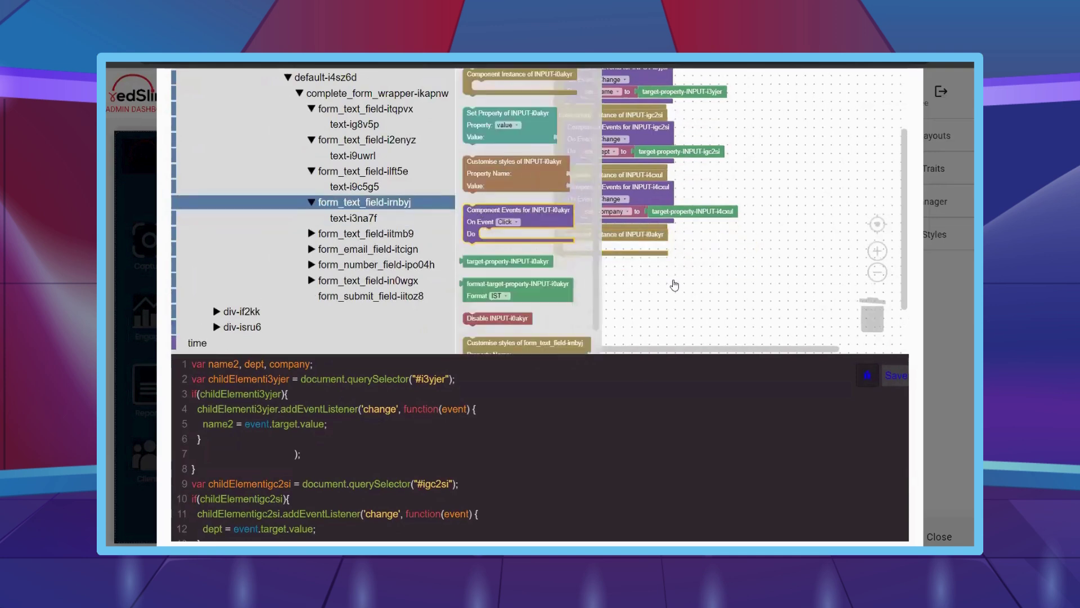
left_click_drag(670, 284, 610, 262)
left_click(609, 261)
left_click(605, 301)
right_click(599, 212)
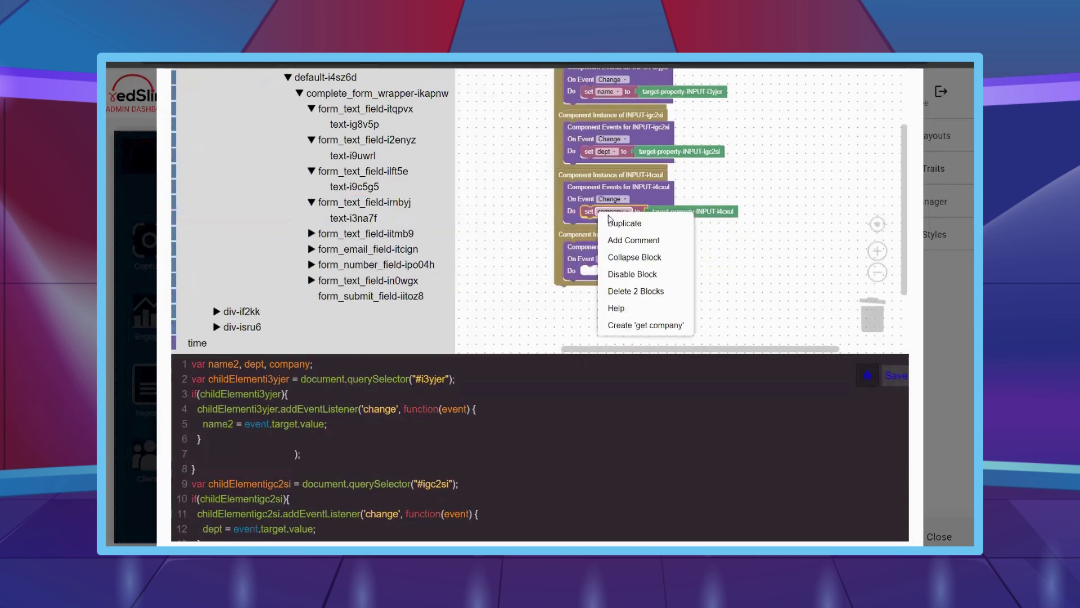
left_click(609, 220)
left_click_drag(606, 278, 607, 273)
left_click(610, 271)
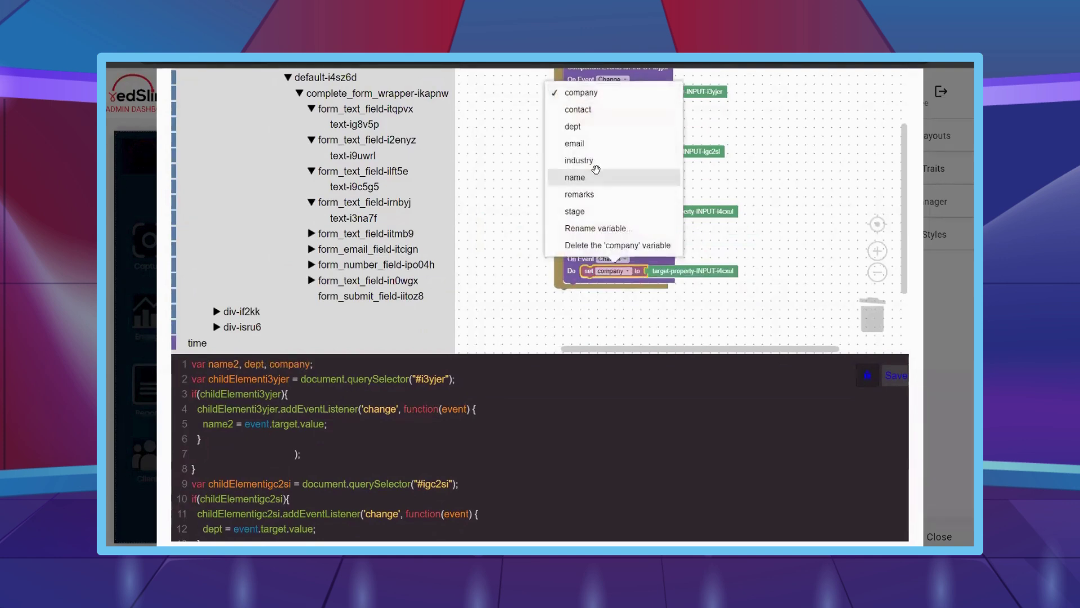
left_click(576, 177)
left_click(608, 270)
left_click(581, 161)
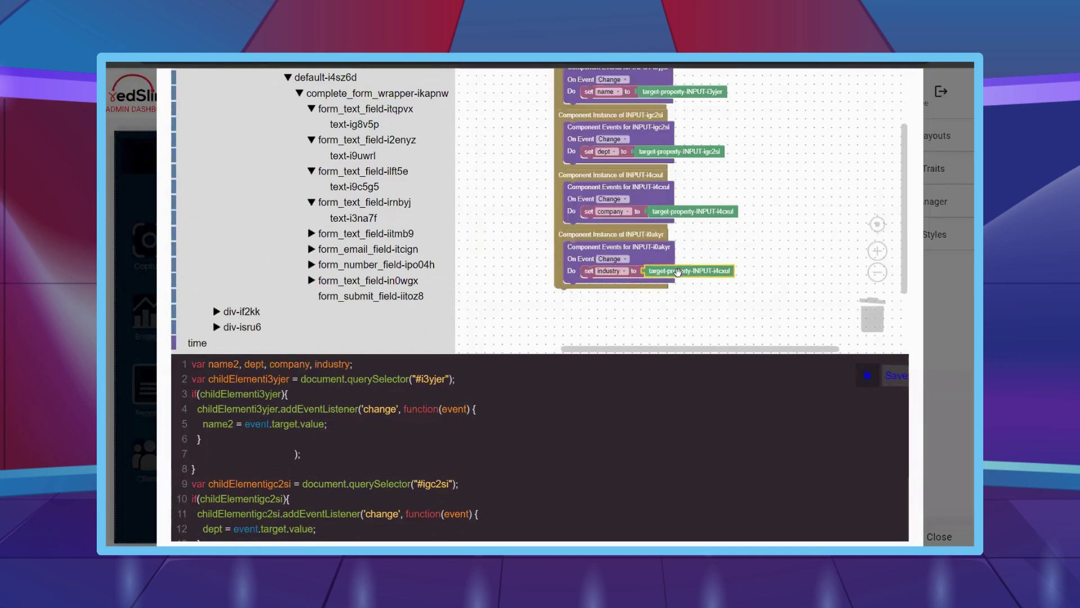
key("Delete")
left_click(403, 207)
left_click_drag(473, 262, 656, 272)
- Add a Change handler for INPUT-ixaswh that stores its value in stage
left_click(366, 233)
left_click_drag(483, 101, 574, 321)
left_click(372, 237)
left_click_drag(506, 152, 606, 257)
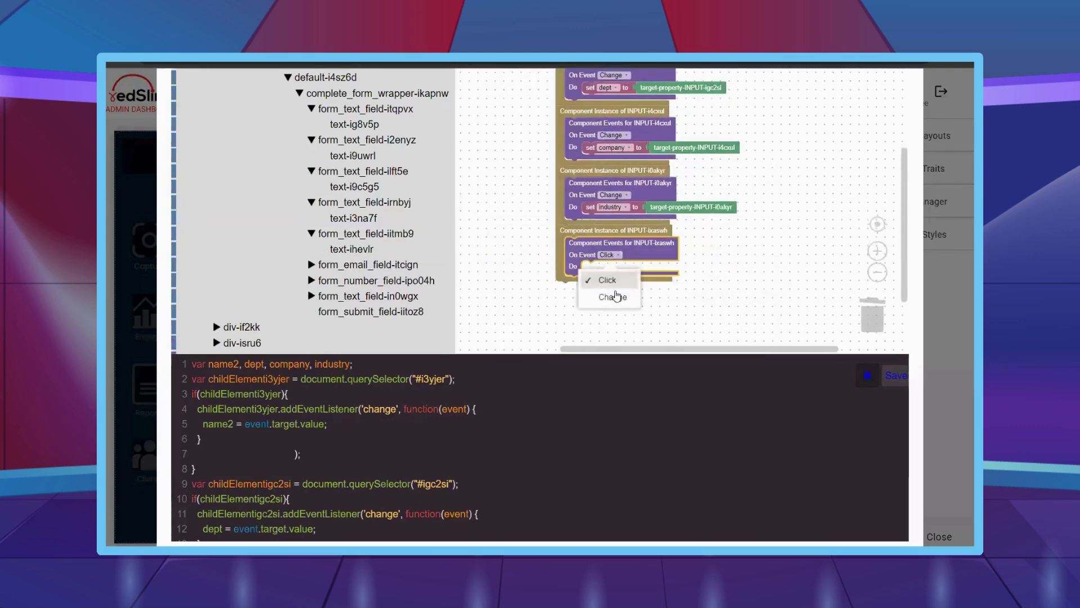
left_click(613, 296)
left_click_drag(591, 206, 589, 268)
left_click(610, 267)
left_click(577, 207)
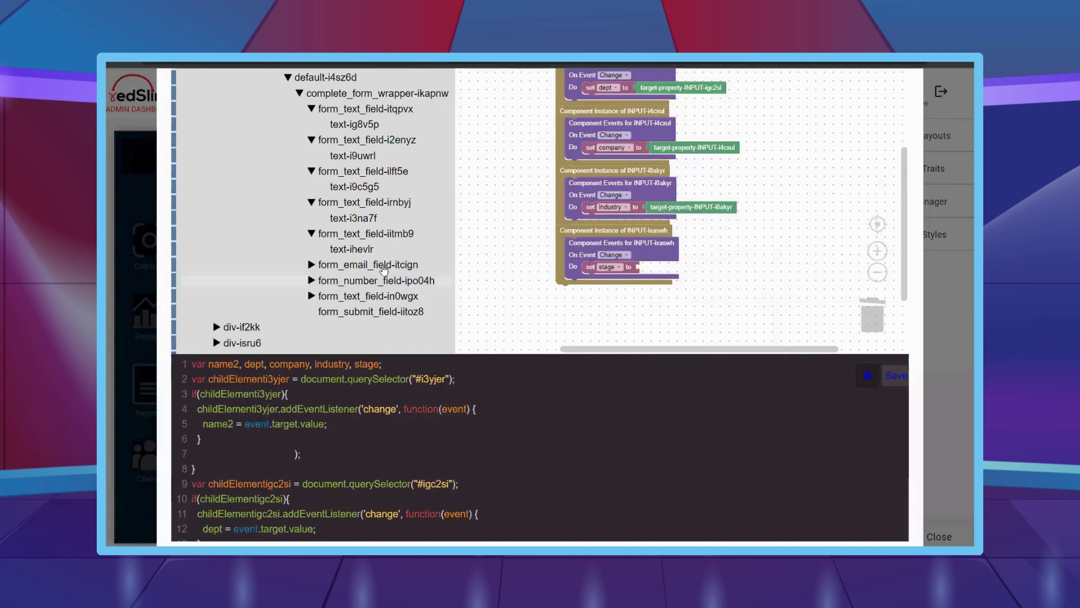
left_click(382, 241)
left_click_drag(548, 262, 710, 263)
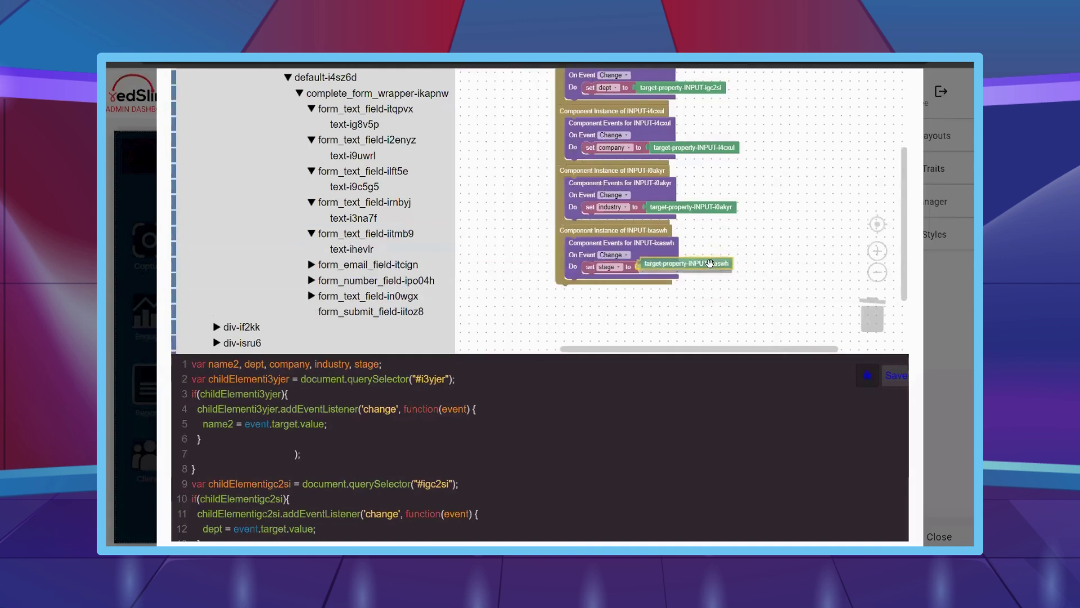
- Add a Change handler for email input INPUT-ijtybj that stores its value in email
left_click(389, 265)
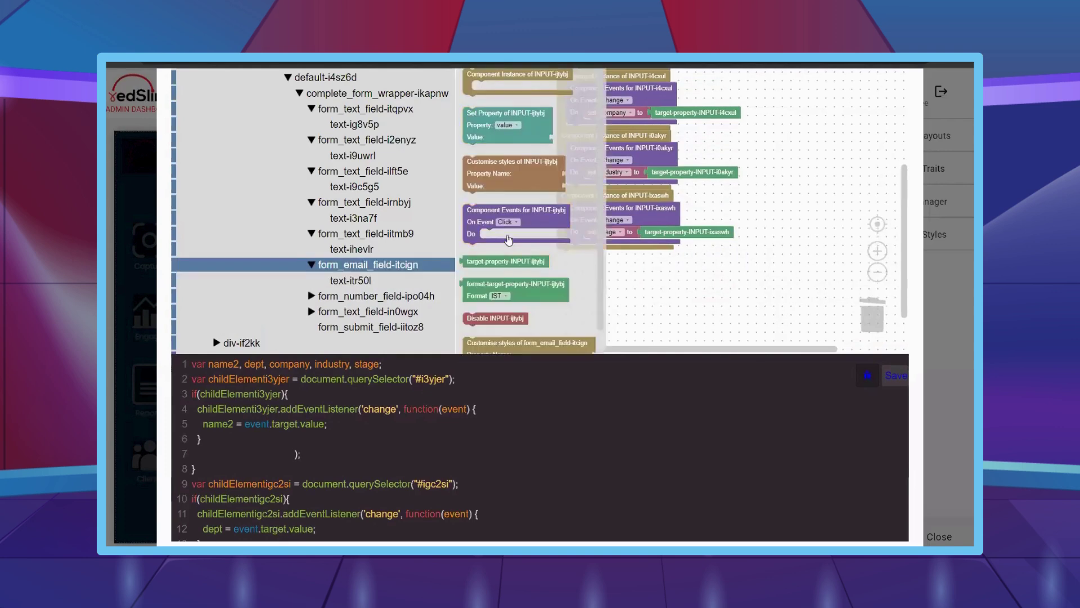
left_click_drag(474, 78, 568, 258)
left_click(365, 267)
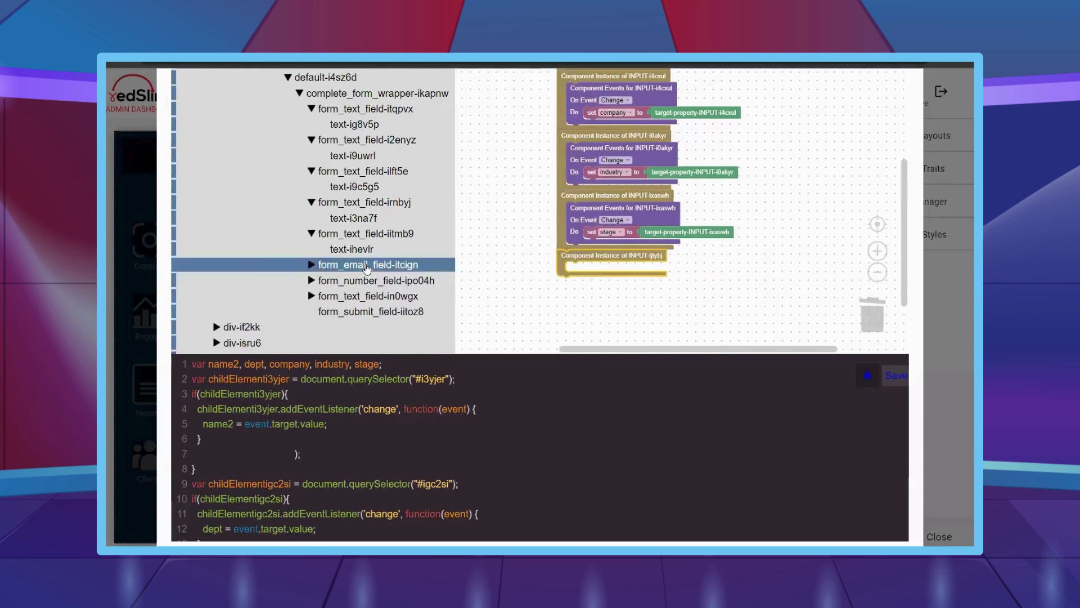
left_click(367, 267)
left_click_drag(510, 194, 617, 302)
right_click(608, 239)
left_click(619, 243)
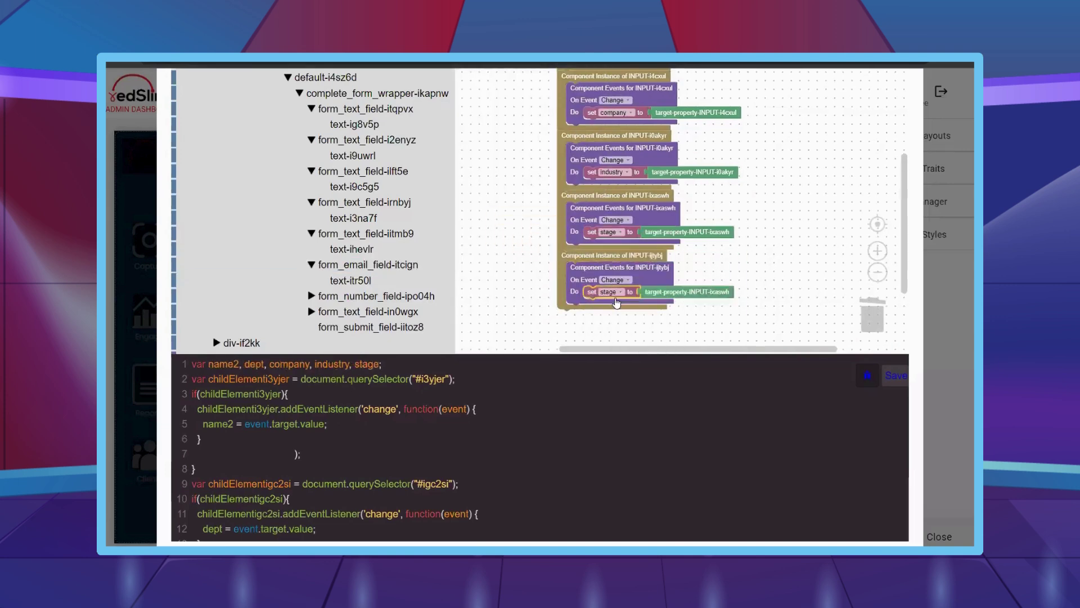
left_click(612, 293)
left_click(614, 162)
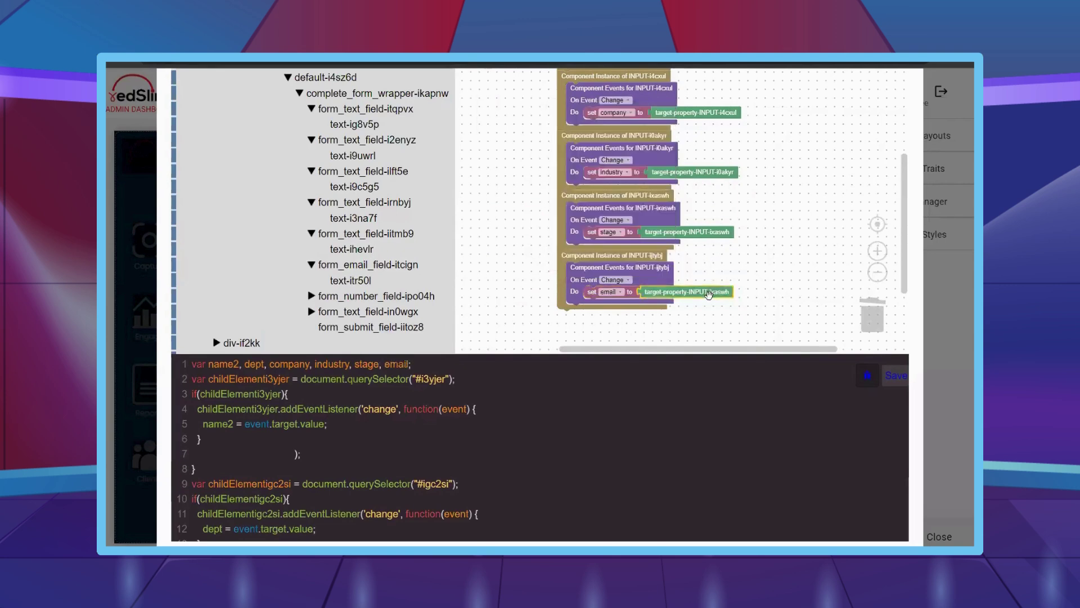
left_click_drag(710, 301, 363, 270)
left_click(384, 269)
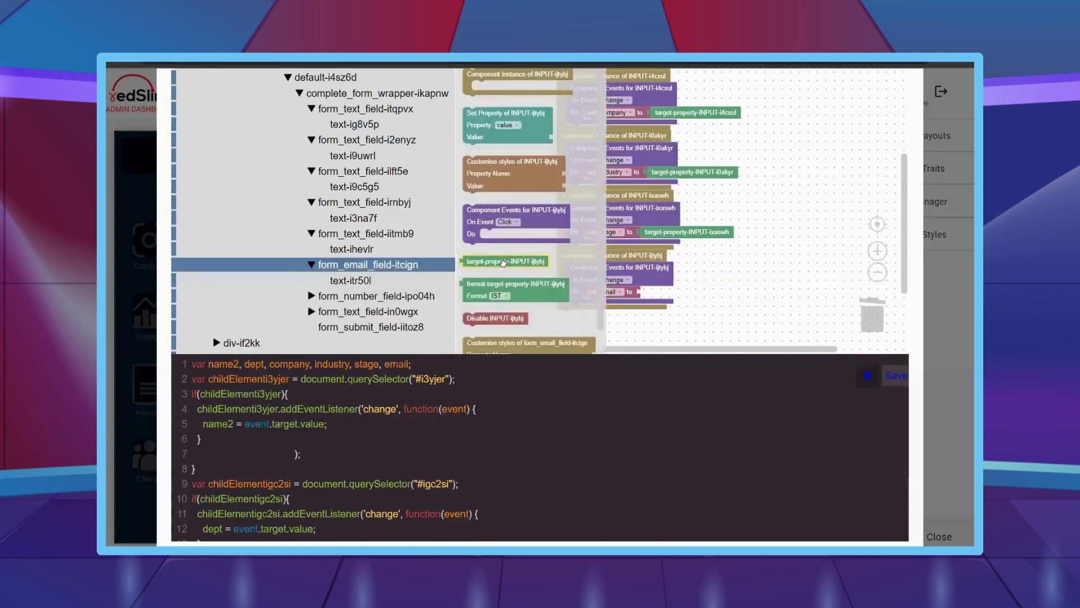
left_click_drag(528, 262, 678, 295)
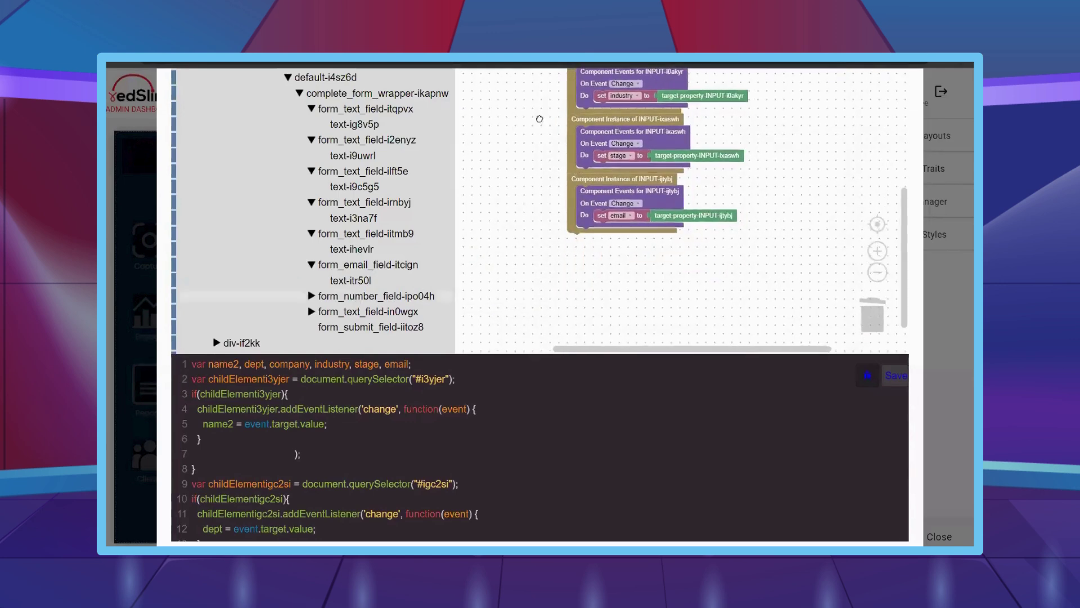
- Add a Change handler for number input INPUT-ivbxol that stores its value in contact
left_click(365, 297)
left_click_drag(506, 74, 611, 239)
left_click(365, 296)
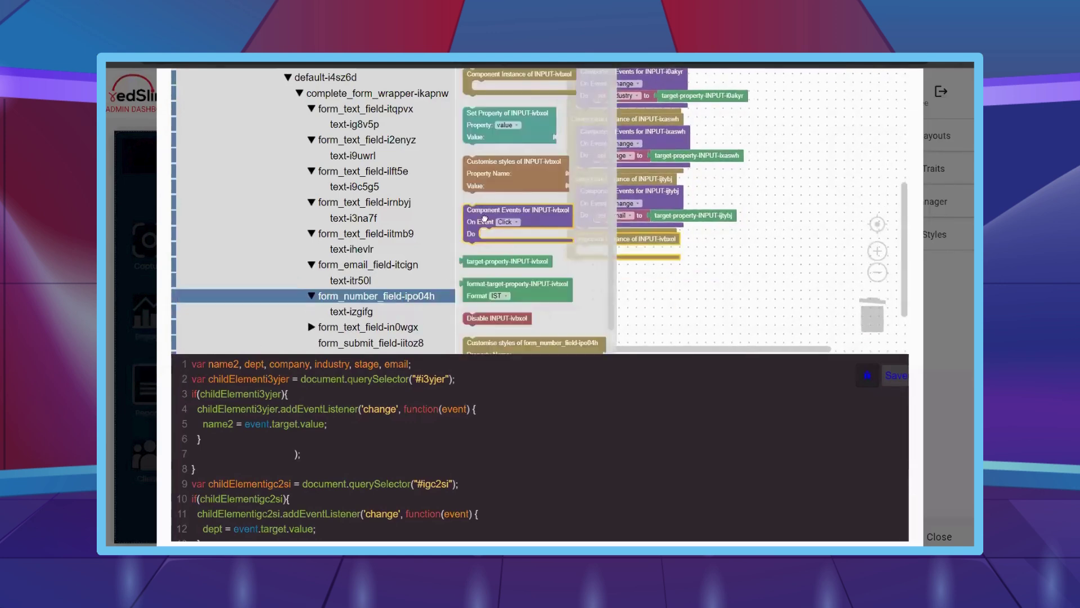
left_click_drag(510, 228, 618, 277)
left_click(623, 269)
left_click(622, 304)
right_click(605, 217)
left_click(625, 229)
left_click(618, 277)
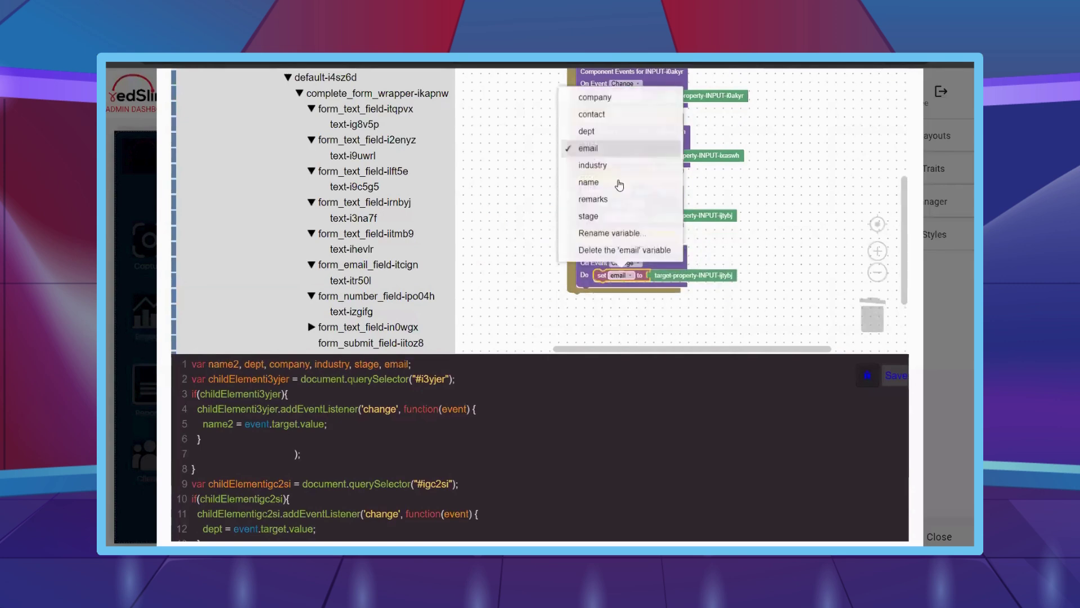
left_click(613, 112)
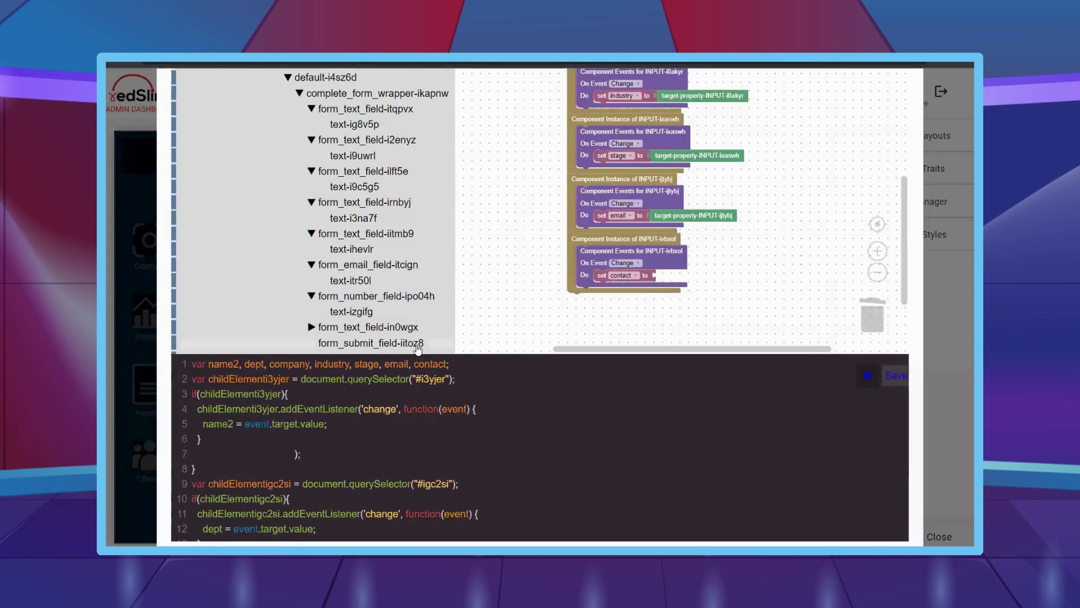
left_click(366, 327)
left_click_drag(506, 74, 611, 299)
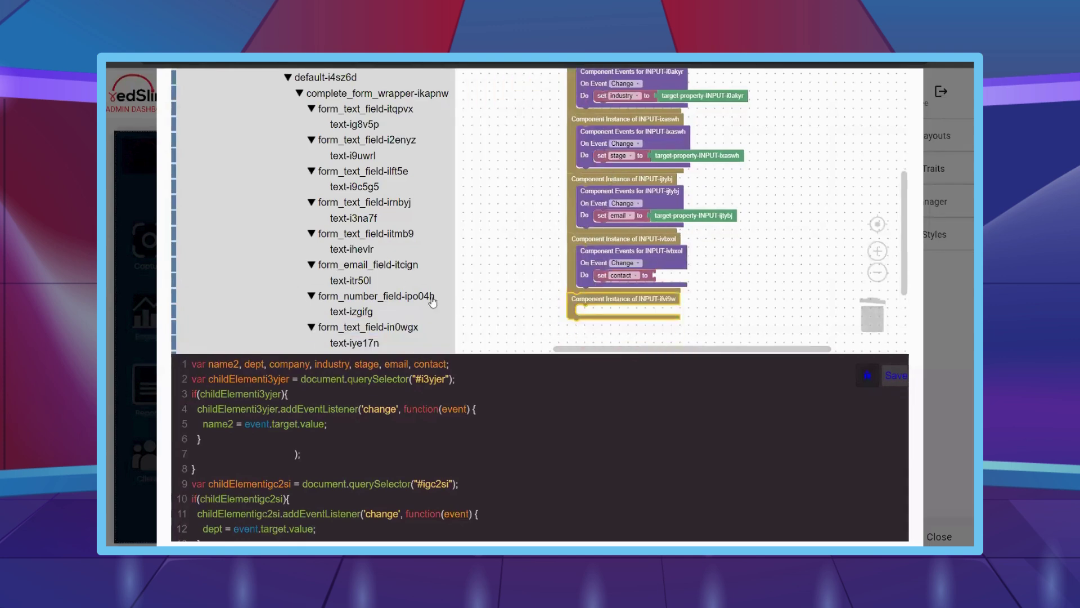
left_click(383, 298)
left_click_drag(535, 261, 731, 271)
- Add a Change handler for INPUT-ifvl9w that stores its value in remarks
scroll(730, 271, "down", 2)
left_click(366, 327)
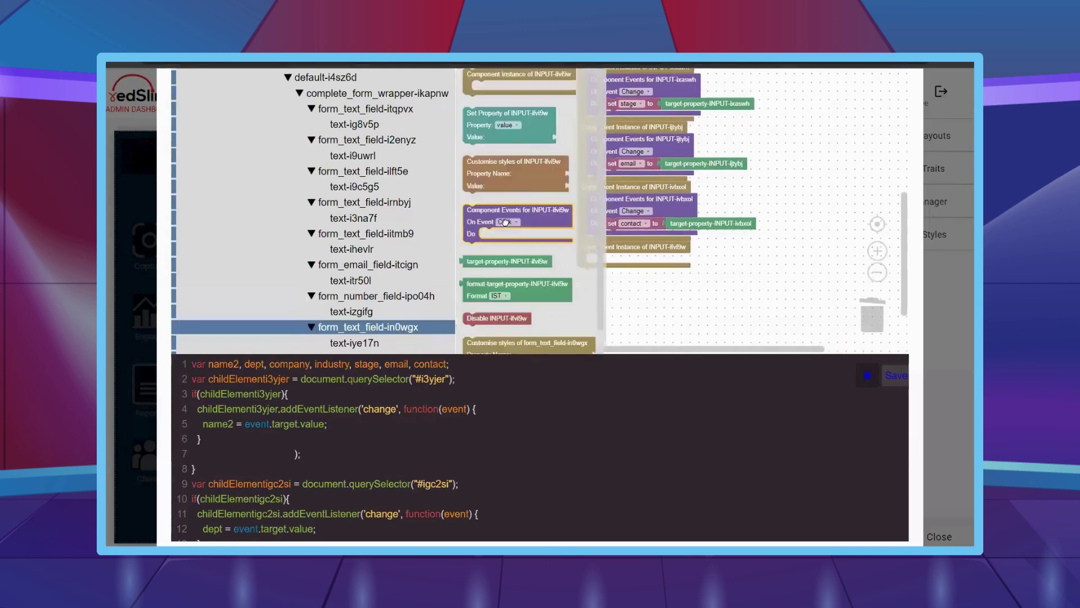
left_click_drag(478, 211, 611, 256)
left_click(630, 270)
left_click(626, 308)
right_click(600, 206)
left_click(619, 211)
left_click(611, 254)
left_click(633, 177)
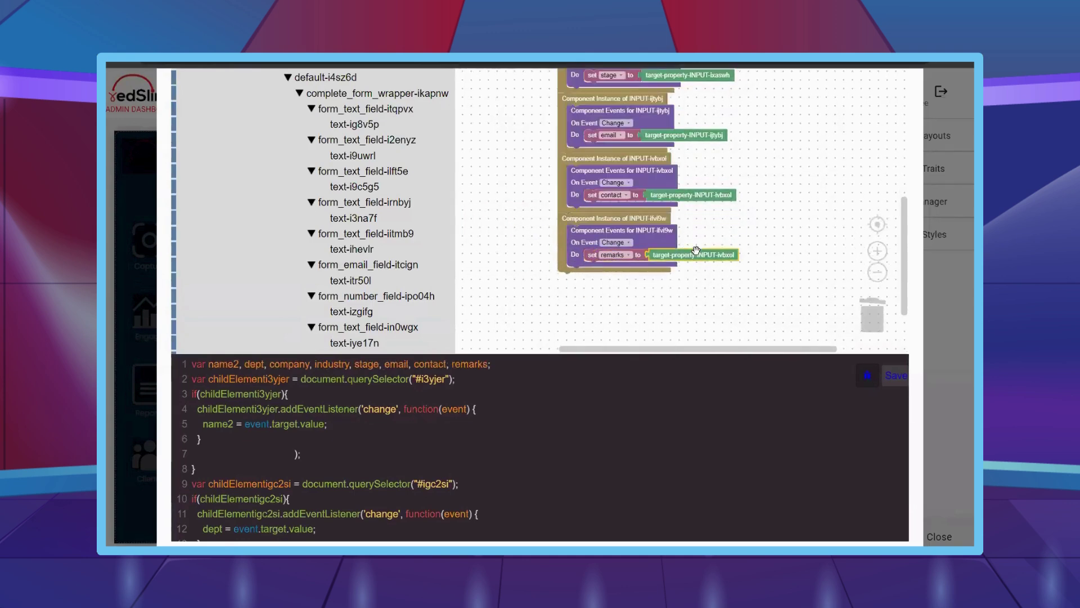
left_click(419, 328)
left_click_drag(501, 262, 695, 258)
- Add the submit button's instance block with its click events block
scroll(396, 307, "down", 3)
left_click(371, 265)
left_click_drag(506, 84, 598, 312)
left_click(371, 265)
left_click_drag(487, 182, 661, 304)
scroll(661, 304, "down", 2)
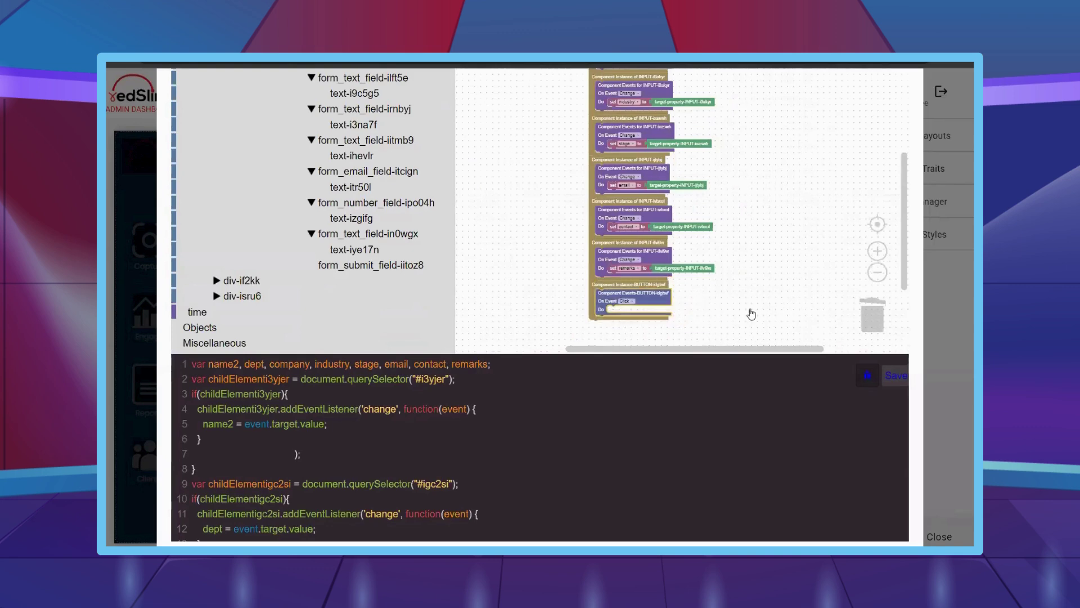
- Paste the copied API-call stack, drop the array-iteration blocks, and attach it to BUTTON-idgbvf's Click event
scroll(687, 280, "down", 3)
key("ctrl+v")
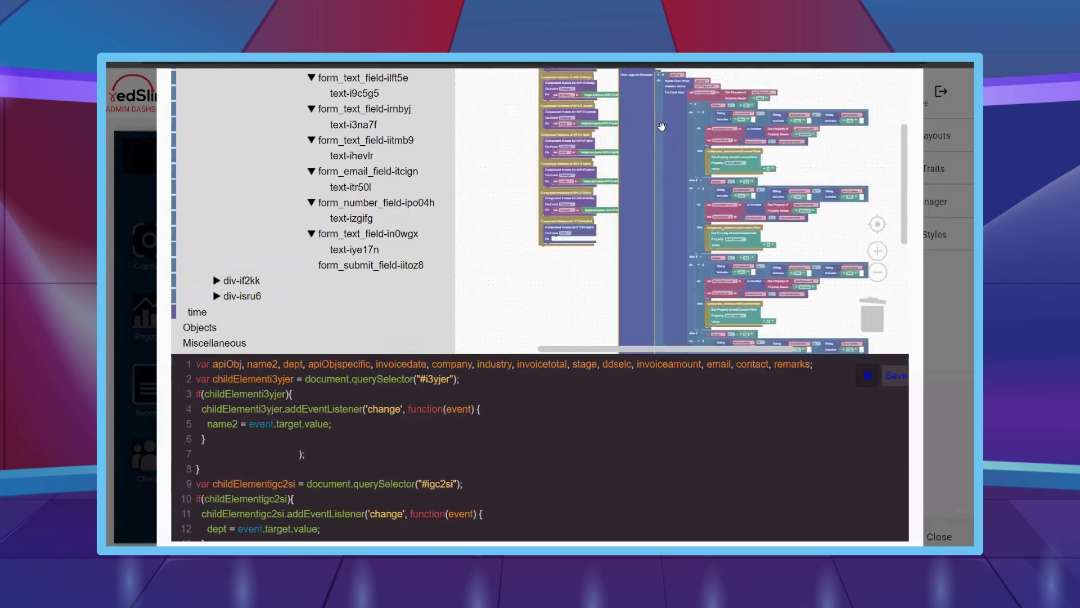
key("Delete")
left_click_drag(641, 113, 292, 253)
scroll(687, 313, "up", 5)
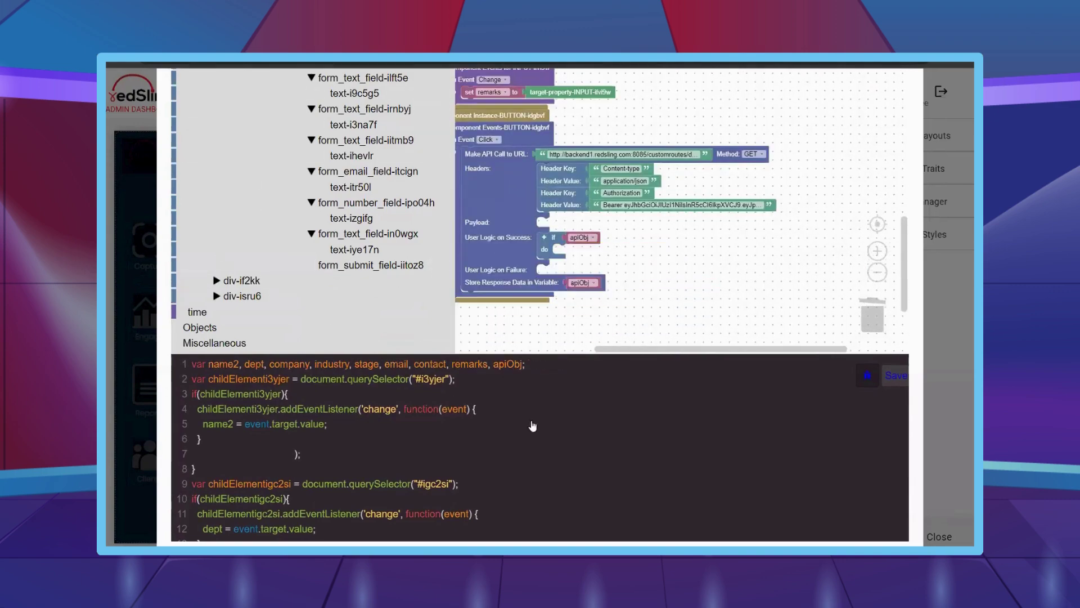
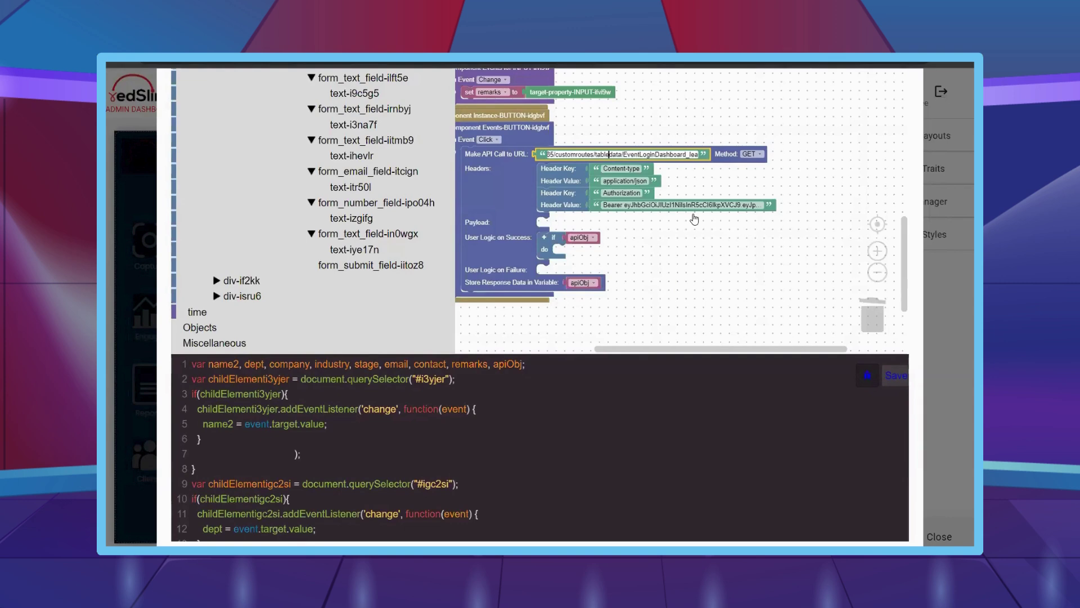
- Switch the button's API call request method to POST
left_click(751, 154)
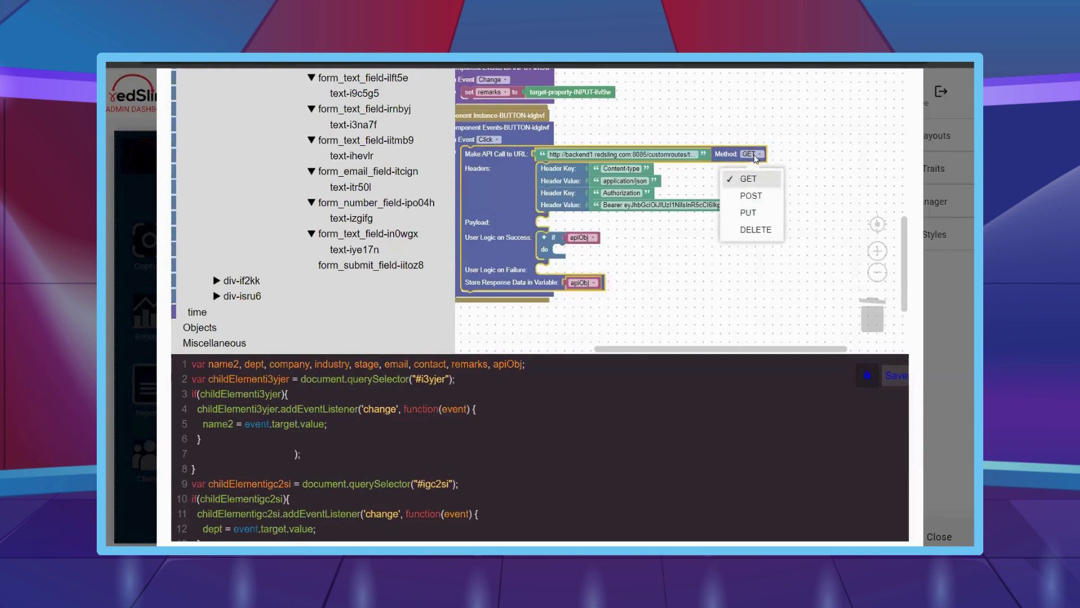
left_click(751, 198)
scroll(380, 240, "up", 10)
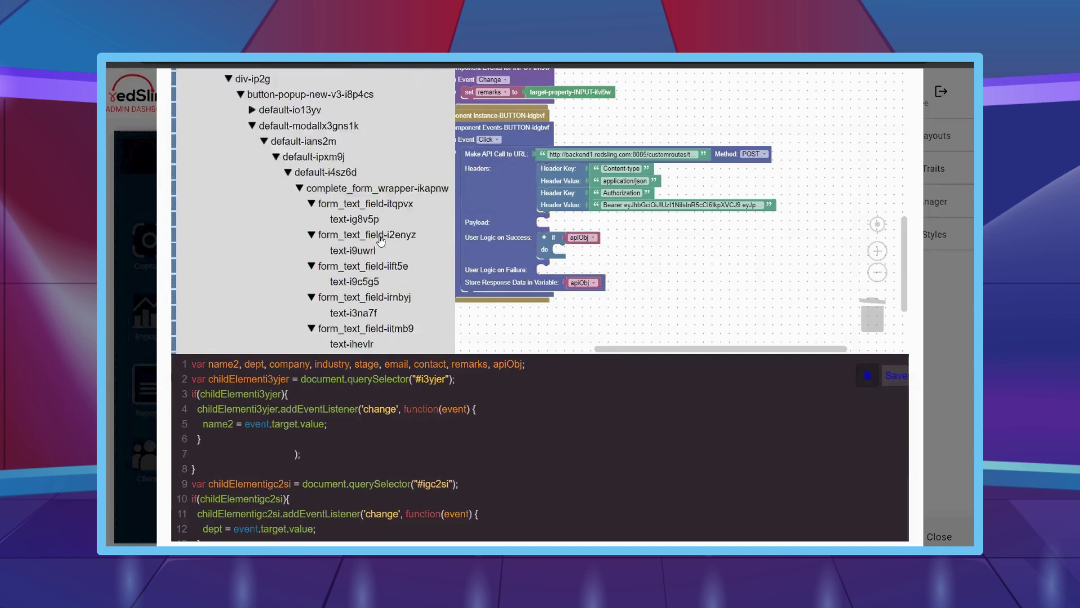
- Add a Payload block from async_calls and plug a duplicated text block in as its to_insert key
left_click(241, 187)
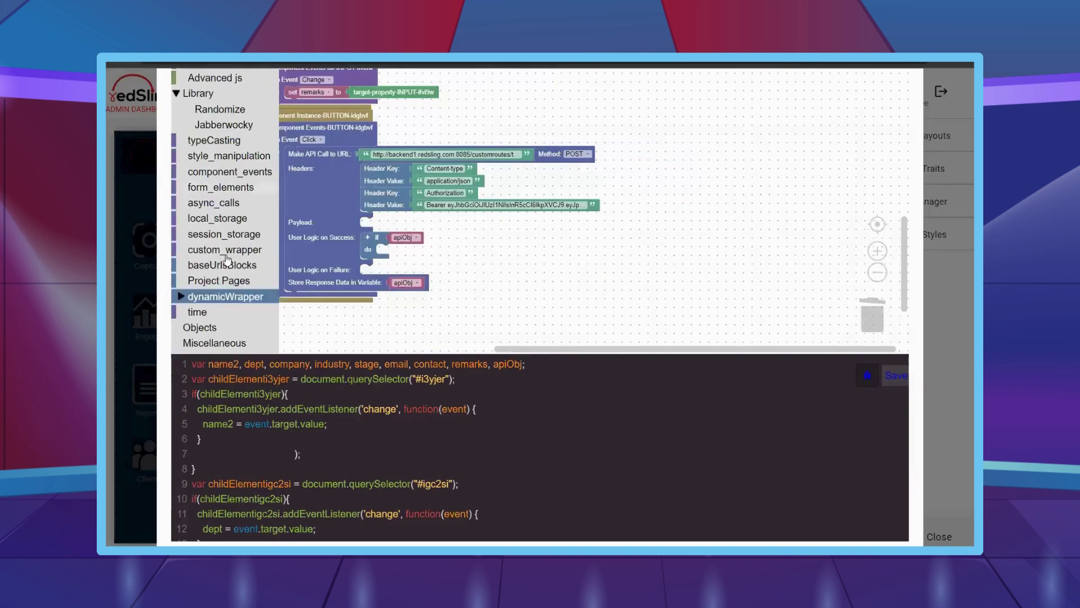
left_click(218, 208)
scroll(354, 225, "down", 3)
left_click_drag(315, 303, 371, 225)
right_click(467, 193)
left_click(506, 205)
left_click_drag(478, 206, 456, 225)
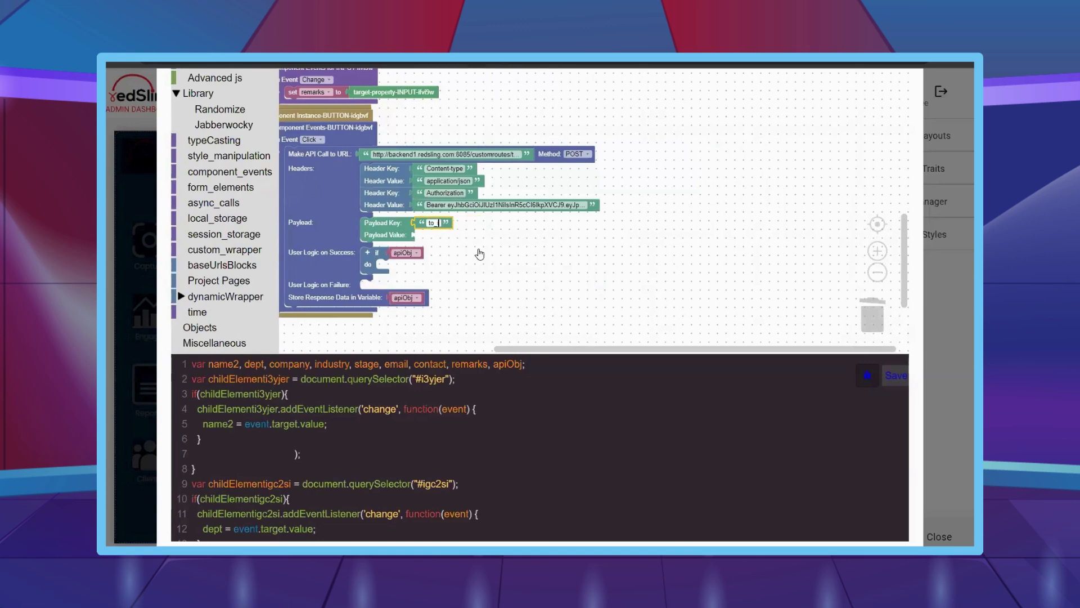
- Use a Create Object with Key-Value Pairs V2 block with 8 pairs as the payload value
left_click(200, 328)
left_click_drag(385, 140, 508, 272)
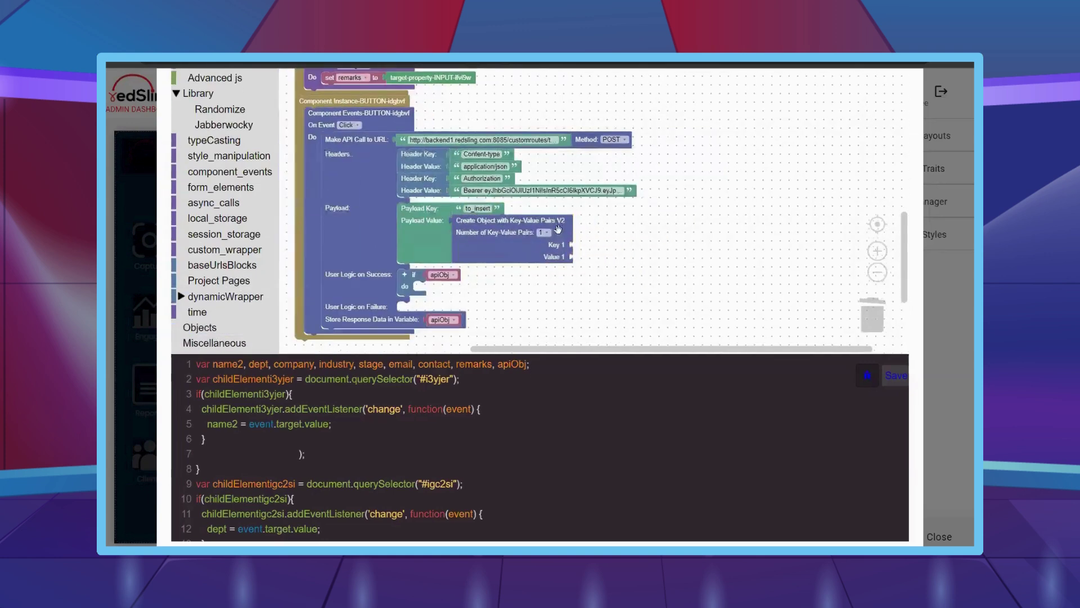
left_click_drag(593, 275, 630, 259)
left_click(543, 230)
left_click_drag(636, 287, 617, 241)
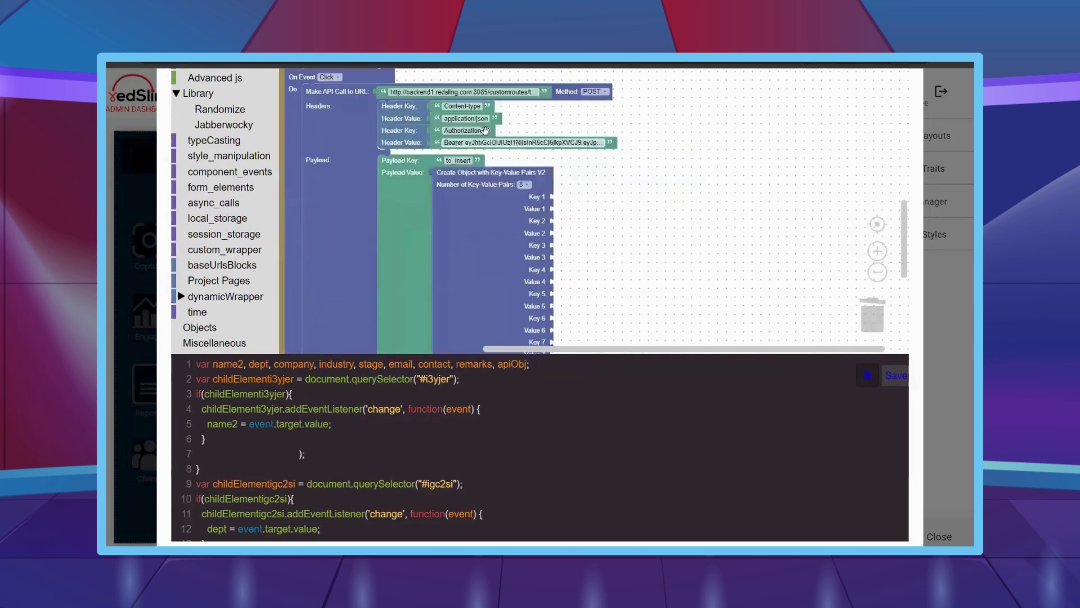
- Fill Key 1 with 'name' and Key 2 with 'department' using duplicated text blocks
right_click(484, 131)
left_click(504, 139)
left_click_drag(494, 178, 598, 200)
scroll(598, 200, "up", 2)
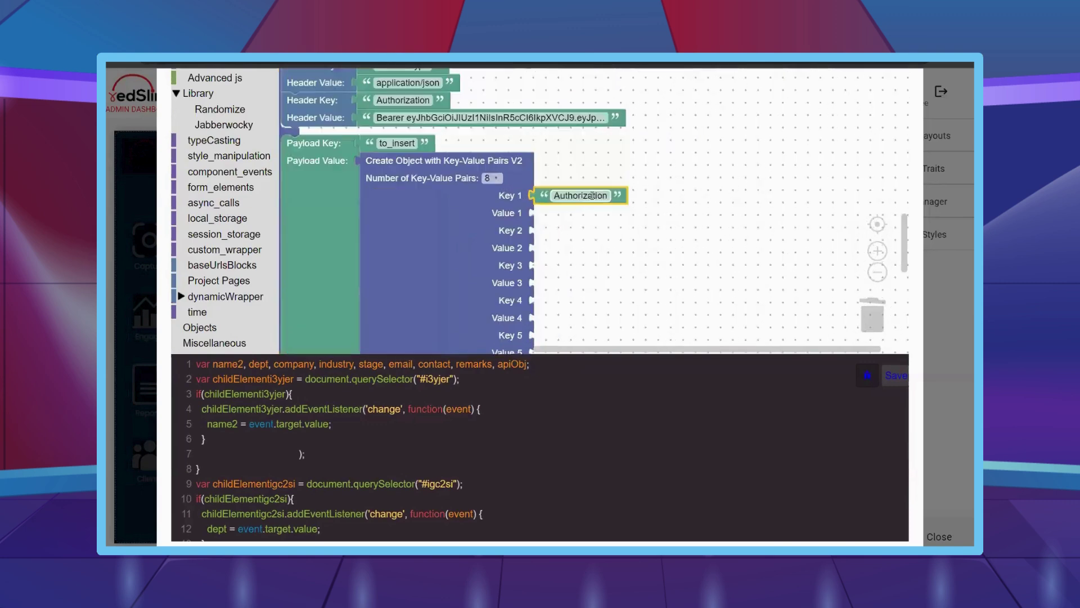
left_click(598, 197)
type("name")
left_click(608, 244)
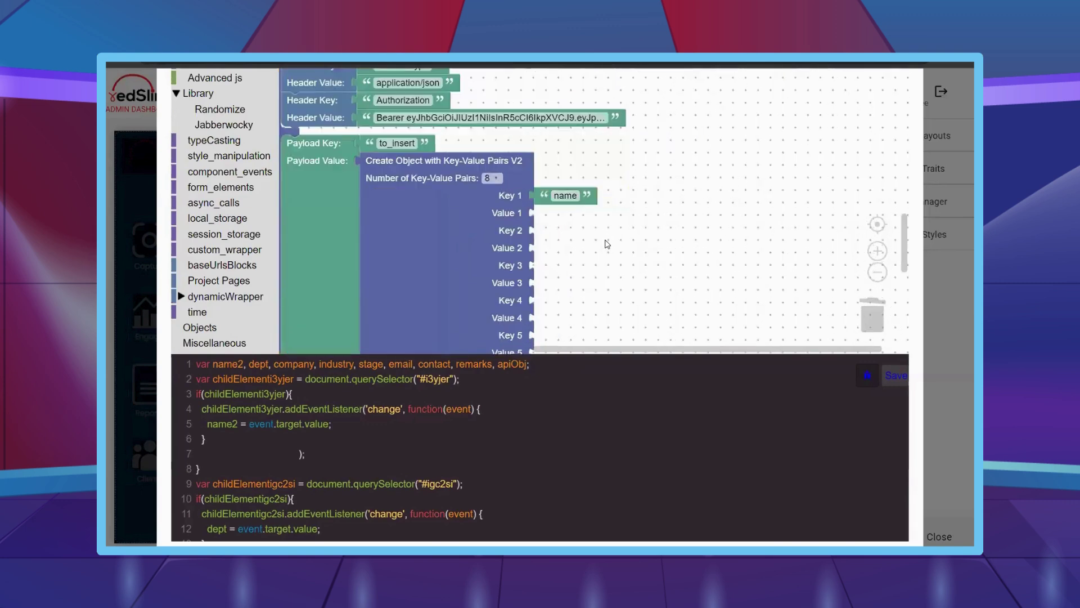
right_click(586, 209)
left_click(607, 214)
left_click_drag(574, 243, 566, 231)
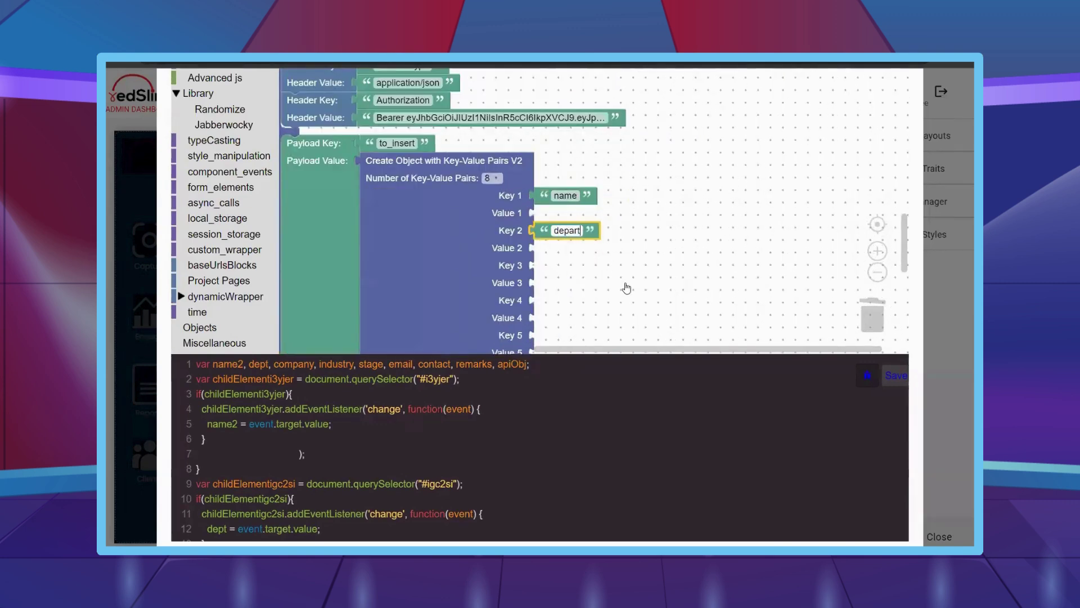
- Fill Key 3 with 'company' and Key 4 with 'industry'
right_click(609, 231)
left_click(621, 233)
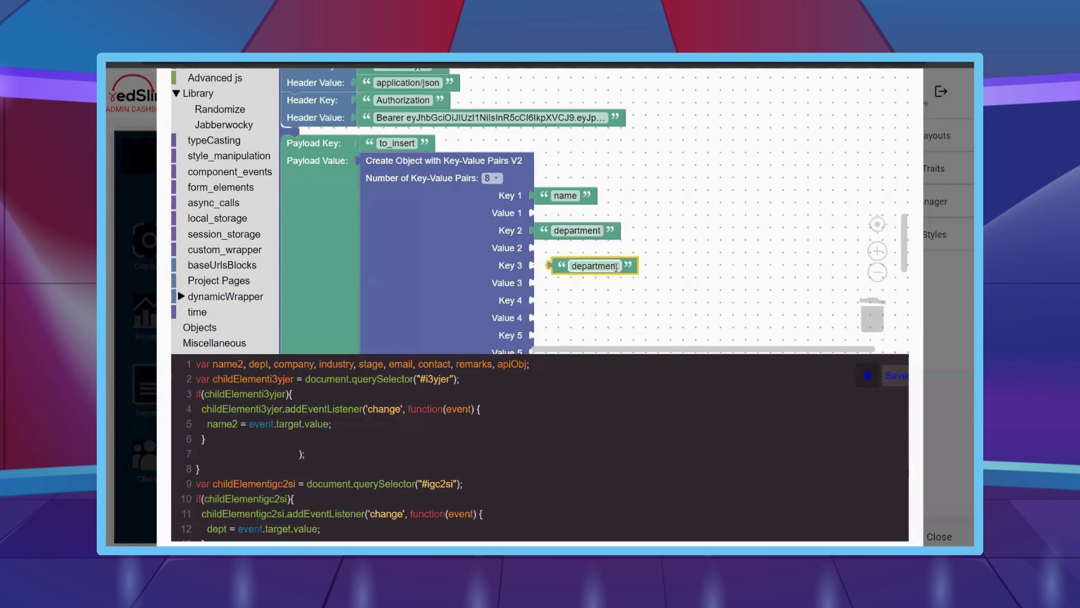
left_click_drag(563, 265, 542, 266)
left_click(577, 265)
type("cm")
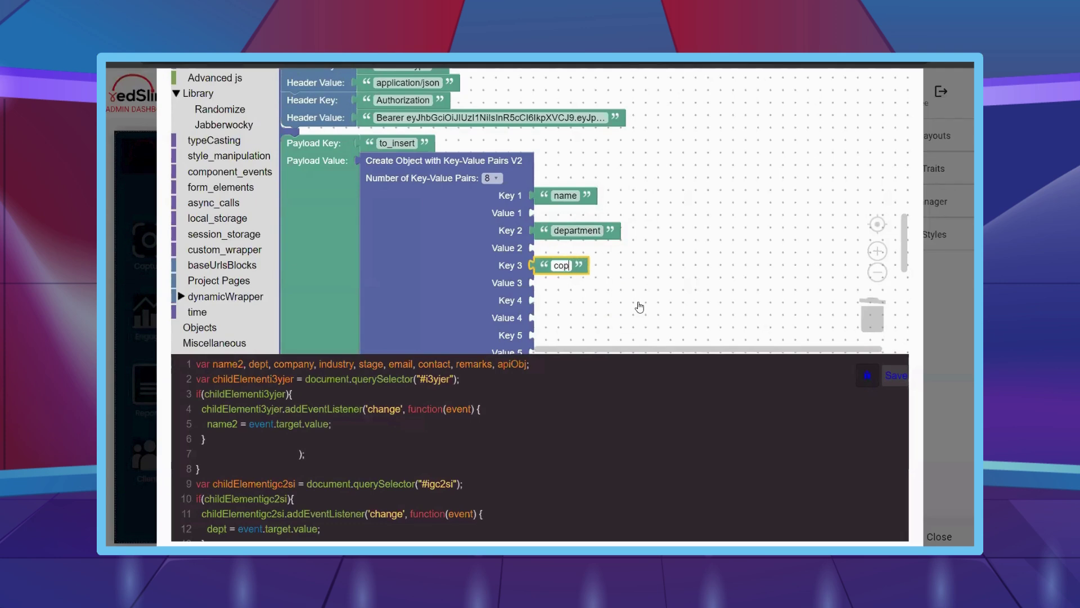
left_click(640, 306)
right_click(600, 266)
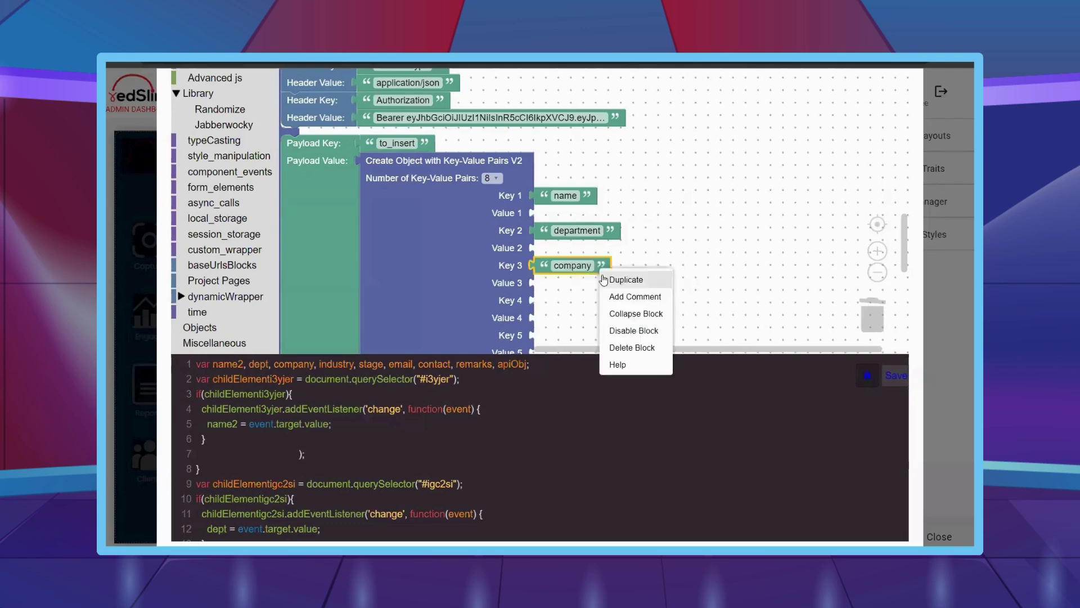
left_click(616, 271)
left_click_drag(564, 301, 542, 301)
left_click(573, 300)
type("industry")
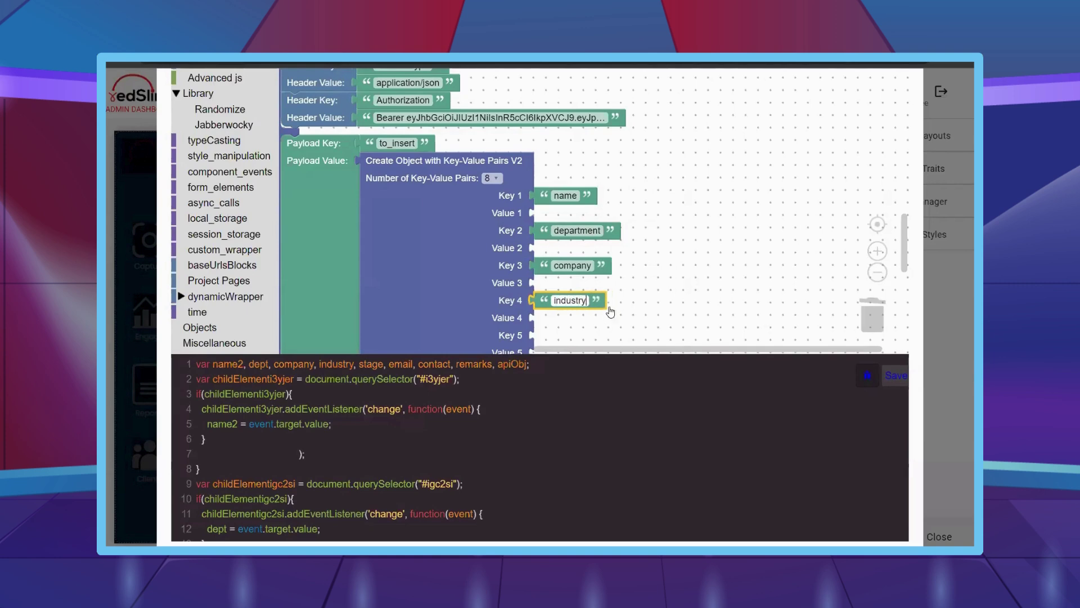
key("Return")
- Fill Key 5 with 'stage' and Key 6 with 'email'
scroll(680, 210, "down", 5)
key("ctrl+c")
key("ctrl+v")
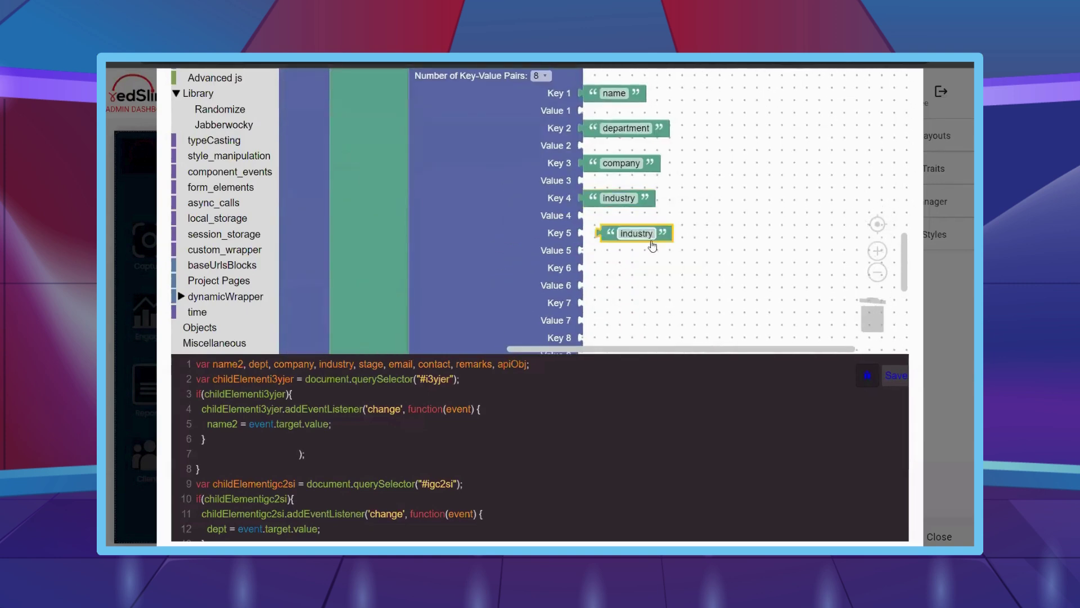
left_click_drag(651, 244, 626, 238)
left_click(619, 234)
type("stage")
key("Return")
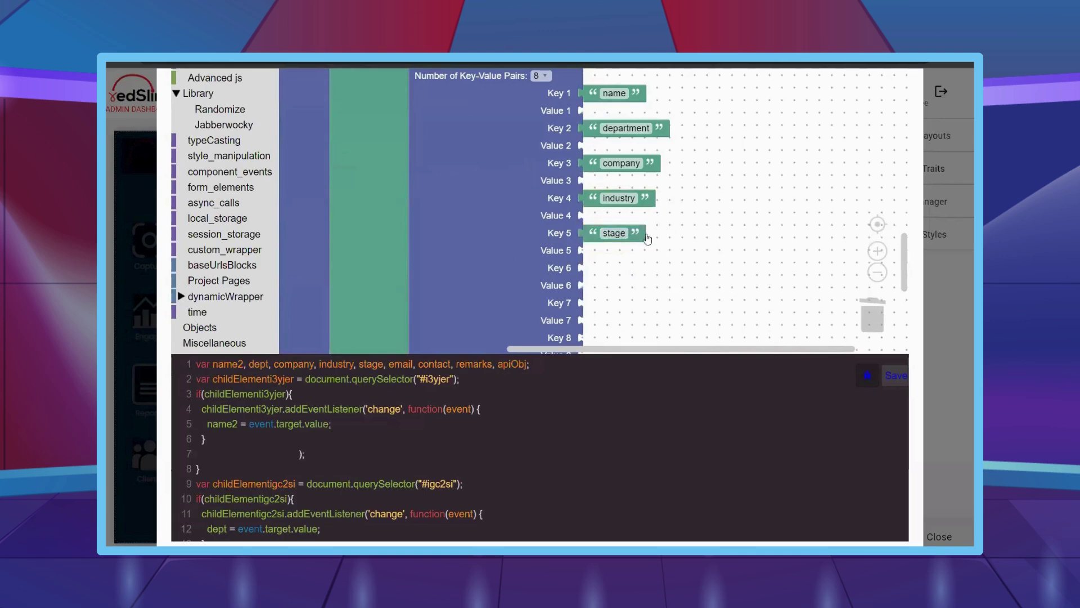
right_click(641, 236)
left_click(665, 238)
left_click_drag(624, 267, 607, 268)
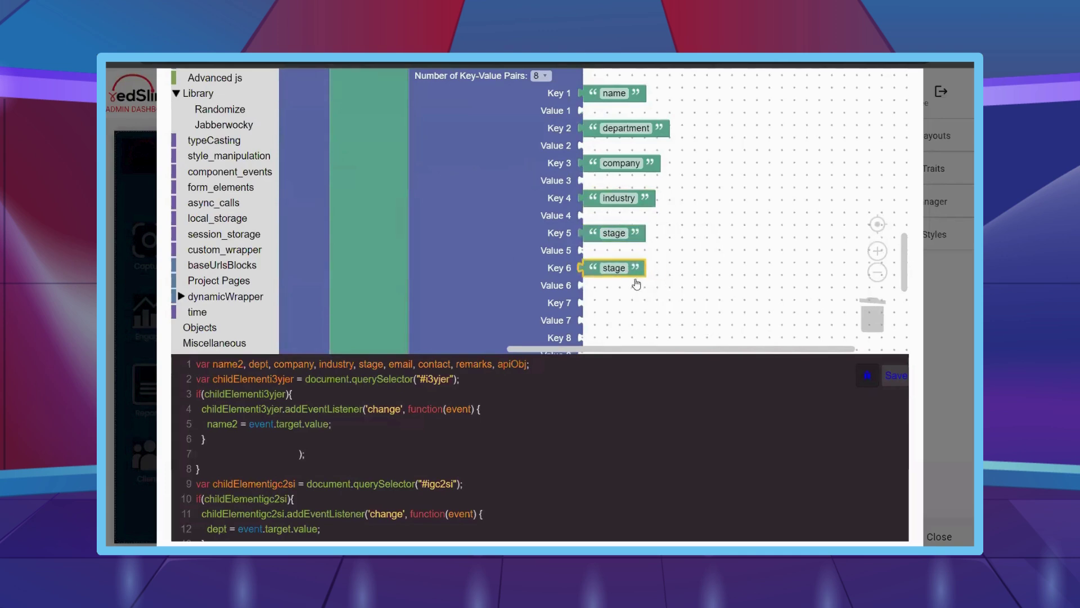
key("Return")
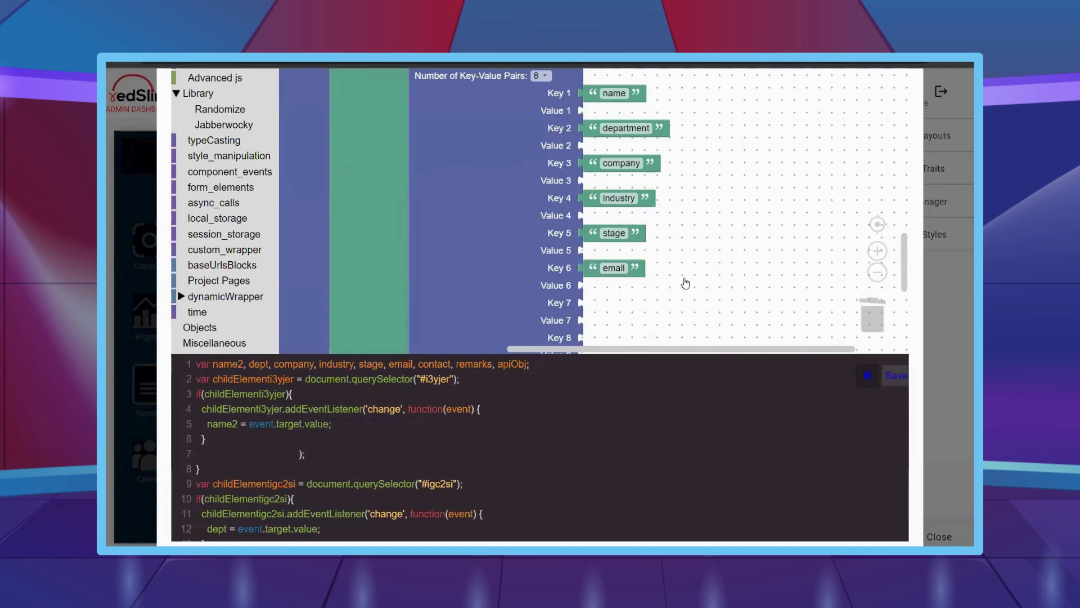
- Fill Key 7 with 'contactnum' and Key 8 with 'remarks'
scroll(684, 282, "down", 3)
key("ctrl+c")
key("ctrl+v")
left_click_drag(652, 256, 636, 252)
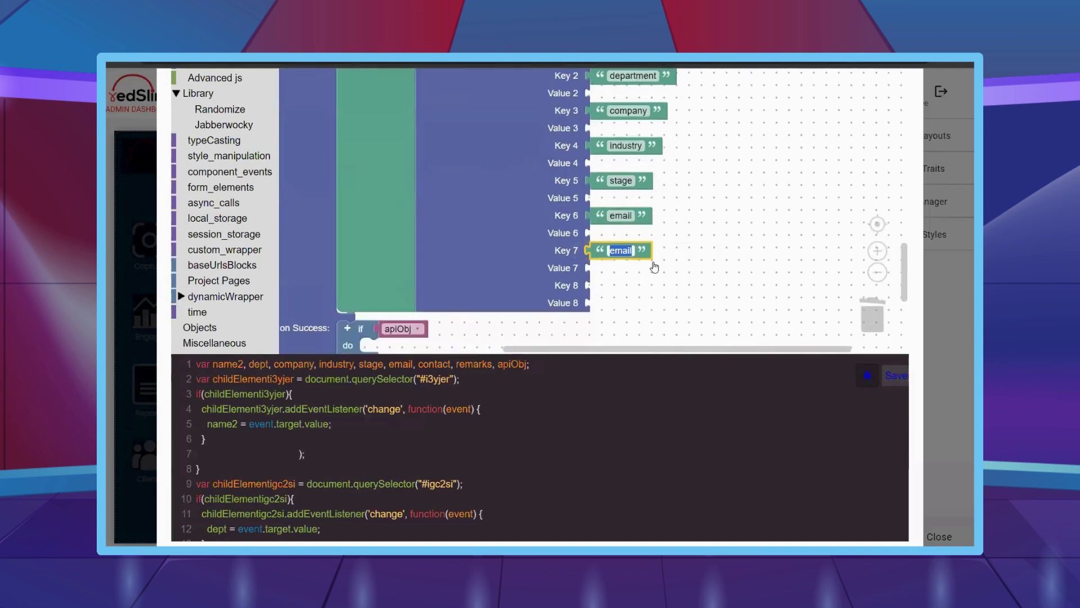
type("contactn")
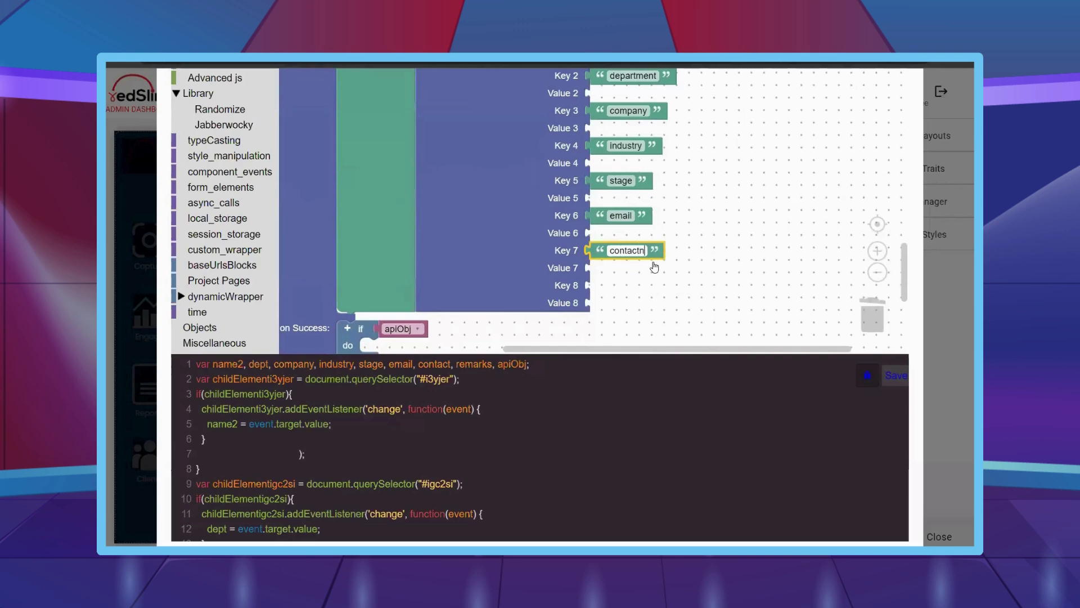
type("um")
key("Return")
right_click(662, 261)
left_click(678, 273)
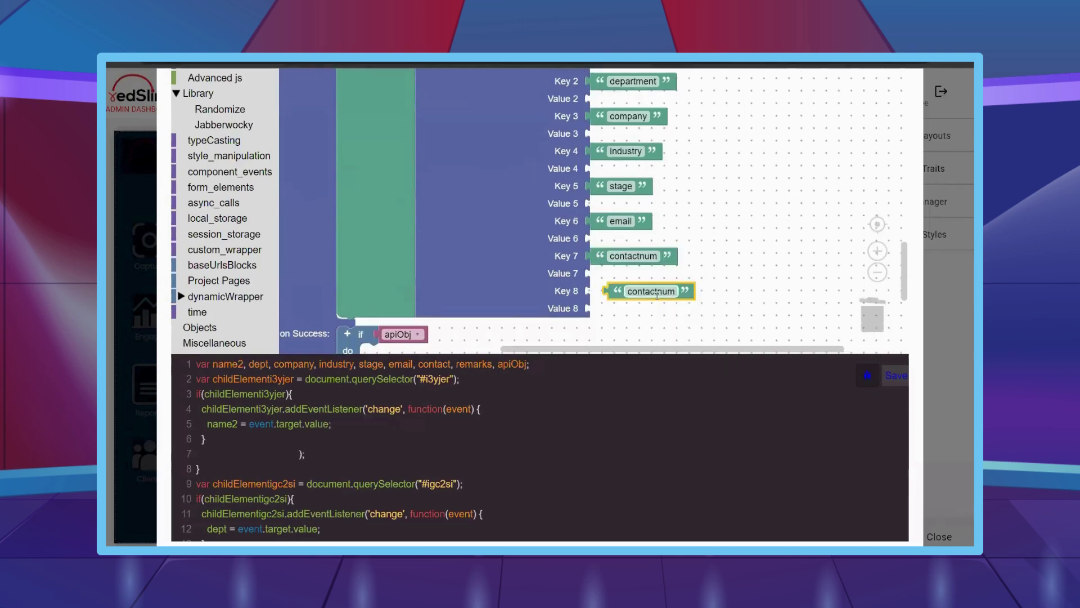
left_click_drag(675, 292, 643, 292)
left_click(633, 290)
type("remarks")
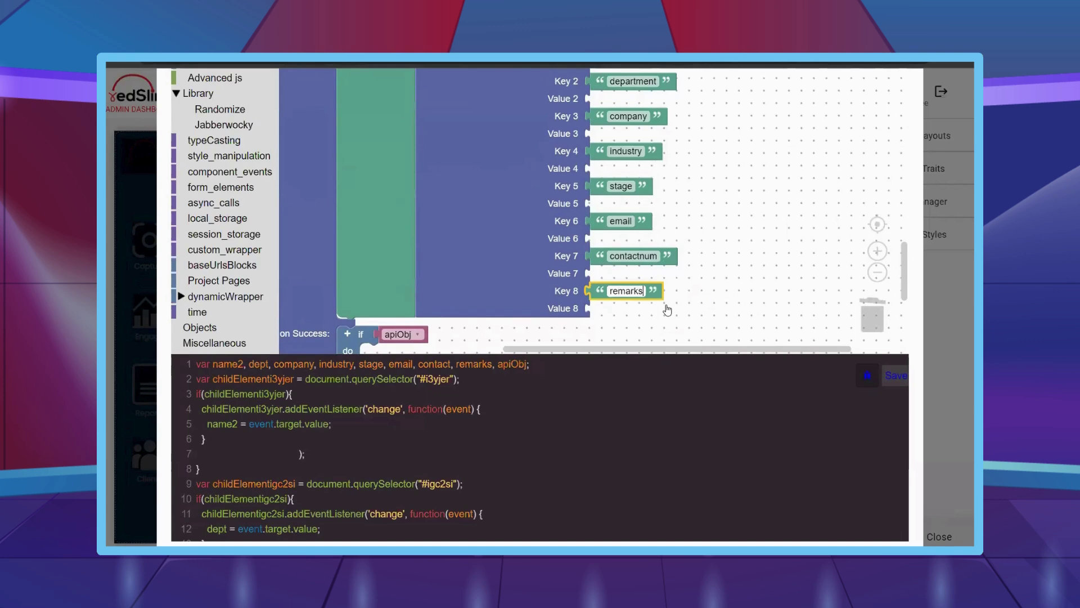
scroll(675, 307, "down", 3)
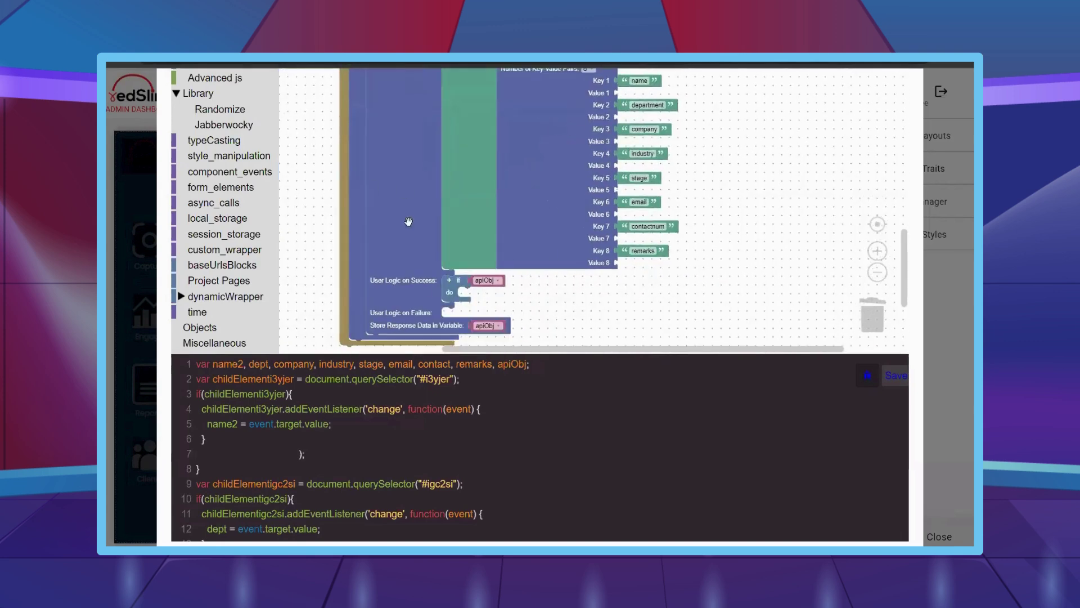
- Plug a copied variable block into Value 1 and set it to the name variable
right_click(493, 284)
left_click(507, 294)
left_click_drag(486, 309, 695, 104)
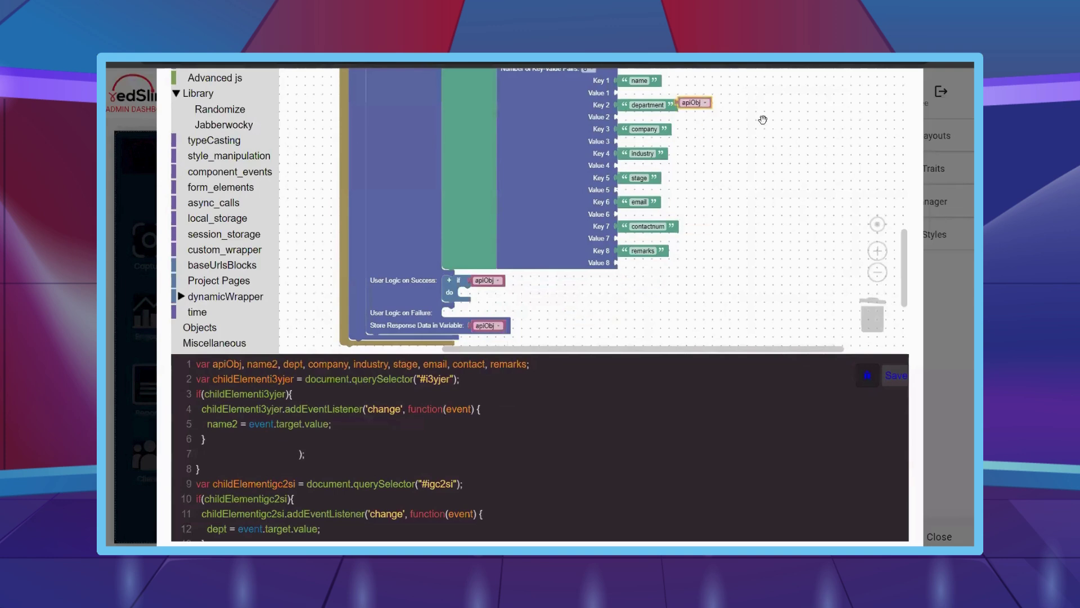
left_click_drag(720, 172, 710, 216)
left_click_drag(692, 157, 634, 147)
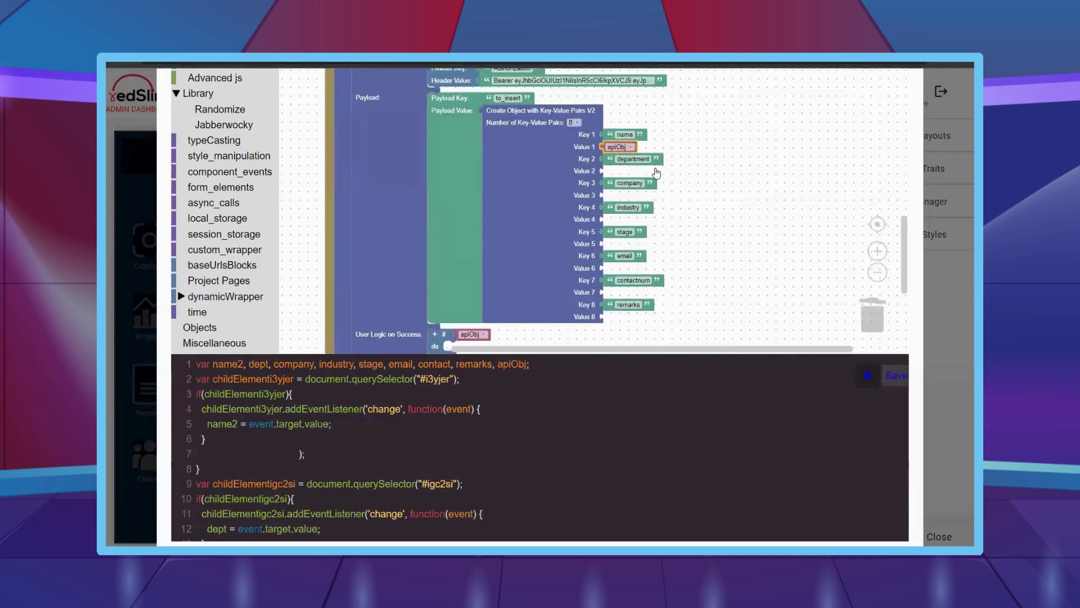
left_click(608, 147)
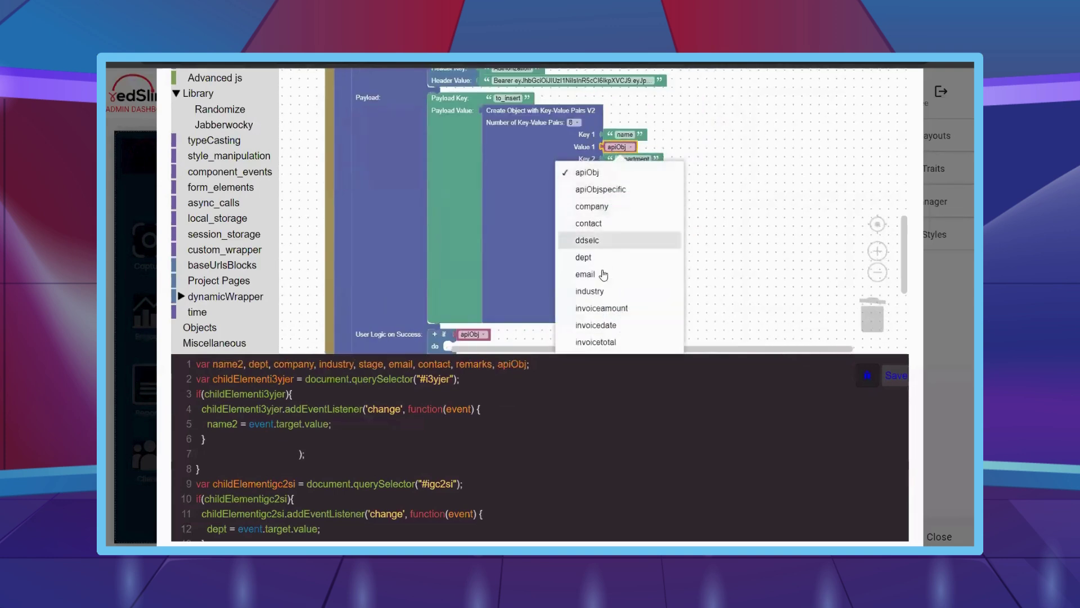
scroll(607, 292, "down", 2)
left_click(585, 297)
- Set Value 2 to the dept variable and Value 3 to company
right_click(616, 147)
left_click(631, 155)
left_click_drag(633, 159, 631, 198)
left_click(621, 176)
left_click(588, 196)
right_click(616, 171)
left_click(631, 176)
left_click(632, 198)
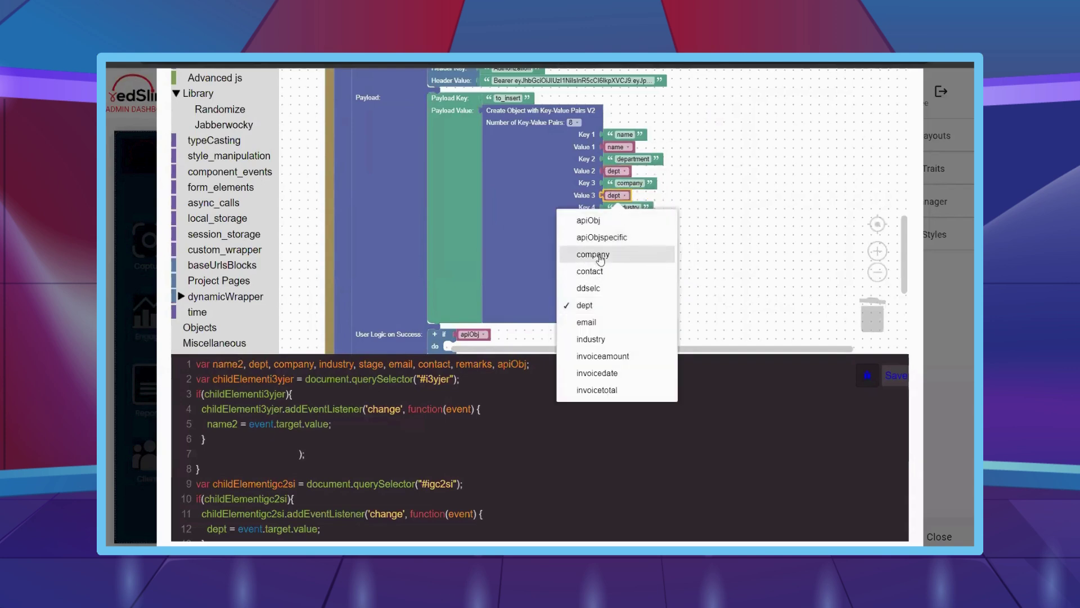
left_click(600, 255)
- Set Value 4 to the industry variable and Value 5 to stage
right_click(632, 197)
left_click(649, 203)
left_click_drag(649, 207, 621, 246)
left_click(631, 221)
left_click(601, 363)
right_click(621, 220)
left_click(634, 228)
left_click(621, 245)
scroll(613, 217, "down", 2)
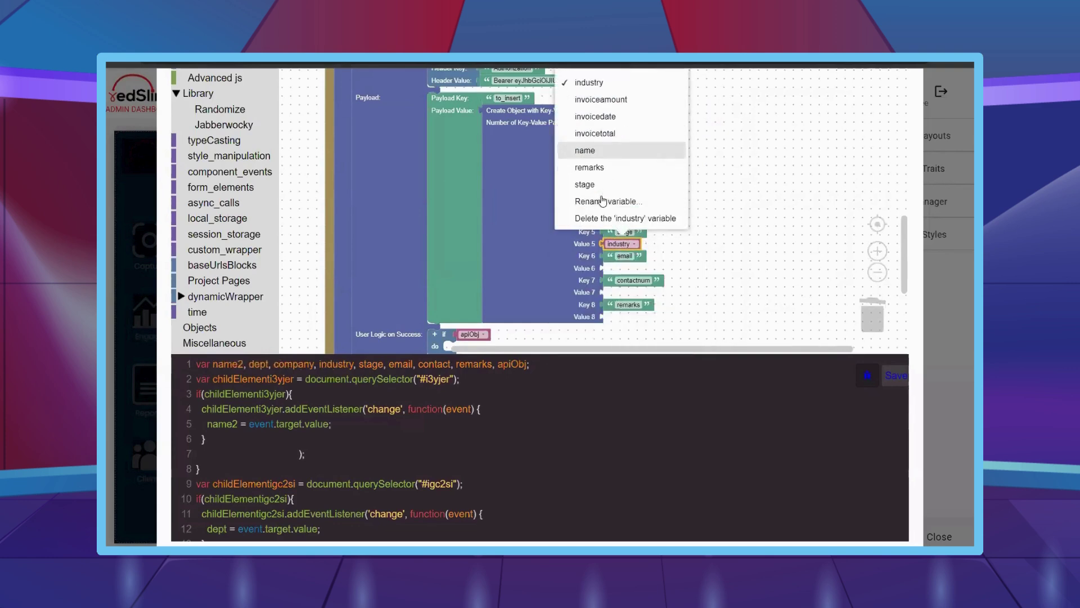
left_click(639, 181)
- Set Value 6 to the email variable and Value 7 to contact
right_click(619, 244)
left_click(644, 254)
left_click(626, 268)
left_click_drag(634, 260, 637, 296)
left_click(608, 186)
right_click(619, 269)
left_click(645, 275)
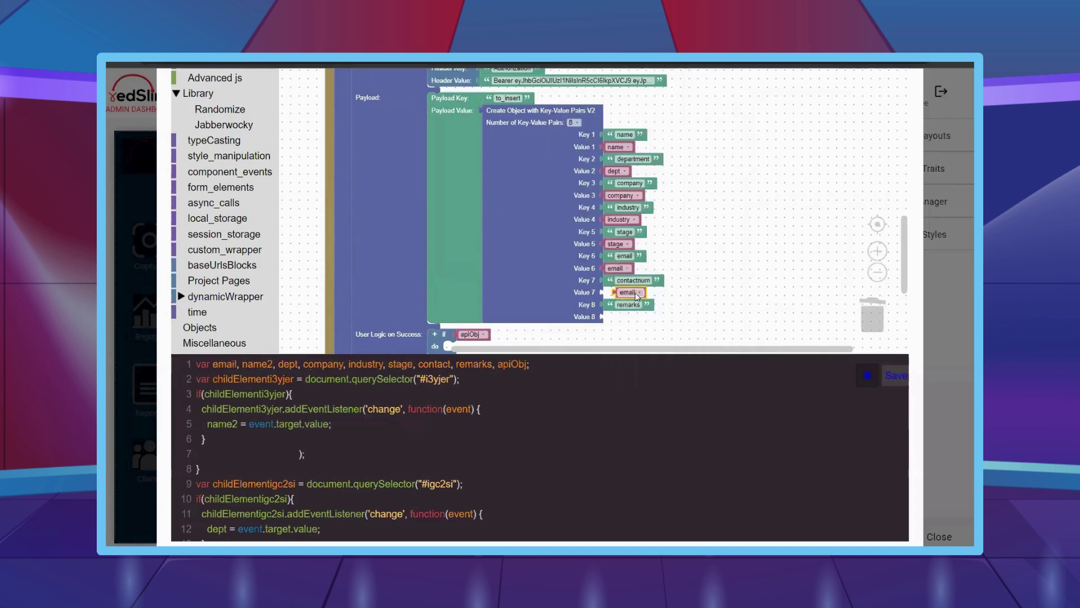
left_click(619, 292)
left_click(641, 145)
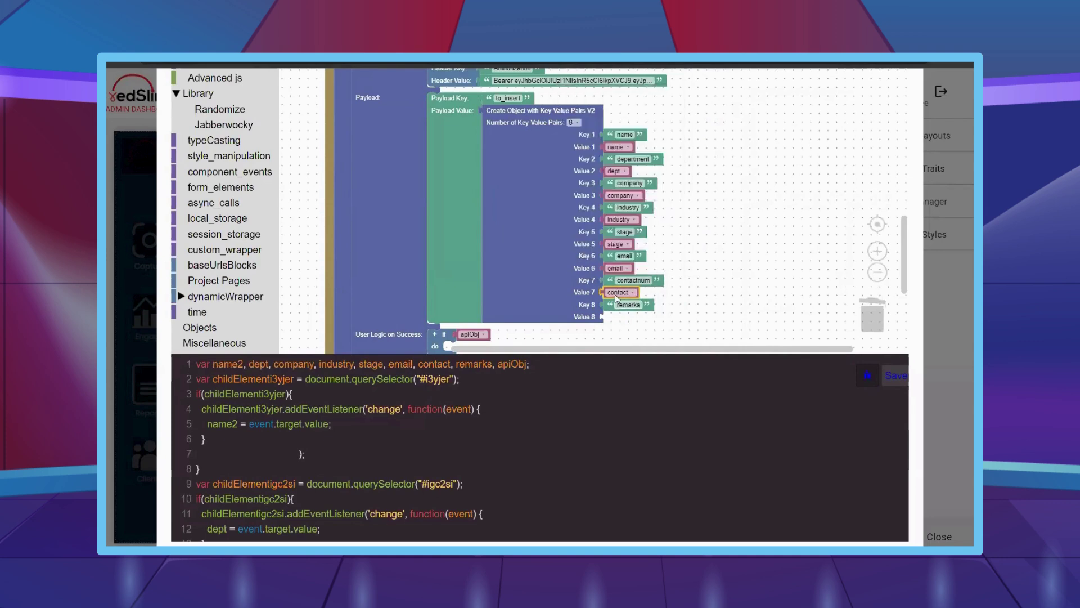
- Duplicate the contact block into Value 8 and set it to remarks
right_click(625, 296)
left_click(642, 306)
left_click_drag(634, 309, 619, 318)
left_click(631, 317)
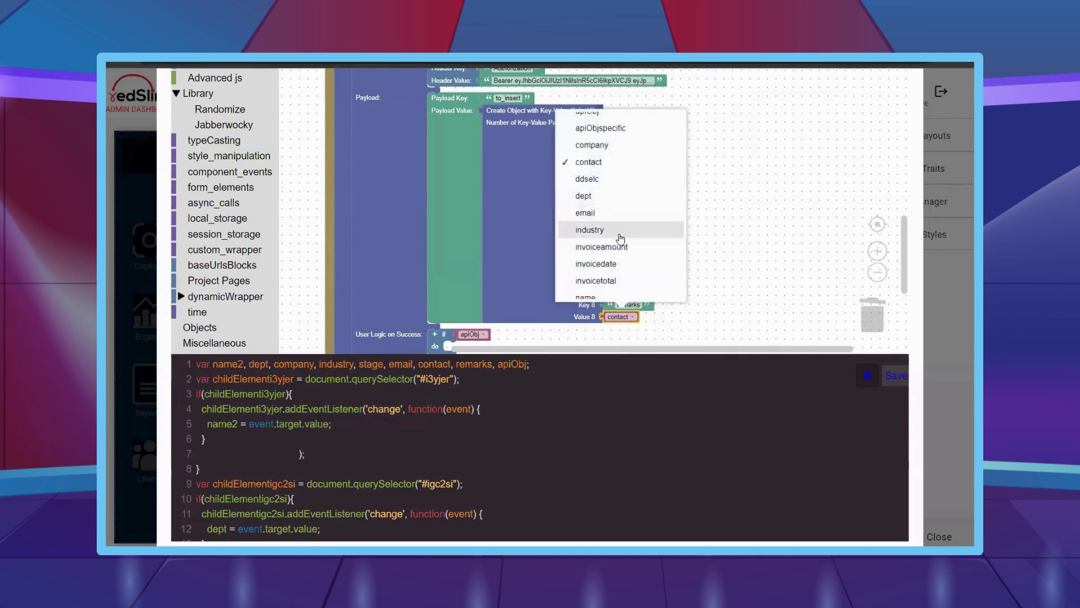
left_click(590, 239)
scroll(765, 247, "down", 2)
- Add a print block outputting 'Lead added.' to the success branch
scroll(224, 218, "up", 10)
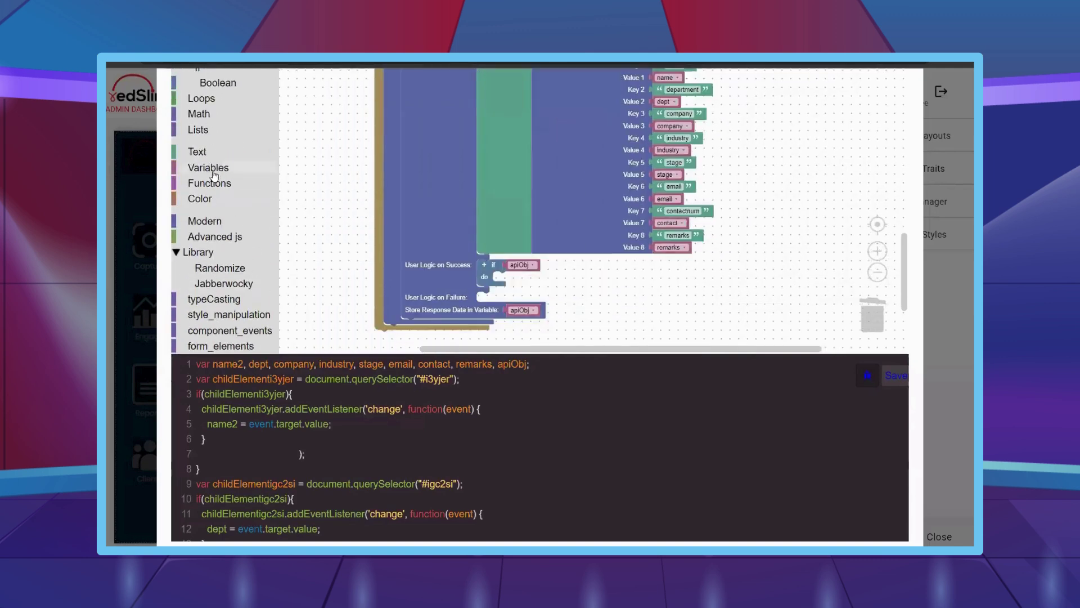
left_click(224, 218)
scroll(223, 217, "down", 1)
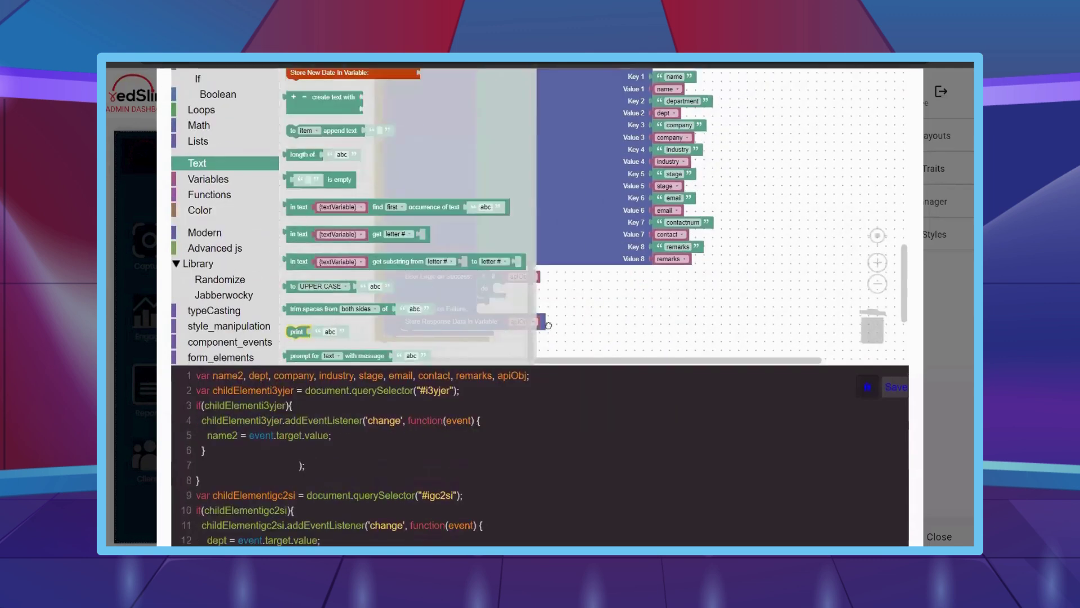
left_click_drag(548, 325, 549, 297)
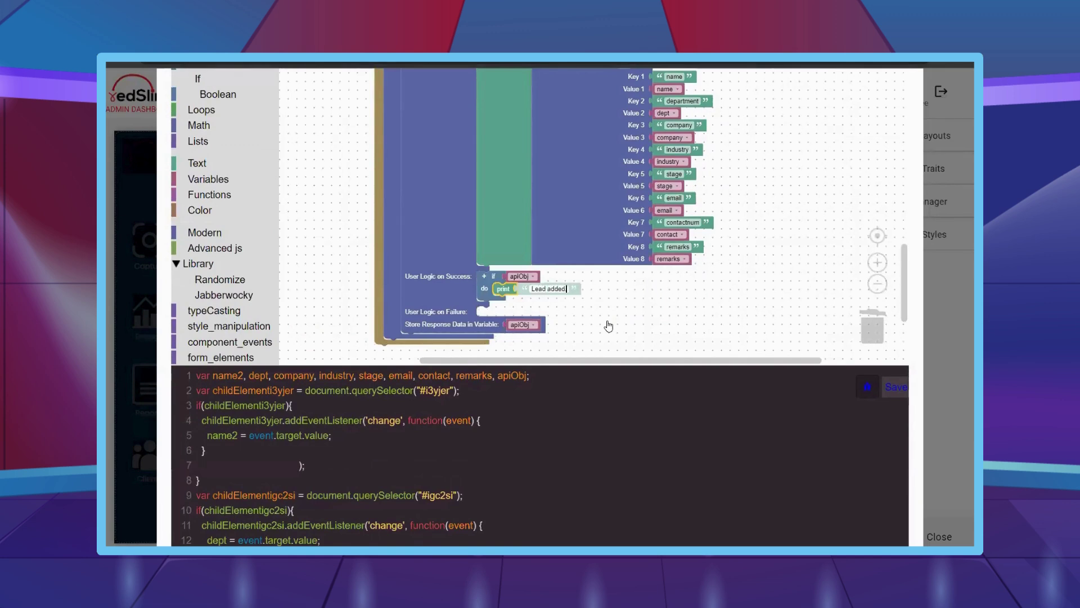
- Follow the print with the Admin Dashboard page navigation block
scroll(242, 287, "down", 3)
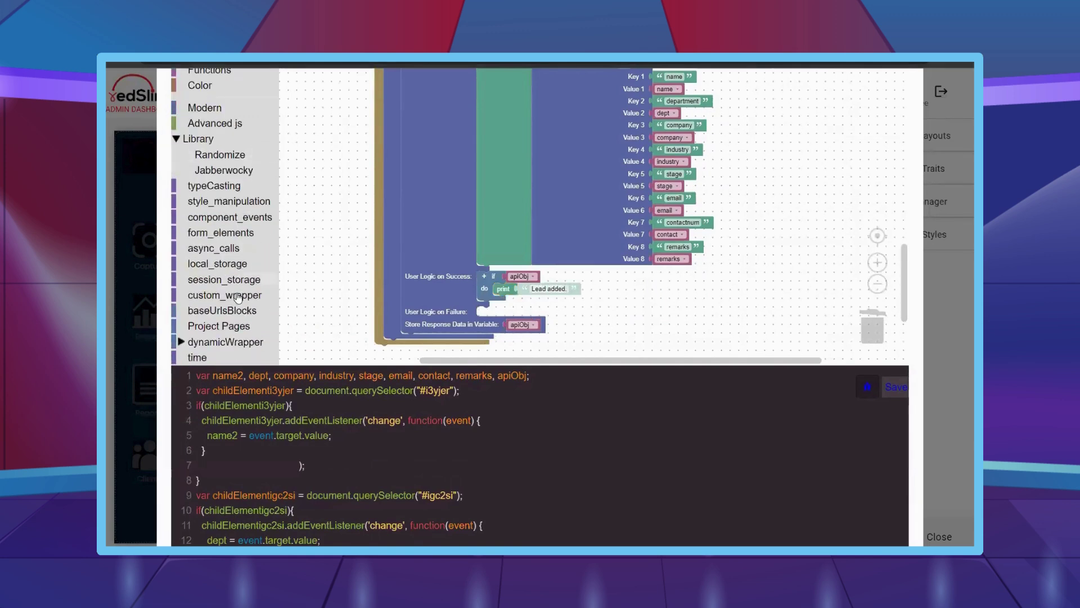
left_click(225, 325)
left_click_drag(612, 269, 619, 304)
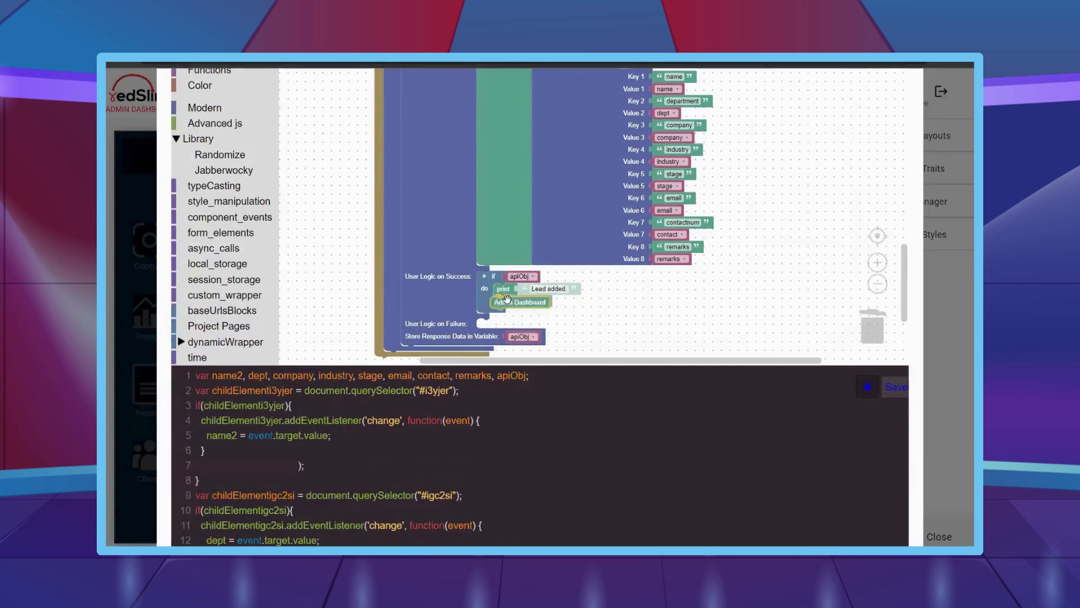
scroll(647, 264, "down", 2)
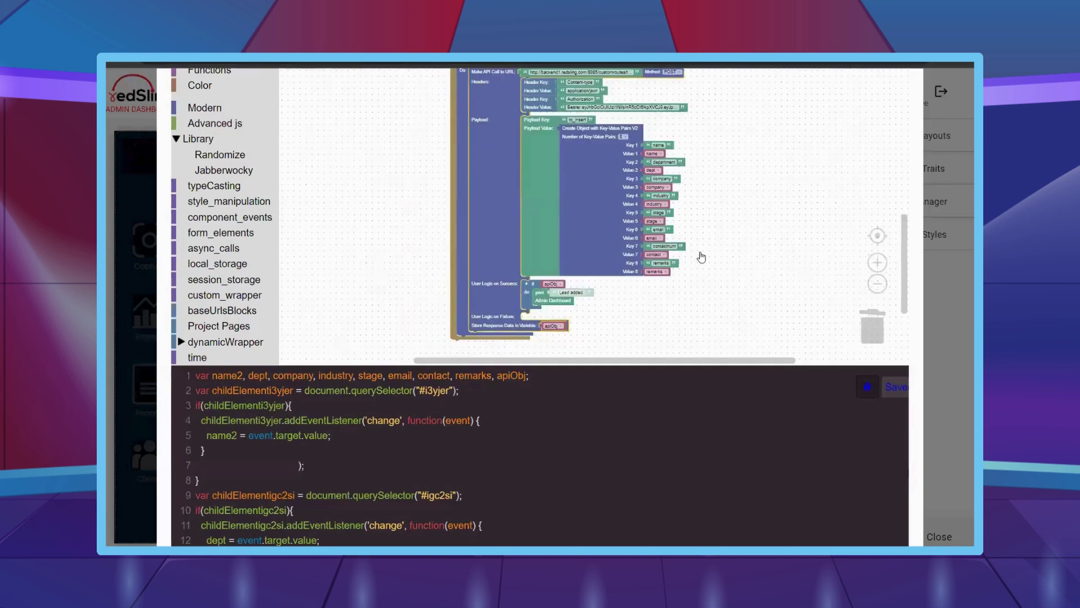
- Leave the logic editor, undo to restore the Add Contact form, and review its logic
key("Escape")
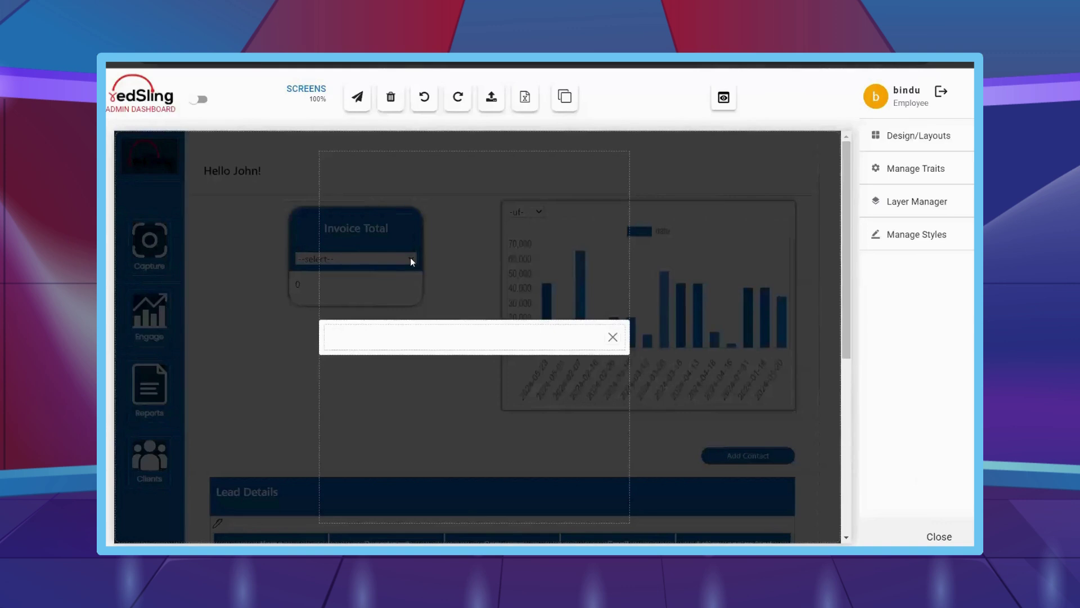
left_click(424, 97)
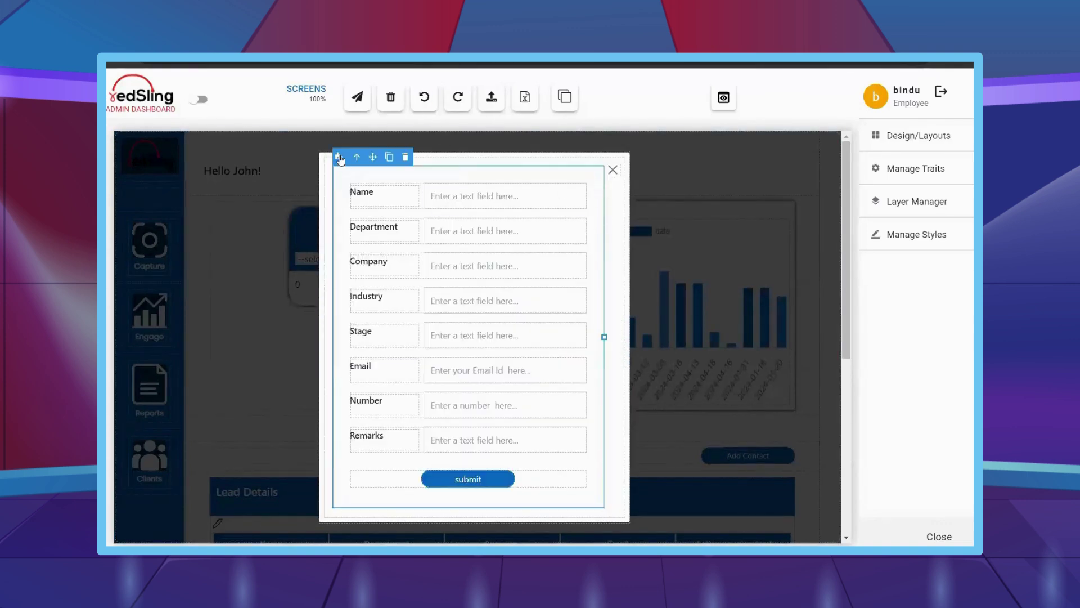
left_click(340, 157)
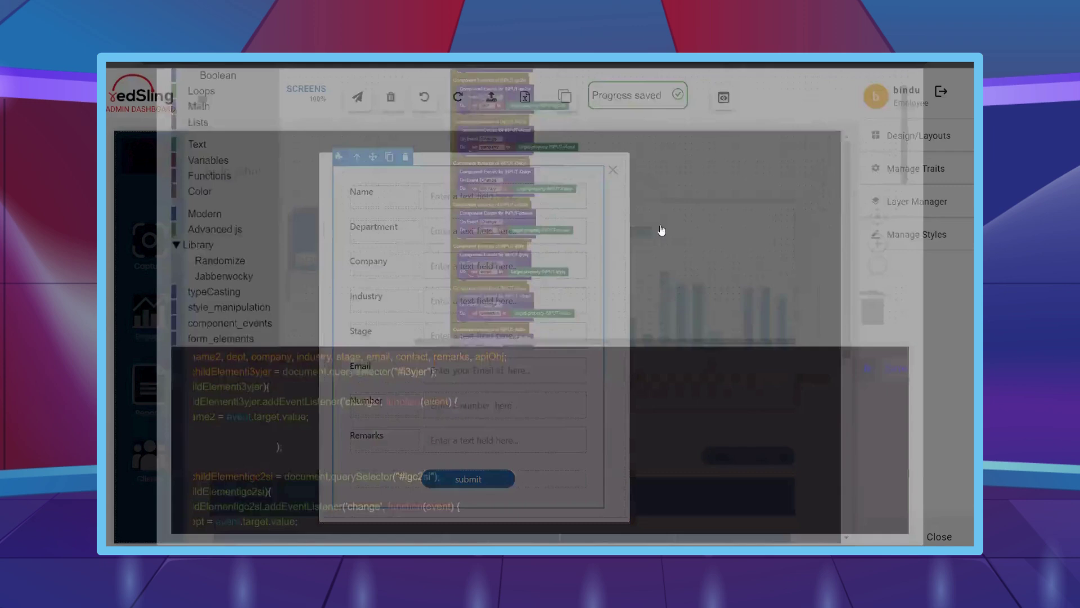
scroll(658, 186, "down", 5)
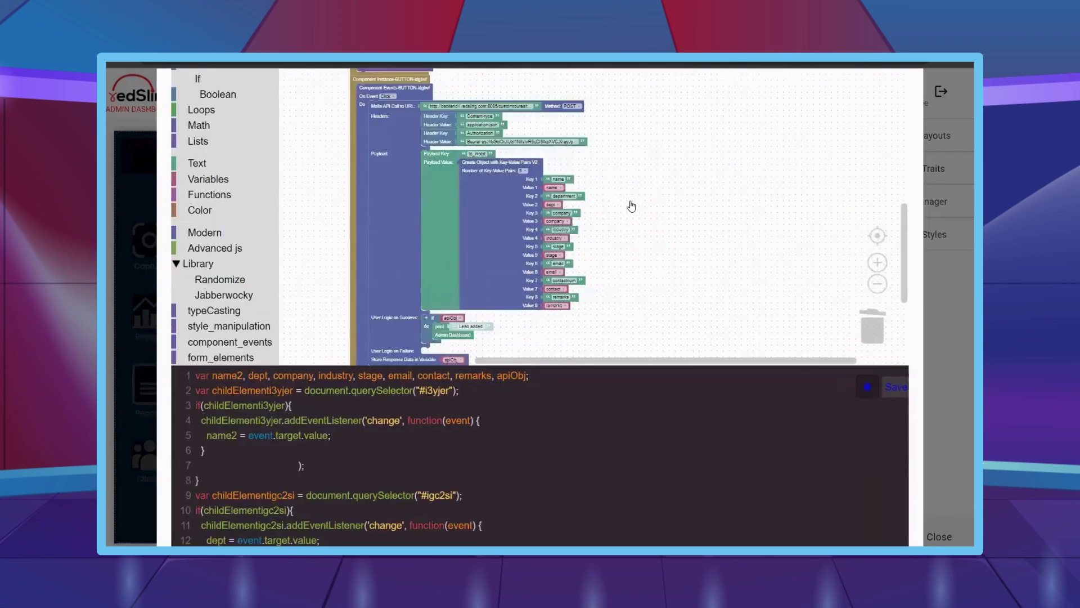
key("Escape")
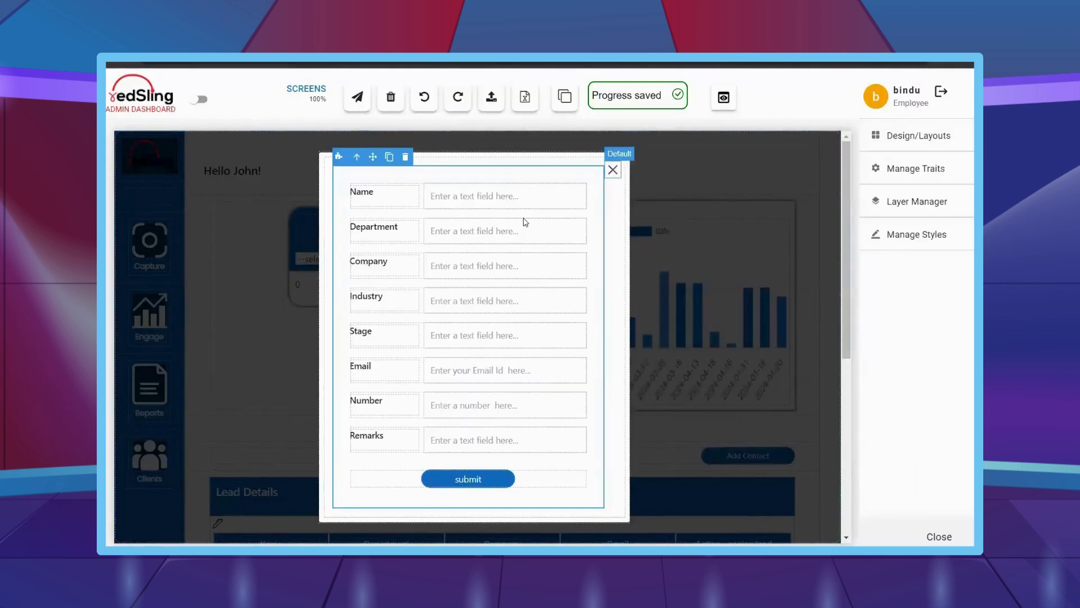
- Close the Add Contact popup and open the Lead Details table's logic editor
left_click(615, 169)
scroll(218, 226, "down", 5)
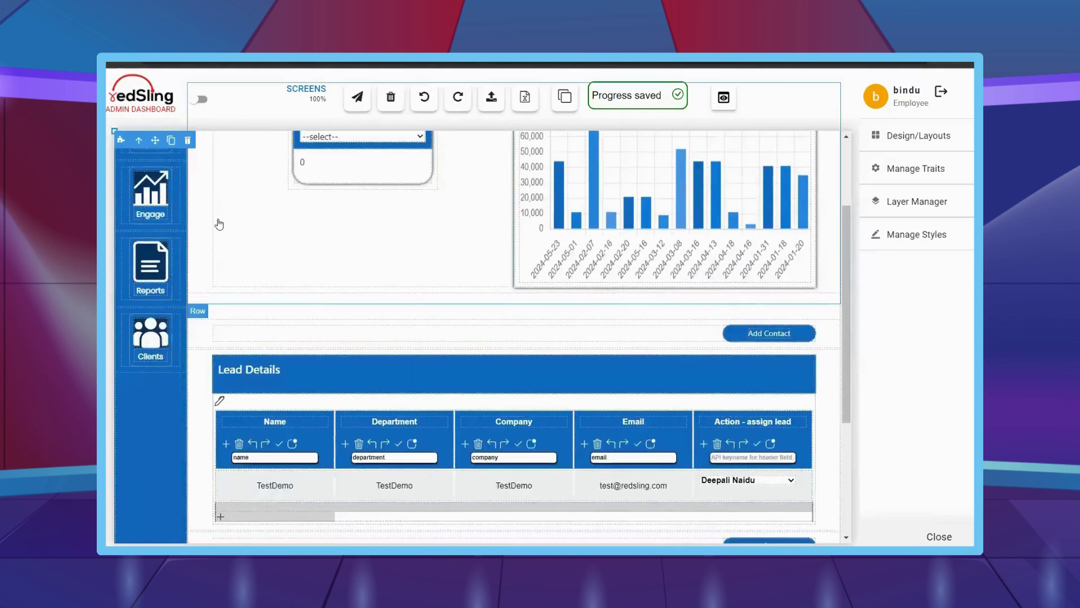
double_click(475, 224)
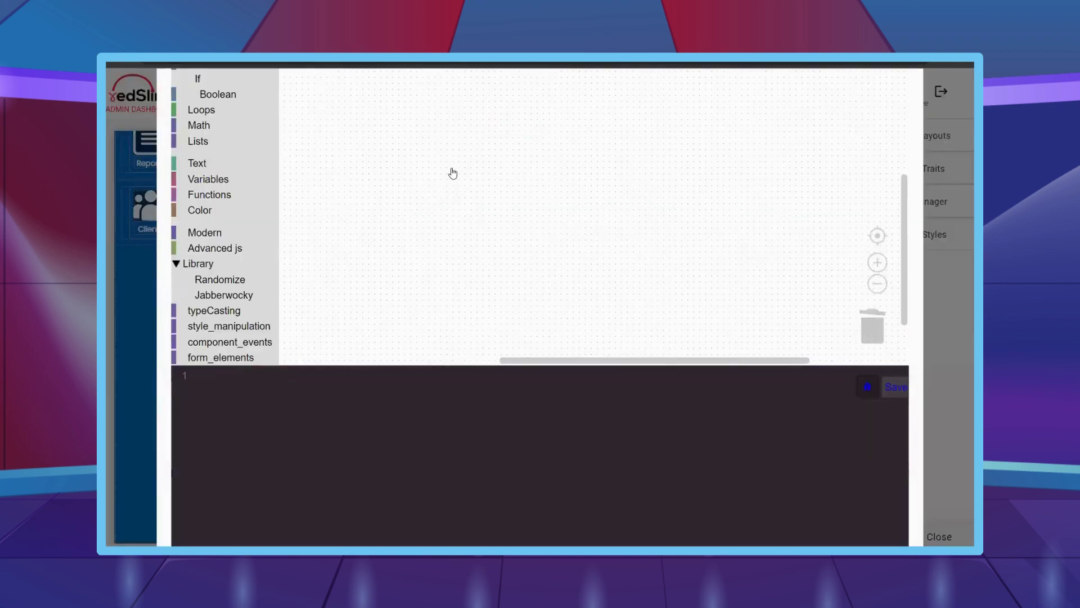
- Disable the API-call block and open the browser developer tools
right_click(395, 242)
left_click(428, 320)
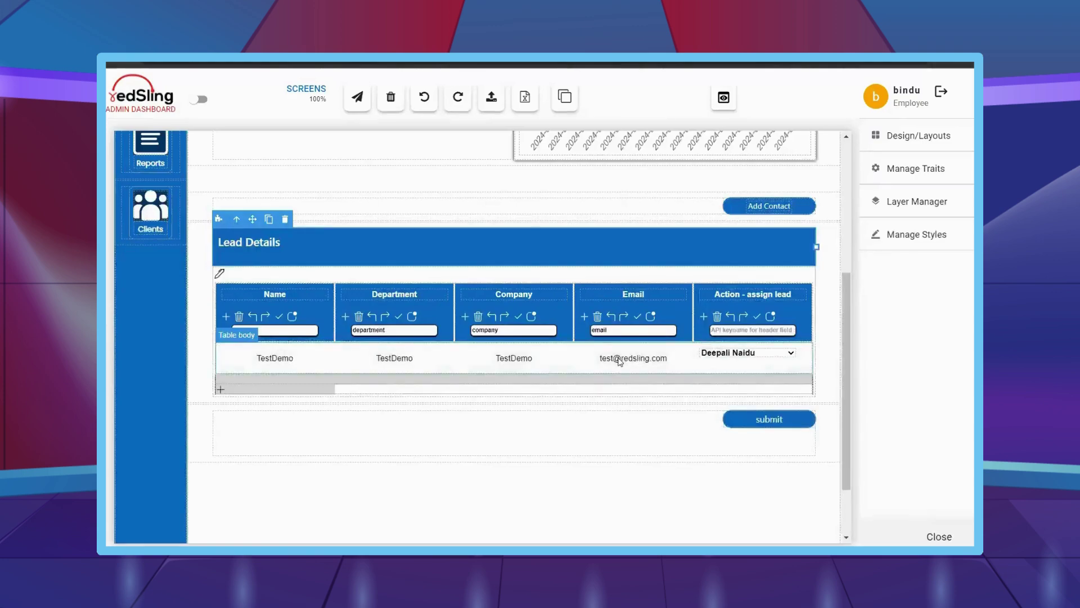
key("ctrl+shift+i")
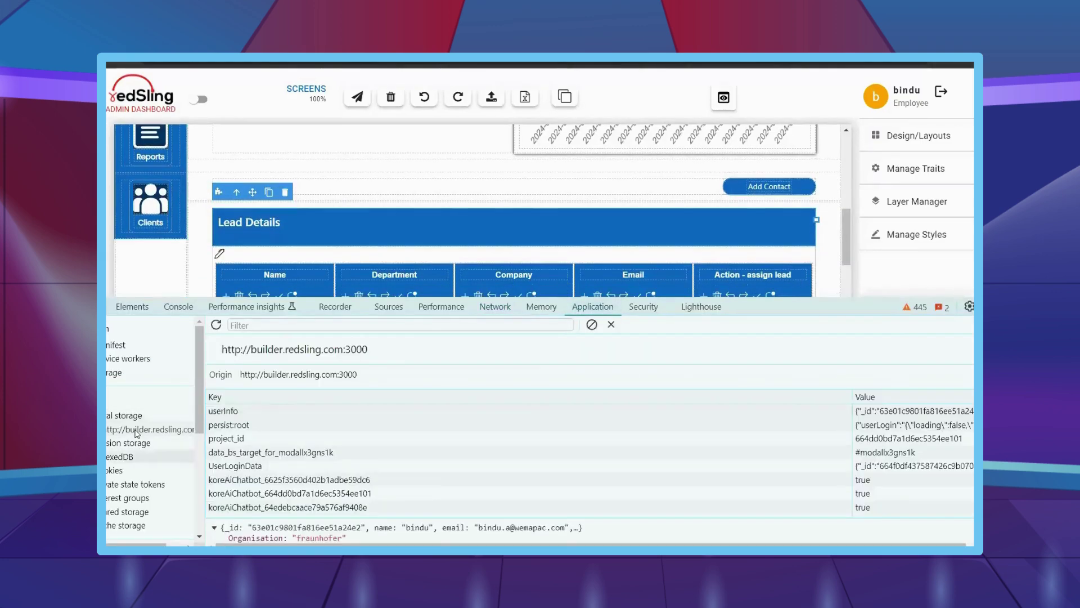
scroll(515, 223, "down", 3)
- Assign the lead to the other employee, delete the stored clicked_input_select entry, and close DevTools
left_click(747, 204)
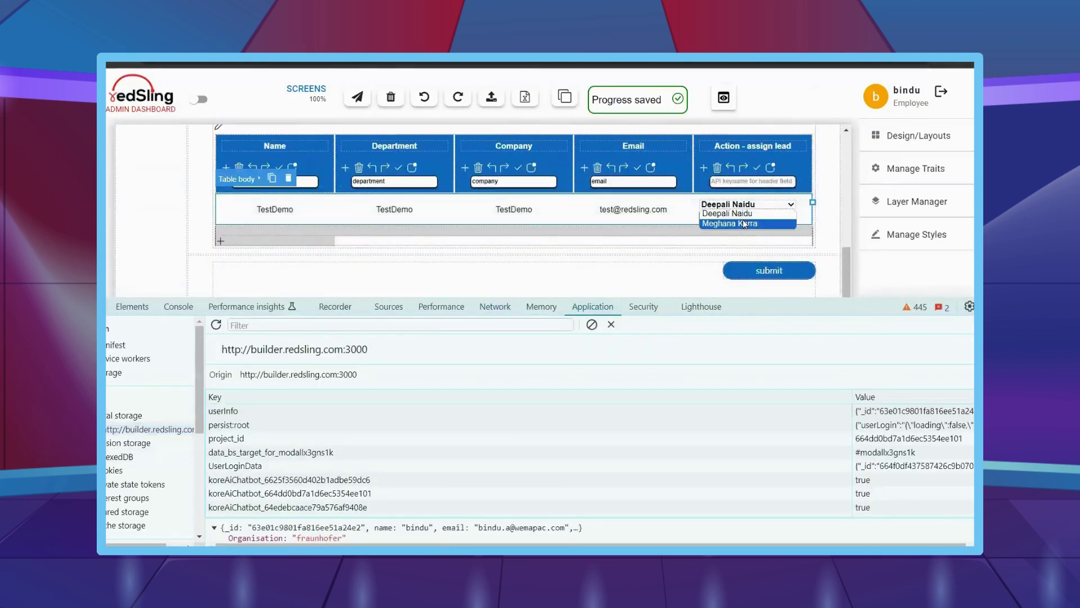
left_click(731, 222)
scroll(298, 484, "down", 1)
left_click(296, 497)
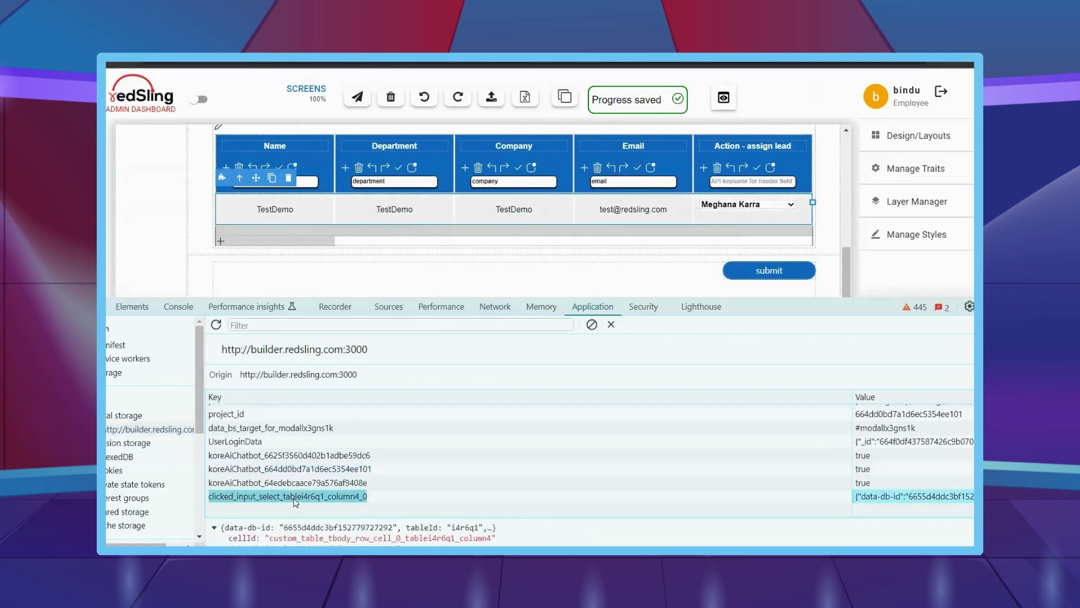
key("Escape")
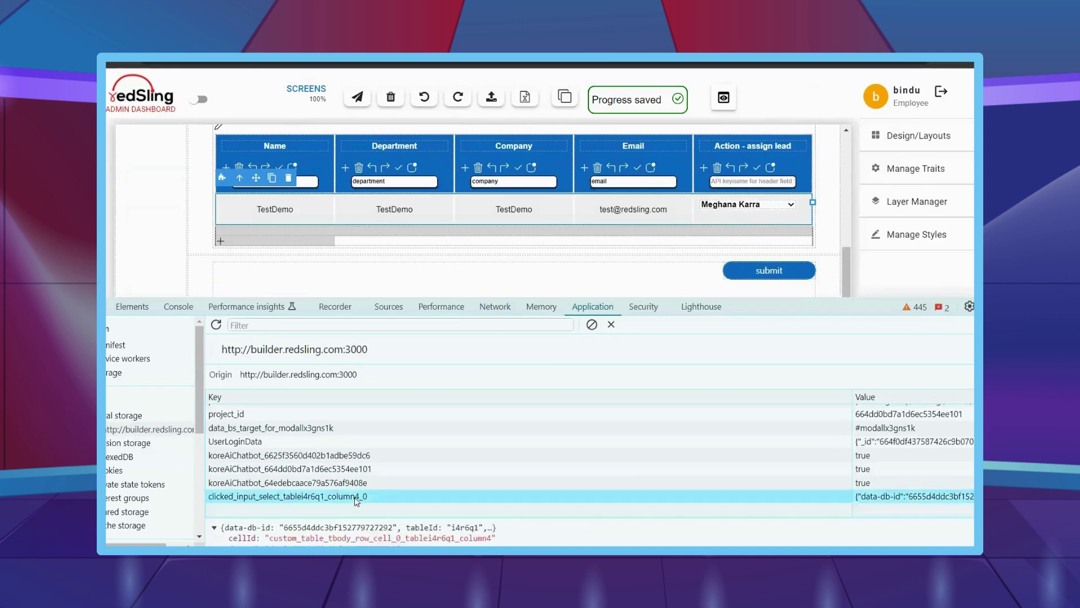
key("Delete")
key("F12")
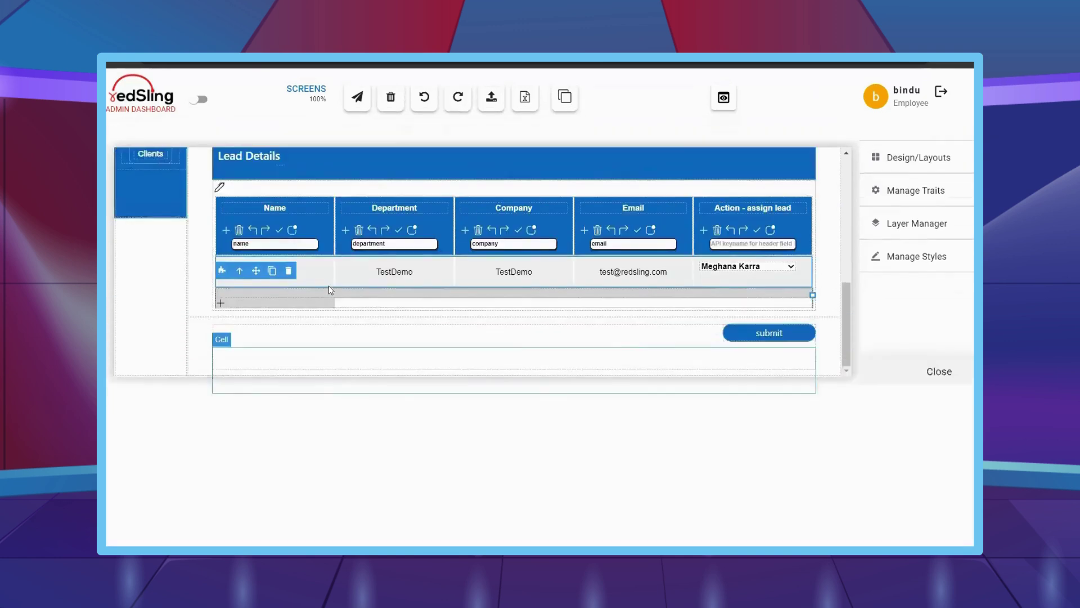
scroll(329, 285, "up", 4)
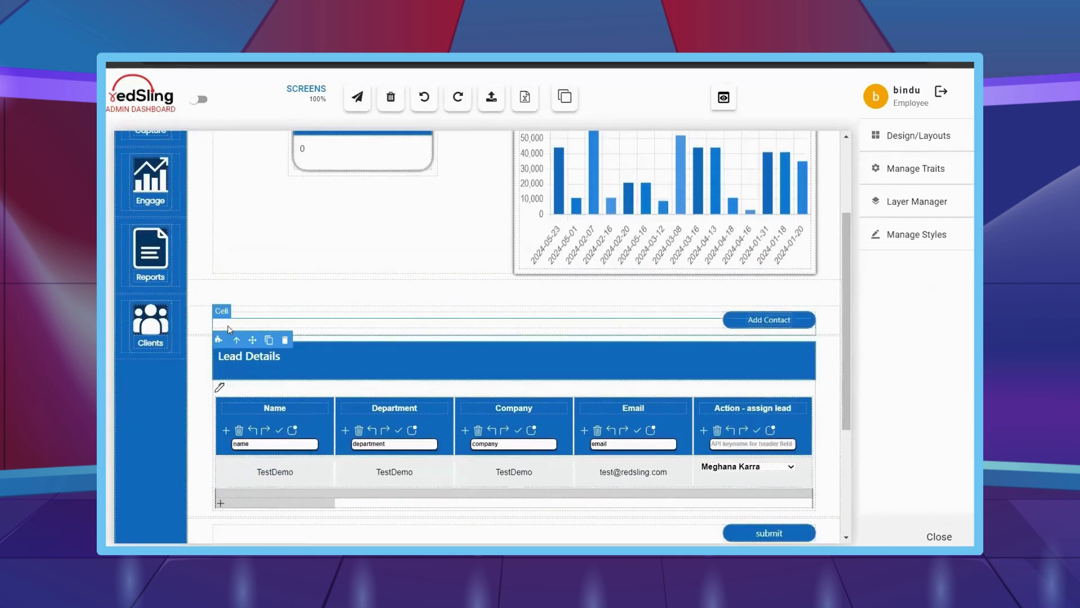
- Open the Add Contact row's logic editor and create the dd variable
left_click(229, 330)
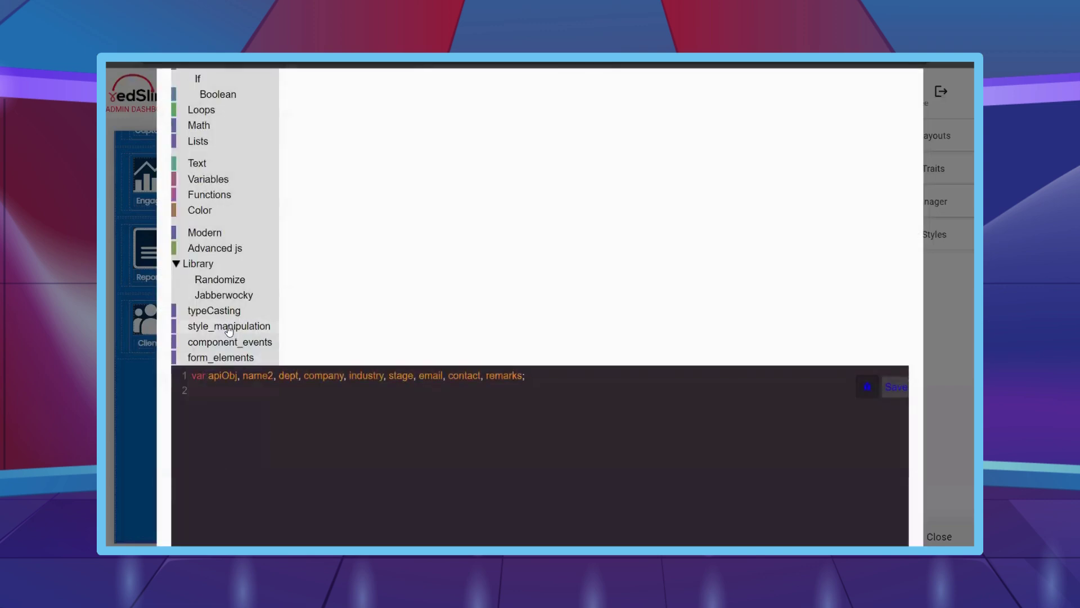
key("F12")
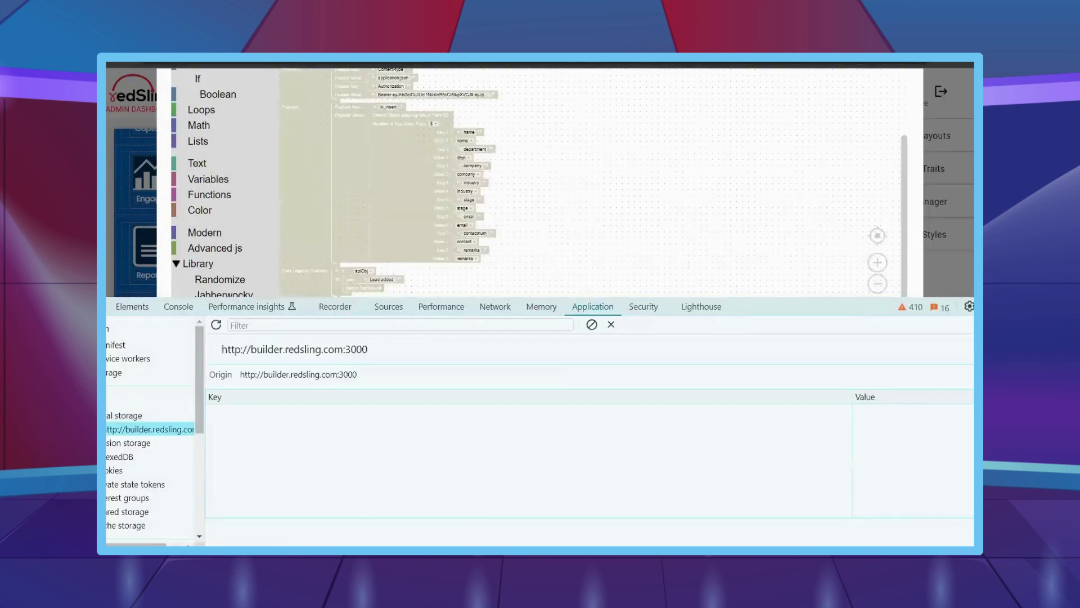
key("F12")
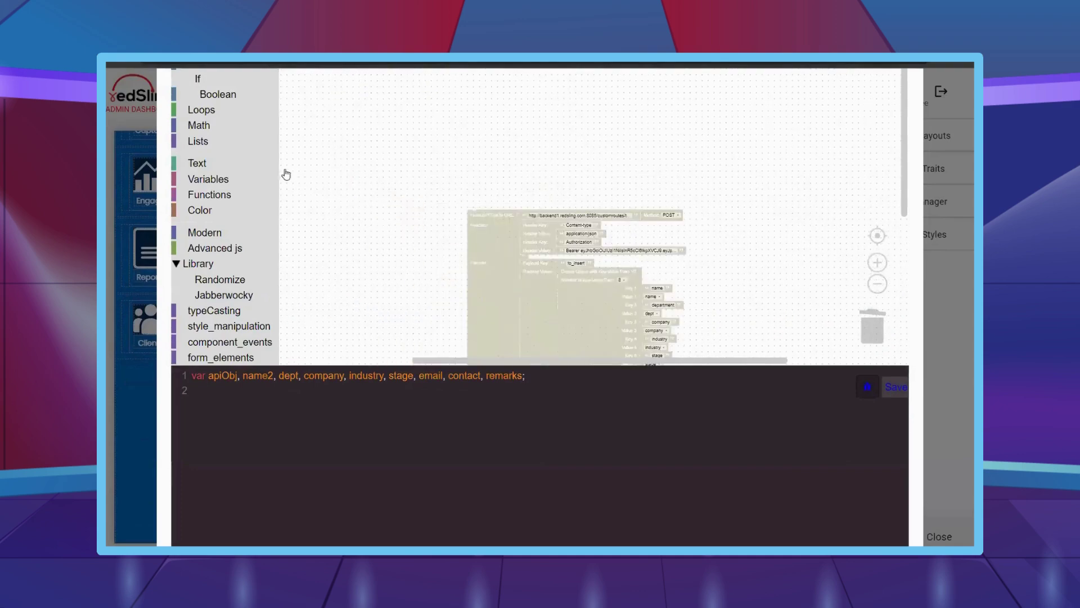
left_click(198, 180)
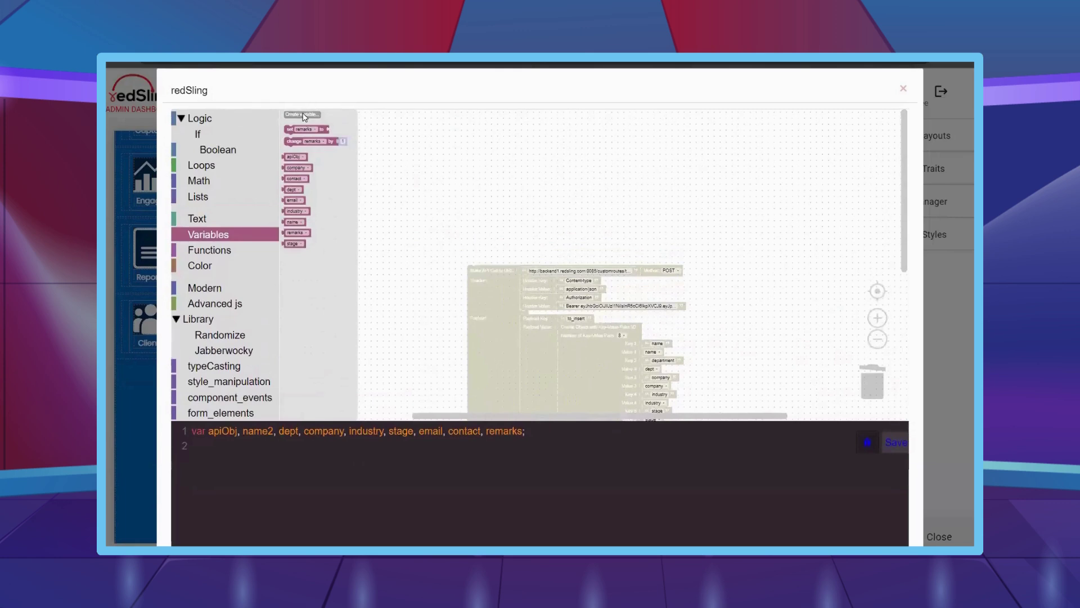
left_click(304, 117)
type("ab")
key("Return")
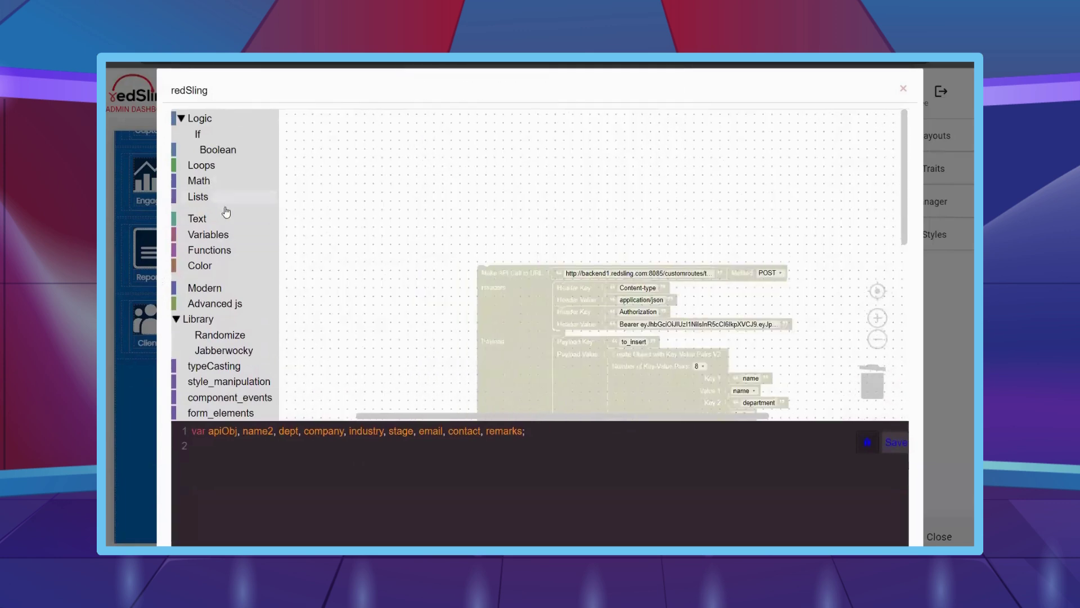
- Set dd from Get from Local Storage using the key 'clicked_input_select_tablei4r6q1_column4_0'
left_click_drag(293, 149, 360, 163)
scroll(219, 282, "down", 5)
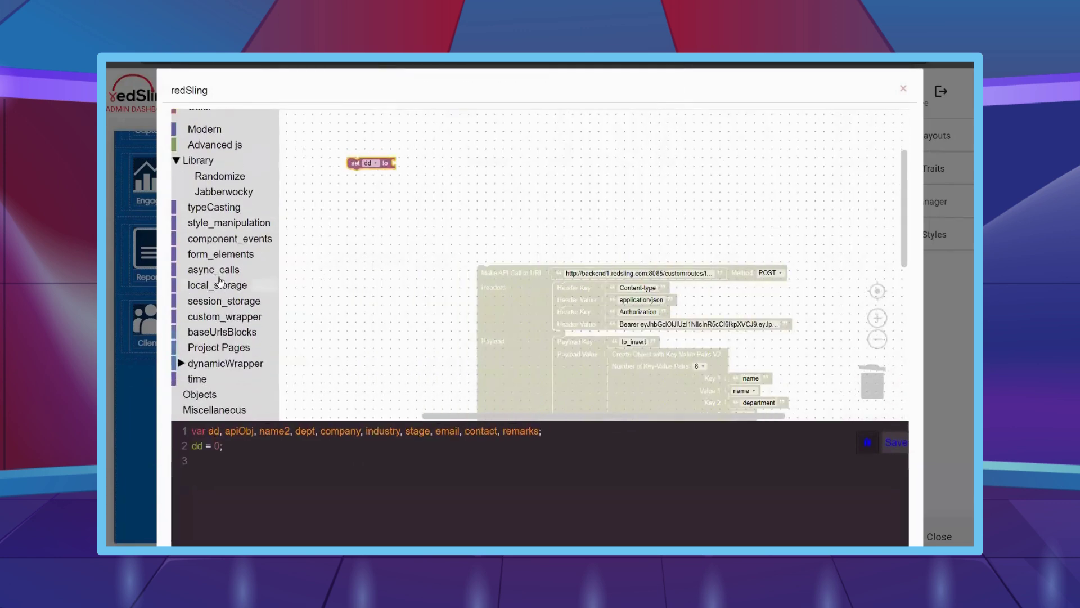
left_click(224, 287)
left_click_drag(309, 177, 422, 175)
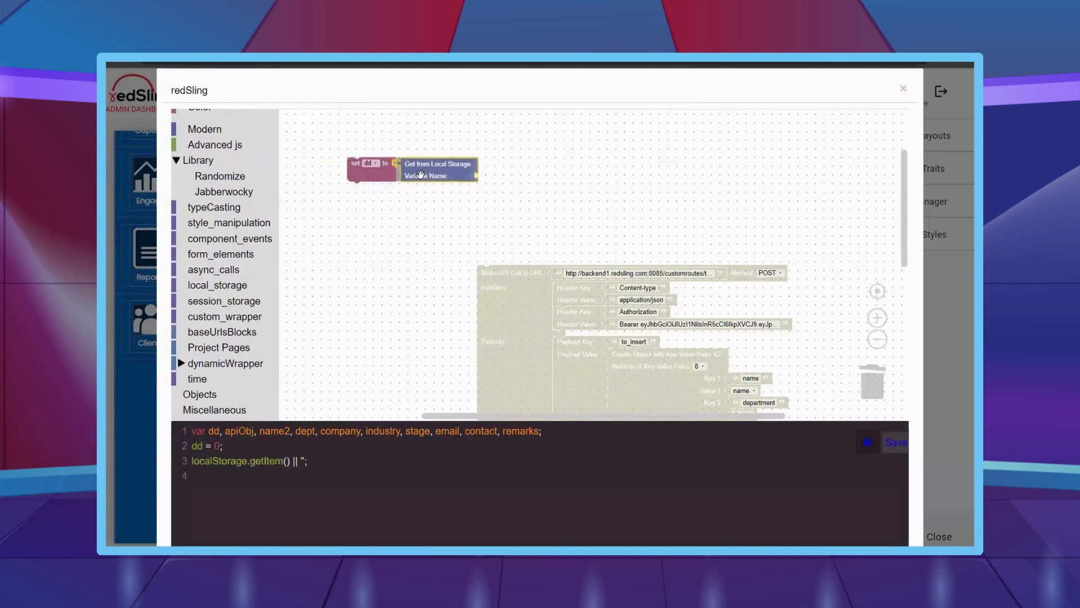
scroll(213, 225, "up", 5)
left_click(209, 218)
left_click_drag(308, 186, 498, 179)
key("ctrl+v")
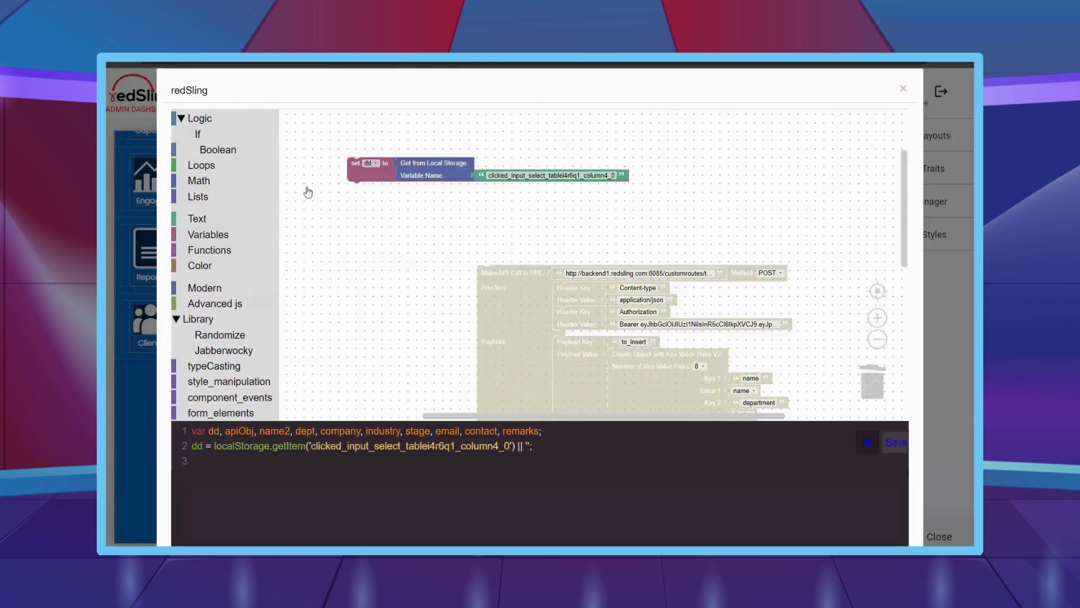
- Add an if block below with an 'and' condition whose second part is a not-equal comparison
left_click(197, 134)
left_click_drag(299, 121, 357, 191)
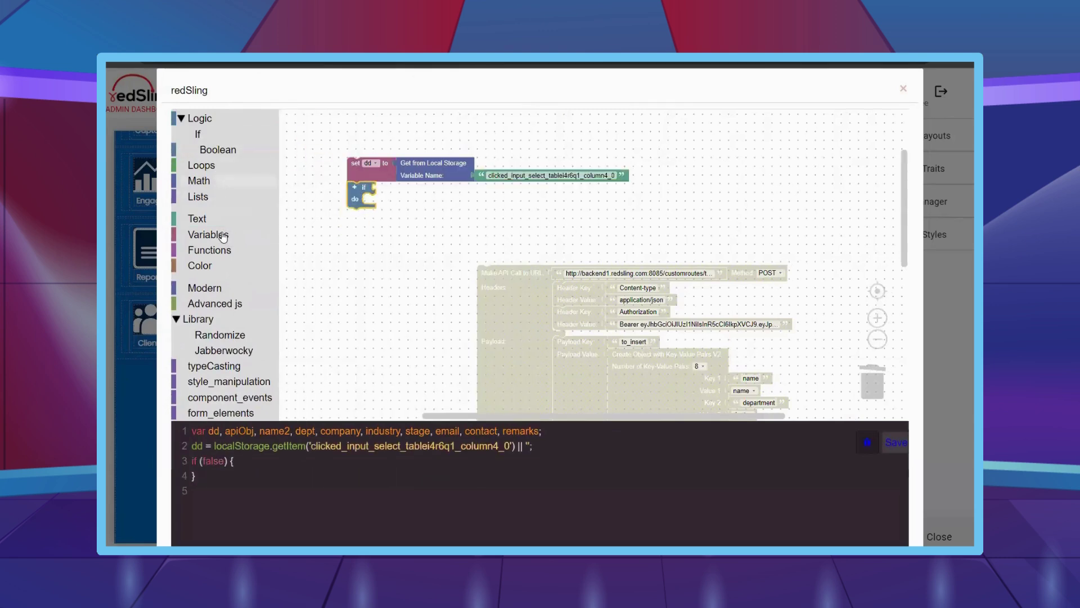
left_click(219, 149)
left_click_drag(298, 146, 389, 189)
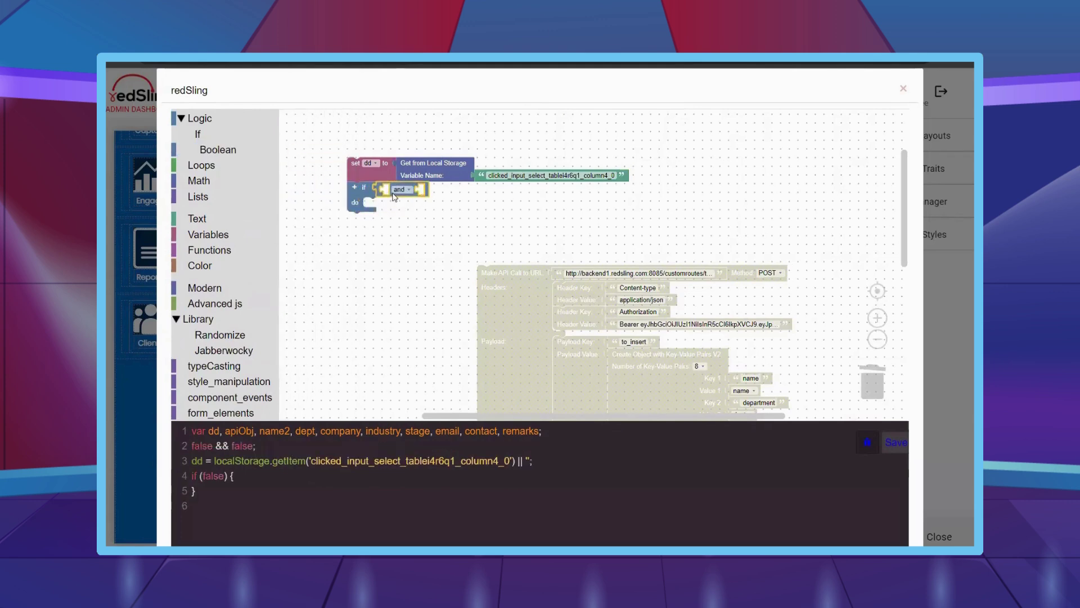
left_click(222, 151)
left_click_drag(295, 119, 430, 191)
left_click(442, 192)
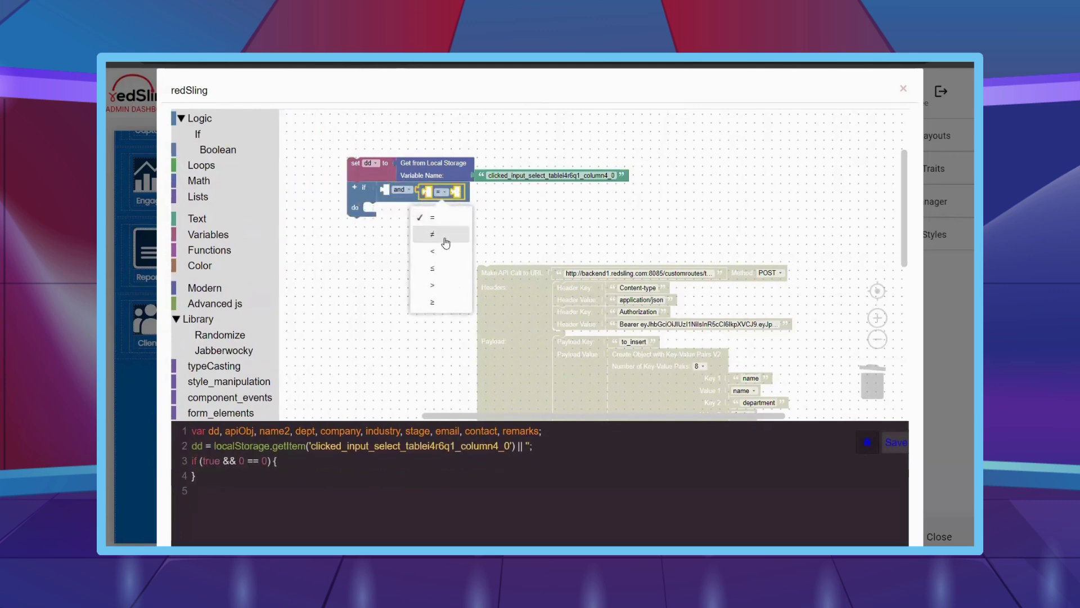
left_click(431, 236)
- Complete the if condition as dd and dd ≠ null
left_click(219, 149)
left_click_drag(300, 188, 458, 193)
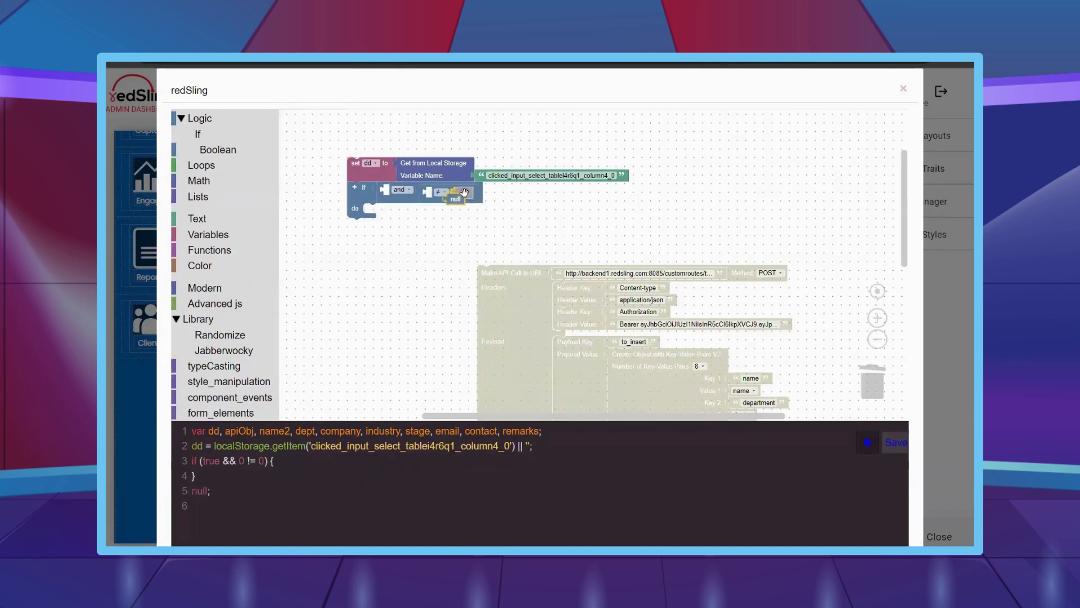
left_click(208, 234)
left_click_drag(297, 226, 454, 192)
right_click(391, 189)
left_click(411, 196)
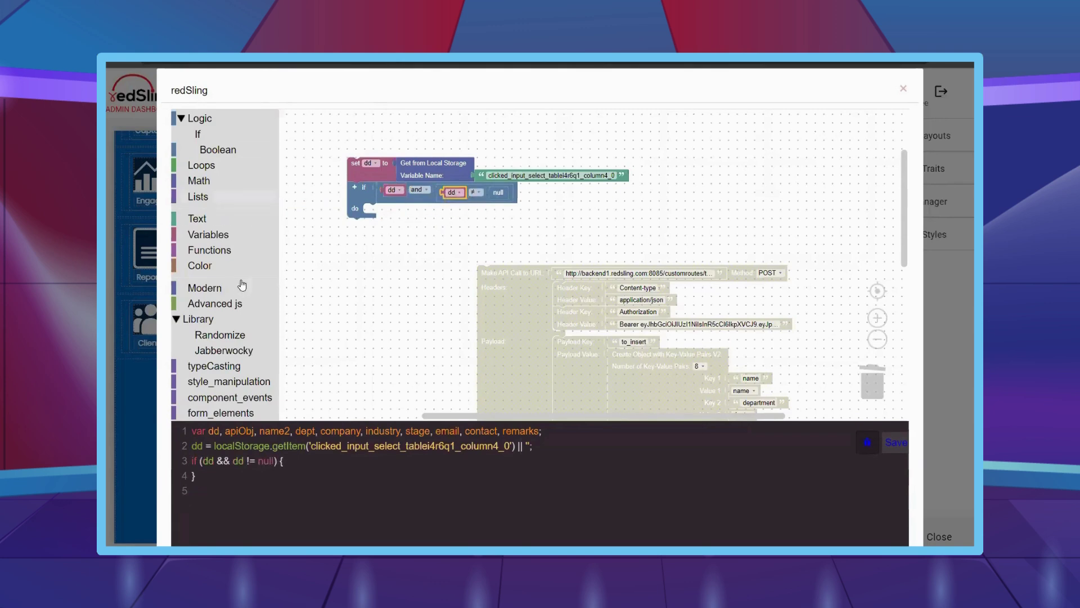
left_click(208, 234)
left_click(313, 117)
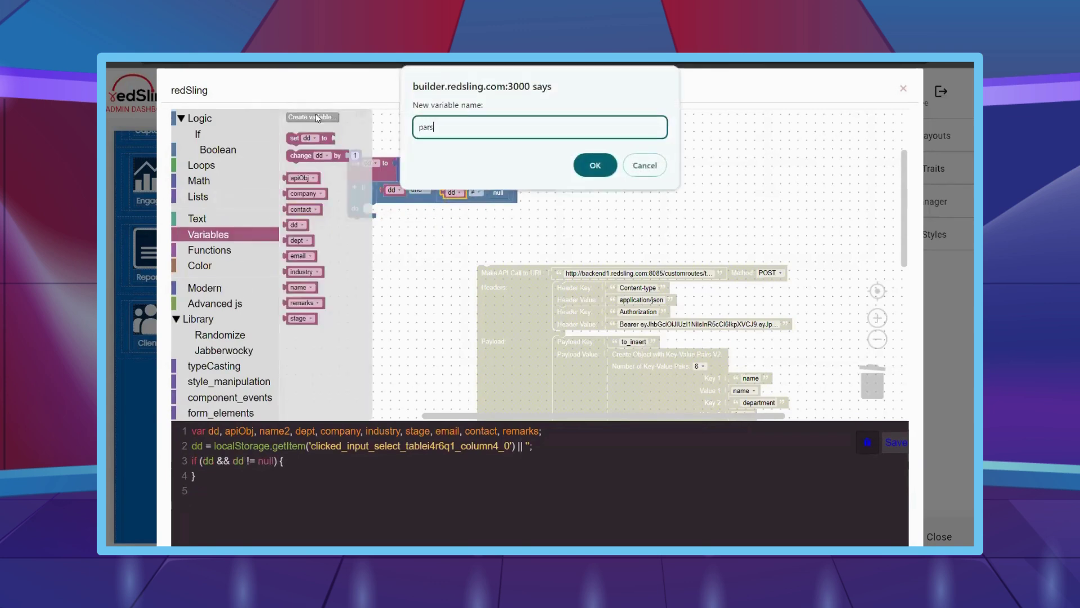
- Create parseddd and, inside the if, parse dd as JSON into parseddd
key("Return")
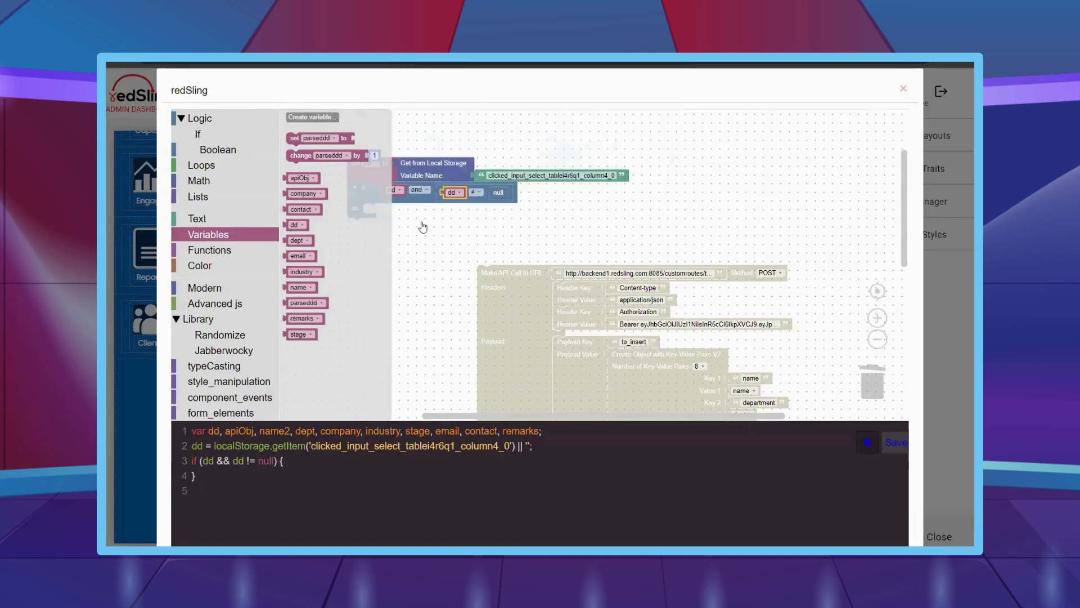
left_click(422, 228)
scroll(212, 346, "down", 3)
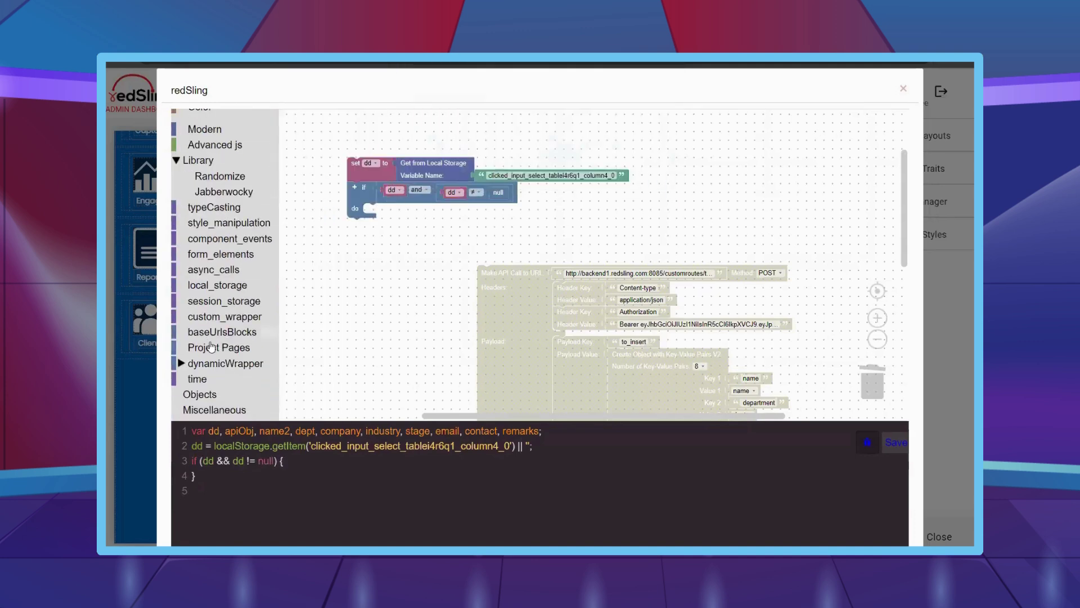
left_click(208, 304)
left_click_drag(301, 248, 455, 233)
right_click(394, 191)
left_click(416, 204)
right_click(455, 219)
left_click(472, 226)
left_click(458, 233)
left_click(441, 393)
- Wrap the whole dd check in a Set Interval block running every 2000 ms
scroll(200, 333, "down", 1)
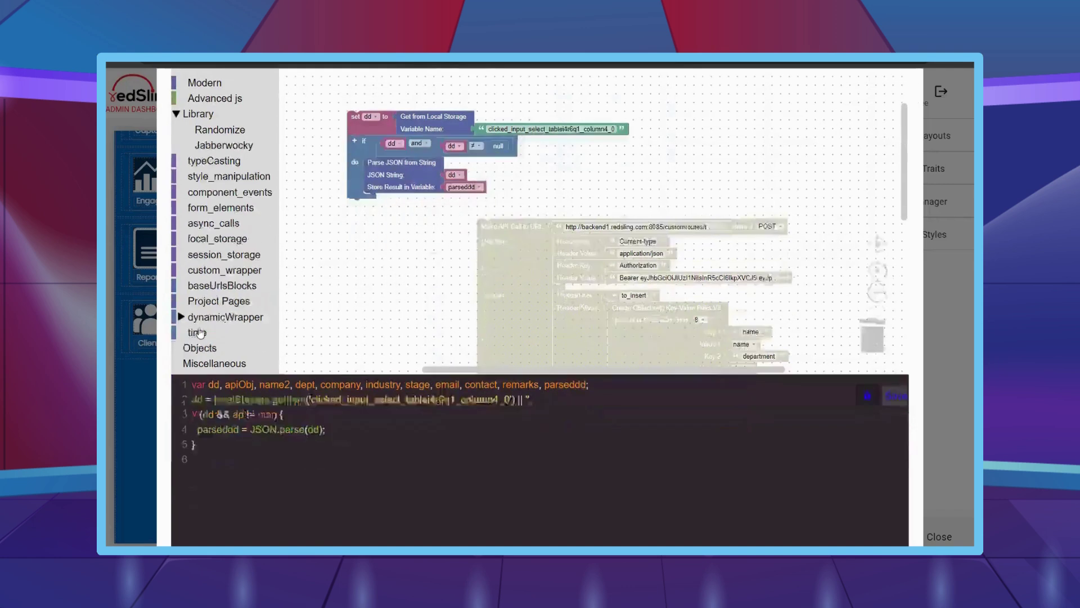
scroll(200, 333, "down", 1)
left_click(197, 316)
scroll(369, 265, "down", 3)
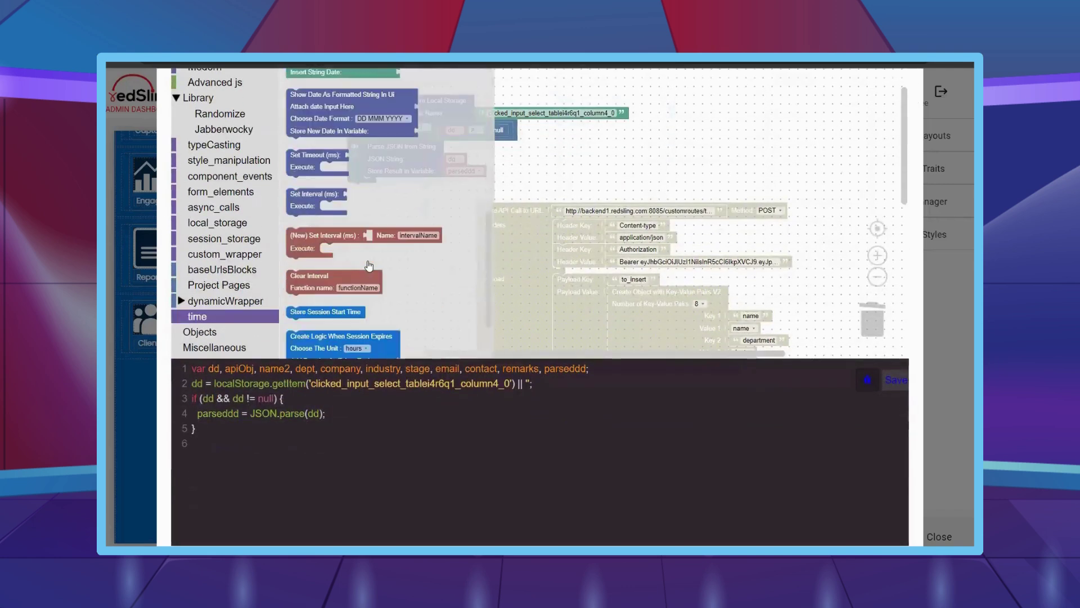
left_click_drag(304, 194, 330, 188)
left_click_drag(358, 104, 325, 157)
scroll(209, 169, "up", 3)
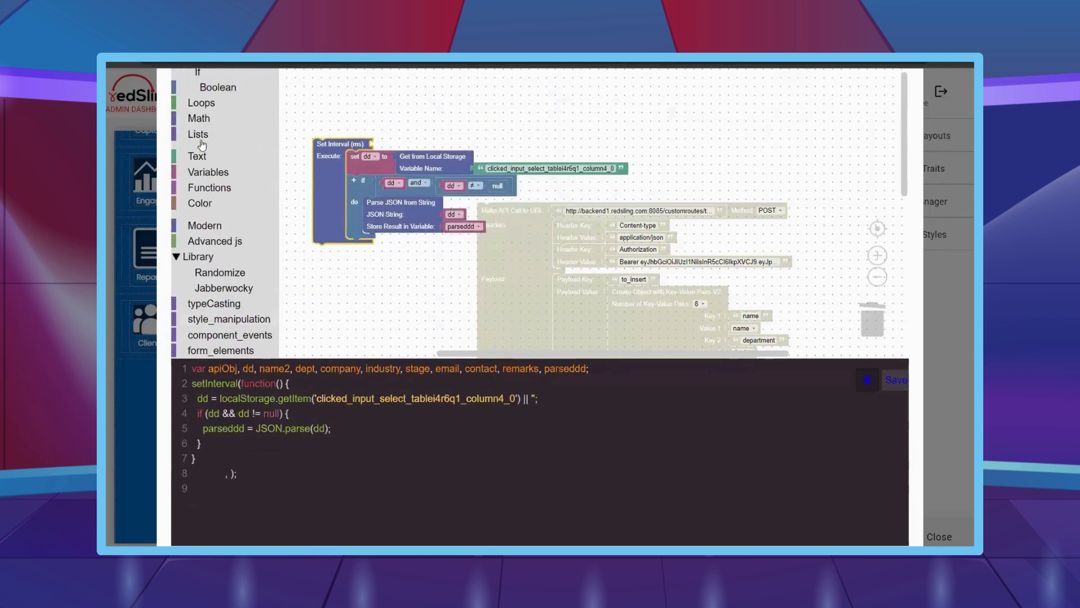
left_click(199, 117)
scroll(225, 168, "up", 1)
left_click_drag(295, 116, 382, 154)
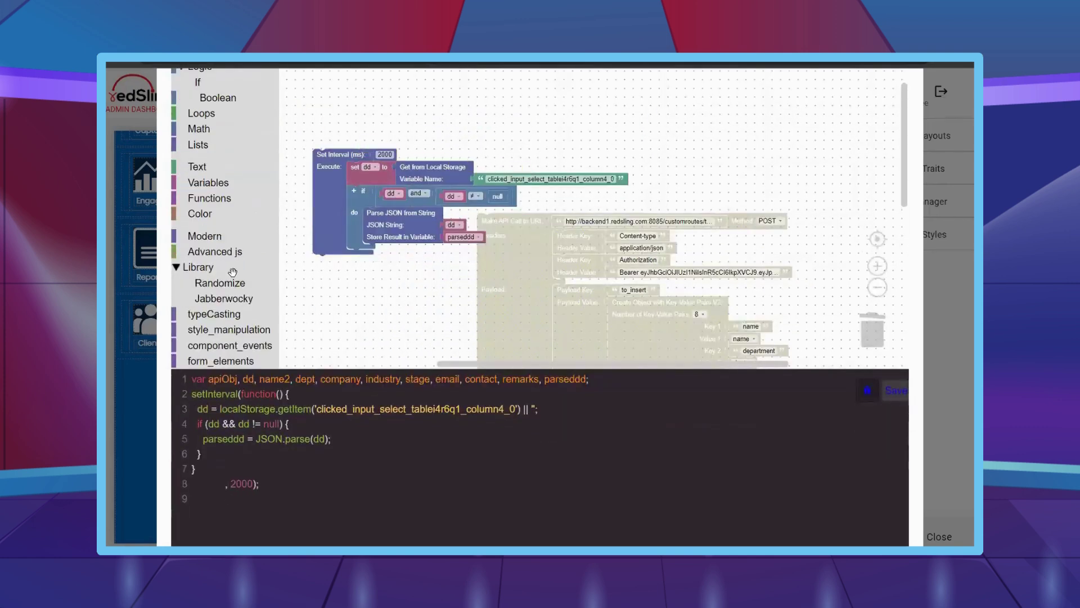
left_click(197, 82)
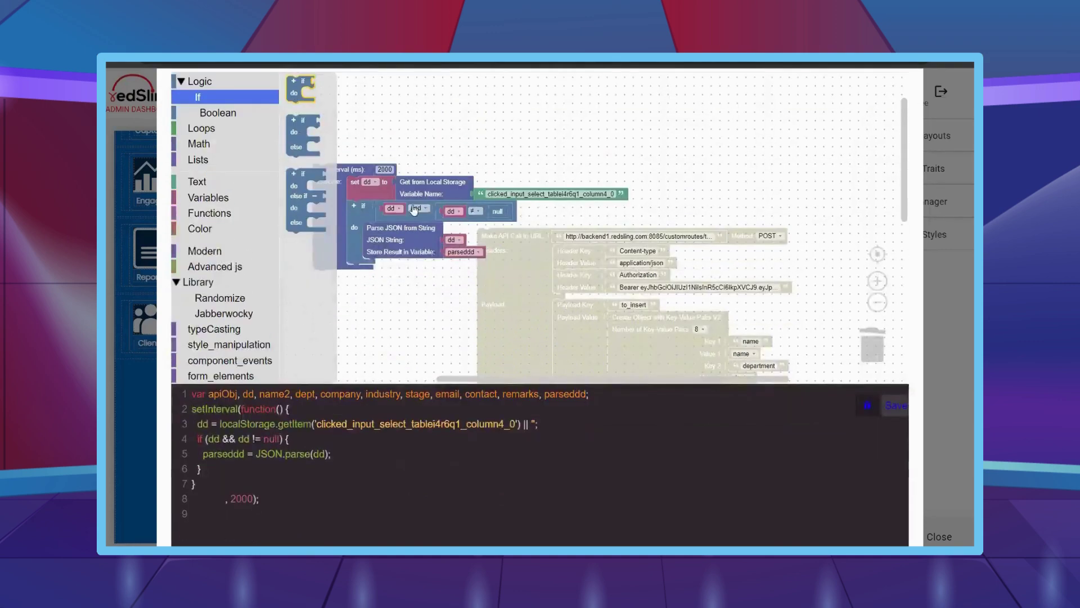
- Add an inner if block that checks parseddd
left_click_drag(296, 85, 380, 271)
left_click_drag(483, 293, 531, 284)
scroll(590, 261, "down", 1)
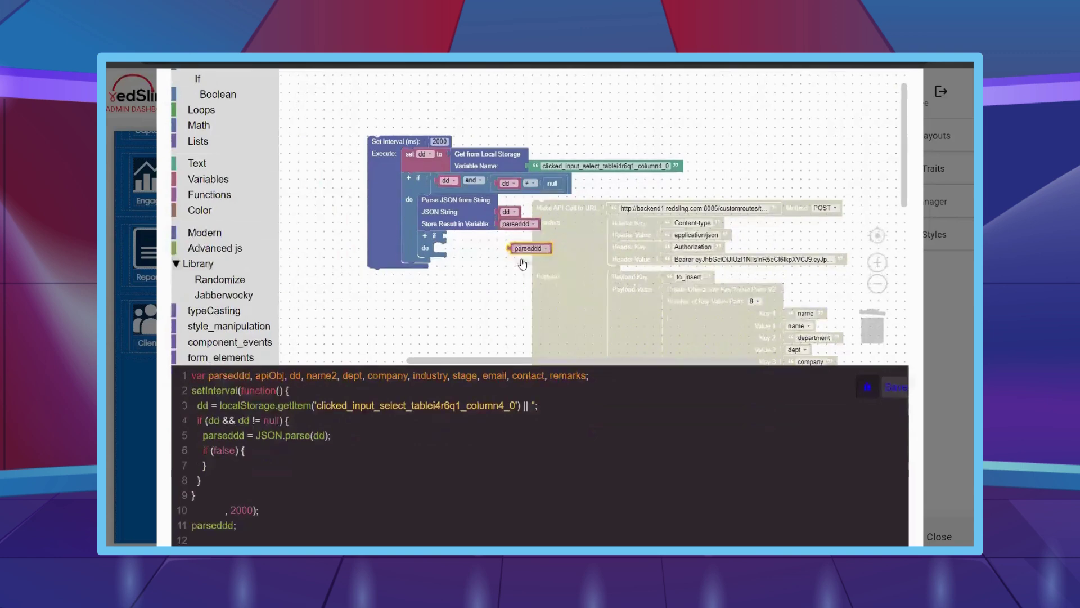
left_click_drag(516, 224, 427, 241)
- Create selectedVal and set it with a Get Property block inside the inner if
left_click(208, 179)
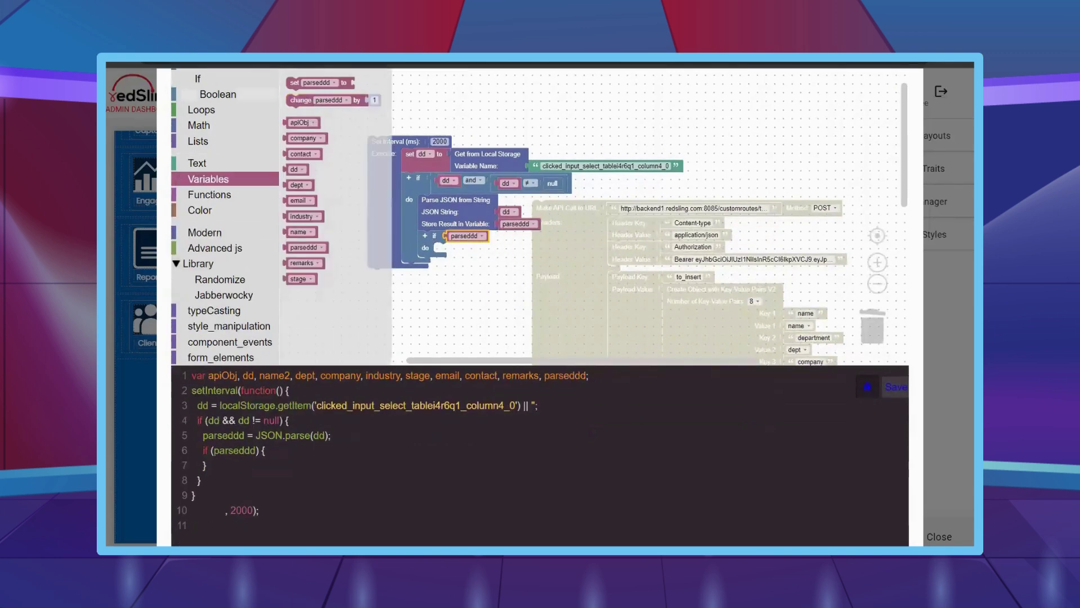
scroll(312, 129, "up", 3)
left_click(311, 118)
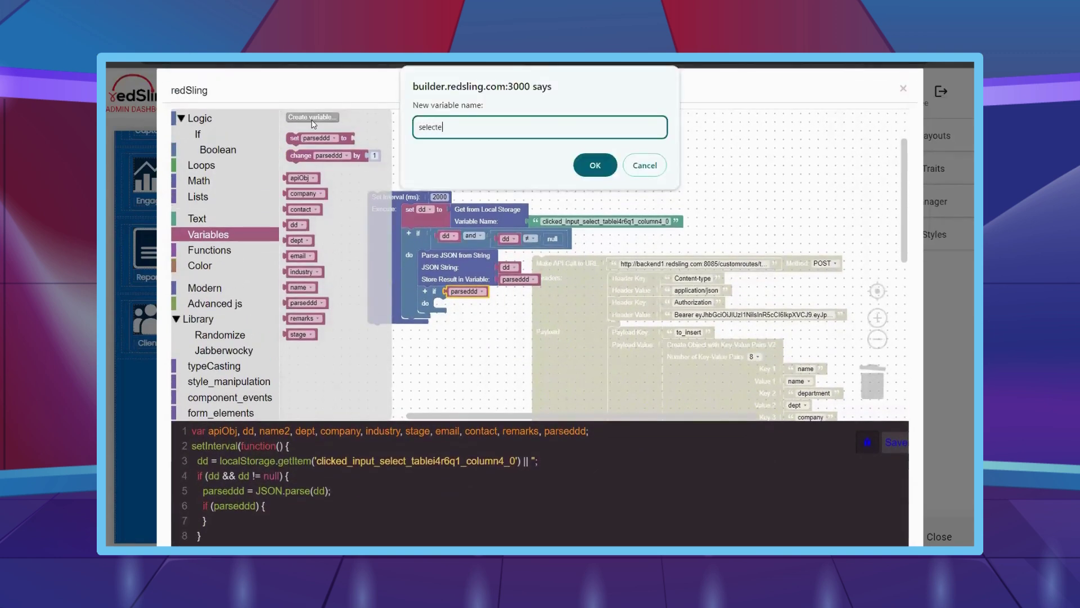
key("Return")
left_click_drag(294, 83, 442, 248)
scroll(224, 323, "down", 1)
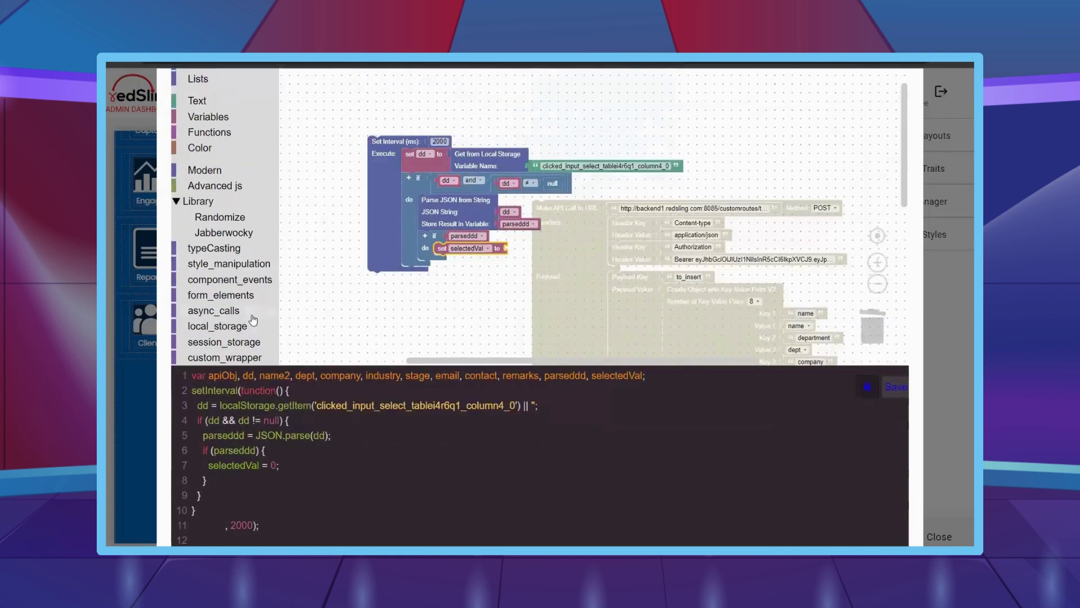
left_click(247, 311)
scroll(343, 279, "down", 4)
scroll(344, 280, "down", 3)
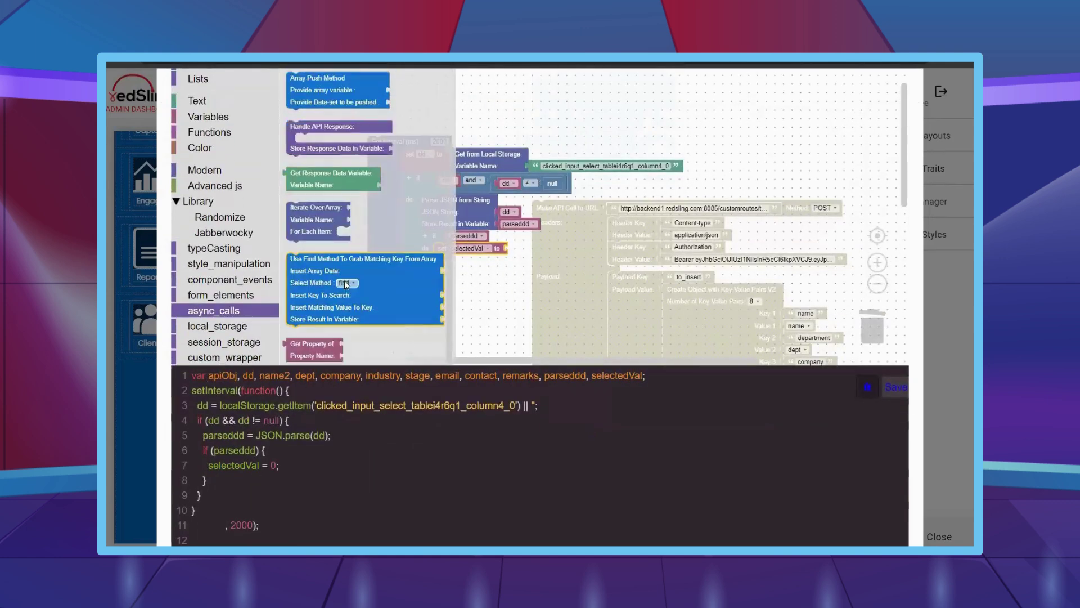
left_click_drag(354, 343, 509, 251)
- Point the Get Property at parseddd with property name 'selectedValue'
left_click_drag(386, 145, 333, 135)
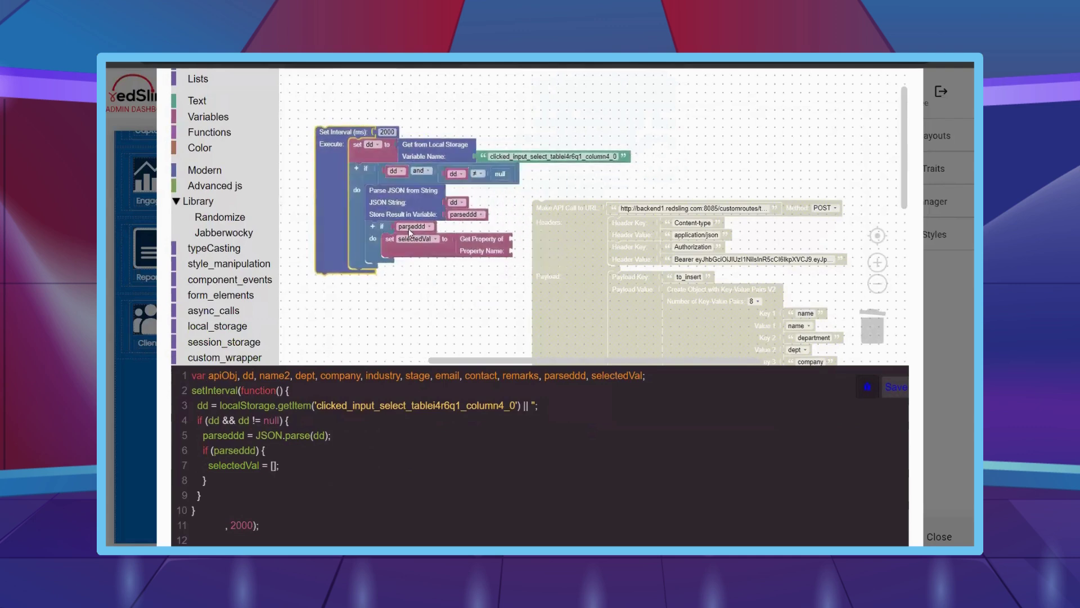
right_click(415, 225)
left_click(445, 231)
left_click_drag(429, 256, 534, 244)
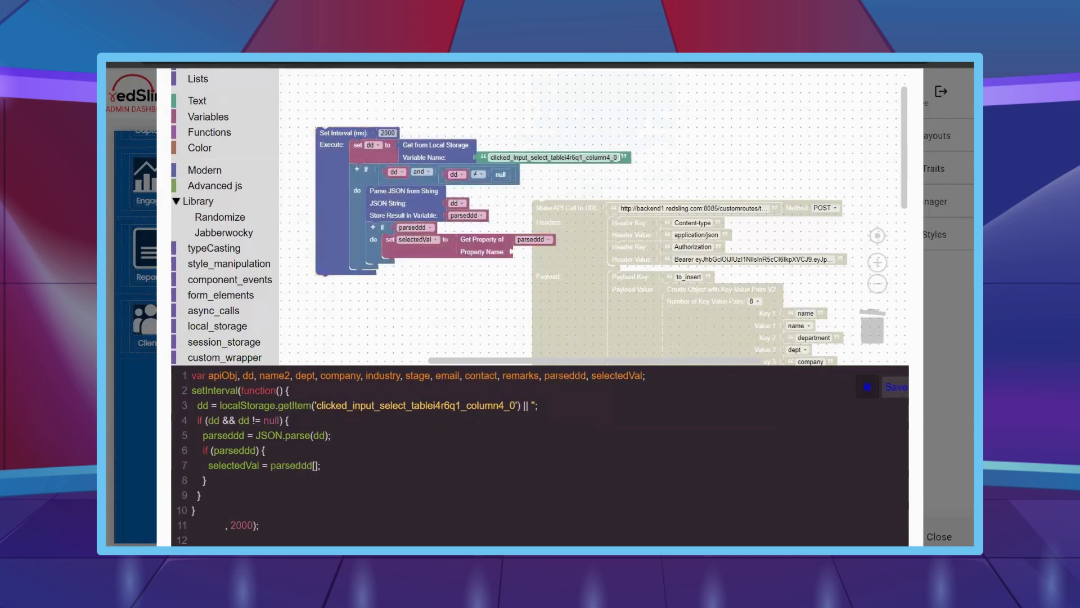
right_click(620, 158)
left_click(585, 164)
left_click_drag(588, 169, 609, 260)
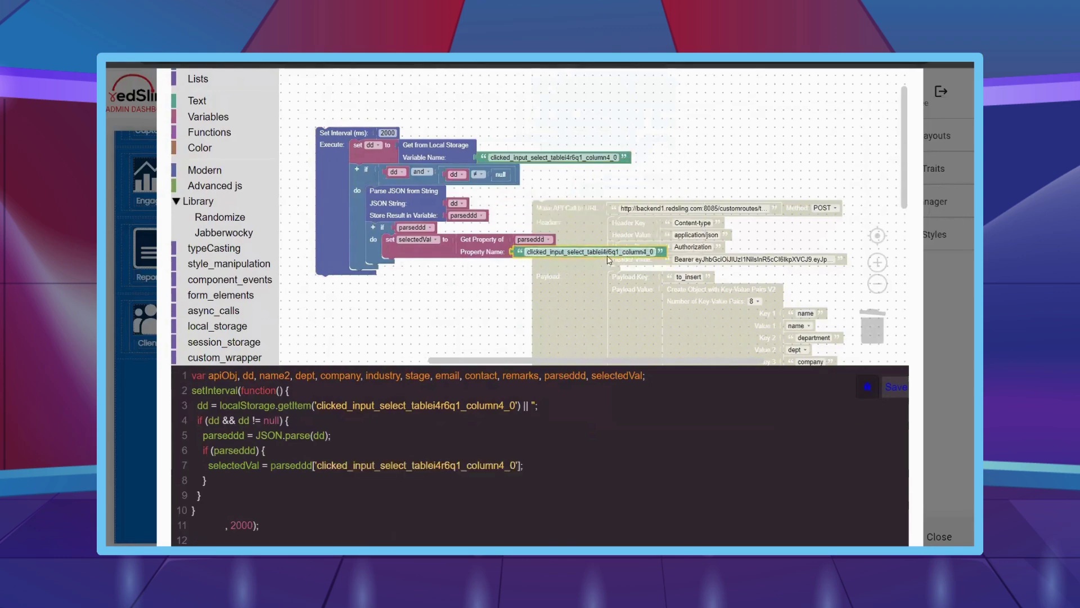
left_click(607, 256)
type("selecte")
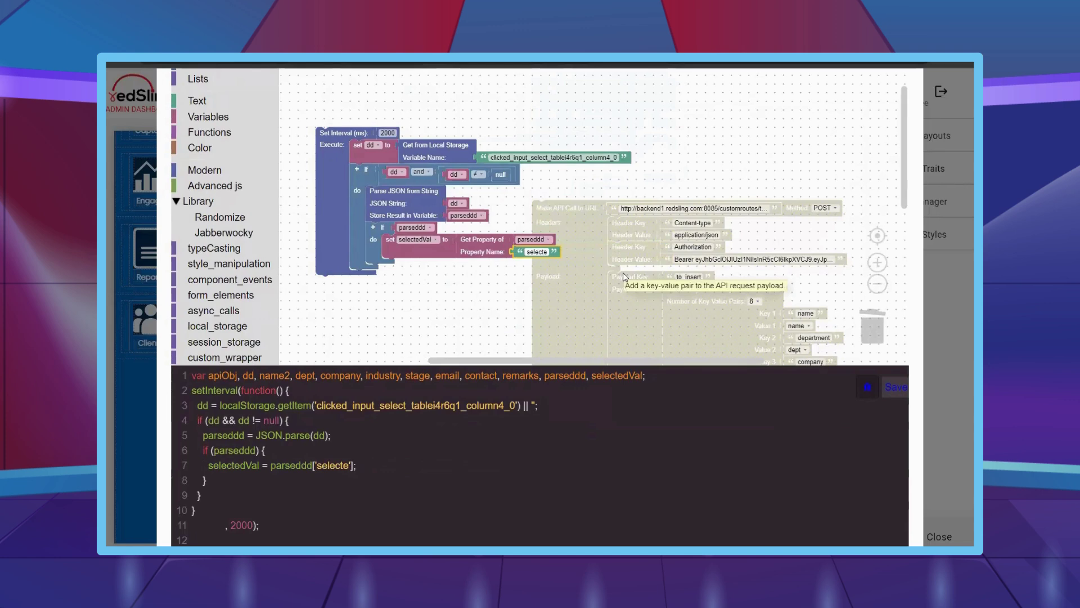
type("dValue")
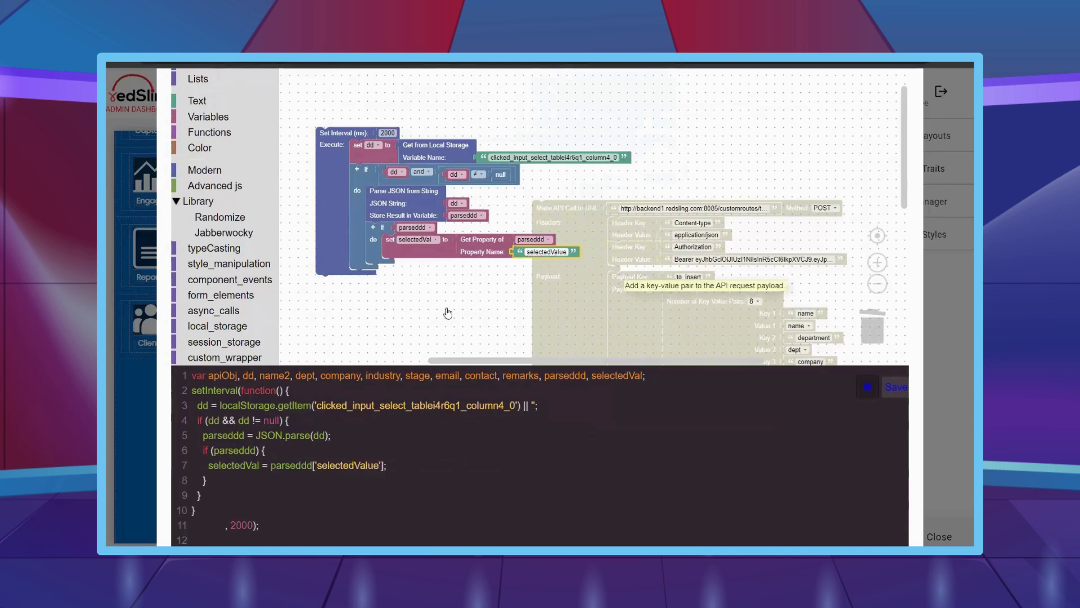
left_click(411, 305)
- Duplicate the selectedVal assignment and create a dataID variable
right_click(426, 253)
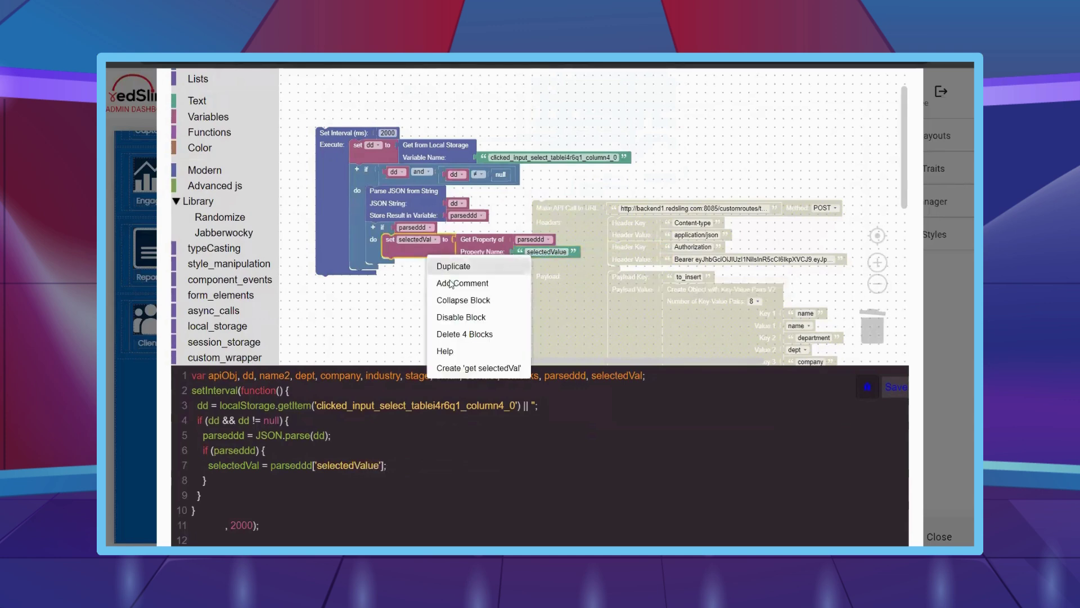
left_click(444, 265)
left_click_drag(444, 276, 424, 270)
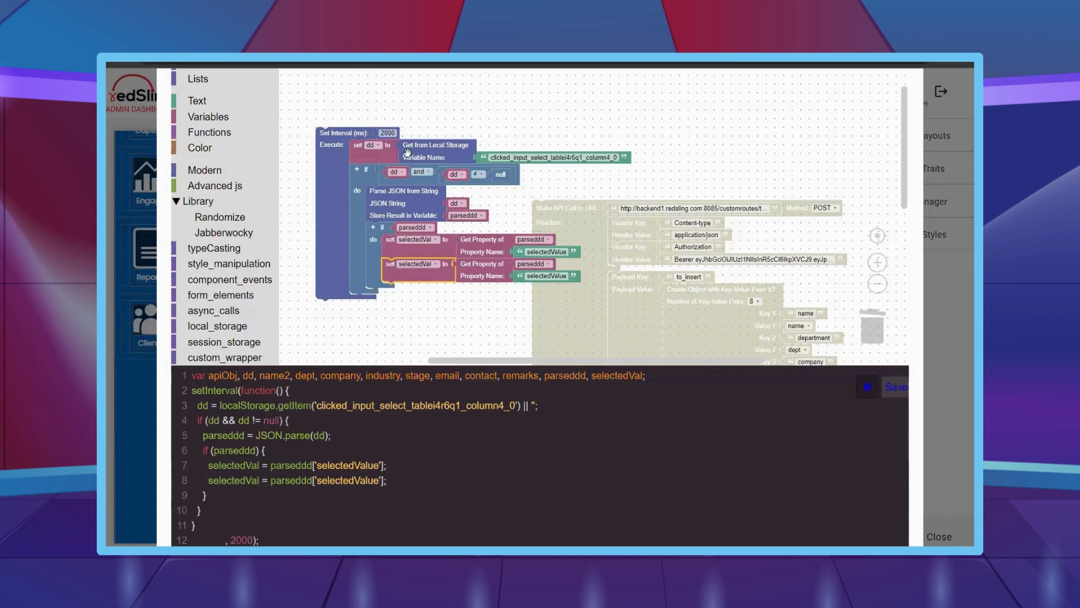
left_click(215, 120)
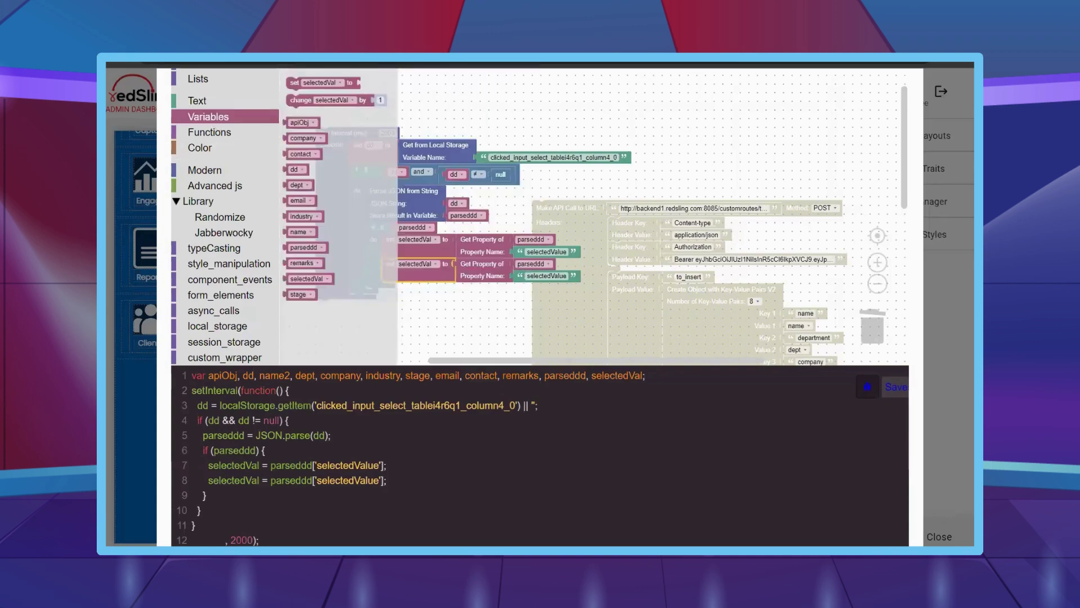
scroll(303, 123, "up", 1)
left_click(303, 122)
type("data")
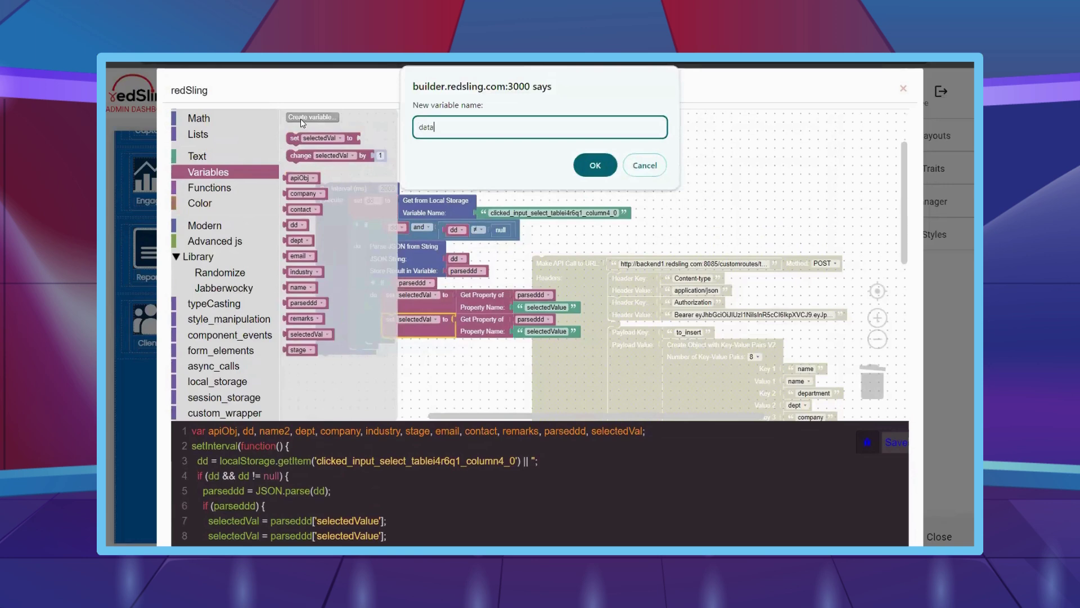
type("ID")
key("Return")
- Make the copied setter assign dataID from parseddd's 'data-db-id' property
scroll(304, 141, "down", 1)
left_click(416, 264)
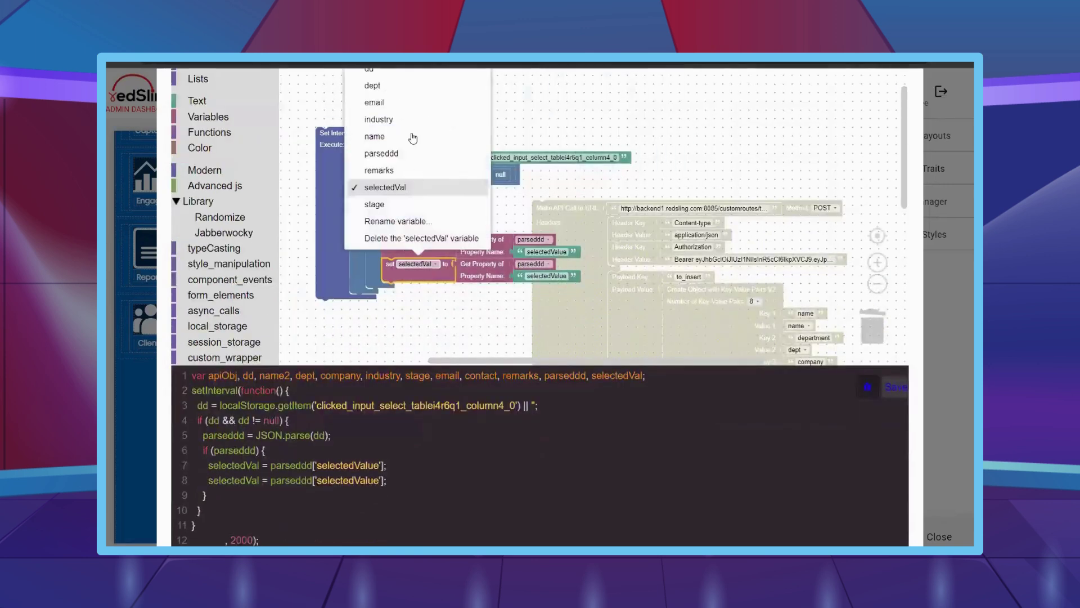
scroll(383, 126, "up", 1)
left_click(377, 111)
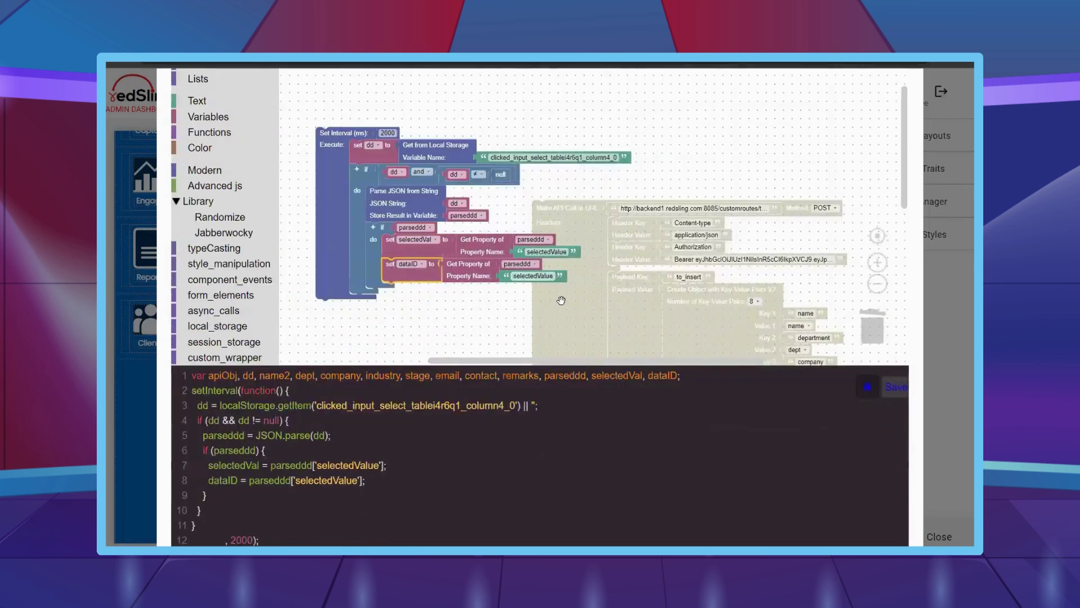
left_click(533, 276)
type("data-db")
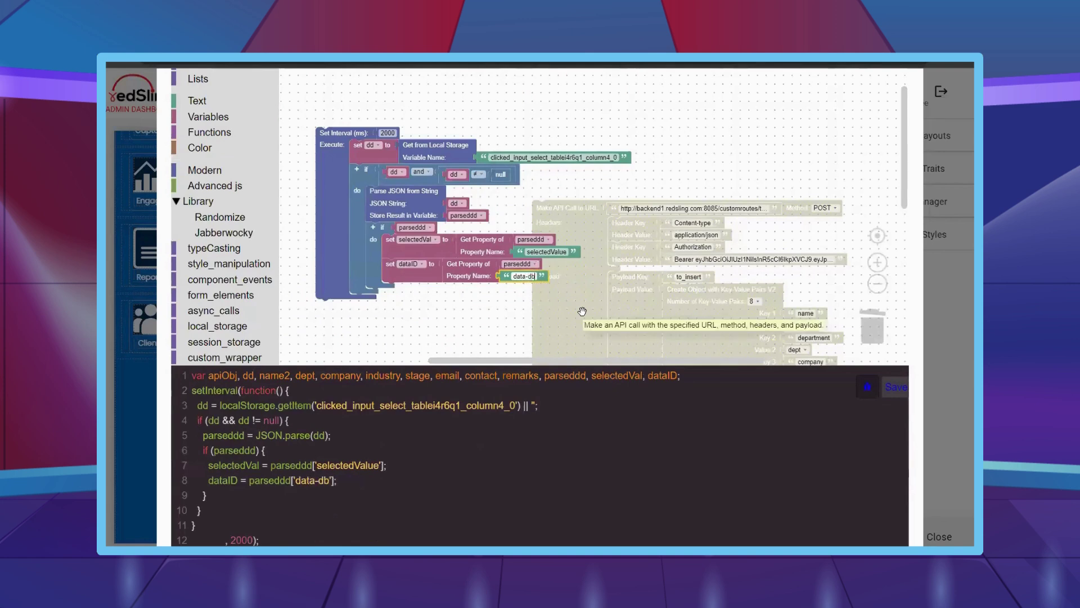
type("-id")
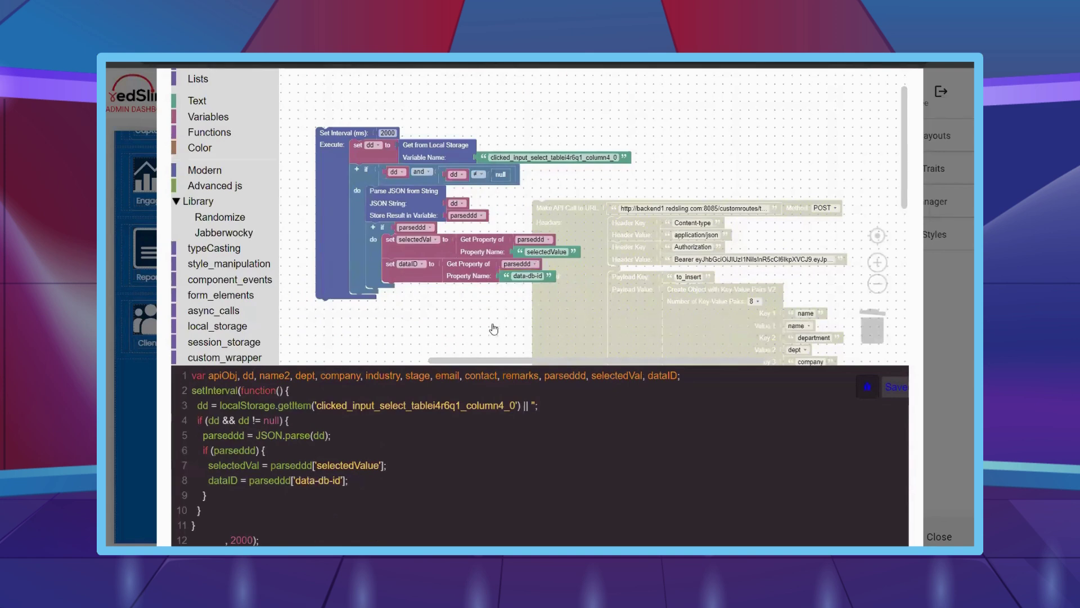
- Add an if block below the data-db-id setter that checks dataID
scroll(499, 325, "down", 2)
scroll(225, 168, "up", 2)
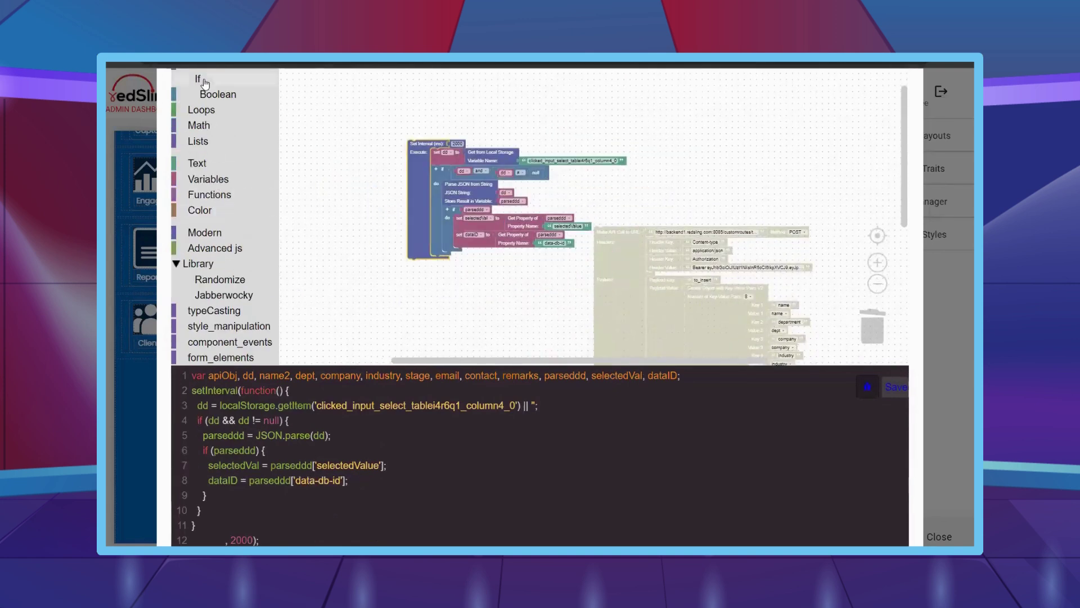
left_click(270, 78)
left_click_drag(293, 83, 476, 279)
scroll(487, 187, "up", 2)
right_click(475, 180)
left_click(490, 186)
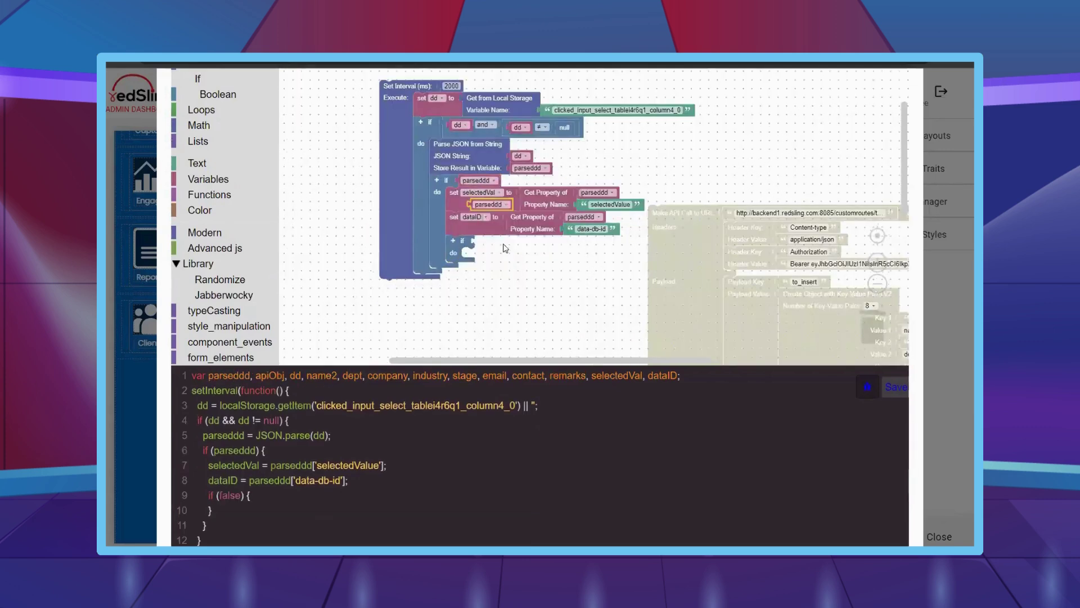
left_click_drag(493, 194, 484, 241)
left_click(509, 241)
scroll(470, 329, "up", 3)
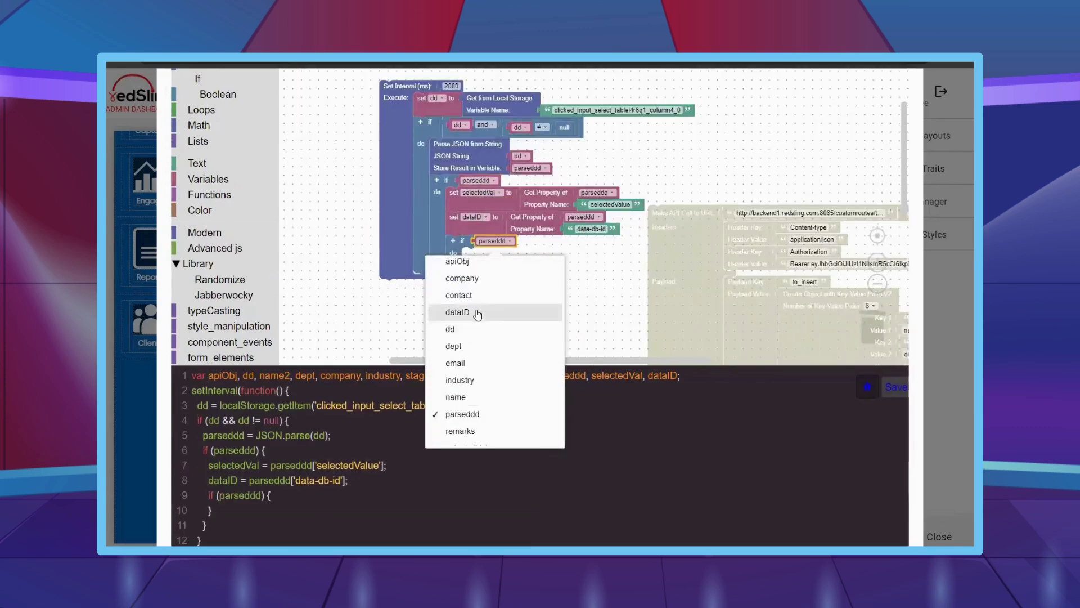
left_click(472, 311)
- Inside it, store null in local storage under the 'clicked_input_select_tablei4r6q1_column4_0' key
scroll(261, 271, "down", 4)
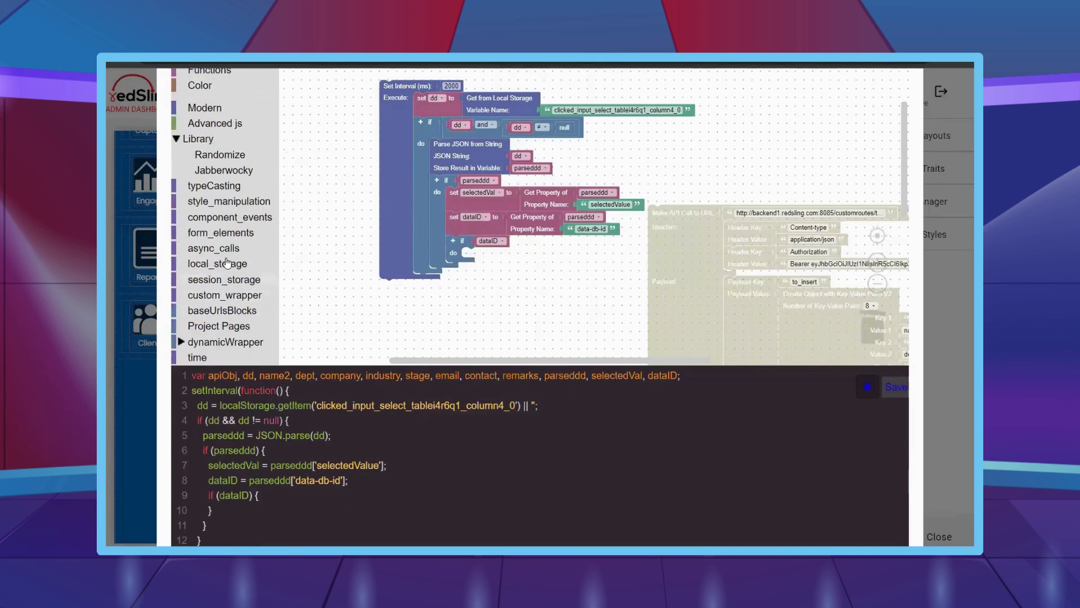
left_click(219, 263)
left_click_drag(327, 79, 332, 81)
left_click_drag(564, 289, 495, 261)
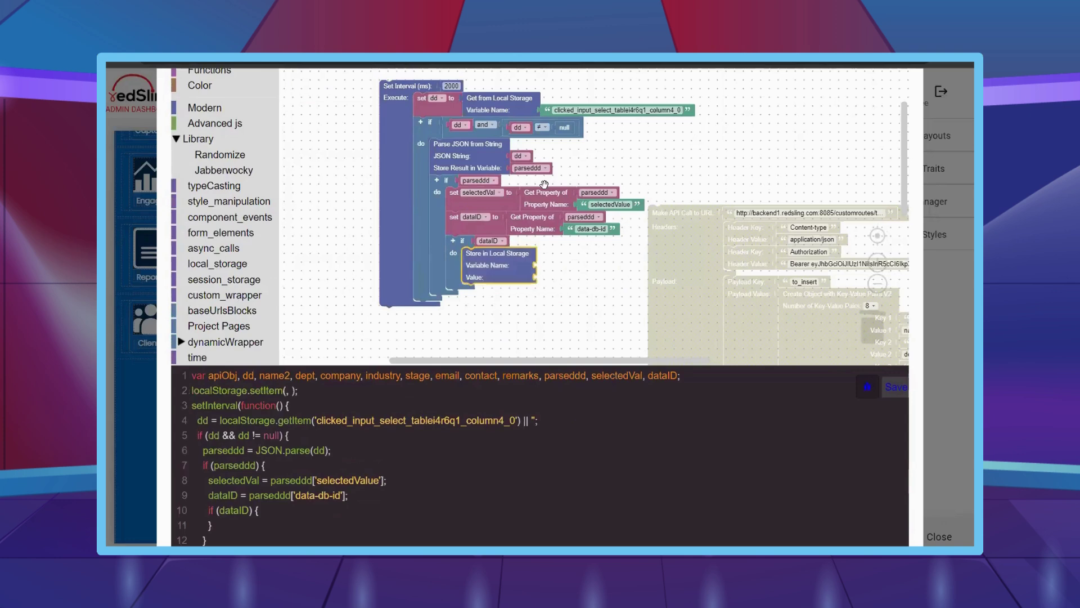
right_click(551, 108)
left_click(568, 117)
left_click_drag(562, 122, 560, 265)
right_click(558, 129)
left_click(568, 139)
left_click_drag(580, 153, 546, 278)
scroll(562, 313, "down", 2)
scroll(235, 308, "down", 2)
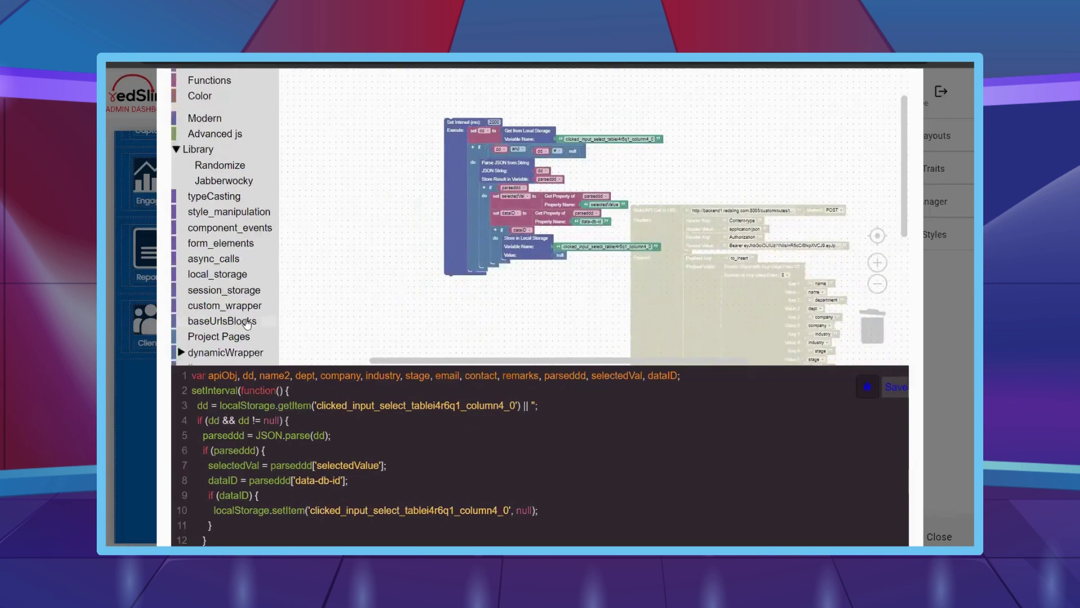
left_click(235, 309)
- Add the form_submit_field-ik8u7w instance to the workspace and attach a Click event to it
scroll(234, 309, "down", 5)
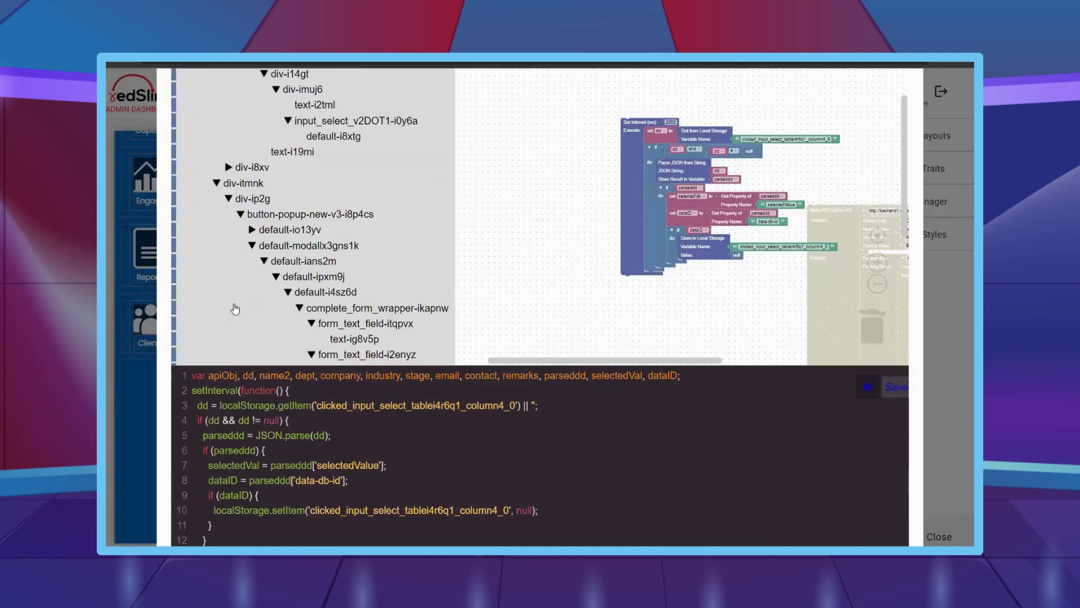
scroll(342, 304, "down", 8)
left_click(306, 308)
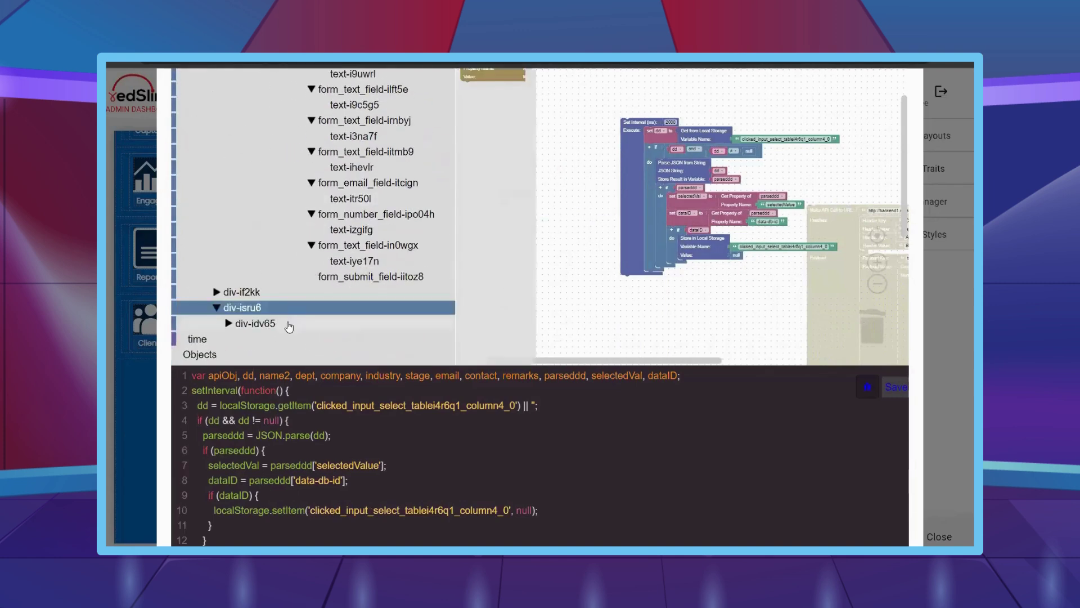
left_click_drag(481, 83, 640, 287)
left_click(324, 338)
left_click_drag(485, 182, 655, 306)
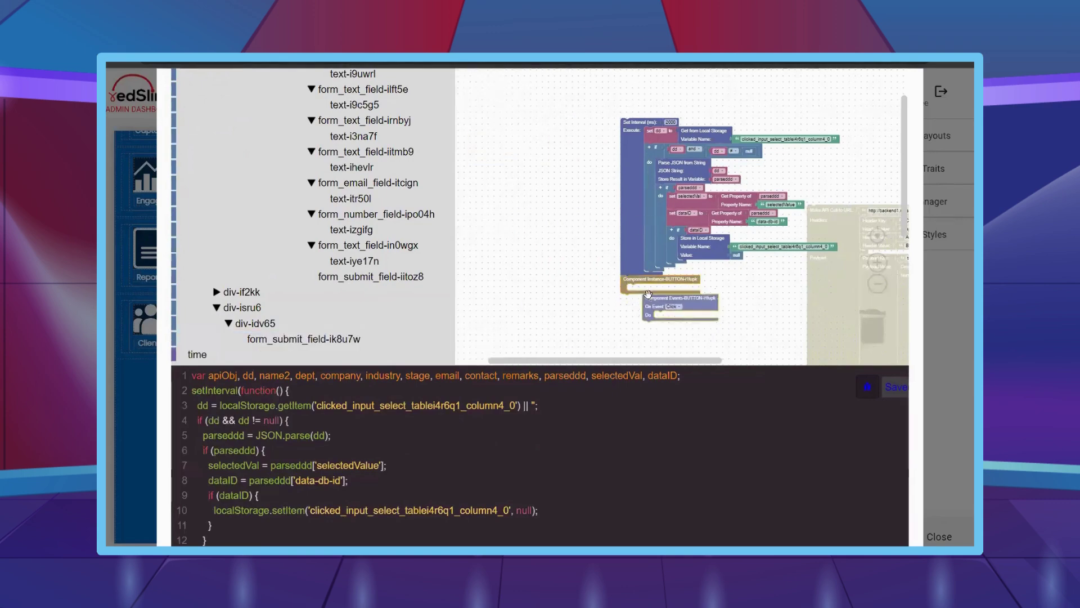
- Re-enable the Make API Call block inside the click handler and set its method to PUT
scroll(687, 161, "down", 5)
scroll(687, 162, "right", 3)
right_click(689, 163)
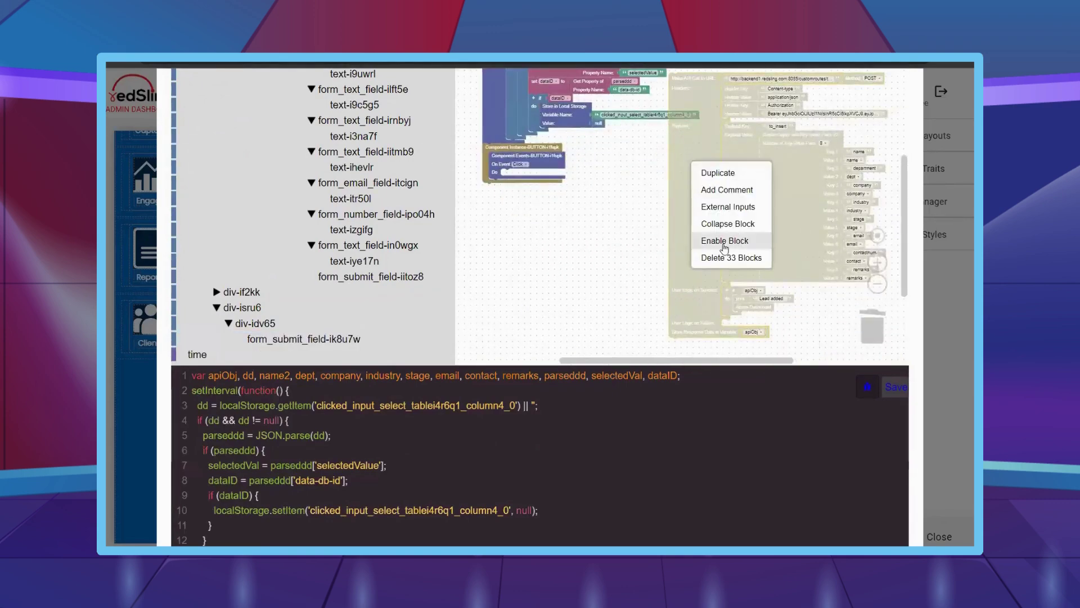
left_click(721, 245)
left_click_drag(684, 220, 524, 251)
scroll(646, 186, "down", 2)
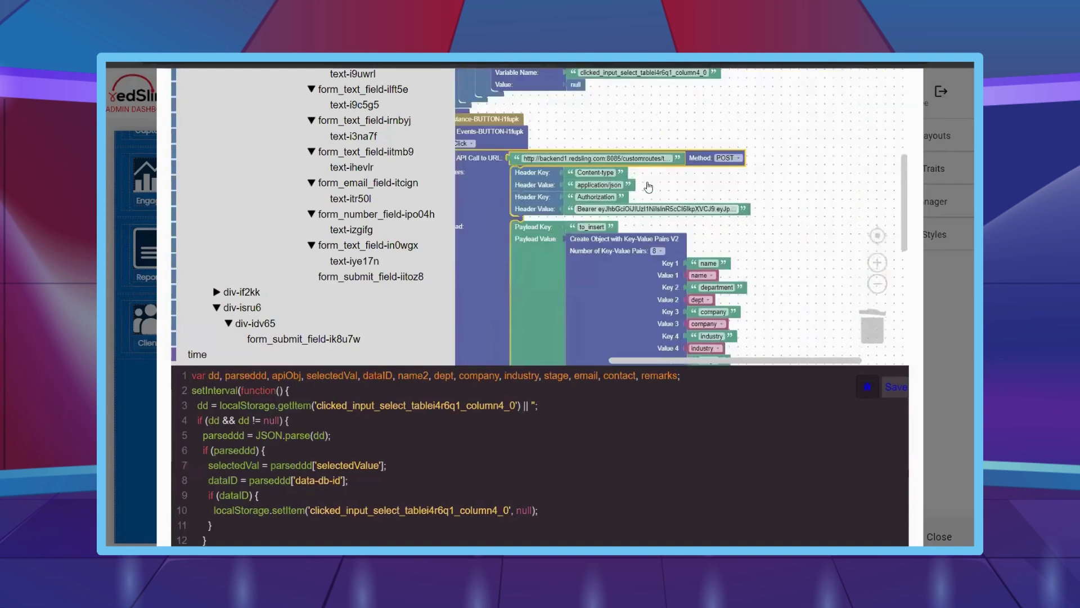
scroll(741, 154, "right", 2)
left_click(768, 158)
left_click(765, 215)
- Put a key-value object into the payload with Key 1 set to 'user'
left_click(653, 277)
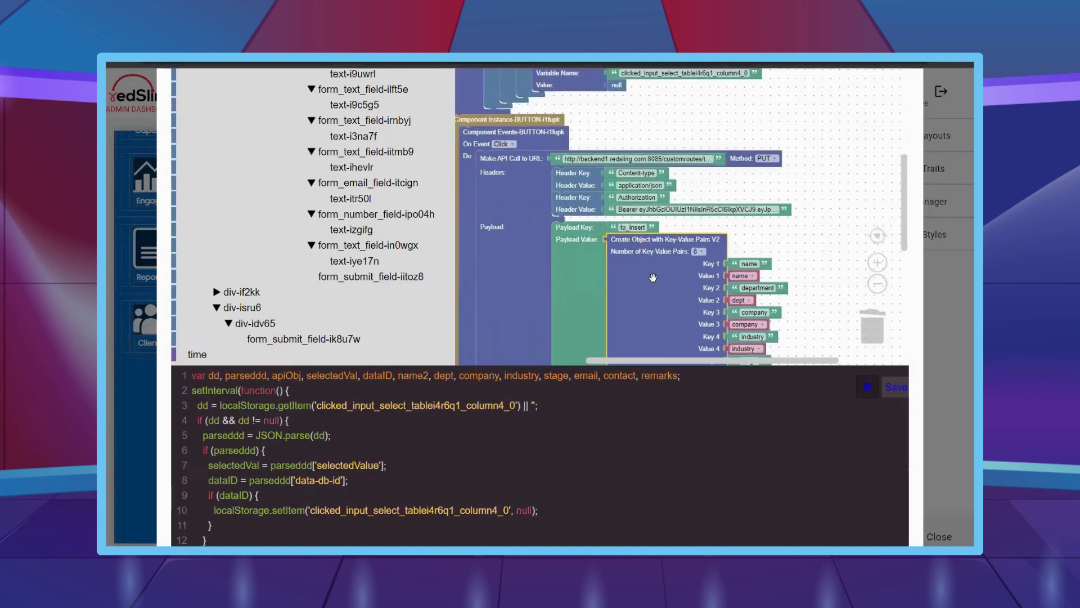
scroll(442, 299, "down", 2)
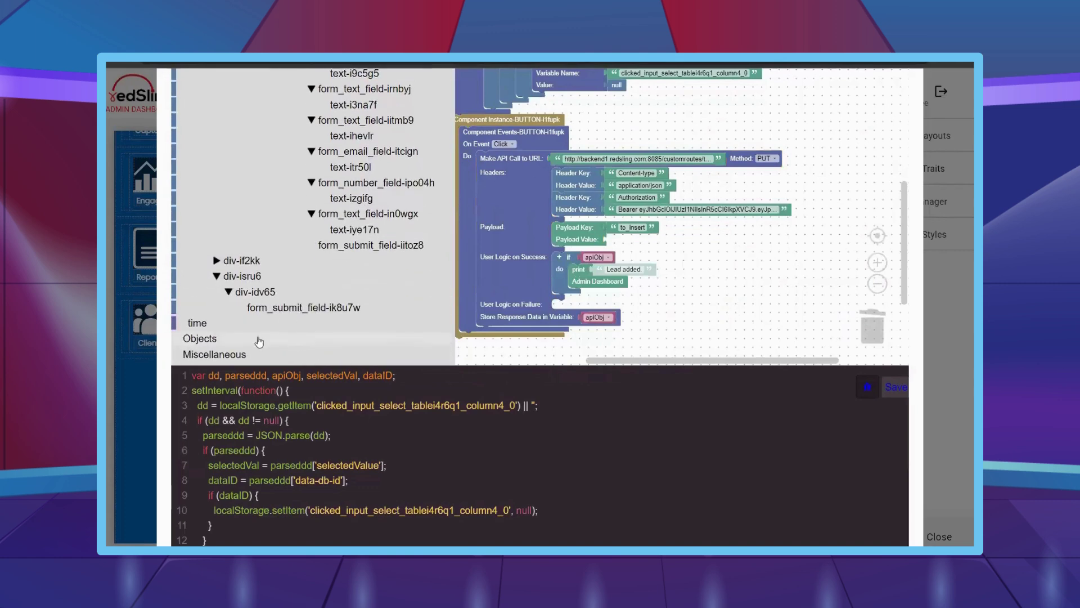
left_click(259, 339)
left_click_drag(525, 142, 734, 263)
right_click(661, 241)
left_click(681, 241)
left_click(753, 263)
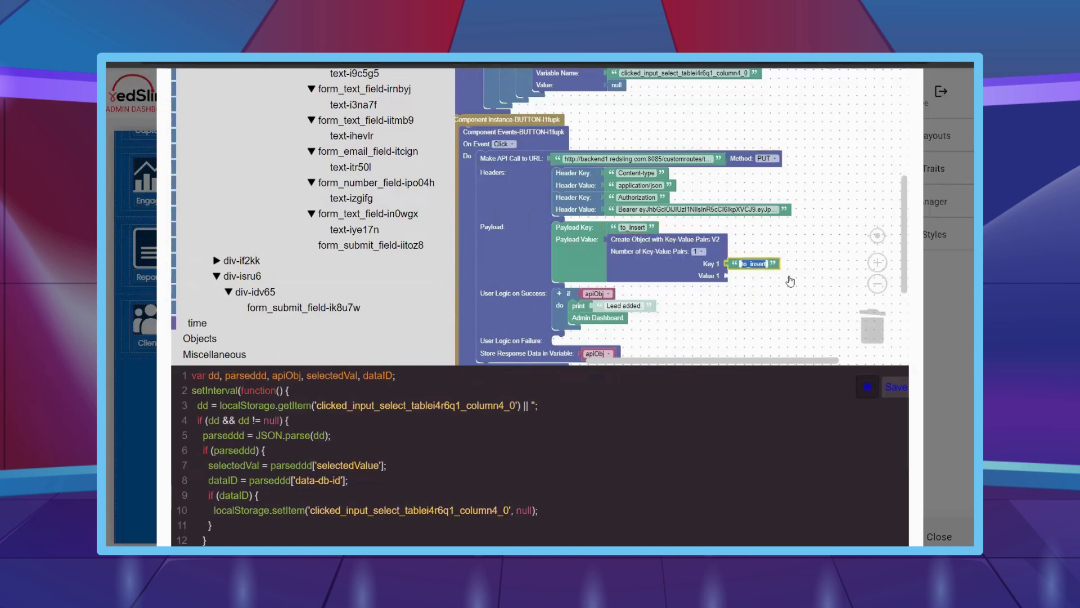
type("user")
left_click(765, 302)
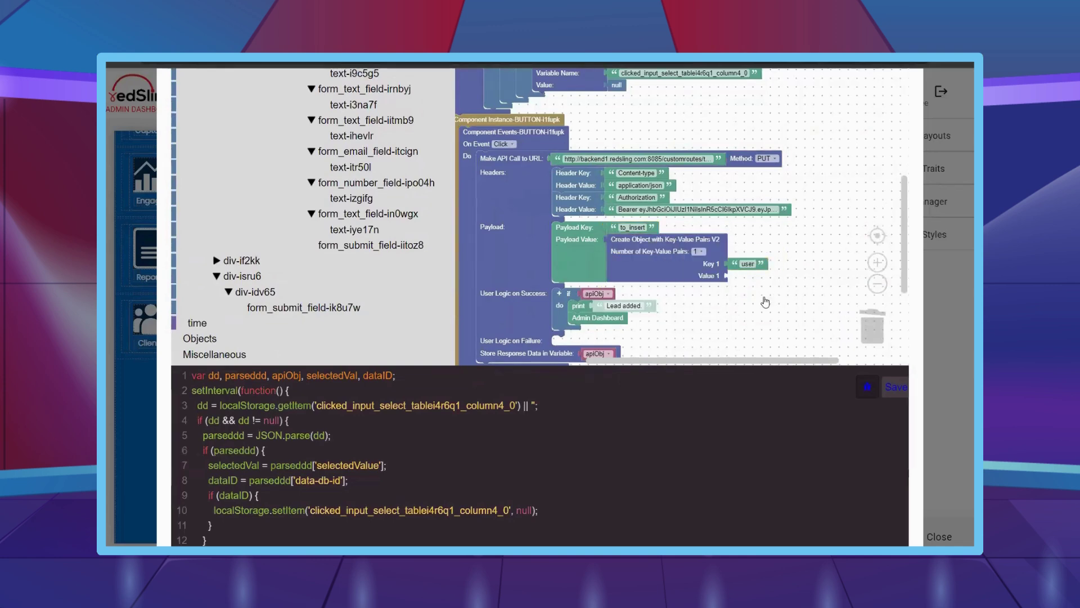
- Set the payload's Value 1 to the selectedVal variable
right_click(601, 296)
left_click(616, 296)
scroll(731, 281, "down", 1)
left_click_drag(610, 313, 738, 255)
left_click(754, 254)
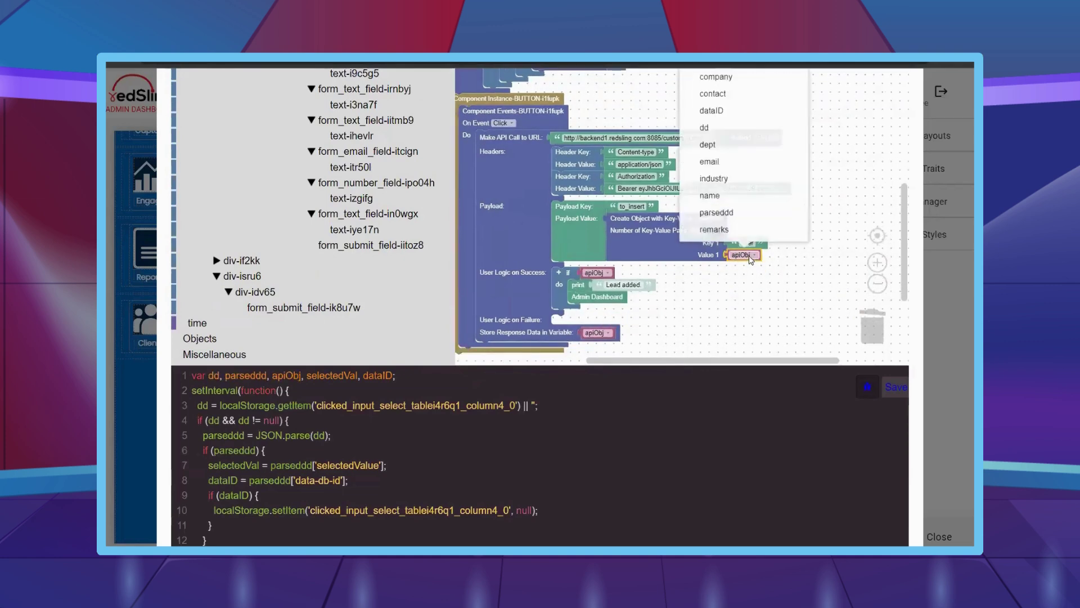
scroll(730, 189, "down", 3)
left_click(721, 179)
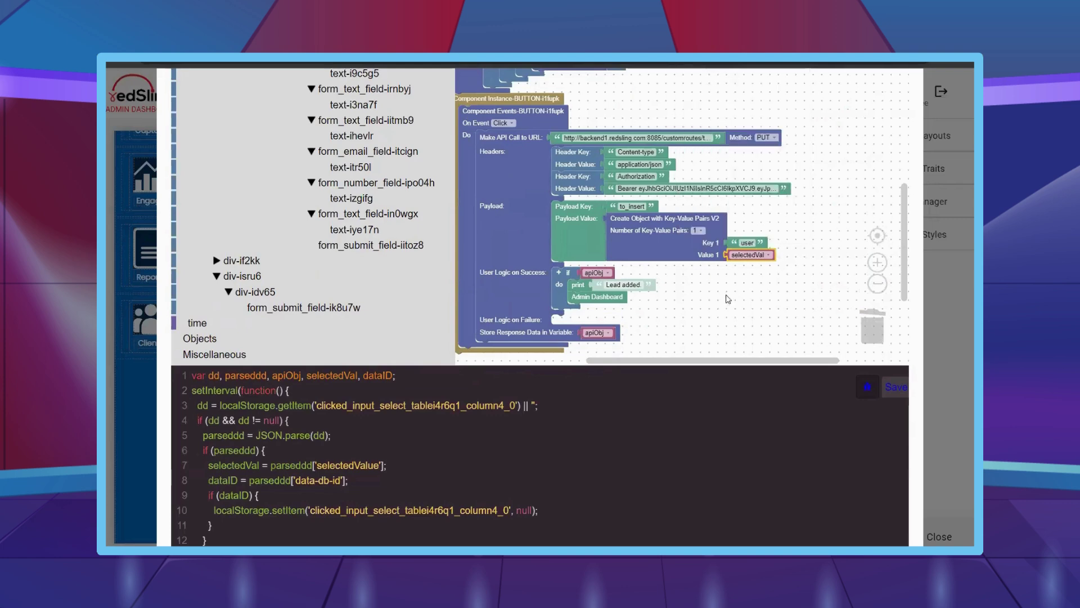
- Change the success print message to 'Lead updated'
left_click(633, 284)
key("BackSpace")
key("BackSpace")
key("BackSpace")
key("BackSpace")
key("BackSpace")
key("BackSpace")
key("BackSpace")
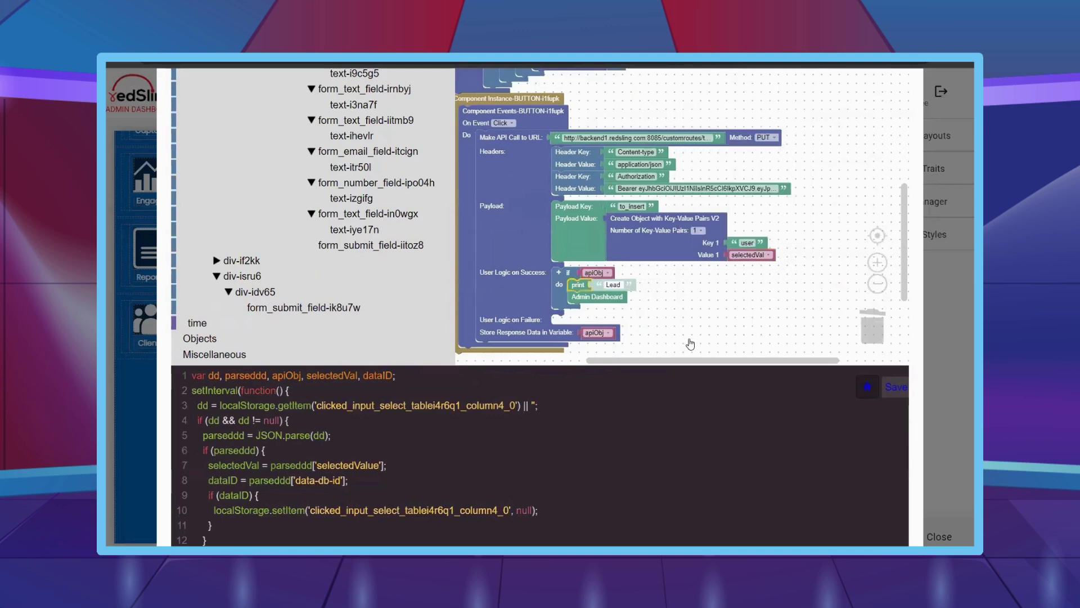
type("updated")
left_click(692, 341)
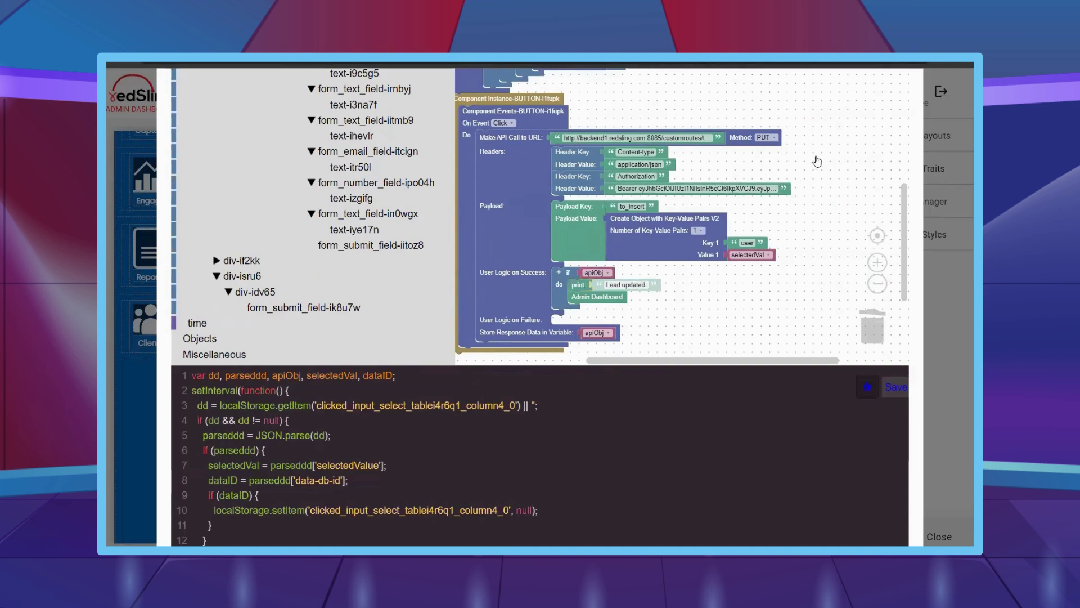
scroll(263, 174, "up", 10)
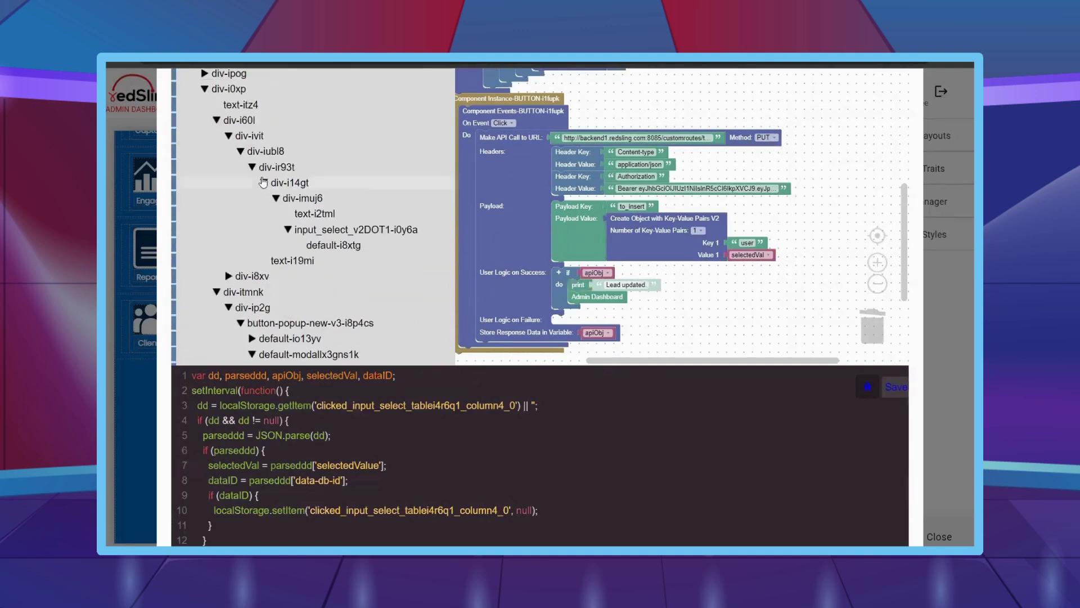
- Collapse the component tree and drag text blocks into place around the API call
scroll(263, 182, "up", 5)
scroll(242, 208, "down", 3)
scroll(236, 222, "up", 3)
left_click(236, 221)
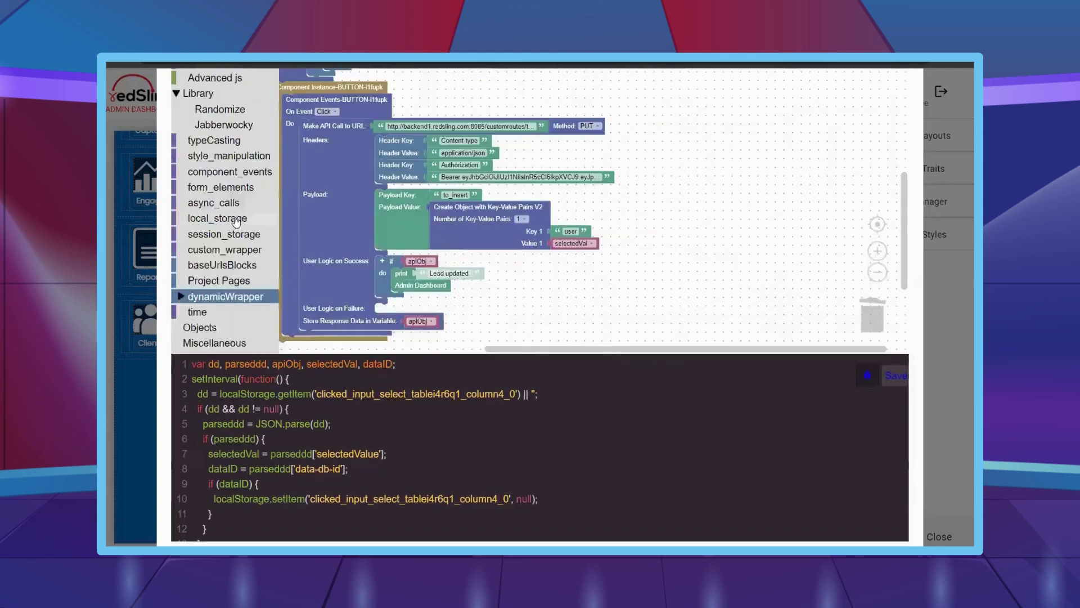
scroll(236, 221, "up", 5)
left_click(267, 150)
scroll(694, 249, "up", 2)
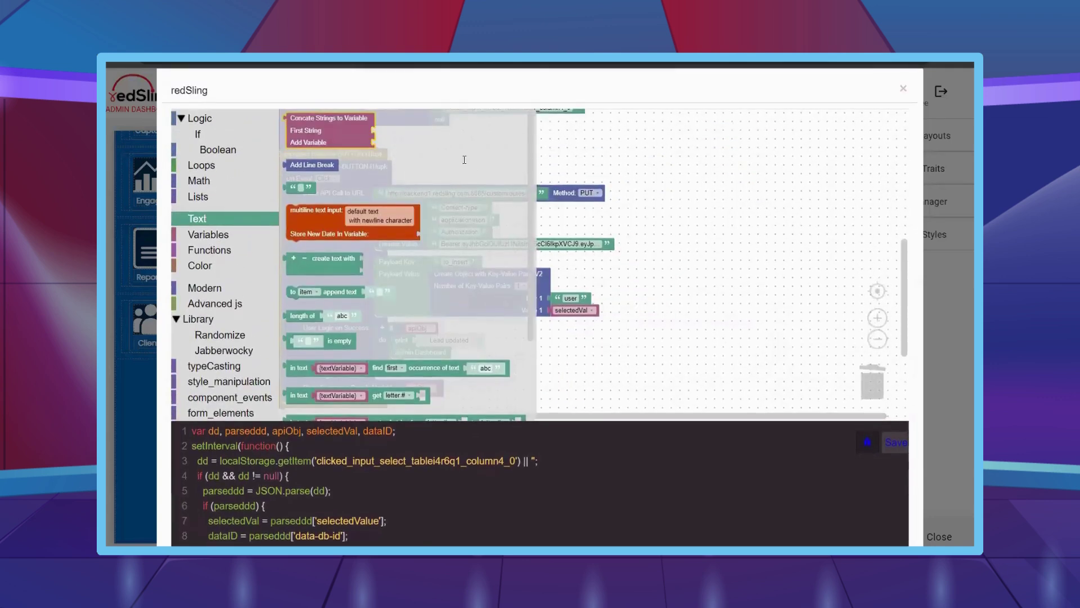
left_click_drag(329, 118, 693, 237)
scroll(693, 237, "down", 2)
left_click_drag(405, 138, 771, 188)
left_click_drag(698, 193, 431, 158)
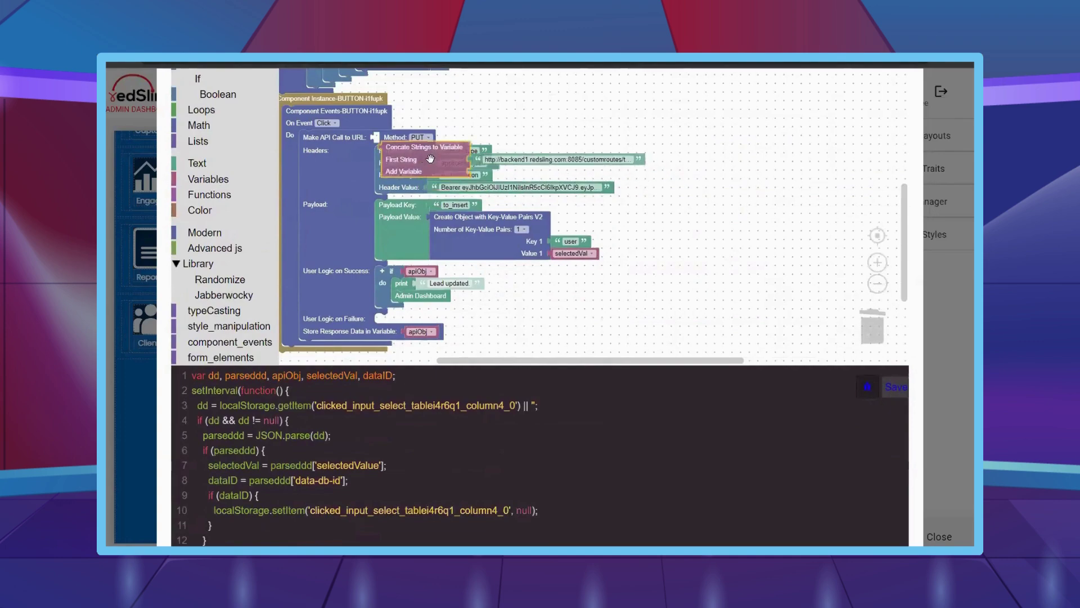
scroll(478, 120, "up", 4)
- Append dataID to the request URL, ending its text with '_data/EventLoginDashboard_leaddata?id='
right_click(481, 116)
left_click(507, 135)
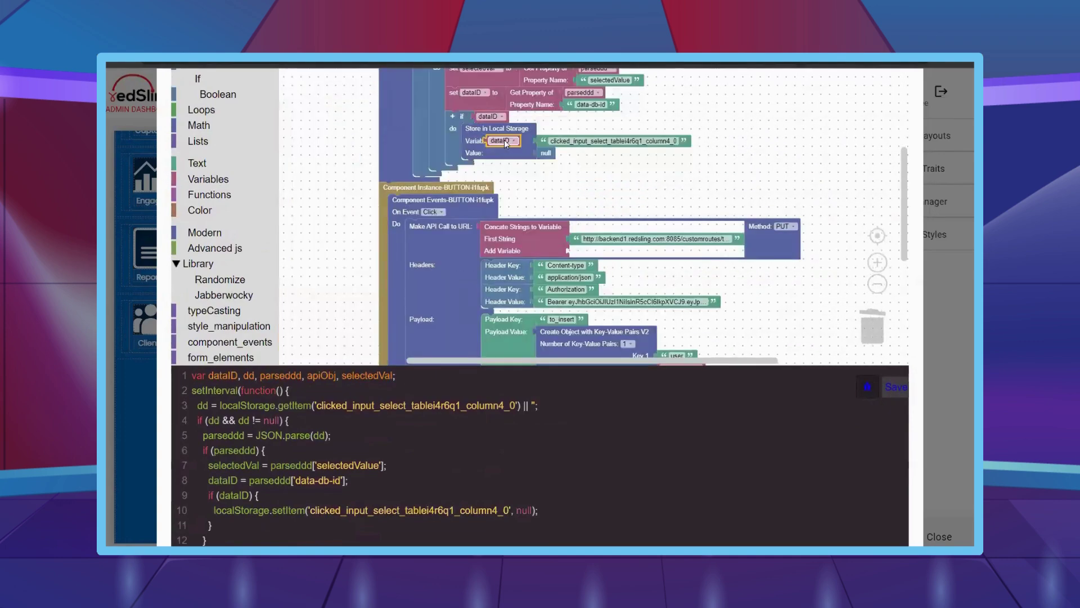
left_click_drag(507, 144, 591, 251)
left_click(642, 239)
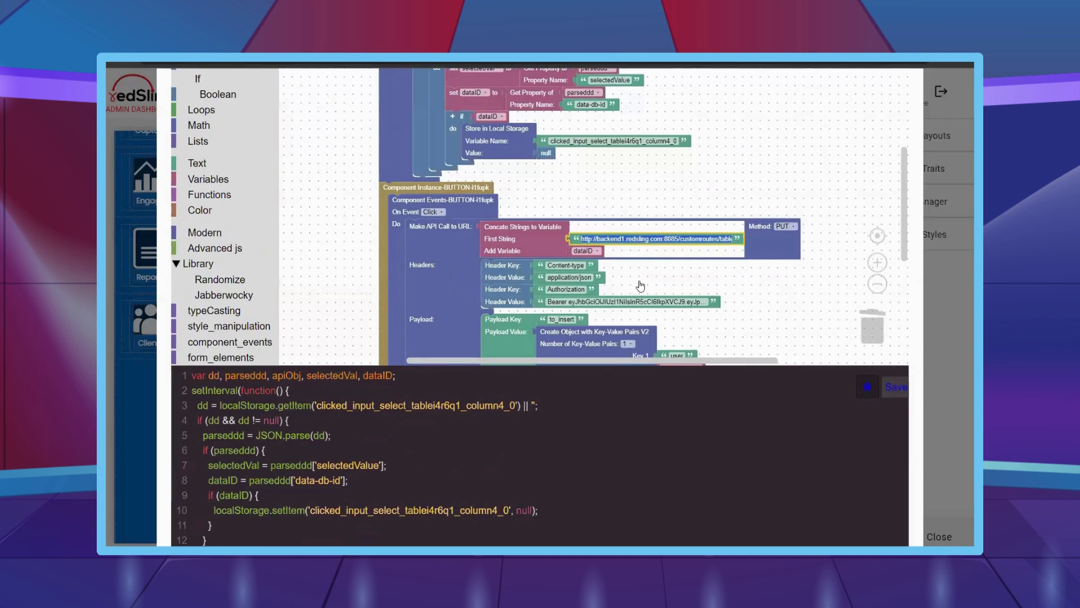
key("End")
type("_data/EventLoginDashboard_leaddata?id=")
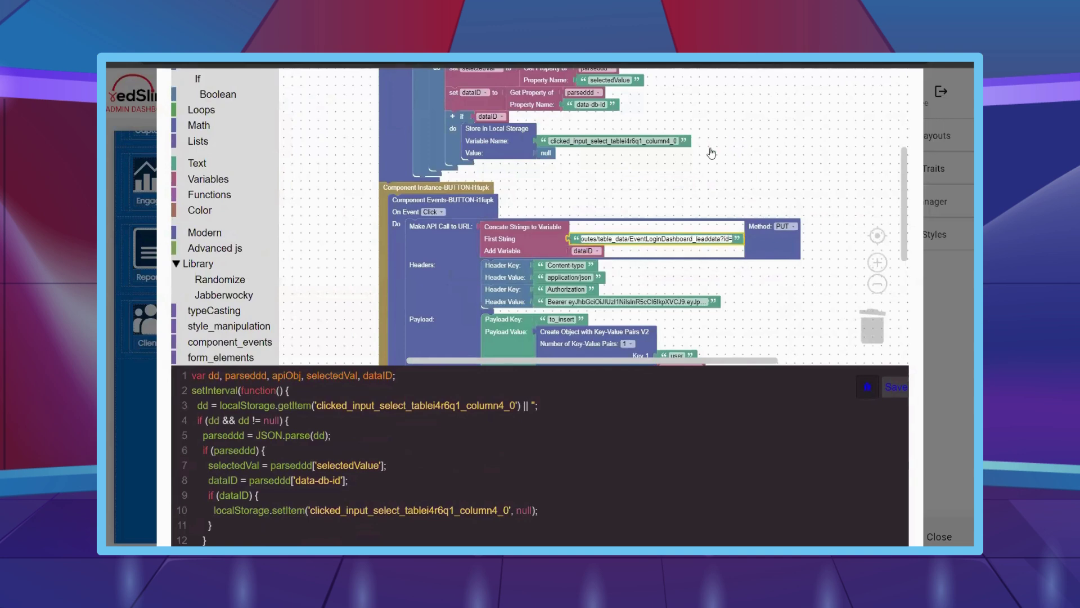
left_click(743, 270)
- Scroll through the workspace to review the finished PUT API call block
scroll(762, 309, "down", 2)
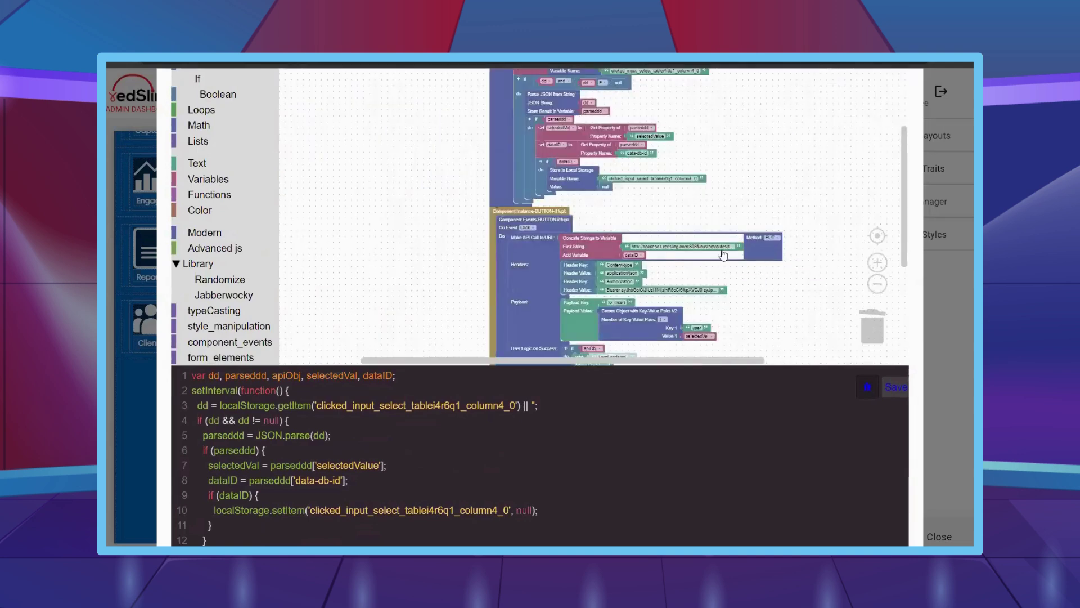
scroll(726, 262, "down", 1)
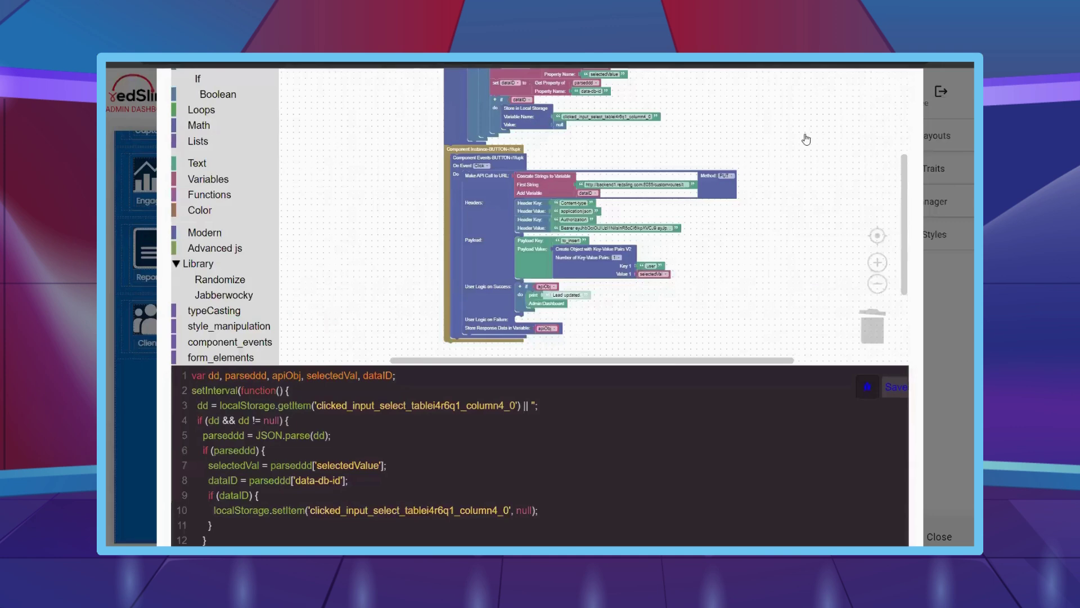
scroll(815, 265, "up", 3)
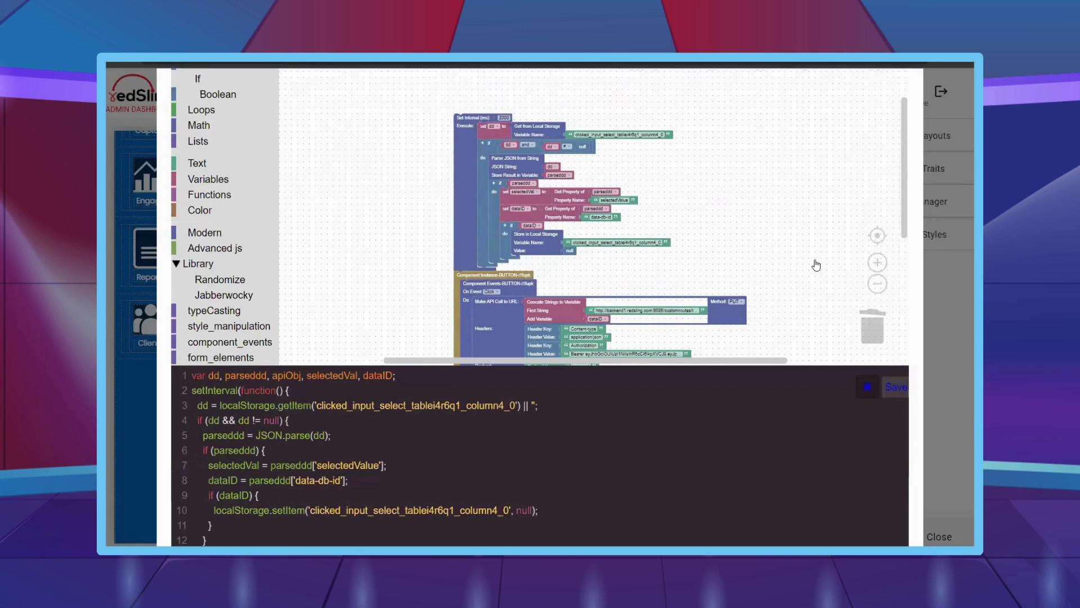
scroll(755, 205, "down", 3)
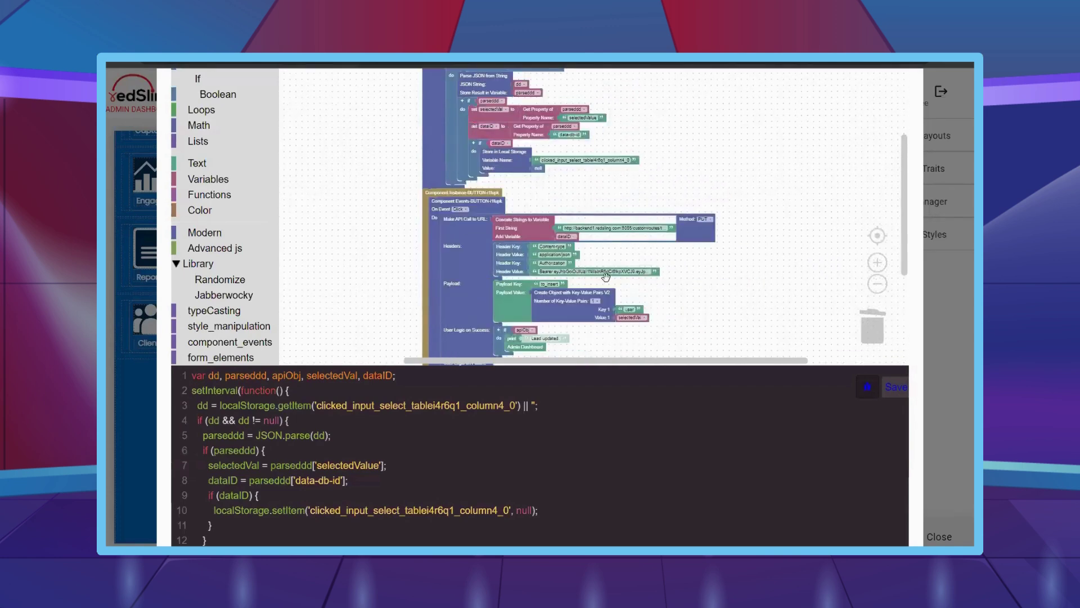
scroll(697, 280, "down", 1)
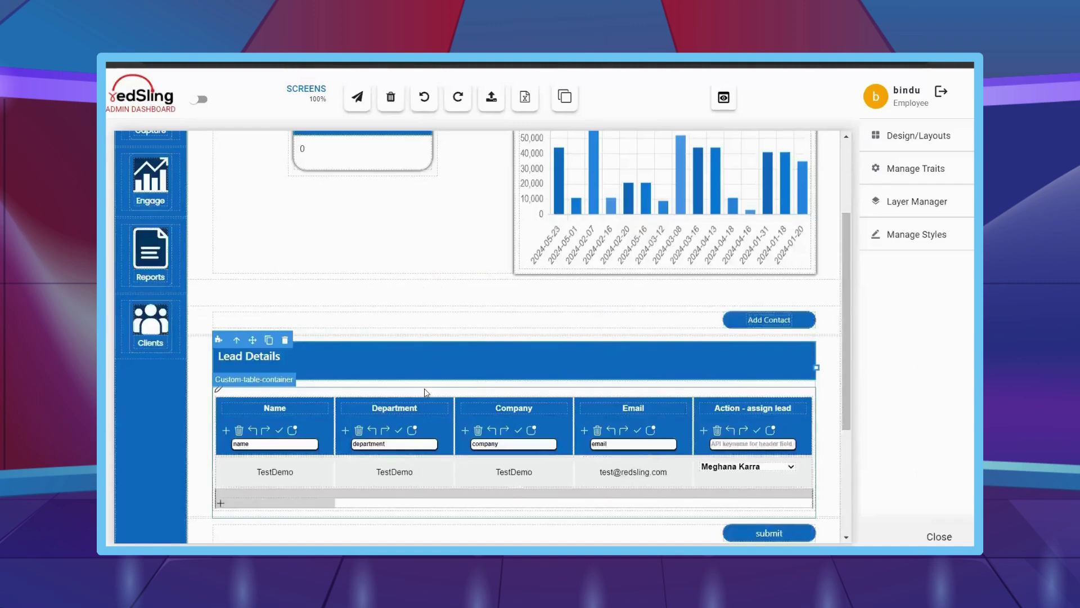
- Choose Q1 in the invoice card's quarter filter to show the 329173 total
scroll(424, 388, "down", 1)
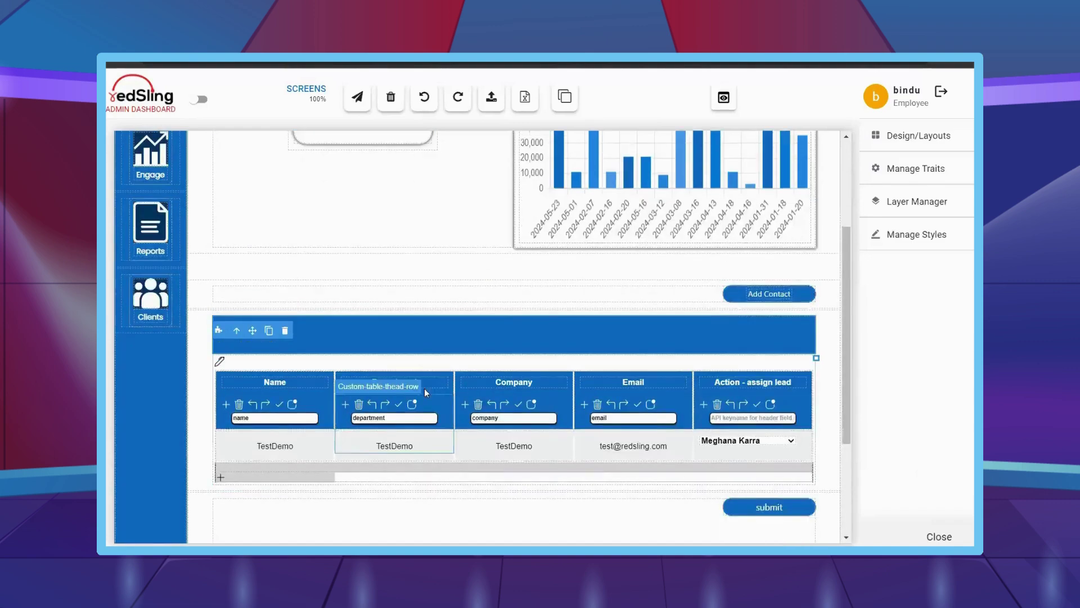
scroll(369, 269, "up", 4)
left_click(366, 248)
left_click(366, 247)
left_click(315, 269)
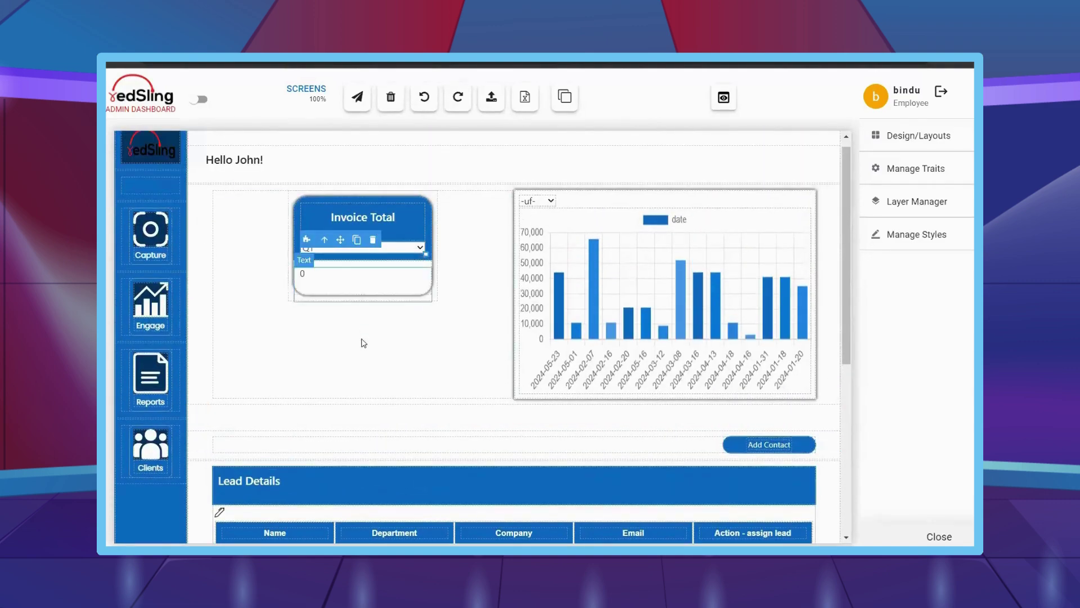
- Style the invoice total at 18 px, bold and centred, then save with DevTools open
left_click(934, 239)
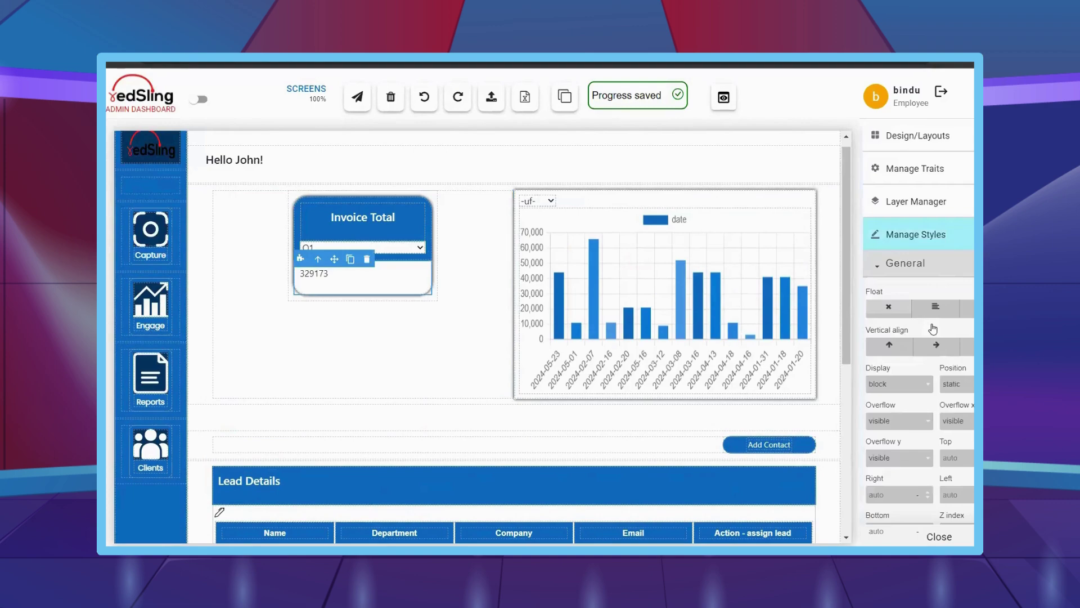
scroll(932, 304, "down", 5)
left_click(914, 375)
scroll(906, 253, "down", 5)
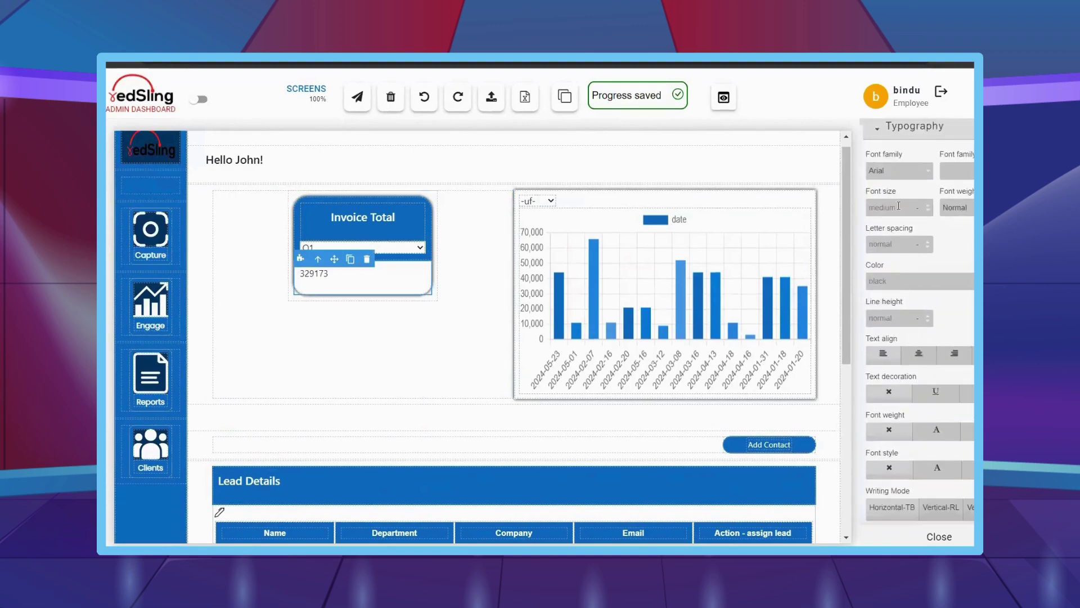
type("18")
left_click(959, 208)
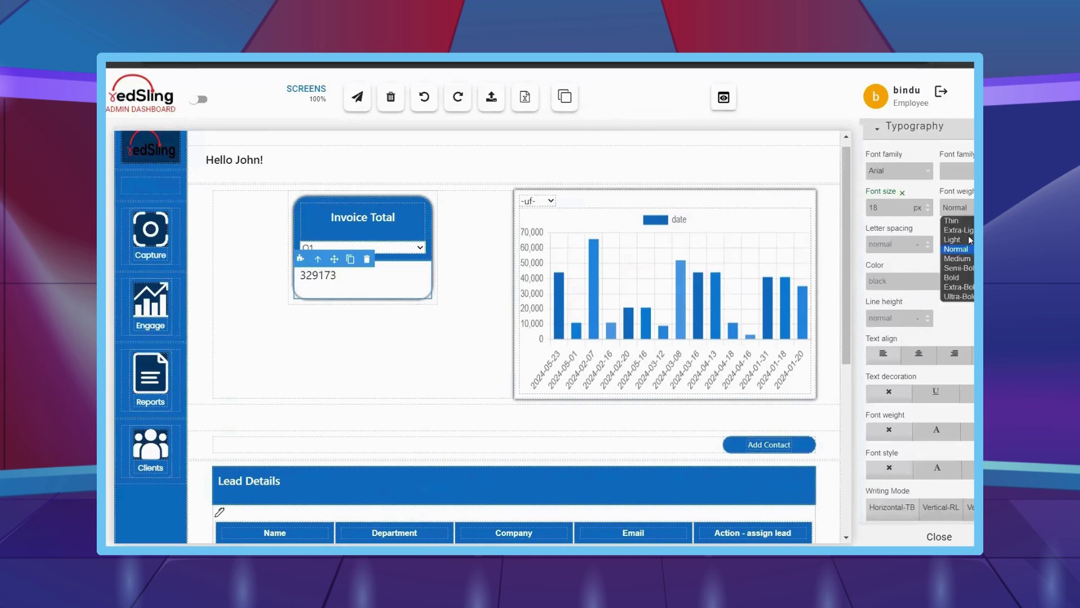
left_click(970, 277)
left_click(967, 208)
left_click(958, 268)
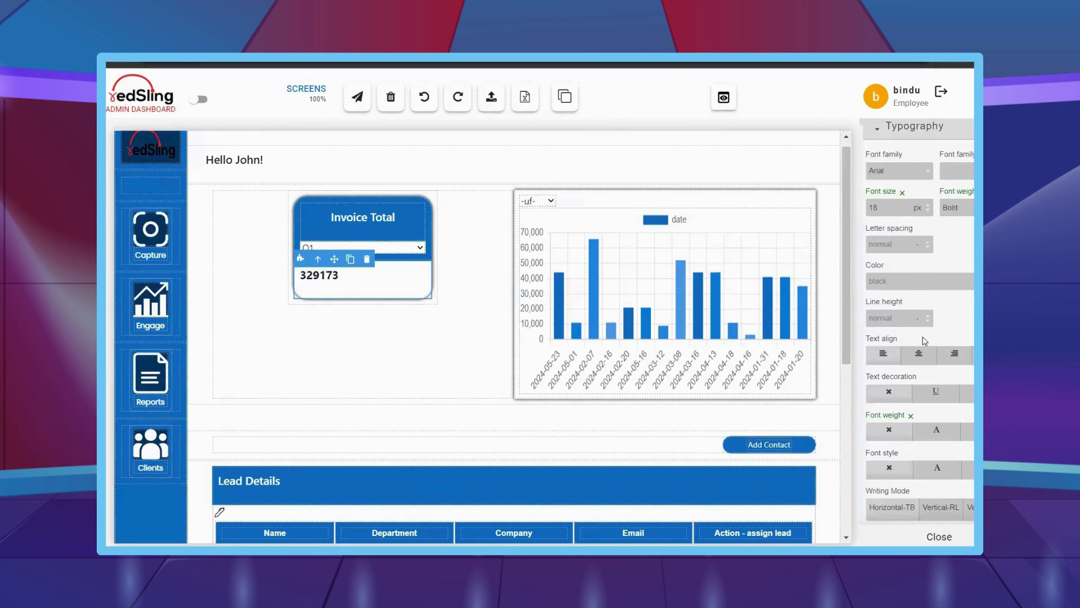
left_click(916, 355)
left_click(945, 536)
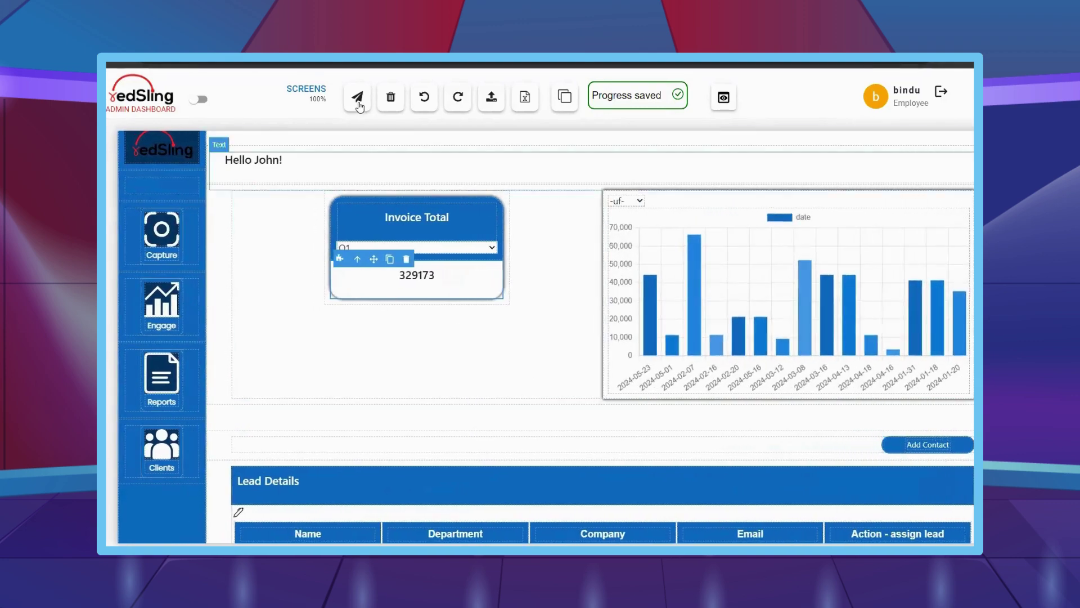
key("F12")
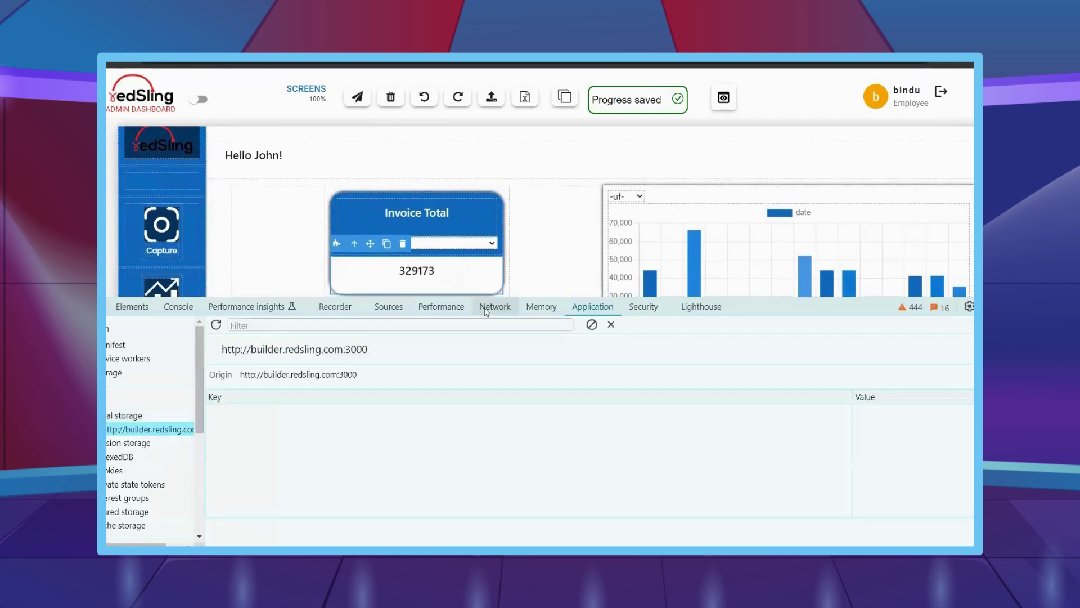
left_click(352, 99)
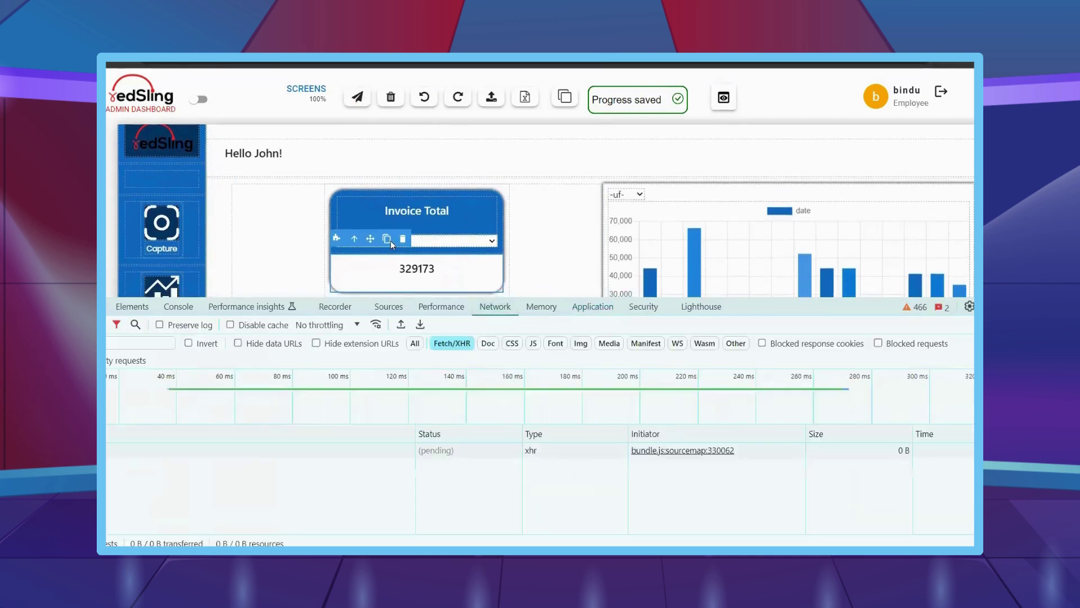
- Close the developer tools and select the Lead Details table's footer row
key("F12")
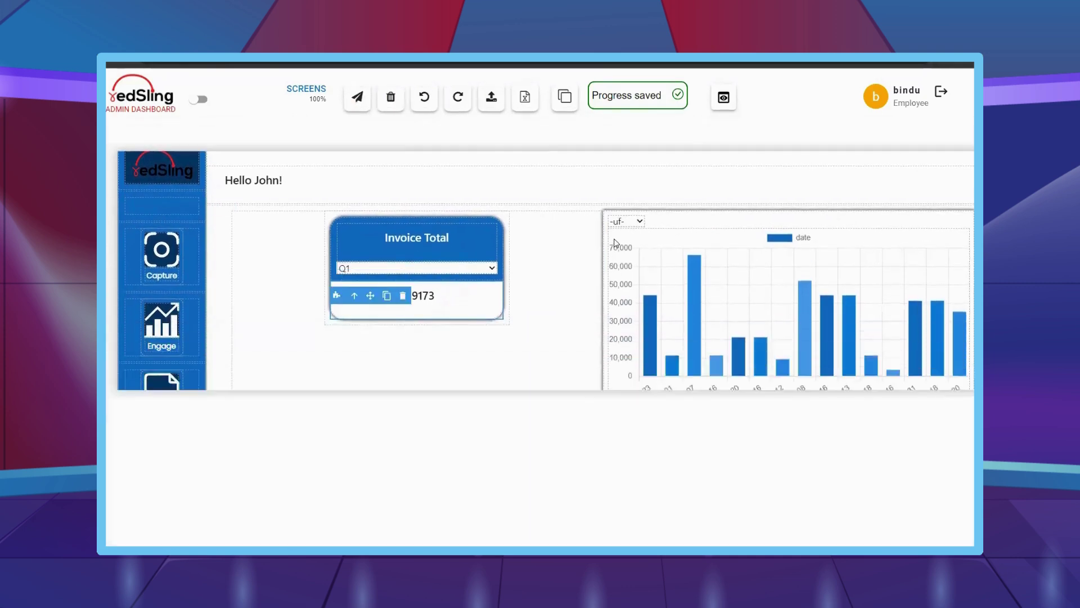
scroll(523, 340, "down", 5)
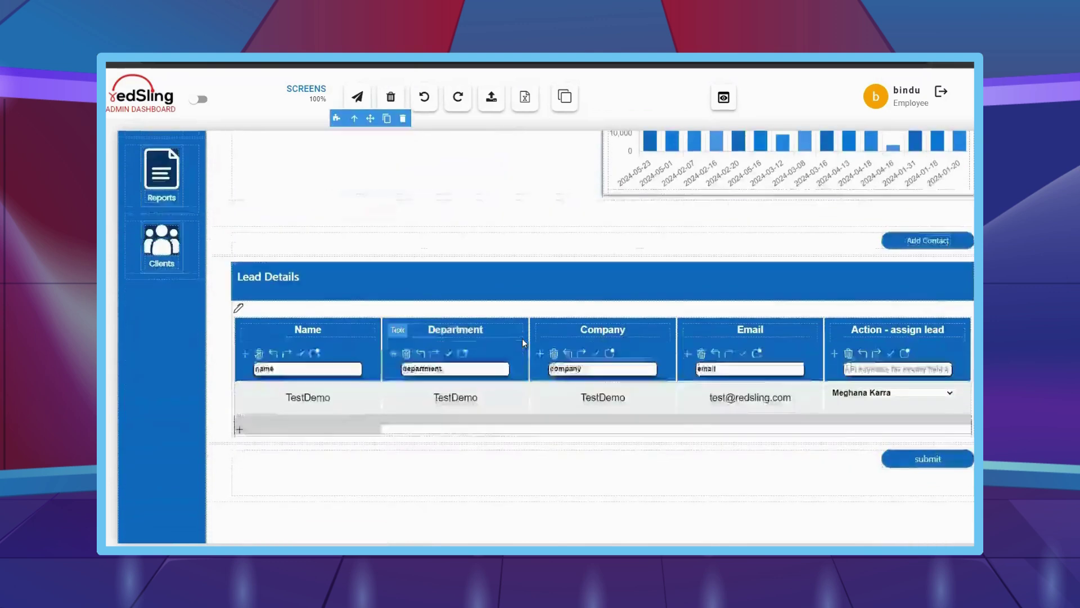
left_click(288, 379)
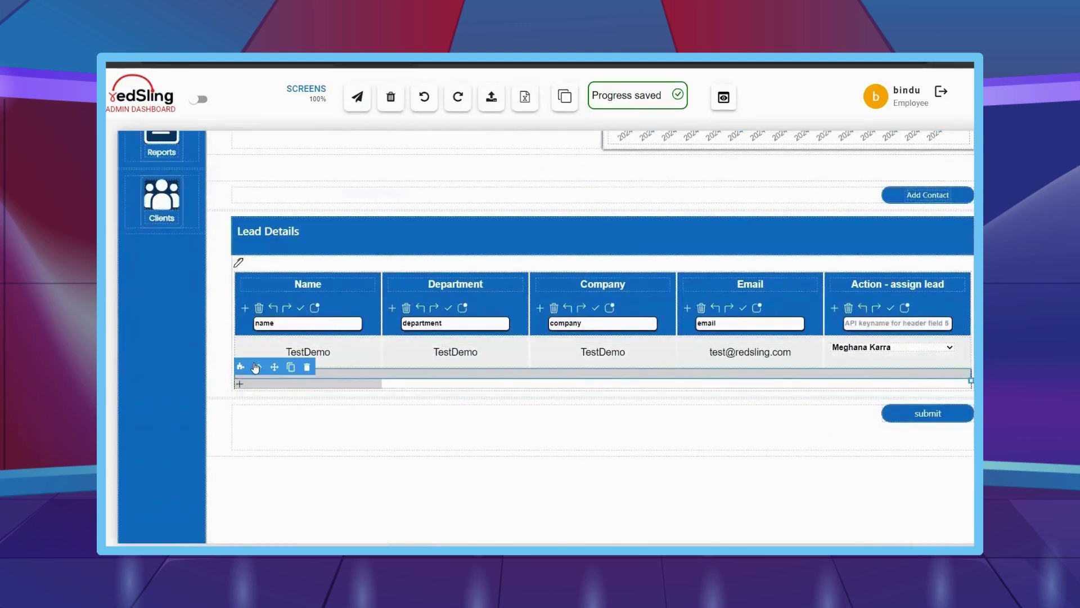
left_click(198, 99)
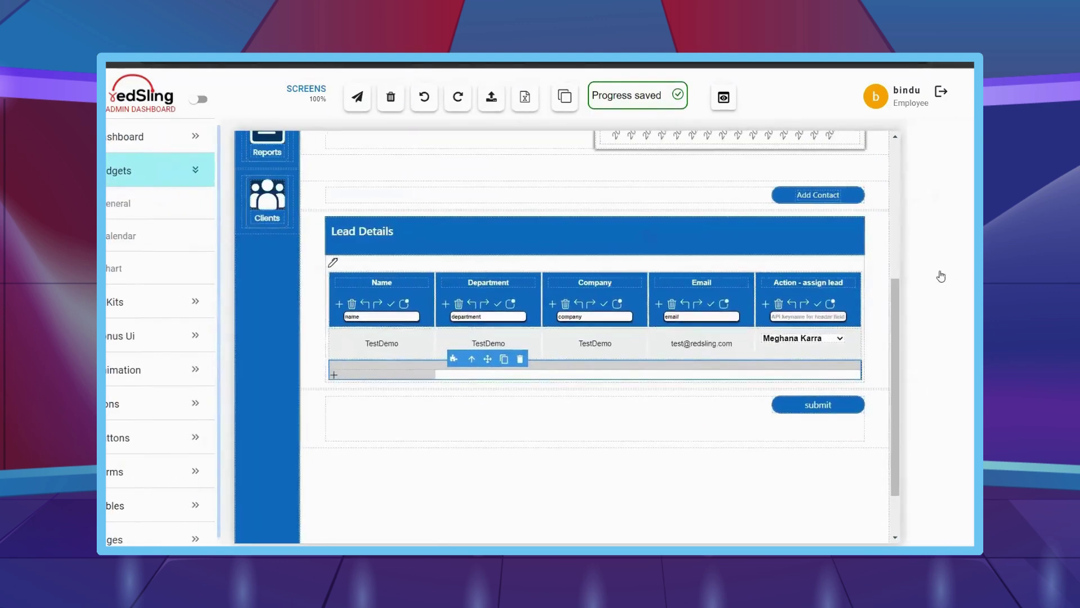
- Give the footer row a 3 px white border in the Decorations styles
left_click(941, 276)
scroll(925, 380, "down", 3)
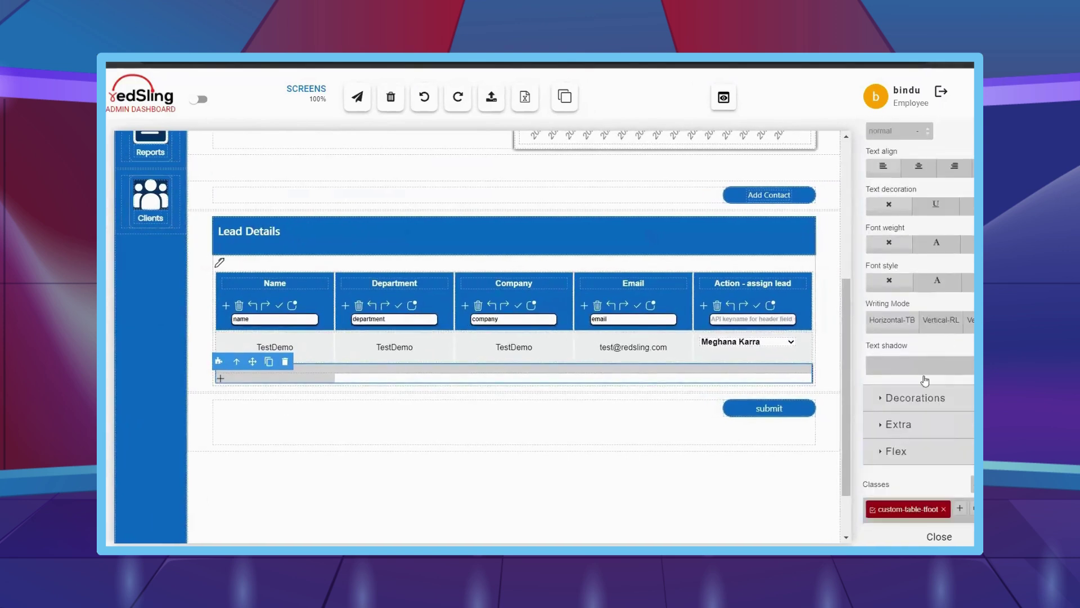
left_click(911, 397)
scroll(912, 394, "down", 5)
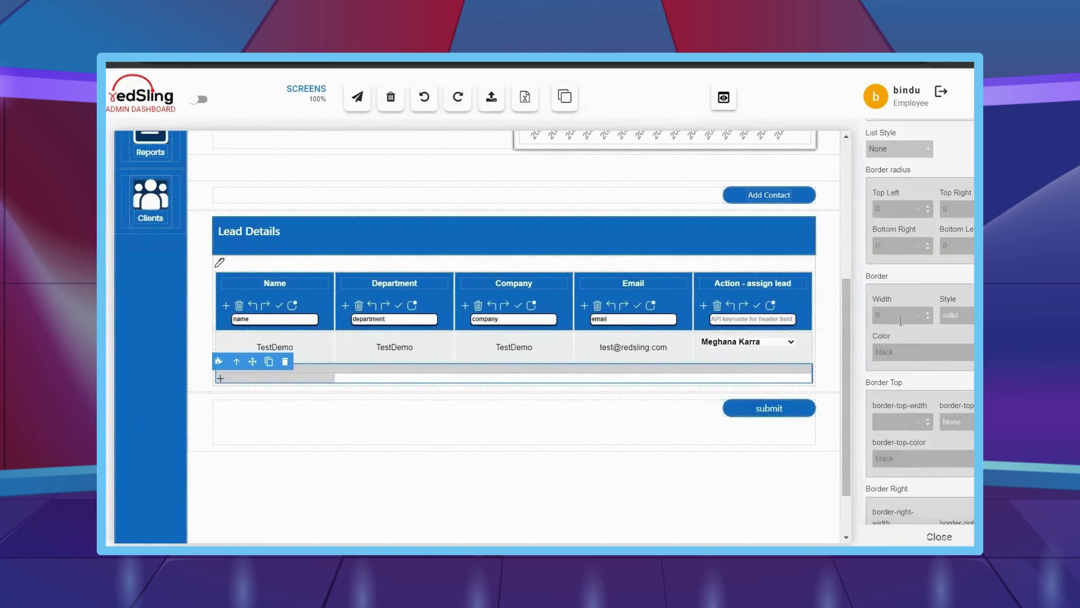
left_click(901, 356)
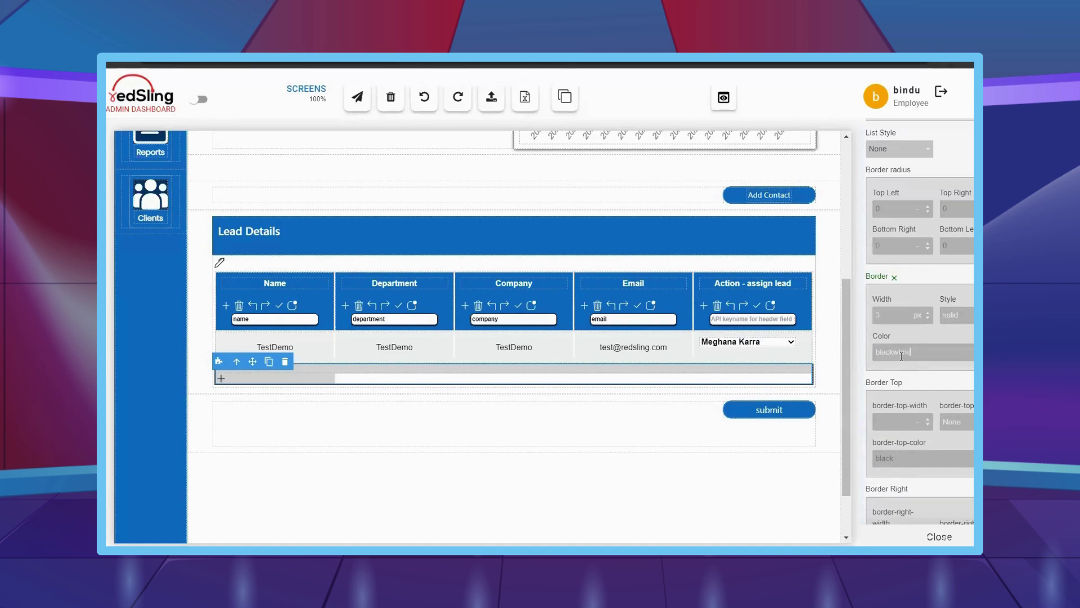
type("white")
key("ctrl+a")
type("white")
left_click(692, 492)
left_click(939, 536)
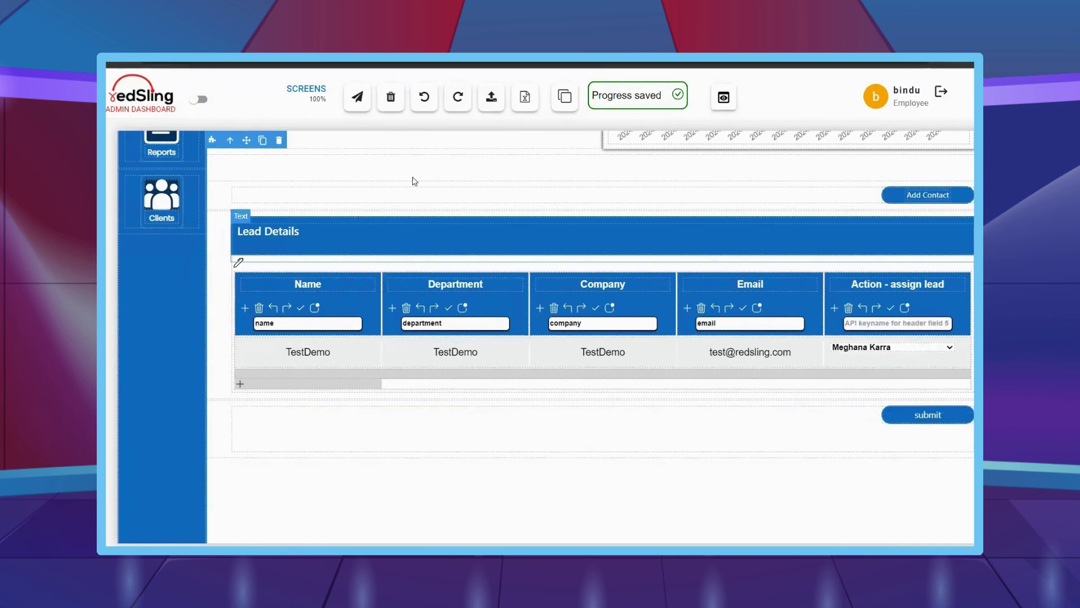
- Save the dashboard progress and scroll through the page to review it
scroll(445, 216, "up", 2)
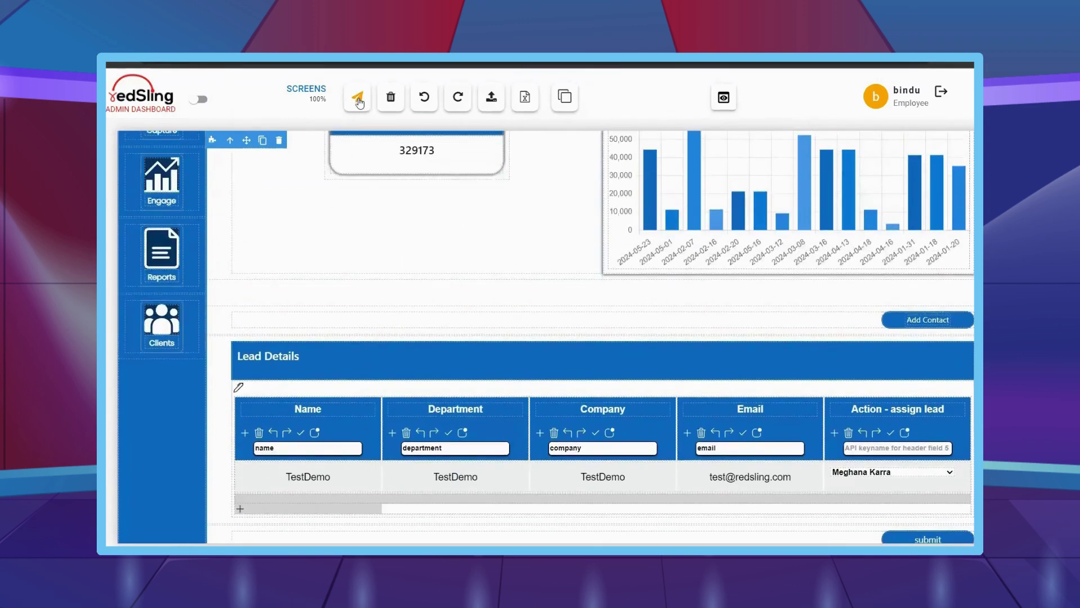
left_click(358, 101)
scroll(547, 360, "up", 2)
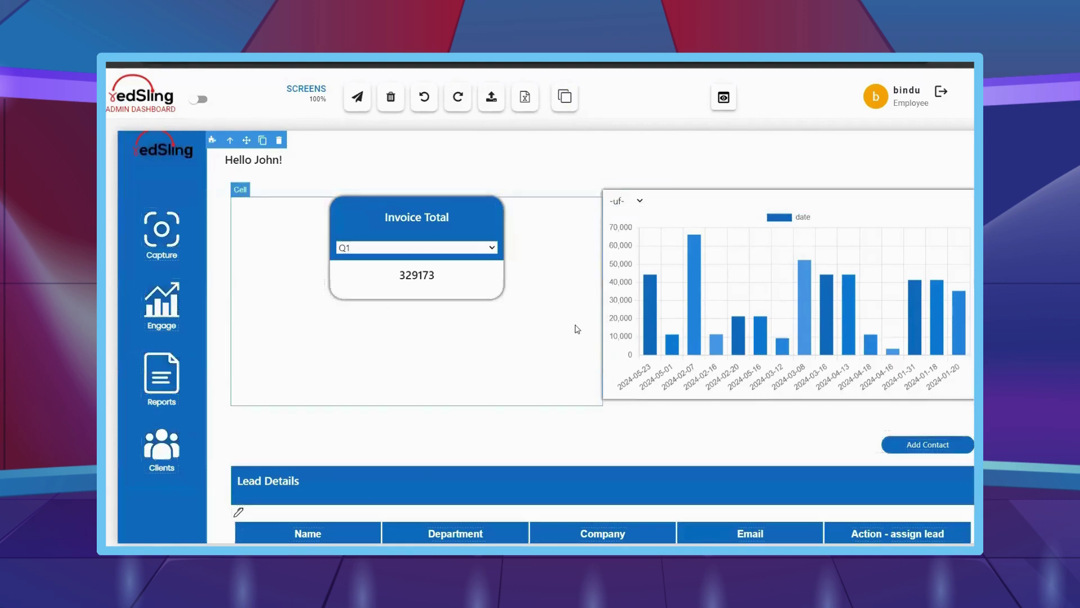
scroll(579, 328, "down", 6)
scroll(554, 420, "up", 6)
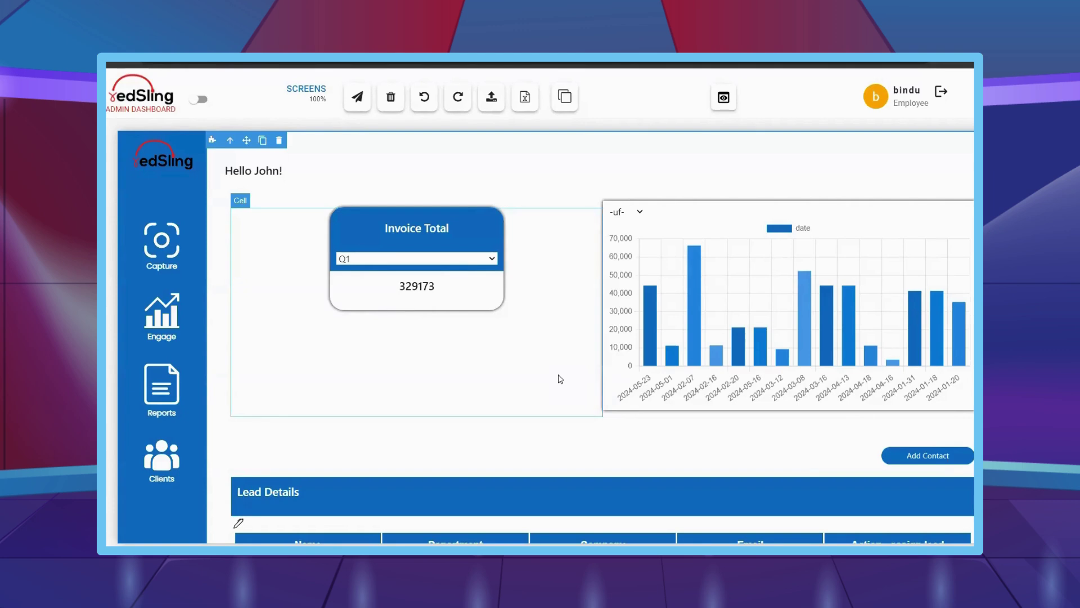
- Return to the top of the page and turn on outlines for all components
scroll(560, 378, "down", 2)
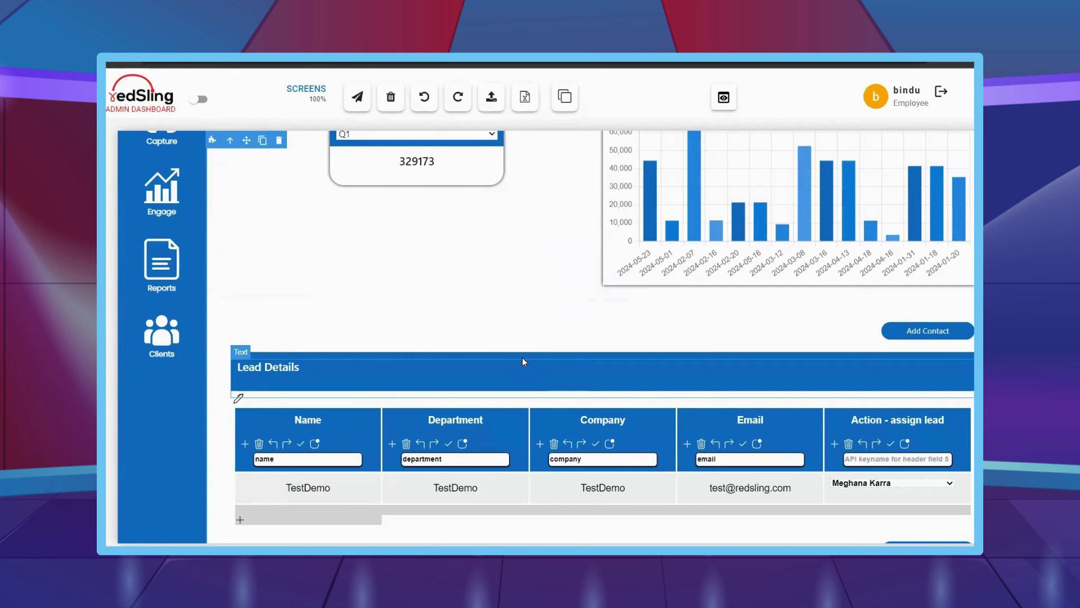
scroll(494, 365, "up", 1)
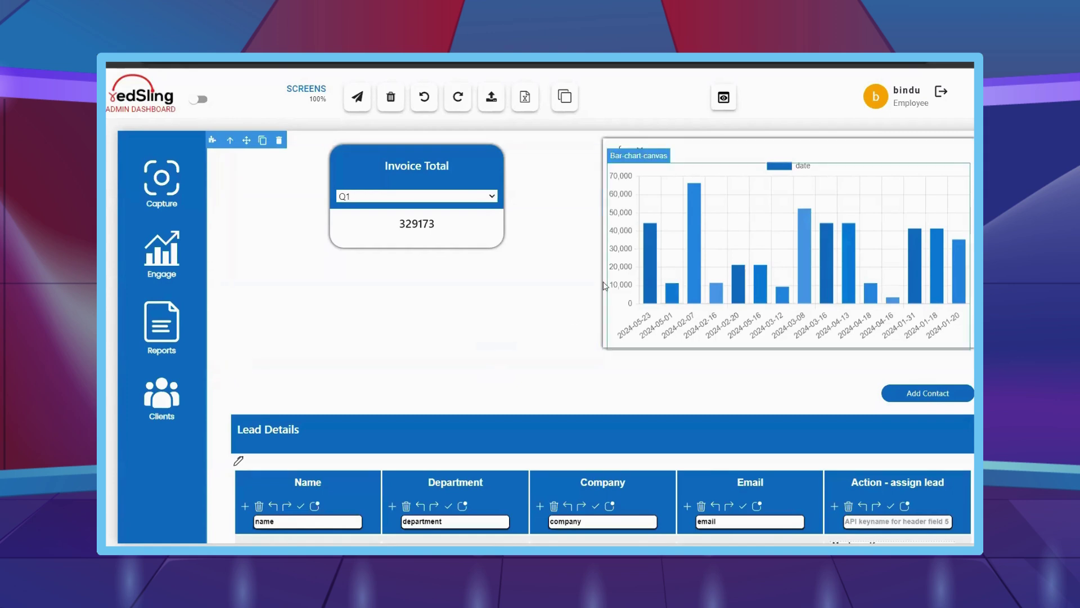
scroll(534, 342, "up", 1)
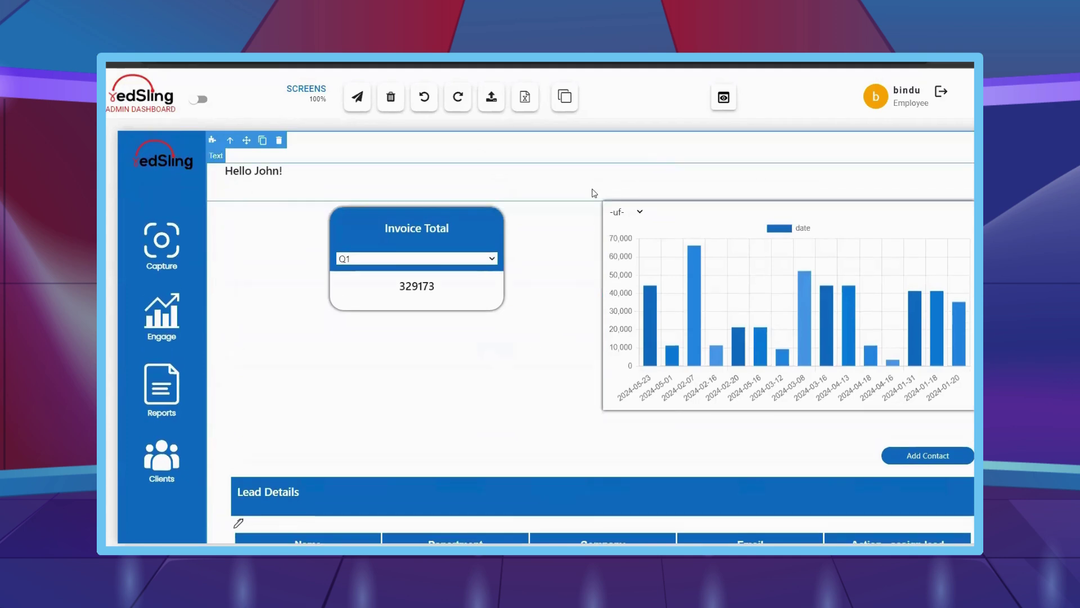
left_click(564, 98)
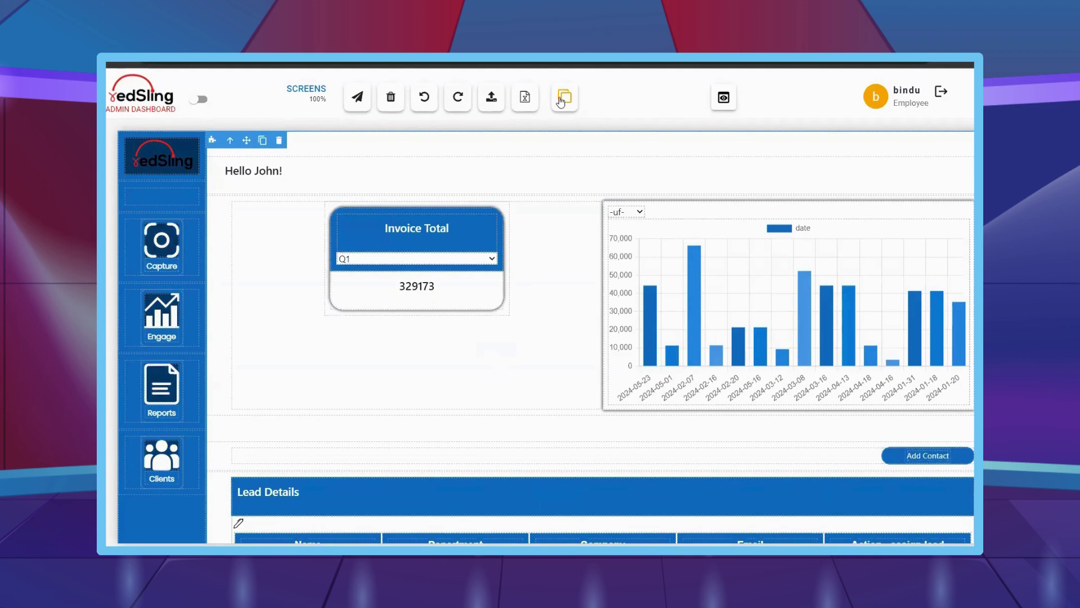
- Turn off the component outlines and review the dashboard's date bar chart
left_click(561, 101)
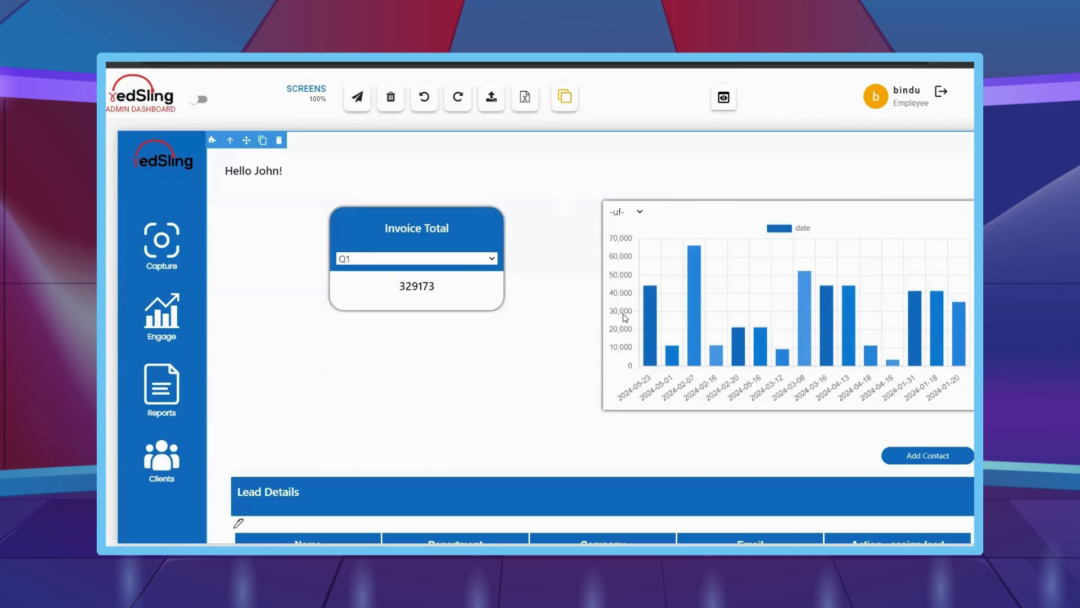
scroll(566, 315, "down", 3)
scroll(488, 313, "down", 5)
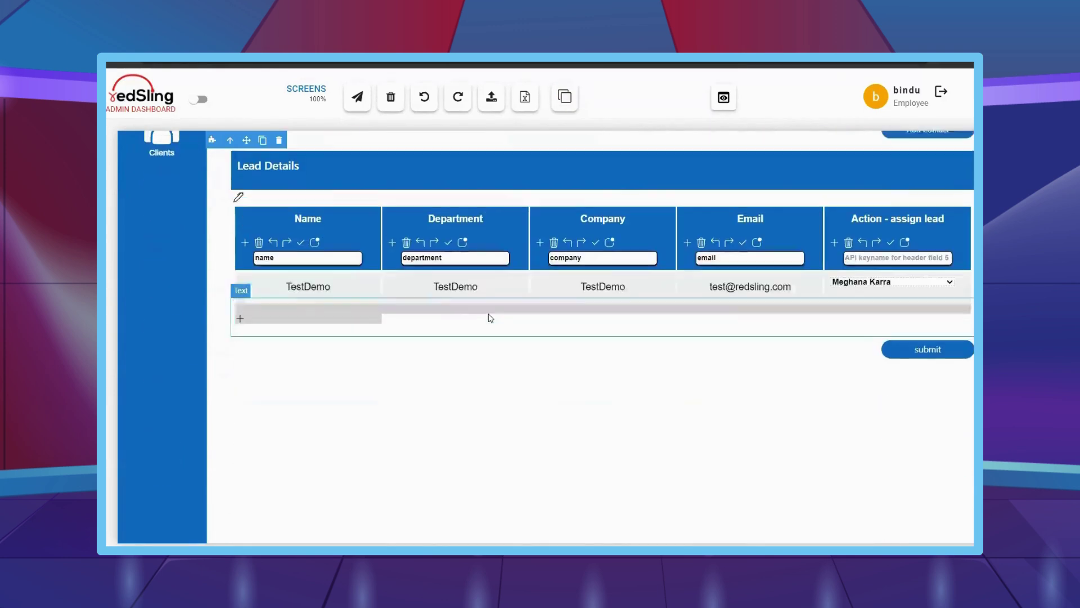
scroll(490, 315, "up", 7)
scroll(490, 317, "up", 1)
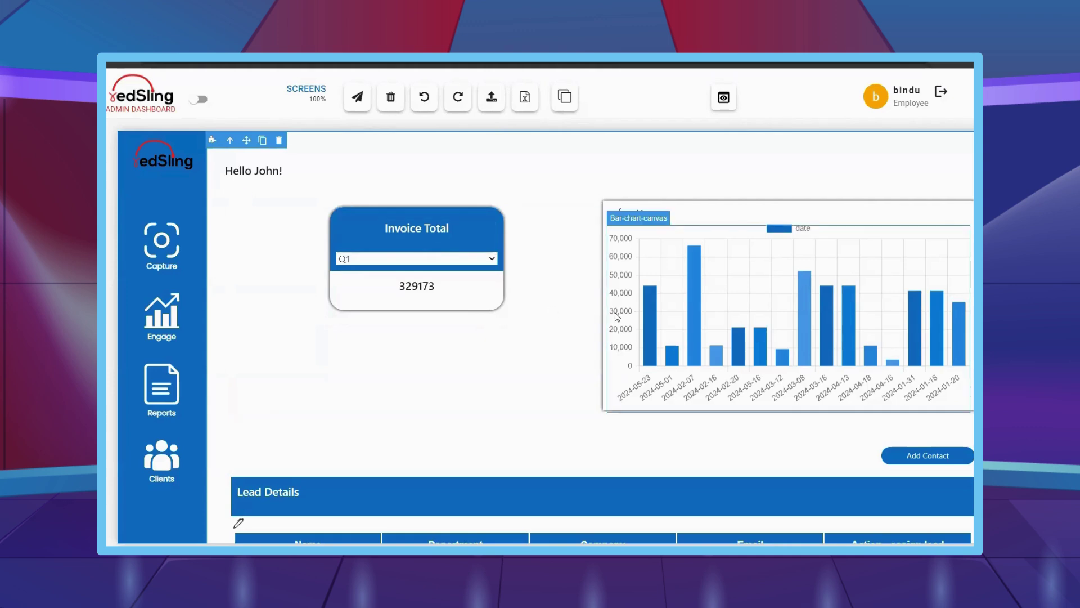
mouse_move(855, 300)
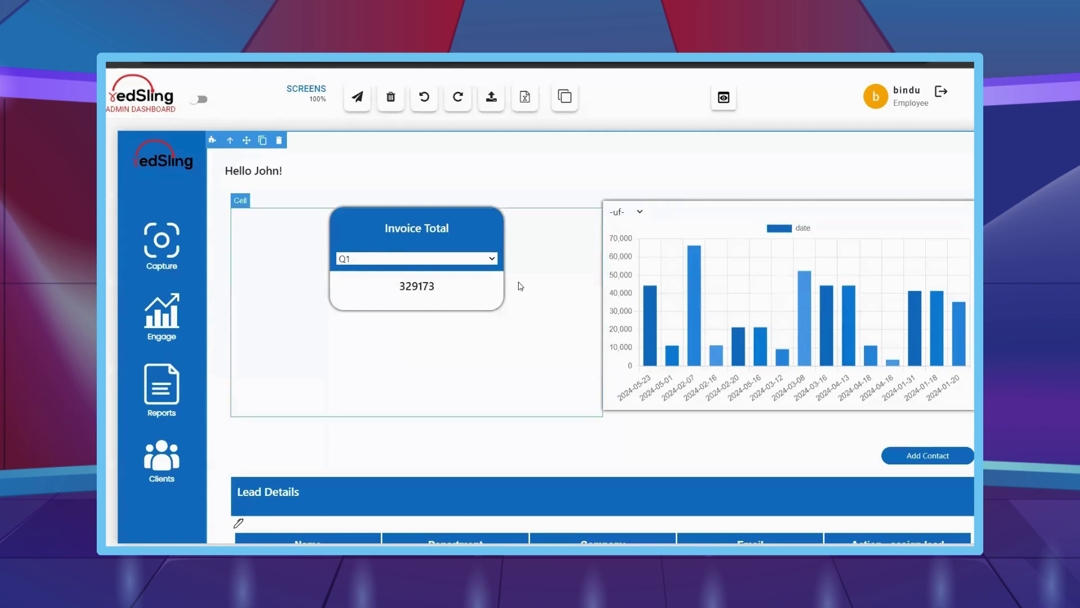
- Filter the Invoice Total to Q2, then another quarter, then Q4, watching the total update
left_click(468, 262)
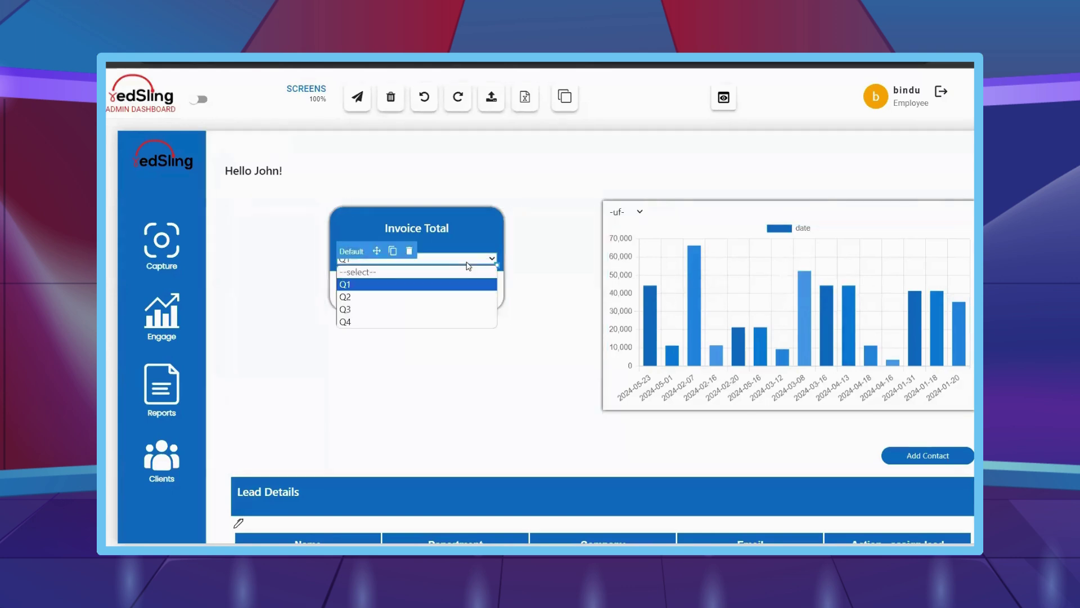
left_click(394, 297)
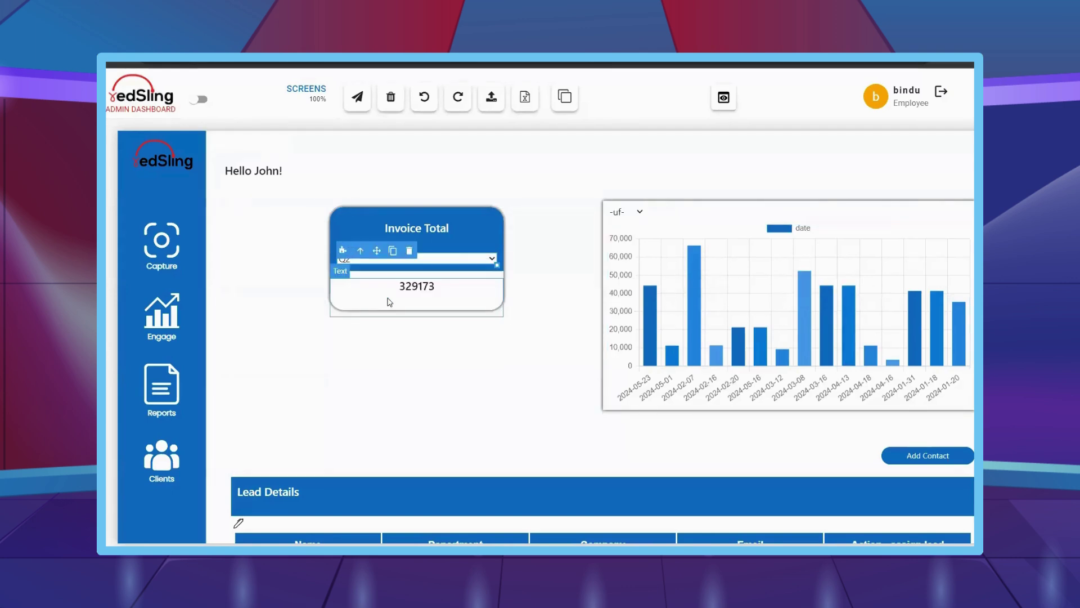
left_click(473, 257)
left_click(404, 308)
left_click(467, 260)
left_click(393, 320)
left_click(507, 357)
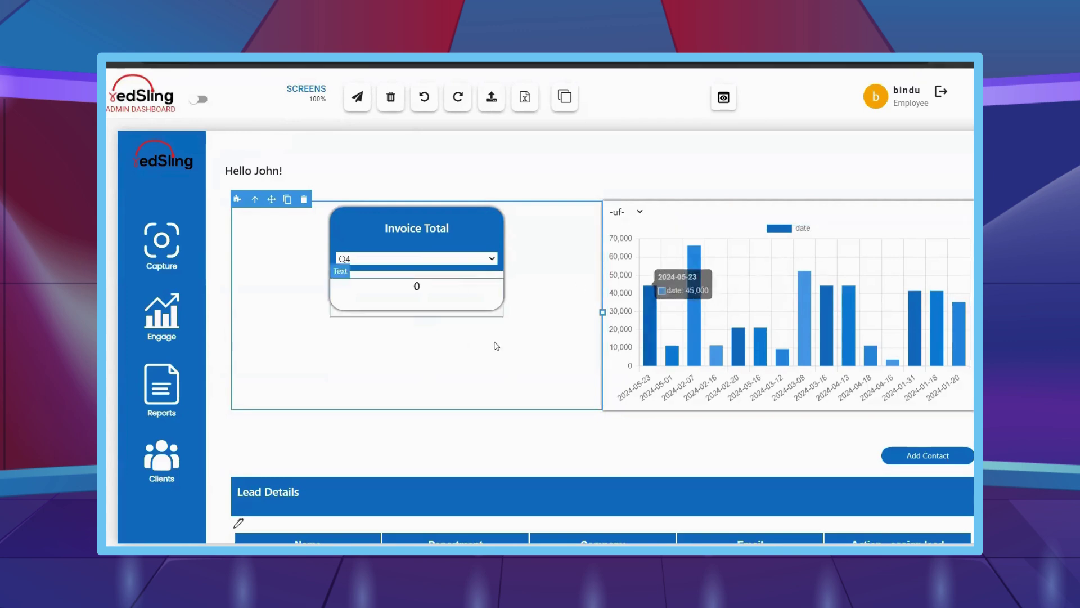
scroll(551, 326, "down", 5)
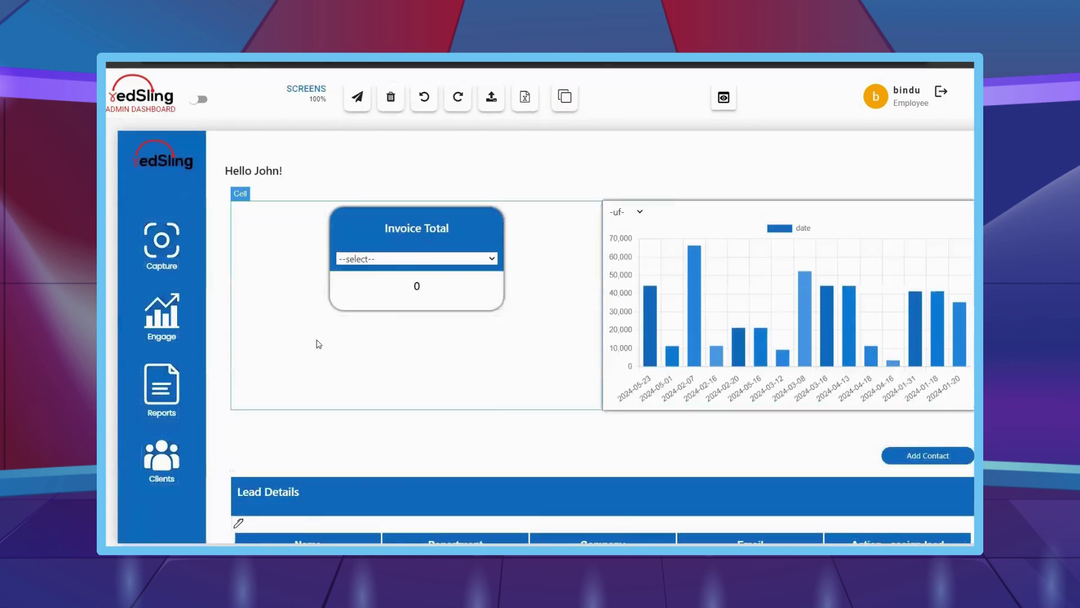
scroll(669, 311, "down", 1)
- Open Add Contact and enter the contact's name, Department IT and Company redSling
scroll(552, 414, "down", 2)
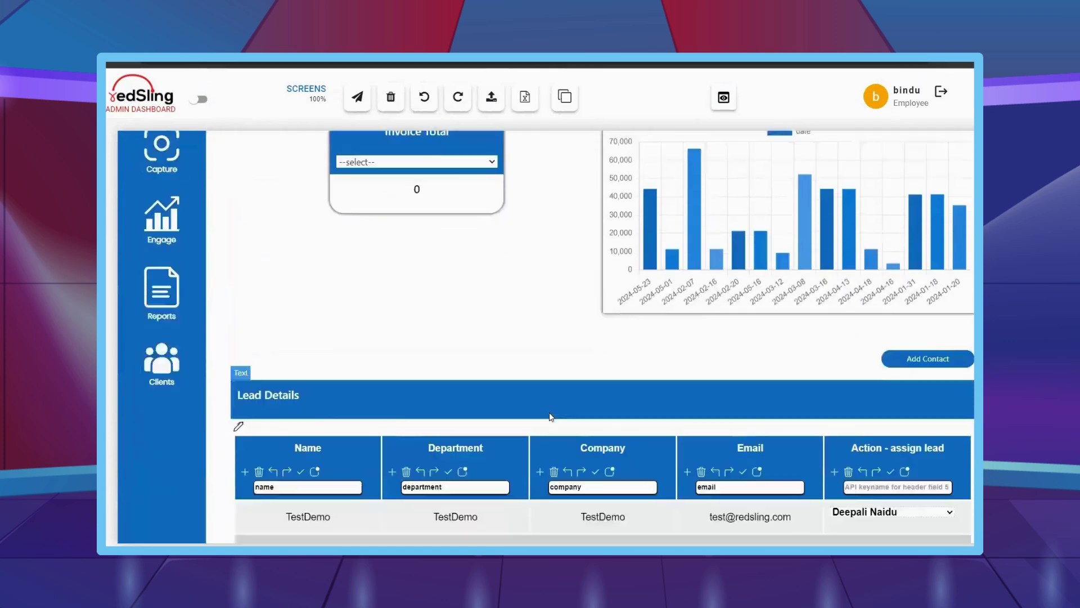
left_click(931, 277)
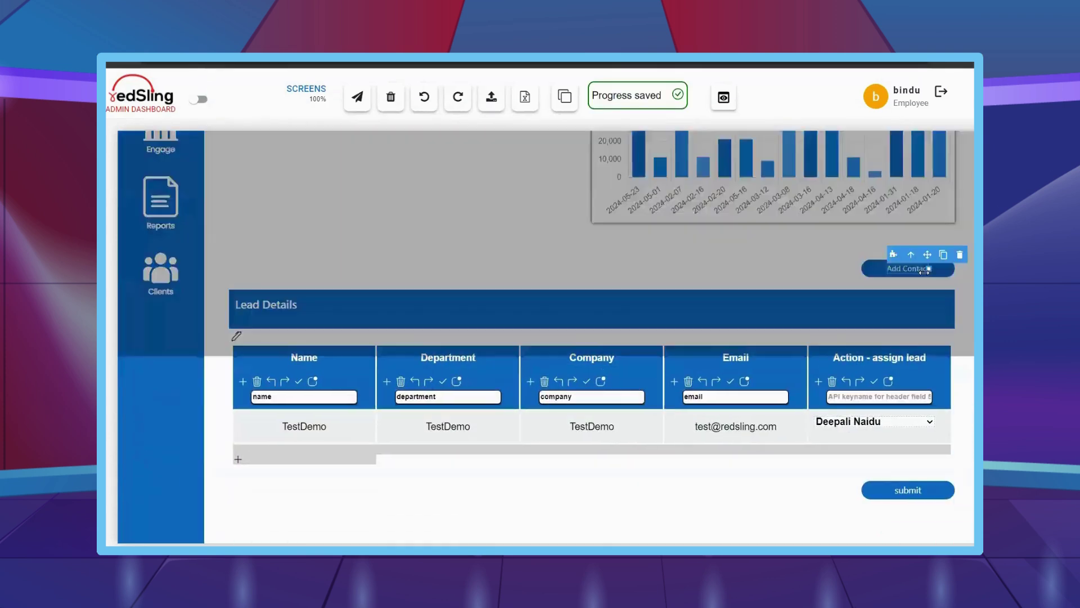
left_click(557, 199)
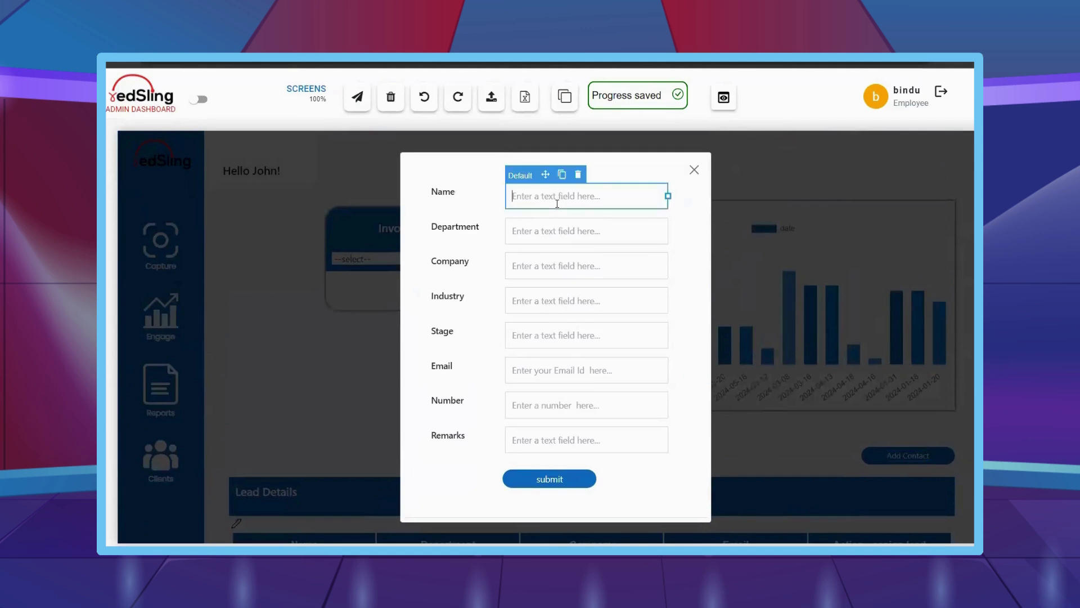
type("Siddhant")
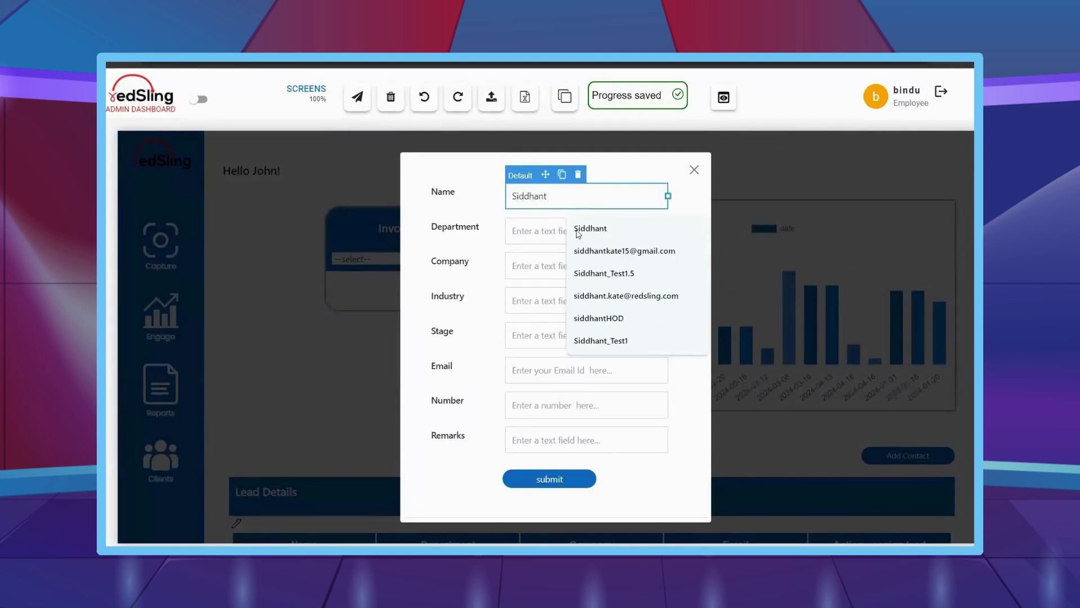
left_click(552, 231)
type("IT")
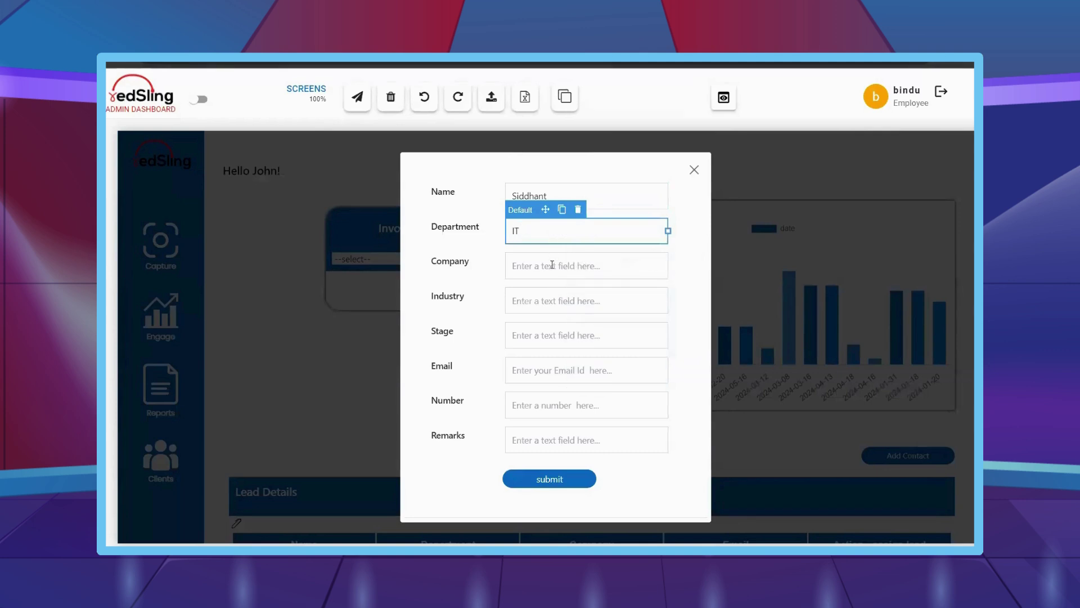
left_click(552, 264)
type("redSl")
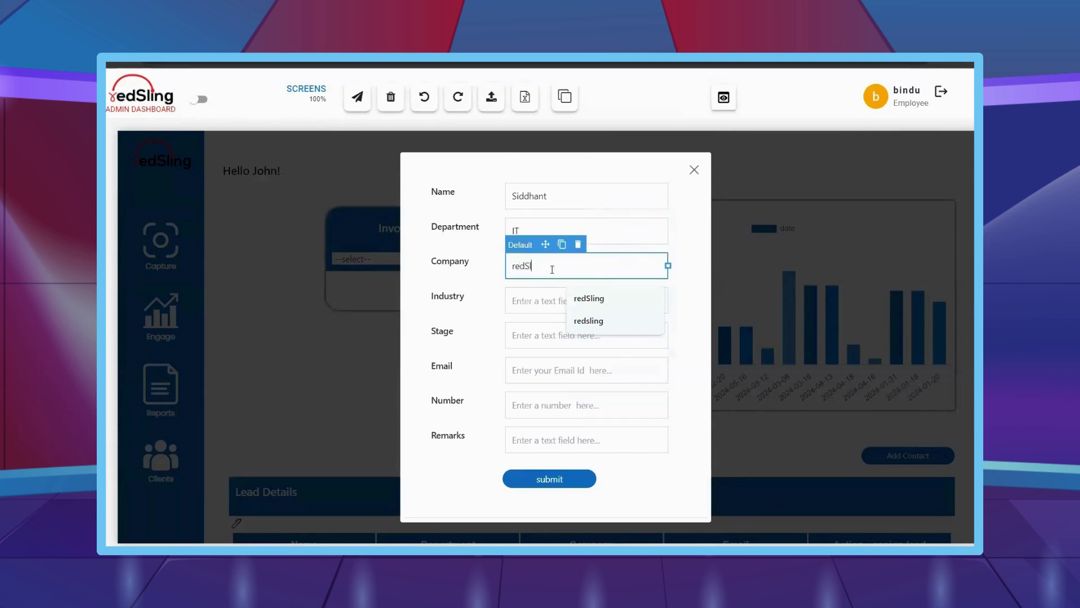
type("ing")
- Fill in Industry IT and Stage S1, then the contact's e-mail and phone number
left_click(518, 306)
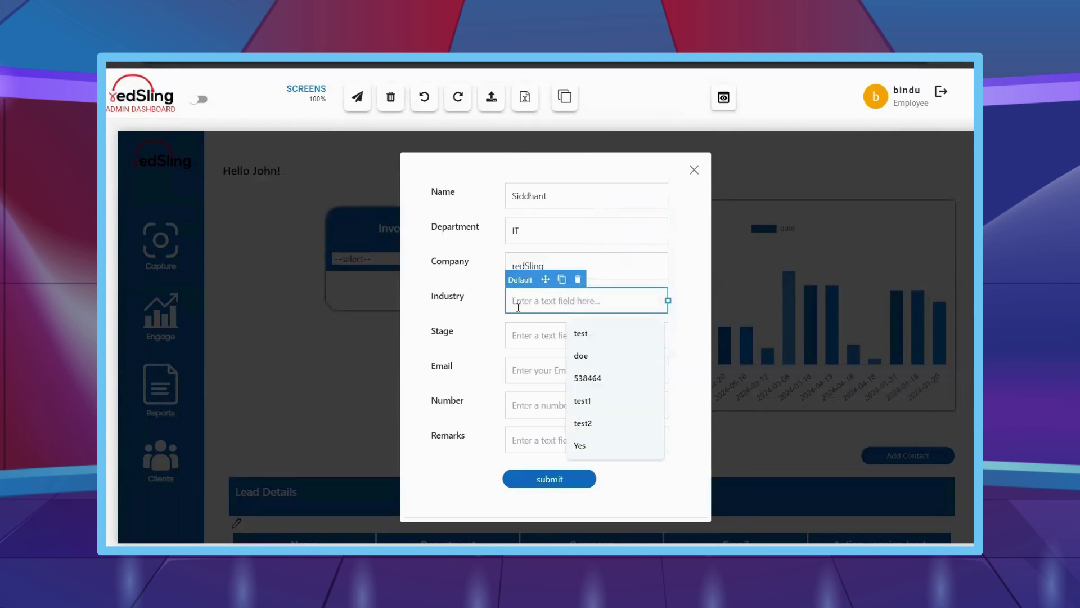
type("IT")
left_click(523, 336)
type("S1")
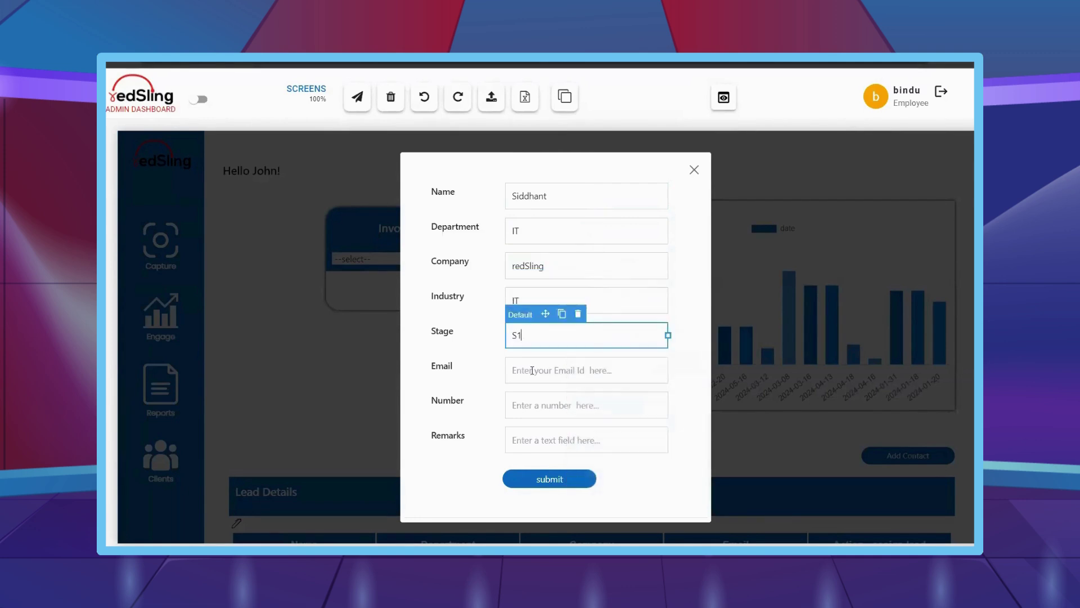
left_click(532, 370)
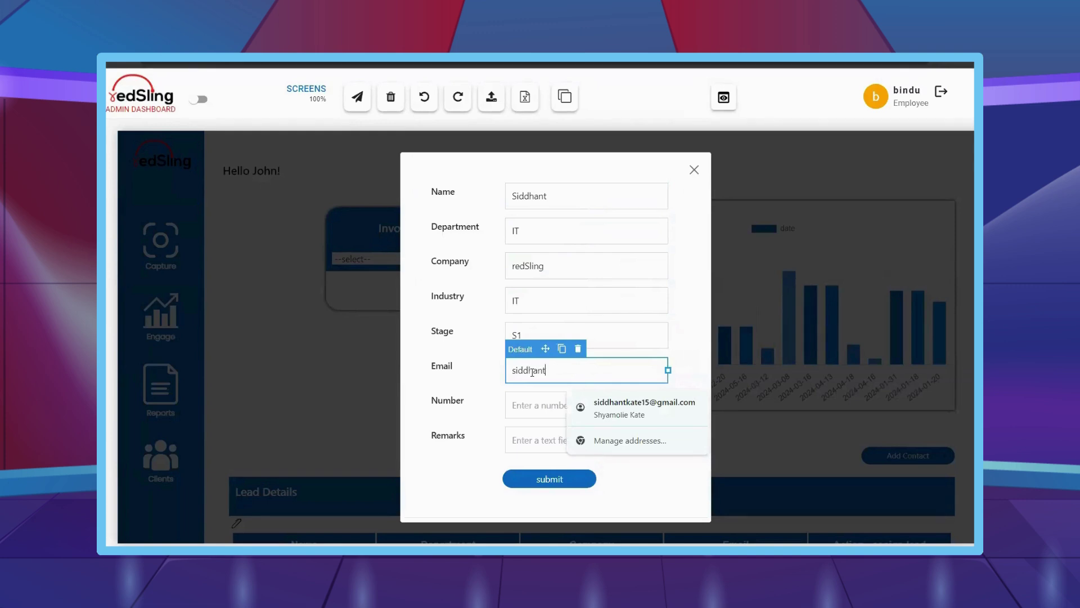
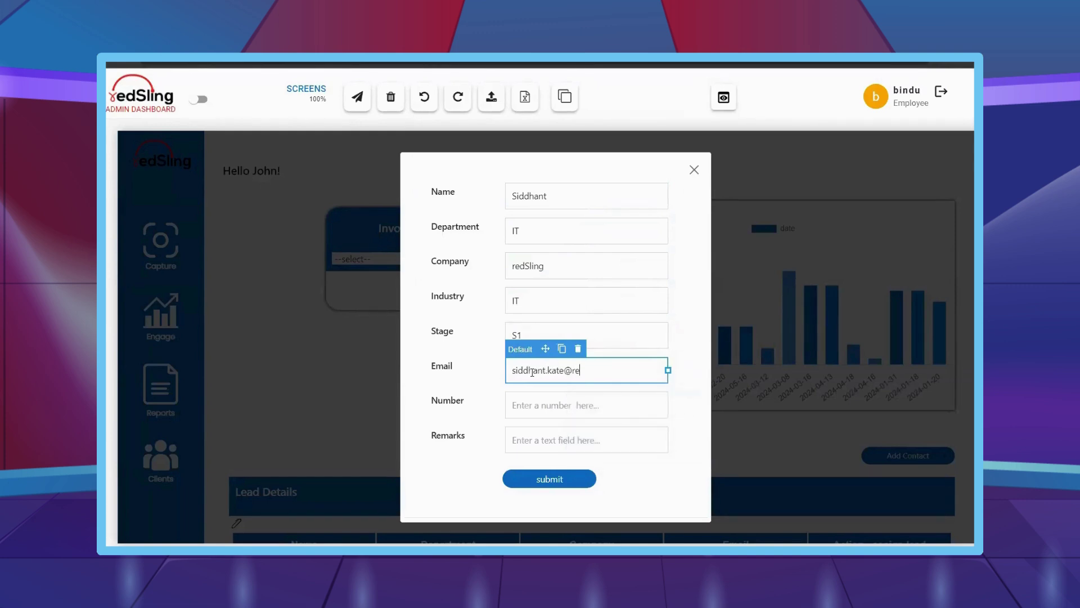
left_click(563, 404)
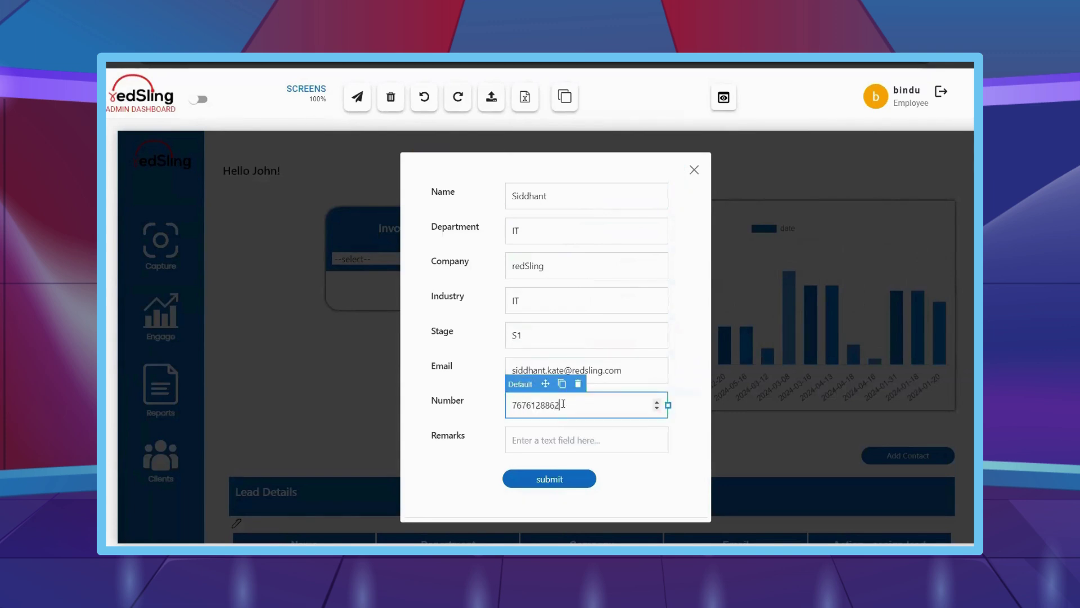
- Enter remarks 'this is a showcase for the demo', submit, and dismiss the Lead added alert
left_click(560, 450)
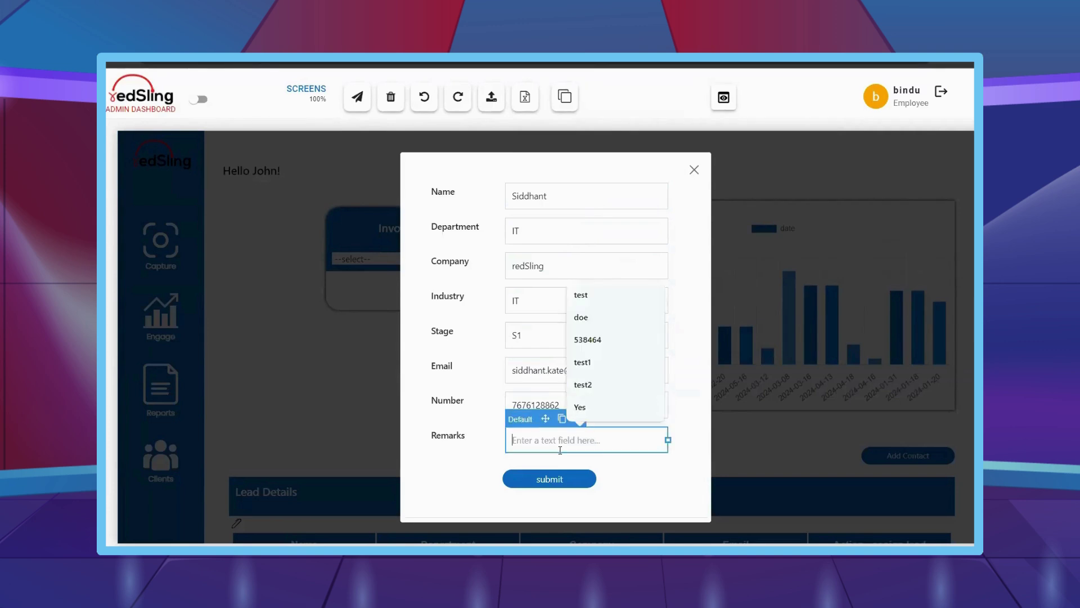
type("this is a ")
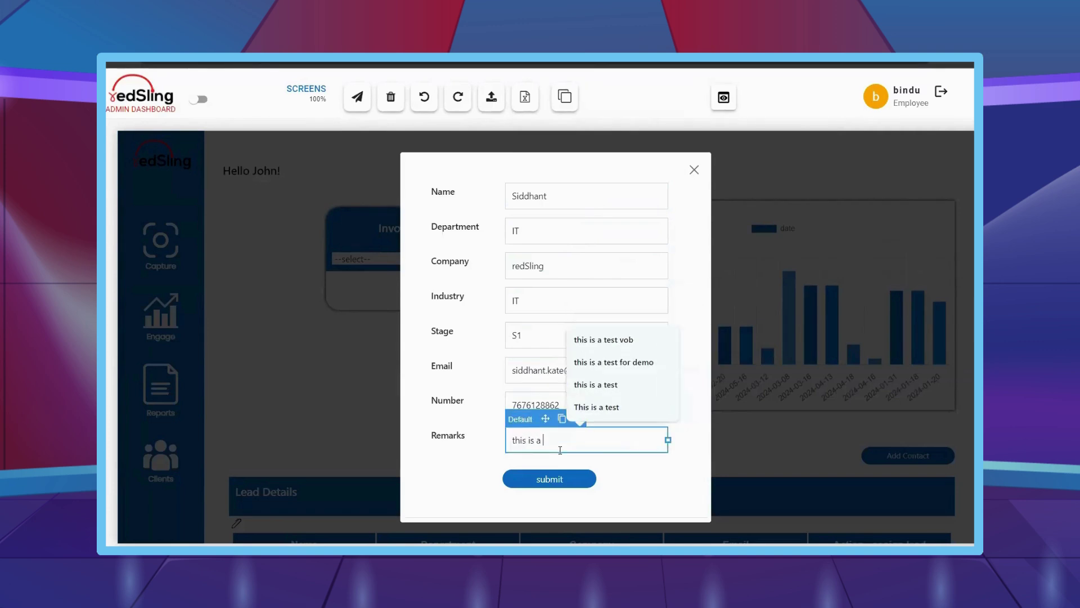
type("sjhho")
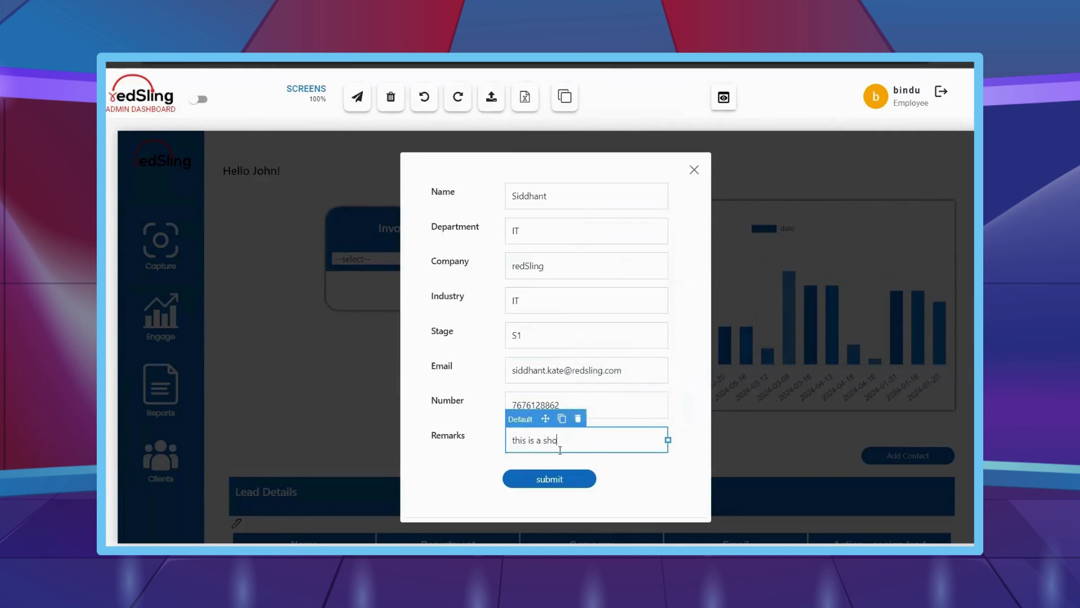
type("wcase for the demo")
left_click(558, 480)
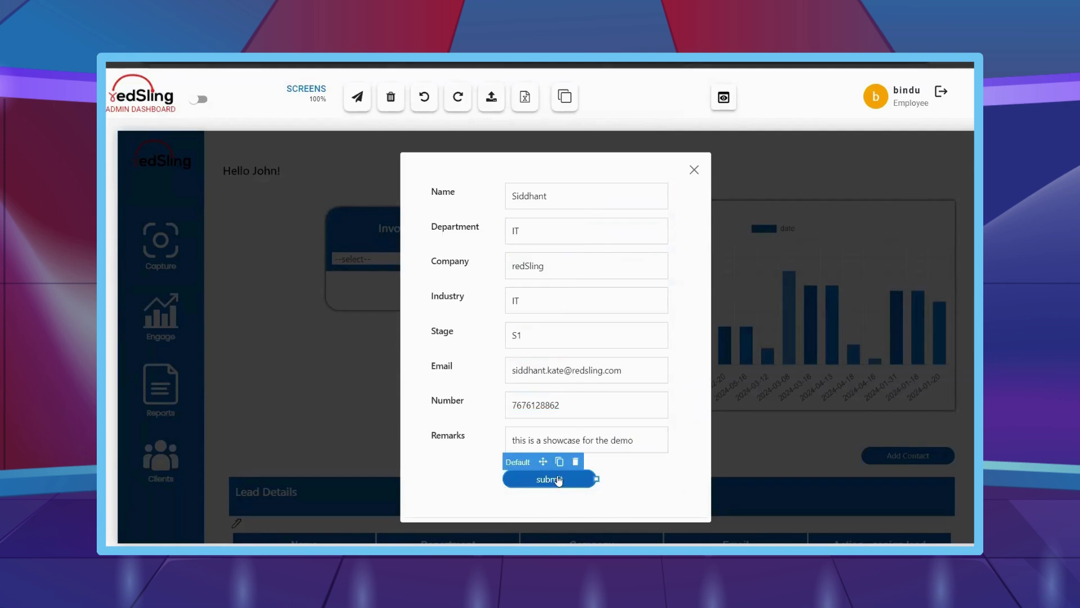
left_click(633, 137)
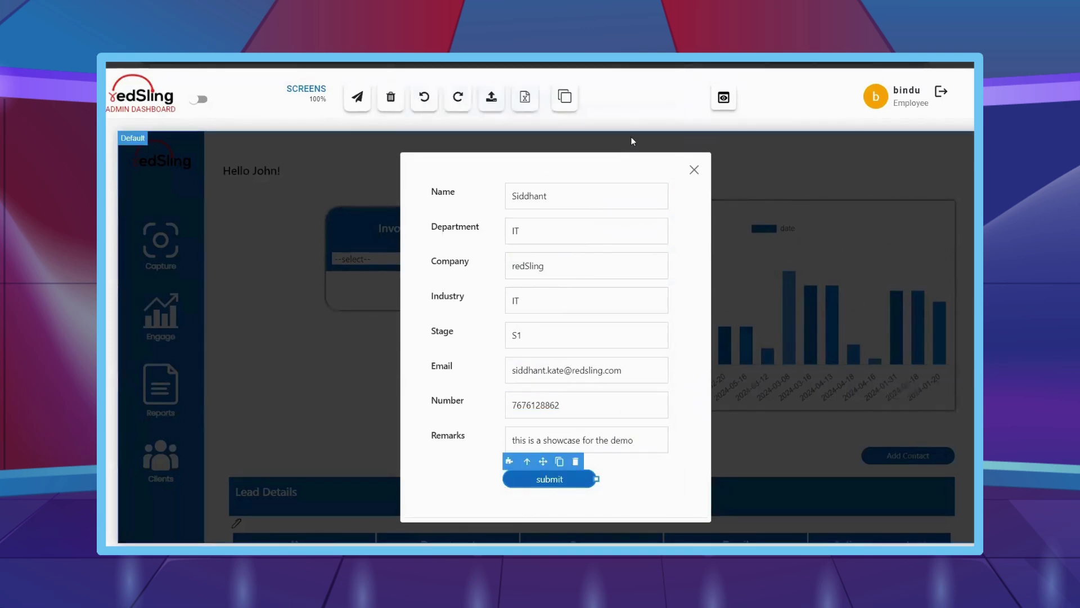